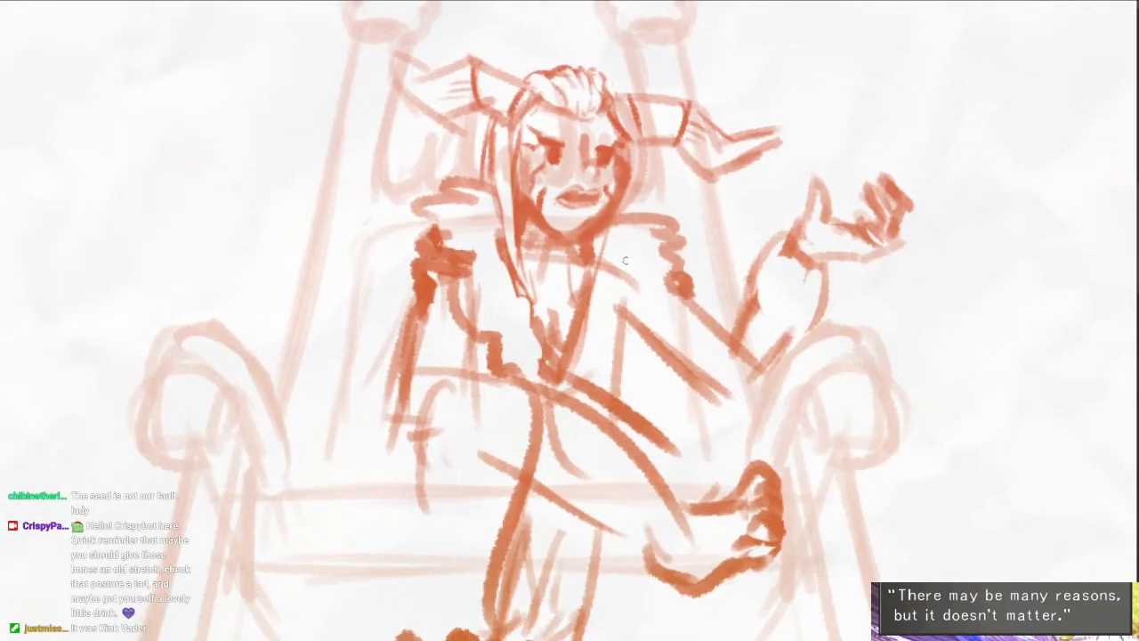
- Sketch scalloped fur tufts and a chest contour beside the raised arm, erasing the old line between them
mouse_move(630, 269)
left_mouse_down()
mouse_move(673, 287)
mouse_move(641, 309)
left_mouse_up()
mouse_move(654, 313)
left_mouse_down()
mouse_move(628, 342)
mouse_move(591, 359)
left_mouse_up()
key("e")
left_click_drag(634, 288, 618, 314)
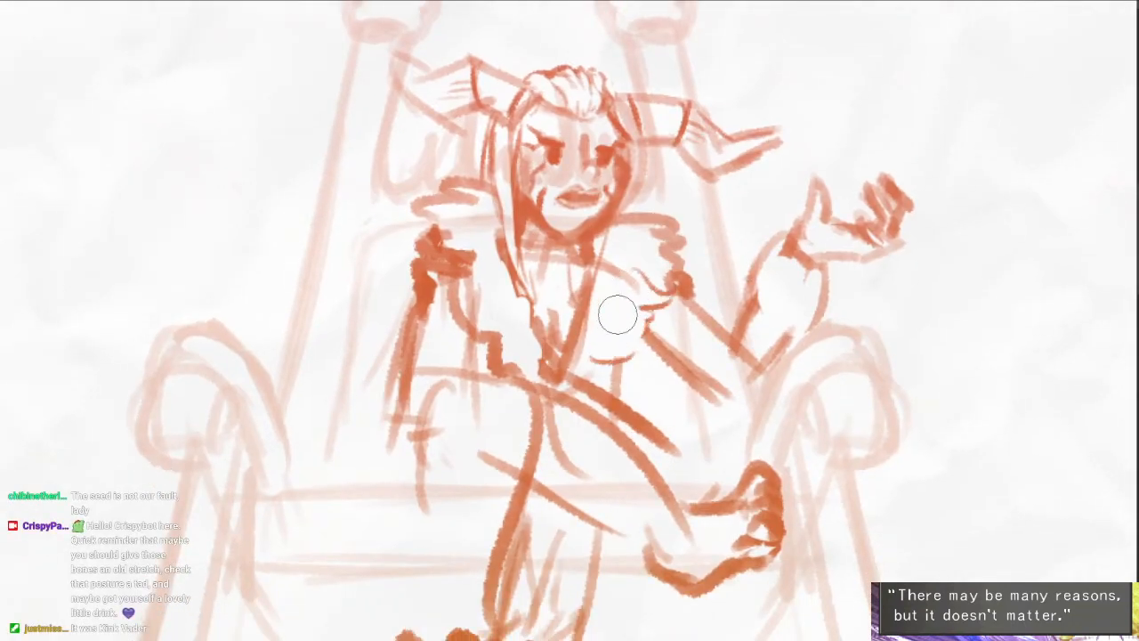
- Erase the old collar lines on the opposite shoulder and sketch jagged fur along both inner edges of the neckline
mouse_move(492, 229)
left_mouse_down()
mouse_move(472, 286)
mouse_move(509, 292)
mouse_move(499, 315)
mouse_move(535, 288)
left_mouse_up()
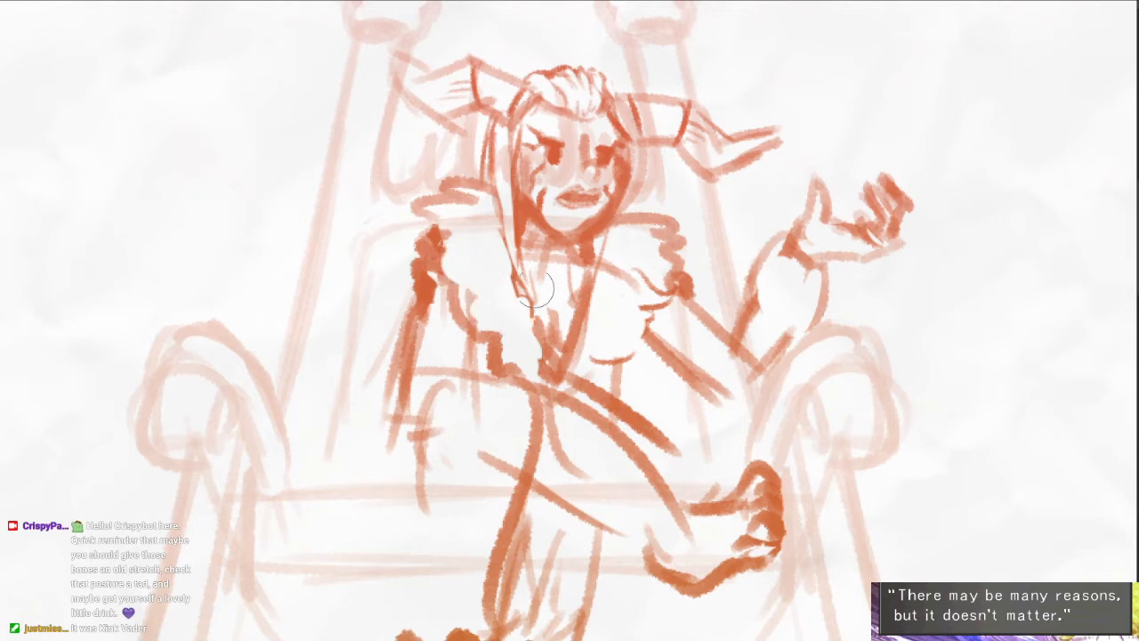
left_click_drag(602, 382, 600, 368)
mouse_move(610, 262)
left_mouse_down()
mouse_move(618, 255)
mouse_move(621, 275)
left_mouse_up()
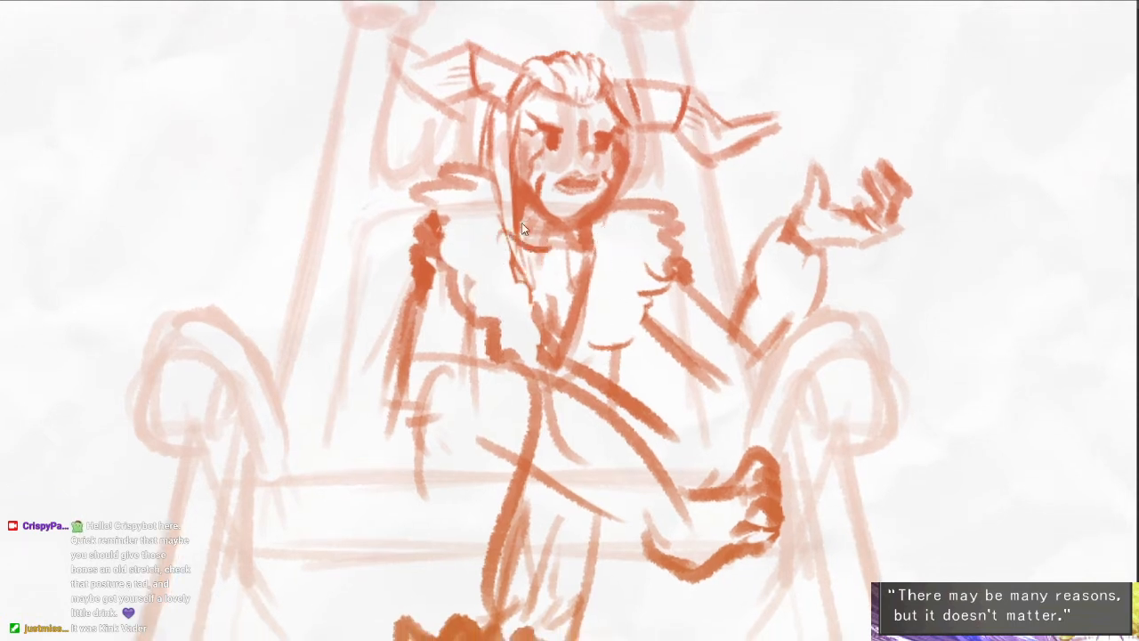
left_click_drag(516, 263, 547, 296)
mouse_move(599, 247)
left_mouse_down()
mouse_move(568, 283)
mouse_move(573, 313)
mouse_move(557, 344)
mouse_move(615, 262)
left_mouse_up()
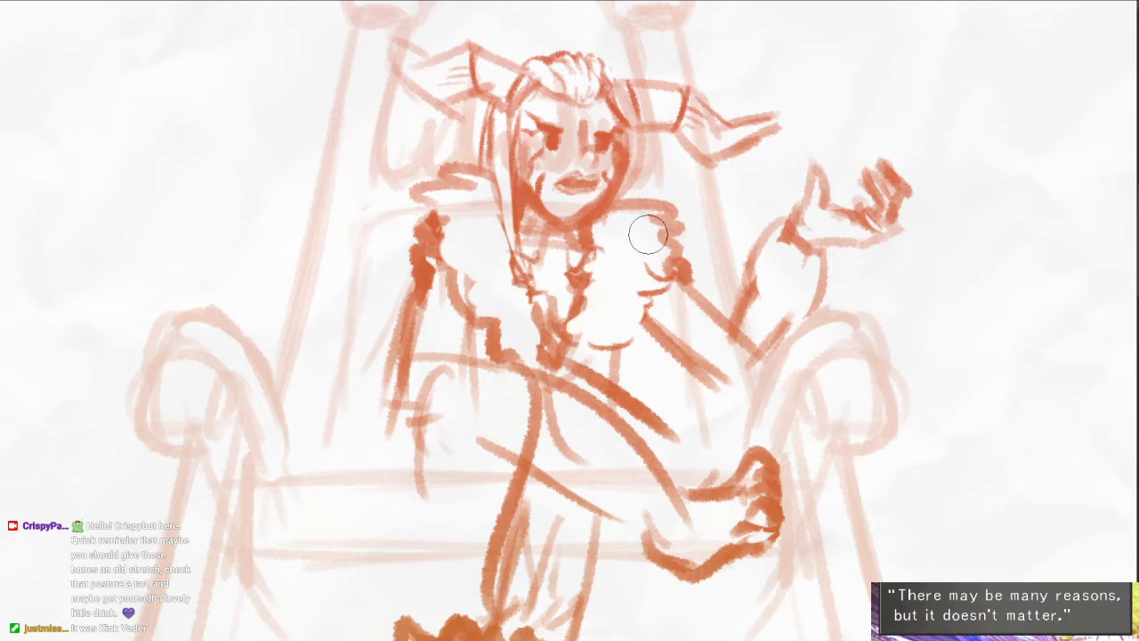
- Erase remaining marks inside the collar and add fur tufts along its outer edge and over both shoulders
mouse_move(499, 247)
left_mouse_down()
mouse_move(473, 192)
mouse_move(441, 221)
left_mouse_up()
key("b")
mouse_move(434, 246)
left_mouse_down()
mouse_move(447, 233)
mouse_move(454, 239)
mouse_move(435, 233)
mouse_move(433, 258)
mouse_move(491, 321)
left_mouse_up()
key("e")
key("b")
left_click_drag(491, 178, 486, 183)
mouse_move(449, 148)
left_mouse_down()
mouse_move(468, 180)
mouse_move(422, 190)
mouse_move(490, 186)
left_mouse_up()
left_click_drag(614, 201, 660, 211)
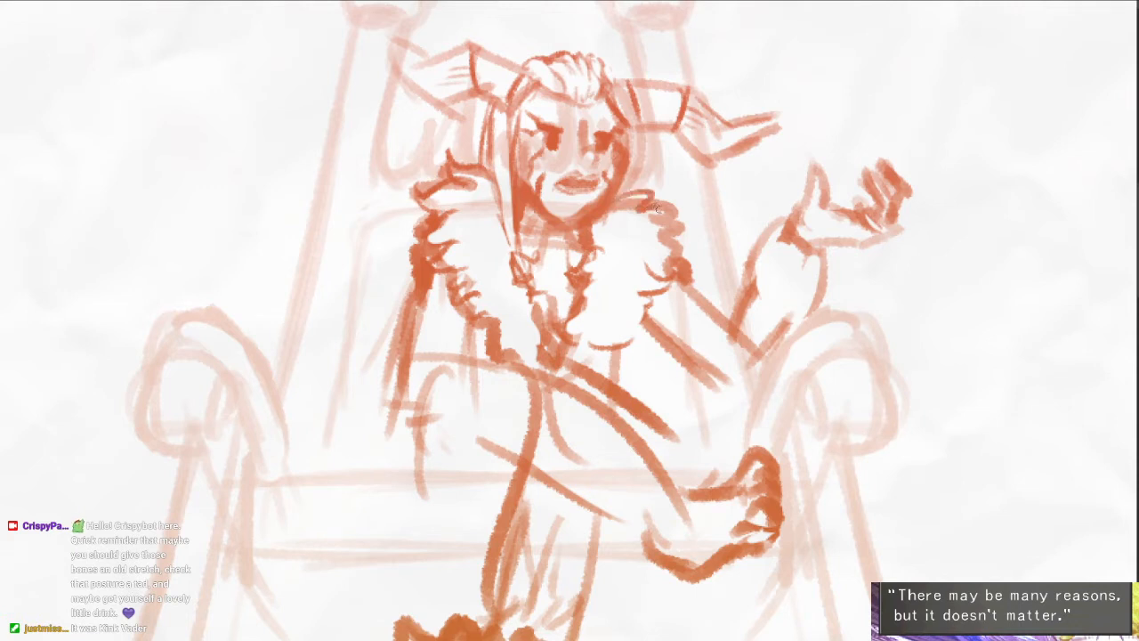
- Redraw the seated figure's knee and draped shin outline, undoing unsuccessful strokes, and add fold lines on the knee
mouse_move(587, 339)
left_mouse_down()
mouse_move(581, 286)
mouse_move(507, 481)
mouse_move(467, 356)
mouse_move(511, 283)
mouse_move(555, 305)
mouse_move(511, 354)
left_mouse_up()
scroll(587, 258, "down", 3)
key("ctrl+z")
left_click_drag(559, 308, 492, 353)
key("ctrl+z")
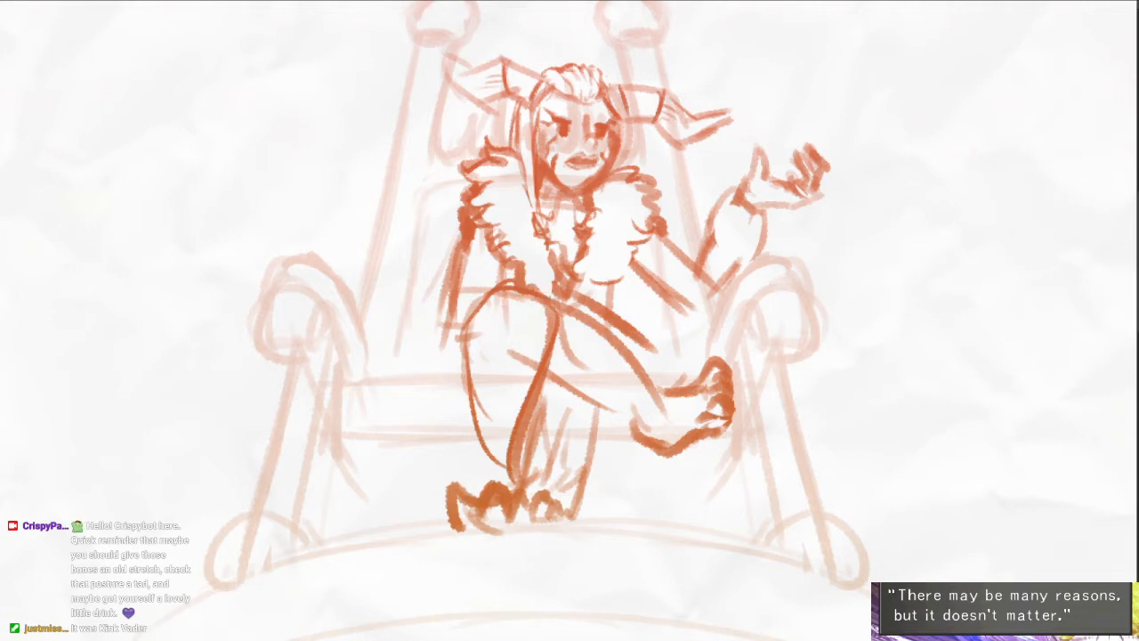
mouse_move(555, 304)
left_mouse_down()
mouse_move(515, 295)
mouse_move(490, 358)
left_mouse_up()
mouse_move(539, 308)
left_mouse_down()
mouse_move(513, 382)
mouse_move(532, 392)
mouse_move(553, 338)
left_mouse_up()
- Erase stray lines crossing the thigh and darken the underside of the crossed leg up to the foot
key("e")
left_click_drag(553, 291, 635, 358)
left_click_drag(523, 343, 625, 407)
left_click_drag(684, 383, 702, 407)
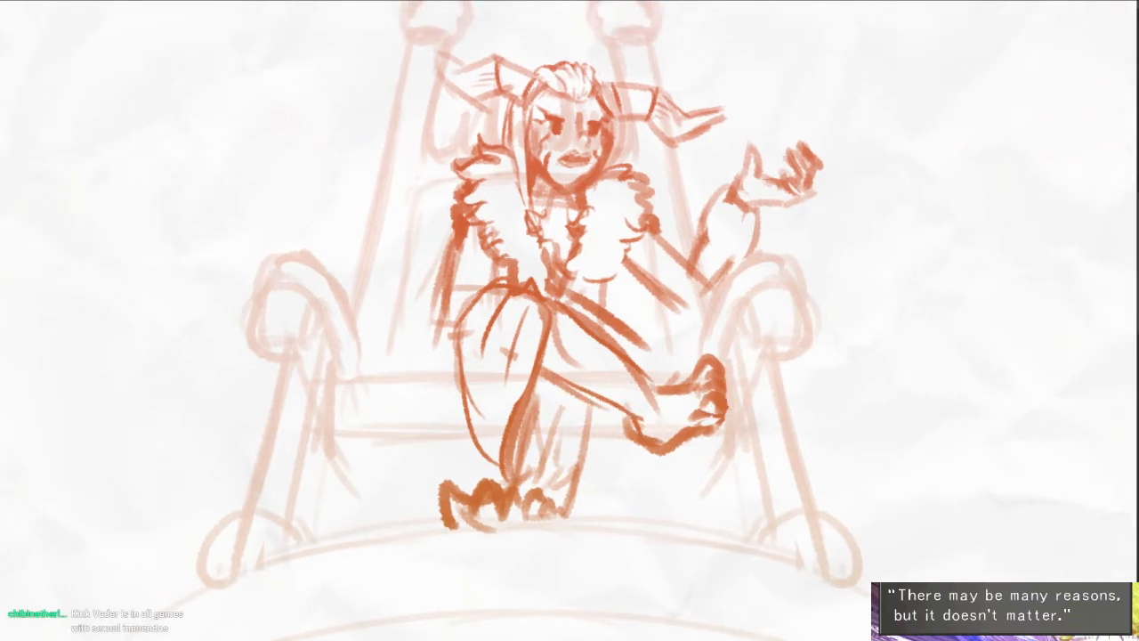
- Define the sleeve of the resting arm with a darker outer edge, a cuff near the knee and lap folds
left_click_drag(451, 242, 435, 344)
left_click_drag(467, 277, 503, 273)
left_click_drag(437, 310, 454, 328)
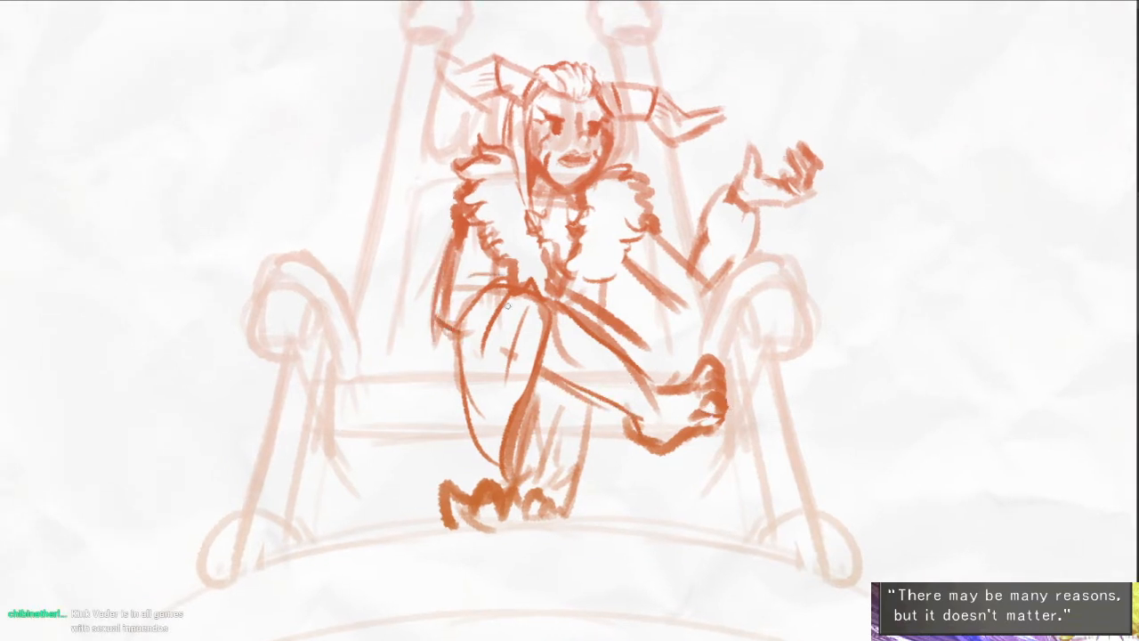
left_click_drag(464, 226, 459, 329)
- Handwrite "TIME KOMPRESSION" in two slanted lines in the empty area beside the throne's top
mouse_move(821, 74)
left_mouse_down()
mouse_move(793, 89)
mouse_move(682, 262)
left_mouse_up()
mouse_move(638, 185)
left_mouse_down()
mouse_move(634, 215)
mouse_move(664, 169)
left_mouse_up()
left_click_drag(666, 182, 666, 207)
mouse_move(678, 203)
left_mouse_down()
mouse_move(697, 174)
mouse_move(734, 190)
left_mouse_up()
mouse_move(714, 169)
left_mouse_down()
mouse_move(733, 190)
mouse_move(735, 162)
left_mouse_up()
mouse_move(678, 222)
left_mouse_down()
mouse_move(678, 256)
mouse_move(698, 252)
left_mouse_up()
mouse_move(708, 224)
left_mouse_down()
mouse_move(765, 226)
mouse_move(772, 198)
left_mouse_up()
mouse_move(772, 197)
left_mouse_down()
mouse_move(788, 207)
mouse_move(793, 194)
left_mouse_up()
left_click_drag(793, 194, 818, 217)
mouse_move(861, 180)
left_mouse_down()
mouse_move(843, 205)
mouse_move(861, 199)
left_mouse_up()
mouse_move(893, 171)
left_mouse_down()
mouse_move(892, 194)
mouse_move(908, 166)
mouse_move(954, 153)
left_mouse_up()
- Draw an oval speech balloon around the lettering, with a short tail pointing at the horned figure
mouse_move(587, 233)
left_mouse_down()
mouse_move(598, 244)
mouse_move(621, 228)
left_mouse_up()
mouse_move(598, 207)
left_mouse_down()
mouse_move(609, 172)
mouse_move(958, 171)
left_mouse_up()
key("ctrl+z")
mouse_move(605, 183)
left_mouse_down()
mouse_move(982, 134)
mouse_move(874, 242)
left_mouse_up()
left_click_drag(636, 267, 808, 263)
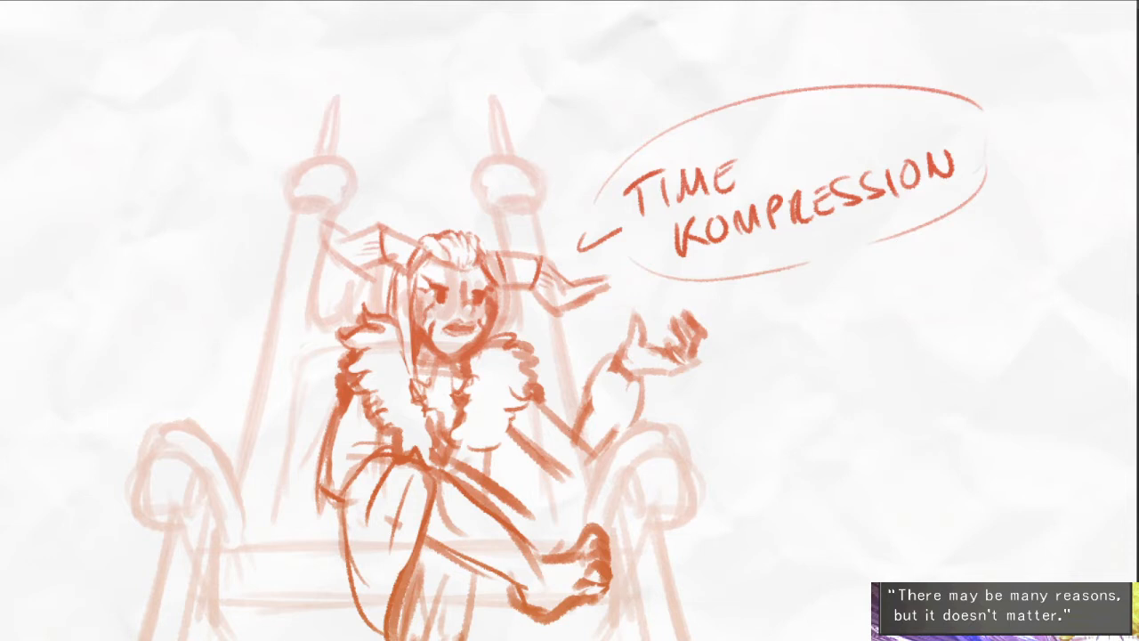
- Add the torso's side line below the fur collar and thin the heavy outline of the resting arm's sleeve
mouse_move(506, 429)
left_mouse_down()
mouse_move(568, 484)
mouse_move(499, 482)
left_mouse_up()
mouse_move(323, 457)
left_mouse_down()
mouse_move(337, 488)
mouse_move(325, 503)
mouse_move(347, 509)
left_mouse_up()
left_click_drag(454, 533, 472, 501)
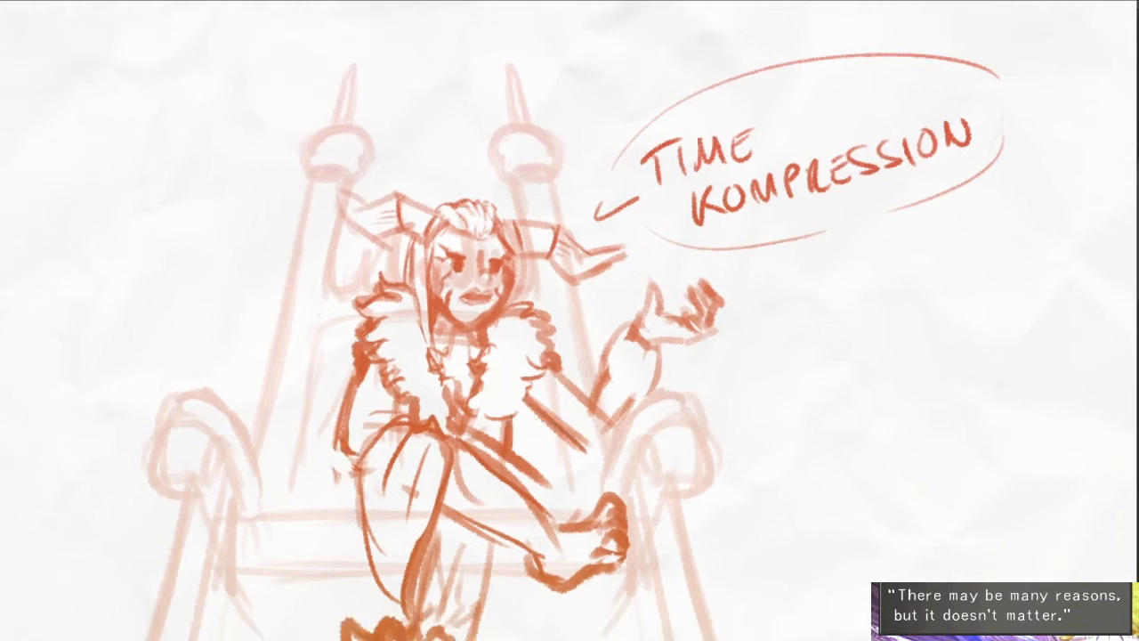
left_click_drag(361, 329, 349, 436)
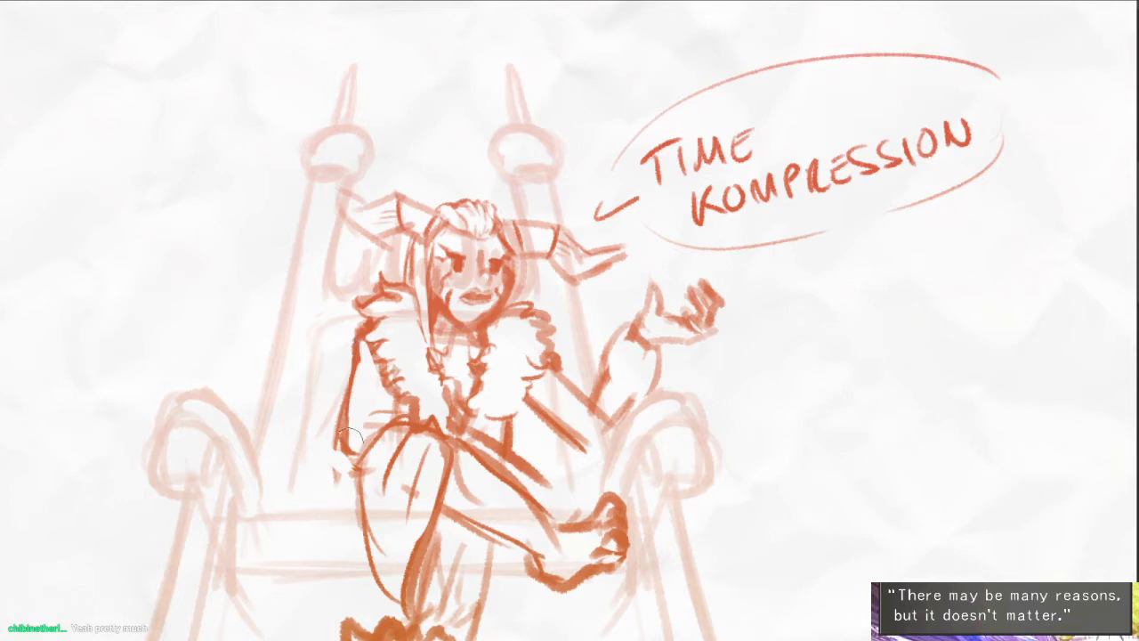
left_click_drag(581, 373, 603, 310)
left_click_drag(541, 347, 536, 388)
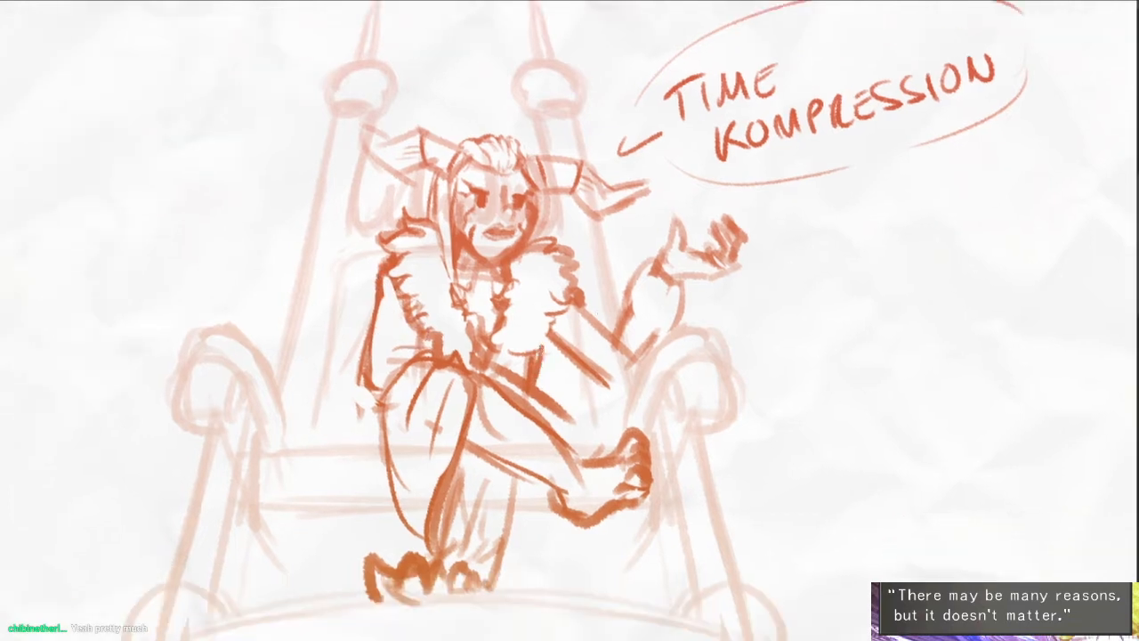
- Draw long drape lines along the standing leg beneath the crossed one
left_click_drag(492, 459, 510, 555)
left_click_drag(532, 470, 523, 566)
scroll(525, 472, "down", 3)
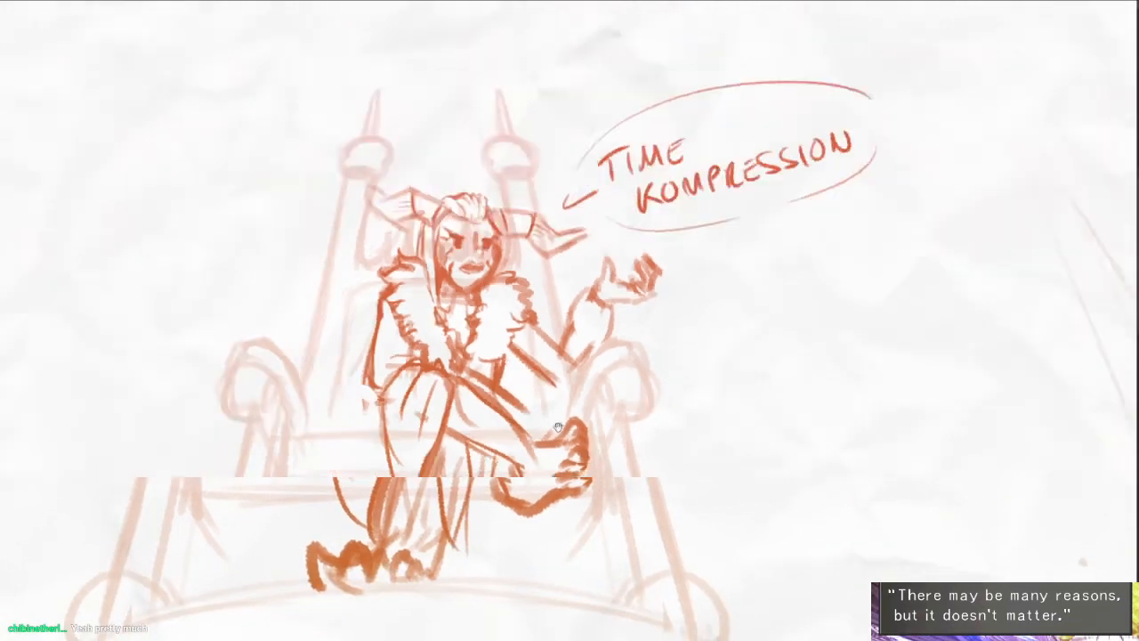
mouse_move(606, 441)
left_mouse_down()
mouse_move(651, 437)
mouse_move(679, 237)
left_mouse_up()
scroll(679, 237, "down", 3)
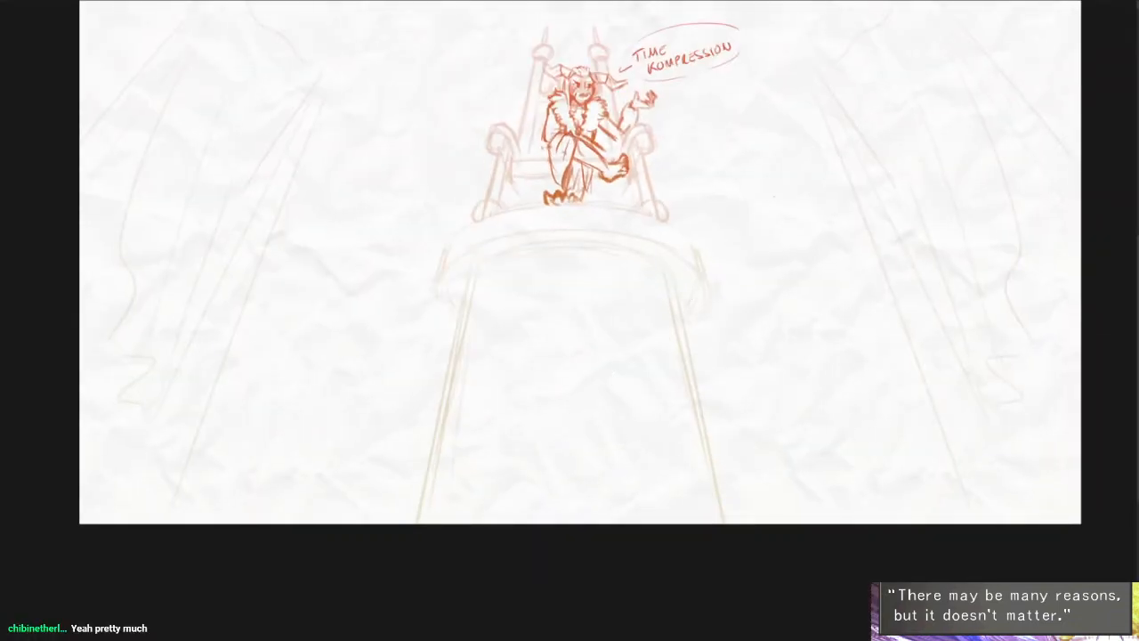
- Sketch a round head at the canvas's lower edge below the throne, with two pointed ears and strands beside the face
left_click_drag(515, 524, 626, 507)
scroll(611, 480, "up", 2)
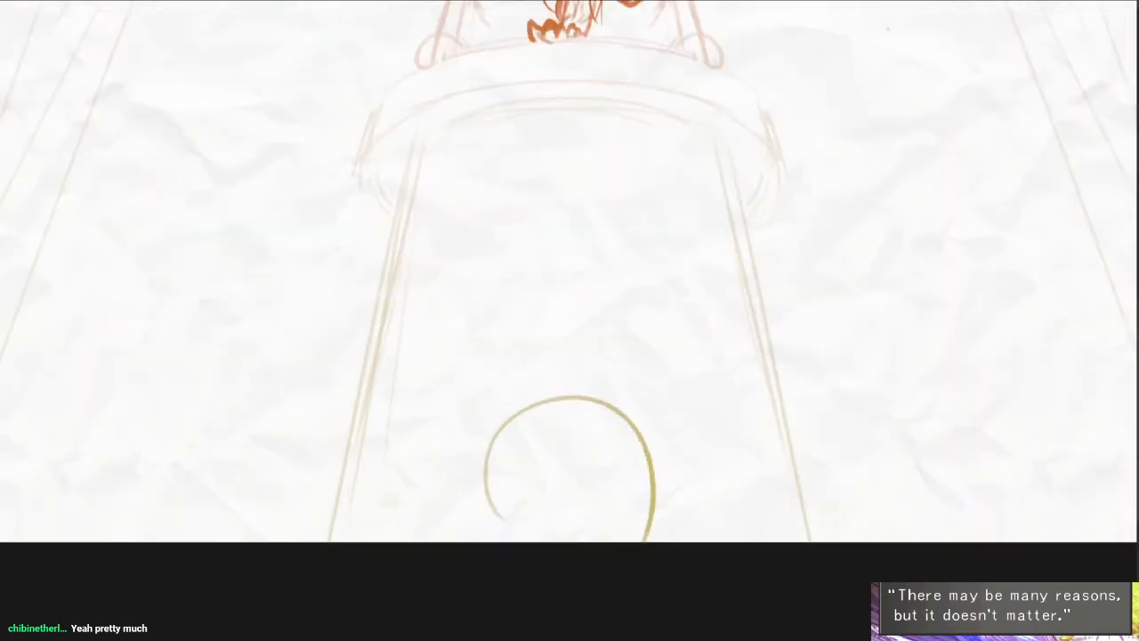
mouse_move(534, 398)
left_mouse_down()
mouse_move(522, 377)
mouse_move(464, 357)
mouse_move(394, 437)
mouse_move(458, 455)
mouse_move(596, 330)
mouse_move(673, 353)
left_mouse_up()
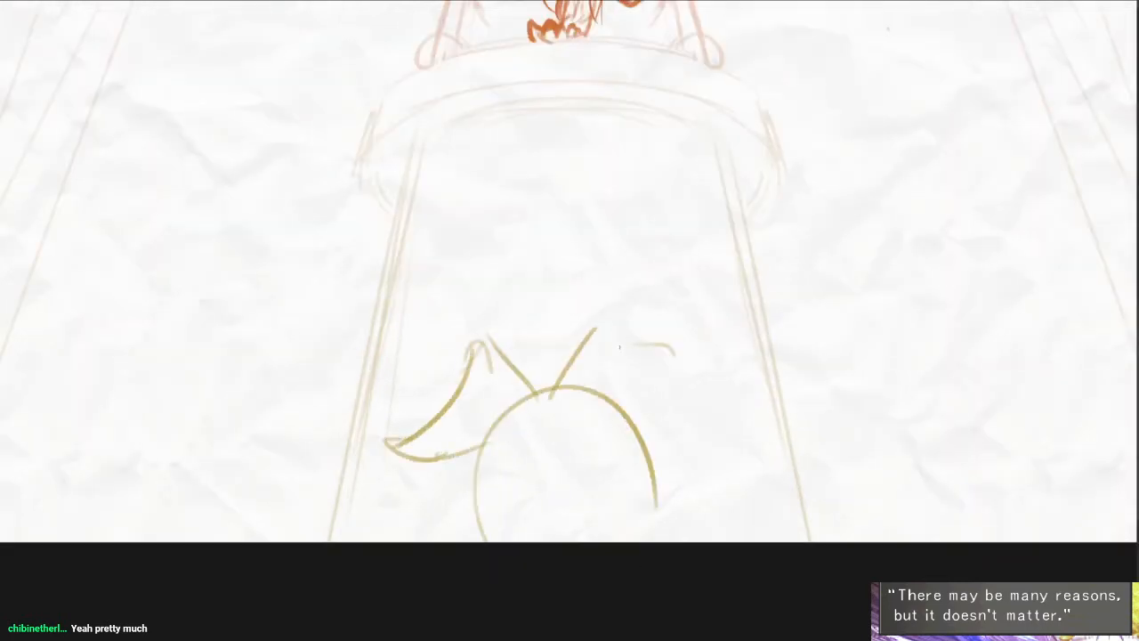
mouse_move(617, 325)
left_mouse_down()
mouse_move(690, 374)
mouse_move(716, 529)
left_mouse_up()
left_click_drag(700, 458, 721, 509)
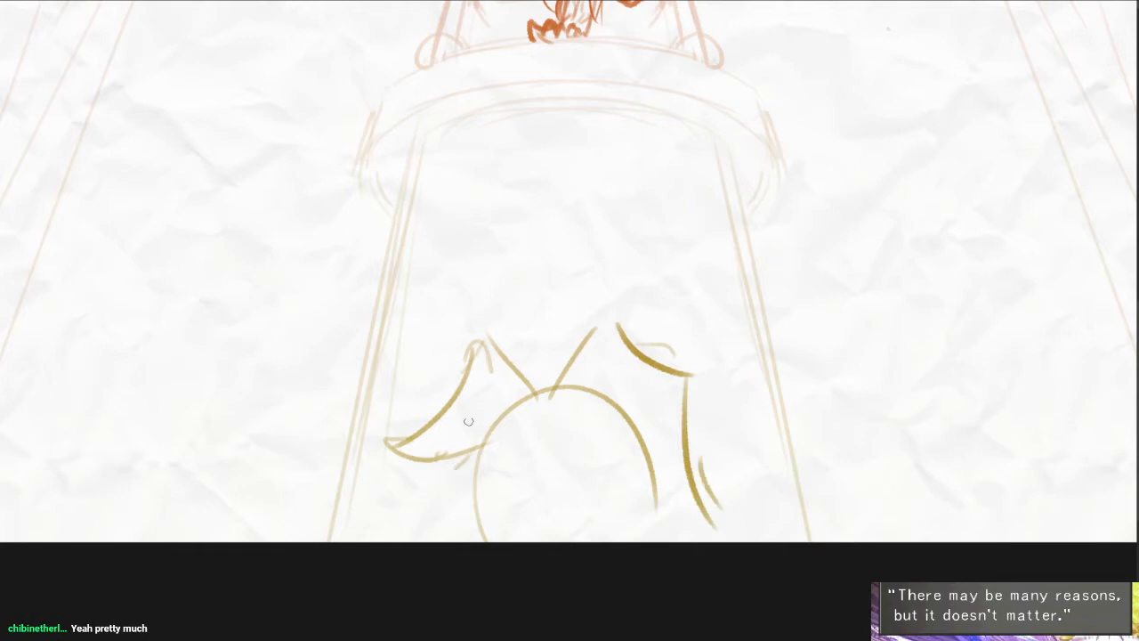
mouse_move(471, 417)
left_mouse_down()
mouse_move(453, 477)
mouse_move(487, 539)
left_mouse_up()
left_click_drag(643, 467, 681, 465)
left_click_drag(669, 484, 630, 527)
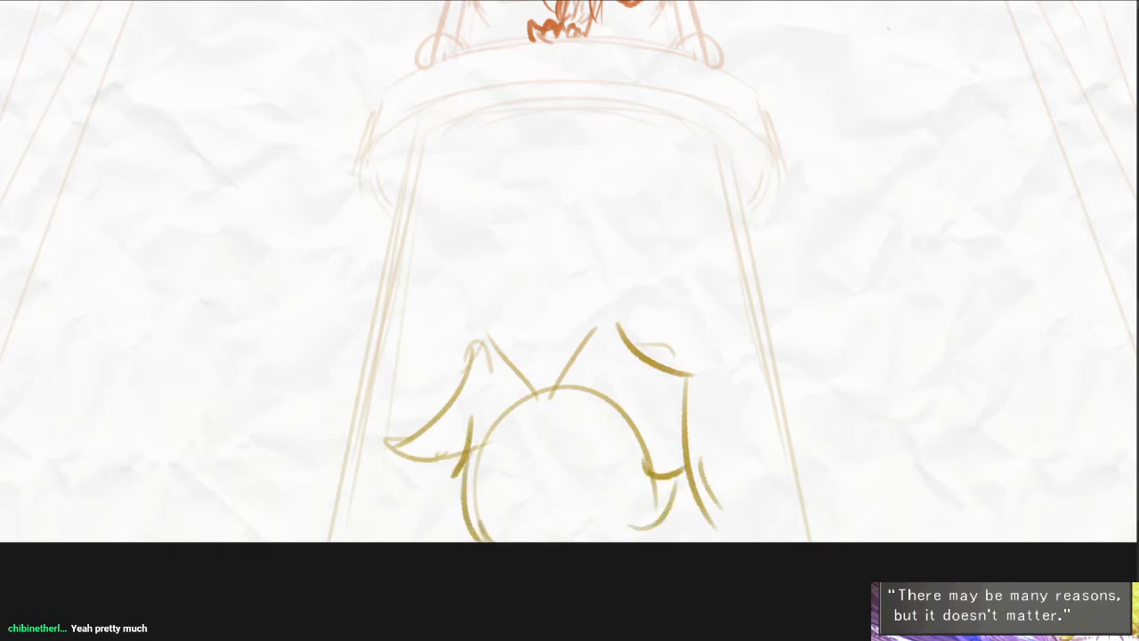
- Redraw one ear as a bold angular fold and add inner fur lines to both ears
mouse_move(475, 339)
left_mouse_down()
mouse_move(527, 372)
mouse_move(432, 380)
mouse_move(444, 485)
mouse_move(419, 509)
left_mouse_up()
mouse_move(415, 434)
left_mouse_down()
mouse_move(406, 456)
mouse_move(425, 430)
left_mouse_up()
mouse_move(471, 370)
left_mouse_down()
mouse_move(499, 397)
mouse_move(523, 391)
left_mouse_up()
mouse_move(462, 381)
left_mouse_down()
mouse_move(504, 408)
mouse_move(433, 396)
left_mouse_up()
left_click_drag(473, 398, 450, 427)
left_click_drag(569, 397, 612, 342)
left_click_drag(587, 397, 640, 374)
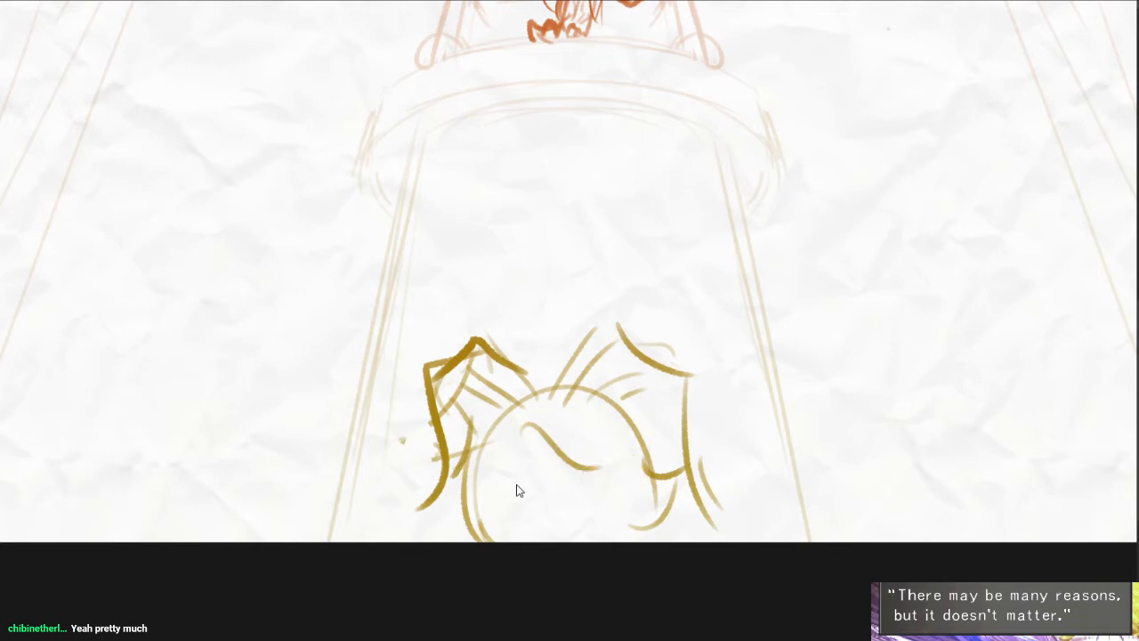
- Draw a wavy line across the face and add fur strands along both cheeks
left_click_drag(514, 471, 603, 464)
left_click_drag(462, 513, 462, 541)
left_click_drag(466, 516, 477, 541)
left_click_drag(695, 522, 656, 466)
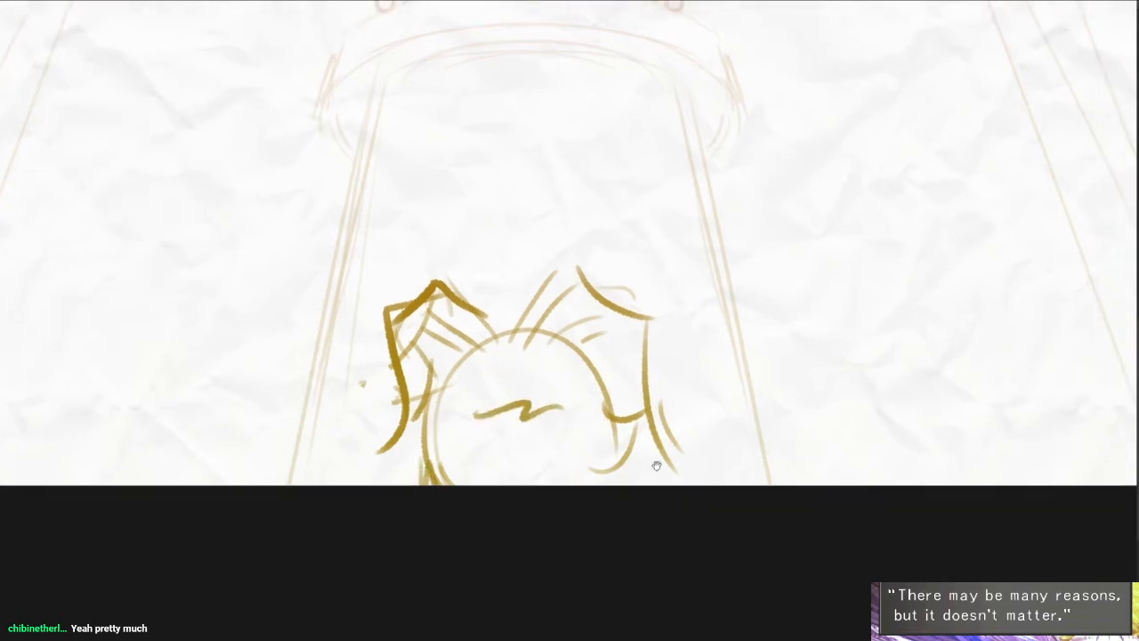
mouse_move(620, 421)
left_mouse_down()
mouse_move(623, 450)
mouse_move(655, 452)
left_mouse_up()
left_click_drag(640, 472, 620, 485)
left_click_drag(423, 431, 406, 486)
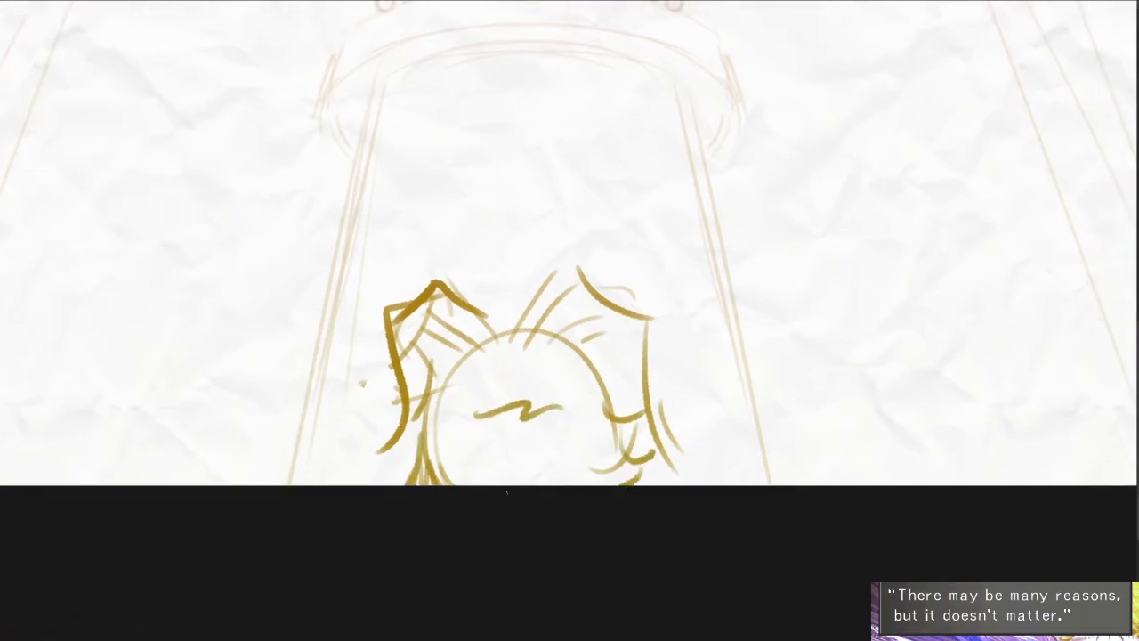
- Clean up the lower head outline, add a forehead tuft between the ears, and redraw both cheeks curling outward
left_click_drag(505, 489, 479, 490)
mouse_move(584, 414)
left_mouse_down()
mouse_move(597, 468)
mouse_move(577, 475)
mouse_move(559, 358)
mouse_move(541, 347)
left_mouse_up()
mouse_move(471, 330)
left_mouse_down()
mouse_move(492, 325)
mouse_move(469, 341)
left_mouse_up()
left_click_drag(476, 322, 492, 328)
mouse_move(556, 367)
left_mouse_down()
mouse_move(578, 372)
mouse_move(628, 487)
left_mouse_up()
mouse_move(419, 444)
left_mouse_down()
mouse_move(422, 425)
mouse_move(411, 480)
mouse_move(439, 480)
left_mouse_up()
mouse_move(430, 417)
left_mouse_down()
mouse_move(429, 485)
mouse_move(440, 487)
left_mouse_up()
key("ctrl+minus")
left_click_drag(720, 317, 728, 495)
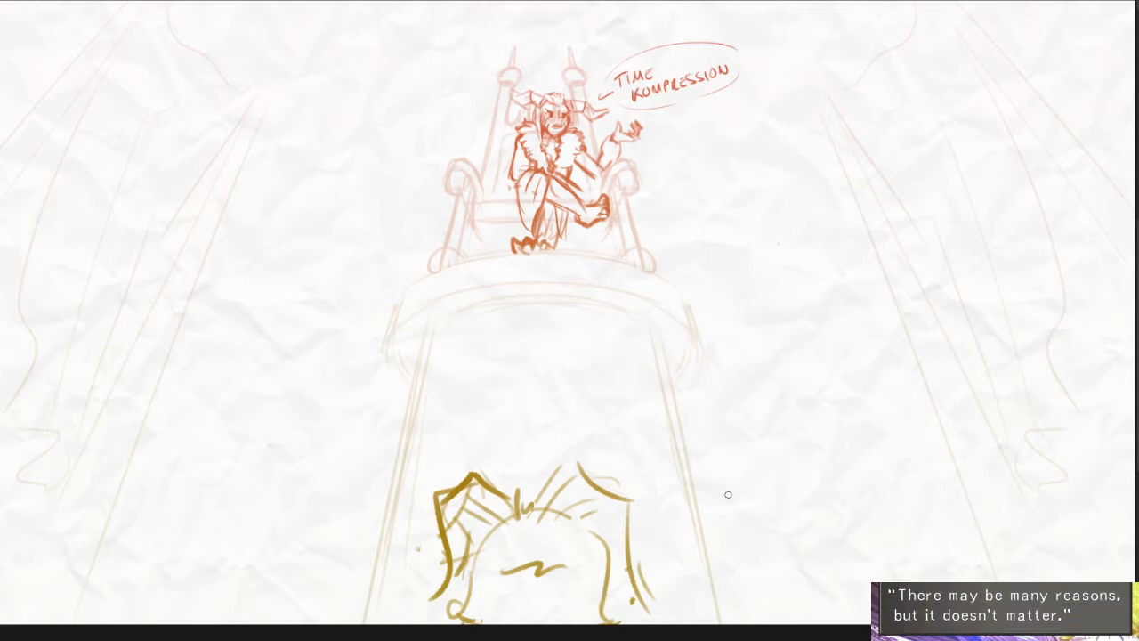
- Refine both ears with a bold curved edge and folded tip on one and a darker inner line on the other
left_click_drag(588, 517, 611, 382)
scroll(607, 396, "up", 2)
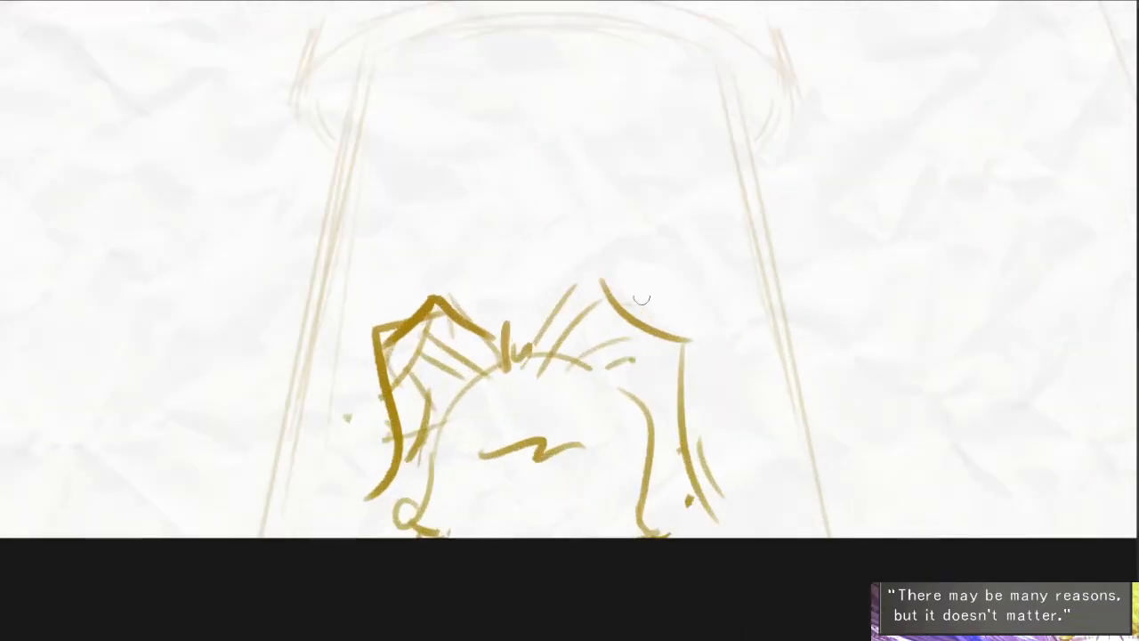
mouse_move(536, 344)
left_mouse_down()
mouse_move(603, 287)
mouse_move(627, 311)
left_mouse_up()
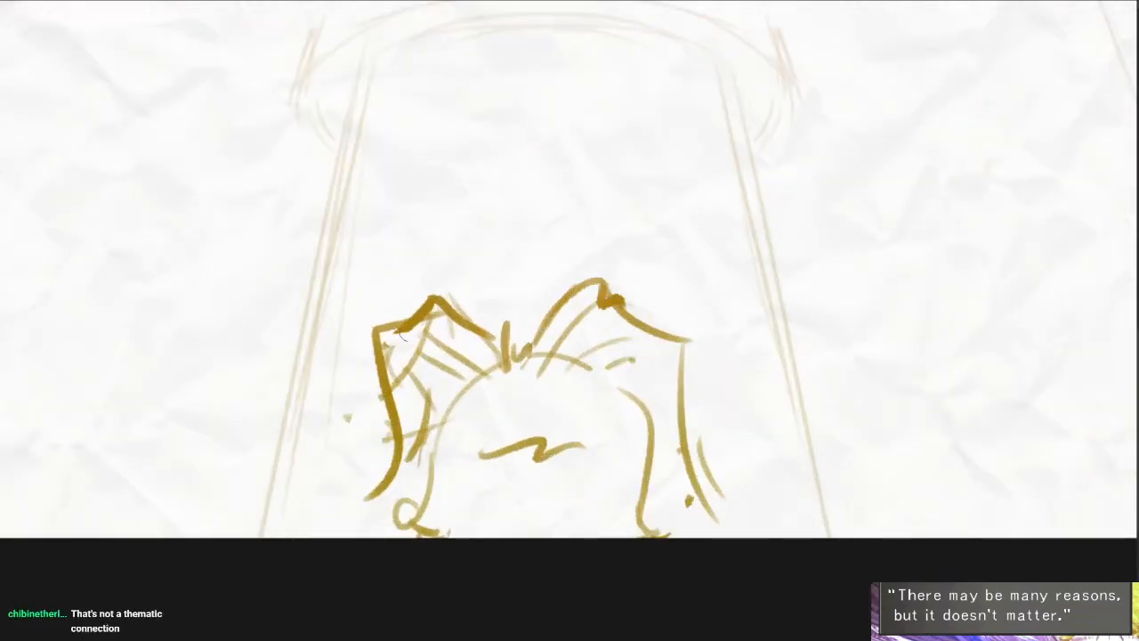
left_click_drag(406, 369, 411, 454)
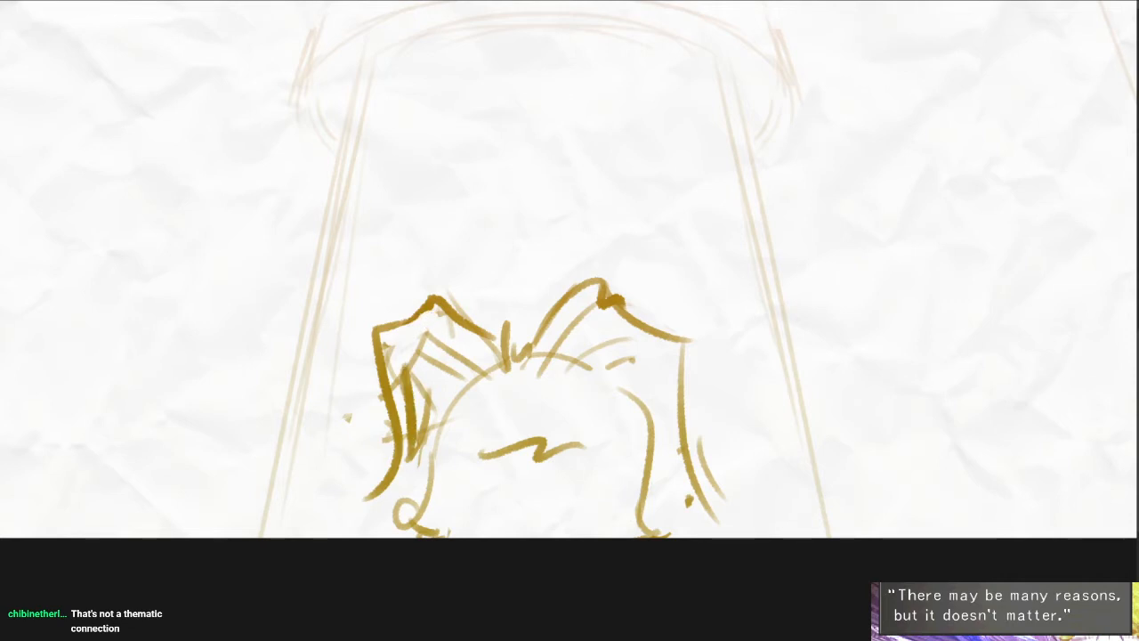
- Draw angled brow strokes below the forehead tuft and erase the wavy line across the face
left_click_drag(615, 321, 628, 282)
left_click_drag(504, 336, 491, 373)
left_click_drag(561, 336, 580, 358)
left_click_drag(495, 415, 617, 412)
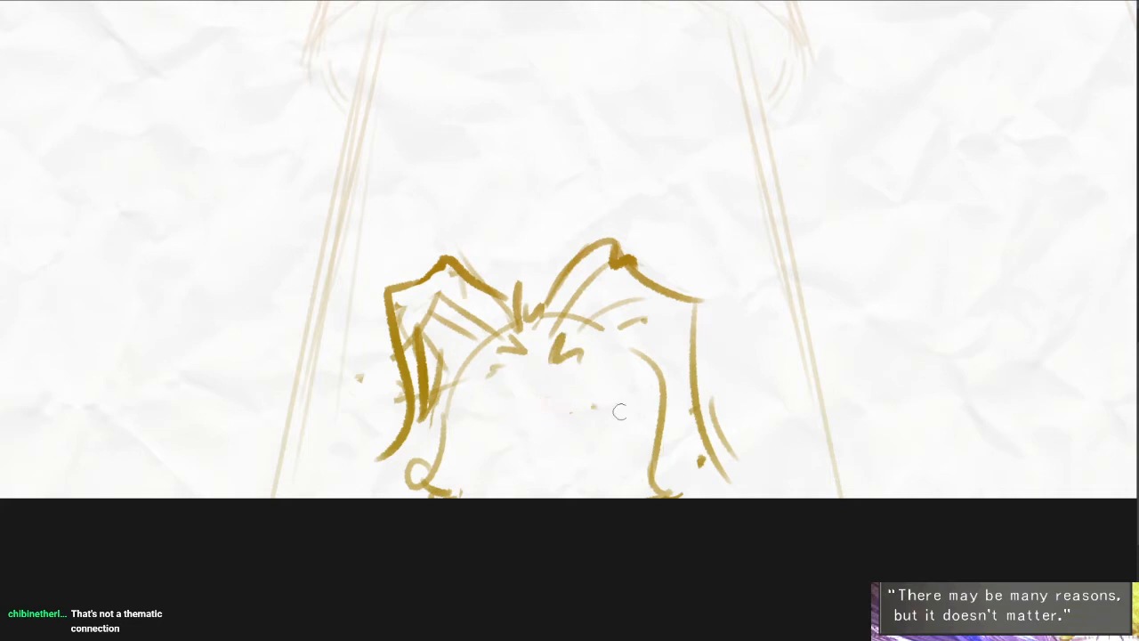
mouse_move(563, 383)
left_mouse_down()
mouse_move(459, 427)
mouse_move(600, 424)
left_mouse_up()
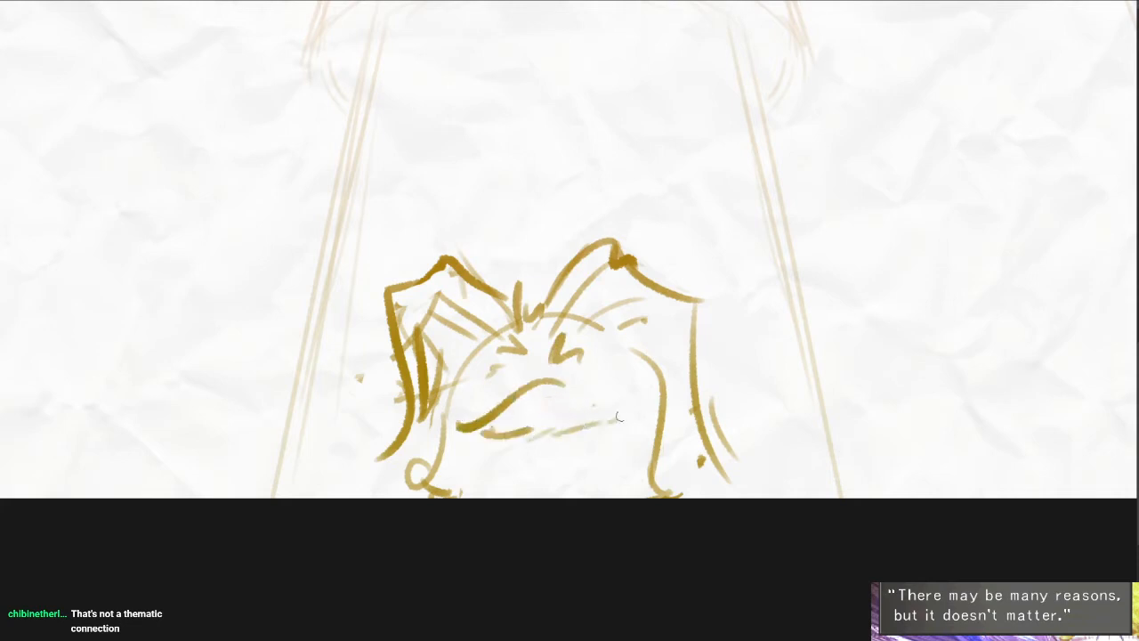
key("ctrl+z")
key("ctrl+z")
- Sketch a small mouth in short strokes and darken the curve of one cheek
mouse_move(513, 398)
left_mouse_down()
mouse_move(551, 399)
mouse_move(561, 415)
mouse_move(589, 391)
left_mouse_up()
left_click_drag(569, 403, 598, 402)
left_click_drag(444, 414, 406, 488)
- Try adding dark eyes beneath the brow strokes of the foreground face
scroll(555, 393, "up", 5)
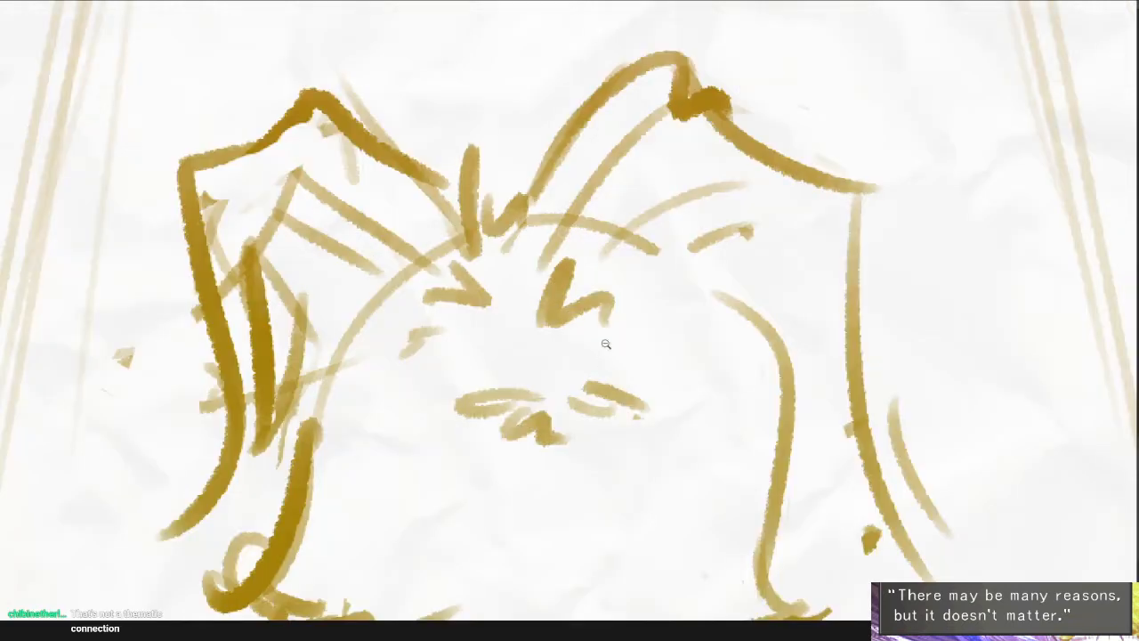
mouse_move(409, 299)
left_mouse_down()
mouse_move(496, 291)
mouse_move(472, 322)
left_mouse_up()
left_click_drag(586, 305, 589, 324)
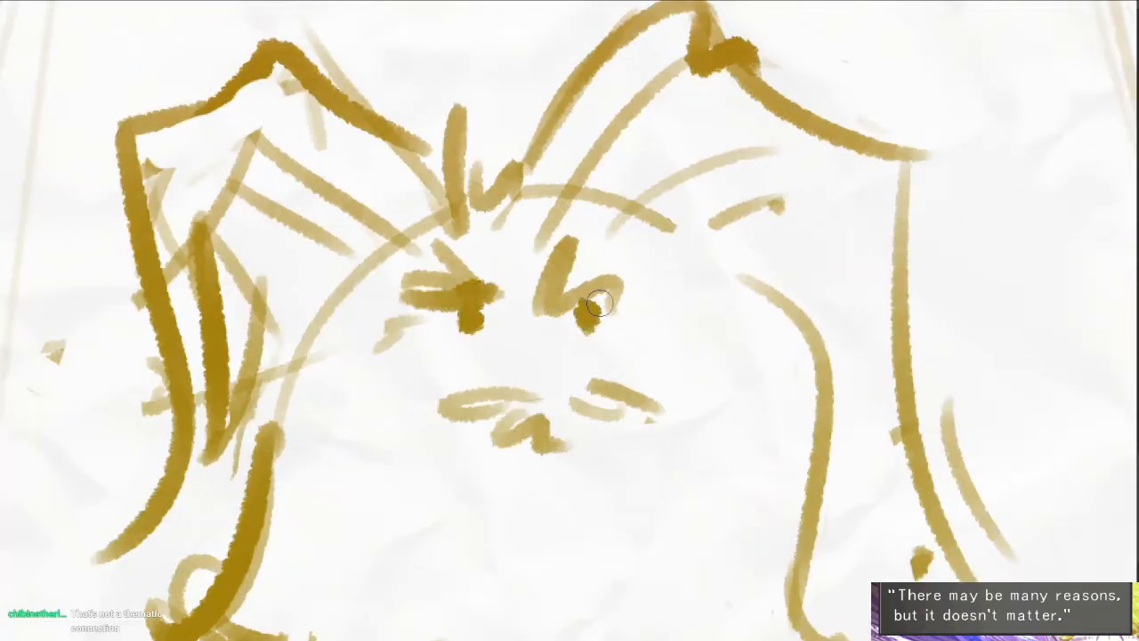
scroll(702, 476, "down", 5)
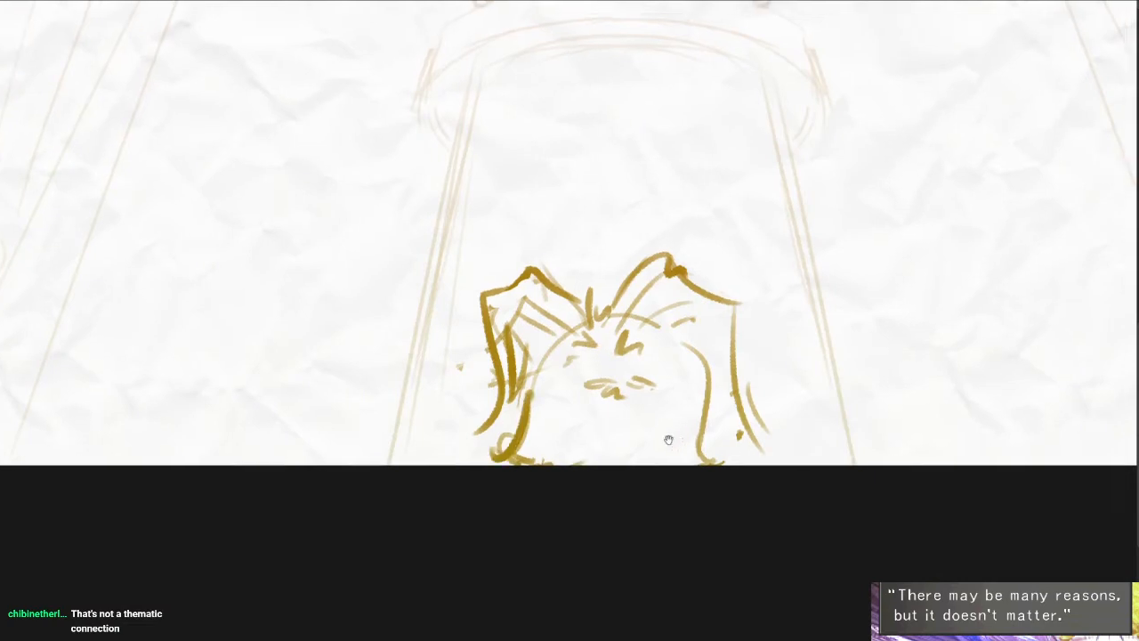
scroll(699, 425, "down", 3)
scroll(718, 409, "up", 1)
left_click_drag(738, 408, 777, 492)
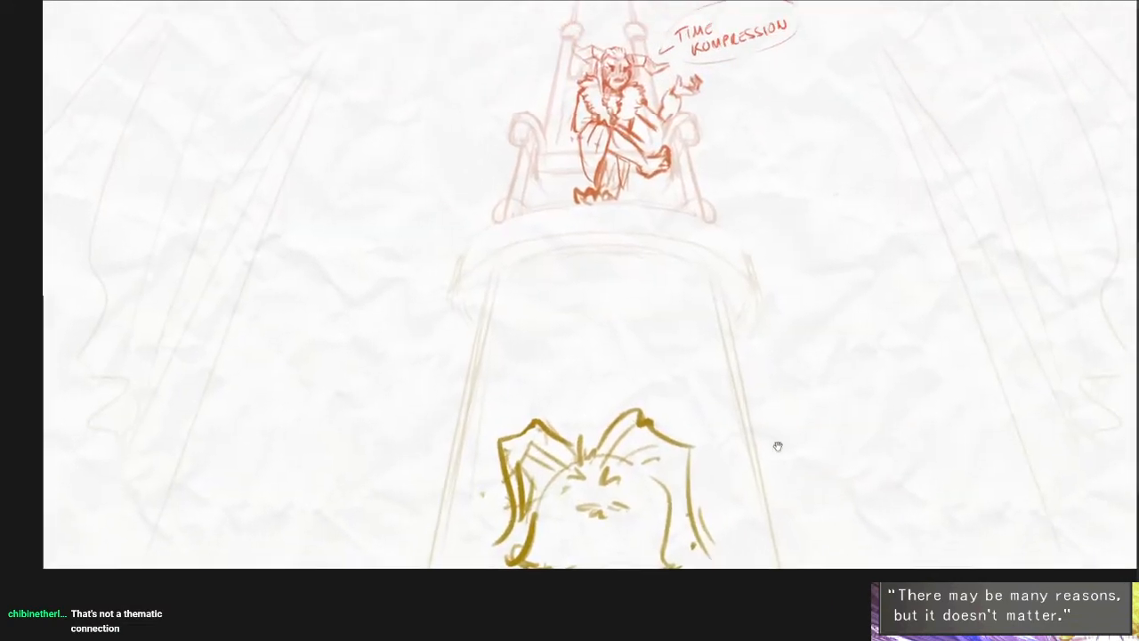
left_click_drag(778, 448, 746, 504)
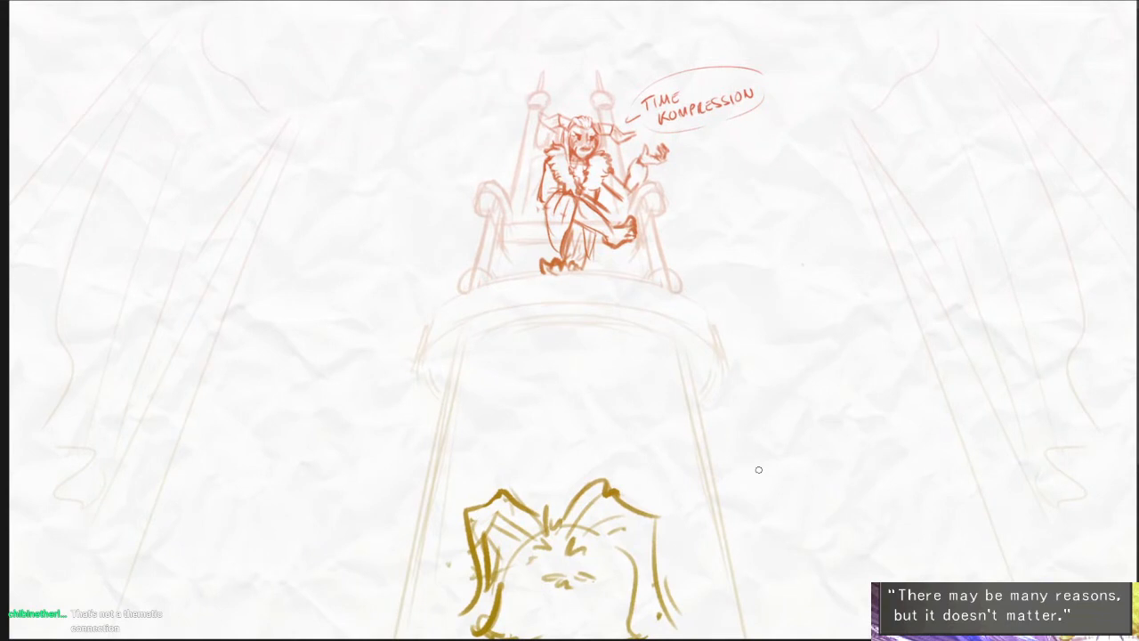
left_click_drag(870, 584, 778, 512)
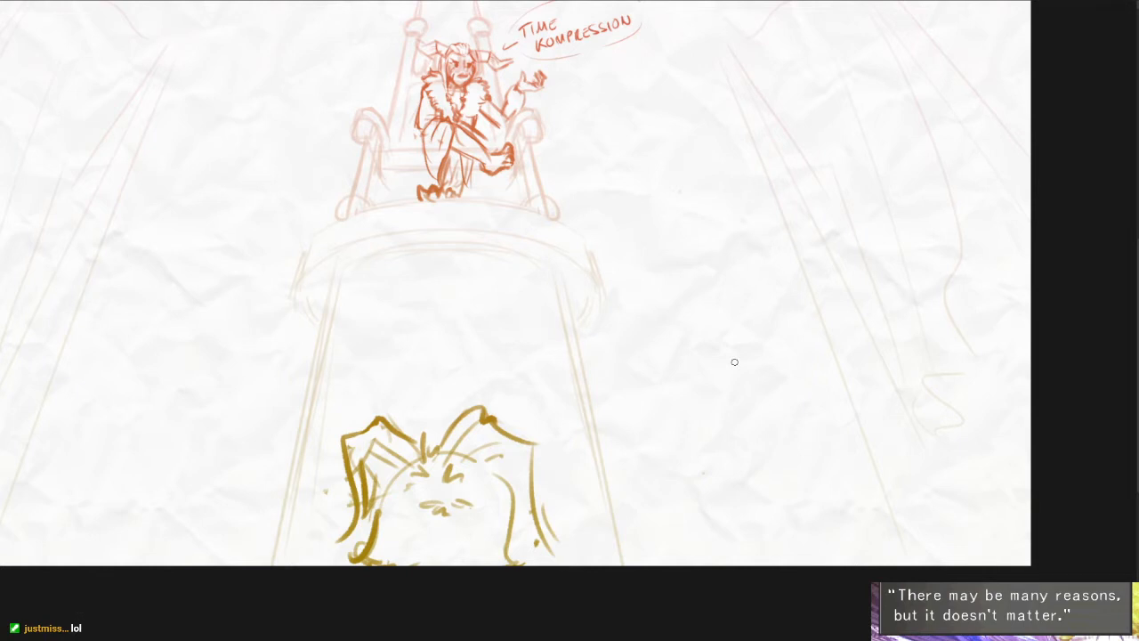
- Try sketching a pair of small feathered wings in the empty space beside the foreground head, and undo them
scroll(748, 424, "up", 3)
mouse_move(768, 407)
left_mouse_down()
mouse_move(756, 427)
mouse_move(821, 356)
mouse_move(794, 418)
left_mouse_up()
mouse_move(700, 404)
left_mouse_down()
mouse_move(695, 421)
mouse_move(670, 343)
mouse_move(669, 392)
left_mouse_up()
left_click_drag(663, 405, 686, 409)
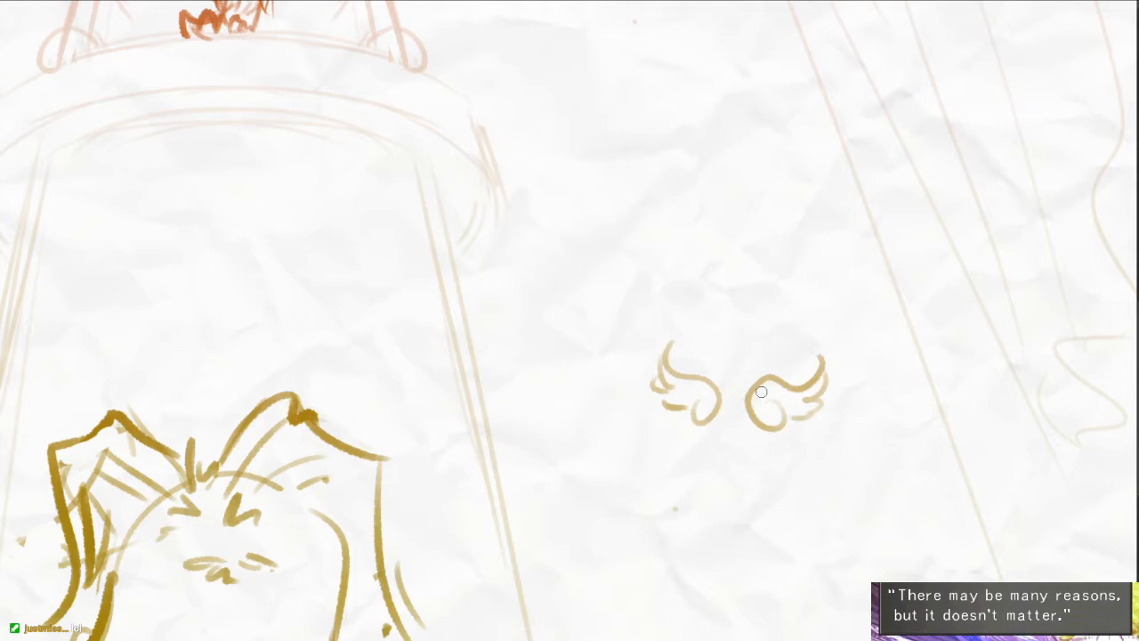
key("ctrl+z")
key("ctrl+z")
key("ctrl+z")
key("ctrl+z")
key("ctrl+z")
key("ctrl+z")
key("ctrl+z")
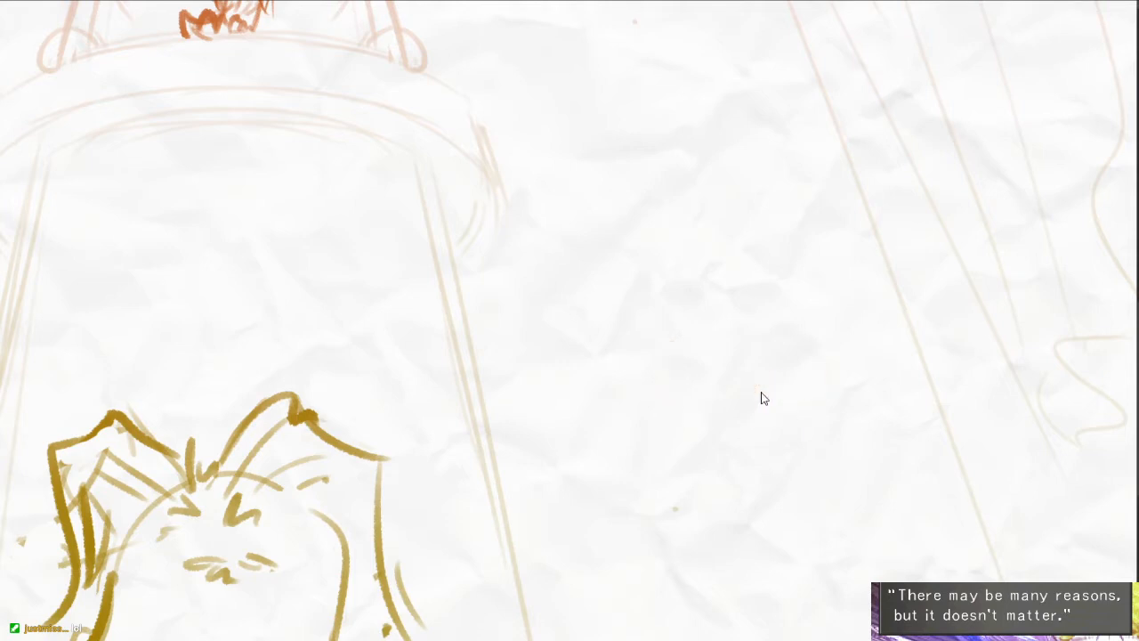
left_click_drag(619, 454, 769, 476)
scroll(659, 417, "down", 1)
scroll(763, 471, "down", 1)
scroll(770, 475, "down", 1)
scroll(773, 483, "down", 1)
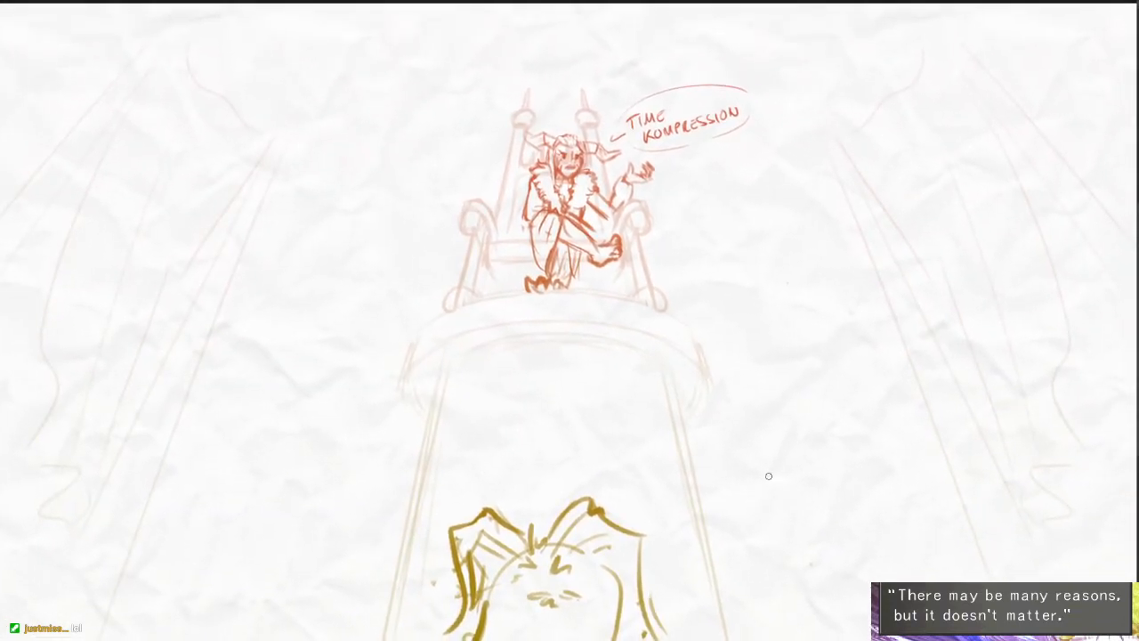
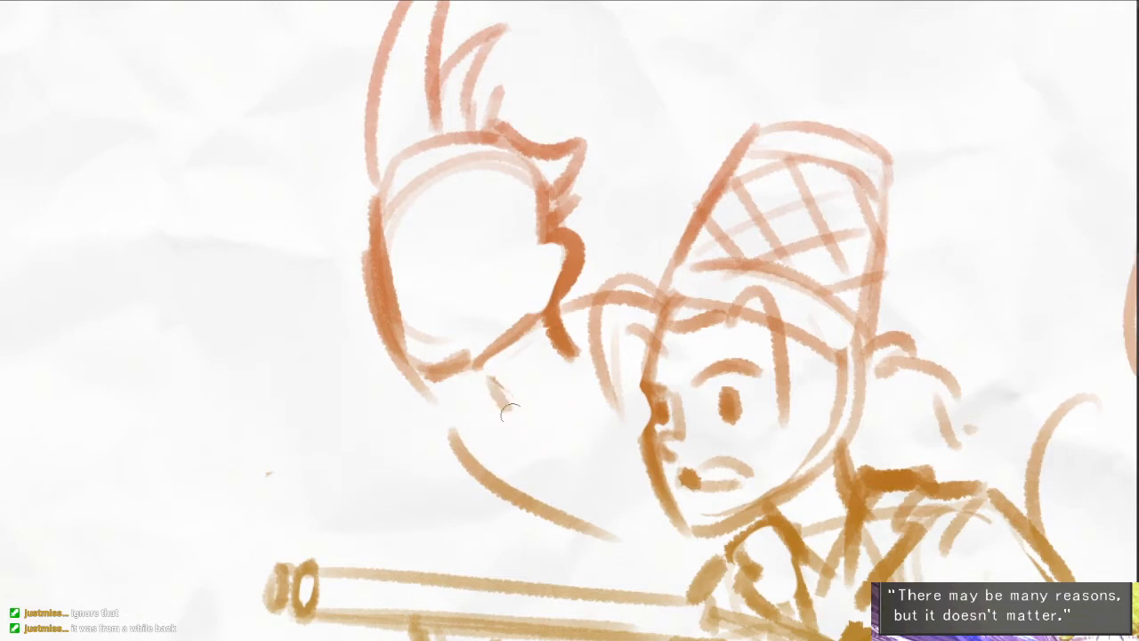
- Sketch the neck and a V-shaped collar beneath the tall-haired head, joining them to the shoulder line
left_click_drag(558, 378, 526, 436)
left_click_drag(567, 353, 546, 411)
left_click_drag(484, 369, 455, 437)
left_click_drag(694, 528, 667, 463)
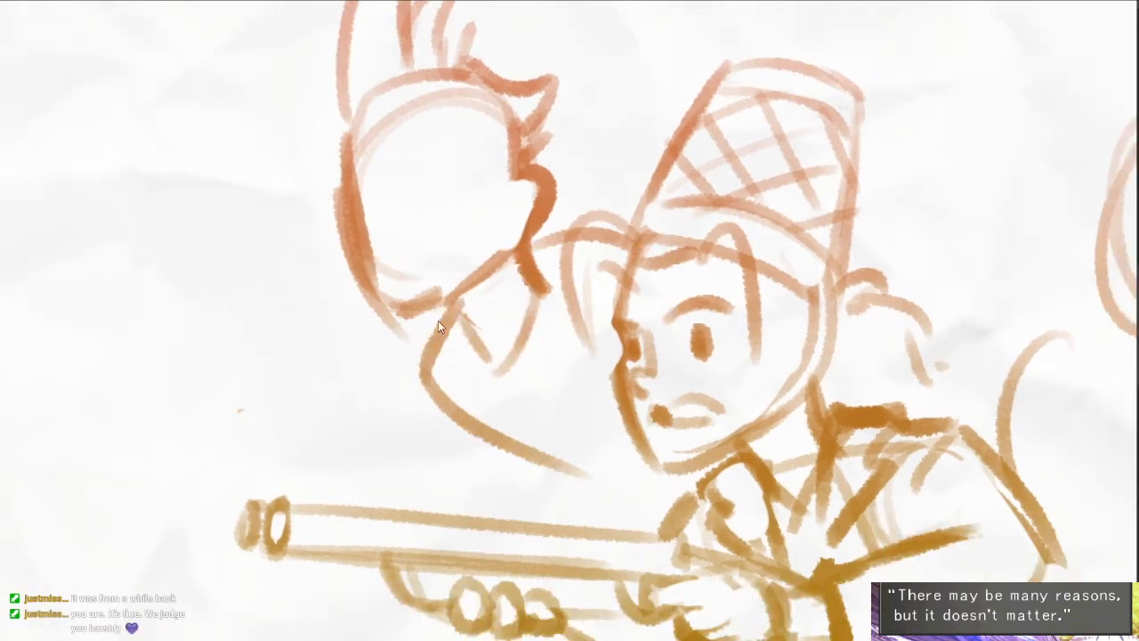
left_click_drag(447, 316, 417, 372)
- Reshape the tall-haired head's outline with an indented brow, a tapered cheek and a sloping hairline
left_click_drag(404, 255, 424, 323)
left_click_drag(350, 240, 343, 301)
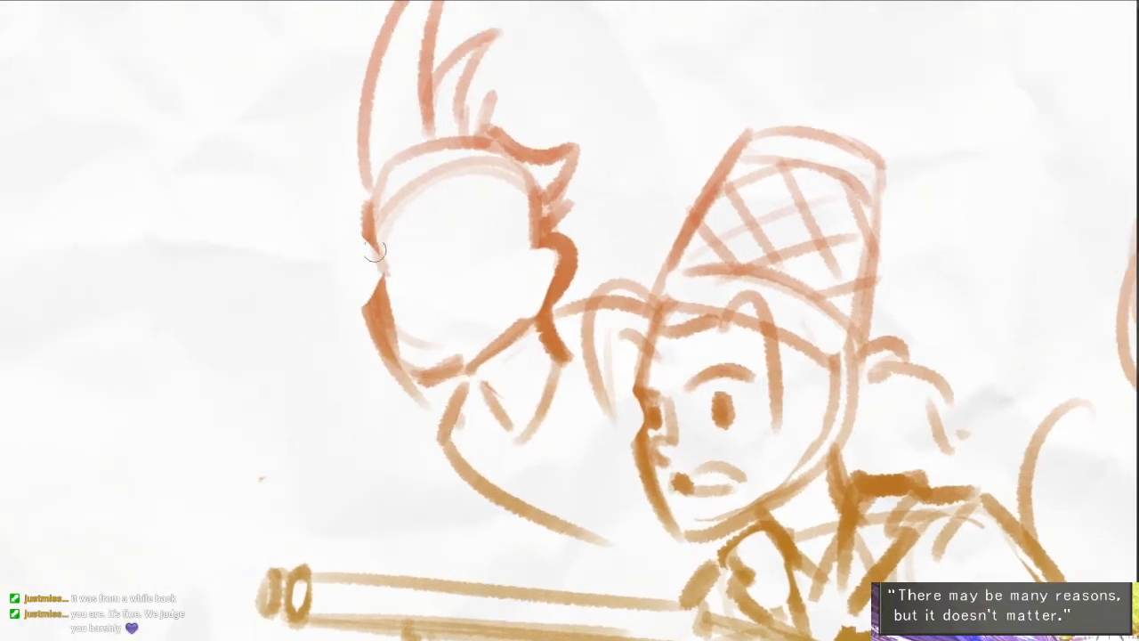
mouse_move(376, 253)
left_mouse_down()
mouse_move(372, 291)
mouse_move(428, 401)
mouse_move(430, 367)
mouse_move(470, 367)
left_mouse_up()
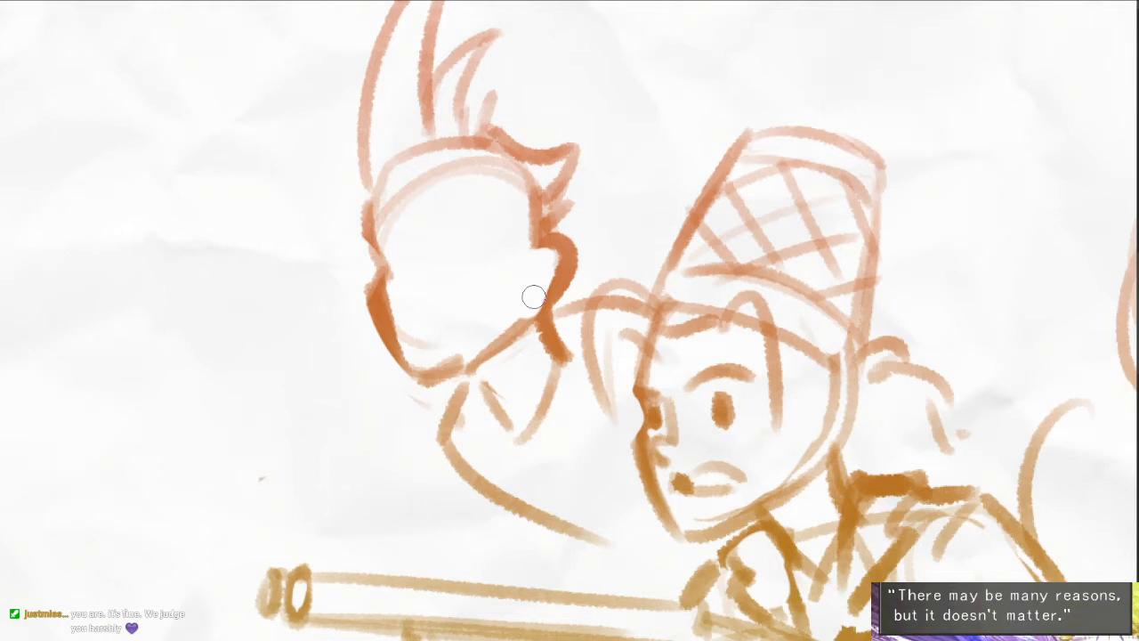
left_click_drag(380, 193, 495, 151)
left_click_drag(416, 163, 450, 145)
left_click_drag(554, 266, 574, 275)
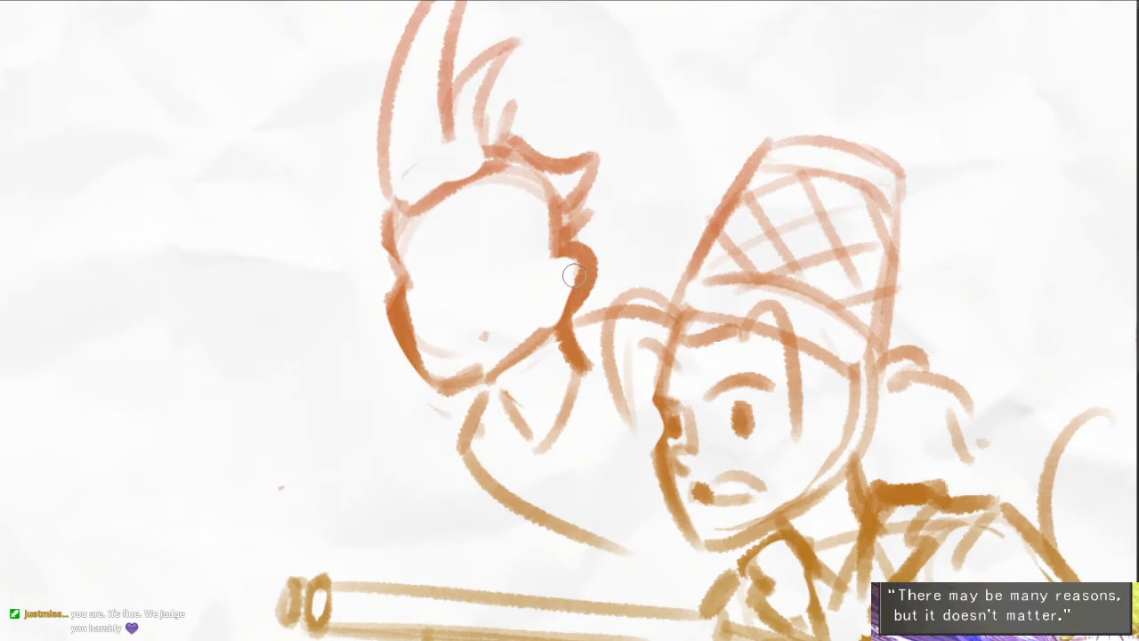
- Add a curved lock of hair beside the tall-haired character's face and fill in two dark oval eyes
left_click_drag(499, 171, 532, 254)
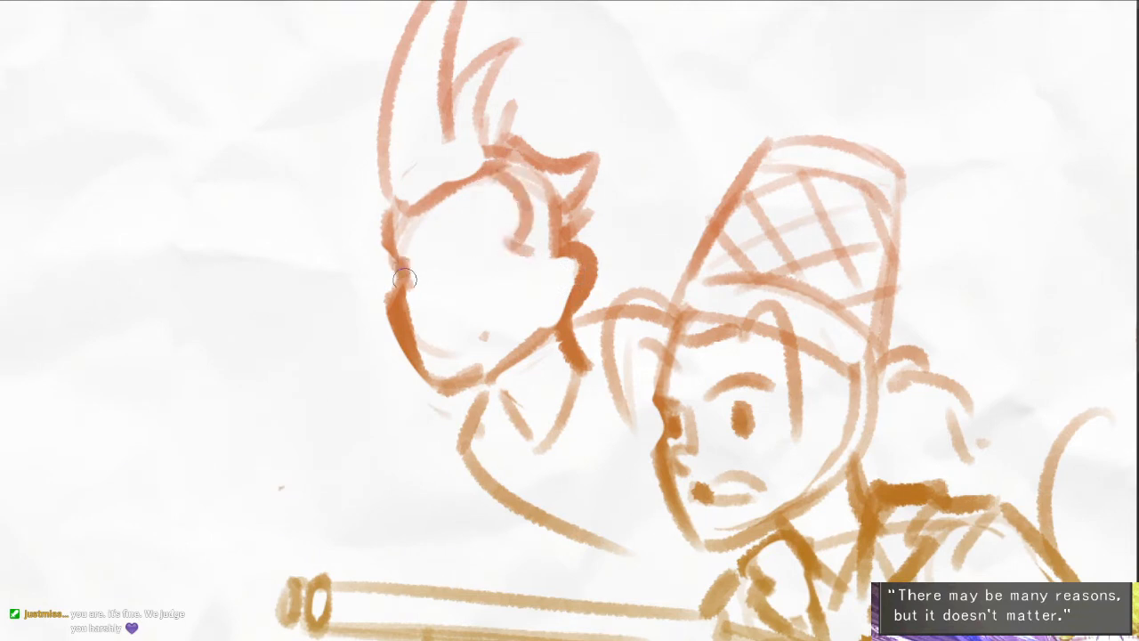
left_click_drag(402, 254, 409, 290)
mouse_move(480, 242)
left_mouse_down()
mouse_move(482, 264)
mouse_move(486, 252)
left_mouse_up()
scroll(439, 329, "up", 2)
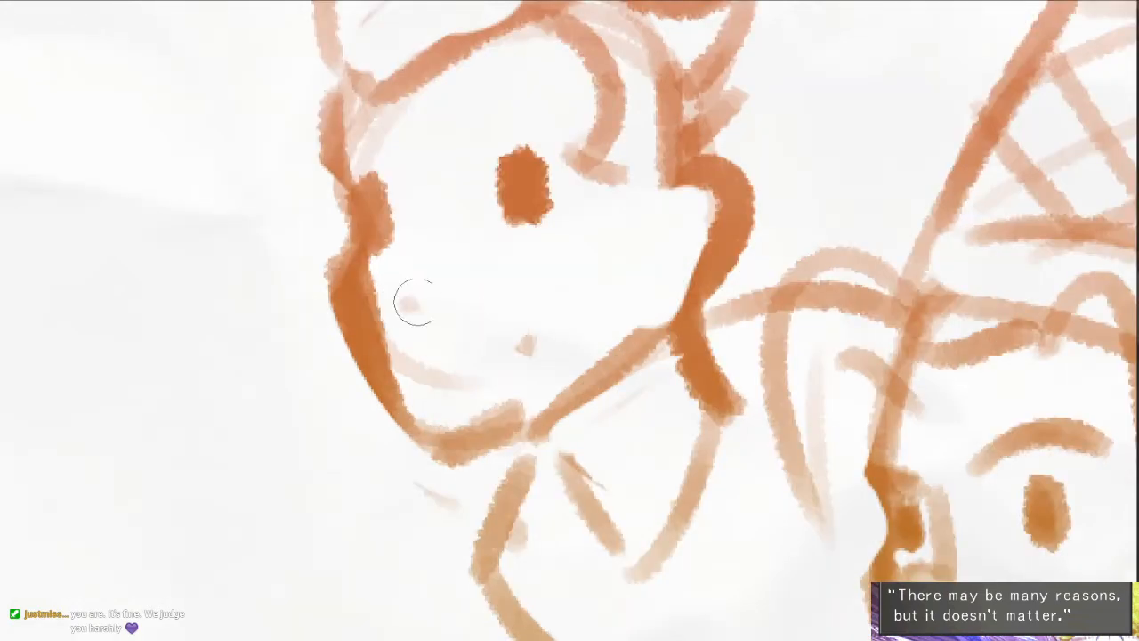
- Draw a wide curved smile and a small angular nose on the tall-haired character's face
mouse_move(415, 307)
left_mouse_down()
mouse_move(575, 229)
mouse_move(409, 318)
mouse_move(589, 267)
left_mouse_up()
key("ctrl+z")
key("ctrl+z")
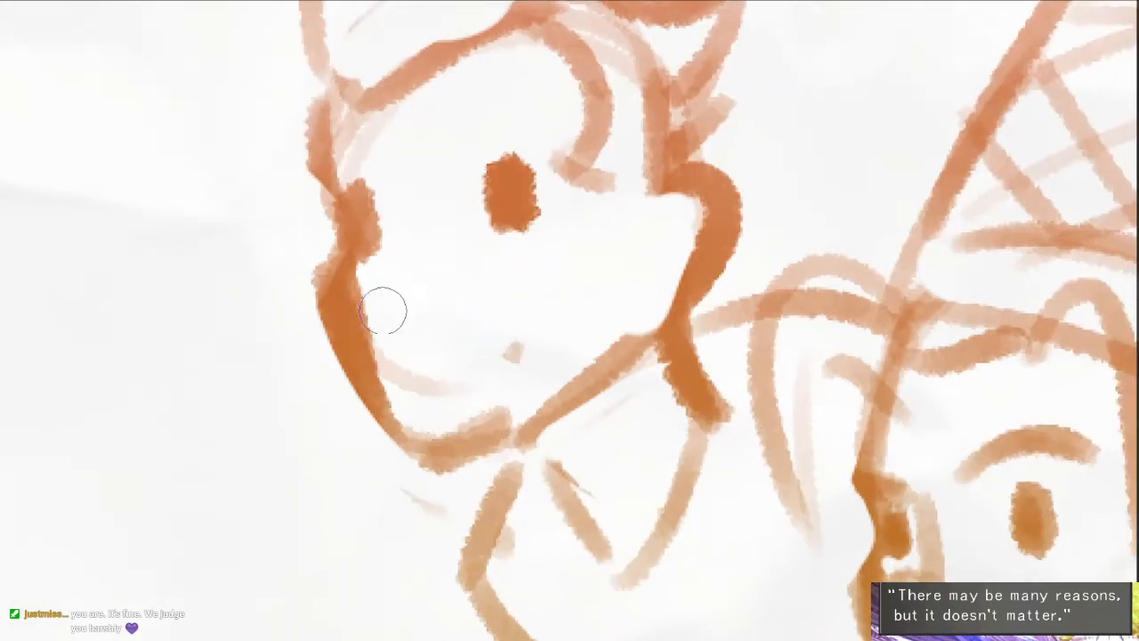
left_click_drag(380, 312, 571, 233)
left_click_drag(401, 165, 402, 281)
key("e")
left_click_drag(415, 238, 415, 246)
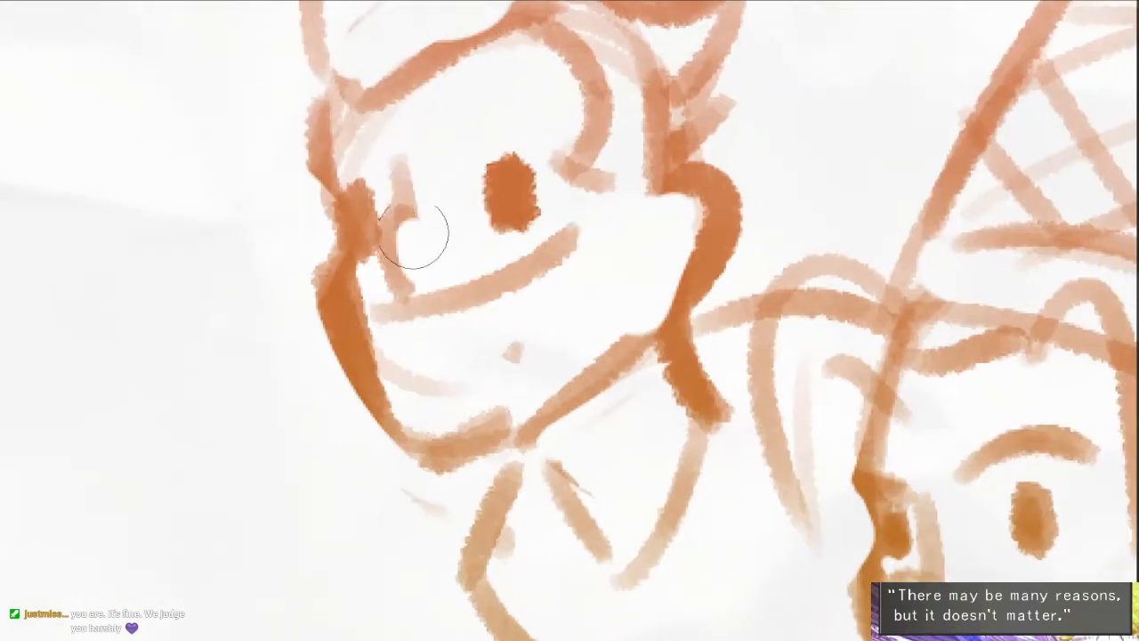
left_click_drag(397, 200, 413, 231)
key("b")
left_click_drag(399, 168, 416, 292)
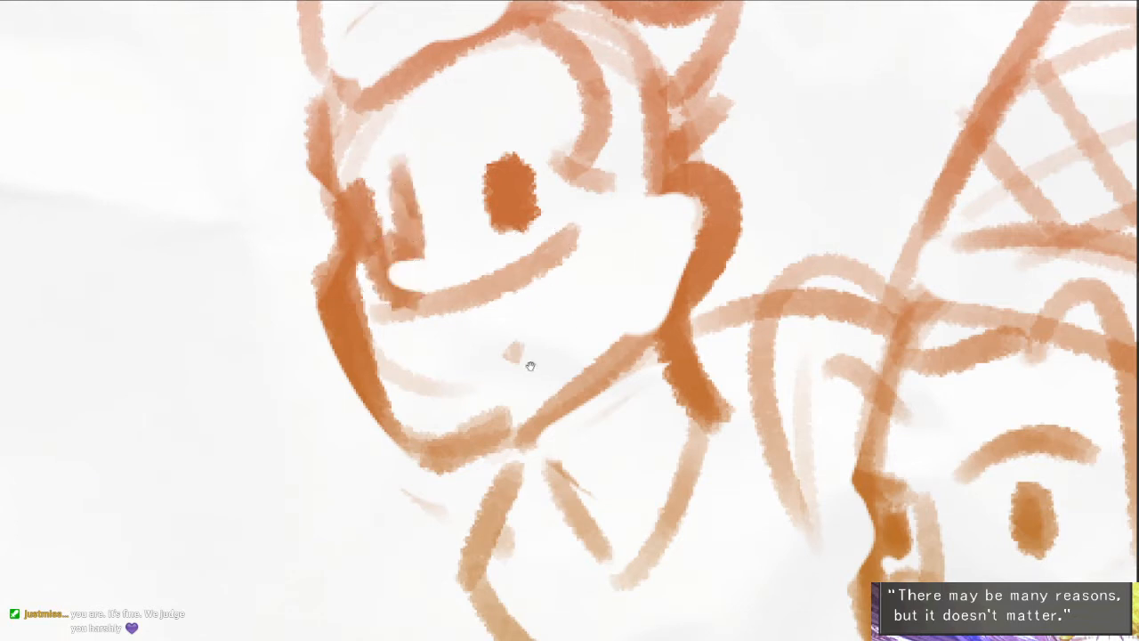
- Rework the tall-haired character's smile into an open grin with a dark filled area inside the mouth
left_click_drag(528, 366, 495, 332)
key("e")
left_click_drag(371, 243, 518, 195)
scroll(383, 271, "down", 5)
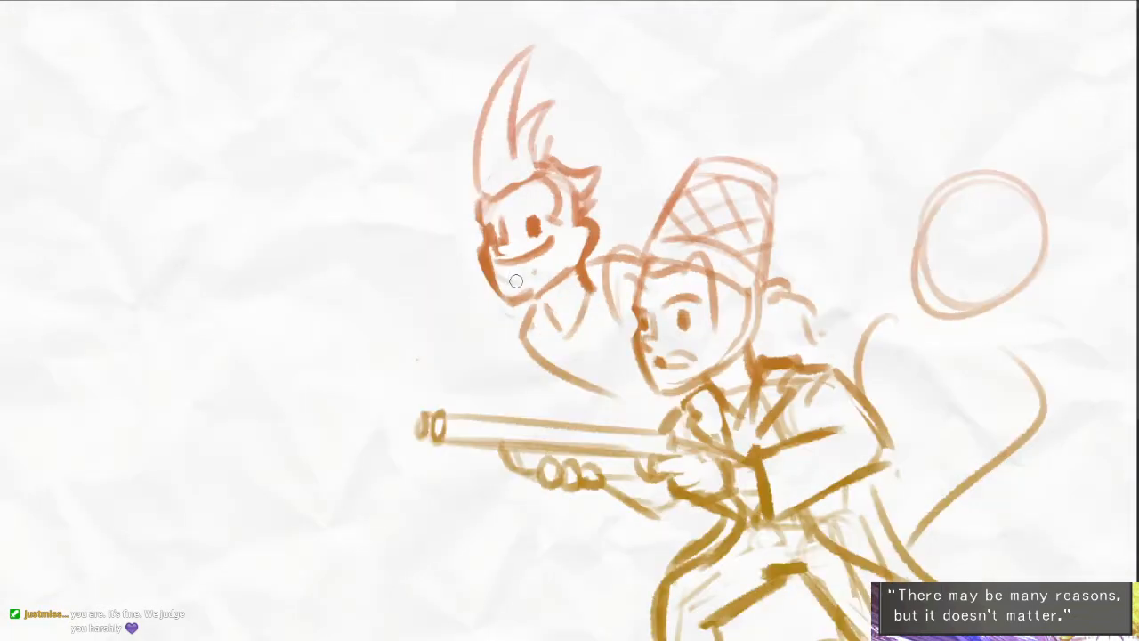
scroll(395, 197, "up", 2)
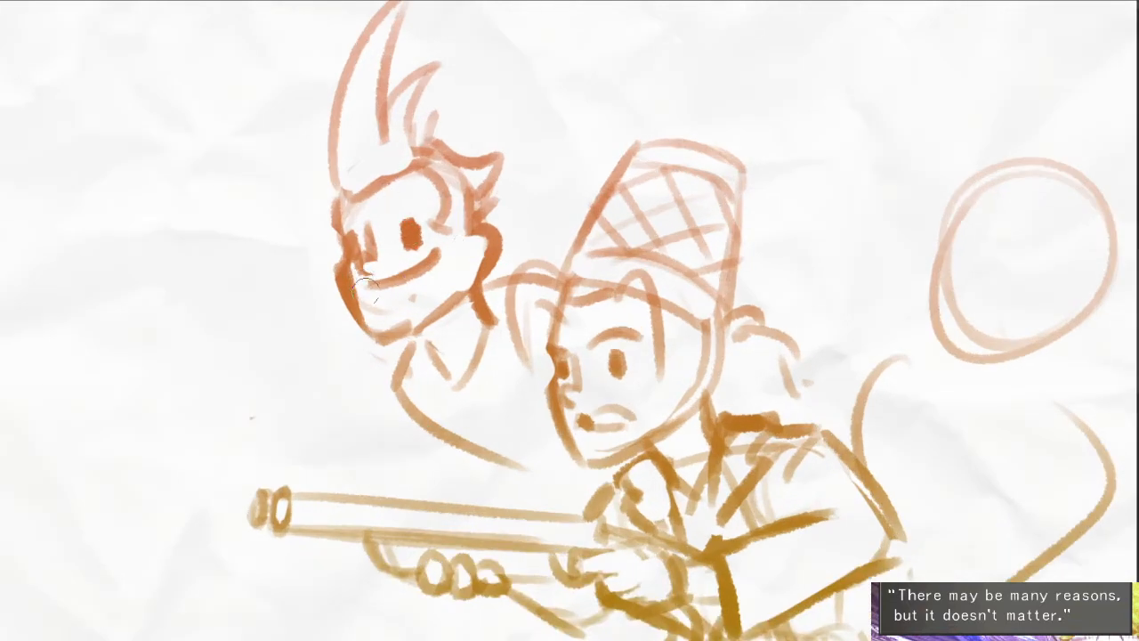
left_click_drag(366, 291, 426, 260)
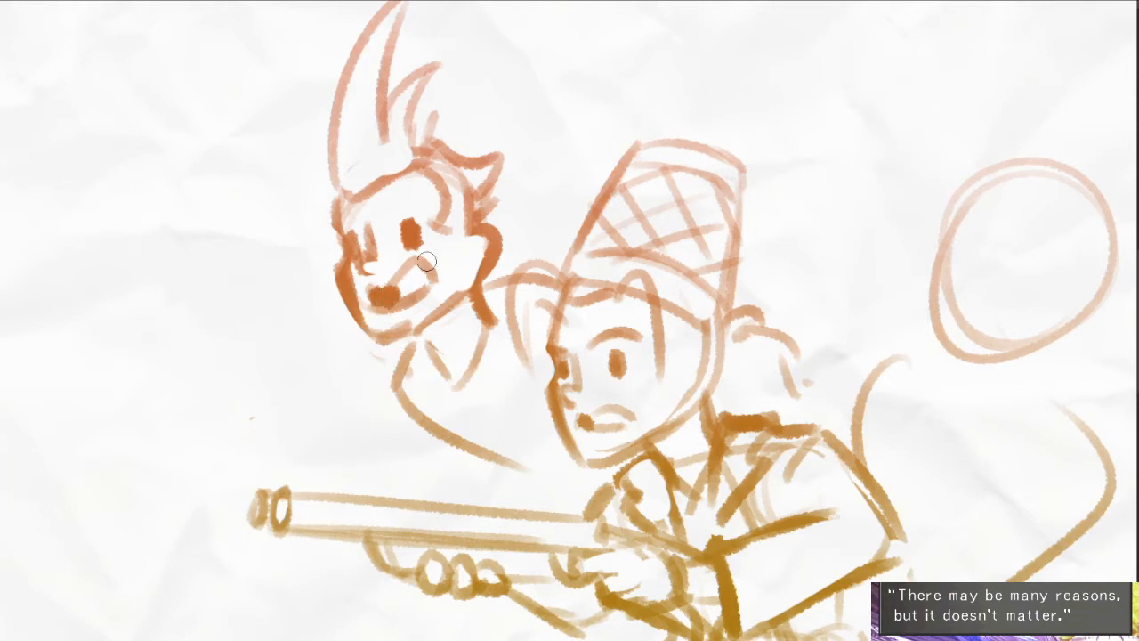
left_click_drag(360, 288, 390, 316)
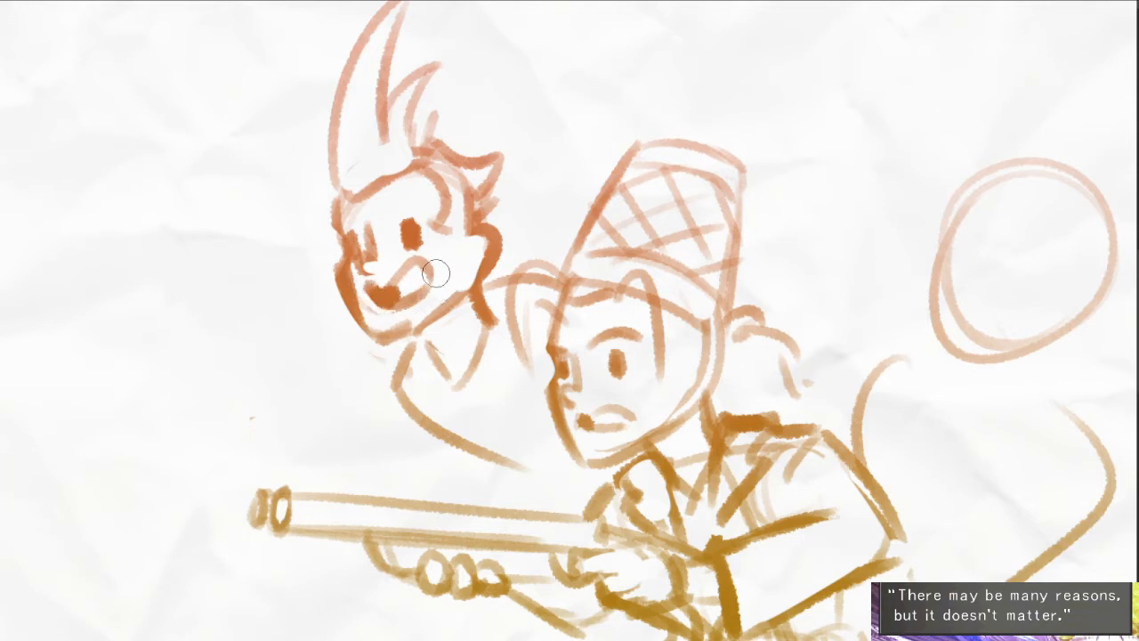
left_click_drag(437, 263, 415, 283)
- Add short hair strokes along the forehead and sideburn of the tall-haired character
mouse_move(324, 211)
left_mouse_down()
mouse_move(451, 171)
mouse_move(424, 195)
mouse_move(441, 199)
mouse_move(434, 188)
mouse_move(451, 224)
left_mouse_up()
mouse_move(436, 164)
left_mouse_down()
mouse_move(450, 218)
mouse_move(471, 229)
left_mouse_up()
left_click_drag(427, 191, 454, 270)
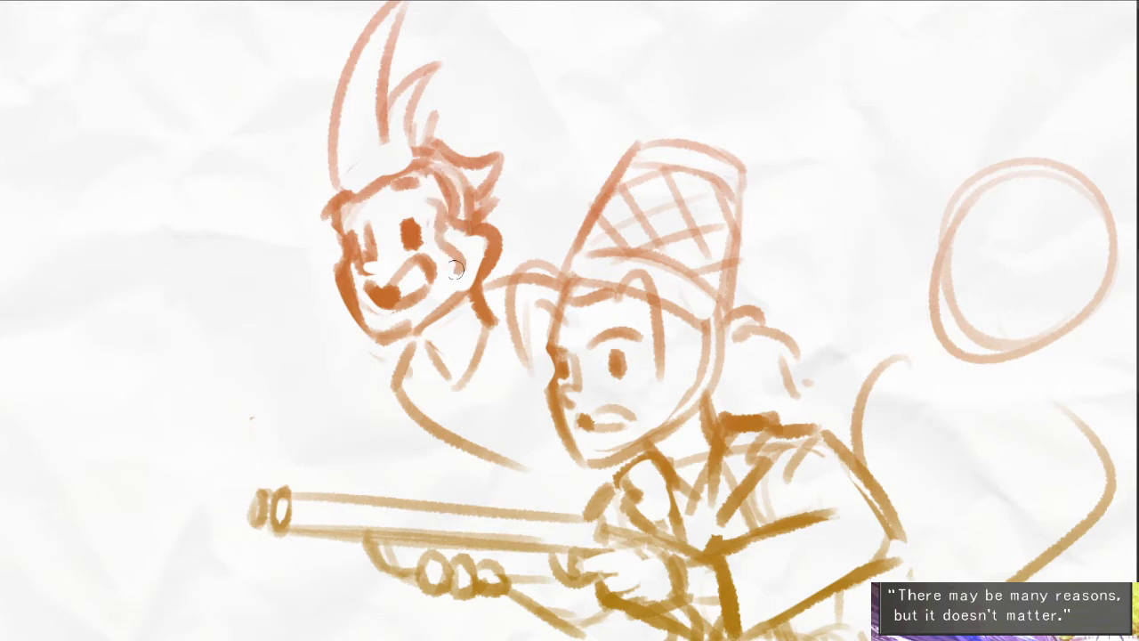
- Draw the brow, bulging cheek and jaw contour onto the empty circle head behind the rifle-holding figure
mouse_move(500, 225)
left_mouse_down()
mouse_move(501, 203)
mouse_move(410, 192)
mouse_move(381, 255)
mouse_move(320, 299)
mouse_move(336, 281)
left_mouse_up()
mouse_move(657, 354)
left_mouse_down()
mouse_move(573, 329)
mouse_move(550, 355)
left_mouse_up()
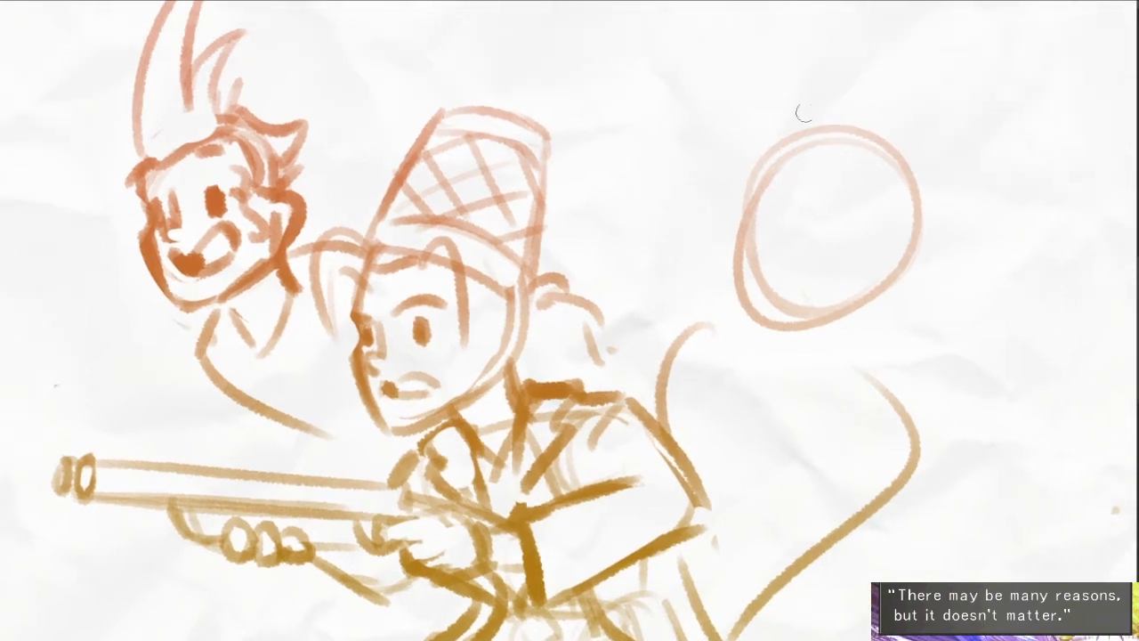
left_click_drag(808, 102, 764, 169)
mouse_move(780, 169)
left_mouse_down()
mouse_move(826, 184)
mouse_move(886, 182)
left_mouse_up()
key("ctrl+z")
key("ctrl+z")
mouse_move(823, 145)
left_mouse_down()
mouse_move(770, 230)
mouse_move(768, 309)
left_mouse_up()
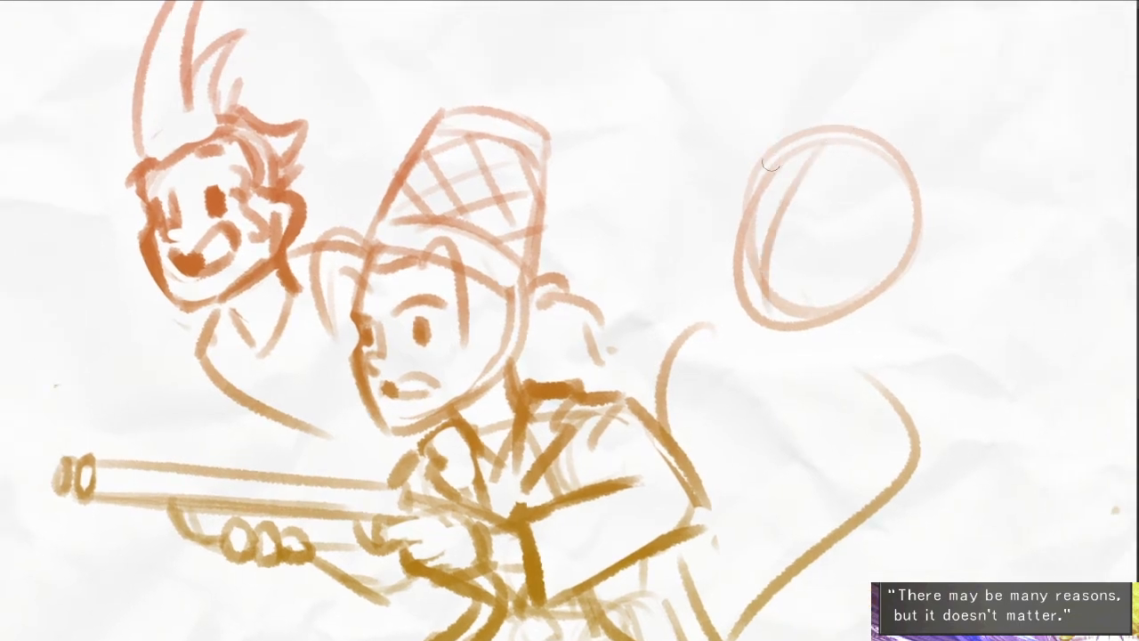
mouse_move(771, 164)
left_mouse_down()
mouse_move(755, 214)
mouse_move(721, 240)
mouse_move(747, 319)
mouse_move(870, 314)
mouse_move(748, 311)
mouse_move(752, 393)
left_mouse_up()
- Sketch the neck, shoulders and curved neckline beneath the round head
left_click_drag(685, 340, 666, 368)
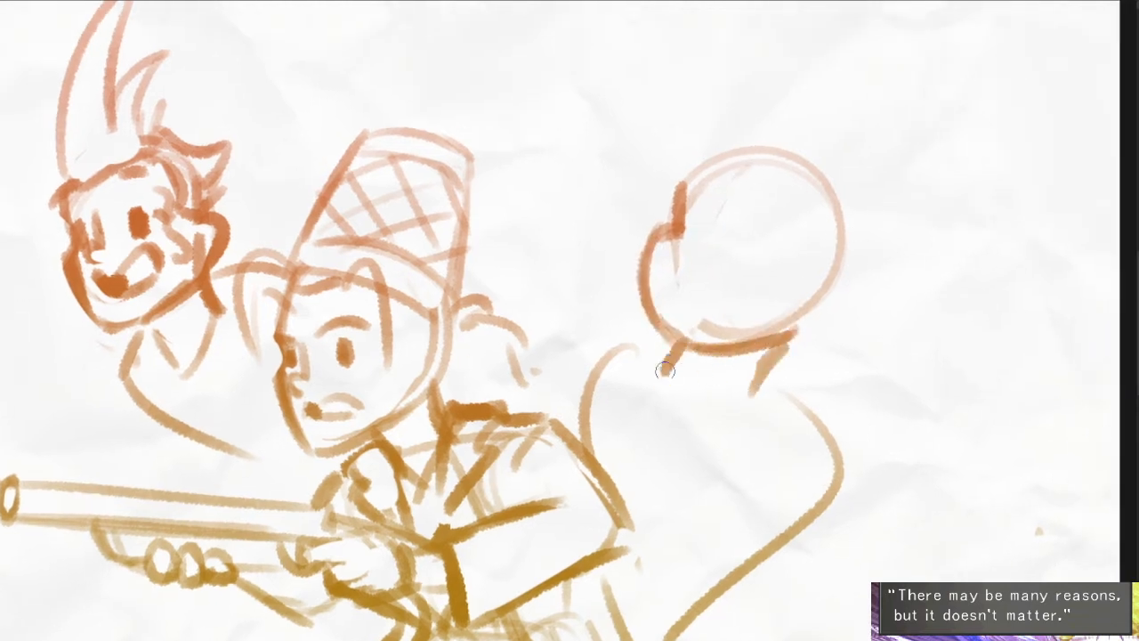
mouse_move(761, 391)
left_mouse_down()
mouse_move(804, 421)
mouse_move(713, 465)
left_mouse_up()
left_click_drag(646, 354, 612, 440)
mouse_move(622, 352)
left_mouse_down()
mouse_move(593, 411)
mouse_move(705, 461)
left_mouse_up()
left_click_drag(794, 443, 780, 384)
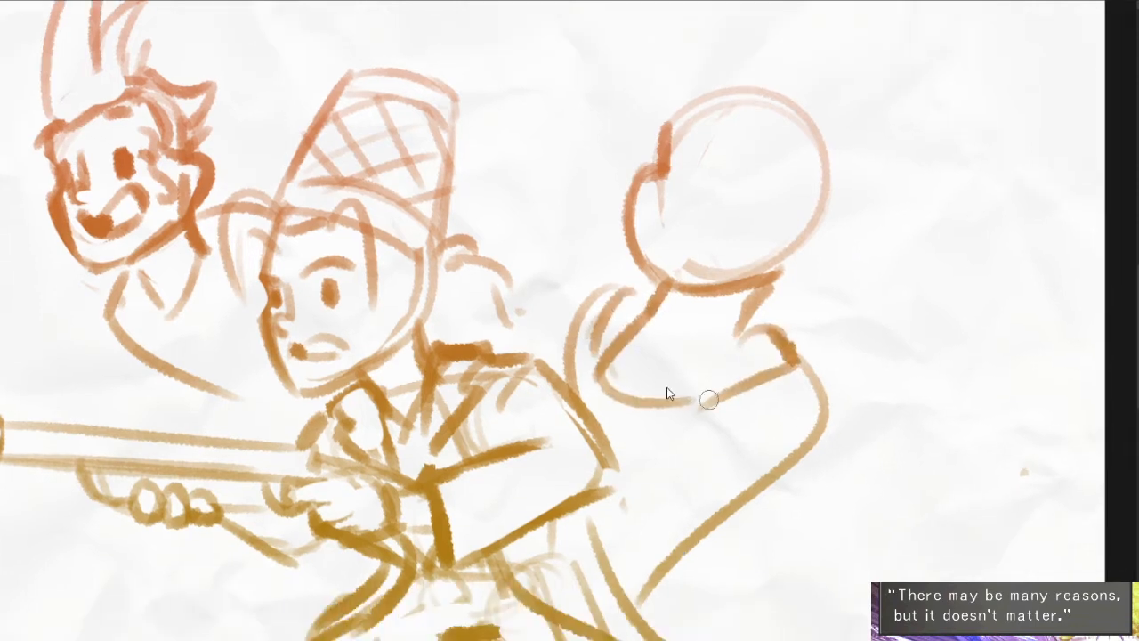
- Redraw the neckline below the round head and add a shoulder strap with small round shapes at its ends
key("ctrl+z")
mouse_move(621, 357)
left_mouse_down()
mouse_move(699, 403)
mouse_move(611, 331)
mouse_move(603, 374)
left_mouse_up()
left_click_drag(607, 330, 610, 331)
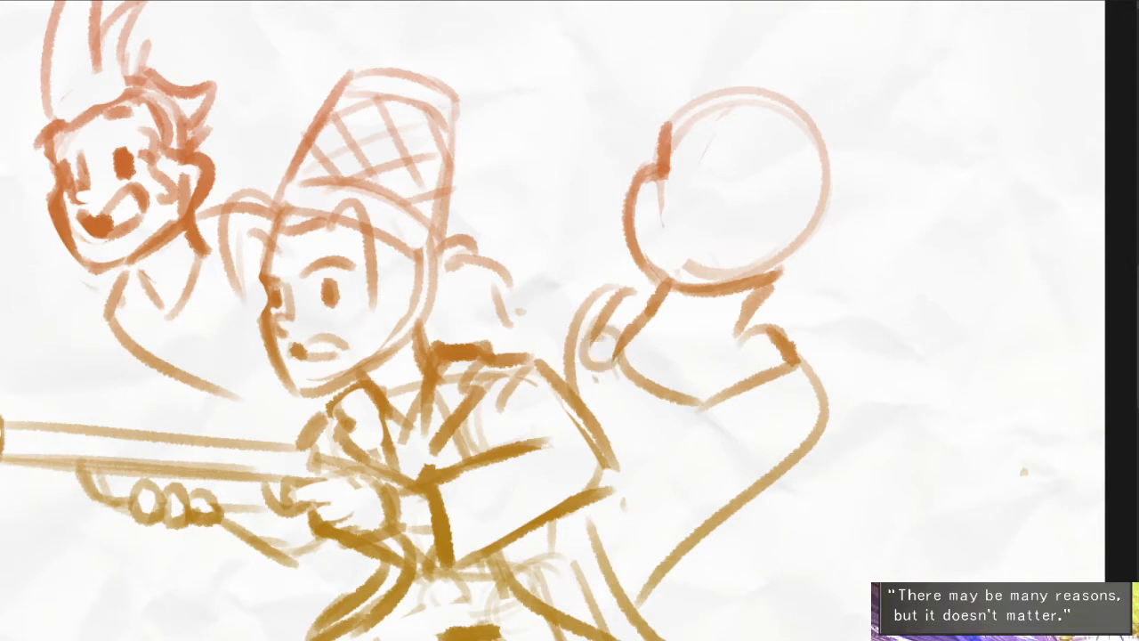
mouse_move(694, 395)
left_mouse_down()
mouse_move(715, 408)
mouse_move(684, 411)
left_mouse_up()
key("ctrl+z")
mouse_move(688, 382)
left_mouse_down()
mouse_move(744, 381)
mouse_move(750, 346)
mouse_move(815, 317)
mouse_move(798, 345)
mouse_move(762, 327)
left_mouse_up()
left_click_drag(776, 120, 763, 151)
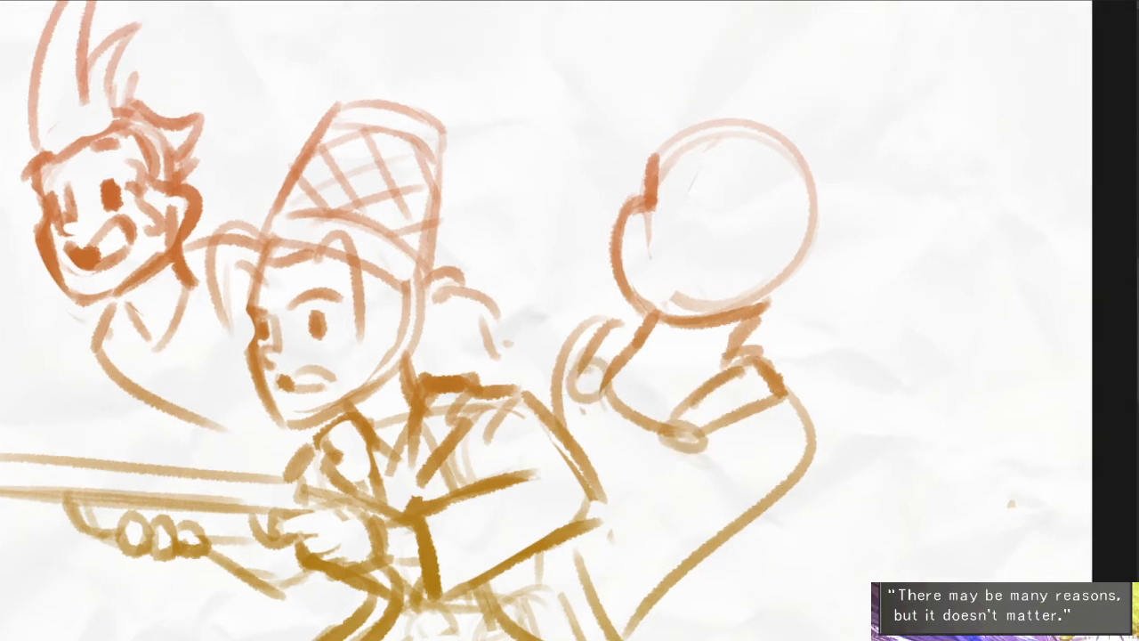
- Lasso the round head, shift it slightly down onto the neck and clear the selection
mouse_move(859, 238)
left_mouse_down()
mouse_move(678, 321)
mouse_move(841, 135)
left_mouse_up()
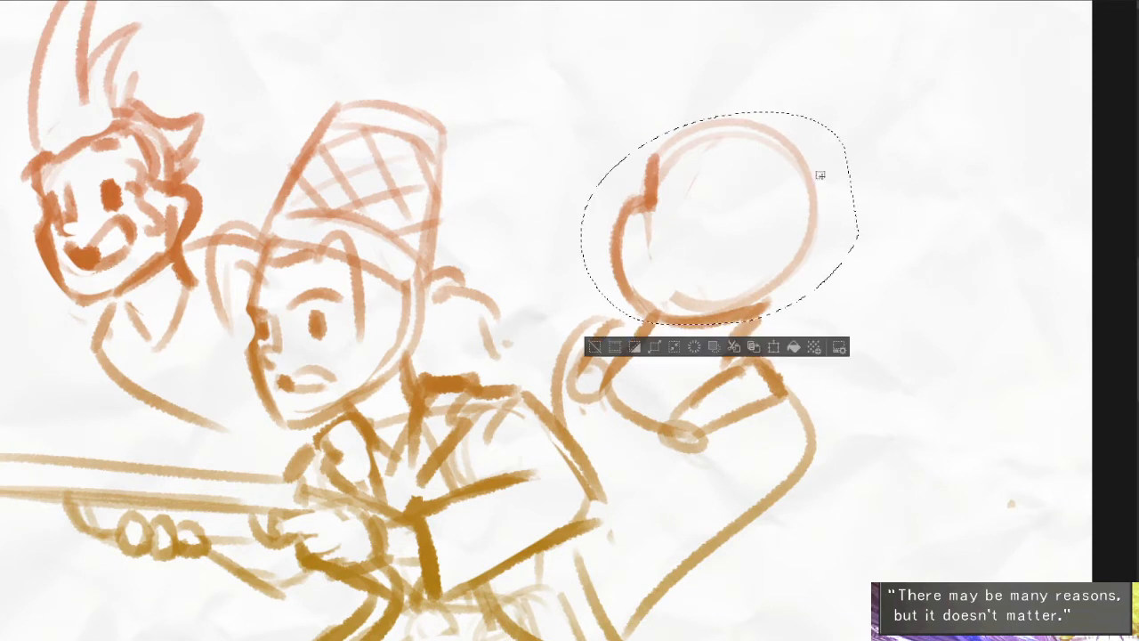
left_click_drag(818, 229, 808, 255)
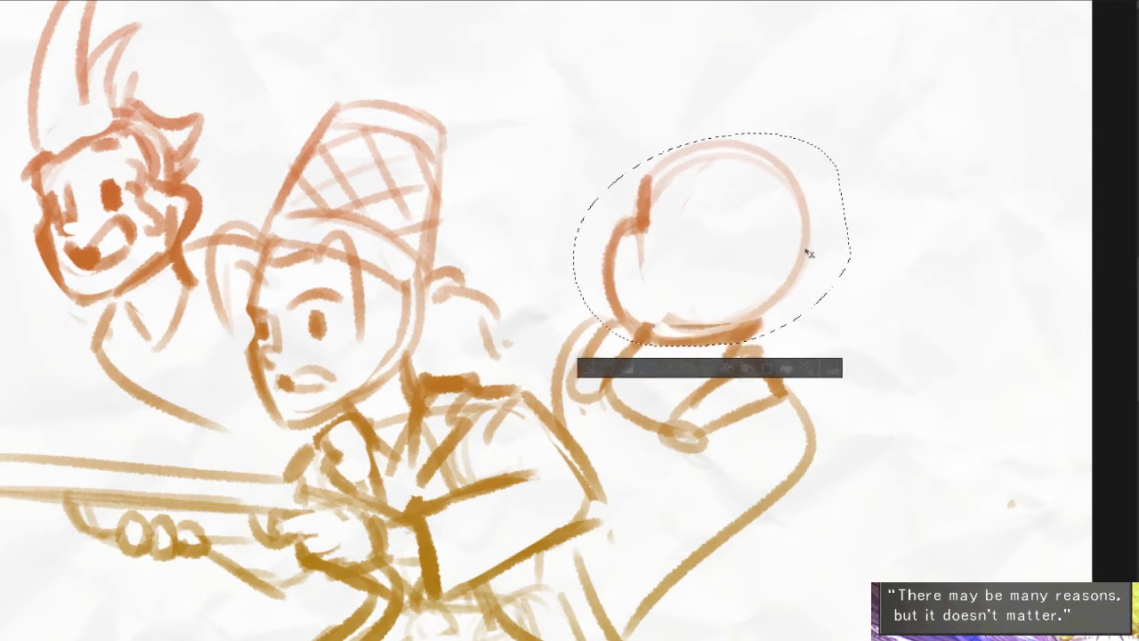
key("ctrl+d")
key("ctrl+z")
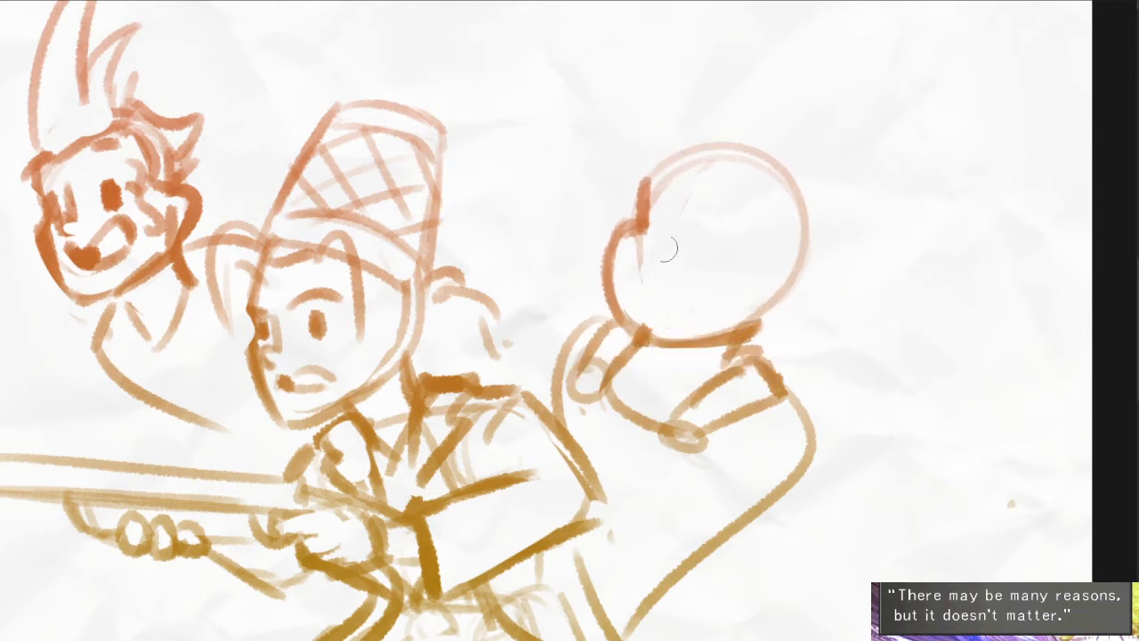
- Darken the round head's top outline and sketch jagged bangs with outward-flipped hair on both sides
left_click_drag(641, 178, 744, 146)
left_click_drag(734, 186, 735, 204)
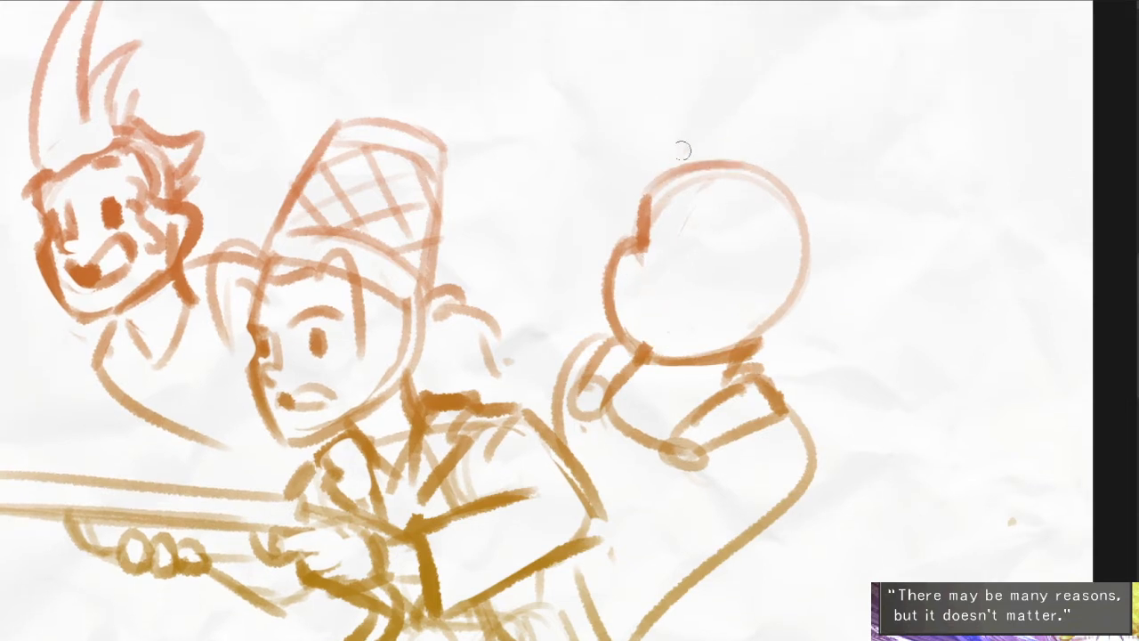
left_click_drag(681, 147, 752, 215)
left_click_drag(835, 206, 906, 265)
left_click_drag(888, 304, 785, 331)
mouse_move(848, 329)
left_mouse_down()
mouse_move(781, 355)
mouse_move(787, 364)
left_mouse_up()
mouse_move(666, 150)
left_mouse_down()
mouse_move(598, 223)
mouse_move(596, 267)
left_mouse_up()
left_click_drag(573, 234, 602, 296)
- Draw a full rounded crown of hair over the round head with a small tuft on top
left_click_drag(678, 142, 793, 161)
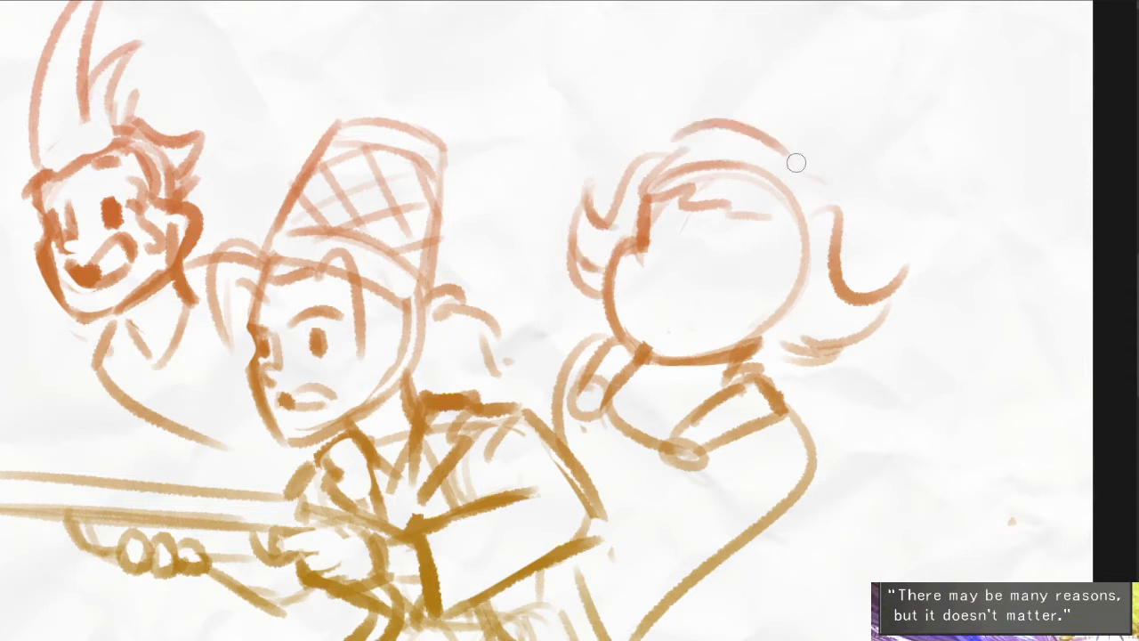
key("ctrl+z")
mouse_move(646, 157)
left_mouse_down()
mouse_move(768, 160)
mouse_move(829, 204)
left_mouse_up()
key("ctrl+z")
key("ctrl+z")
mouse_move(747, 151)
left_mouse_down()
mouse_move(830, 173)
mouse_move(837, 186)
mouse_move(763, 114)
left_mouse_up()
mouse_move(753, 140)
left_mouse_down()
mouse_move(777, 132)
mouse_move(753, 140)
left_mouse_up()
mouse_move(745, 145)
left_mouse_down()
mouse_move(664, 133)
mouse_move(635, 160)
mouse_move(749, 162)
left_mouse_up()
key("e")
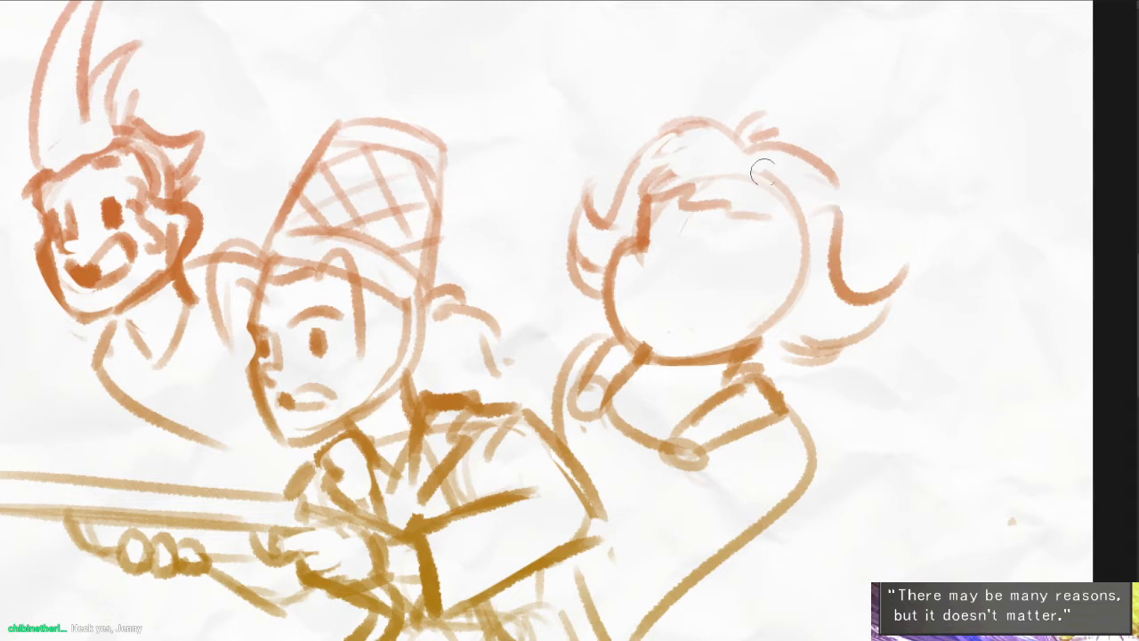
- Draw large dark oval eyes and a small nose on the round-headed character
left_click_drag(656, 233, 649, 257)
mouse_move(725, 264)
left_mouse_down()
mouse_move(723, 282)
mouse_move(732, 269)
mouse_move(745, 291)
left_mouse_up()
key("ctrl+z")
scroll(726, 291, "up", 2)
mouse_move(668, 199)
left_mouse_down()
mouse_move(644, 257)
mouse_move(594, 301)
left_mouse_up()
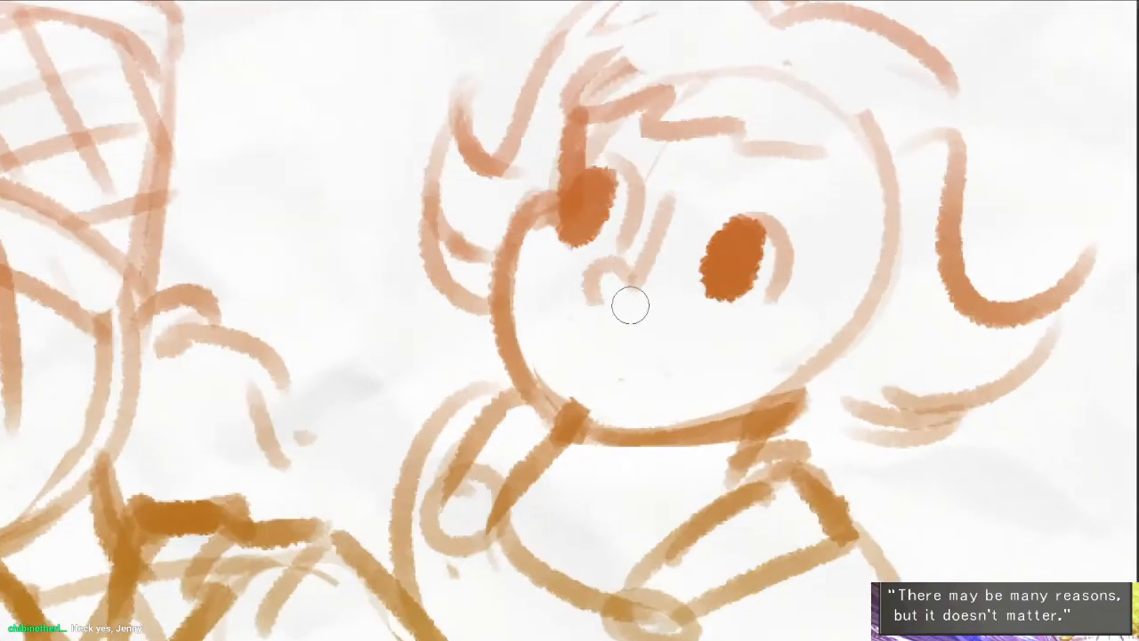
- Give the round-headed character a wide open mouth with a dark filled corner and an arched eyebrow
mouse_move(560, 335)
left_mouse_down()
mouse_move(611, 325)
mouse_move(683, 387)
left_mouse_up()
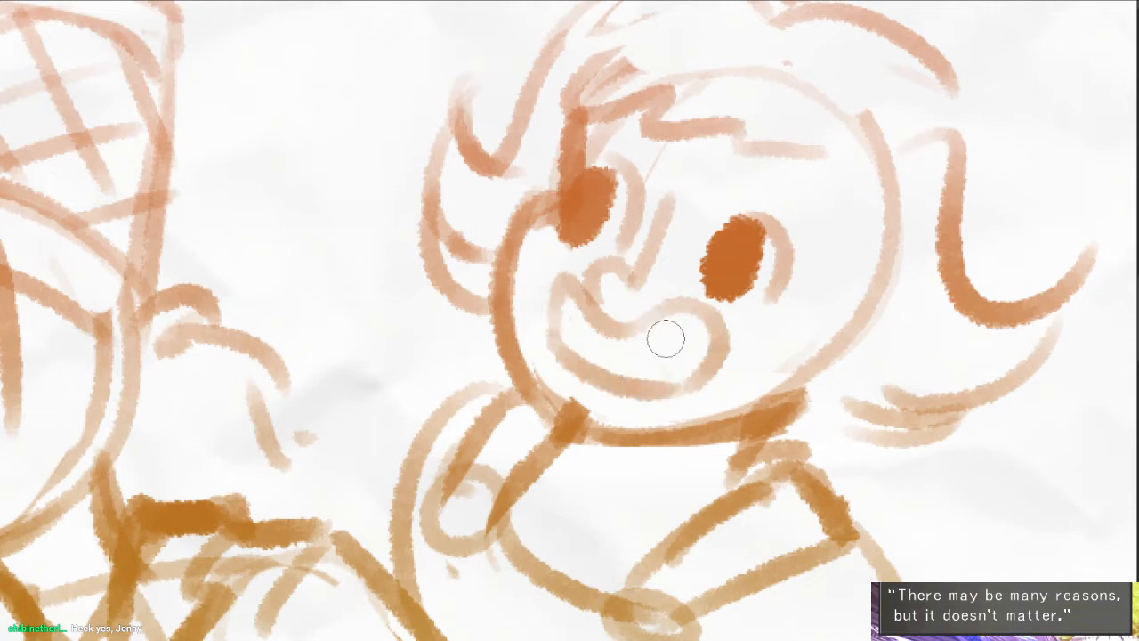
mouse_move(614, 351)
left_mouse_down()
mouse_move(586, 345)
mouse_move(594, 360)
mouse_move(650, 333)
mouse_move(703, 330)
left_mouse_up()
left_click_drag(756, 331, 717, 333)
left_click_drag(716, 155, 779, 212)
- Redraw the curved back of the round-headed character's torso with a heavier stroke and touch up the shoulder edge
scroll(732, 343, "down", 4)
scroll(576, 309, "up", 2)
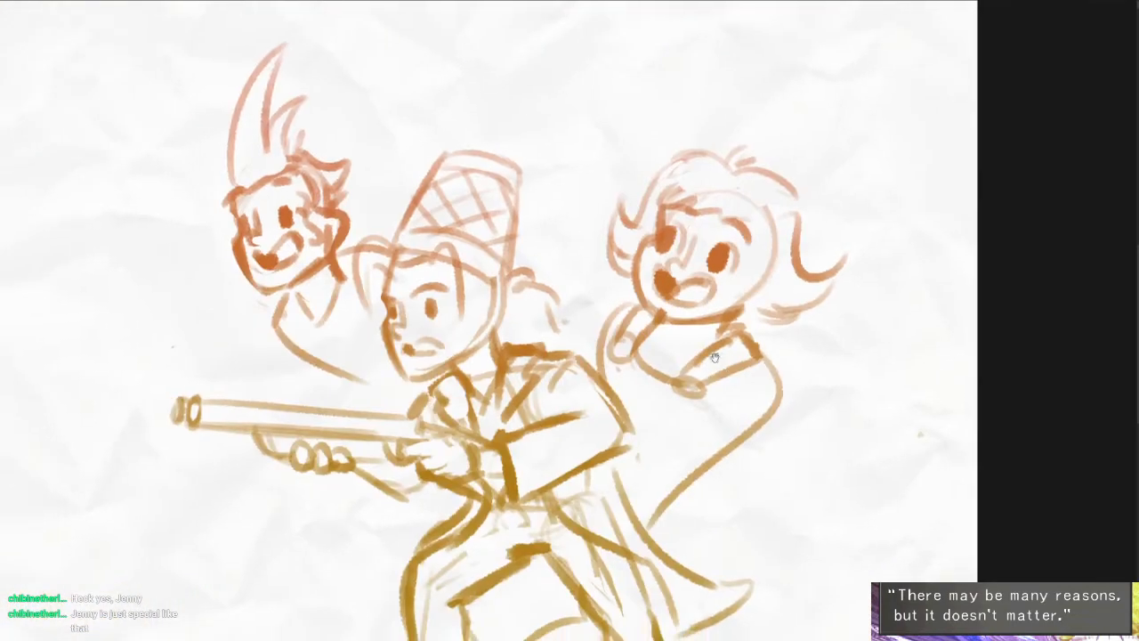
left_click_drag(584, 271, 555, 354)
mouse_move(788, 343)
left_mouse_down()
mouse_move(797, 360)
mouse_move(610, 517)
left_mouse_up()
mouse_move(812, 411)
left_mouse_down()
mouse_move(657, 557)
mouse_move(717, 493)
left_mouse_up()
mouse_move(603, 288)
left_mouse_down()
mouse_move(587, 263)
mouse_move(563, 326)
left_mouse_up()
mouse_move(637, 281)
left_mouse_down()
mouse_move(604, 274)
mouse_move(555, 347)
left_mouse_up()
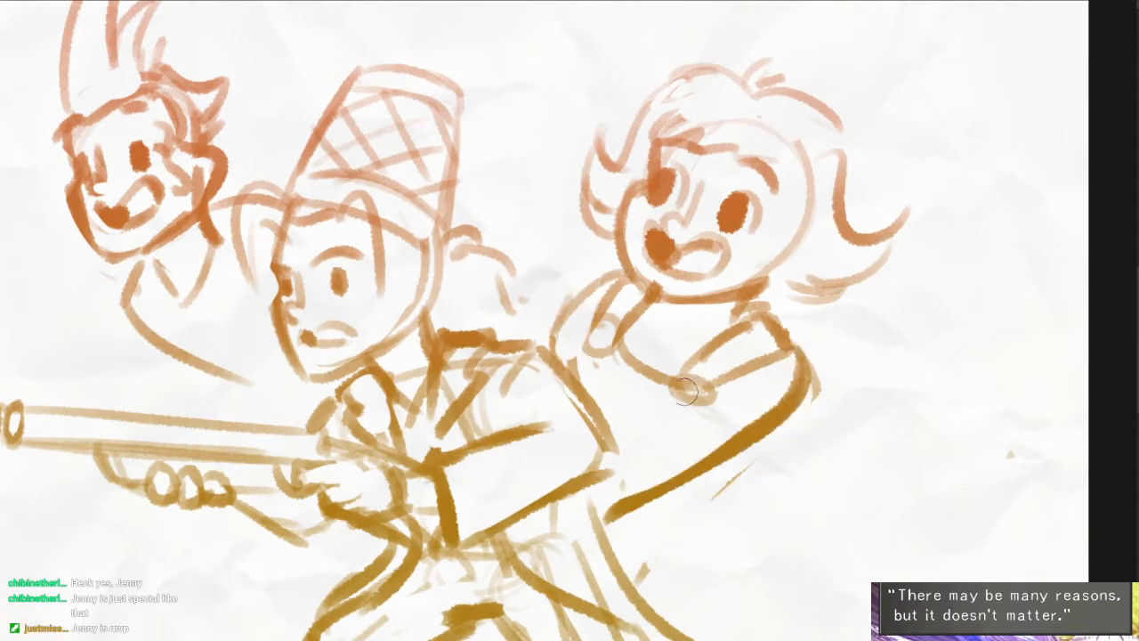
- Redraw the round shape on the shoulder strap, add a short line below it and darken the opposite shoulder
left_click_drag(684, 391, 678, 376)
mouse_move(591, 333)
left_mouse_down()
mouse_move(566, 349)
mouse_move(559, 381)
left_mouse_up()
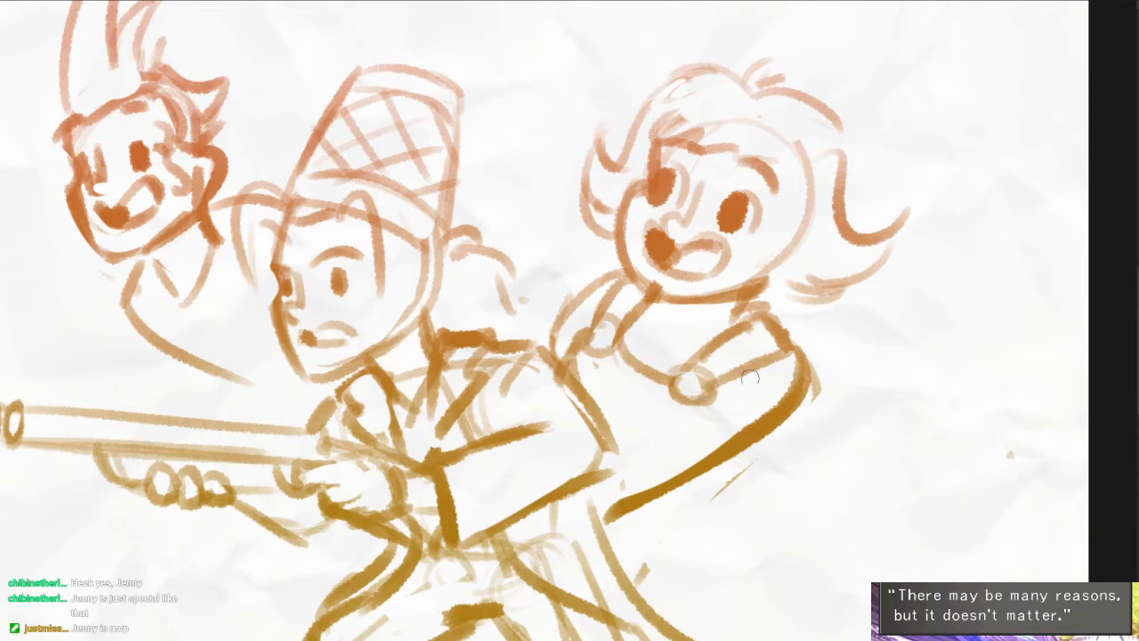
left_click_drag(701, 407, 692, 456)
key("ctrl+z")
key("ctrl+z")
left_click_drag(702, 410, 691, 459)
left_click_drag(590, 293, 562, 372)
key("ctrl+z")
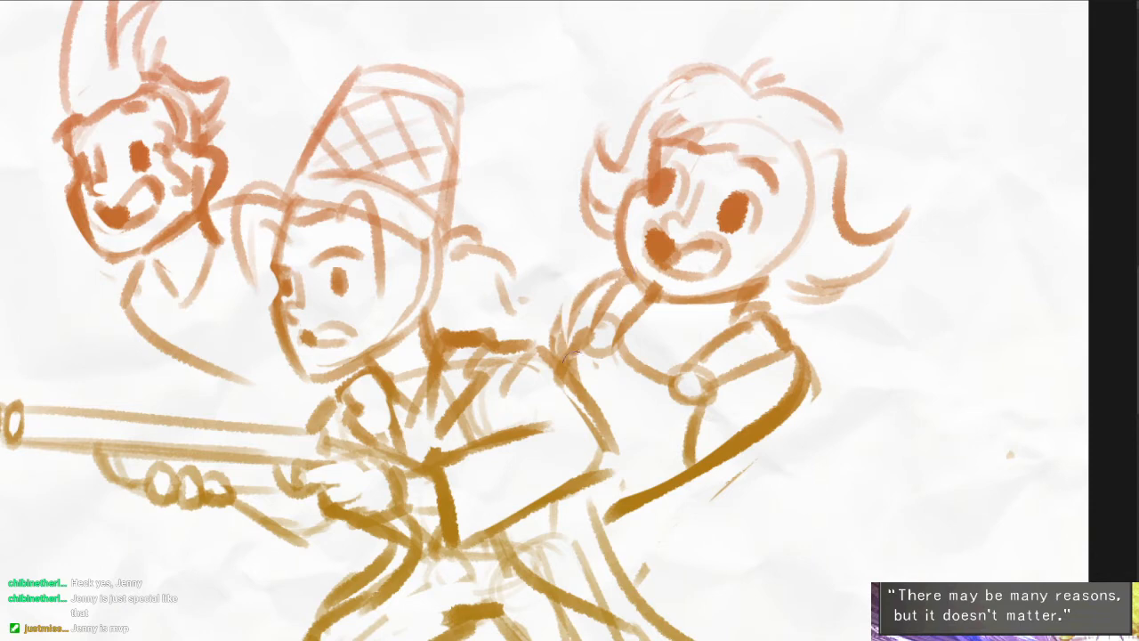
- Move the whole sketched character group slightly left, closer to the middle of the page
scroll(590, 296, "down", 3)
left_click_drag(511, 434, 851, 418)
scroll(834, 423, "down", 3)
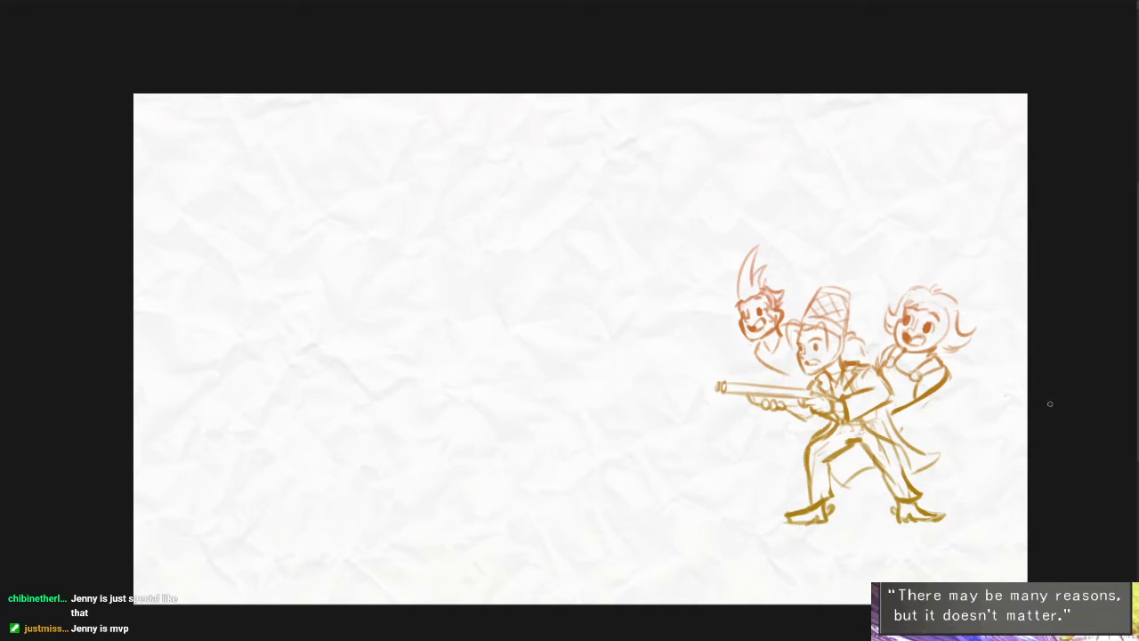
left_click_drag(950, 440, 916, 439)
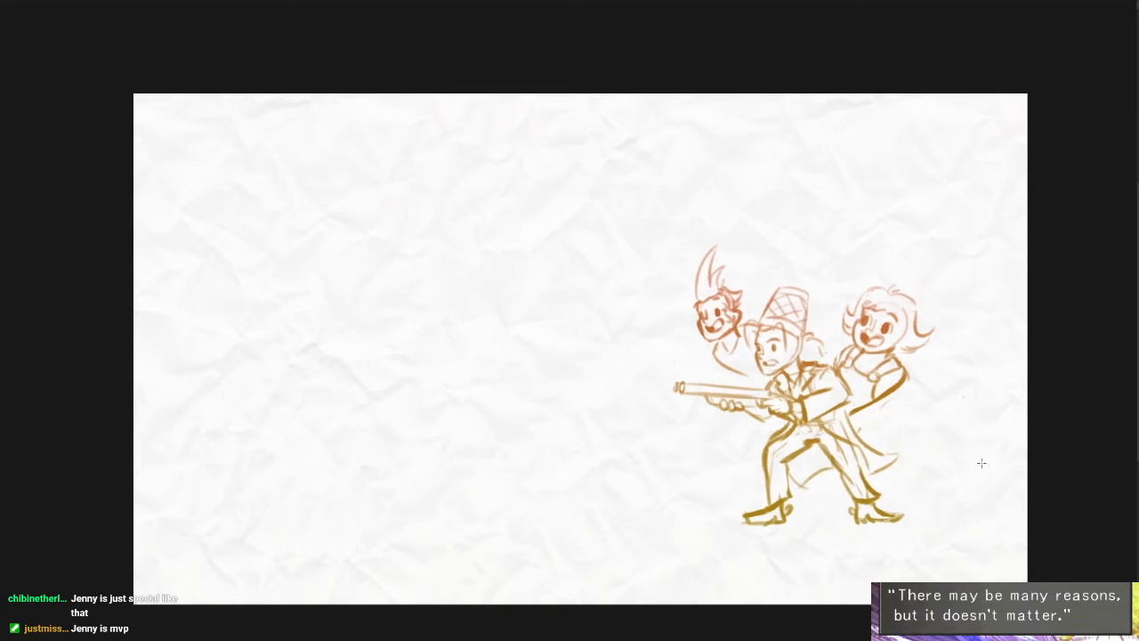
left_click_drag(586, 465, 655, 440)
scroll(483, 434, "up", 1)
left_click_drag(486, 435, 508, 447)
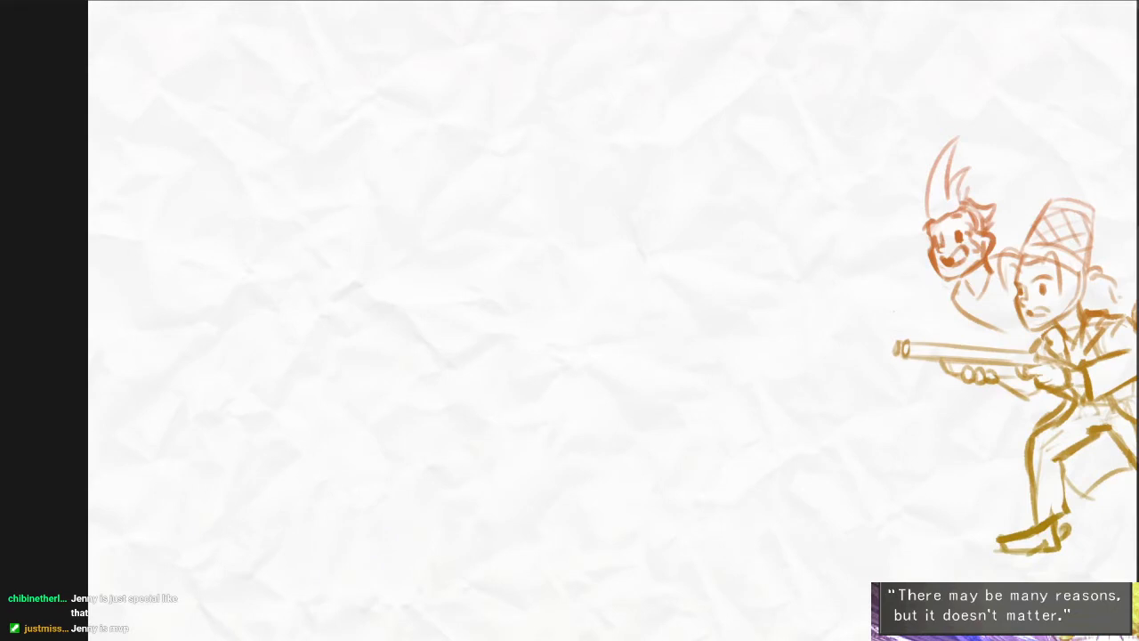
- Rough out a round head with a short neck and a shoulder line on the empty area facing the rifle group
mouse_move(331, 258)
left_mouse_down()
mouse_move(374, 292)
mouse_move(346, 253)
mouse_move(404, 251)
left_mouse_up()
mouse_move(344, 213)
left_mouse_down()
mouse_move(336, 227)
mouse_move(447, 233)
left_mouse_up()
left_click_drag(423, 439, 415, 352)
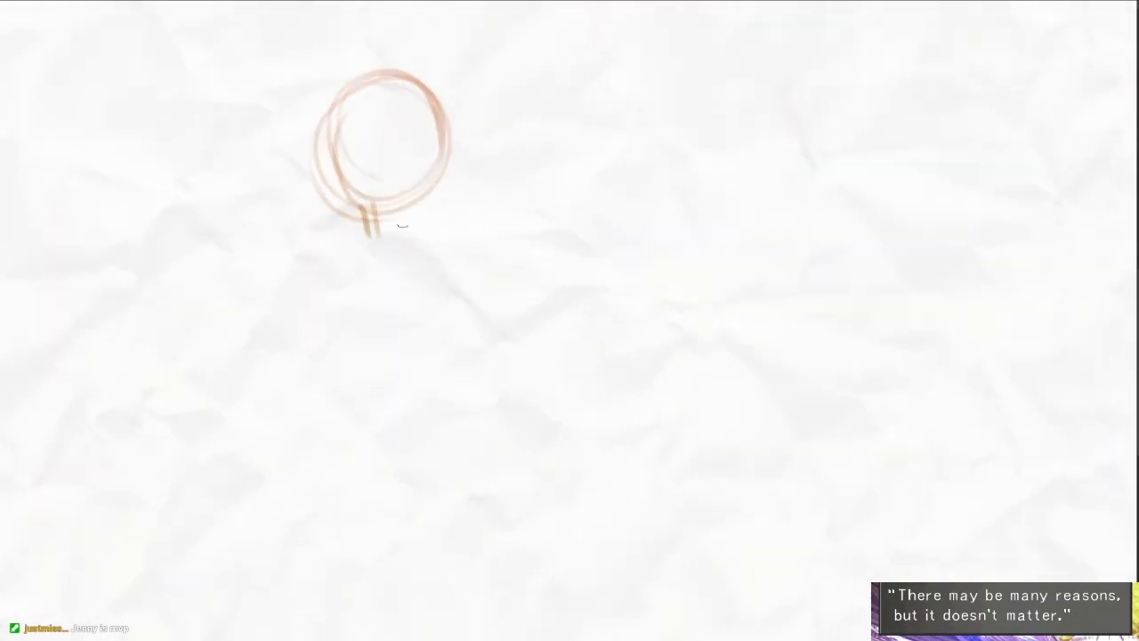
mouse_move(412, 211)
left_mouse_down()
mouse_move(413, 251)
mouse_move(300, 259)
left_mouse_up()
left_click_drag(383, 239, 452, 252)
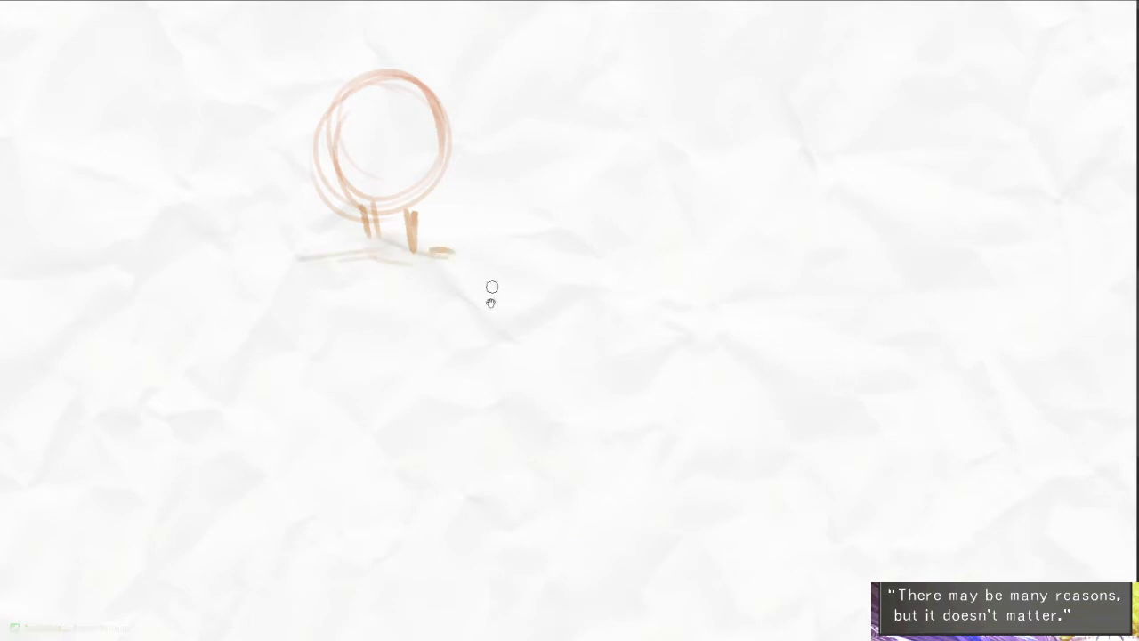
- Sketch both sides of the new figure's torso, tapering from the shoulders to the waist
left_click_drag(446, 331, 421, 259)
scroll(422, 259, "down", 2)
left_click_drag(338, 228, 363, 313)
left_click_drag(328, 239, 355, 291)
left_click_drag(430, 217, 432, 312)
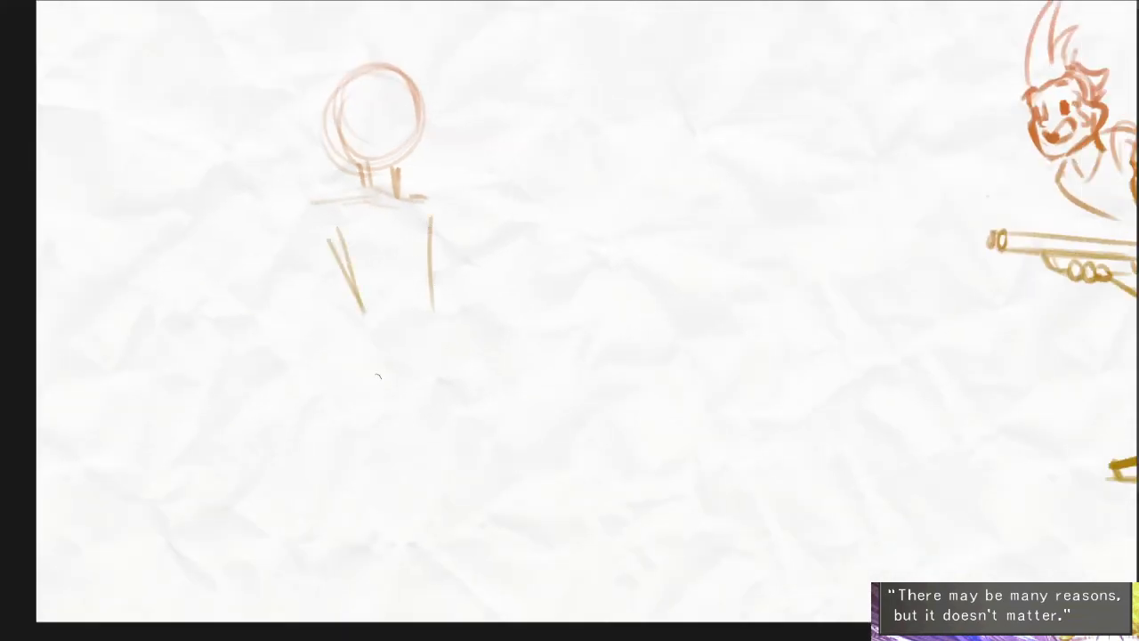
- Draw a long gown flowing down from the waist, with a train sweeping out behind and an open front edge
left_click_drag(364, 339, 343, 515)
key("ctrl+z")
mouse_move(365, 310)
left_mouse_down()
mouse_move(353, 409)
mouse_move(299, 477)
mouse_move(169, 488)
mouse_move(354, 514)
left_mouse_up()
left_click_drag(326, 521, 406, 410)
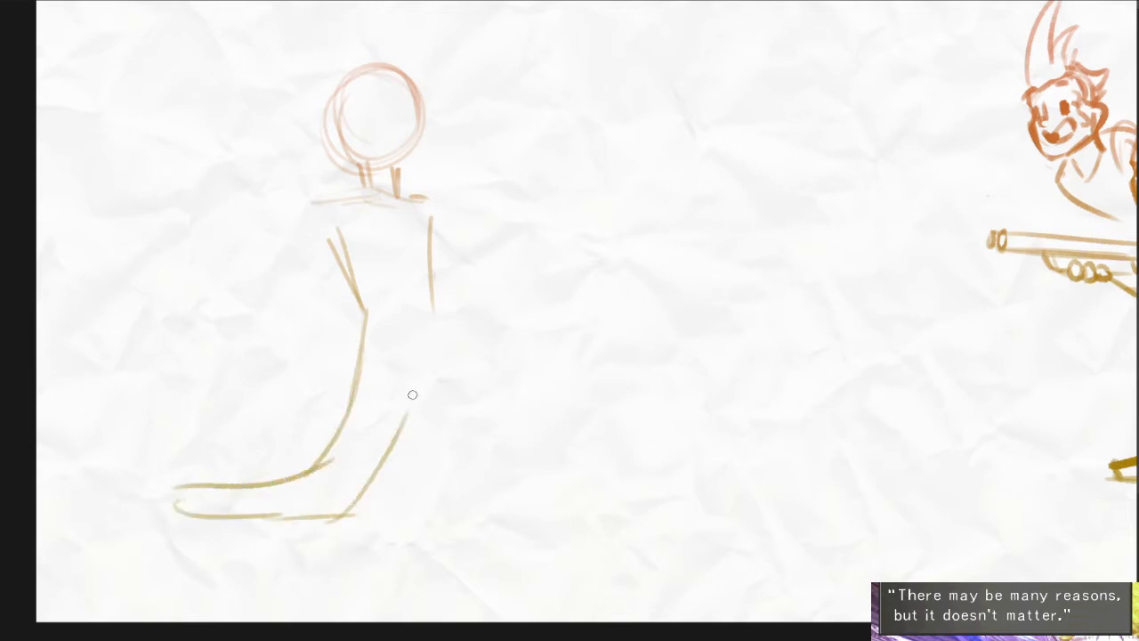
left_click_drag(435, 301, 395, 472)
left_click_drag(432, 297, 472, 461)
key("ctrl+z")
left_click_drag(434, 313, 445, 473)
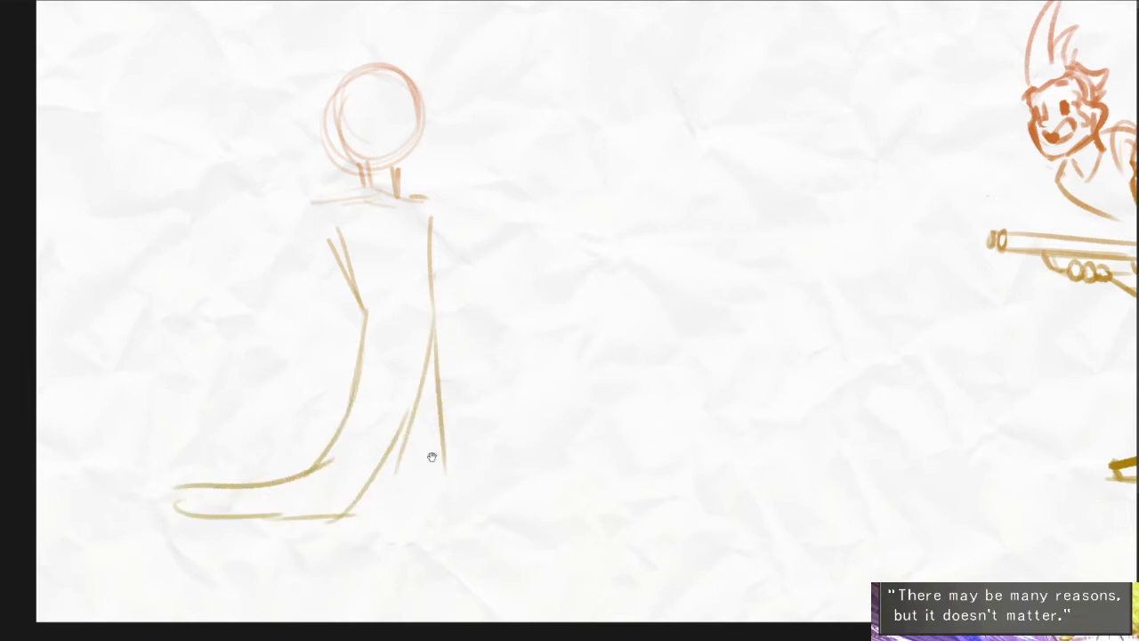
- Add a diagonal line across the chest, a short waist line and a thick stroke along the front of the torso
scroll(431, 455, "up", 2)
left_click_drag(439, 336, 465, 516)
left_click_drag(336, 294, 407, 422)
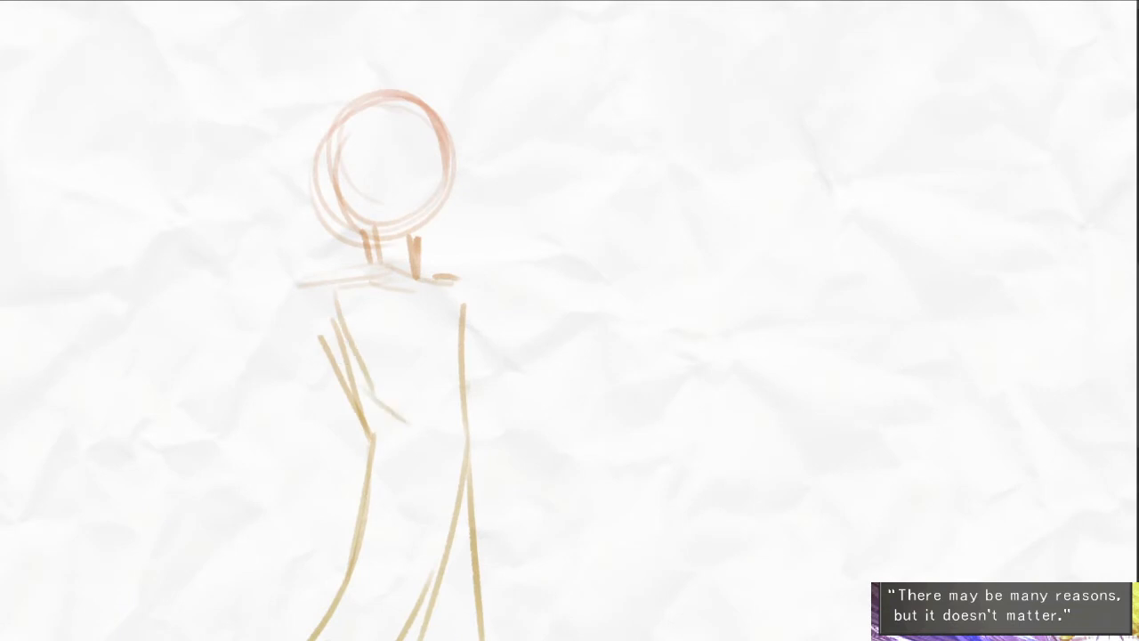
left_click_drag(363, 287, 452, 427)
key("ctrl+z")
left_click_drag(369, 287, 450, 372)
left_click_drag(443, 378, 446, 392)
left_click_drag(459, 291, 475, 399)
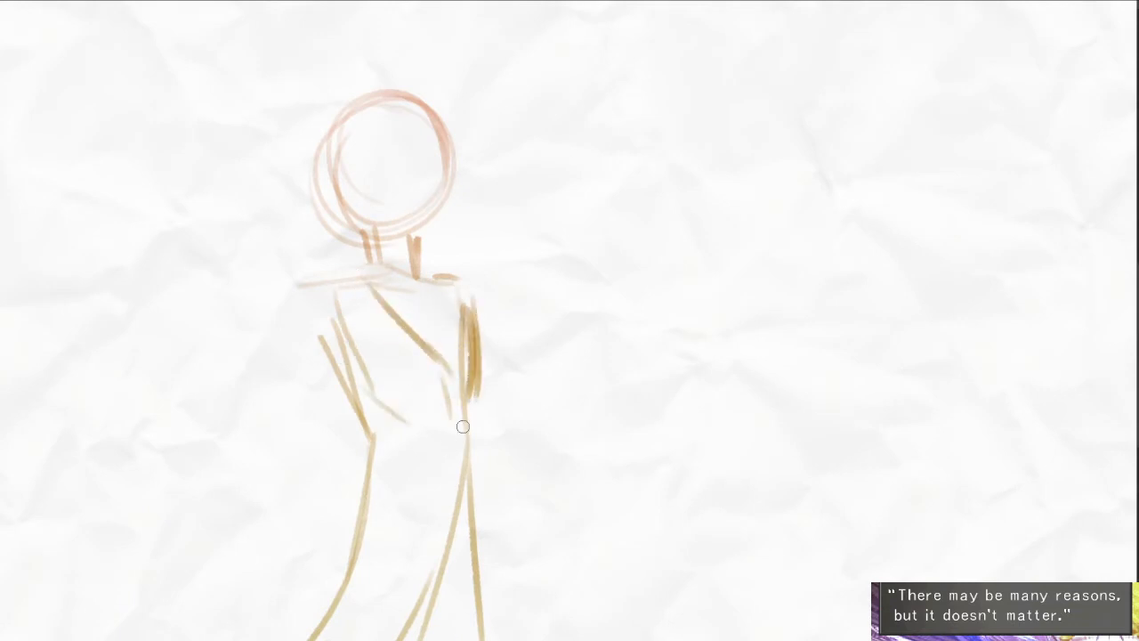
- Darken a fold on the chest and sketch a jagged fur collar around the shoulders with a curve under the bust
left_click_drag(488, 267, 543, 319)
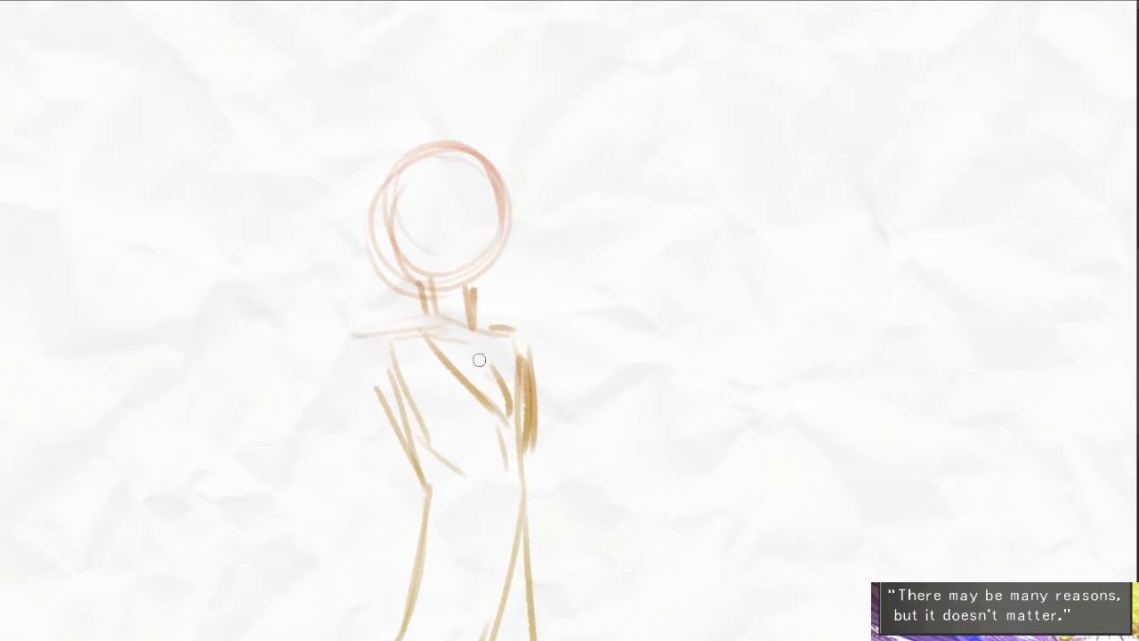
left_click_drag(480, 359, 507, 402)
left_click_drag(516, 351, 512, 363)
mouse_move(475, 312)
left_mouse_down()
mouse_move(501, 297)
mouse_move(548, 330)
left_mouse_up()
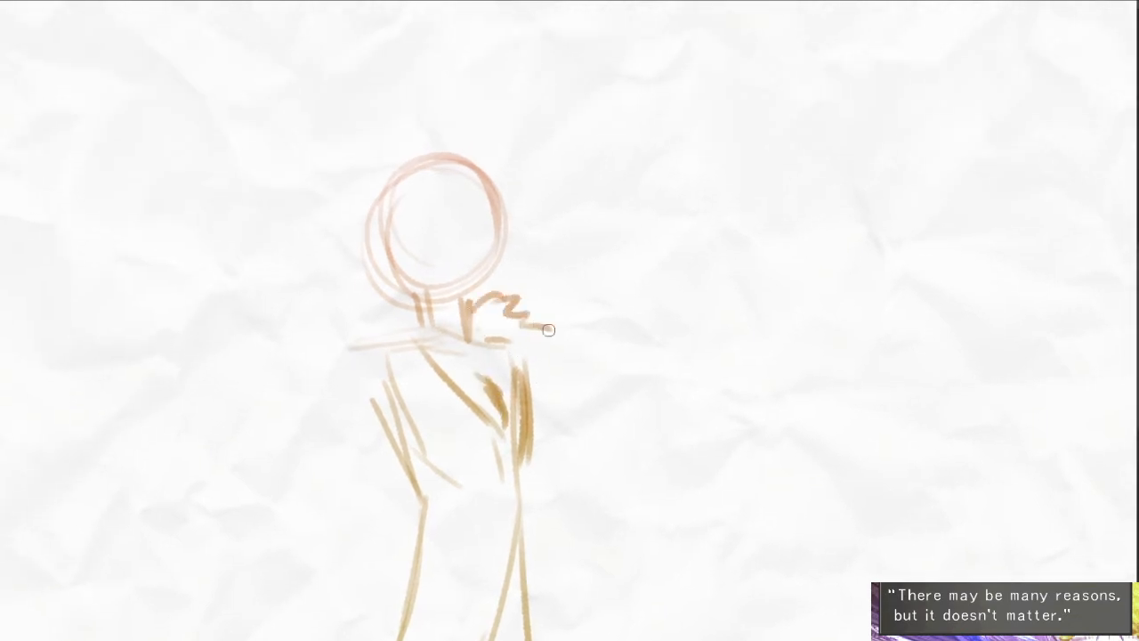
mouse_move(415, 310)
left_mouse_down()
mouse_move(348, 318)
mouse_move(416, 407)
left_mouse_up()
mouse_move(435, 411)
left_mouse_down()
mouse_move(470, 458)
mouse_move(506, 463)
left_mouse_up()
left_click_drag(520, 355, 558, 397)
left_click_drag(550, 398, 496, 442)
- Erase construction lines inside the collar and redraw its inner edge with jagged fur along the chest
key("e")
left_click_drag(521, 376, 526, 421)
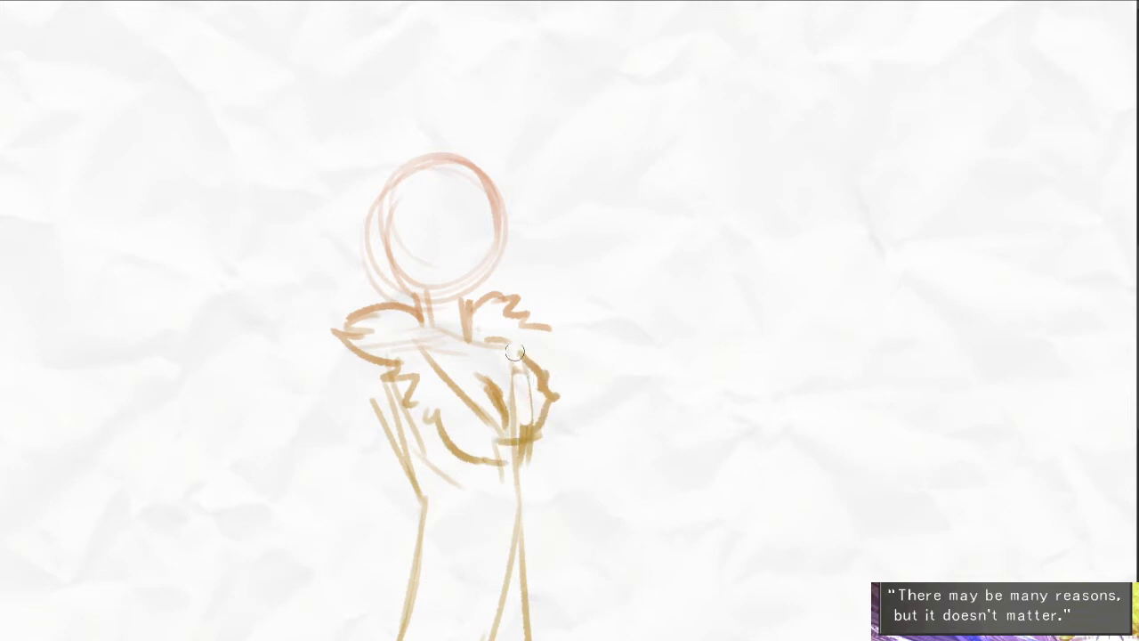
left_click_drag(498, 322, 494, 348)
mouse_move(416, 340)
left_mouse_down()
mouse_move(465, 369)
mouse_move(491, 420)
mouse_move(468, 402)
left_mouse_up()
key("e")
- Draw a vertical centre line and a curved eye line on the head as face guides
scroll(463, 267, "up", 2)
left_click_drag(464, 258, 508, 323)
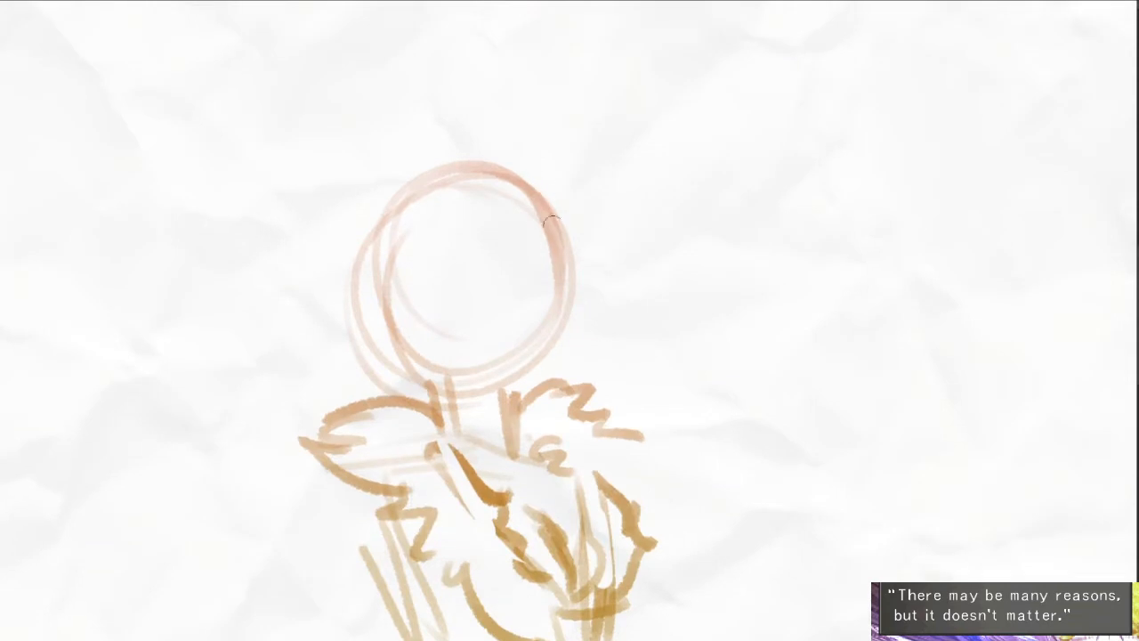
left_click_drag(504, 182, 534, 349)
mouse_move(397, 269)
left_mouse_down()
mouse_move(547, 230)
mouse_move(545, 254)
mouse_move(437, 296)
left_mouse_up()
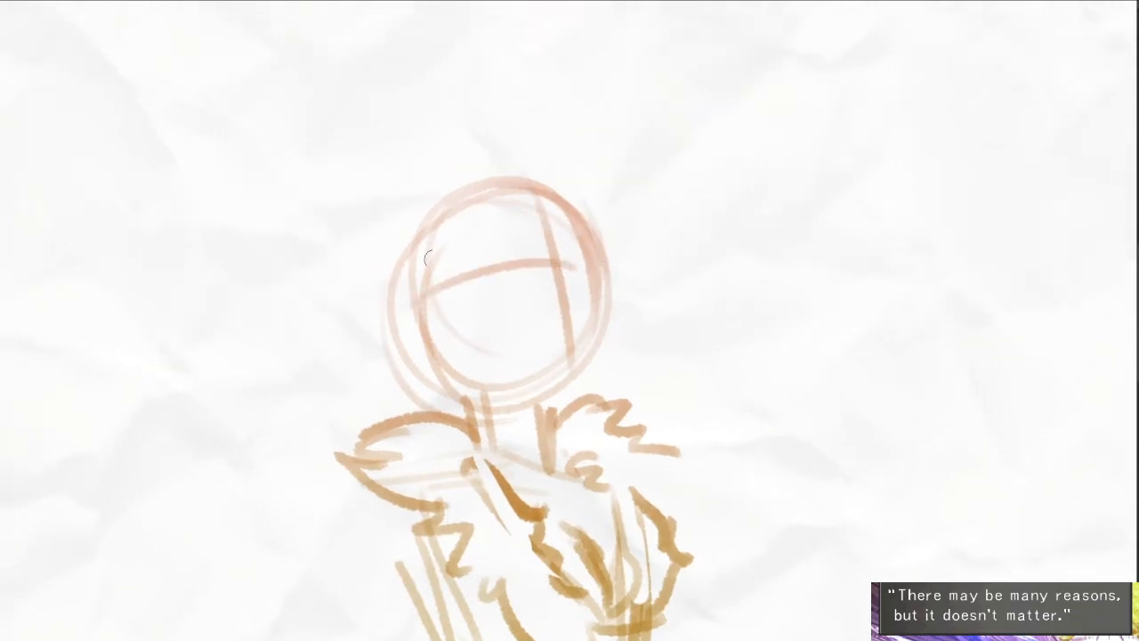
- Draw an oval horn base on the near side of the head and begin the horn's upper edge
left_click_drag(427, 254, 432, 264)
key("ctrl+z")
left_click_drag(429, 204, 428, 208)
left_click_drag(360, 319, 462, 341)
left_click_drag(466, 208, 543, 223)
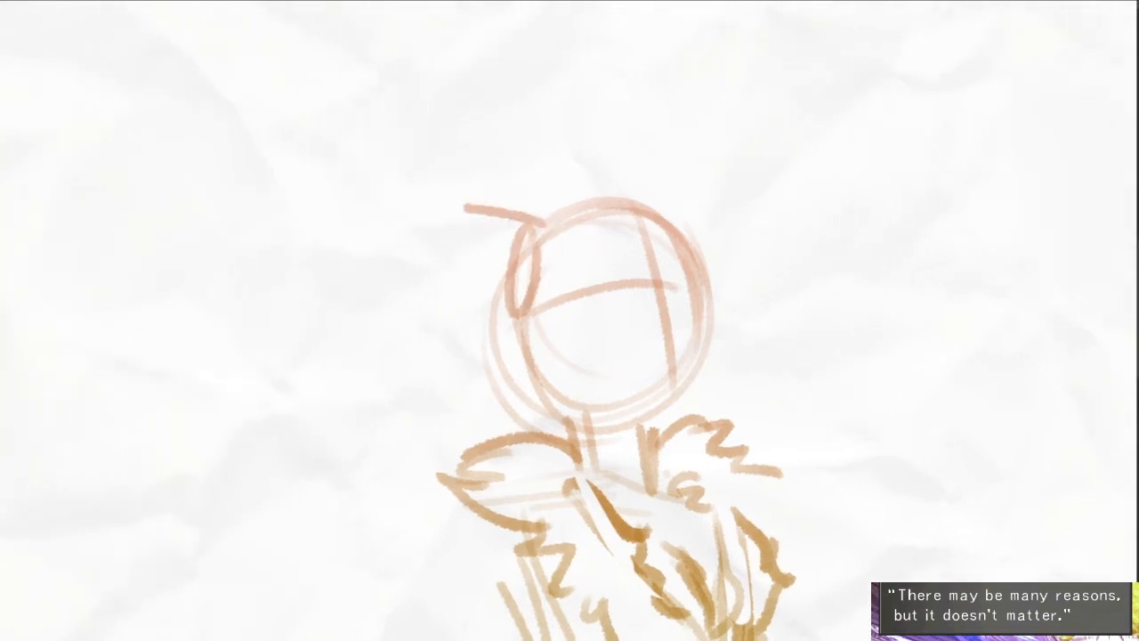
- Outline two large horns spreading sideways from the head, each bending to an upturned tip
left_click_drag(384, 196, 470, 208)
mouse_move(676, 224)
left_mouse_down()
mouse_move(777, 213)
mouse_move(799, 258)
mouse_move(839, 230)
left_mouse_up()
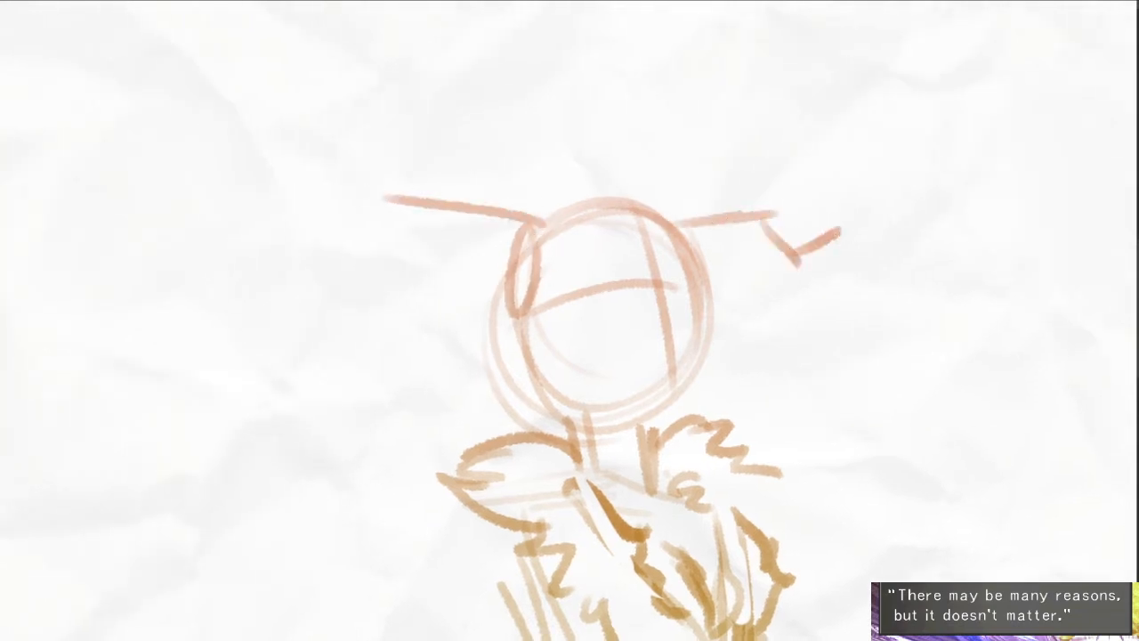
mouse_move(388, 211)
left_mouse_down()
mouse_move(338, 253)
mouse_move(274, 216)
mouse_move(414, 312)
mouse_move(456, 265)
mouse_move(529, 316)
left_mouse_up()
mouse_move(707, 302)
left_mouse_down()
mouse_move(847, 224)
mouse_move(814, 274)
left_mouse_up()
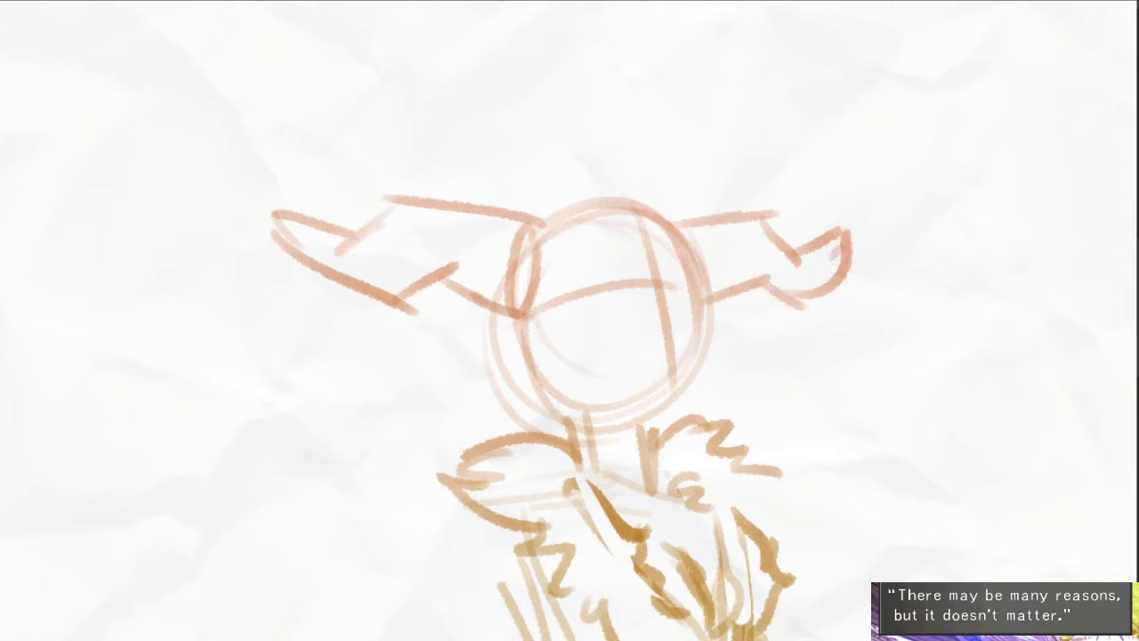
- Sketch long hair hanging behind the face, strands over the crown and a small tuft beside the far horn
left_click_drag(487, 303, 511, 459)
left_click_drag(503, 320, 518, 449)
left_click_drag(538, 369, 543, 432)
mouse_move(548, 245)
left_mouse_down()
mouse_move(686, 238)
mouse_move(545, 203)
left_mouse_up()
left_click_drag(643, 205, 543, 190)
mouse_move(674, 221)
left_mouse_down()
mouse_move(693, 171)
mouse_move(681, 227)
left_mouse_up()
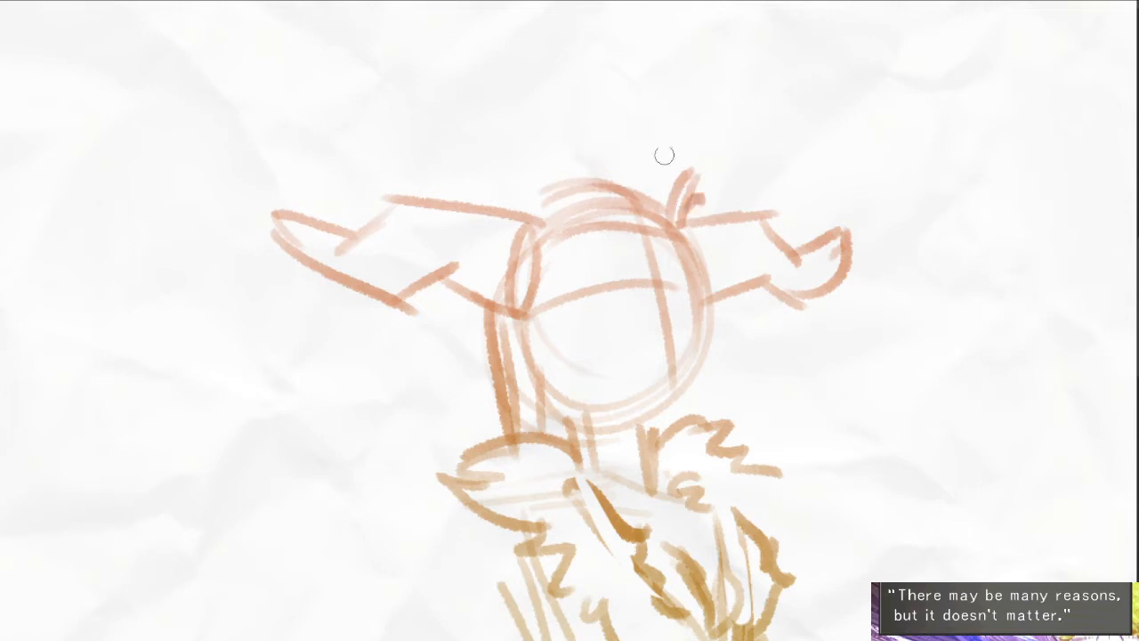
- Clear the face guides, strengthen the cheek and jaw outline, and sketch the mouth
left_click_drag(601, 293, 539, 309)
left_click_drag(643, 288, 672, 356)
left_click_drag(692, 258, 691, 382)
mouse_move(694, 325)
left_mouse_down()
mouse_move(675, 404)
mouse_move(596, 411)
mouse_move(520, 361)
mouse_move(583, 399)
mouse_move(581, 357)
left_mouse_up()
mouse_move(594, 377)
left_mouse_down()
mouse_move(611, 364)
mouse_move(606, 346)
left_mouse_up()
left_click_drag(614, 370, 636, 361)
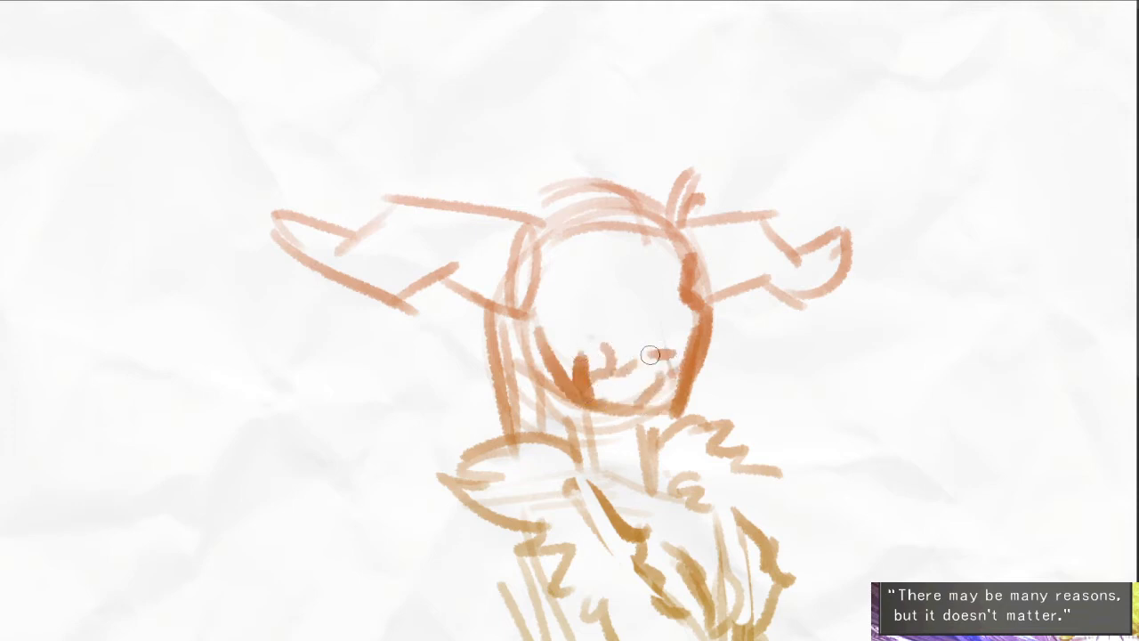
left_click_drag(645, 365, 664, 360)
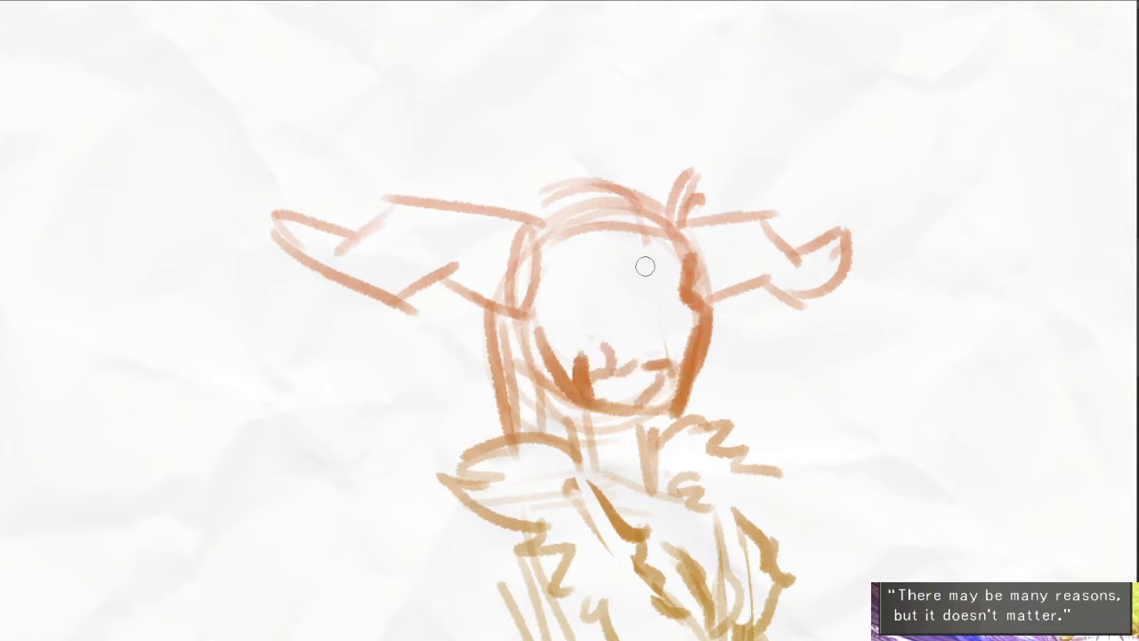
- Draw the nose, two half-lidded eyes and angry arched eyebrows on the horned character's face
left_click_drag(646, 267, 665, 328)
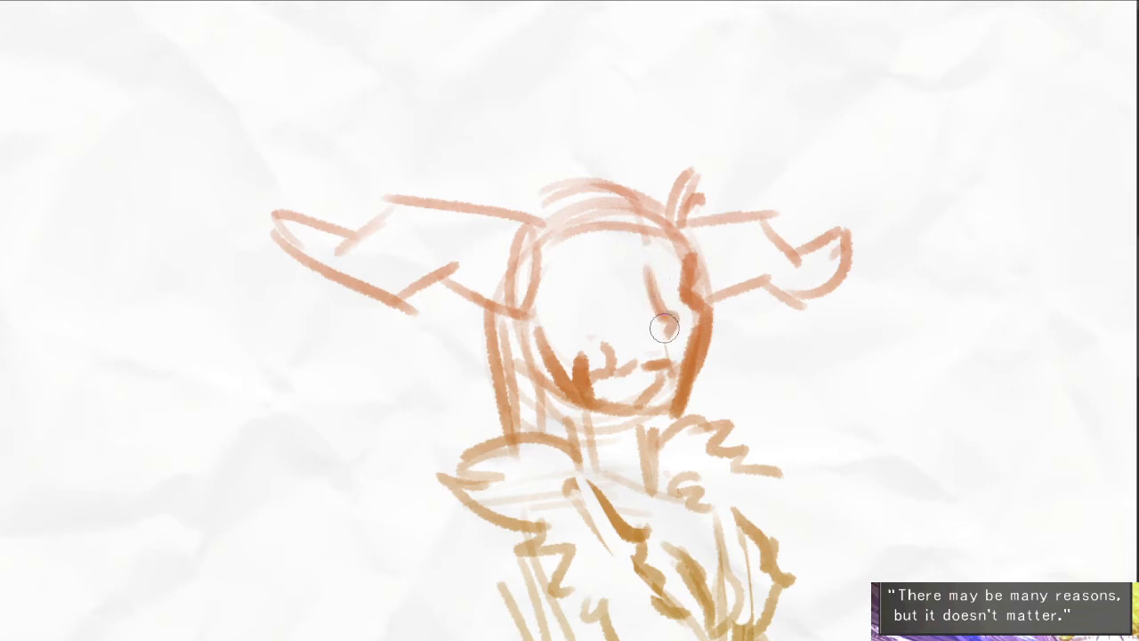
mouse_move(608, 298)
left_mouse_down()
mouse_move(584, 299)
mouse_move(634, 297)
mouse_move(614, 313)
mouse_move(610, 295)
left_mouse_up()
scroll(670, 300, "up", 3)
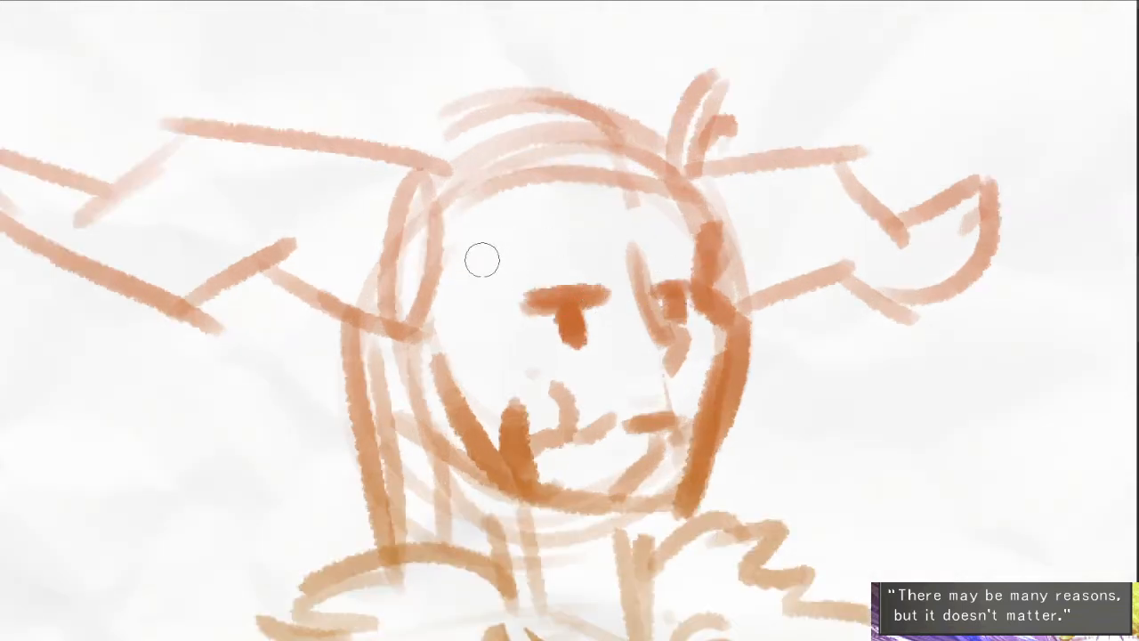
mouse_move(480, 257)
left_mouse_down()
mouse_move(582, 252)
mouse_move(617, 266)
left_mouse_up()
left_click_drag(653, 257, 695, 238)
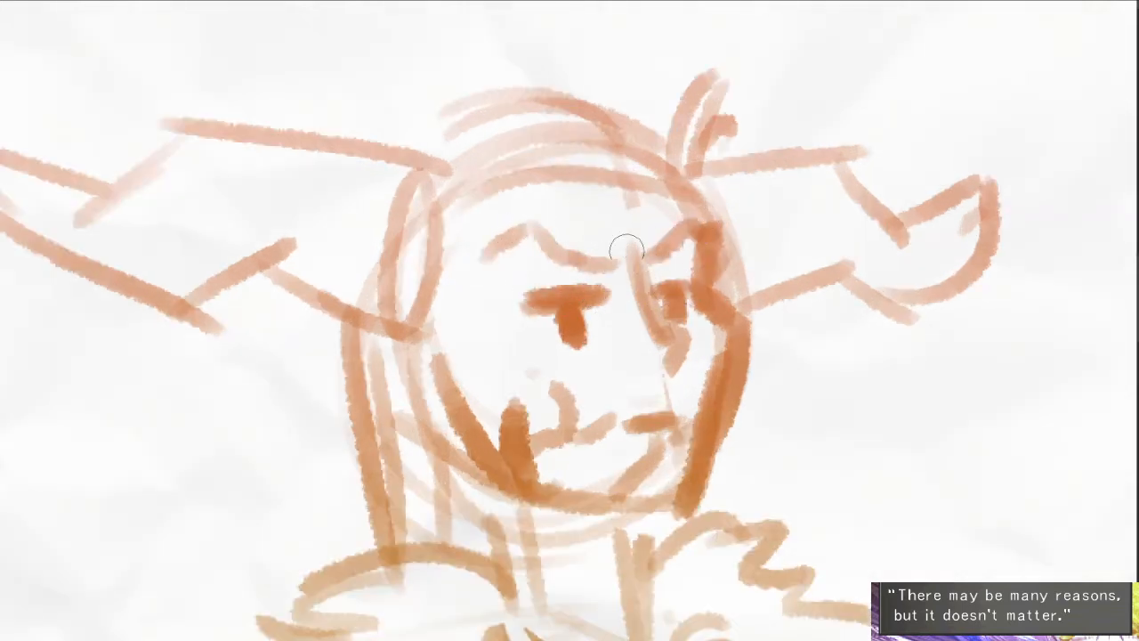
- Add lashes to the eyes and trim the dark mark at the corner of the mouth
left_click_drag(564, 296, 518, 296)
mouse_move(558, 282)
left_mouse_down()
mouse_move(544, 269)
mouse_move(521, 276)
mouse_move(533, 300)
left_mouse_up()
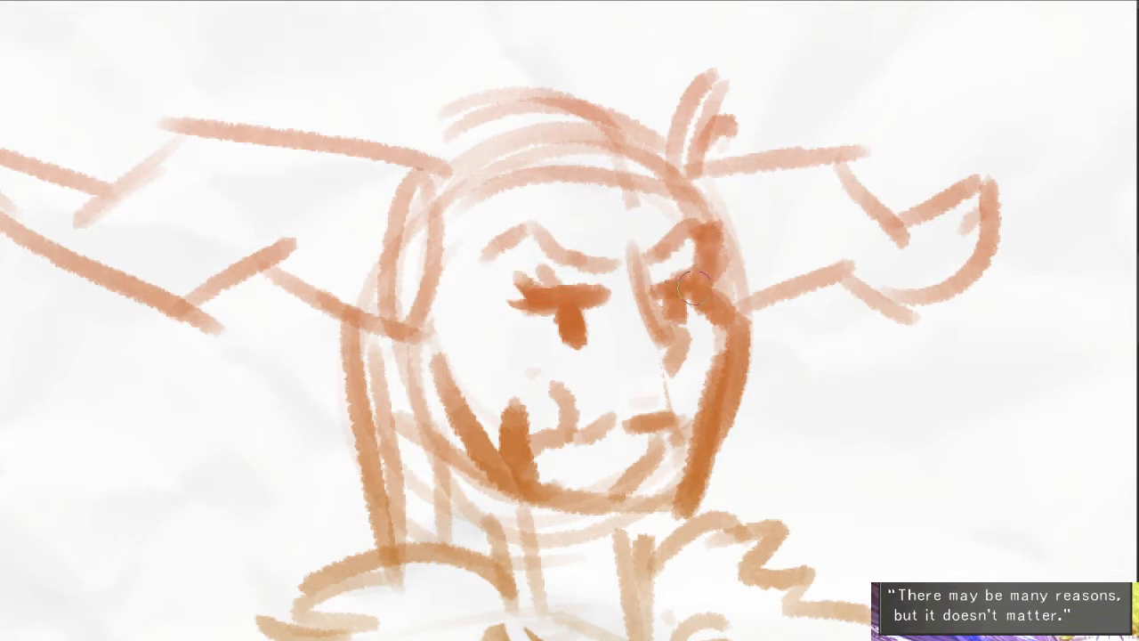
mouse_move(527, 411)
left_mouse_down()
mouse_move(520, 454)
mouse_move(568, 477)
left_mouse_up()
left_click_drag(487, 445, 440, 366)
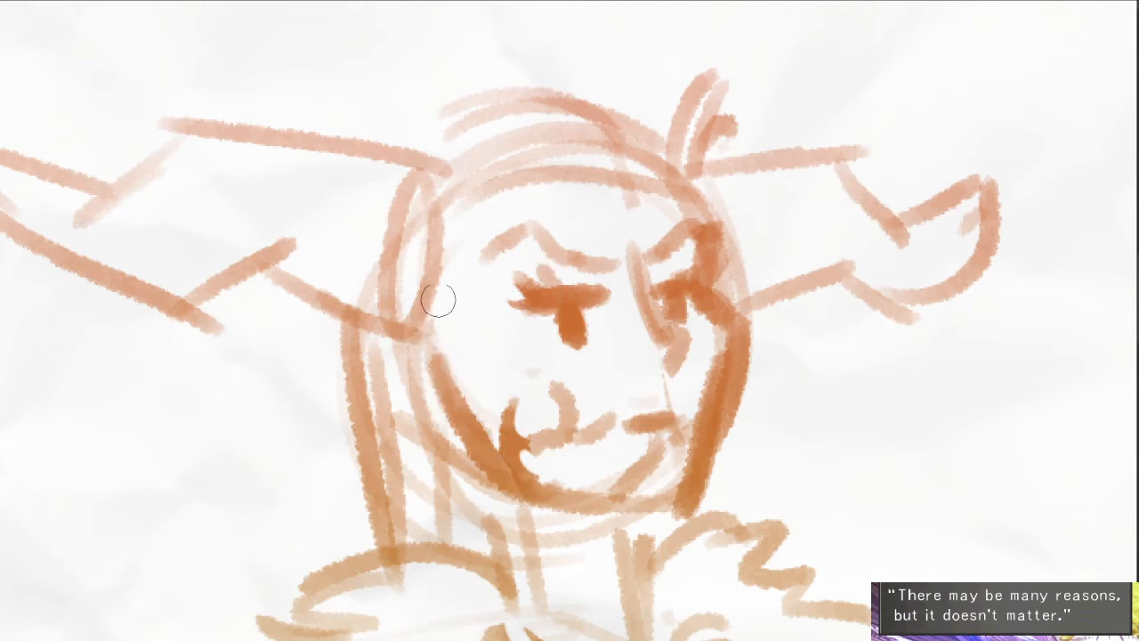
- Add hair strands down the near side of the face and thicken the locks over the crown
left_click_drag(437, 299, 450, 482)
mouse_move(407, 354)
left_mouse_down()
mouse_move(380, 401)
mouse_move(397, 520)
left_mouse_up()
left_click_drag(360, 345, 354, 561)
left_click_drag(393, 464, 396, 534)
left_click_drag(410, 423, 422, 534)
left_click_drag(605, 464, 544, 340)
scroll(562, 354, "down", 3)
scroll(502, 237, "up", 2)
left_click_drag(475, 240, 586, 254)
left_click_drag(544, 208, 625, 229)
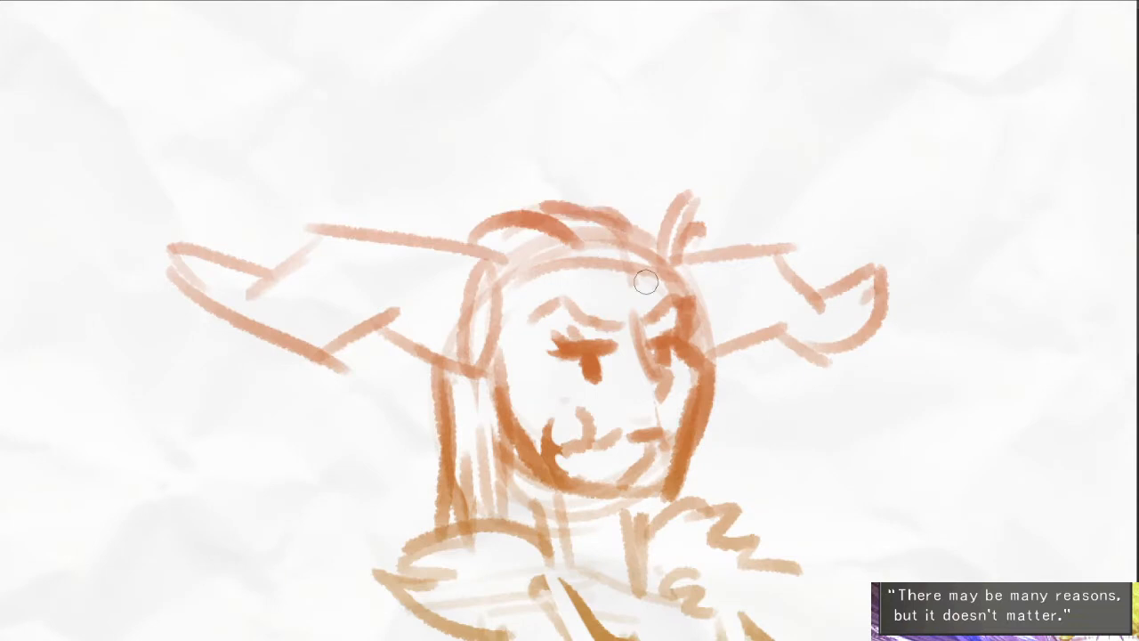
- Add a dark fur tuft at the near shoulder and a rounded sleeve top beneath the collar
left_click_drag(652, 540, 606, 345)
scroll(475, 420, "down", 3)
left_click_drag(556, 455, 581, 363)
mouse_move(460, 329)
left_mouse_down()
mouse_move(471, 390)
mouse_move(504, 378)
mouse_move(469, 370)
left_mouse_up()
scroll(466, 395, "up", 2)
left_click_drag(452, 289, 434, 329)
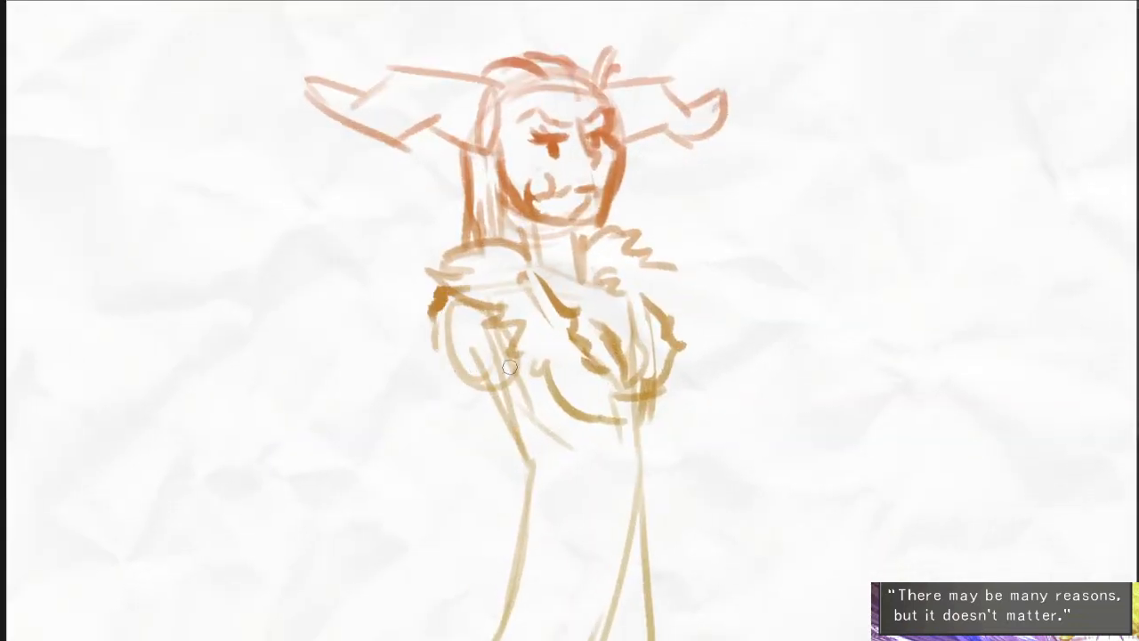
- Reinforce the fur collar's edges, darken the fold below the chest and add a line for the far sleeve
left_click_drag(656, 267, 676, 349)
mouse_move(606, 315)
left_mouse_down()
mouse_move(599, 332)
mouse_move(633, 415)
left_mouse_up()
mouse_move(623, 361)
left_mouse_down()
mouse_move(639, 456)
mouse_move(637, 394)
mouse_move(664, 308)
mouse_move(652, 458)
left_mouse_up()
scroll(662, 311, "down", 2)
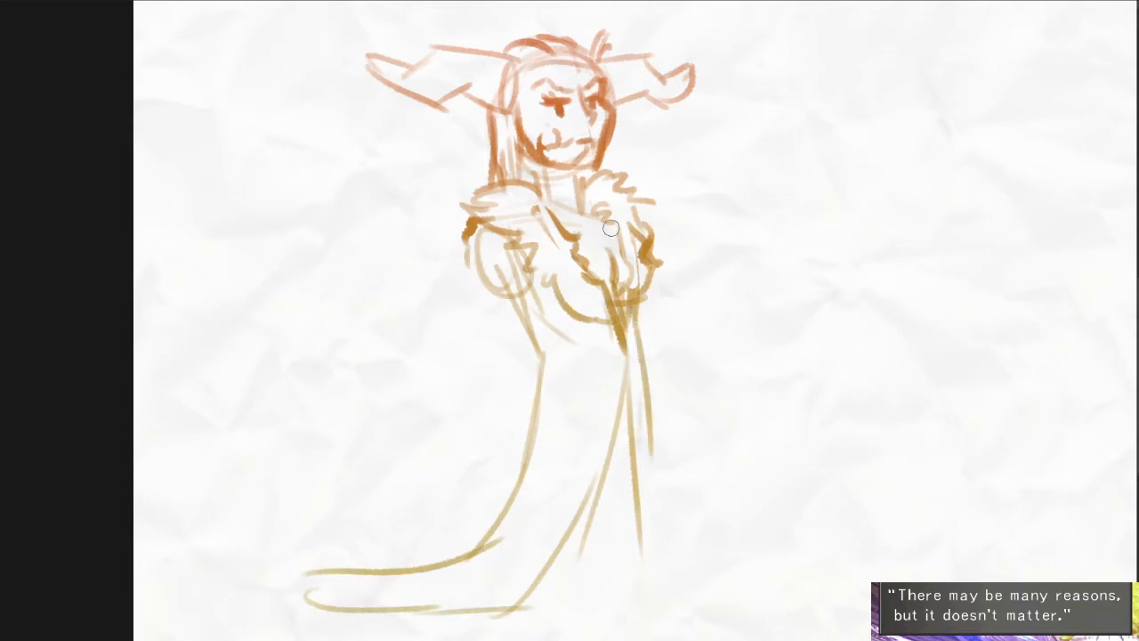
left_click_drag(540, 195, 568, 232)
left_click_drag(548, 235, 539, 214)
left_click_drag(592, 313, 596, 285)
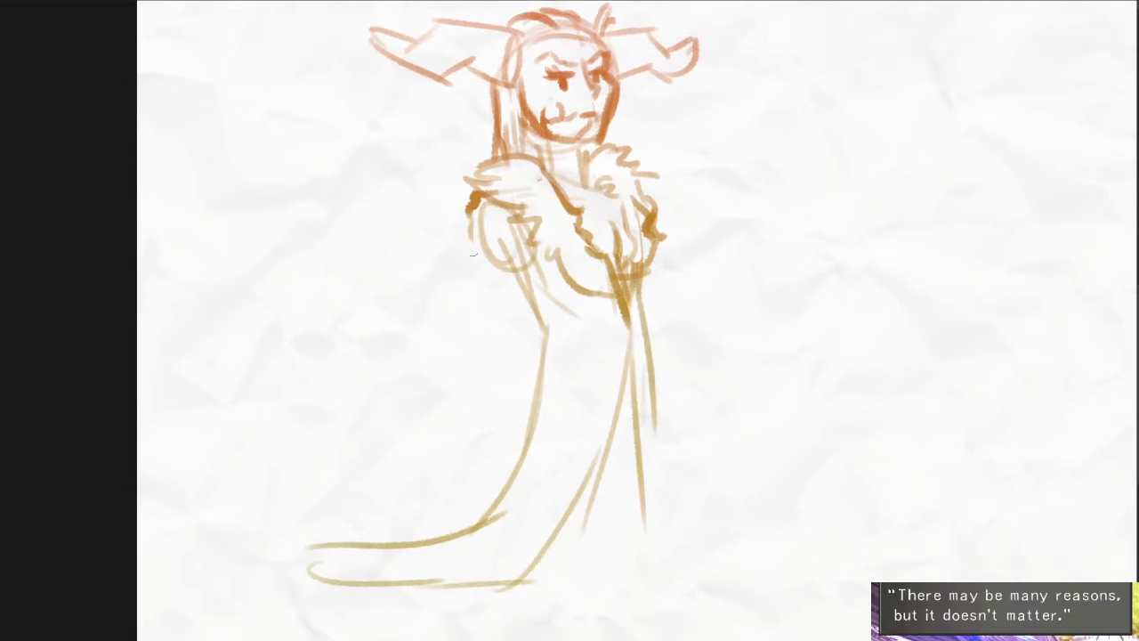
- Draw the near arm's long sleeve hanging from the shoulder, with a curved hem at its end
left_click_drag(488, 219, 487, 340)
left_click_drag(529, 238, 523, 429)
mouse_move(495, 310)
left_mouse_down()
mouse_move(476, 409)
mouse_move(514, 435)
mouse_move(419, 434)
mouse_move(456, 463)
left_mouse_up()
key("ctrl+z")
left_click_drag(630, 422, 606, 300)
- Strengthen the horns' upper edges and add curved bands across both horns
scroll(619, 390, "down", 3)
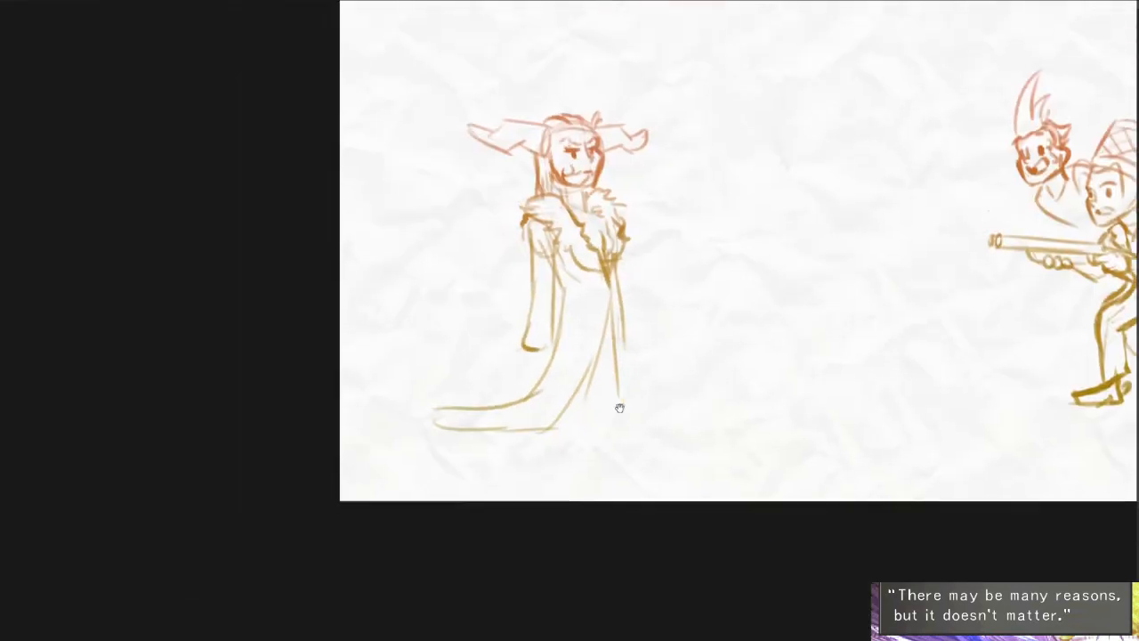
left_click_drag(619, 407, 614, 423)
scroll(605, 282, "up", 3)
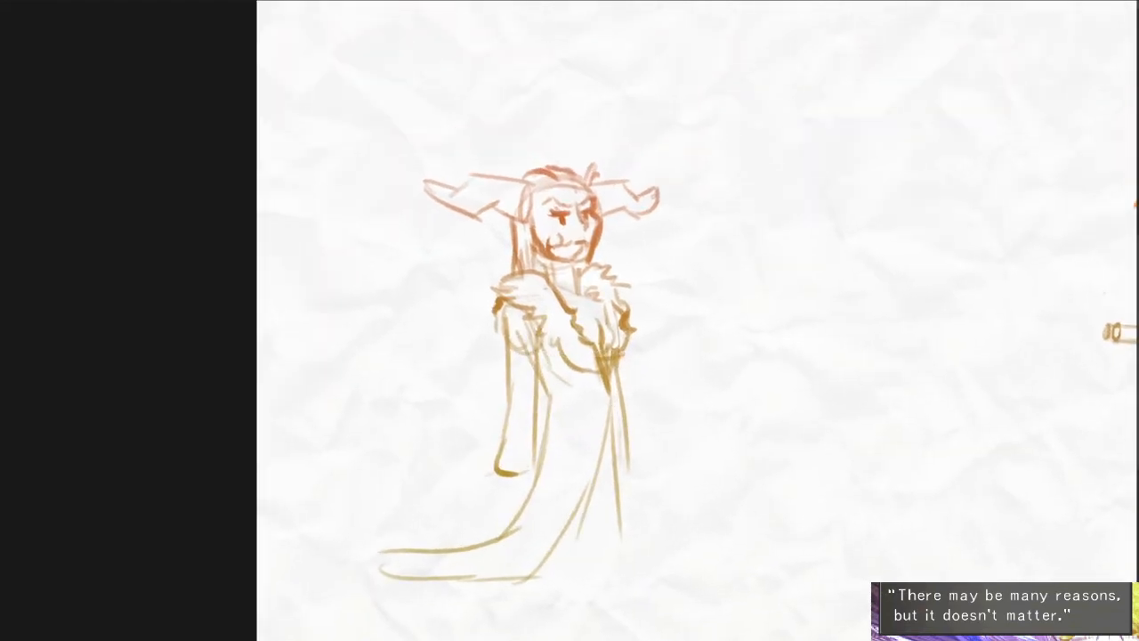
left_click_drag(611, 149, 642, 158)
mouse_move(408, 150)
left_mouse_down()
mouse_move(428, 155)
mouse_move(430, 200)
left_mouse_up()
left_click_drag(654, 159, 660, 205)
left_click_drag(453, 150, 445, 206)
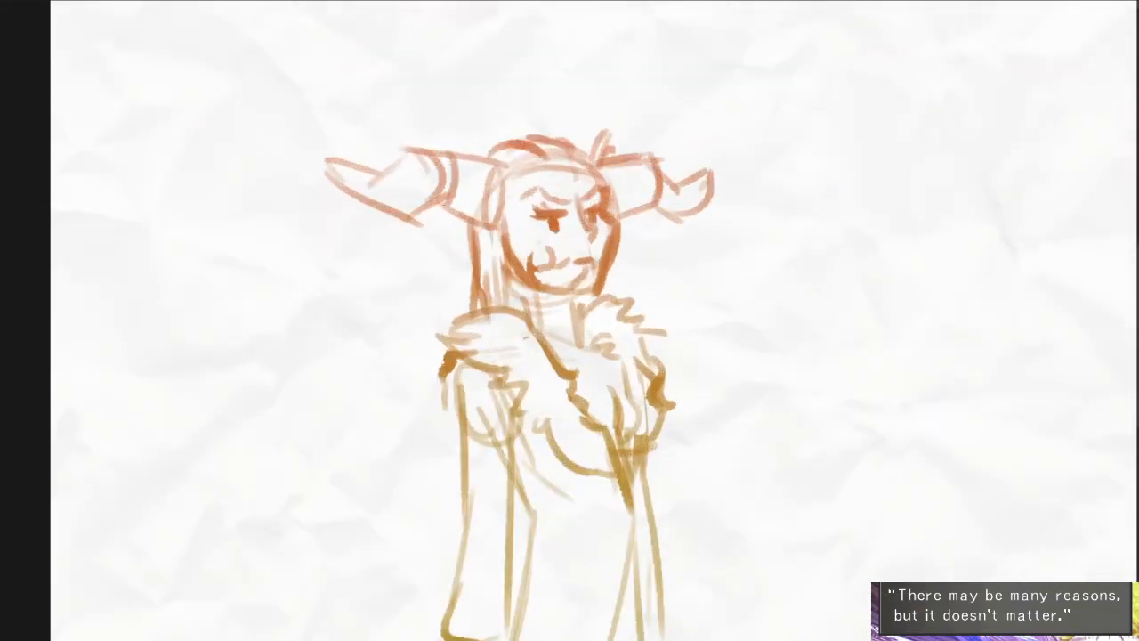
- Redraw the near horn's oval base and reshape the far horn's end into a dark, sharp point
mouse_move(485, 159)
left_mouse_down()
mouse_move(498, 219)
mouse_move(514, 188)
mouse_move(492, 228)
left_mouse_up()
mouse_move(643, 156)
left_mouse_down()
mouse_move(634, 186)
mouse_move(671, 170)
mouse_move(659, 163)
mouse_move(679, 211)
mouse_move(709, 176)
mouse_move(739, 165)
mouse_move(676, 232)
left_mouse_up()
left_click_drag(734, 281, 681, 238)
left_click_drag(675, 321, 666, 276)
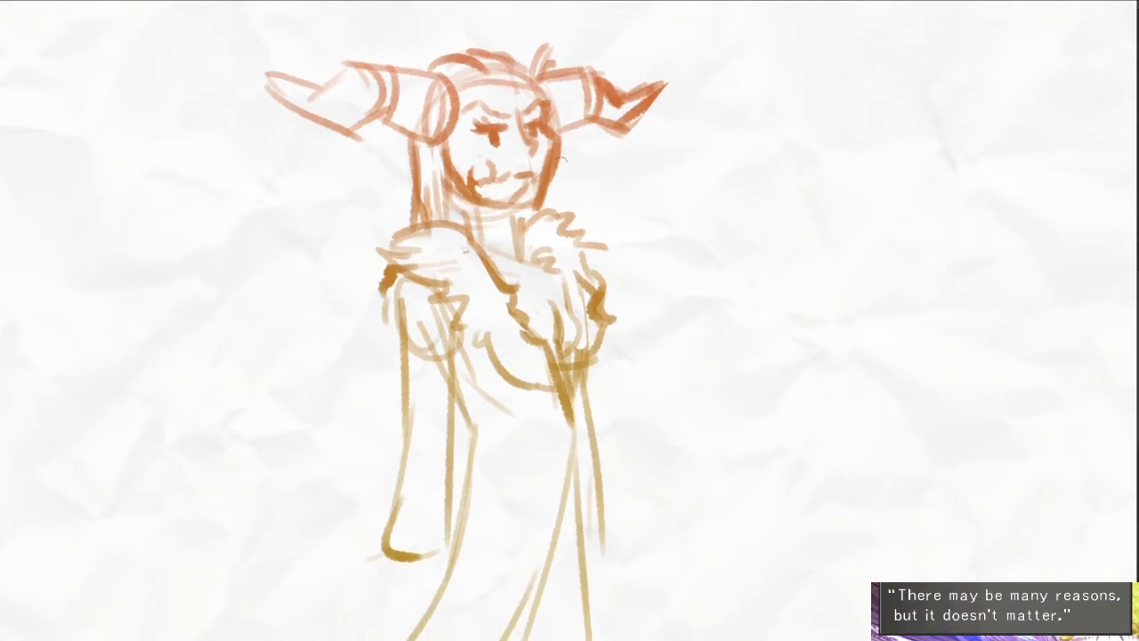
- Add a strand of hair along the far side of the face and darken the mouth line
left_click_drag(555, 166, 555, 231)
left_click_drag(637, 329, 647, 295)
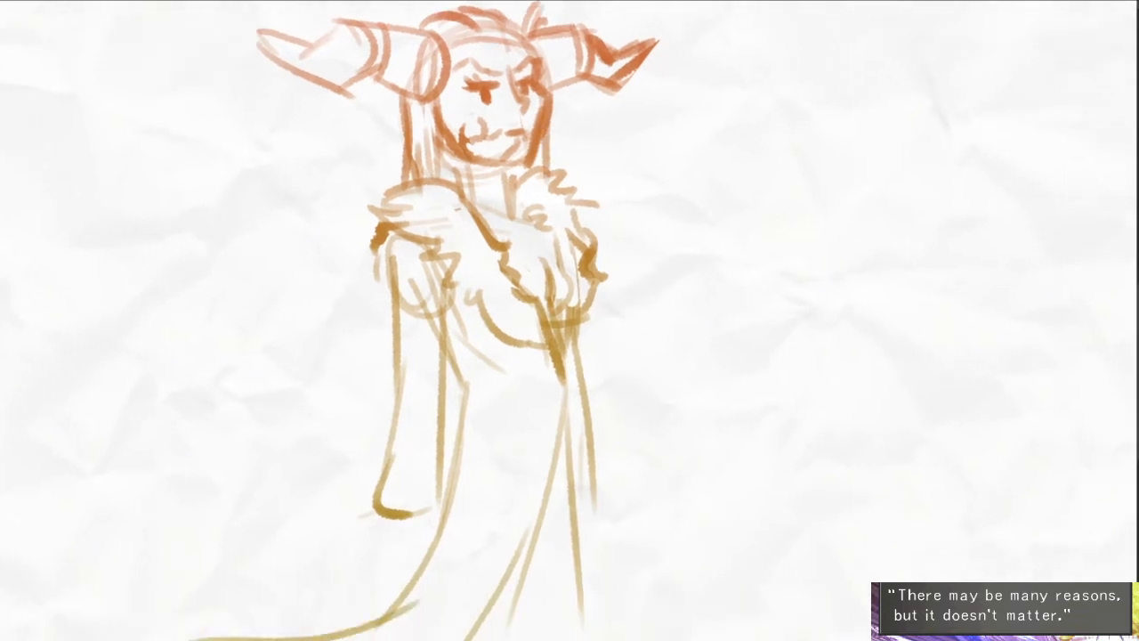
mouse_move(504, 130)
left_mouse_down()
mouse_move(527, 127)
mouse_move(519, 122)
mouse_move(524, 133)
left_mouse_up()
left_click_drag(625, 203, 582, 185)
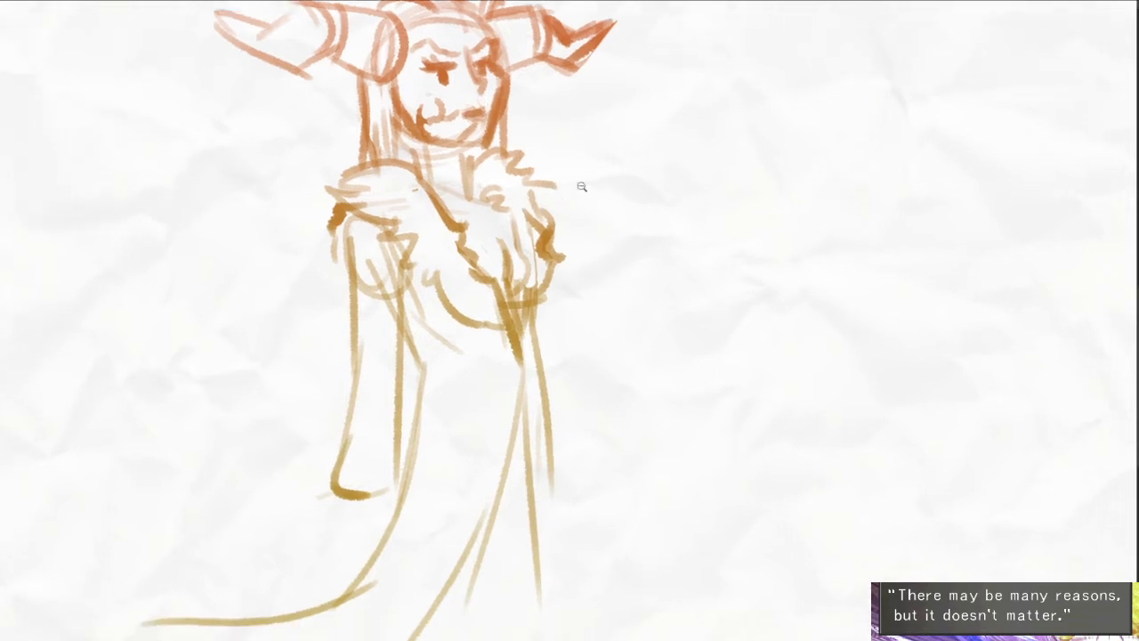
- Draw the legs inside the gown's front opening, with a long pointed foot in front and a smaller one behind
scroll(579, 187, "down", 2)
left_click_drag(537, 327, 556, 514)
mouse_move(520, 408)
left_mouse_down()
mouse_move(525, 524)
mouse_move(554, 529)
left_mouse_up()
key("ctrl+z")
key("ctrl+z")
left_click_drag(525, 354, 545, 511)
mouse_move(465, 358)
left_mouse_down()
mouse_move(525, 520)
mouse_move(518, 534)
left_mouse_up()
mouse_move(547, 509)
left_mouse_down()
mouse_move(588, 514)
mouse_move(605, 532)
left_mouse_up()
mouse_move(519, 536)
left_mouse_down()
mouse_move(584, 538)
mouse_move(605, 513)
mouse_move(610, 527)
left_mouse_up()
mouse_move(489, 486)
left_mouse_down()
mouse_move(492, 516)
mouse_move(514, 525)
mouse_move(456, 533)
mouse_move(472, 533)
left_mouse_up()
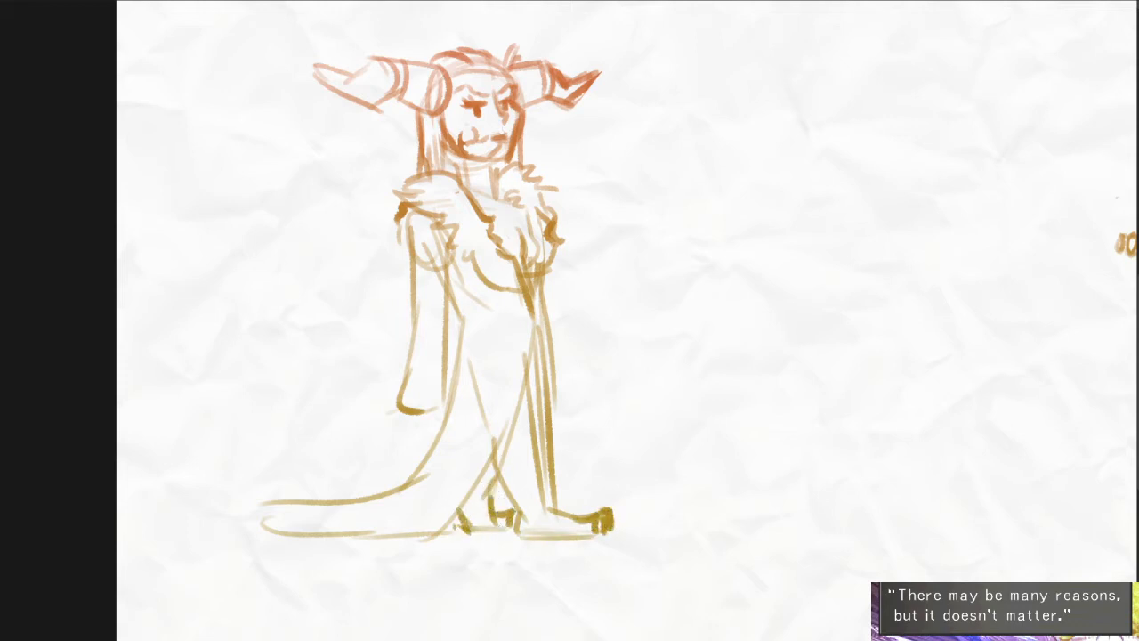
- Darken the gown's front edge, give the train a wavy hem and sketch a clawed hand below the near sleeve
left_click_drag(586, 515, 567, 546)
left_click_drag(518, 353, 432, 577)
mouse_move(449, 358)
left_mouse_down()
mouse_move(405, 532)
mouse_move(235, 536)
mouse_move(287, 564)
mouse_move(443, 556)
left_mouse_up()
left_click_drag(387, 462, 349, 458)
mouse_move(349, 458)
left_mouse_down()
mouse_move(383, 478)
mouse_move(361, 481)
mouse_move(420, 468)
left_mouse_up()
left_click_drag(541, 377, 499, 371)
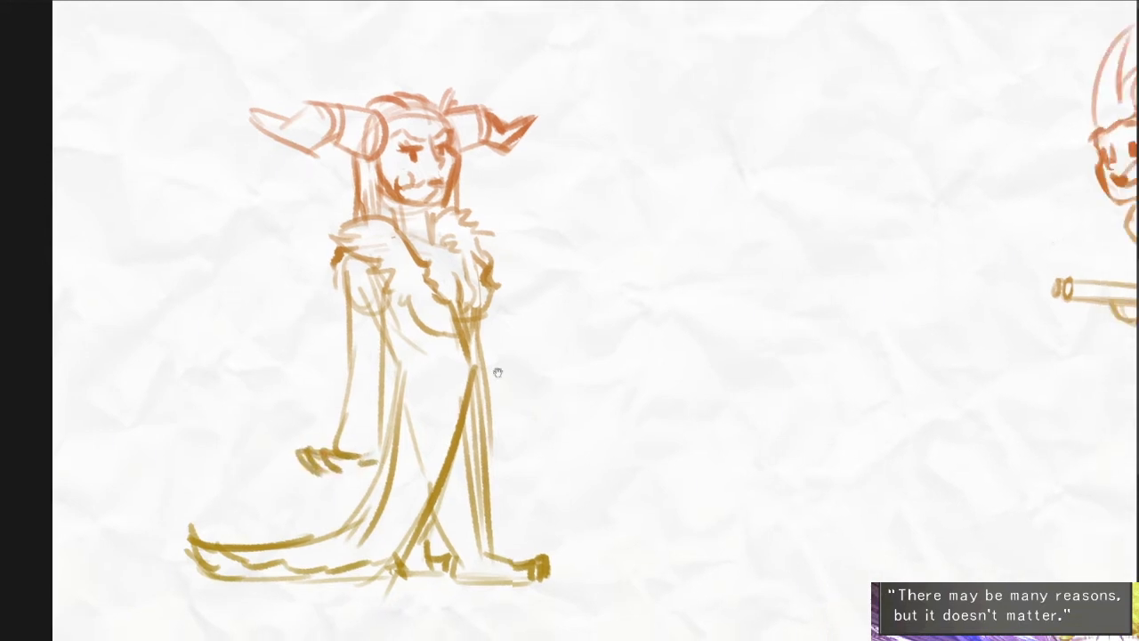
- Sketch the far arm reaching out from the fur collar, with a bent elbow and a raised forearm
left_click_drag(492, 292, 569, 326)
key("ctrl+z")
left_click_drag(488, 244, 548, 283)
left_click_drag(511, 268, 545, 336)
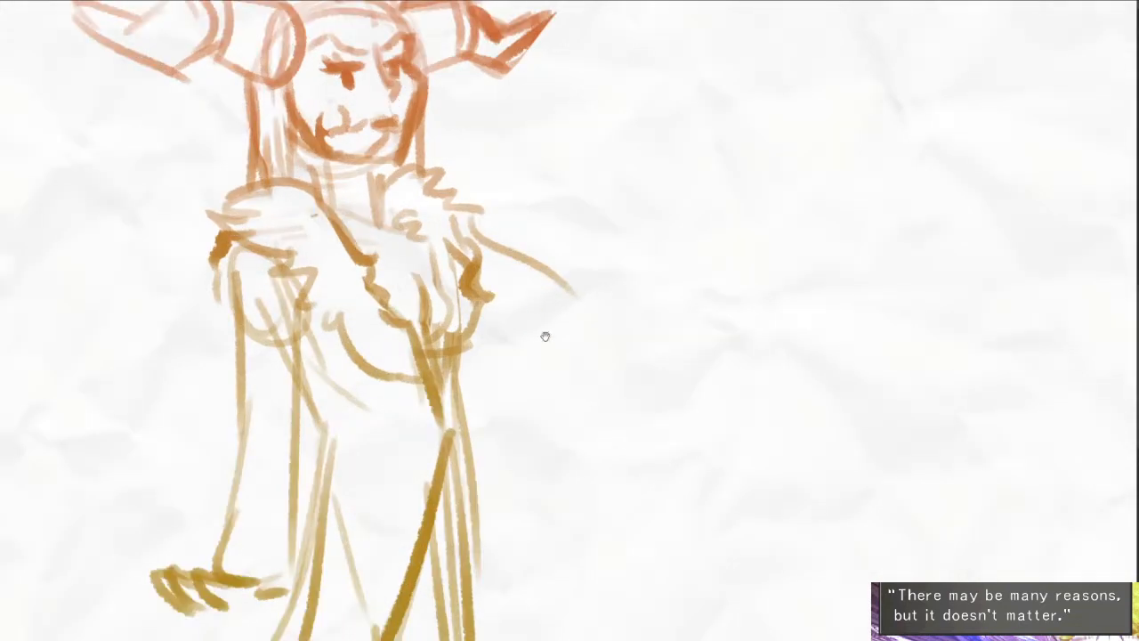
mouse_move(480, 305)
left_mouse_down()
mouse_move(567, 356)
mouse_move(626, 344)
left_mouse_up()
mouse_move(605, 350)
left_mouse_down()
mouse_move(670, 284)
mouse_move(634, 354)
left_mouse_up()
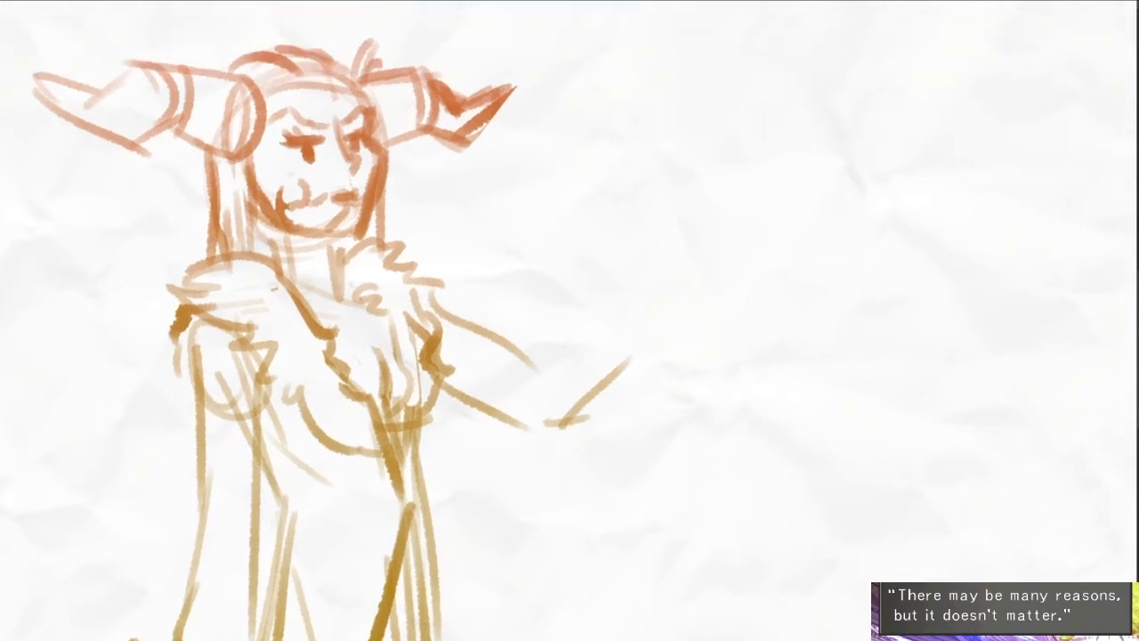
left_click_drag(524, 367, 624, 302)
key("ctrl+z")
mouse_move(510, 366)
left_mouse_down()
mouse_move(595, 293)
mouse_move(541, 426)
left_mouse_up()
mouse_move(629, 361)
left_mouse_down()
mouse_move(575, 419)
mouse_move(582, 406)
left_mouse_up()
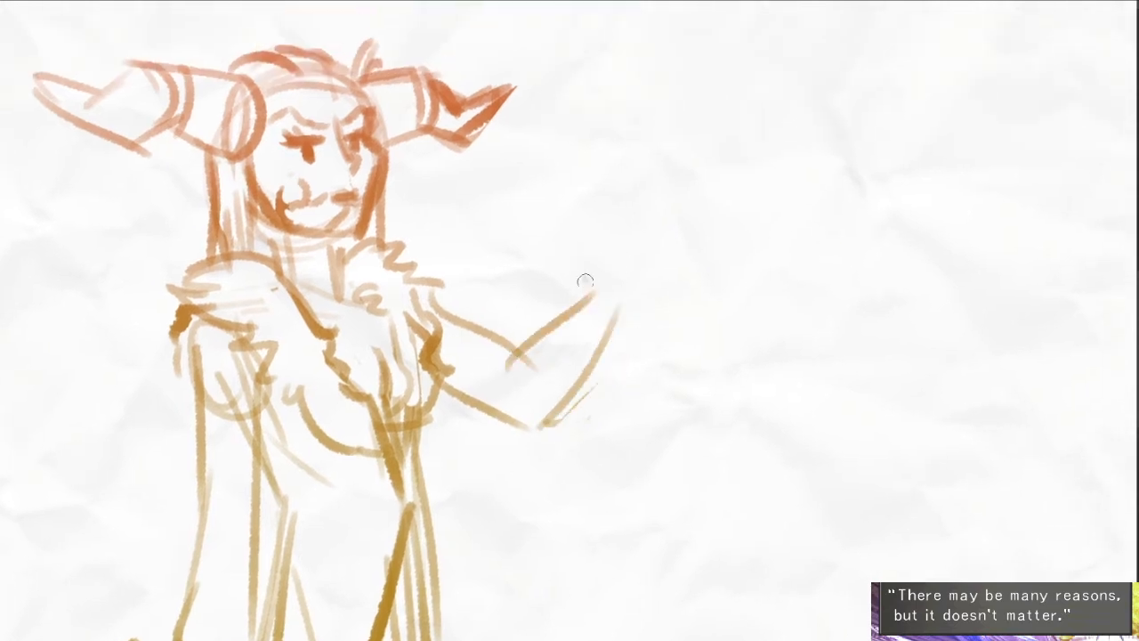
- Draw an open, palm-up hand with pointed fingers at the end of the raised forearm
left_click_drag(580, 294, 656, 269)
mouse_move(588, 267)
left_mouse_down()
mouse_move(618, 229)
mouse_move(630, 273)
mouse_move(682, 238)
left_mouse_up()
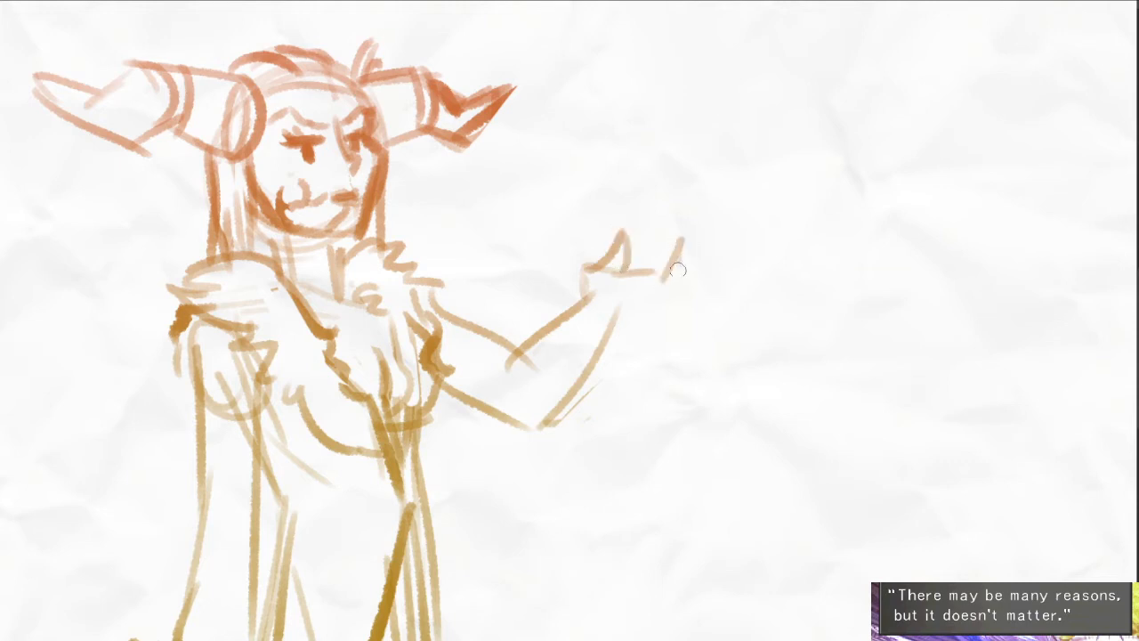
key("ctrl+z")
mouse_move(659, 279)
left_mouse_down()
mouse_move(666, 247)
mouse_move(683, 266)
mouse_move(709, 241)
mouse_move(695, 276)
mouse_move(740, 249)
left_mouse_up()
mouse_move(740, 248)
left_mouse_down()
mouse_move(707, 282)
mouse_move(659, 299)
left_mouse_up()
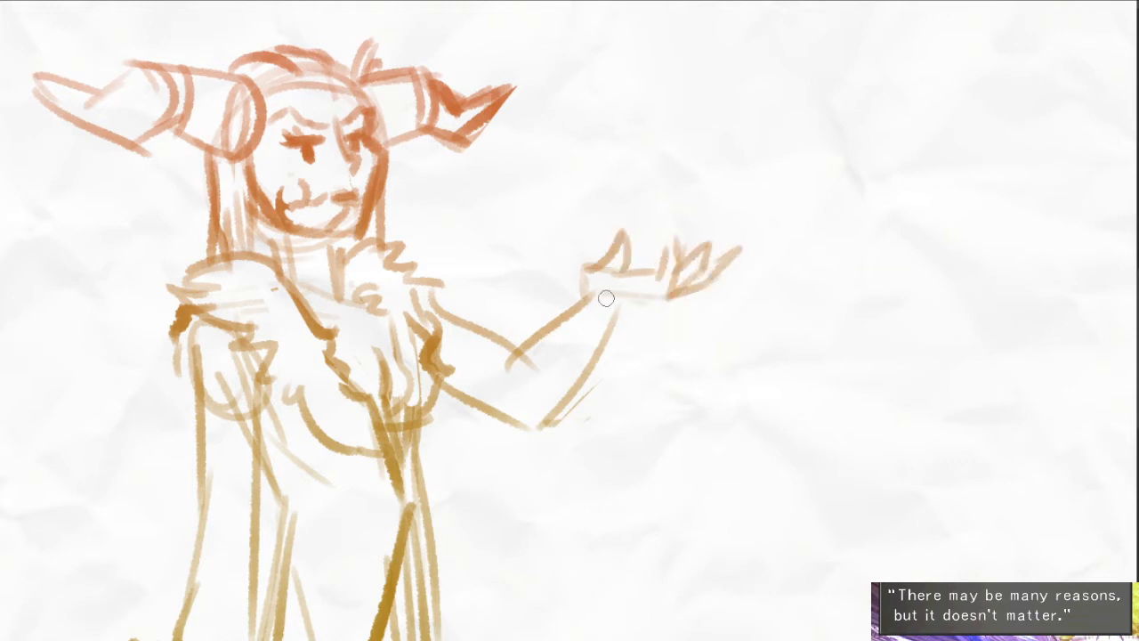
left_click_drag(671, 232, 723, 215)
left_click_drag(643, 264, 608, 321)
key("ctrl+z")
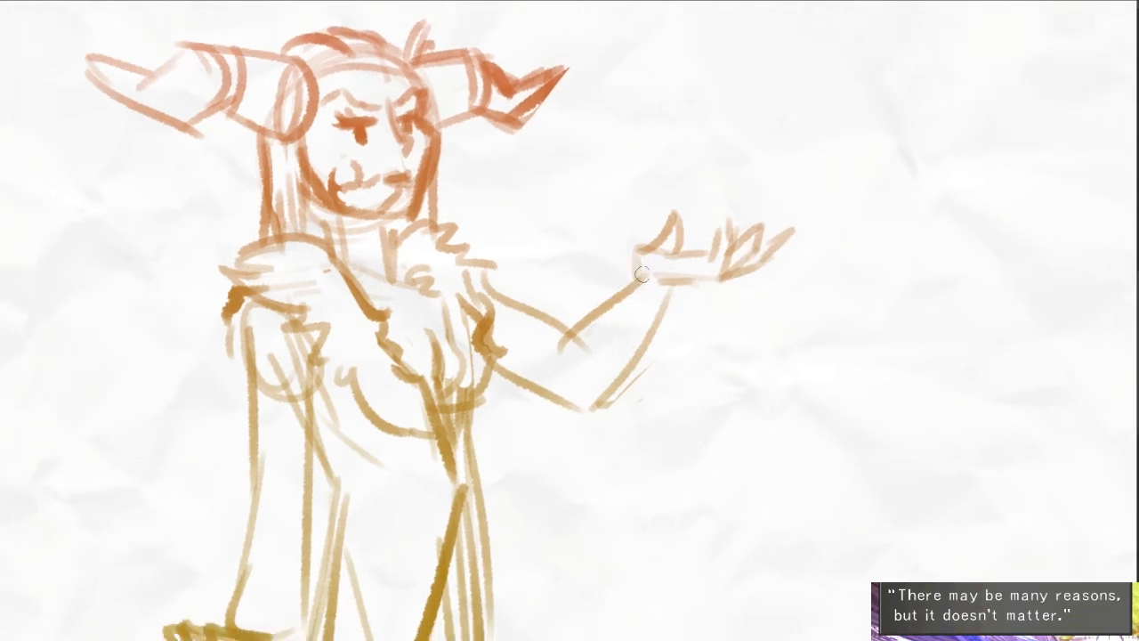
- Darken the raised forearm's outline and close it with a rounded sleeve cuff below the hand
left_click_drag(641, 277, 567, 339)
key("ctrl+z")
left_click_drag(635, 279, 562, 343)
mouse_move(677, 294)
left_mouse_down()
mouse_move(669, 320)
mouse_move(616, 376)
left_mouse_up()
left_click_drag(582, 322, 614, 359)
mouse_move(635, 285)
left_mouse_down()
mouse_move(605, 334)
mouse_move(582, 346)
mouse_move(673, 298)
left_mouse_up()
- Add a dark curved flare to the lower end of the near sleeve, above the clawed hand
left_click_drag(480, 502, 538, 386)
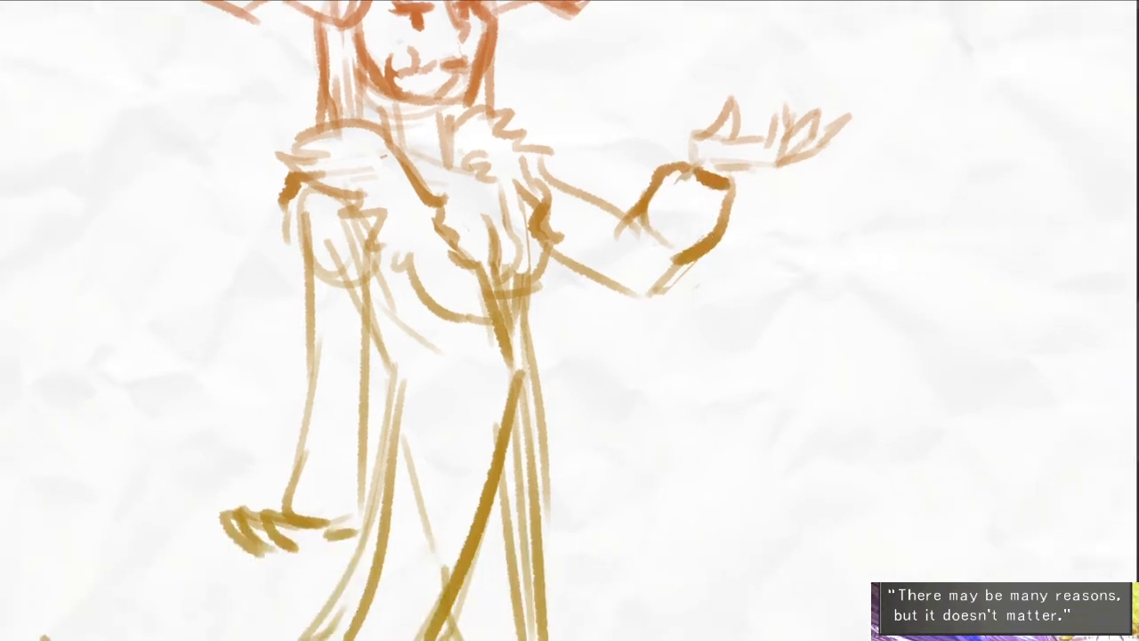
left_click_drag(321, 407, 298, 513)
left_click_drag(540, 342, 487, 432)
mouse_move(627, 342)
left_mouse_down()
mouse_move(611, 368)
mouse_move(592, 308)
mouse_move(556, 310)
mouse_move(495, 393)
left_mouse_up()
mouse_move(485, 329)
left_mouse_down()
mouse_move(480, 398)
mouse_move(443, 536)
left_mouse_up()
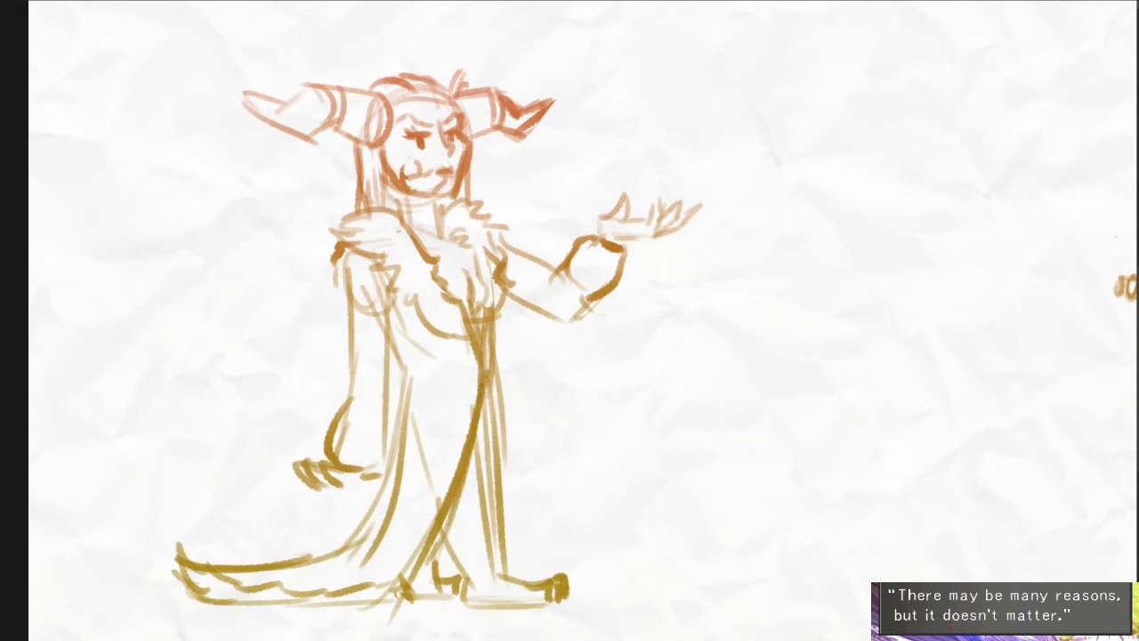
left_click_drag(488, 401, 504, 527)
left_click_drag(566, 394, 544, 329)
mouse_move(444, 516)
left_mouse_down()
mouse_move(451, 475)
mouse_move(467, 510)
left_mouse_up()
mouse_move(465, 509)
left_mouse_down()
mouse_move(445, 438)
mouse_move(469, 486)
left_mouse_up()
left_click_drag(587, 523, 564, 416)
left_click_drag(564, 416, 547, 416)
left_click_drag(647, 402, 572, 426)
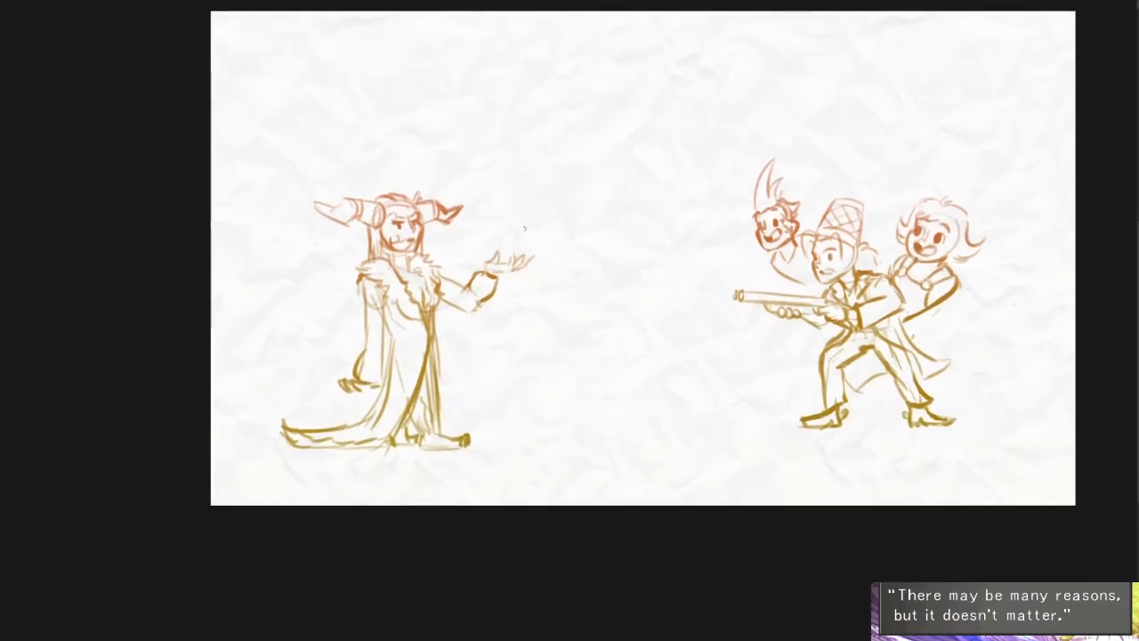
- Paint a solid orange ball with a paler rim floating above the open palm, using an enlarged brush
left_click_drag(510, 234, 512, 298)
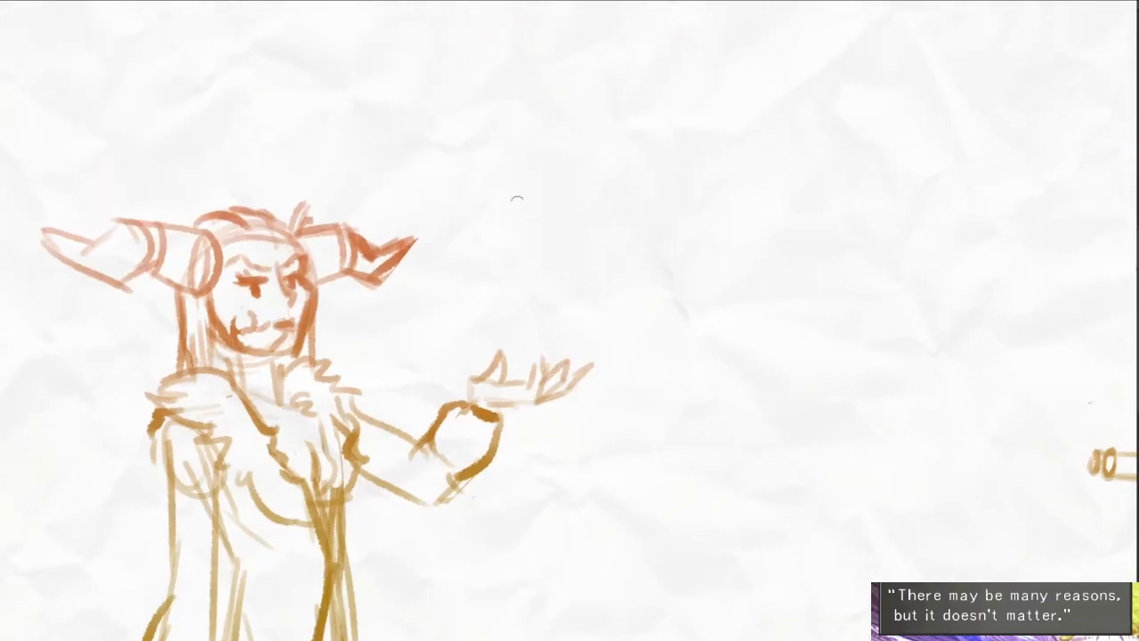
key("bracketright")
key("bracketright")
key("bracketright")
key("bracketright")
key("bracketright")
key("bracketright")
key("bracketright")
key("bracketright")
key("bracketright")
mouse_move(526, 294)
left_mouse_down()
mouse_move(511, 303)
mouse_move(531, 275)
mouse_move(521, 286)
left_mouse_up()
key("bracketleft")
key("bracketleft")
key("bracketleft")
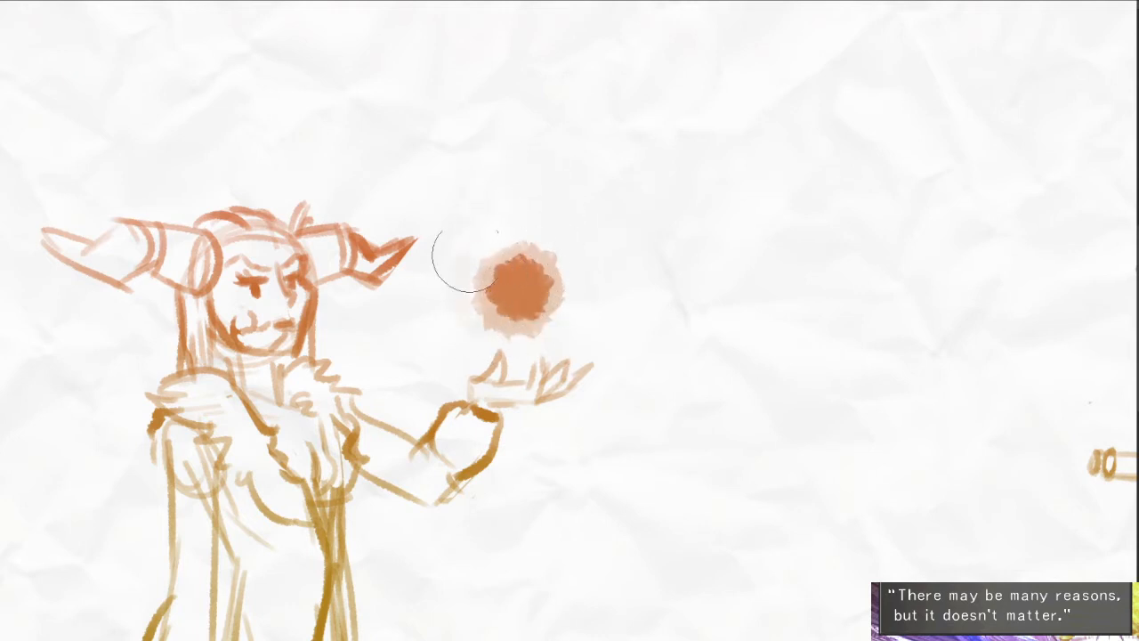
- Paint broad, pale broken rings around the orange ball to form a glowing orb
mouse_move(457, 254)
left_mouse_down()
mouse_move(564, 249)
mouse_move(440, 276)
left_mouse_up()
mouse_move(445, 205)
left_mouse_down()
mouse_move(547, 178)
mouse_move(619, 287)
left_mouse_up()
left_click_drag(614, 354, 584, 366)
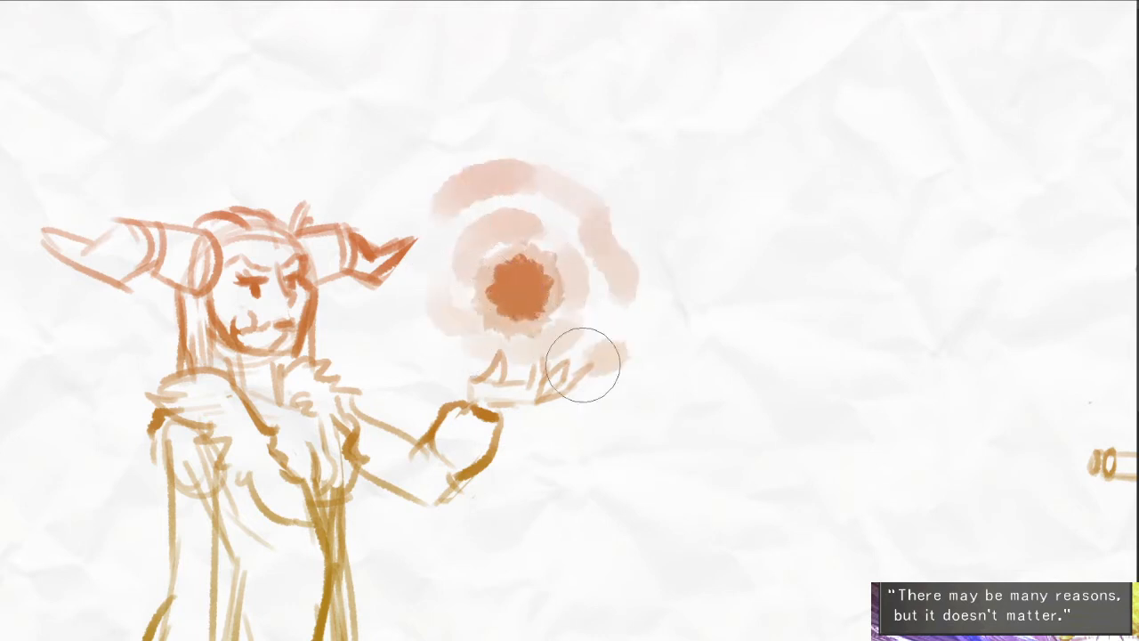
left_click_drag(409, 331, 474, 368)
left_click_drag(676, 346, 654, 321)
left_click(654, 321, "alt")
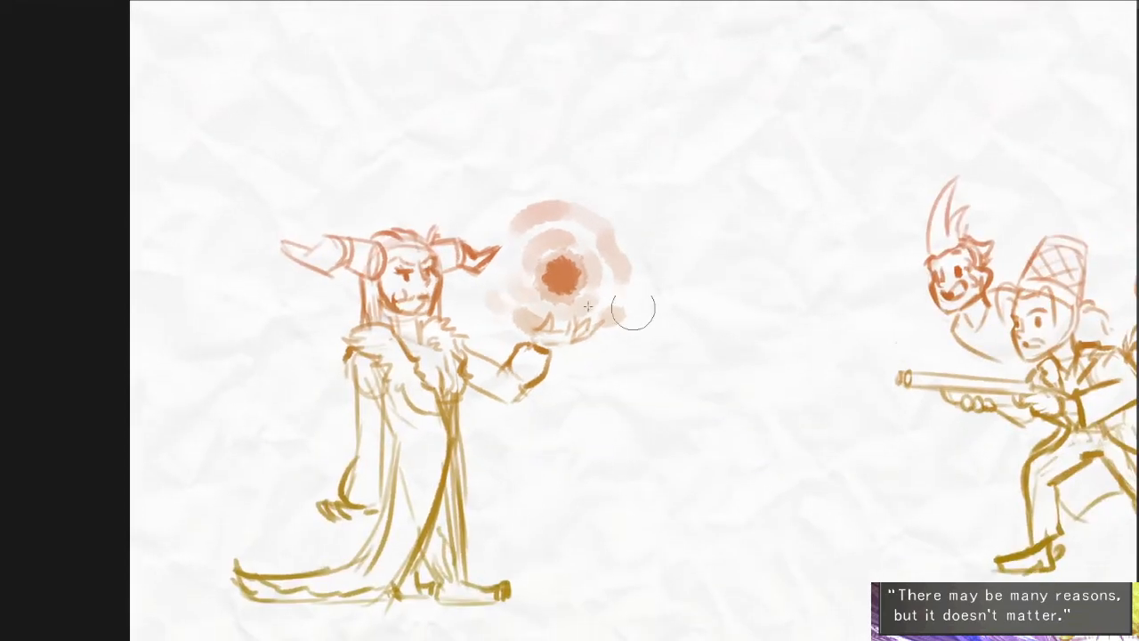
- Select a rectangular area around the orb and outstretched arm and start the Fish-eye lens distortion on it
key("u")
left_click_drag(427, 136, 717, 412)
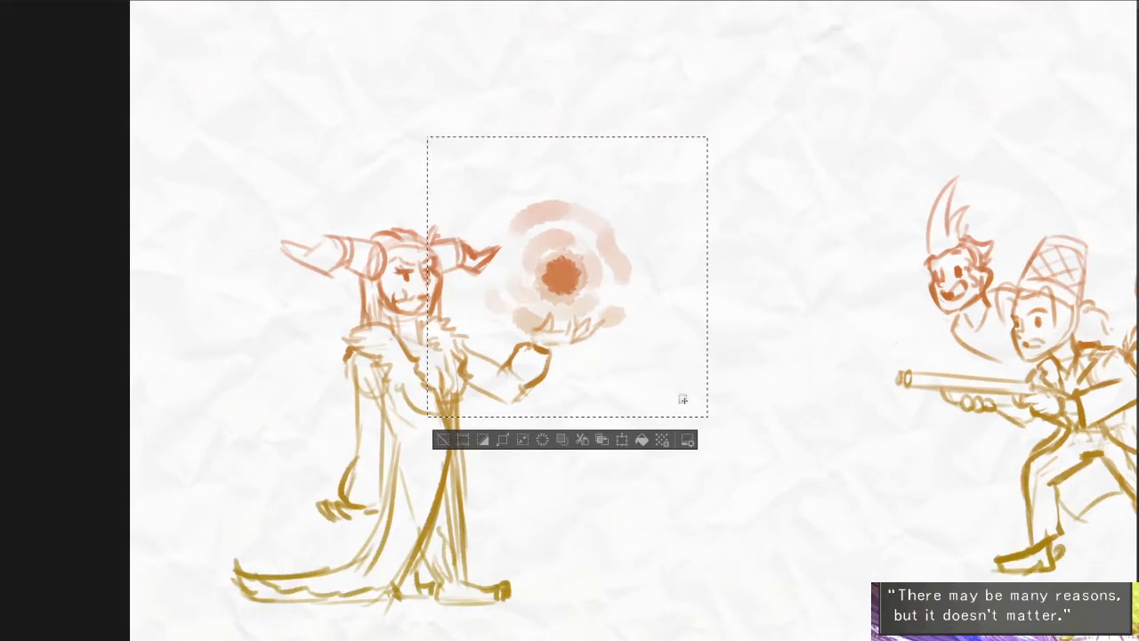
left_click(251, 0)
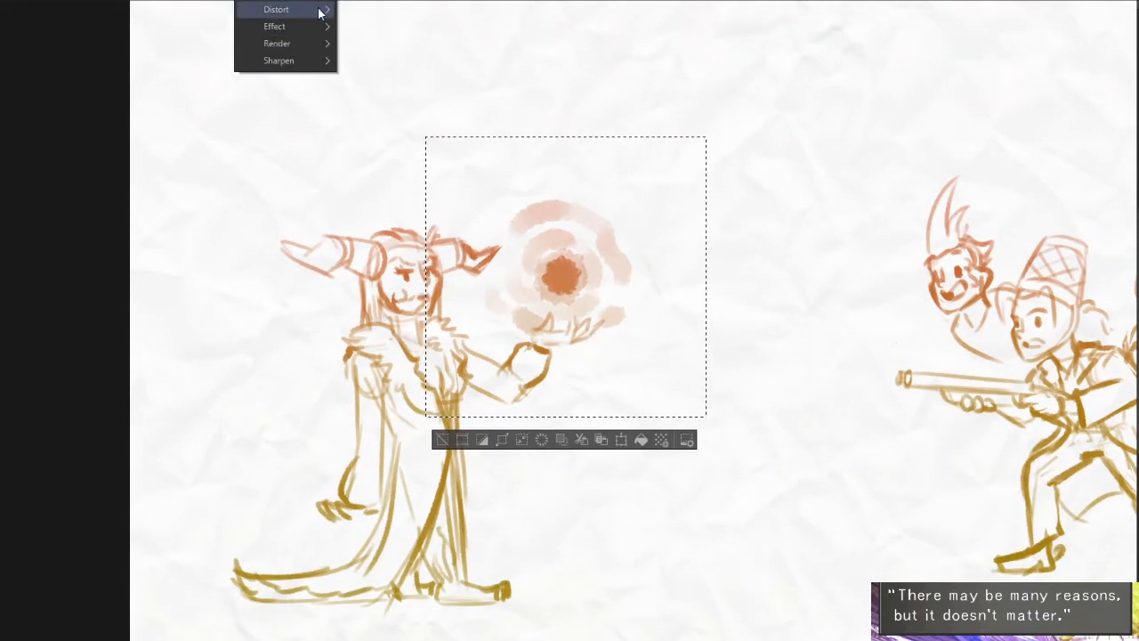
mouse_move(321, 12)
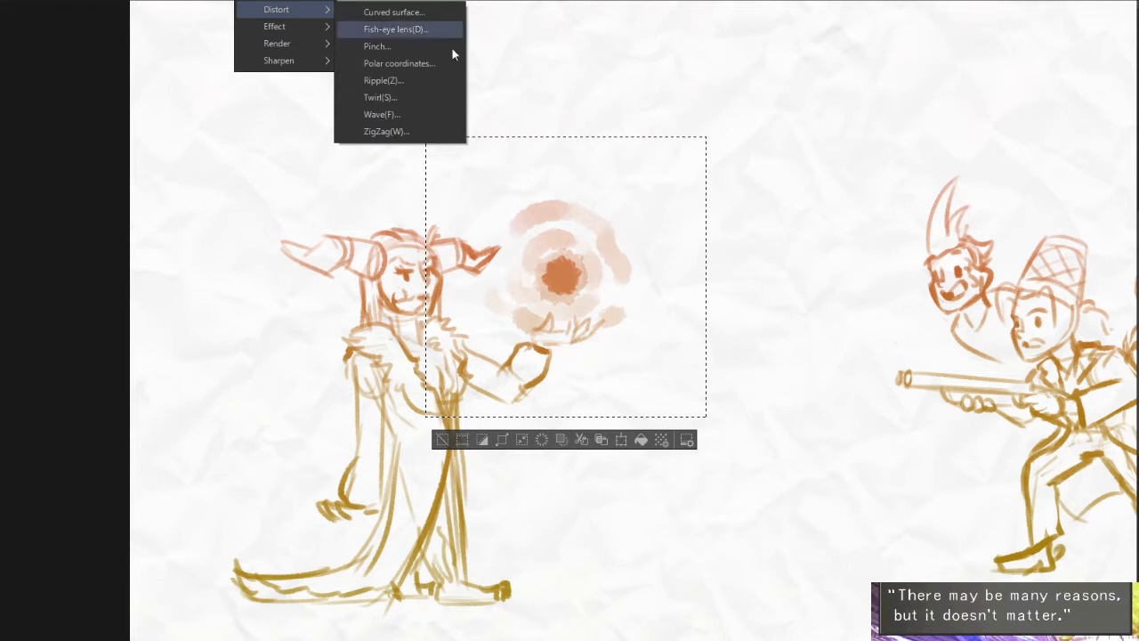
left_click(396, 29)
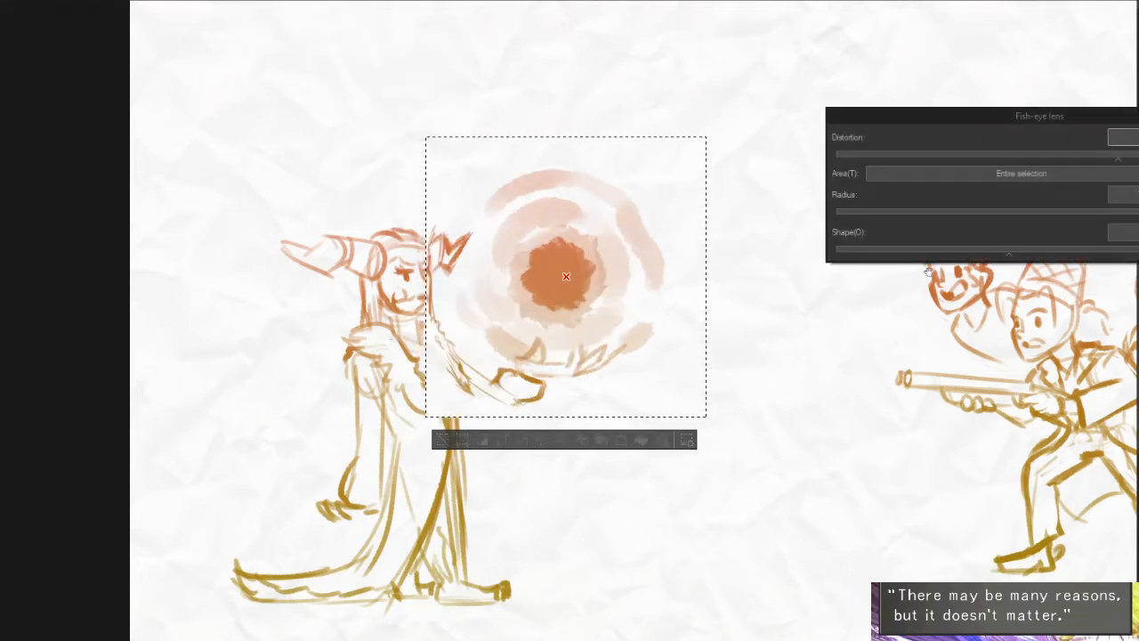
- Set the Fish-eye lens area to Specify area (use Radius and Shape) and reduce its radius around the orb
left_click_drag(1106, 212, 1024, 211)
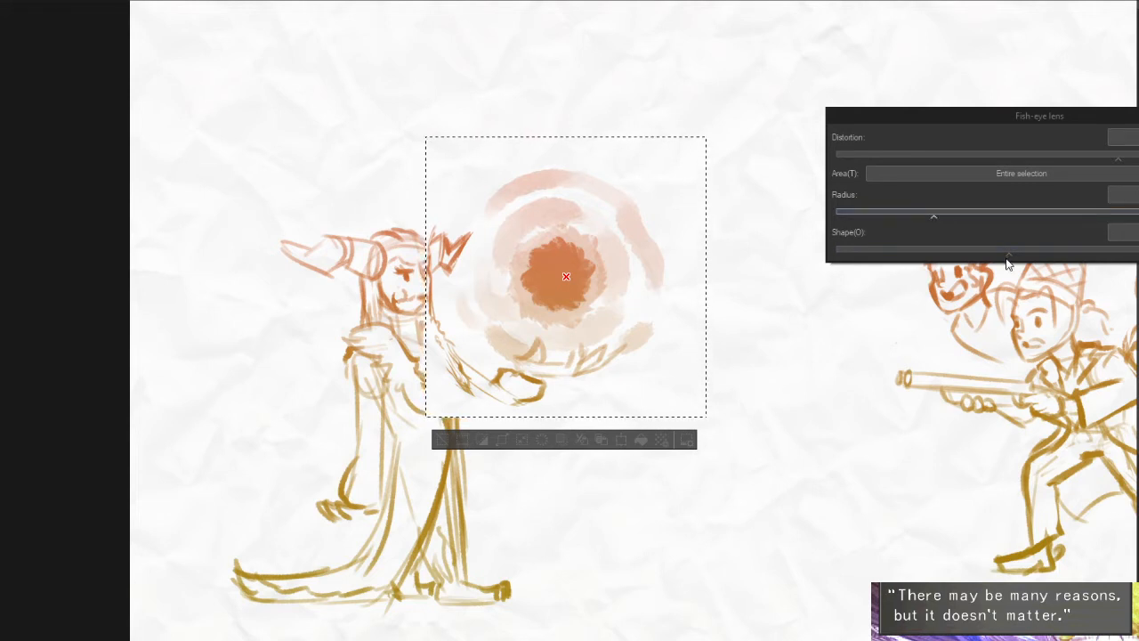
left_click(861, 214)
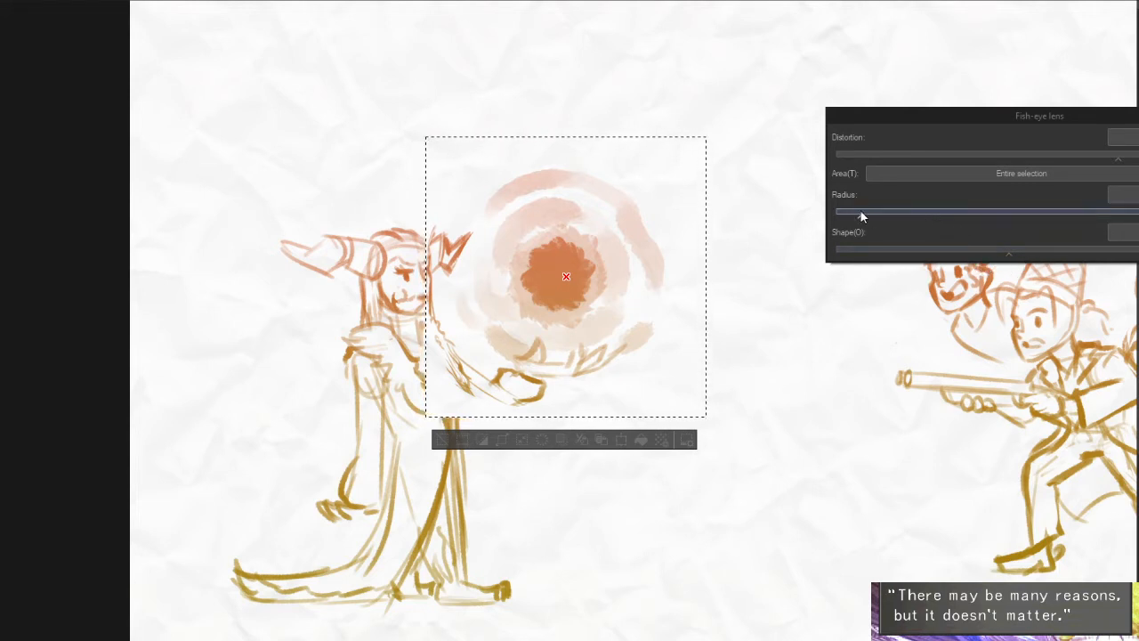
mouse_move(1013, 256)
left_mouse_down()
mouse_move(897, 256)
mouse_move(949, 253)
left_mouse_up()
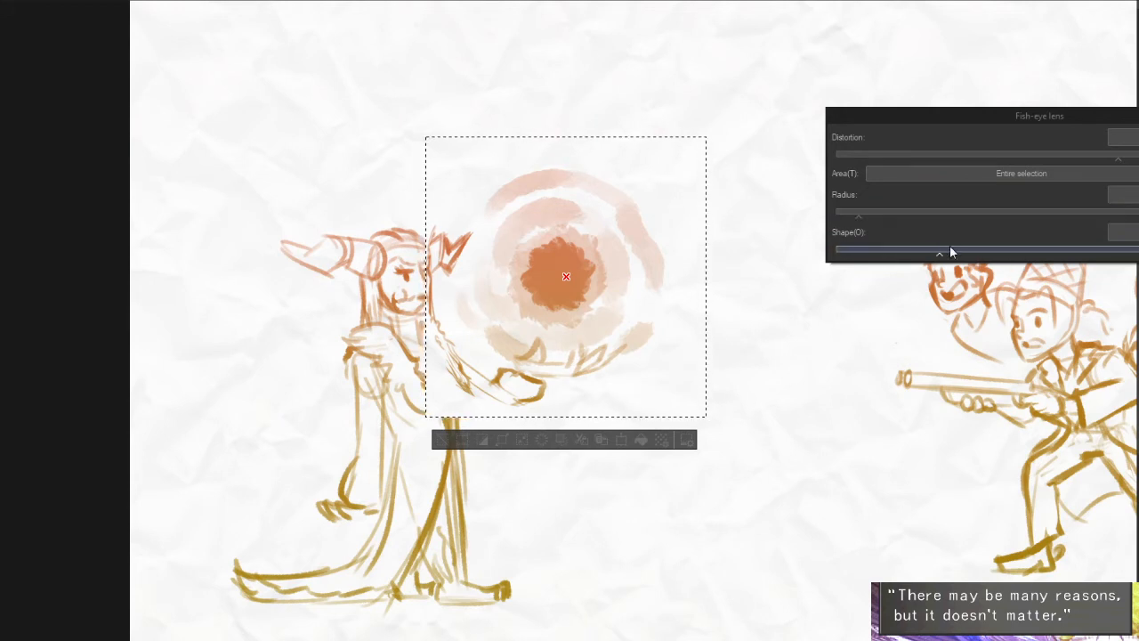
left_click(1001, 174)
left_click(984, 204)
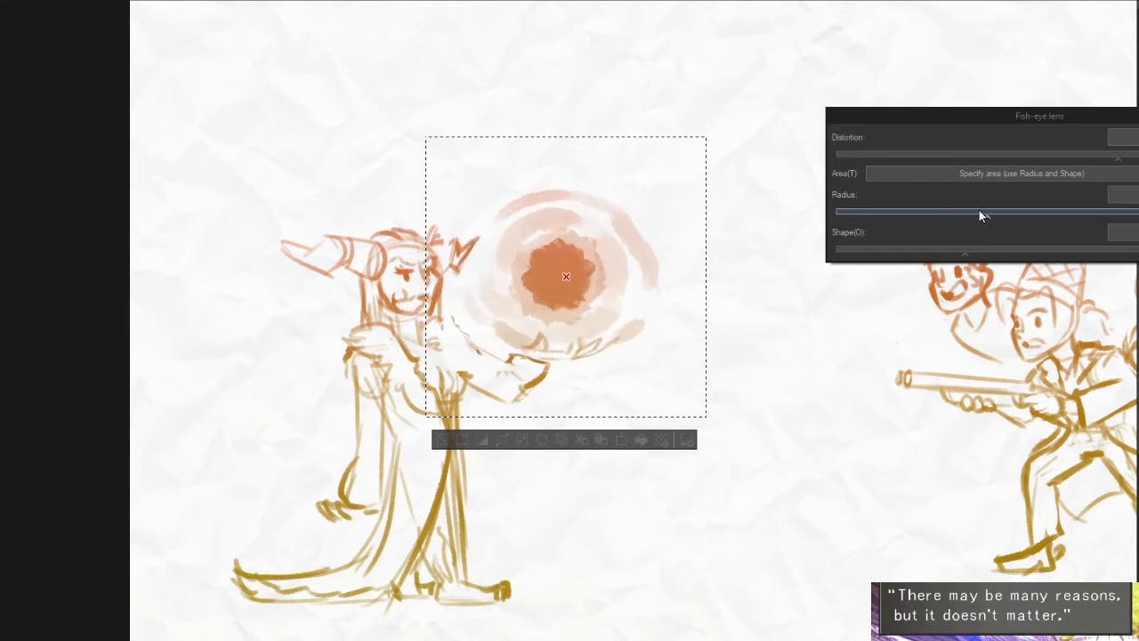
left_click_drag(973, 212, 947, 214)
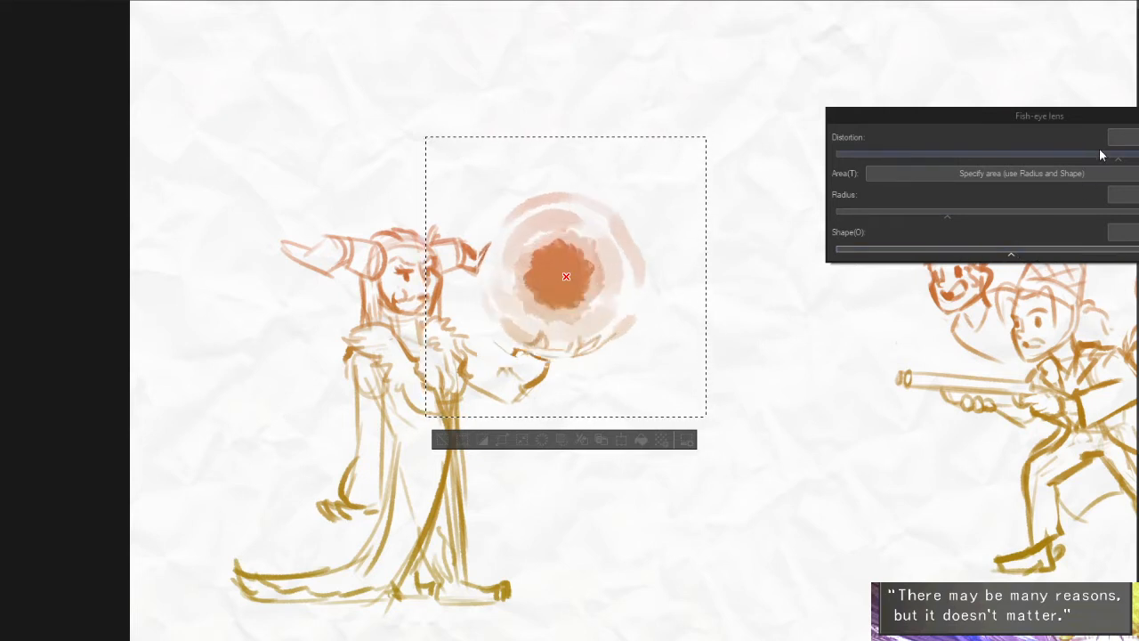
- Fine-tune the fish-eye distortion and radius until the orb bulges, apply the filter and clear the selection
left_click_drag(1100, 155, 1019, 161)
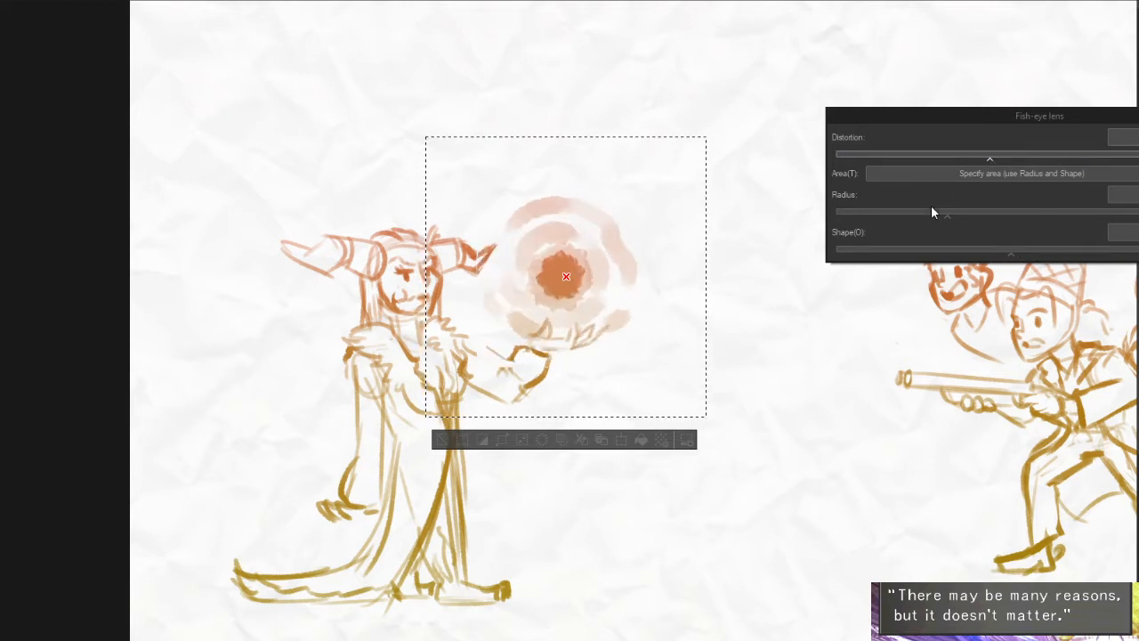
left_click_drag(933, 211, 998, 213)
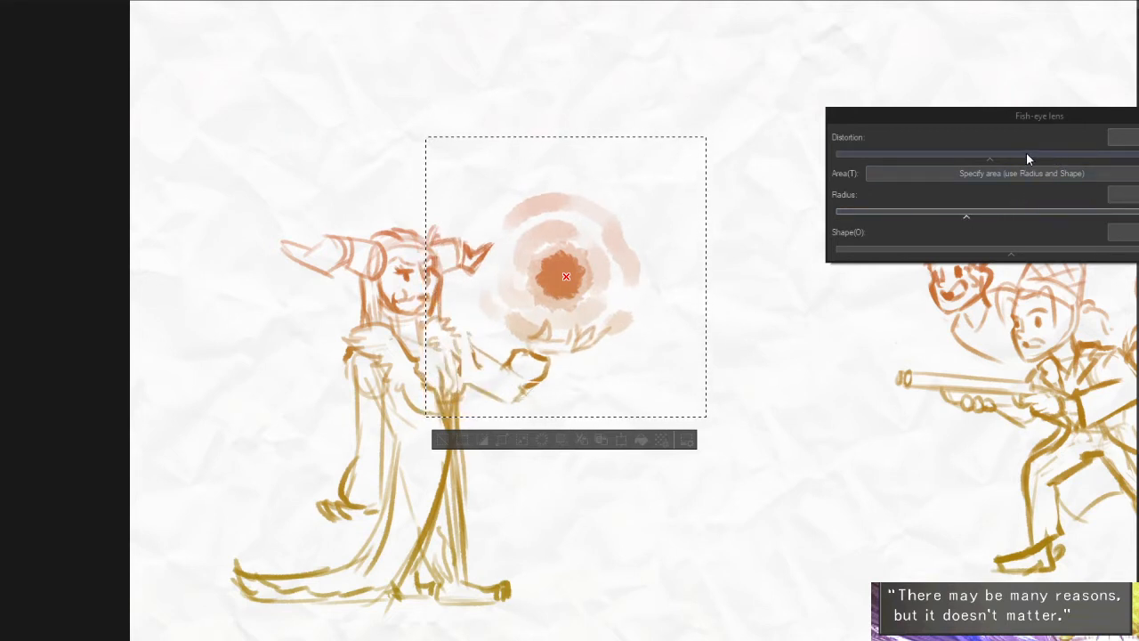
left_click_drag(1026, 157, 1114, 154)
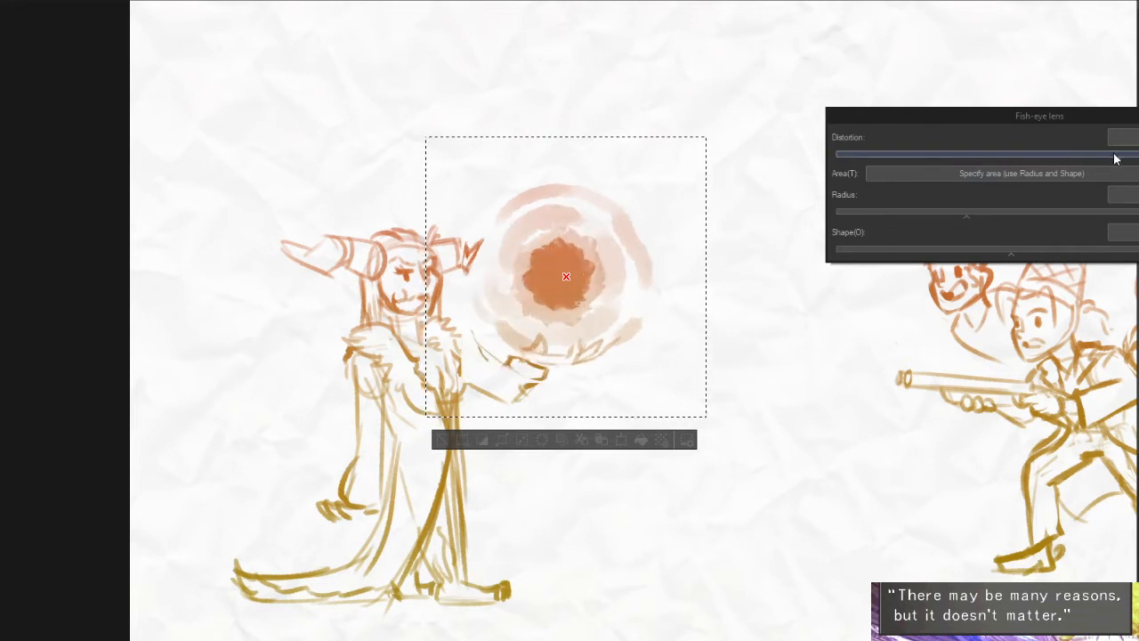
left_click(989, 213)
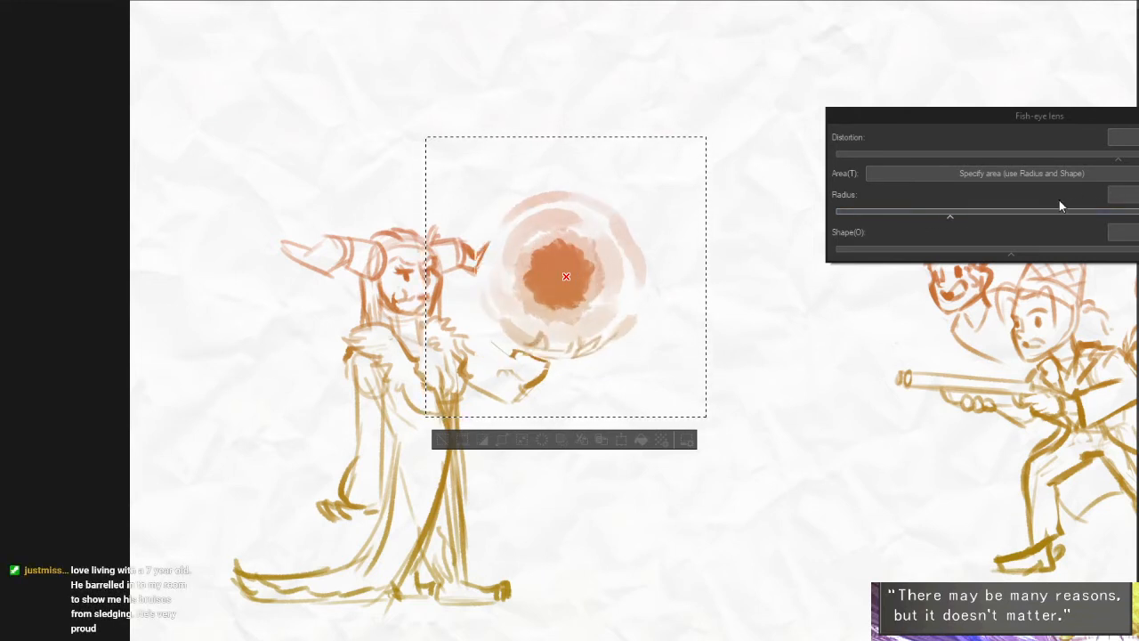
key("Return")
key("ctrl+d")
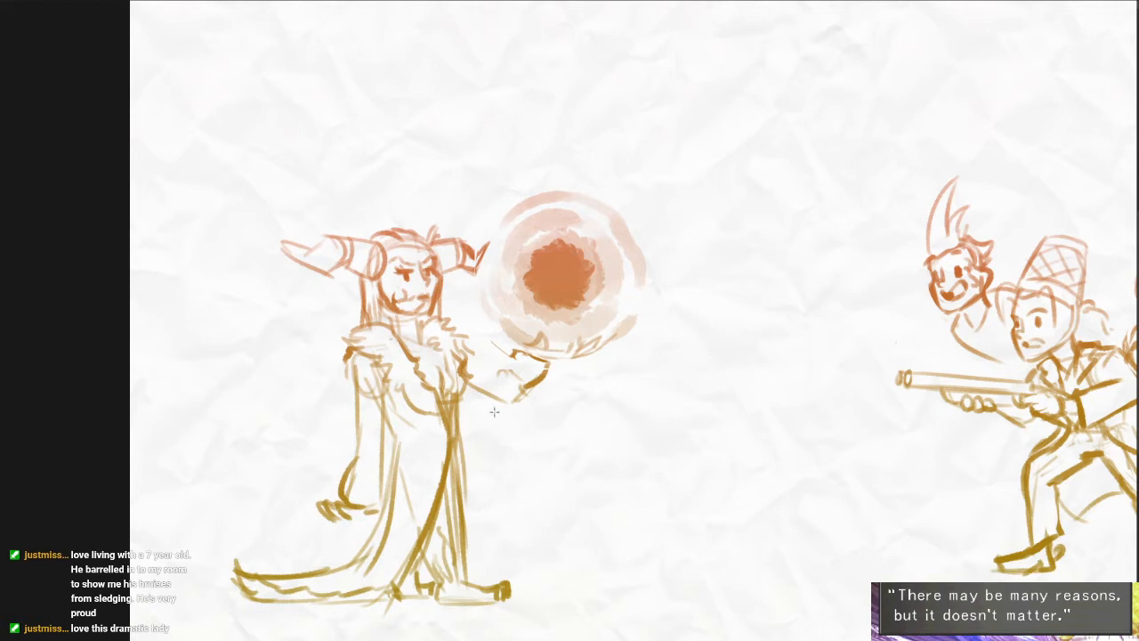
- Lasso the chest of the gowned figure, shift it slightly upward and clear the selection
scroll(484, 358, "up", 2)
mouse_move(450, 319)
left_mouse_down()
mouse_move(474, 410)
mouse_move(359, 327)
mouse_move(445, 322)
left_mouse_up()
left_click_drag(463, 385, 454, 363)
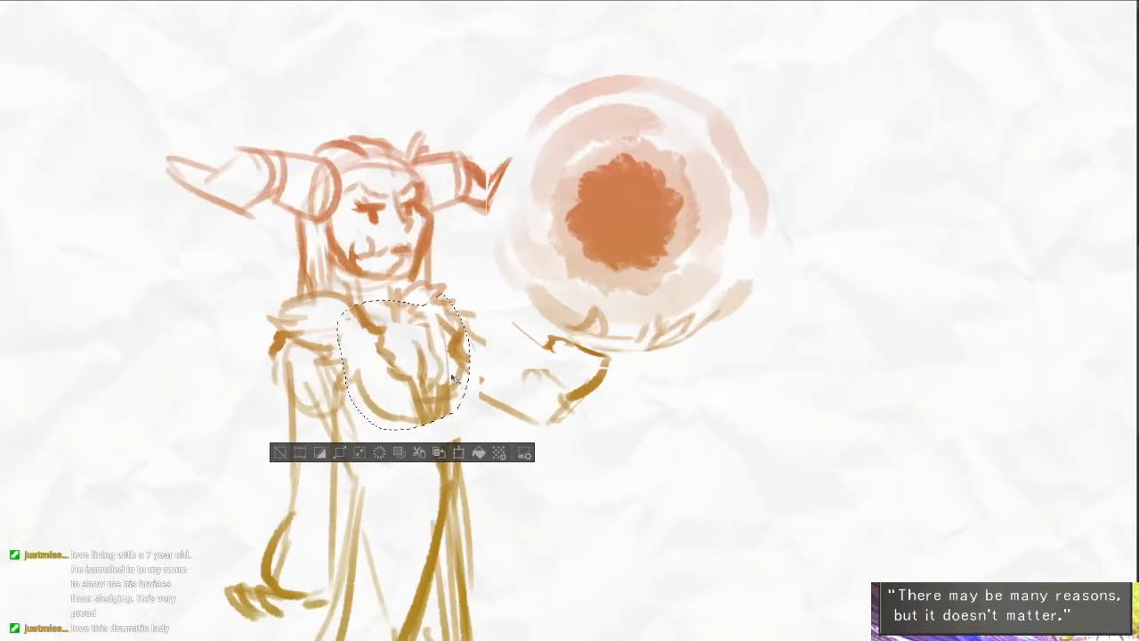
key("ctrl+d")
- Clean up the overlapping strokes in the centre of the bodice, just above the gap at the waist
key("b")
left_click_drag(425, 417, 439, 448)
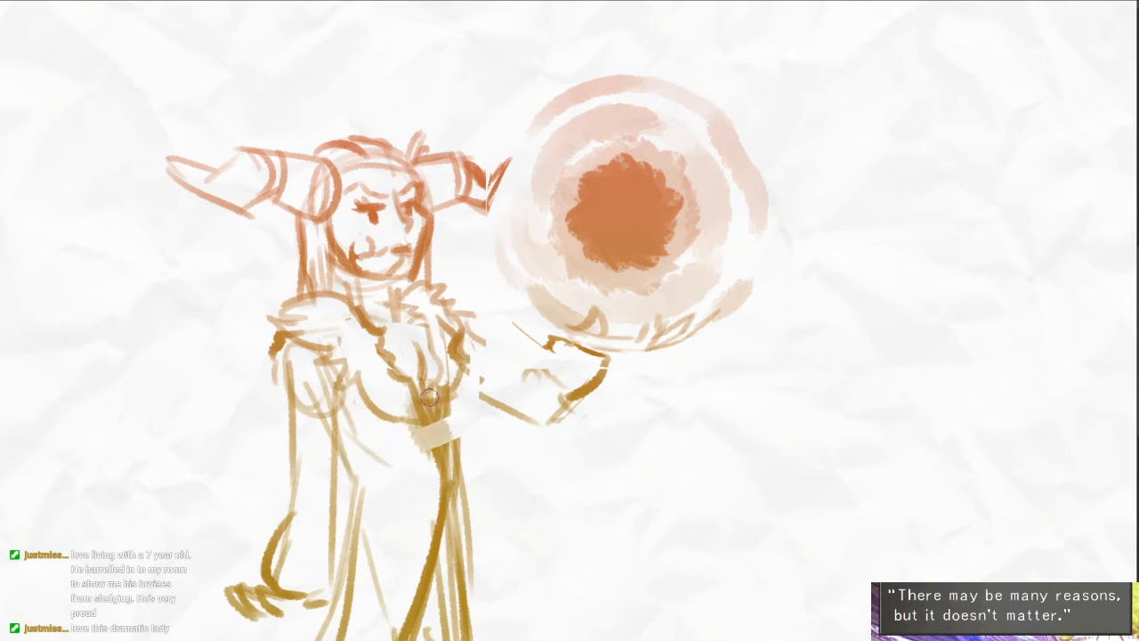
key("ctrl+z")
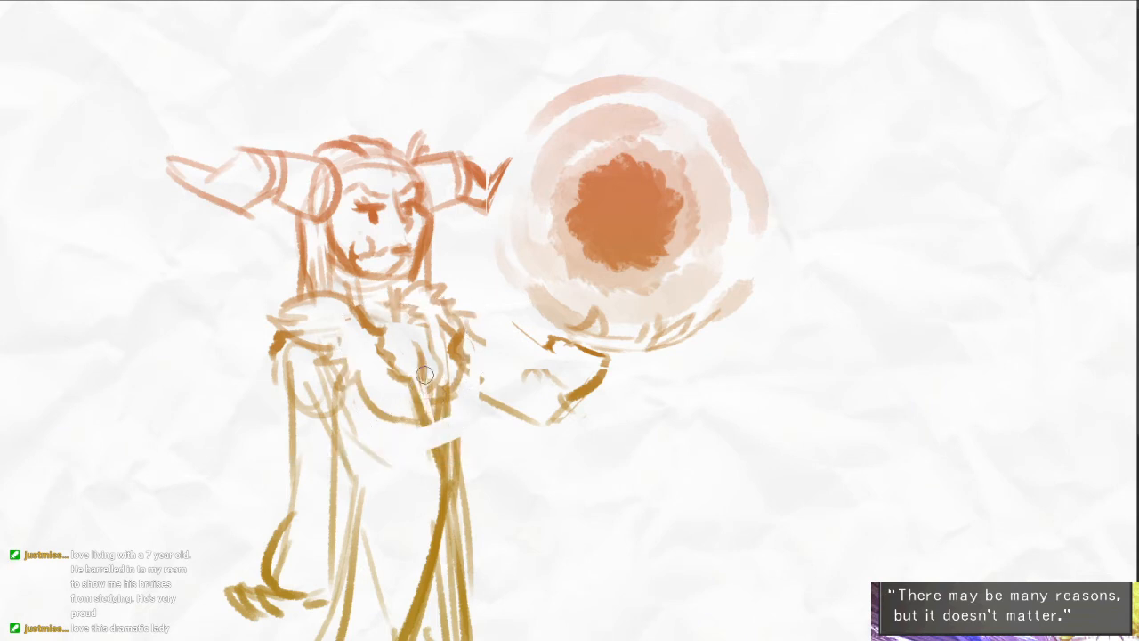
left_click_drag(425, 375, 431, 412)
key("e")
key("ctrl+z")
key("bracketleft")
key("bracketleft")
key("bracketleft")
key("bracketleft")
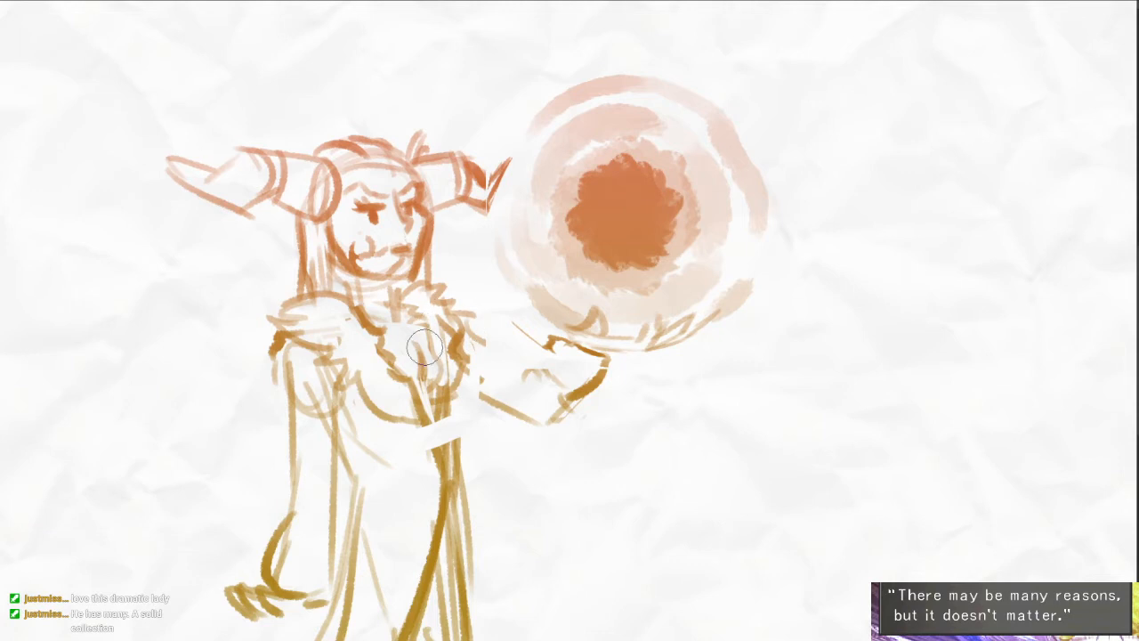
- Redraw the gown's front edges across the waist gap and add a short fold beside them
key("b")
left_click_drag(423, 363, 445, 484)
key("b")
left_click_drag(446, 383, 450, 499)
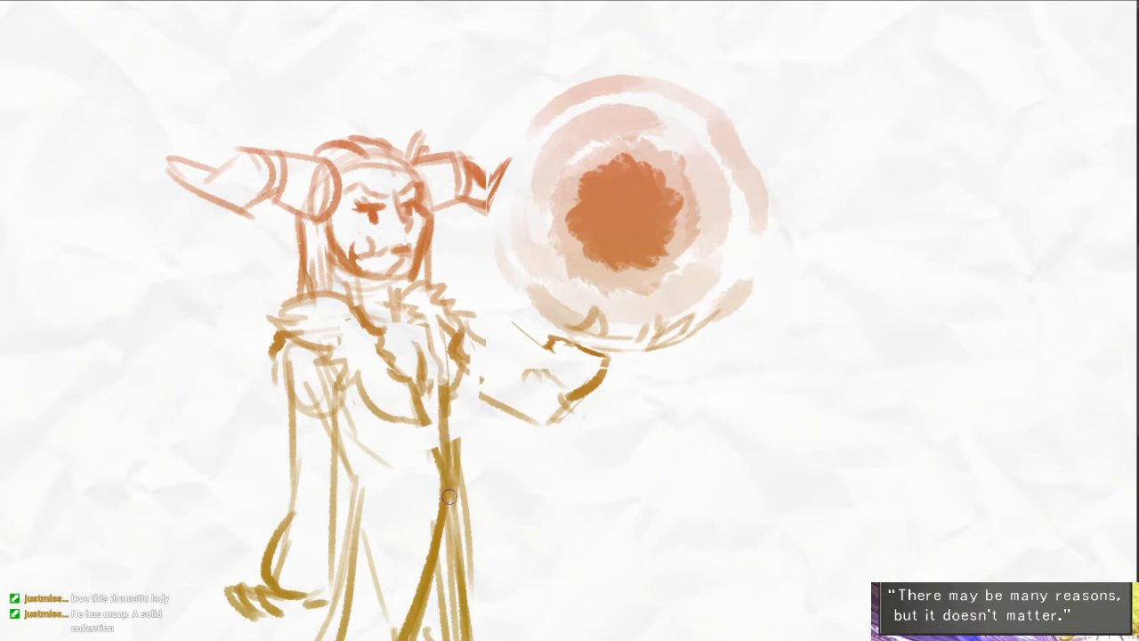
left_click_drag(420, 398, 441, 486)
left_click_drag(428, 445, 439, 488)
left_click_drag(444, 395, 455, 481)
key("b")
left_click_drag(409, 419, 423, 466)
left_click_drag(423, 478, 437, 481)
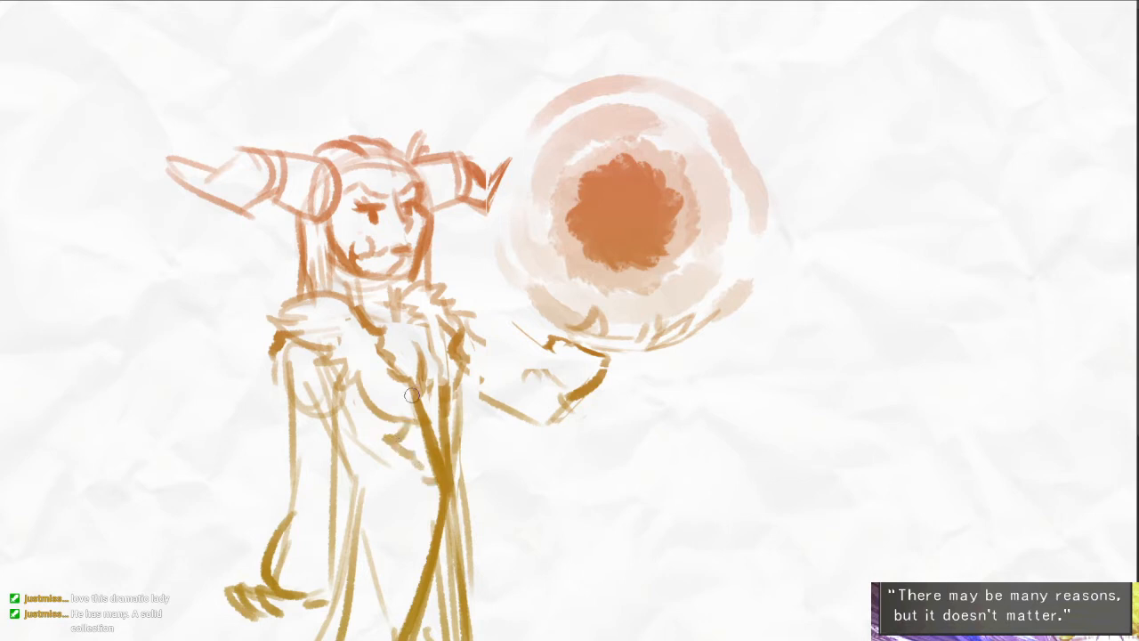
- Darken the gown's front edge below the bust and rework the short strokes under the fur collar
left_click_drag(412, 395, 436, 440)
key("e")
left_click_drag(410, 363, 416, 390)
key("b")
left_click_drag(415, 346, 427, 399)
mouse_move(428, 397)
left_mouse_down()
mouse_move(448, 389)
mouse_move(436, 388)
left_mouse_up()
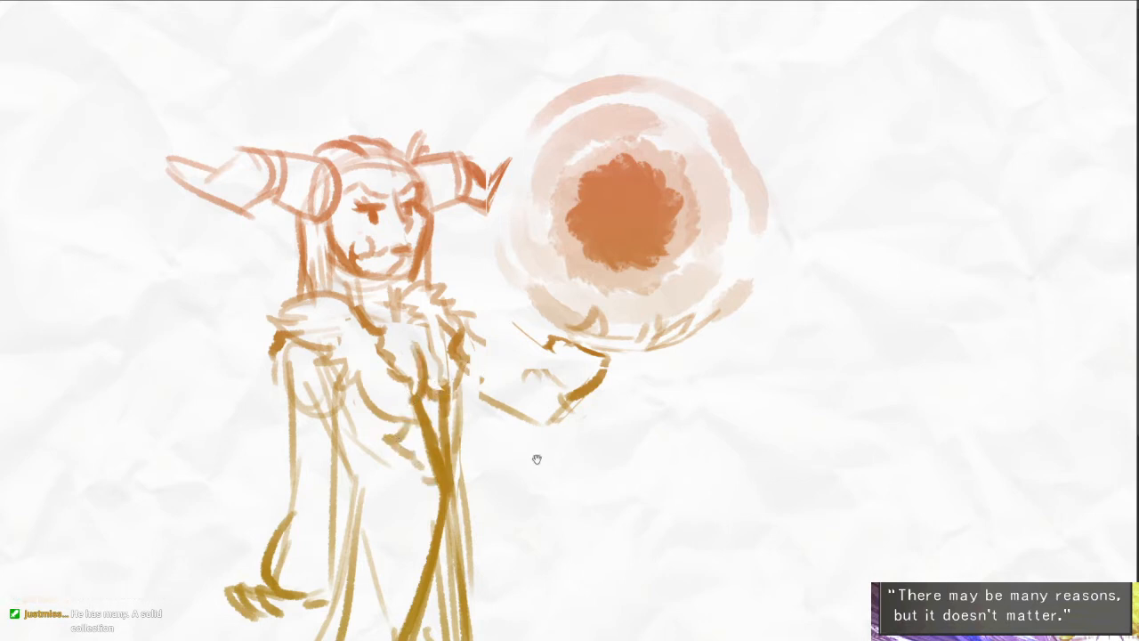
left_click_drag(536, 460, 467, 416)
left_click_drag(617, 430, 610, 406)
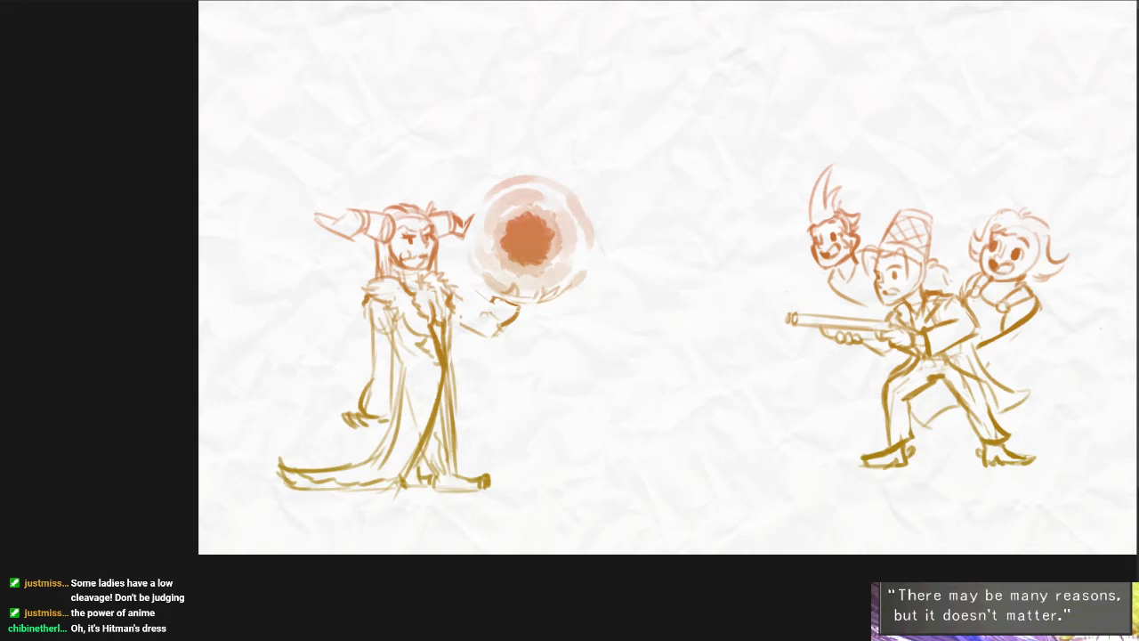
- Look back through the earlier comic sketches for the jagged-mouthed Klefki creature drawing
key("Delete")
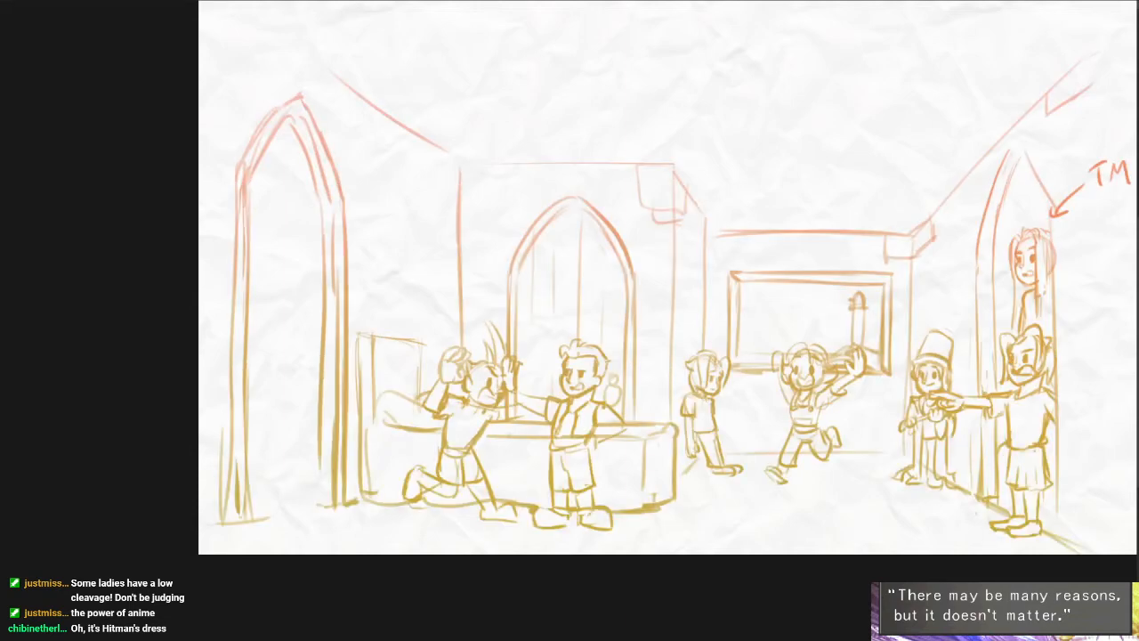
key("Delete")
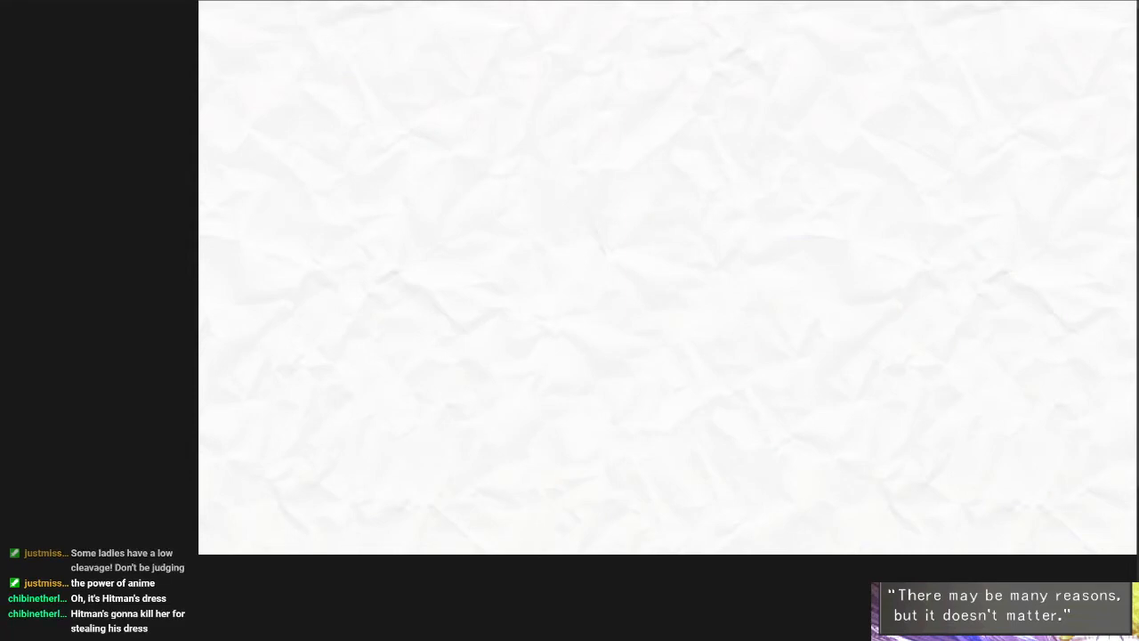
key("ctrl+v")
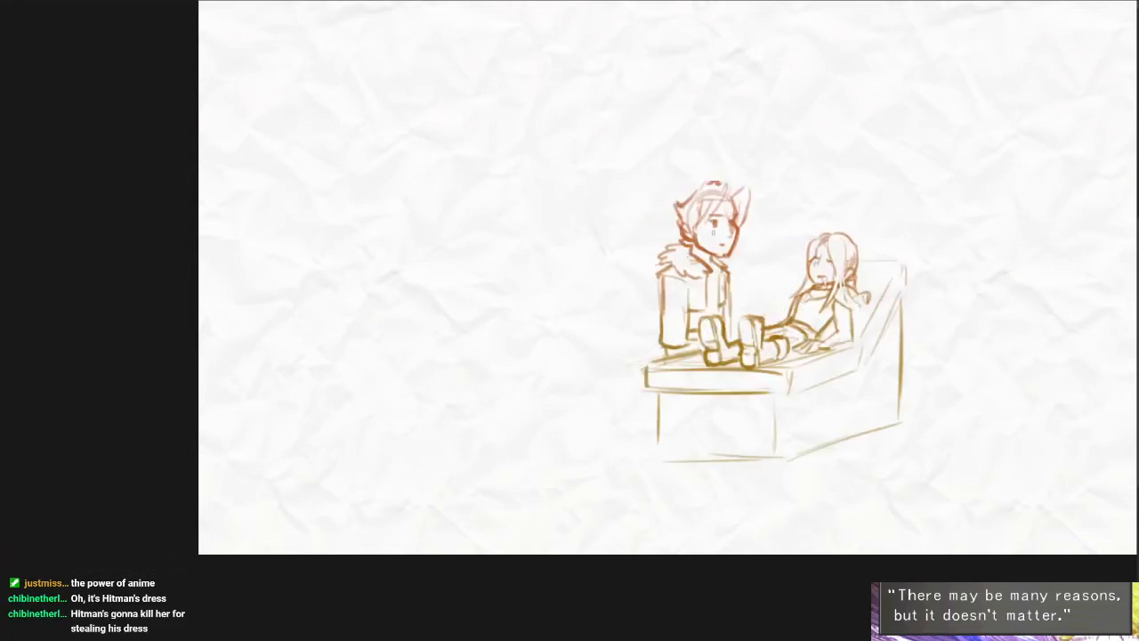
key("ctrl+z")
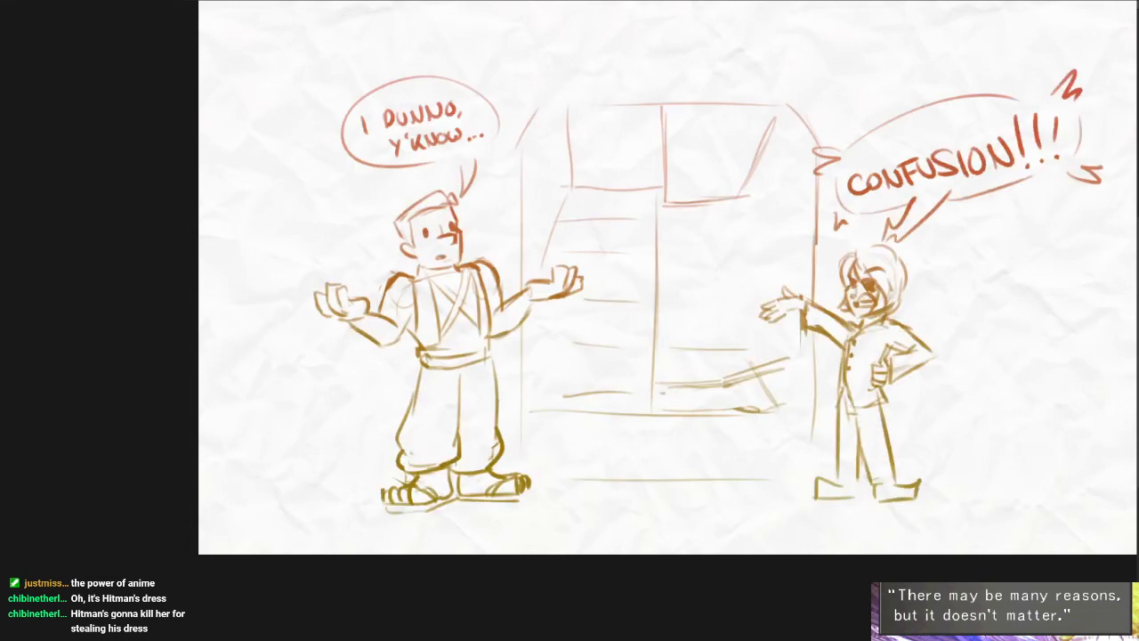
key("ctrl+z")
key("ctrl+z")
key("ctrl+y")
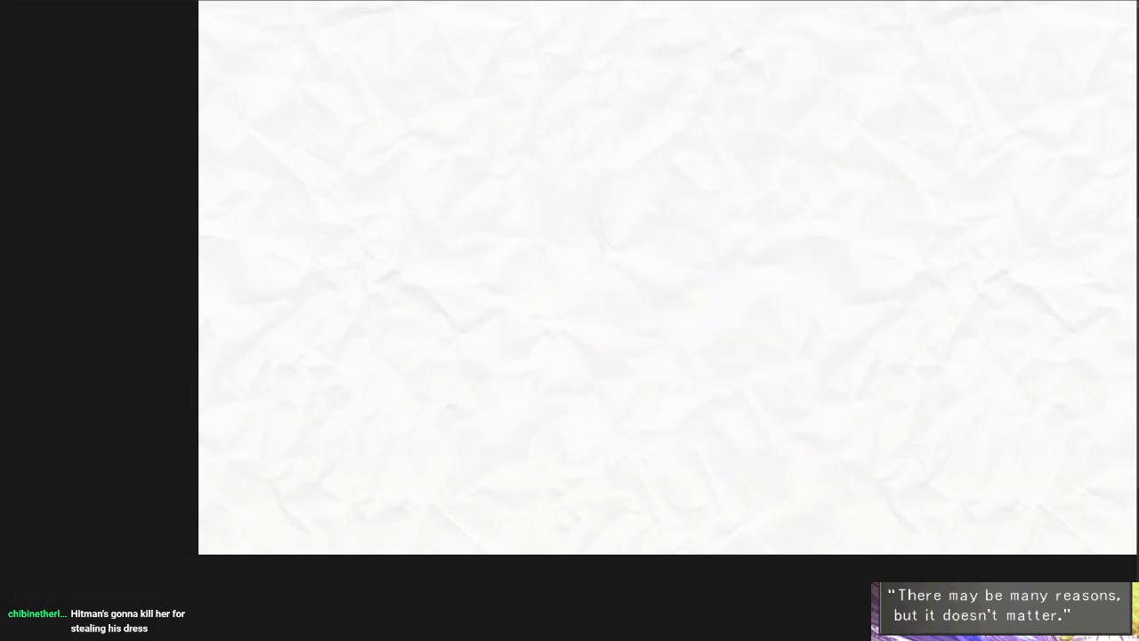
key("ctrl+y")
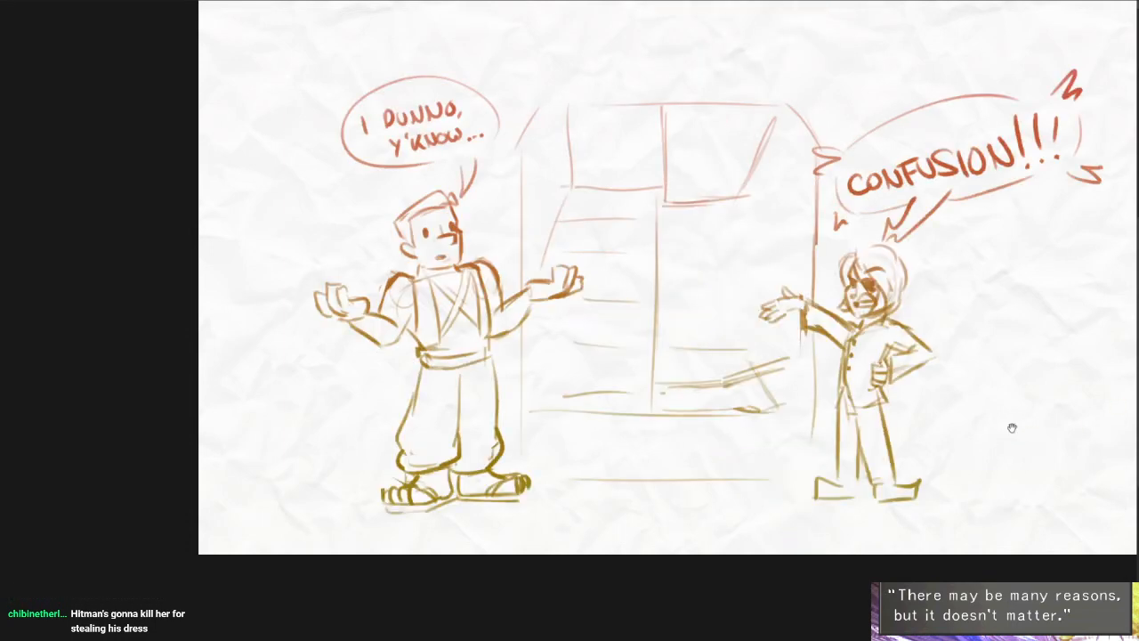
left_click_drag(1012, 427, 938, 463)
key("Delete")
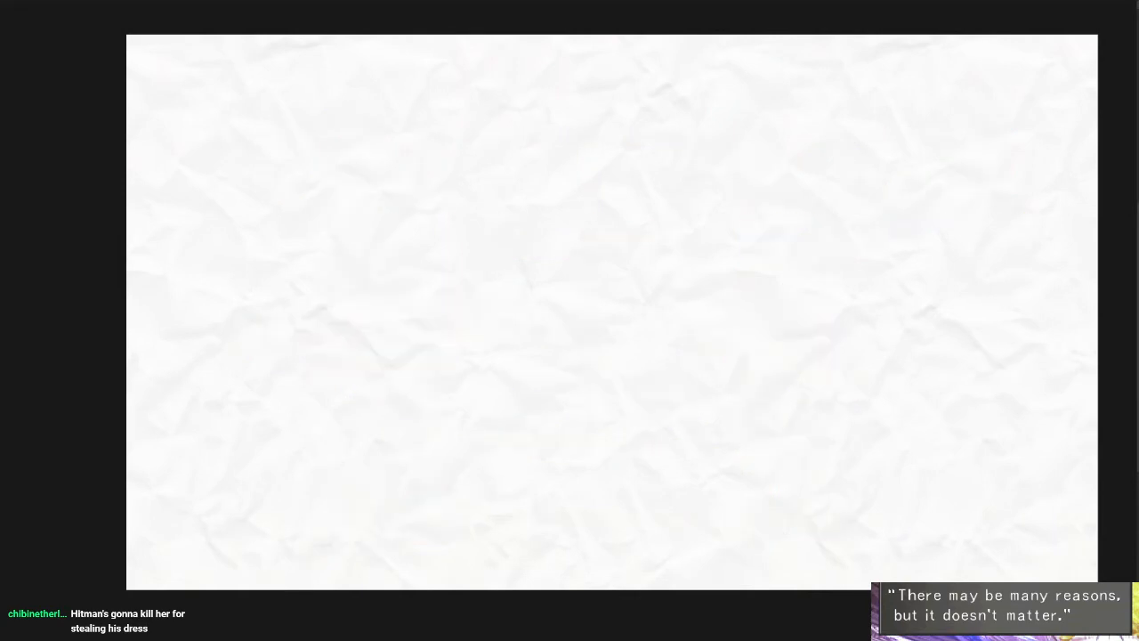
key("ctrl+z")
key("ctrl+z")
key("ctrl+z")
key("ctrl+z")
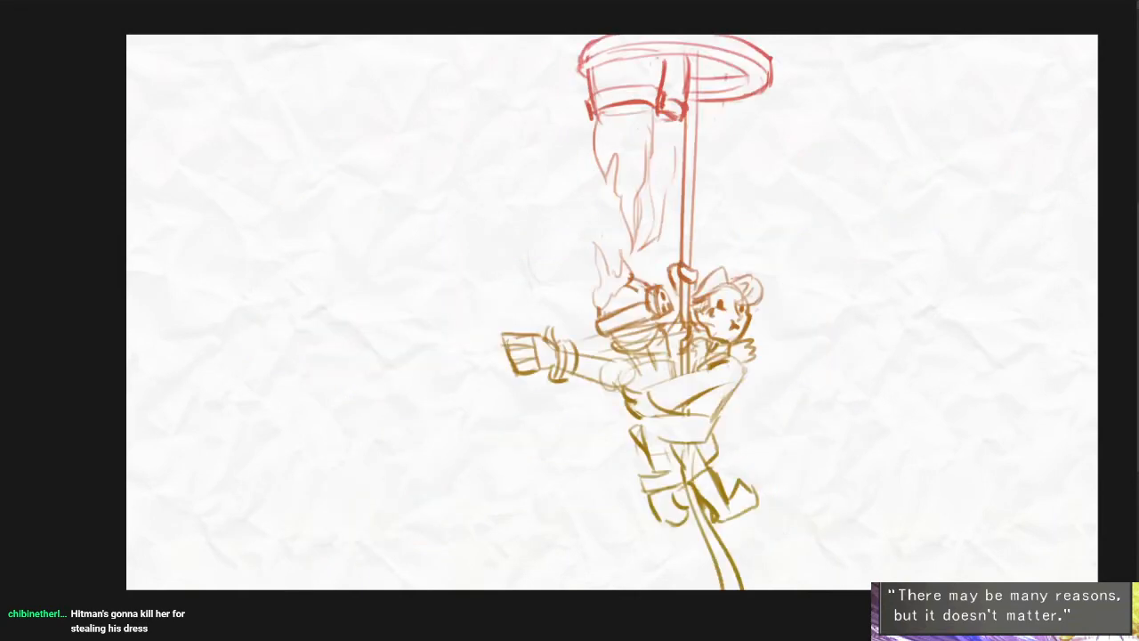
key("ctrl+z")
key("ctrl+z")
key("ctrl+z")
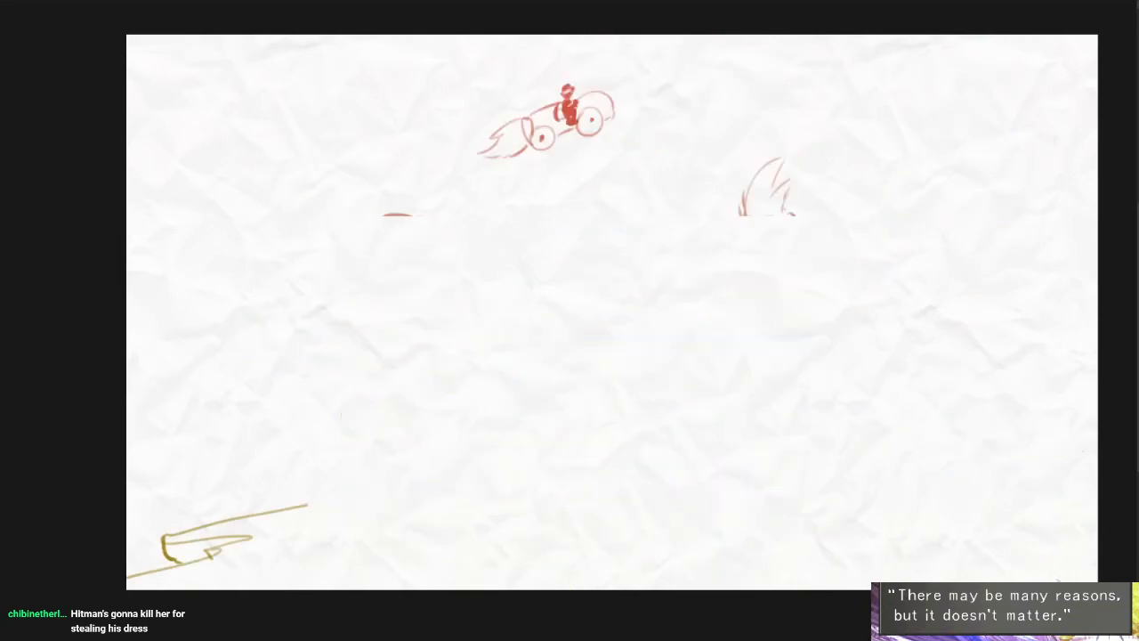
key("Delete")
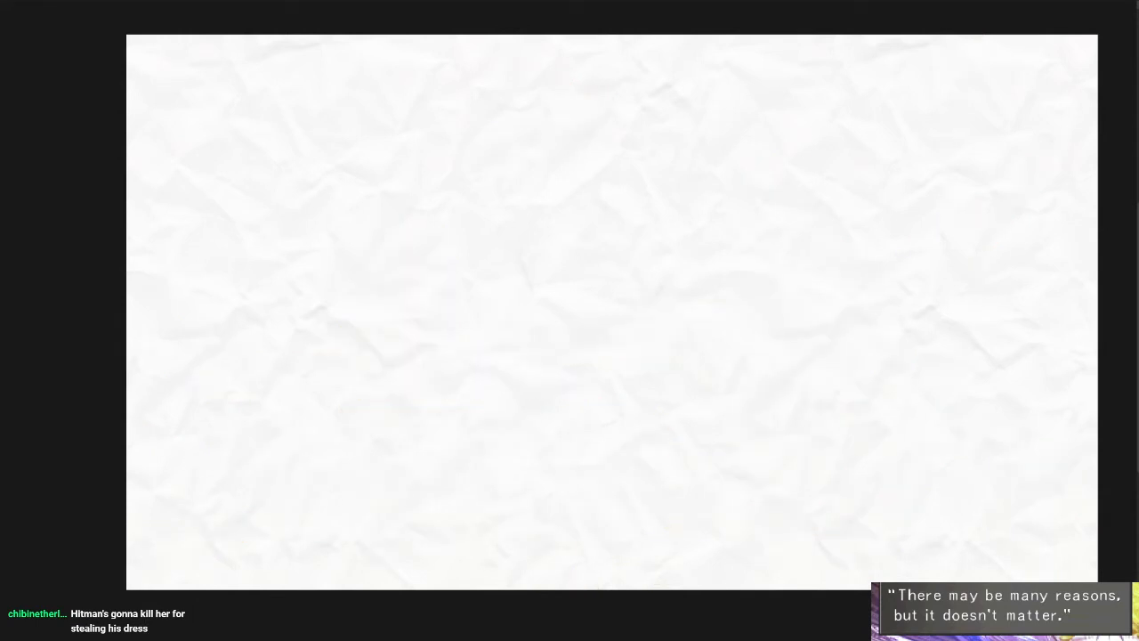
key("ctrl+z")
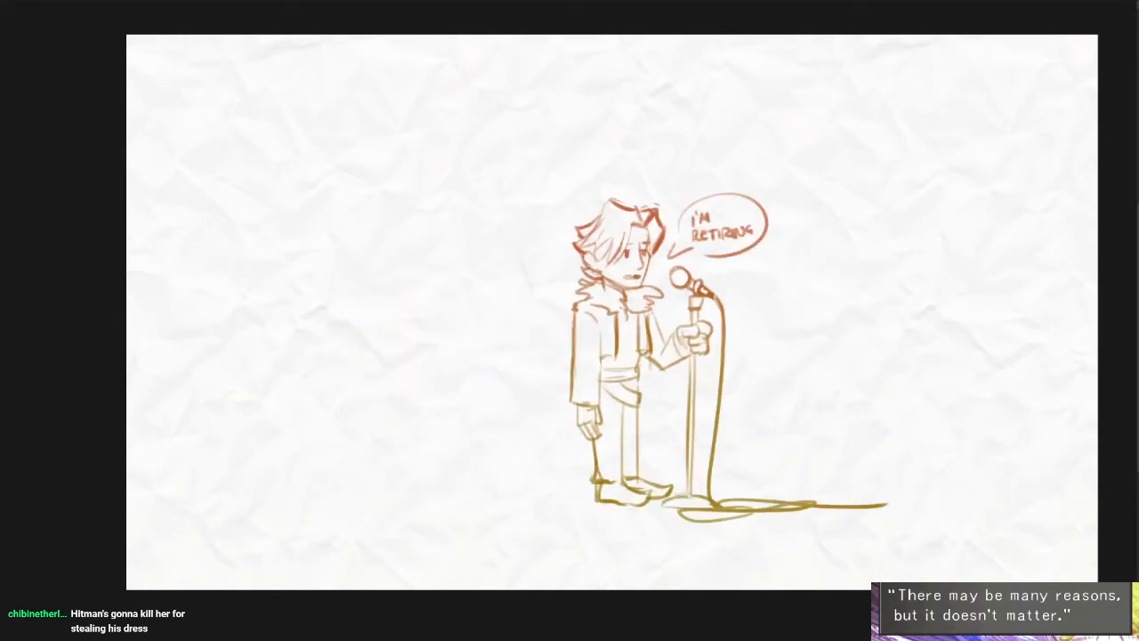
key("ctrl+z")
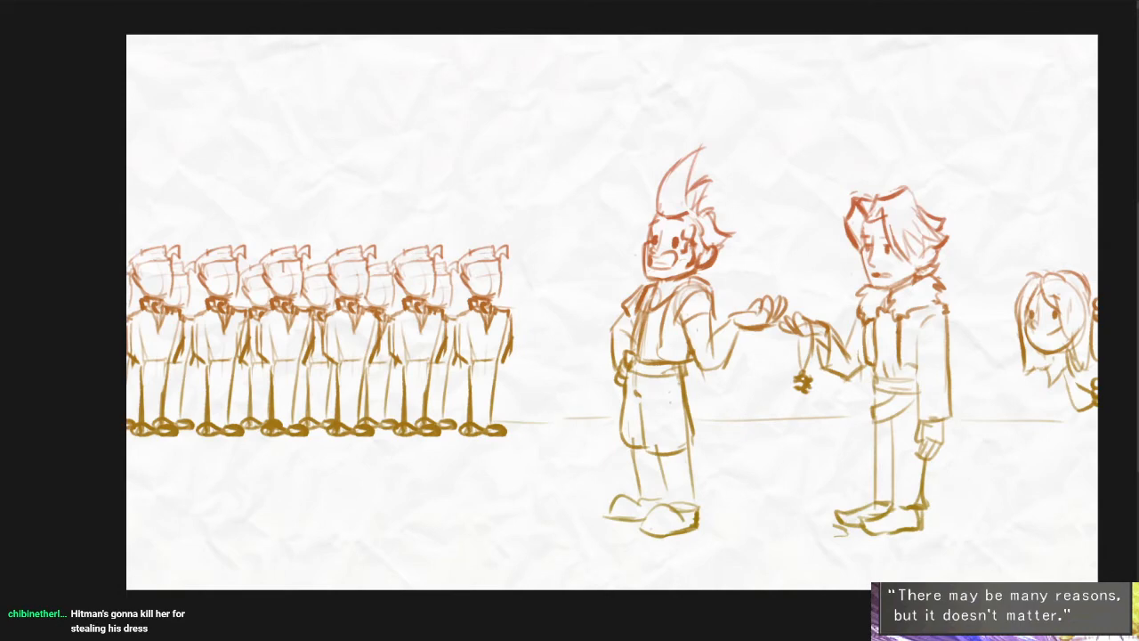
key("ctrl+z")
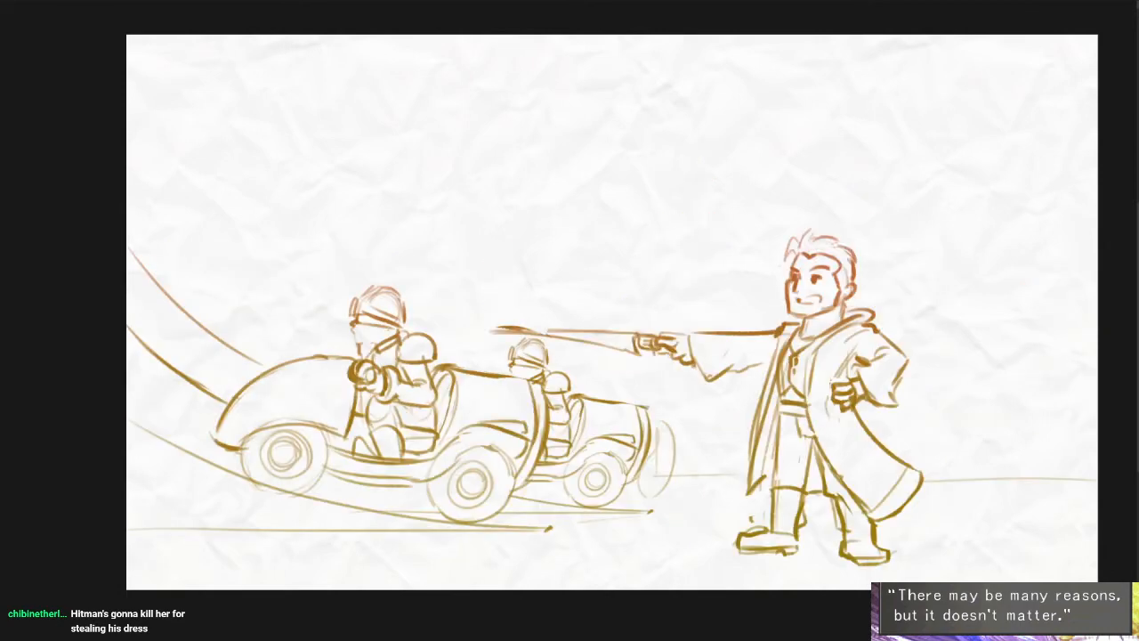
key("Right")
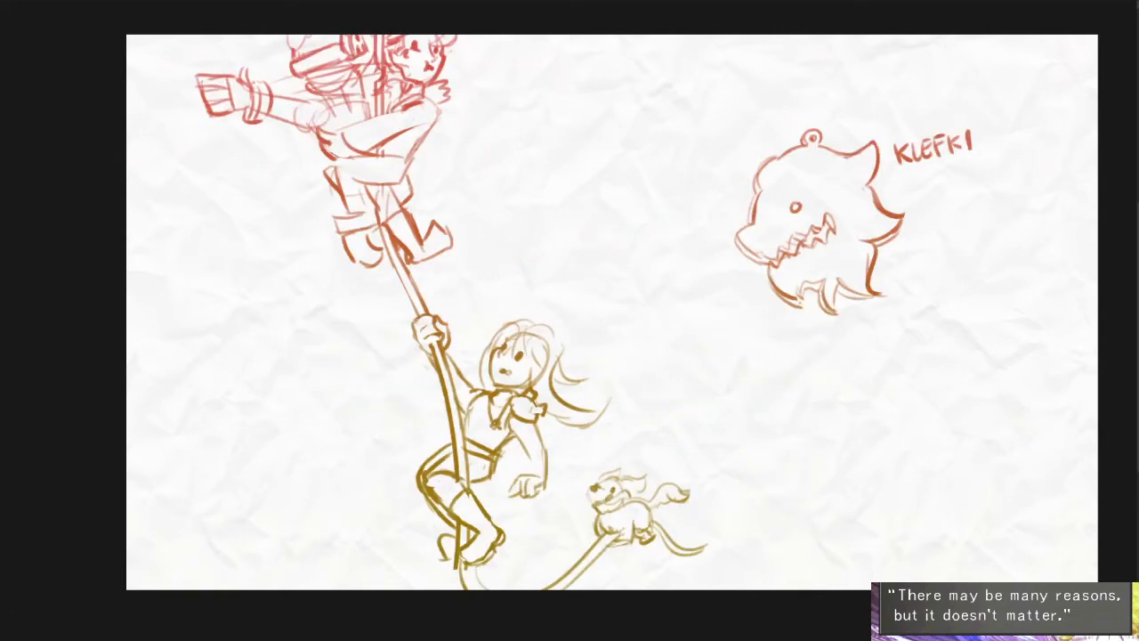
- Bring the lassoed Klefki creature and its label into the orb scene, placed between the gowned figure and the rifle group
mouse_move(988, 245)
left_mouse_down()
mouse_move(1023, 107)
mouse_move(934, 294)
left_mouse_up()
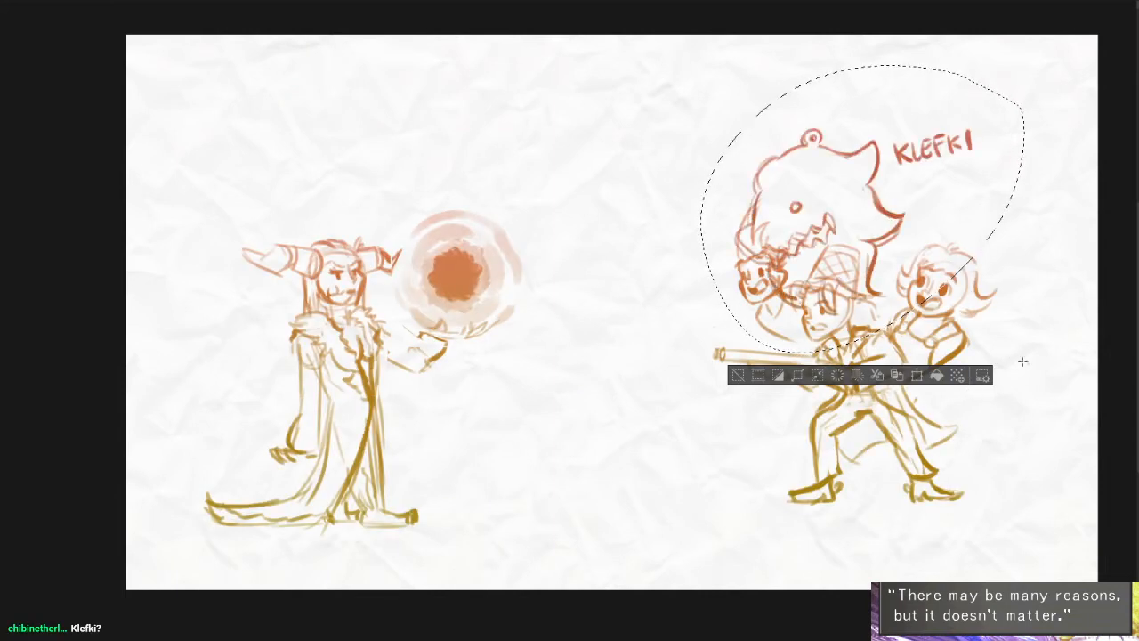
left_click_drag(1062, 364, 871, 314)
key("ctrl+d")
left_click_drag(1041, 439, 1021, 435)
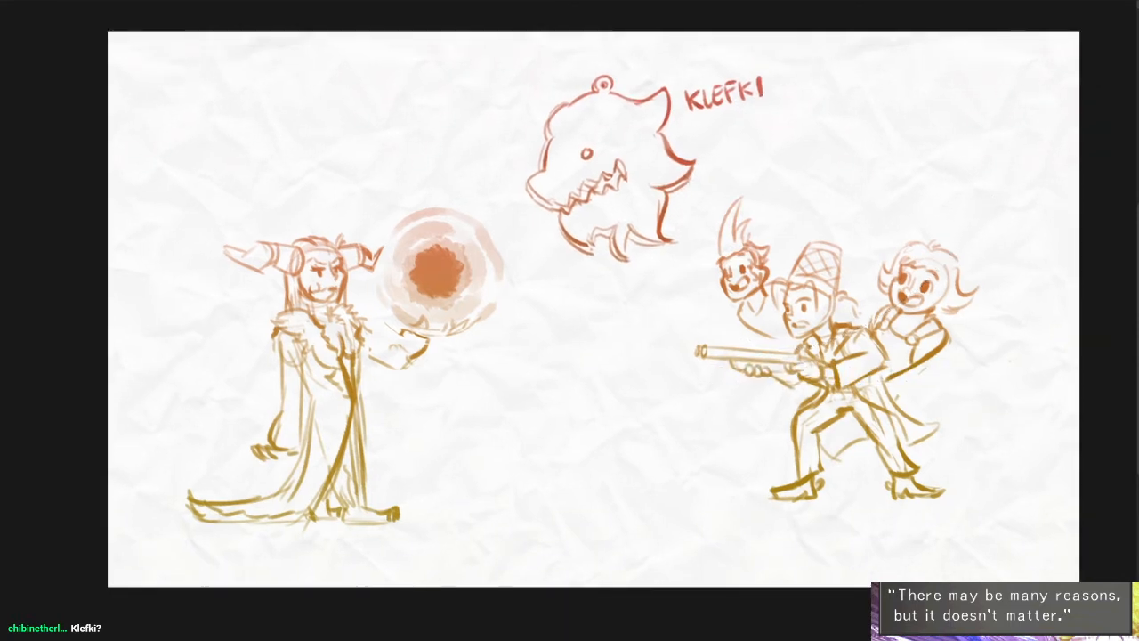
- Scale down the rifle-aiming character and both companions together and move them toward the canvas's lower right corner
left_click_drag(659, 147, 1020, 554)
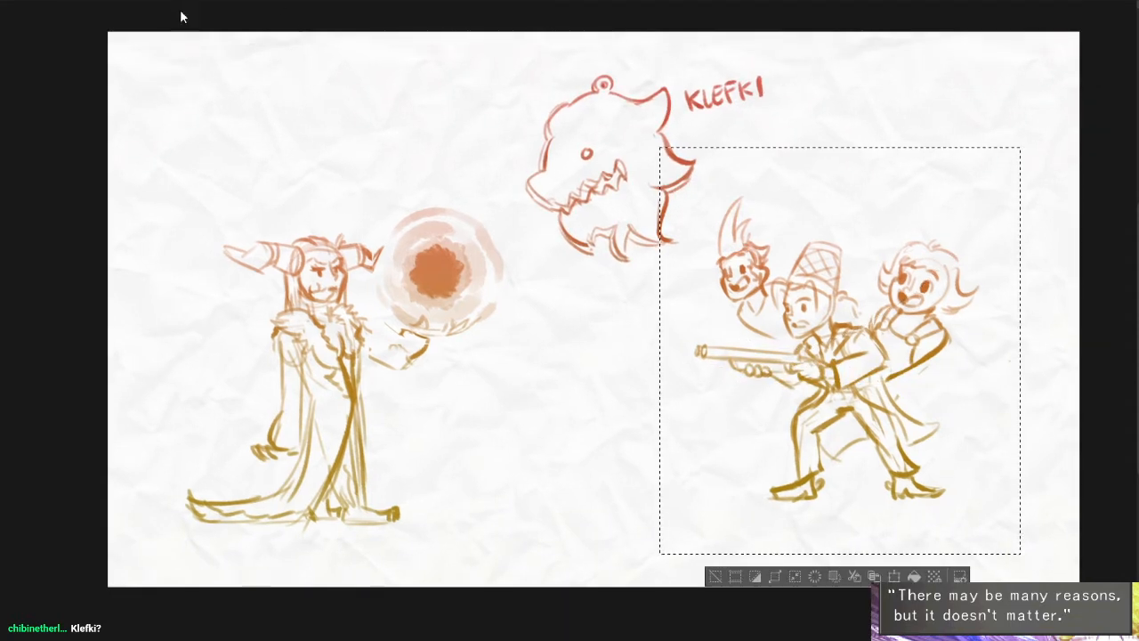
key("ctrl+t")
left_click_drag(930, 374, 957, 420)
left_click_drag(1044, 191, 996, 245)
left_click_drag(960, 332, 996, 352)
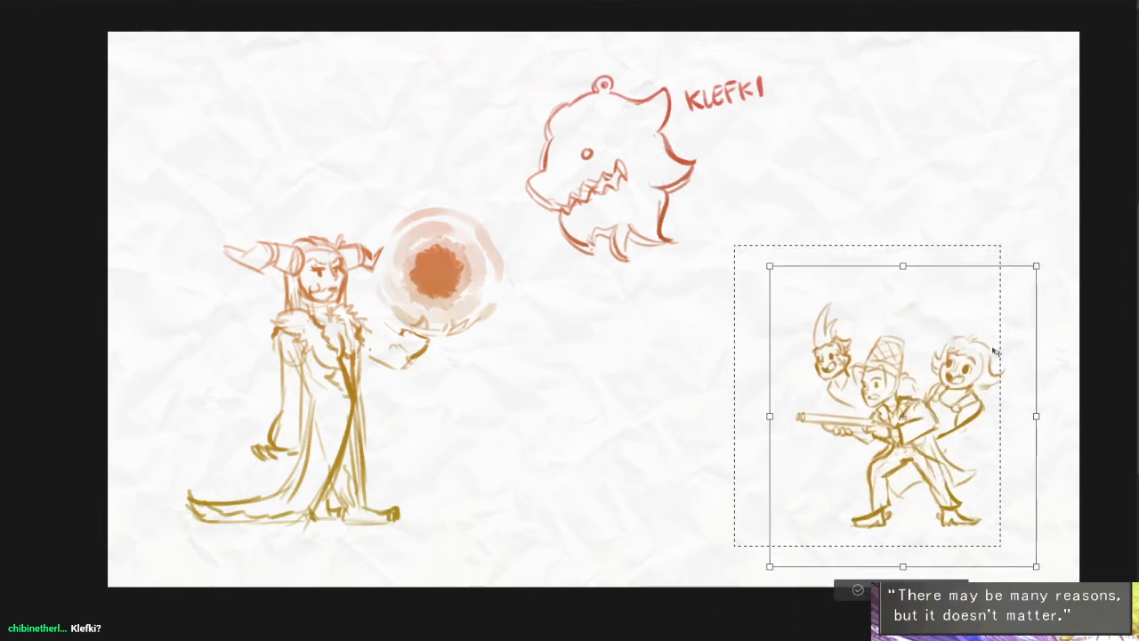
key("Return")
key("ctrl+d")
left_click_drag(756, 406, 779, 406)
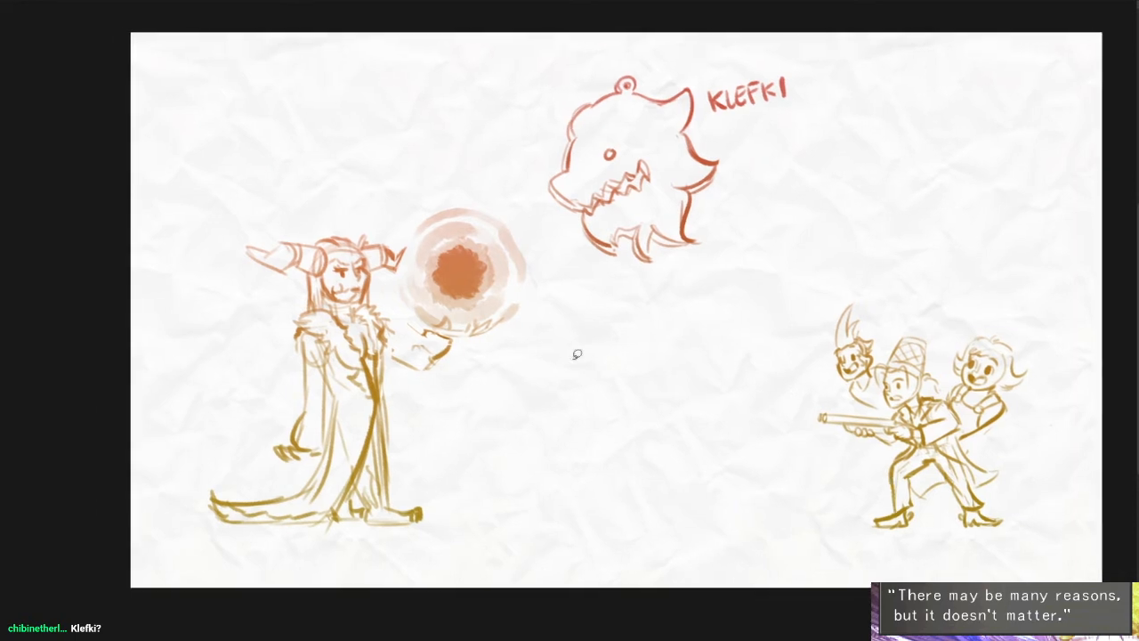
- Lasso the gowned figure with its orb, scale it down and shift it lower on the canvas
mouse_move(522, 176)
left_mouse_down()
mouse_move(531, 472)
mouse_move(279, 163)
mouse_move(346, 145)
left_mouse_up()
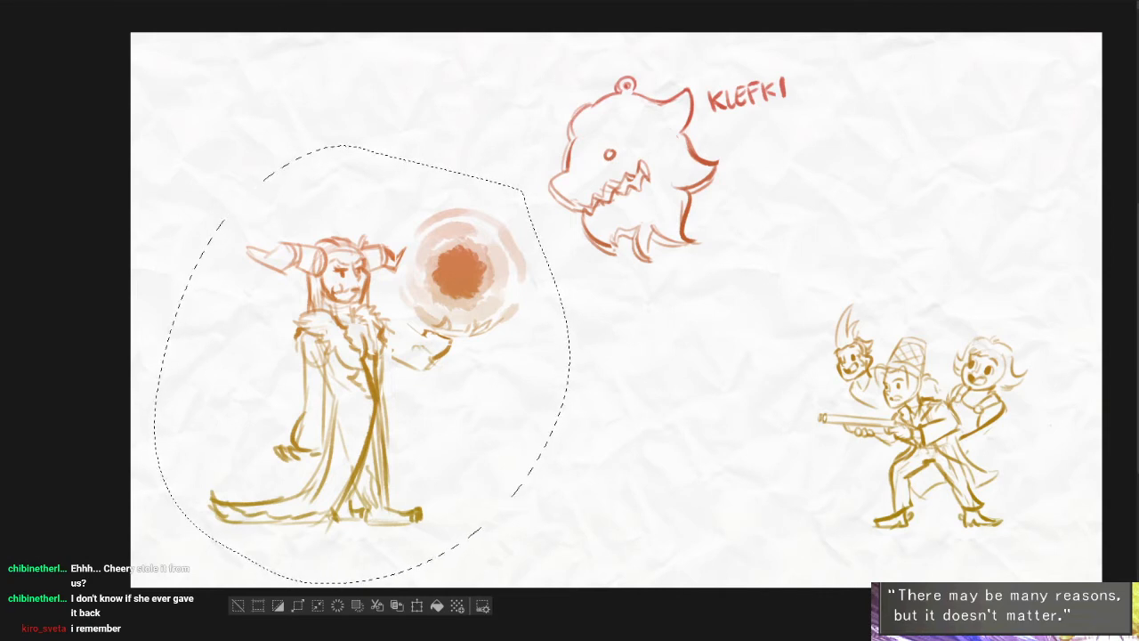
key("ctrl+t")
left_click(686, 213)
key("ctrl+t")
left_click_drag(570, 146, 526, 193)
left_click_drag(466, 410, 464, 456)
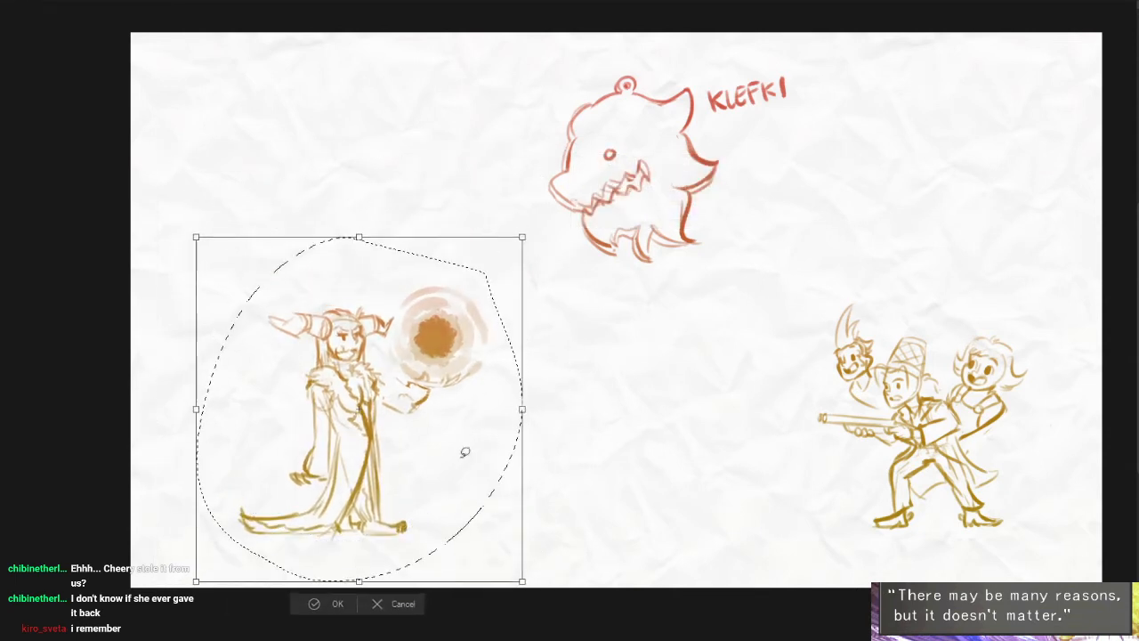
key("Return")
- Clear the gowned figure and its orb from the scene, and move the Klefki drawing above the rifle-aiming group
key("Delete")
key("ctrl+z")
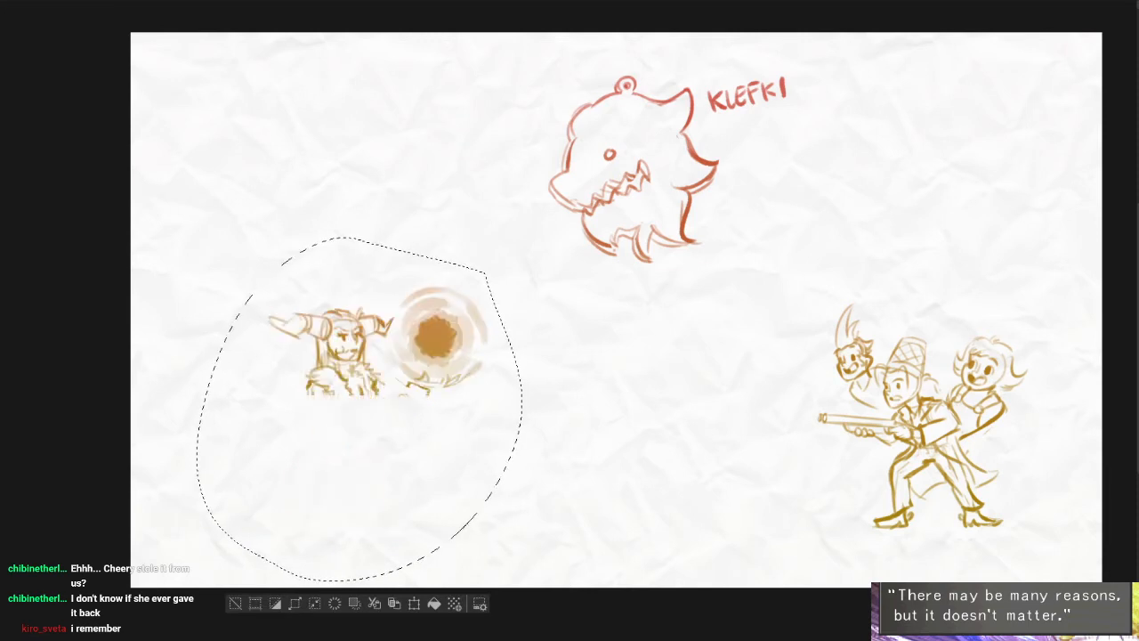
key("Delete")
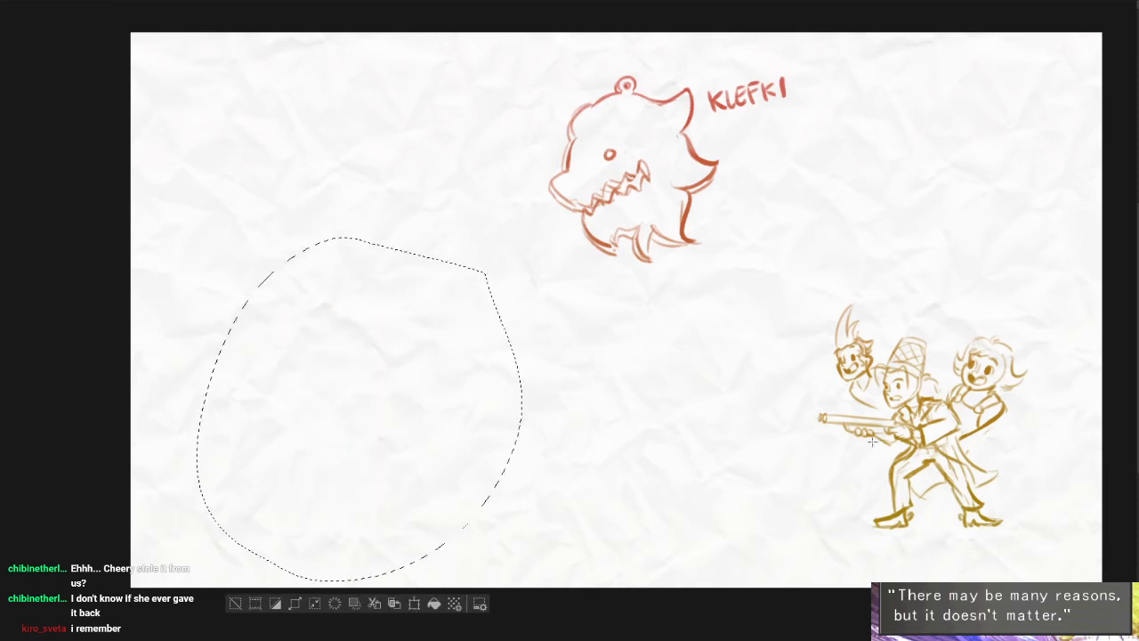
key("ctrl+d")
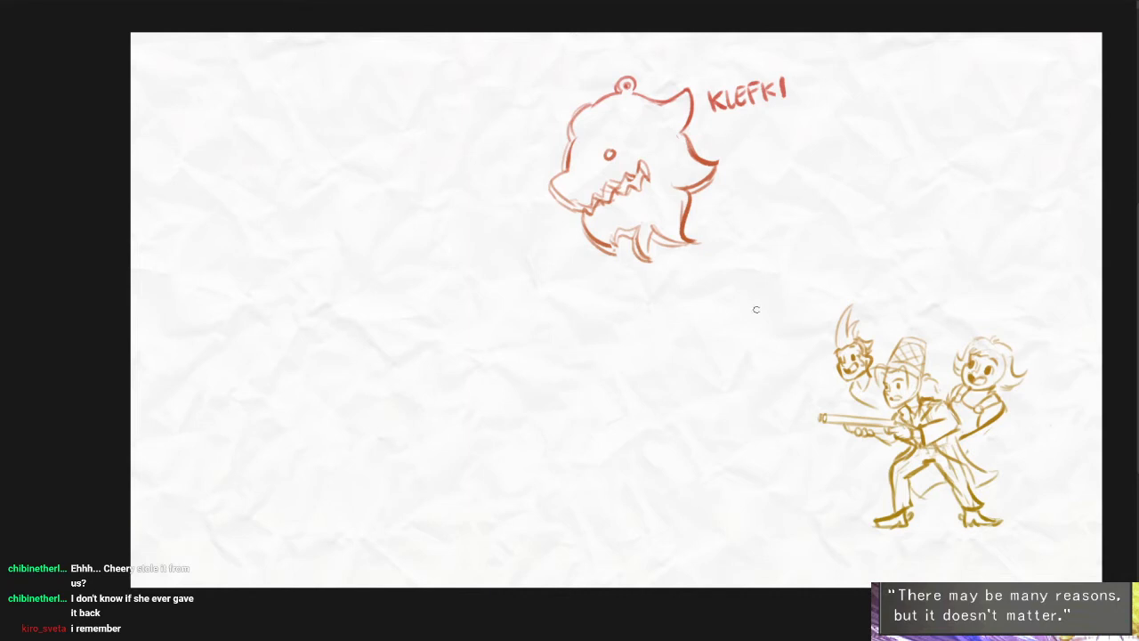
left_click_drag(928, 336, 1111, 332)
left_click_drag(356, 297, 366, 282)
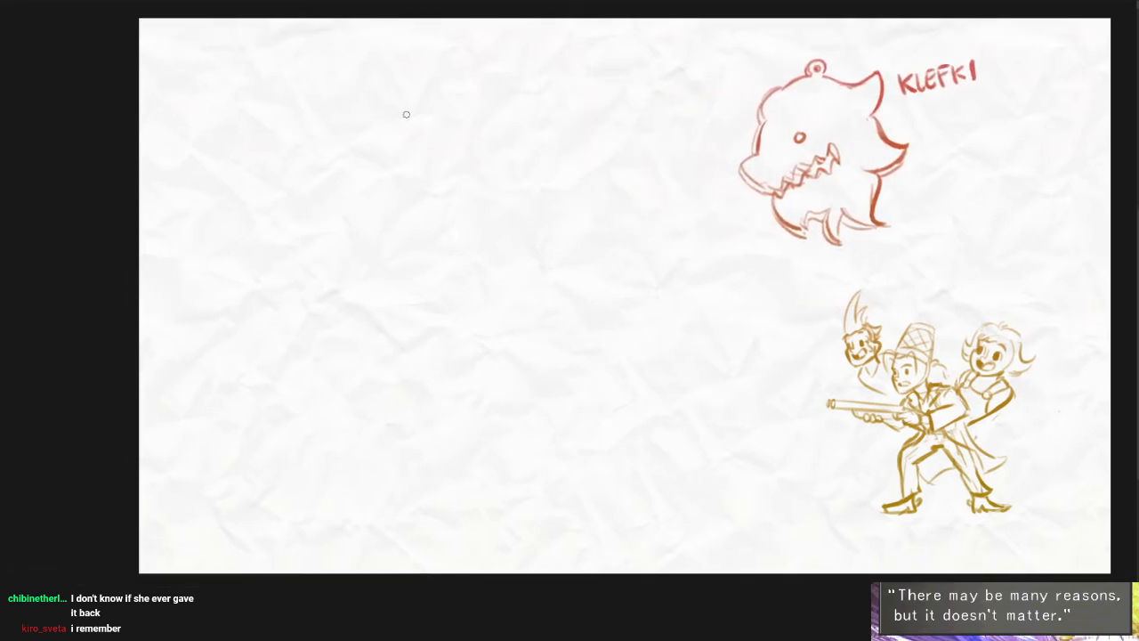
- Sketch a rough double-lined circle in the empty upper left of the canvas, with a small dot inside it
mouse_move(322, 177)
left_mouse_down()
mouse_move(373, 68)
mouse_move(318, 149)
left_mouse_up()
scroll(433, 292, "up", 1)
left_click_drag(431, 266, 447, 356)
scroll(434, 292, "up", 1)
key("ctrl+z")
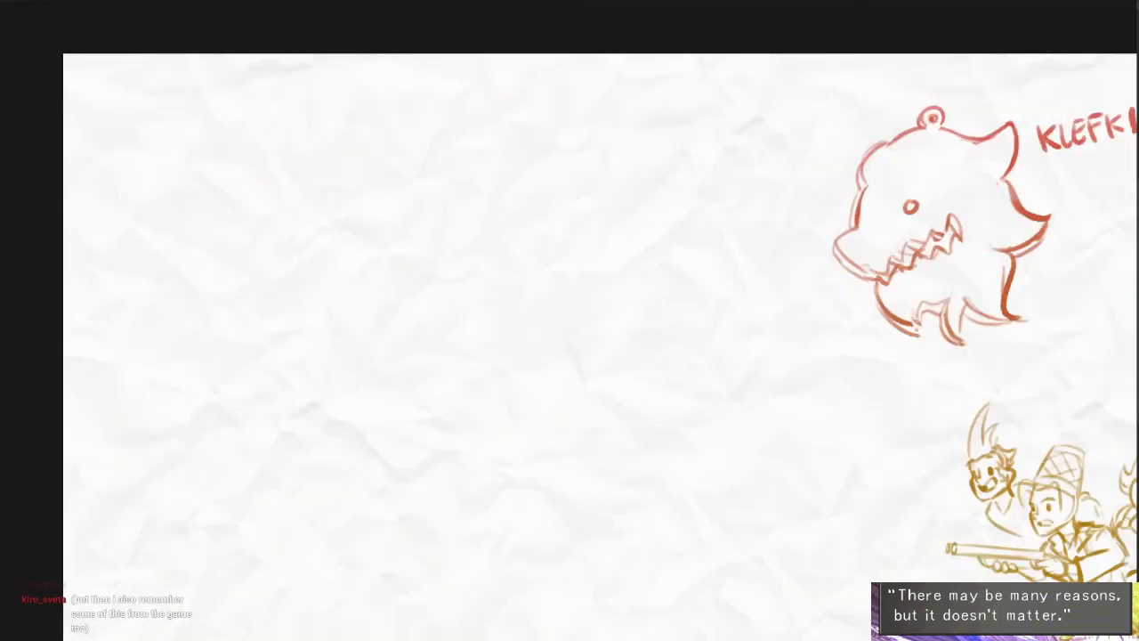
mouse_move(334, 158)
left_mouse_down()
mouse_move(385, 122)
mouse_move(374, 233)
left_mouse_up()
left_click_drag(404, 286, 409, 242)
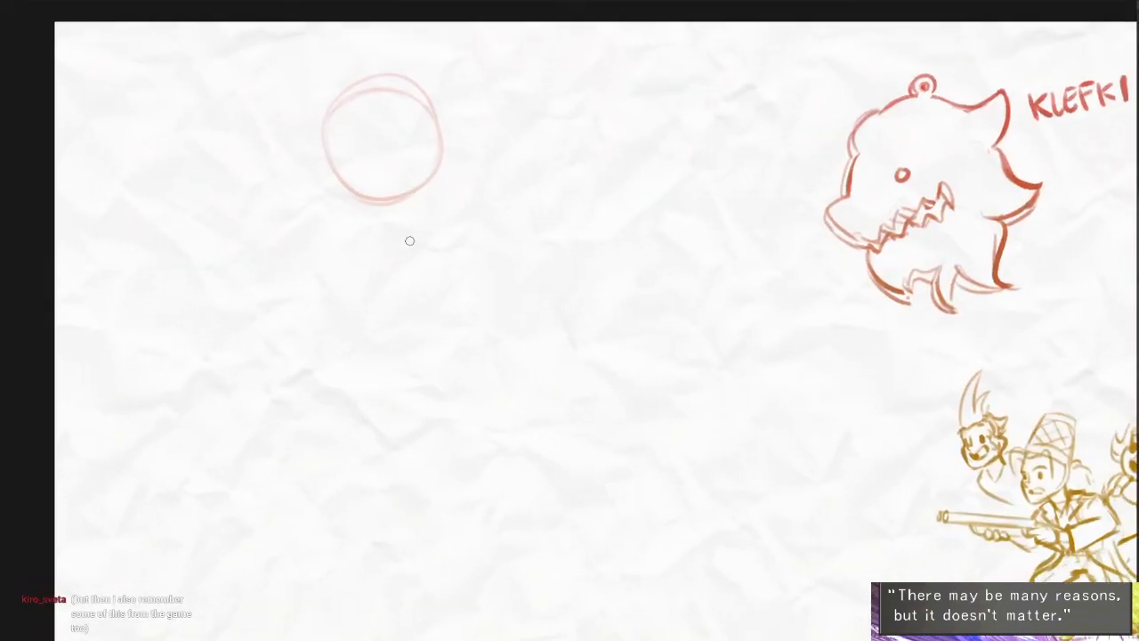
left_click(345, 116)
left_click_drag(397, 199, 382, 238)
scroll(382, 238, "up", 1)
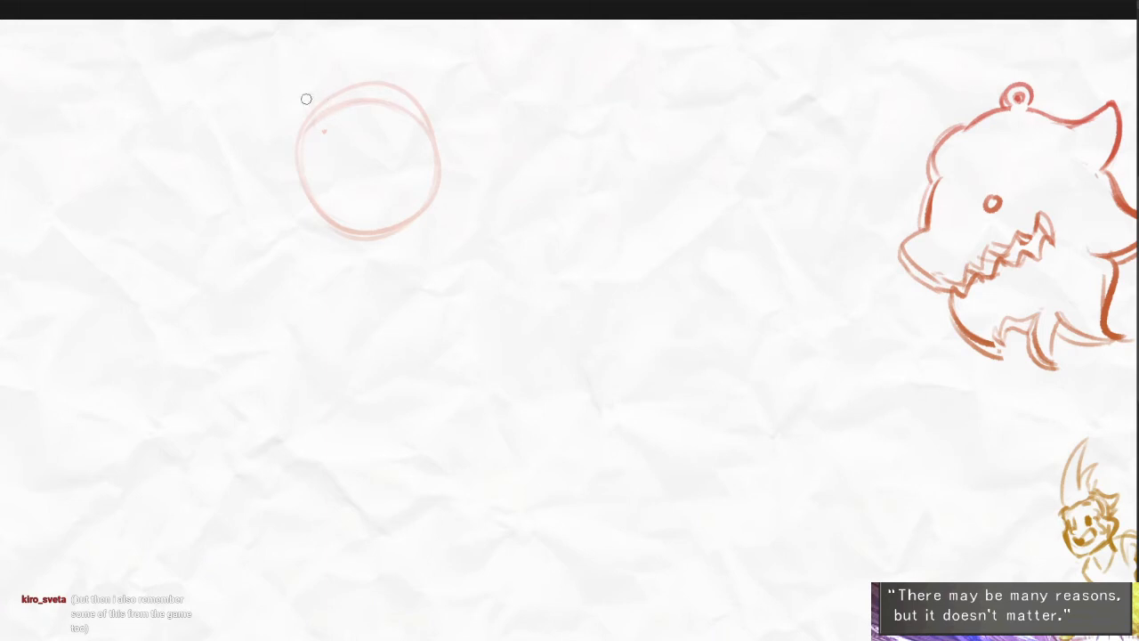
- Sketch a curved, pointed tuft sweeping out from the circle's upper left edge and rework its lower strokes
mouse_move(319, 102)
left_mouse_down()
mouse_move(270, 117)
mouse_move(241, 143)
mouse_move(297, 185)
left_mouse_up()
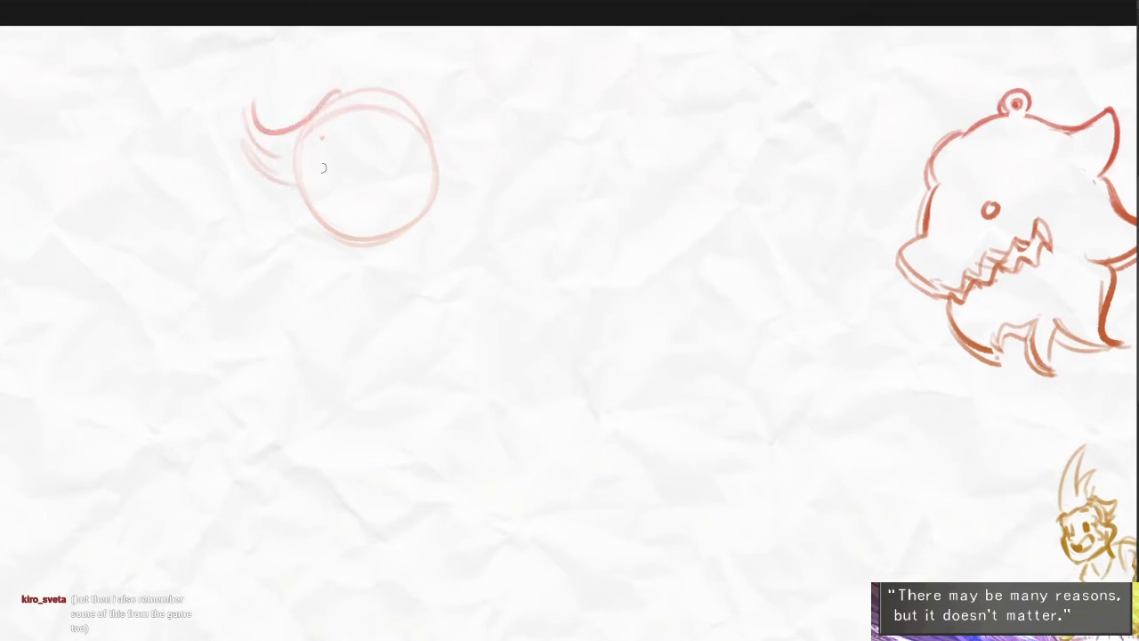
key("ctrl+z")
left_click_drag(257, 119, 269, 165)
- Circle the small detail beside the astronaut's mouth in the earlier space sketch, undo the marks and return to the Klefki scene
key("Delete")
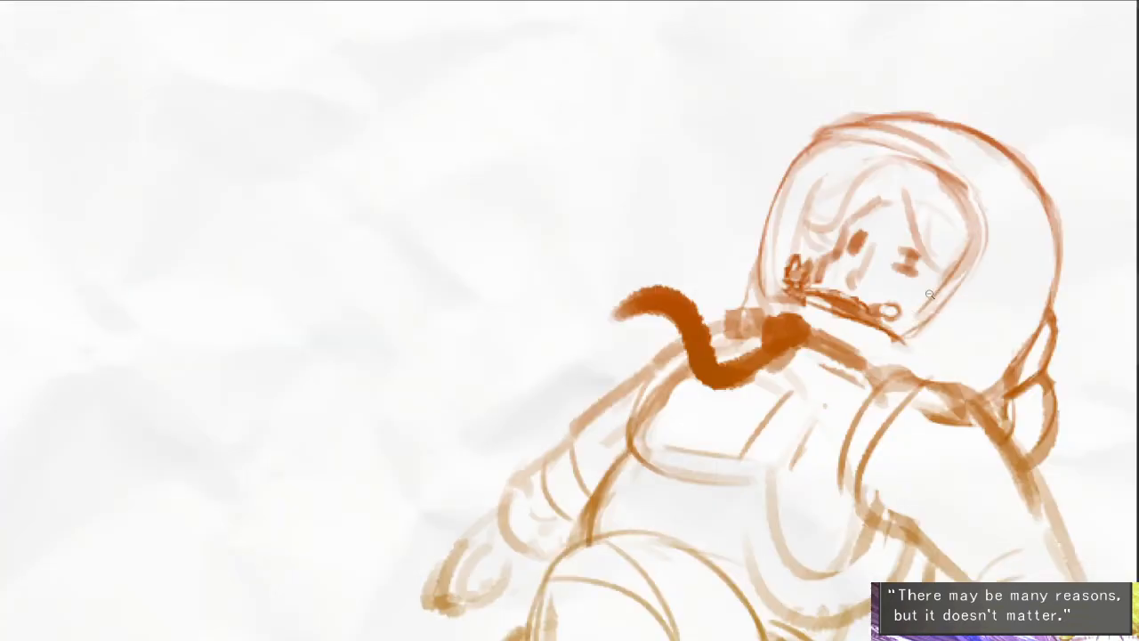
left_click_drag(925, 366, 839, 372)
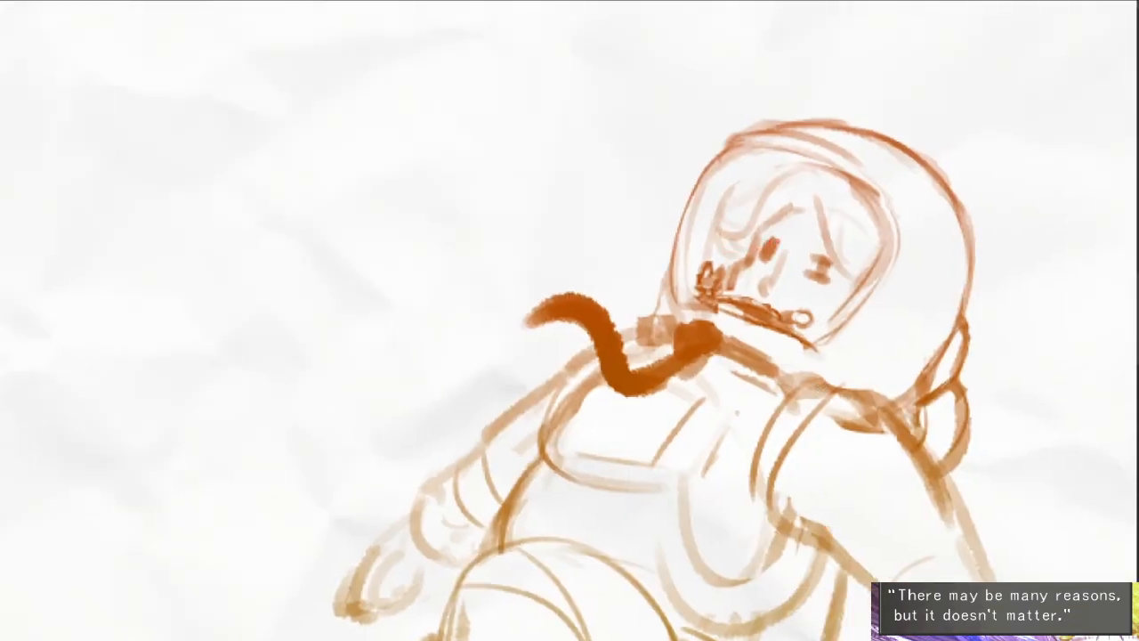
mouse_move(717, 267)
left_mouse_down()
mouse_move(694, 272)
mouse_move(729, 254)
mouse_move(691, 264)
left_mouse_up()
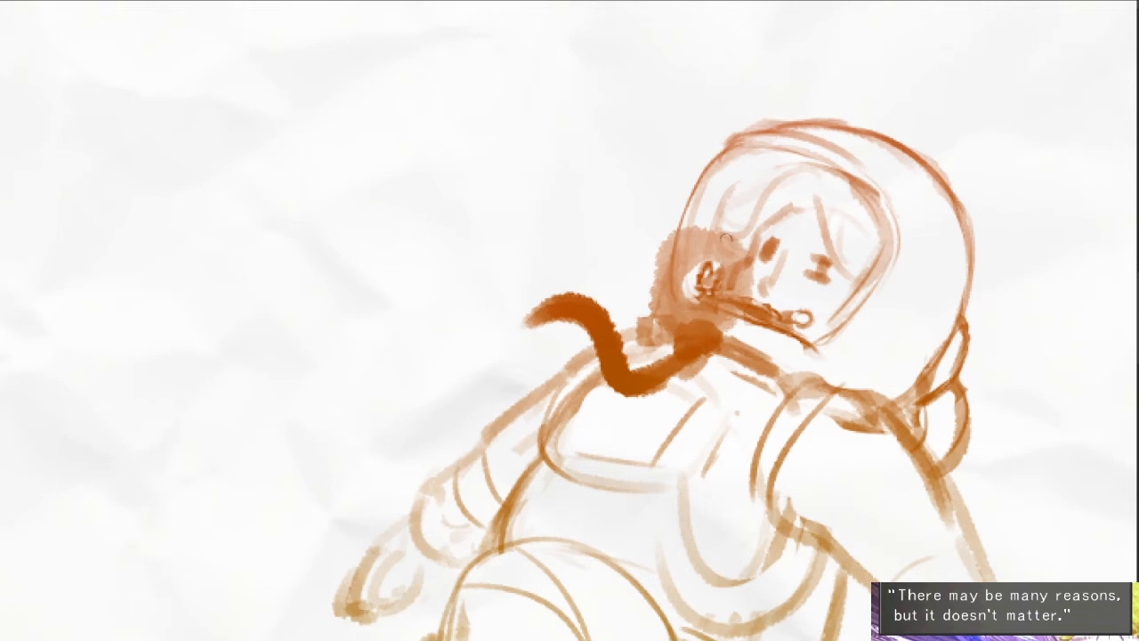
key("ctrl+z")
mouse_move(730, 253)
left_mouse_down()
mouse_move(670, 258)
mouse_move(688, 238)
left_mouse_up()
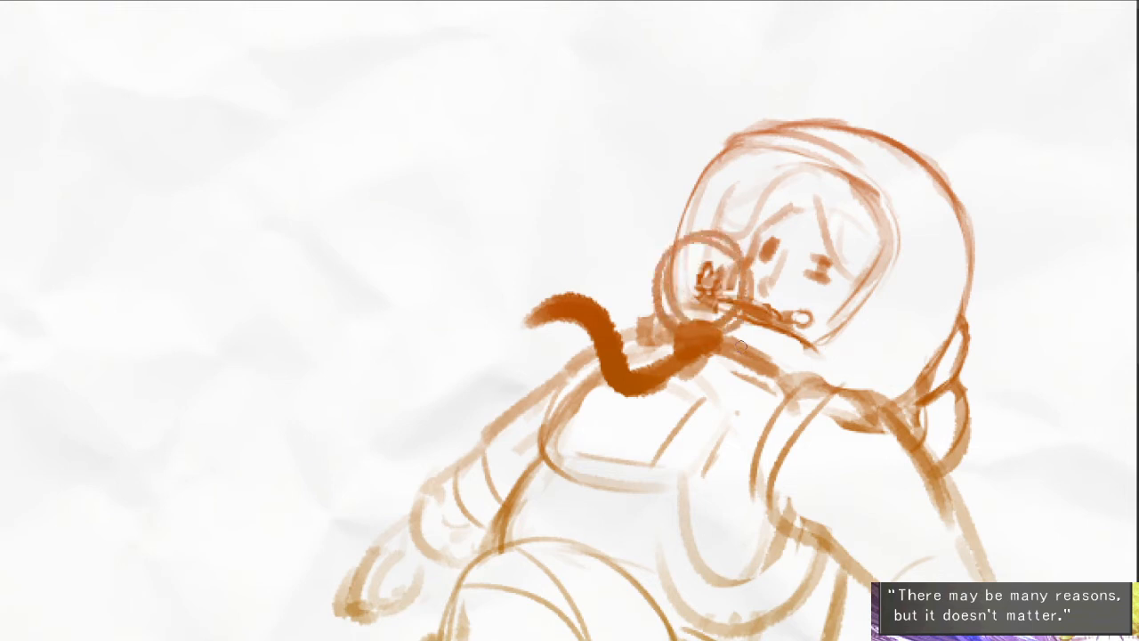
key("ctrl+z")
mouse_move(876, 338)
left_mouse_down()
mouse_move(932, 308)
mouse_move(766, 377)
left_mouse_up()
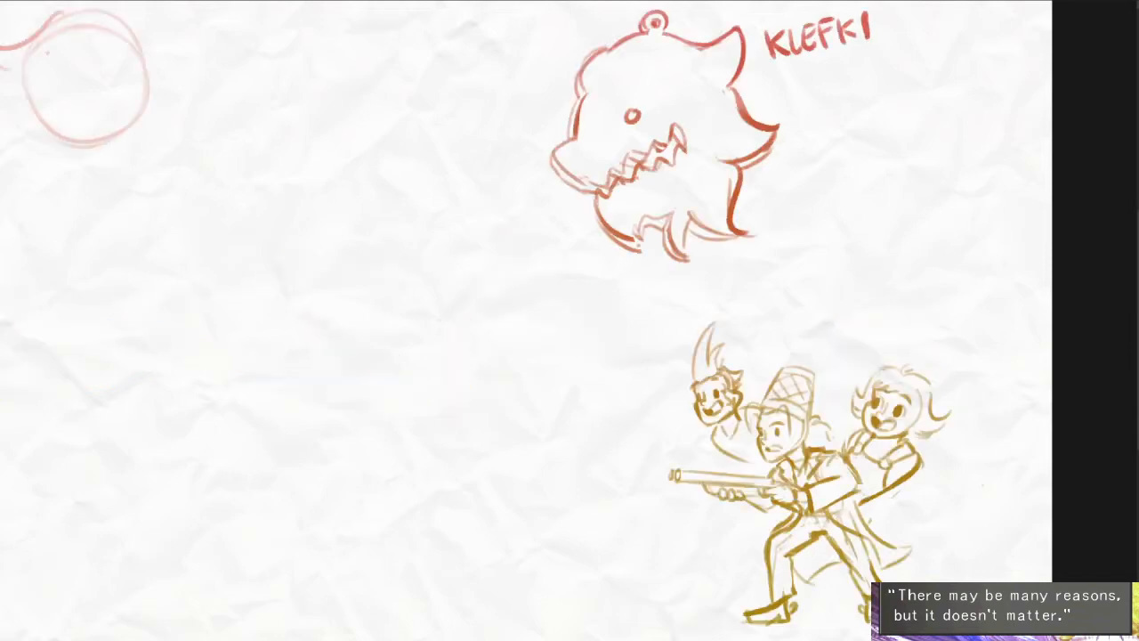
left_click_drag(441, 392, 704, 412)
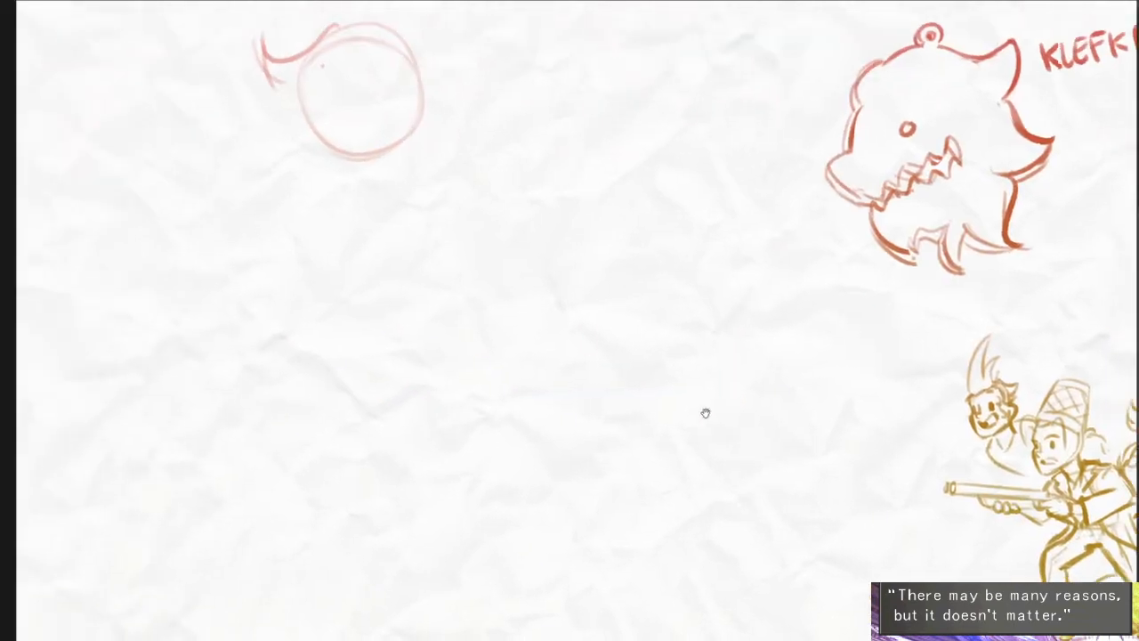
- Sketch short neck lines and a small collarbone stroke beneath the head circle
mouse_move(422, 359)
left_mouse_down()
mouse_move(501, 314)
mouse_move(486, 326)
mouse_move(452, 297)
left_mouse_up()
mouse_move(351, 180)
left_mouse_down()
mouse_move(368, 150)
mouse_move(413, 135)
left_mouse_up()
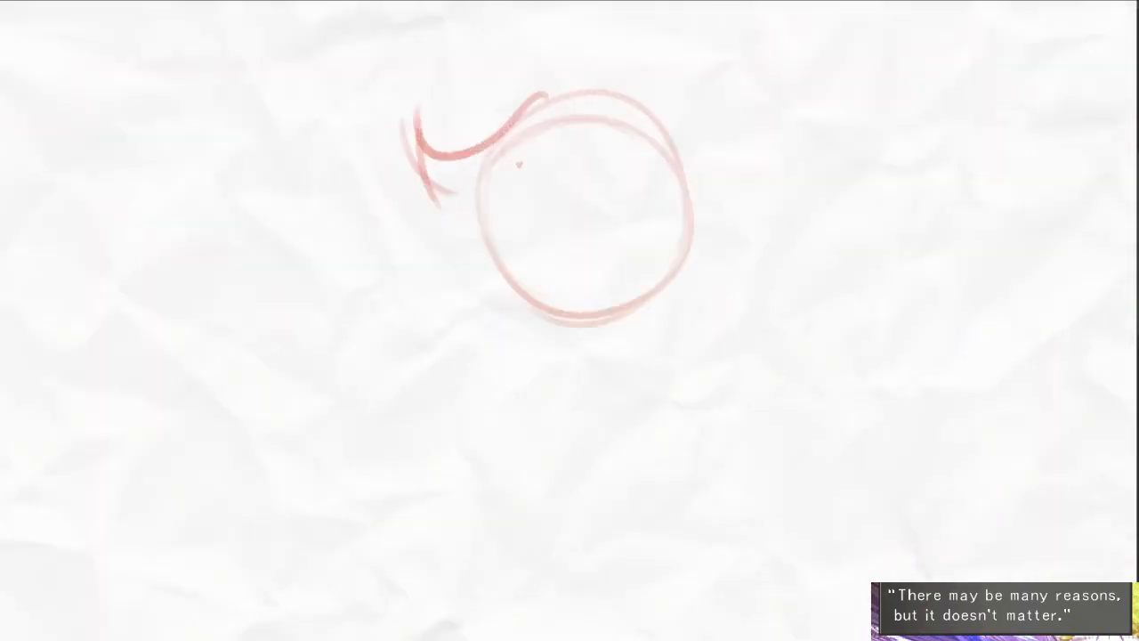
left_click_drag(523, 250, 447, 301)
left_click_drag(455, 163, 558, 137)
left_click_drag(645, 241, 658, 283)
left_click_drag(628, 316, 481, 252)
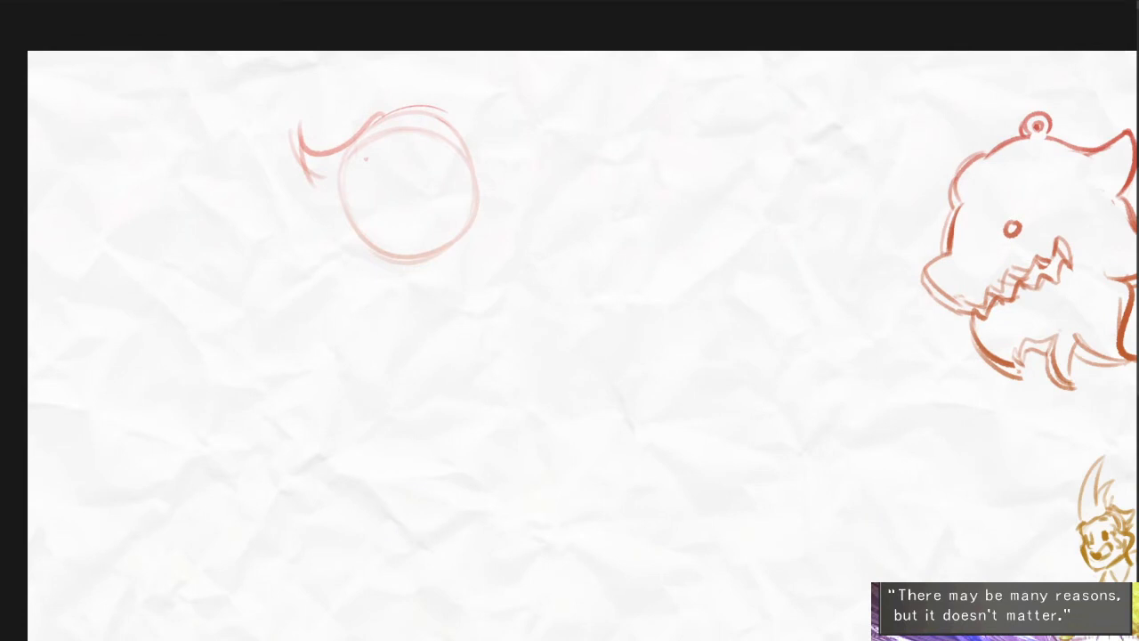
left_click_drag(352, 253, 350, 272)
left_click_drag(457, 359, 431, 334)
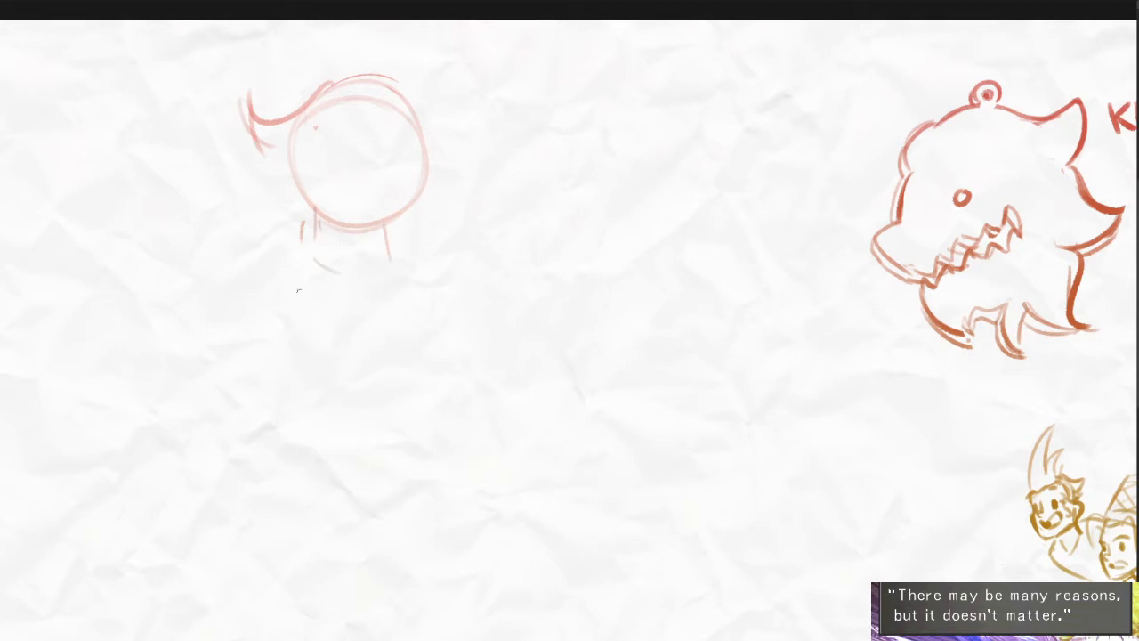
- Sketch a rough round shoulder on each side of the neck and long inward-curving lines for the torso's sides
left_click_drag(229, 266, 256, 331)
left_click_drag(471, 278, 434, 320)
left_click_drag(452, 280, 446, 218)
left_click_drag(433, 258, 410, 359)
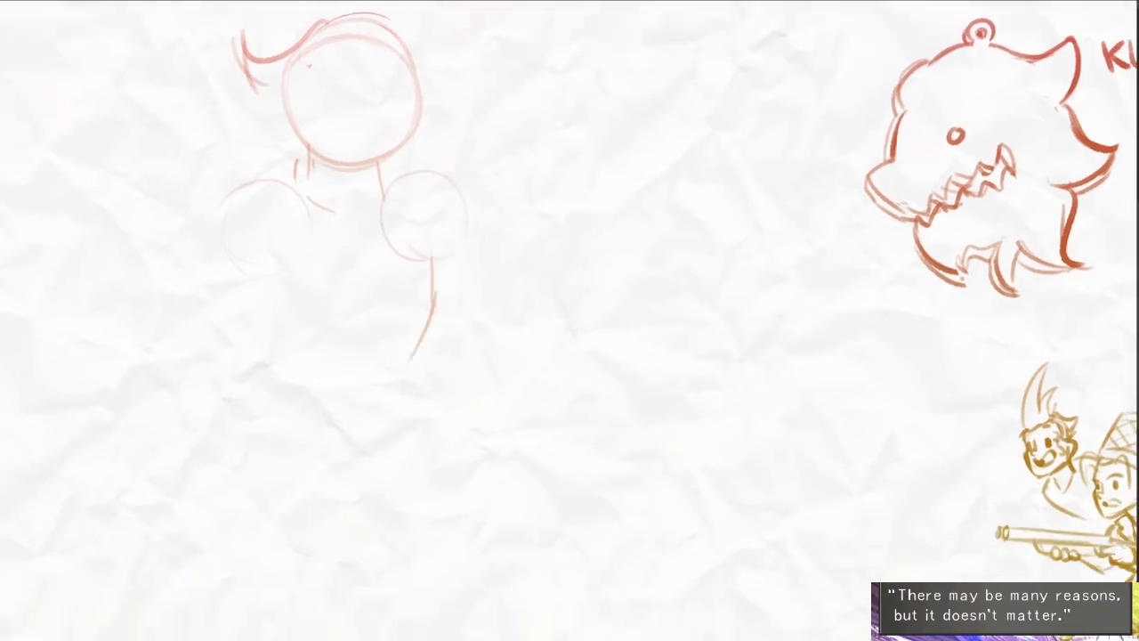
left_click_drag(256, 267, 323, 399)
mouse_move(402, 399)
left_mouse_down()
mouse_move(440, 368)
mouse_move(447, 319)
left_mouse_up()
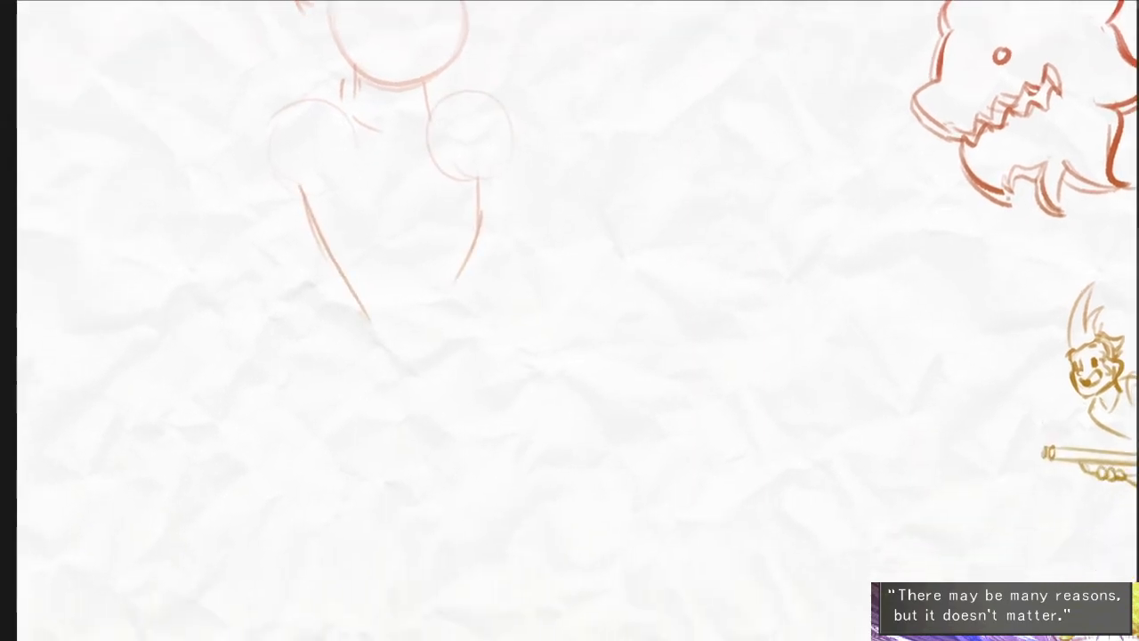
- Rough in the lower body with a pointed, zigzag-edged shape, a curved lower line and short strokes on the opposite side
mouse_move(348, 291)
left_mouse_down()
mouse_move(306, 405)
mouse_move(298, 340)
mouse_move(284, 405)
mouse_move(331, 408)
left_mouse_up()
left_click_drag(326, 424, 386, 393)
left_click_drag(389, 387, 432, 336)
left_click_drag(494, 258, 528, 325)
left_click_drag(514, 311, 518, 366)
left_click_drag(463, 311, 515, 388)
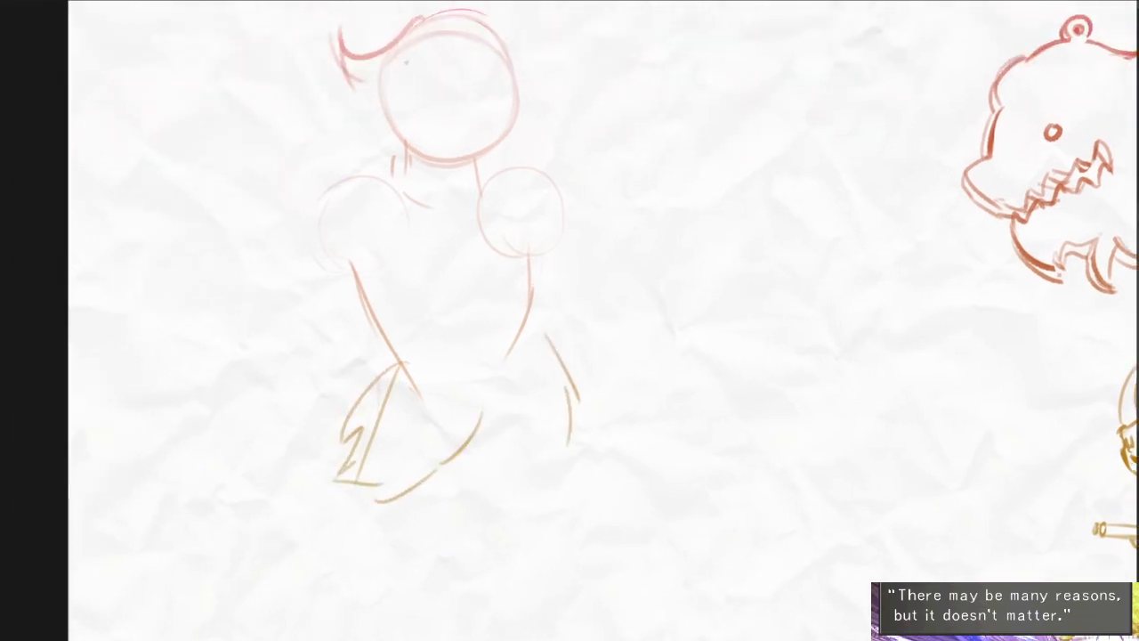
- Close the unfinished shoulder circle, add a collar stroke above it and sketch the outer lines of both arms
left_click_drag(355, 182, 363, 275)
left_click_drag(336, 169, 402, 185)
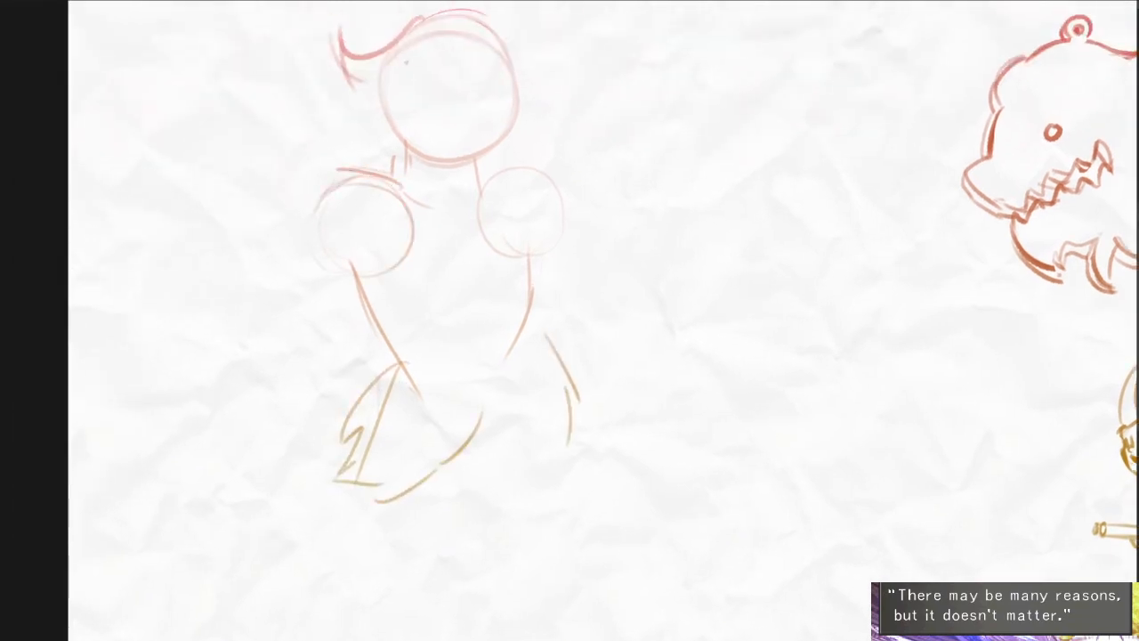
left_click_drag(315, 234, 266, 317)
left_click_drag(403, 274, 324, 366)
left_click_drag(572, 235, 587, 297)
mouse_move(569, 181)
left_mouse_down()
mouse_move(591, 309)
mouse_move(549, 297)
left_mouse_up()
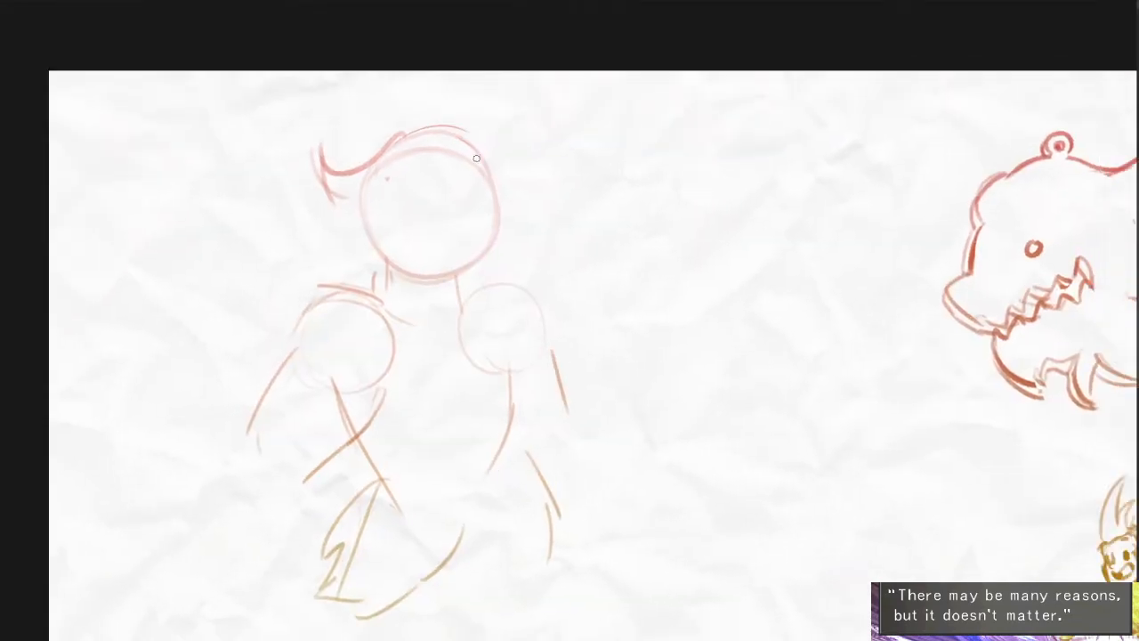
- Darken the crown and forehead contour above the head circle, and sketch the jawline and short strokes around the neck
left_click_drag(481, 134, 509, 197)
scroll(465, 175, "up", 3)
key("ctrl+z")
mouse_move(351, 164)
left_mouse_down()
mouse_move(386, 123)
mouse_move(504, 112)
left_mouse_up()
left_click_drag(499, 112, 536, 203)
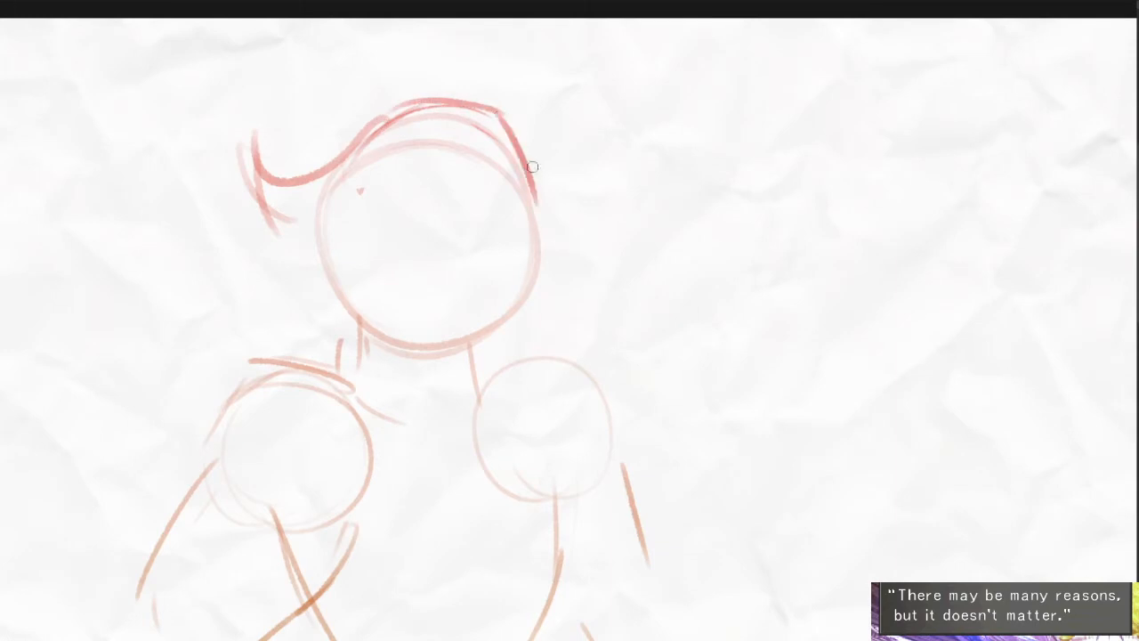
left_click_drag(349, 255, 356, 312)
left_click_drag(345, 255, 349, 331)
left_click_drag(359, 329, 480, 363)
left_click_drag(503, 365, 552, 345)
- Try straight strokes down the front of the head, undo them and keep a rounder forehead contour
left_click_drag(533, 145, 553, 305)
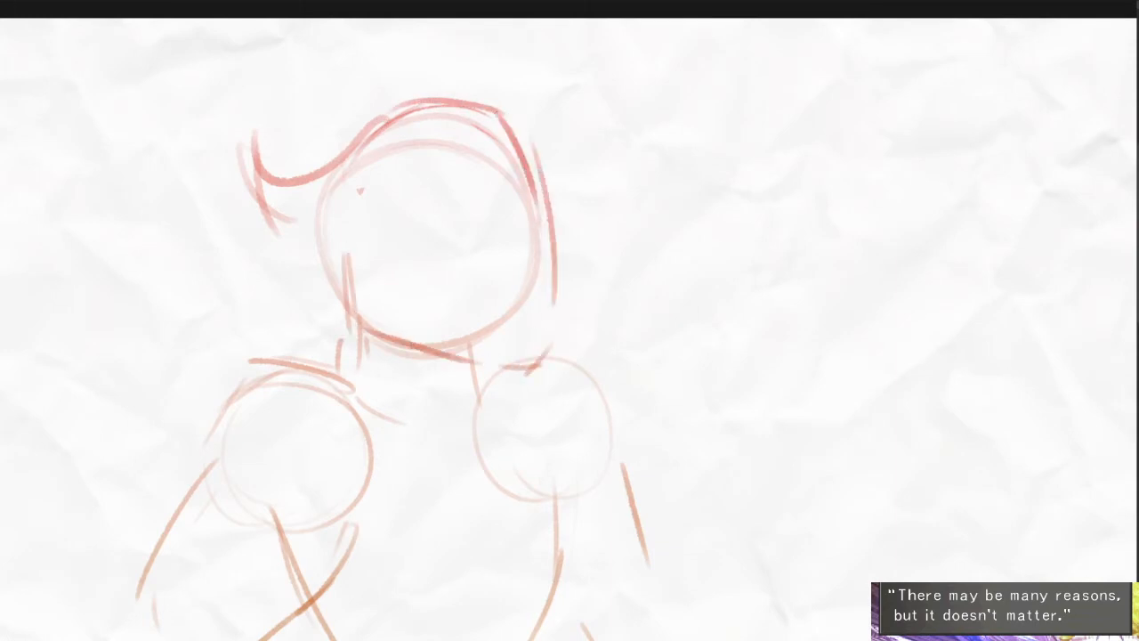
key("ctrl+z")
left_click_drag(536, 104, 561, 280)
left_click_drag(545, 139, 568, 313)
mouse_move(377, 102)
left_mouse_down()
mouse_move(450, 78)
mouse_move(534, 153)
mouse_move(539, 336)
mouse_move(532, 219)
left_mouse_up()
key("ctrl+z")
key("ctrl+z")
key("ctrl+z")
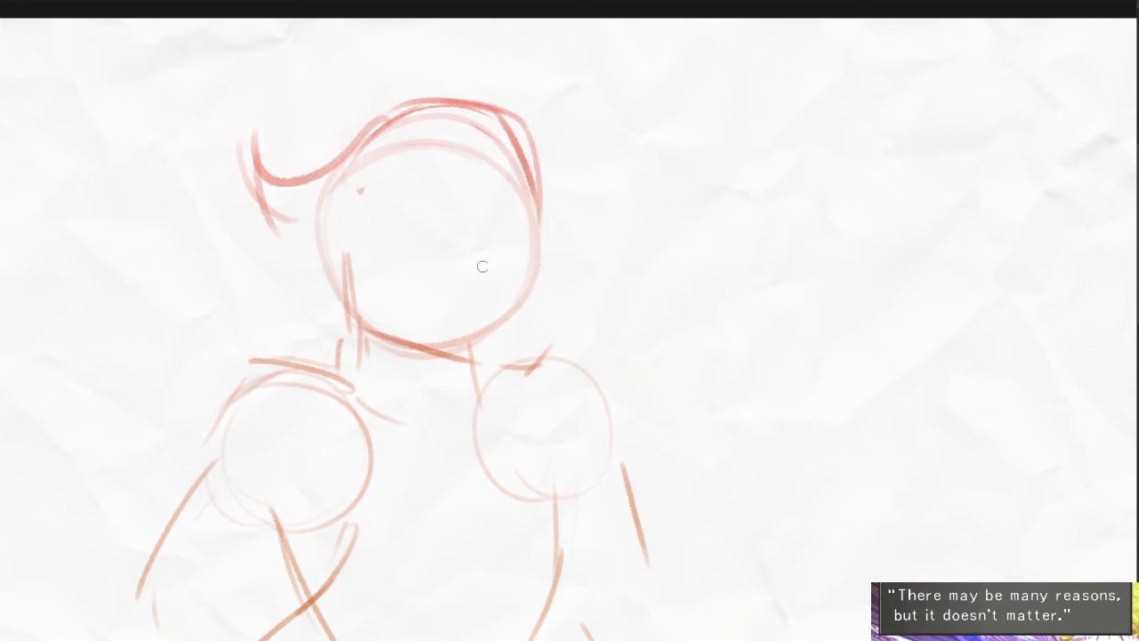
left_click_drag(417, 275, 539, 259)
key("ctrl+z")
- Draw the snout's bridge across the head and a small angular nose protruding at its front
mouse_move(588, 327)
left_mouse_down()
mouse_move(471, 259)
mouse_move(386, 298)
left_mouse_up()
scroll(469, 263, "down", 3)
scroll(405, 305, "up", 2)
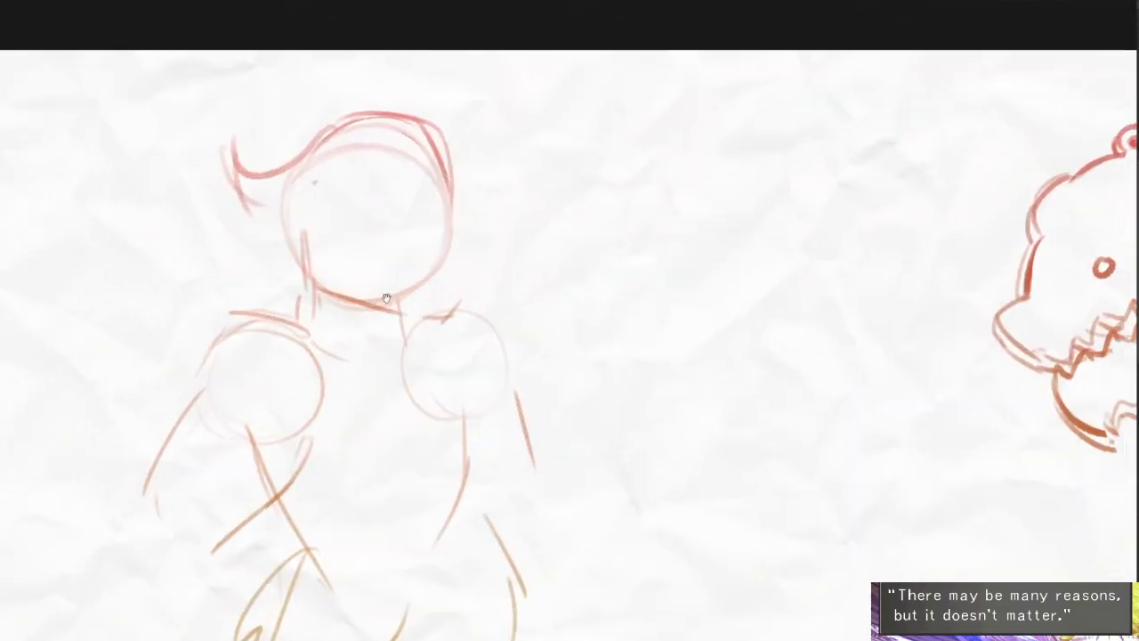
mouse_move(393, 196)
left_mouse_down()
mouse_move(485, 212)
mouse_move(471, 205)
mouse_move(459, 238)
mouse_move(388, 212)
mouse_move(458, 225)
left_mouse_up()
key("ctrl+z")
left_click_drag(461, 203, 471, 223)
left_click_drag(452, 239, 433, 242)
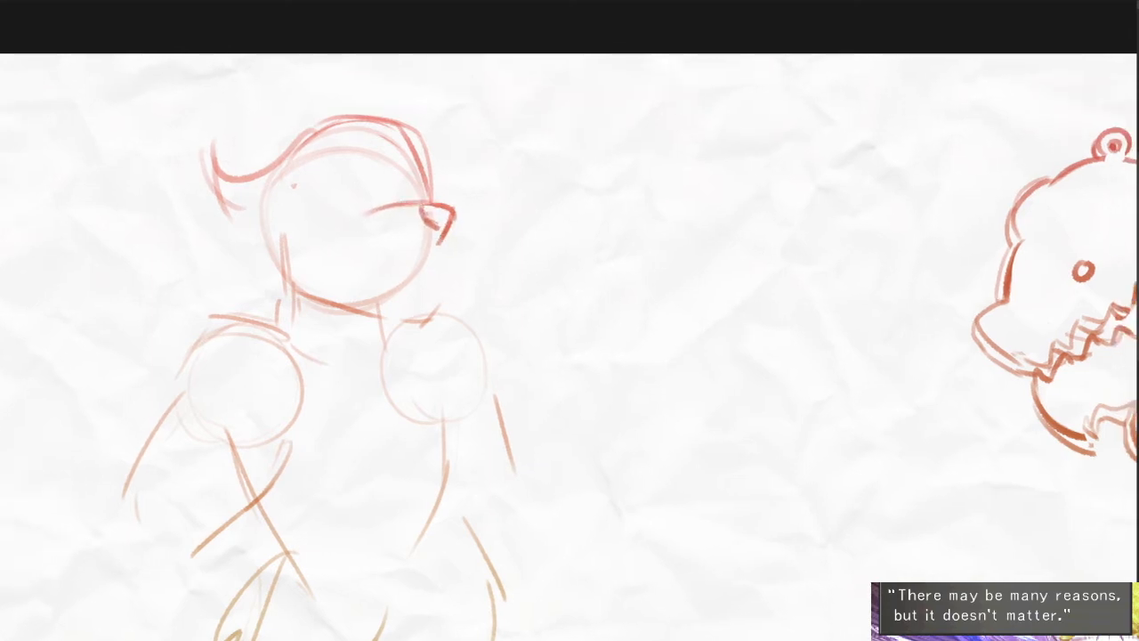
- Replace the first eye strokes with a small double-ringed round eye behind the snout's bridge
left_click_drag(338, 186, 340, 219)
key("ctrl+z")
key("ctrl+z")
mouse_move(307, 267)
left_mouse_down()
mouse_move(258, 301)
mouse_move(283, 294)
left_mouse_up()
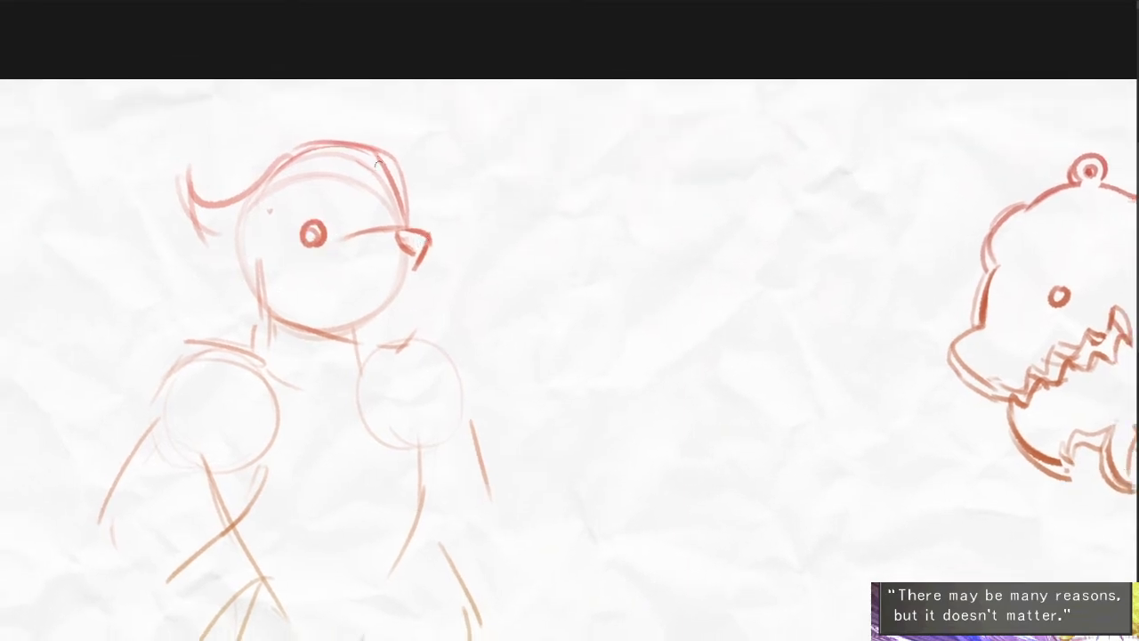
- Outline a fuller crown running into the pointed tuft, and redraw the fur tufts below it on the back of the head
mouse_move(398, 169)
left_mouse_down()
mouse_move(338, 133)
mouse_move(259, 150)
left_mouse_up()
key("ctrl+z")
mouse_move(356, 141)
left_mouse_down()
mouse_move(232, 209)
mouse_move(193, 172)
mouse_move(238, 237)
mouse_move(185, 215)
left_mouse_up()
left_click_drag(184, 236, 240, 303)
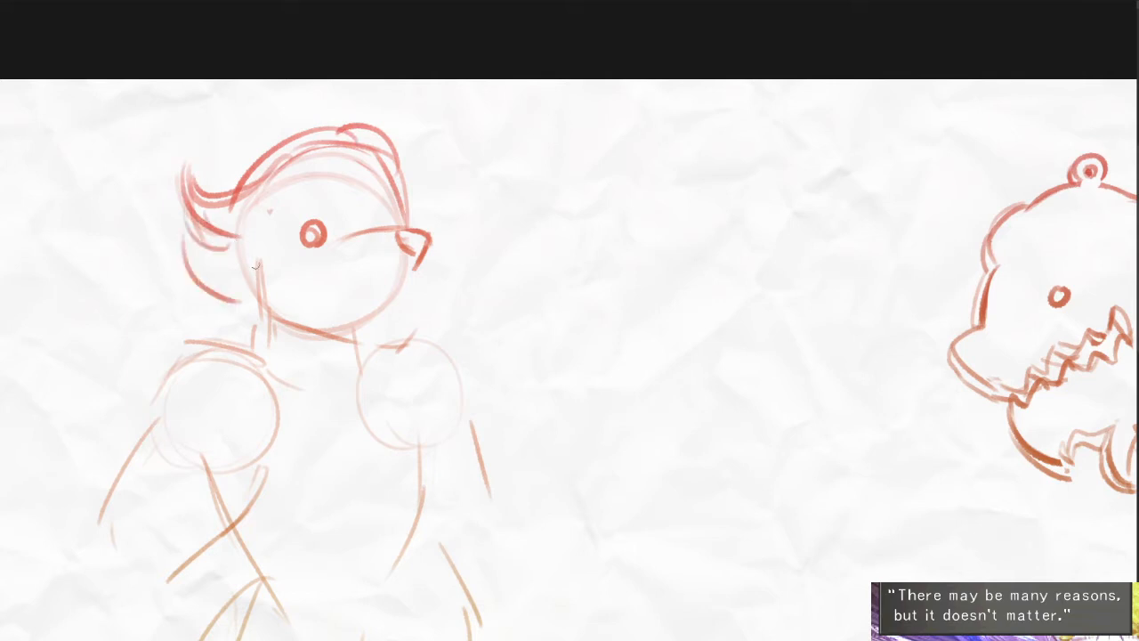
key("ctrl+z")
key("ctrl+z")
mouse_move(241, 236)
left_mouse_down()
mouse_move(229, 263)
mouse_move(175, 251)
left_mouse_up()
left_click_drag(177, 253, 249, 293)
- Add curved, pointed fur tufts around the lower back of the head, the neck and under the chin
mouse_move(367, 403)
left_mouse_down()
mouse_move(193, 362)
mouse_move(290, 346)
left_mouse_up()
mouse_move(172, 234)
left_mouse_down()
mouse_move(156, 261)
mouse_move(110, 265)
left_mouse_up()
mouse_move(111, 269)
left_mouse_down()
mouse_move(183, 246)
mouse_move(228, 337)
mouse_move(224, 273)
left_mouse_up()
left_click_drag(228, 276, 257, 324)
left_click_drag(324, 260, 365, 280)
mouse_move(355, 286)
left_mouse_down()
mouse_move(306, 309)
mouse_move(290, 294)
left_mouse_up()
left_click_drag(314, 169, 396, 189)
left_click_drag(406, 251, 399, 247)
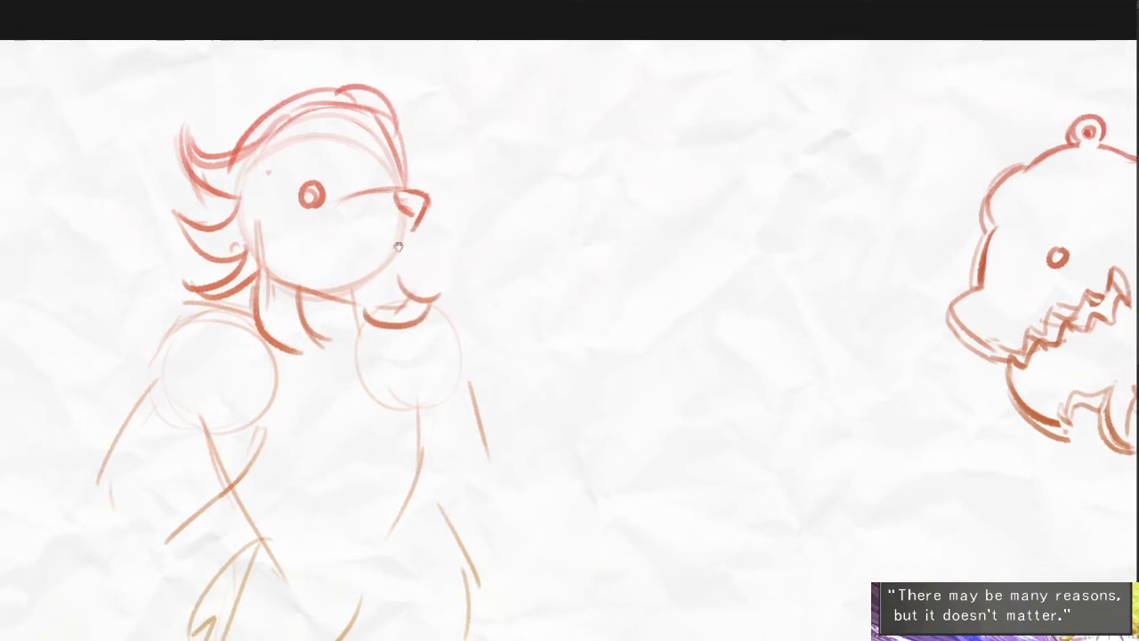
- Draw upper and lower rows of jagged teeth beneath the snout and start the chin's front edge
left_click_drag(308, 230, 421, 226)
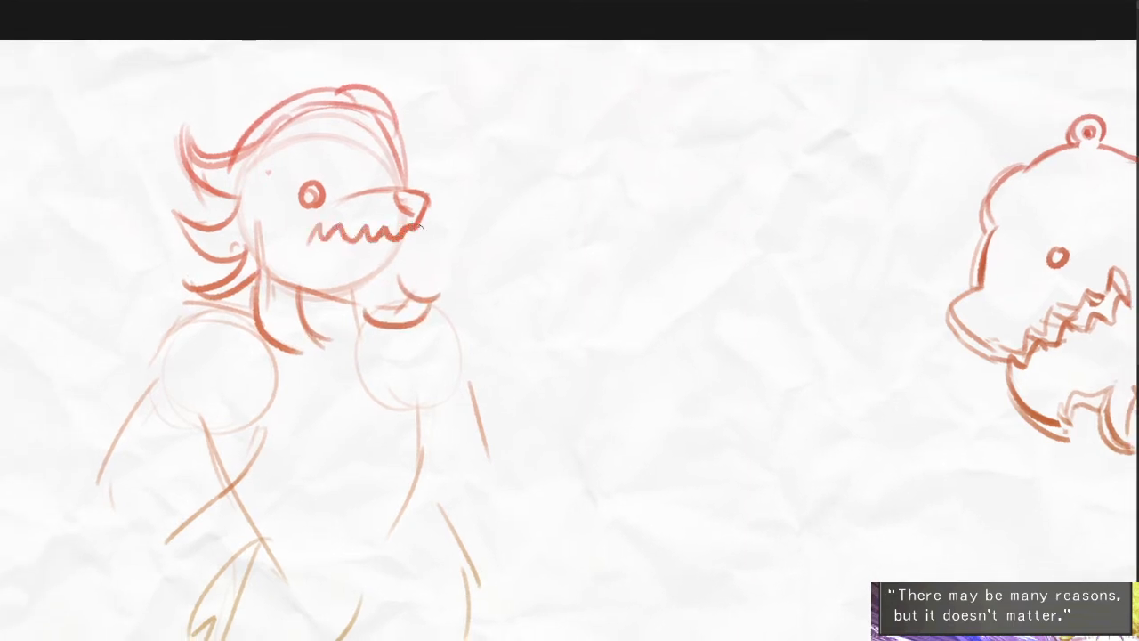
left_click_drag(310, 241, 397, 262)
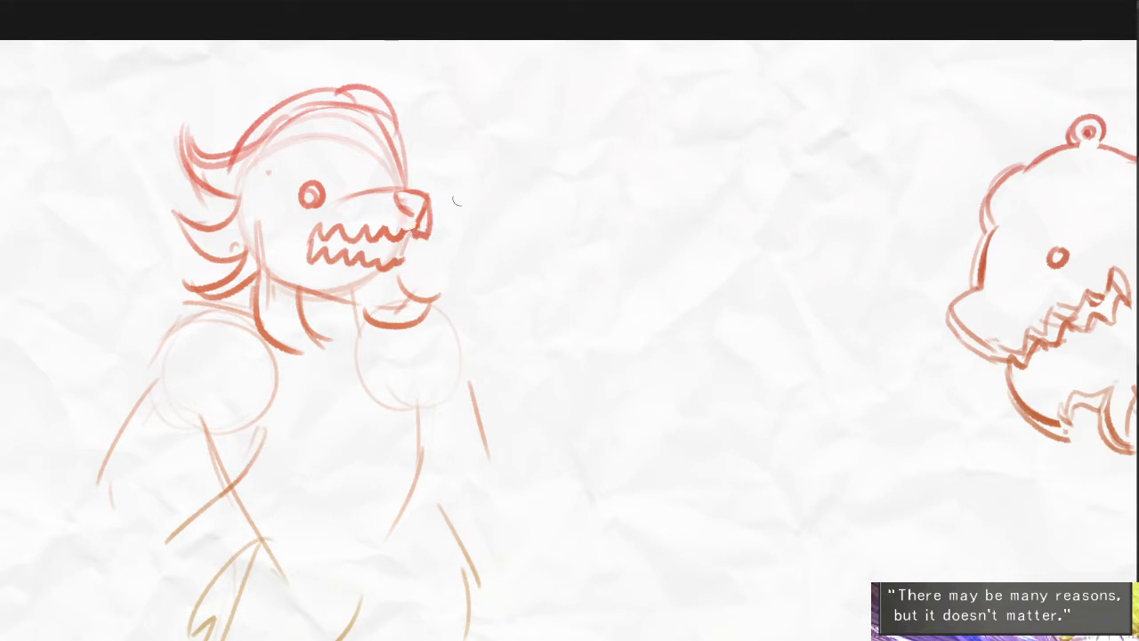
left_click_drag(423, 259, 406, 280)
left_click_drag(375, 330, 321, 325)
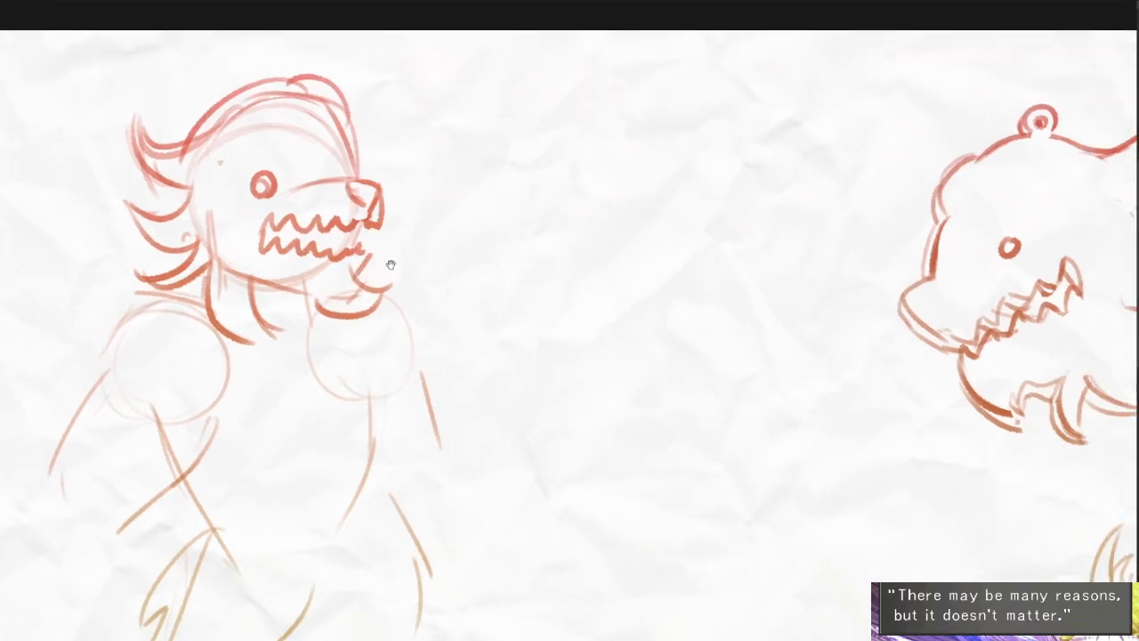
- Draw the curved lower jaw from the mouth to the neck tuft and erase the construction lines around it
mouse_move(337, 273)
left_mouse_down()
mouse_move(301, 301)
mouse_move(283, 337)
left_mouse_up()
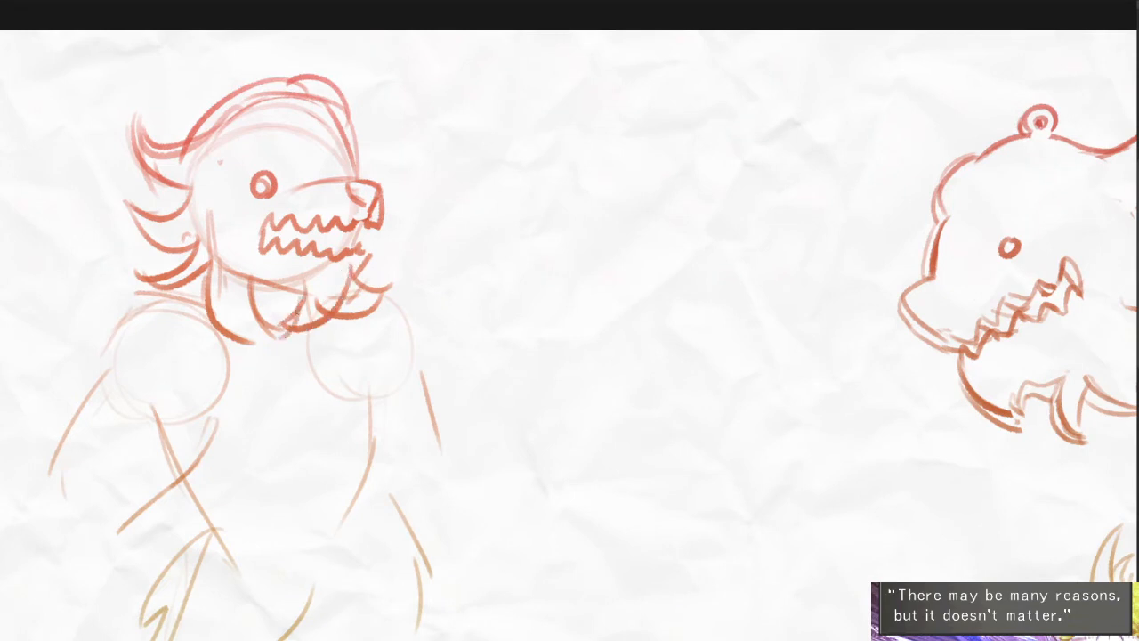
mouse_move(322, 294)
left_mouse_down()
mouse_move(314, 320)
mouse_move(354, 267)
mouse_move(391, 289)
left_mouse_up()
scroll(337, 285, "up", 1)
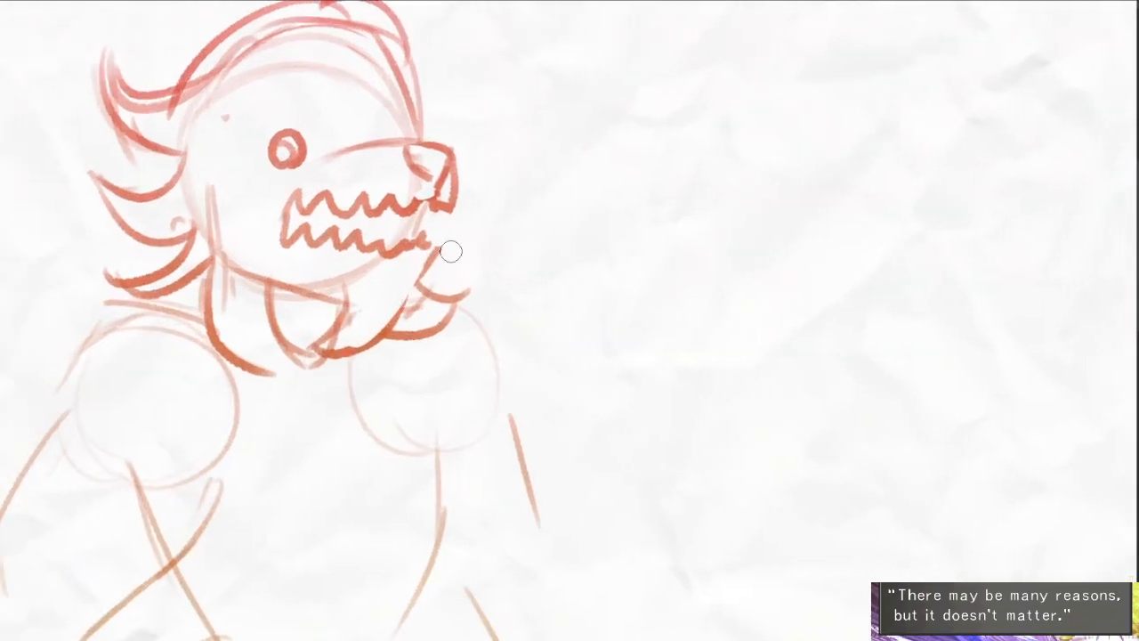
mouse_move(434, 249)
left_mouse_down()
mouse_move(375, 336)
mouse_move(348, 281)
mouse_move(428, 341)
mouse_move(363, 323)
left_mouse_up()
mouse_move(310, 270)
left_mouse_down()
mouse_move(271, 258)
mouse_move(298, 298)
mouse_move(205, 330)
left_mouse_up()
mouse_move(256, 262)
left_mouse_down()
mouse_move(189, 315)
mouse_move(256, 336)
mouse_move(268, 242)
left_mouse_up()
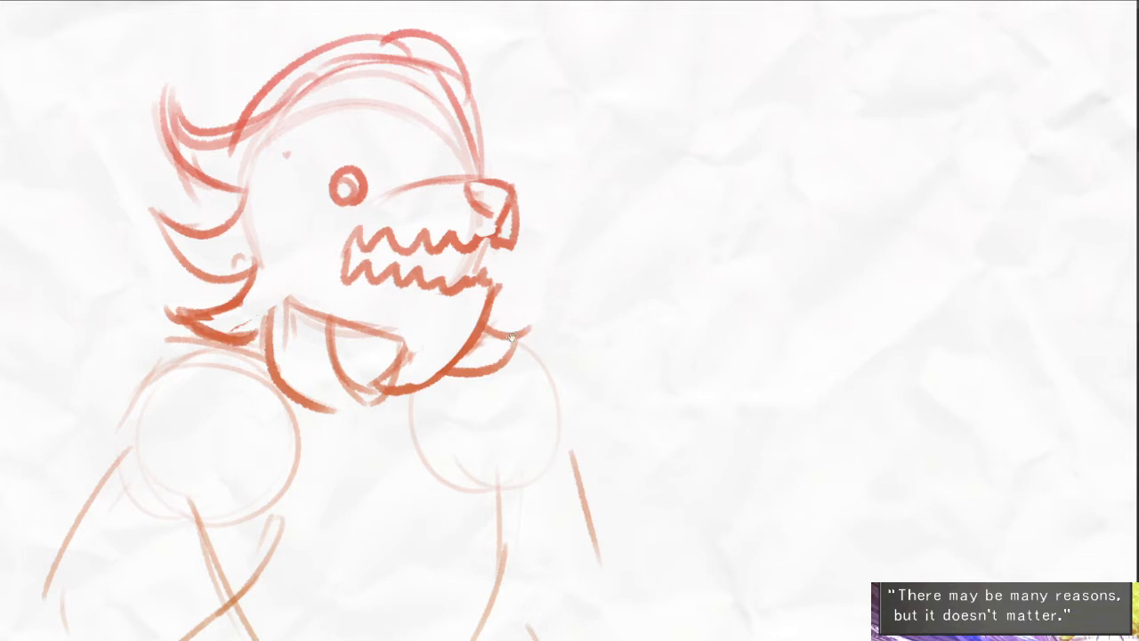
- Compare the head with the Klefki drawing and cut a jagged notch into the tuft under the jaw
scroll(512, 338, "down", 1)
mouse_move(554, 377)
left_mouse_down()
mouse_move(445, 330)
mouse_move(253, 308)
left_mouse_up()
left_click_drag(321, 411, 248, 453)
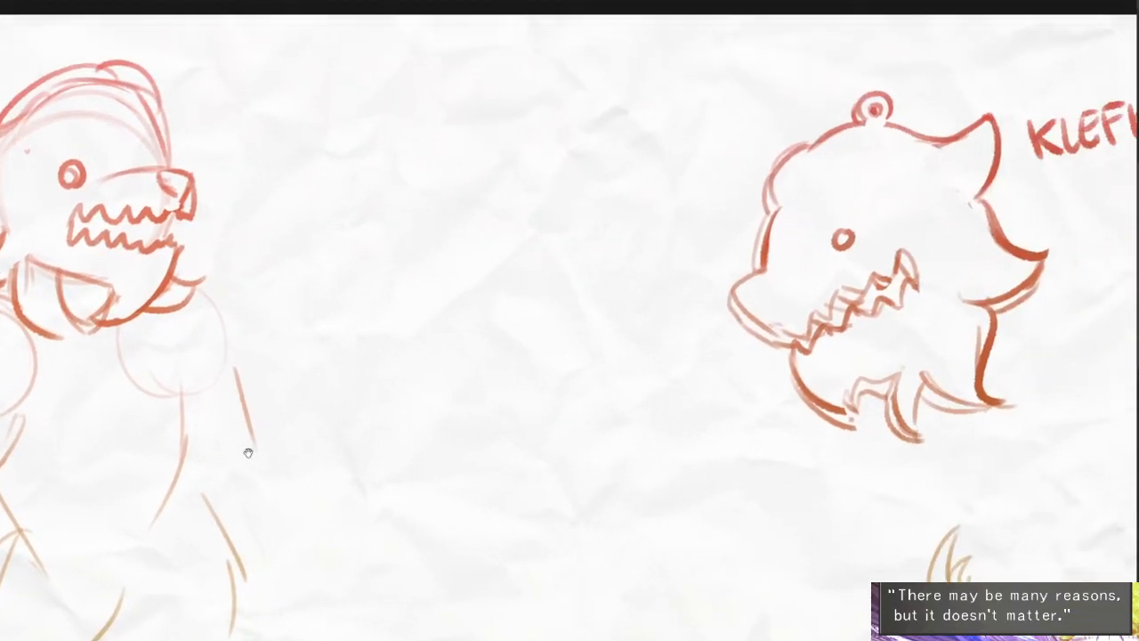
left_click_drag(506, 413, 842, 418)
scroll(472, 228, "up", 1)
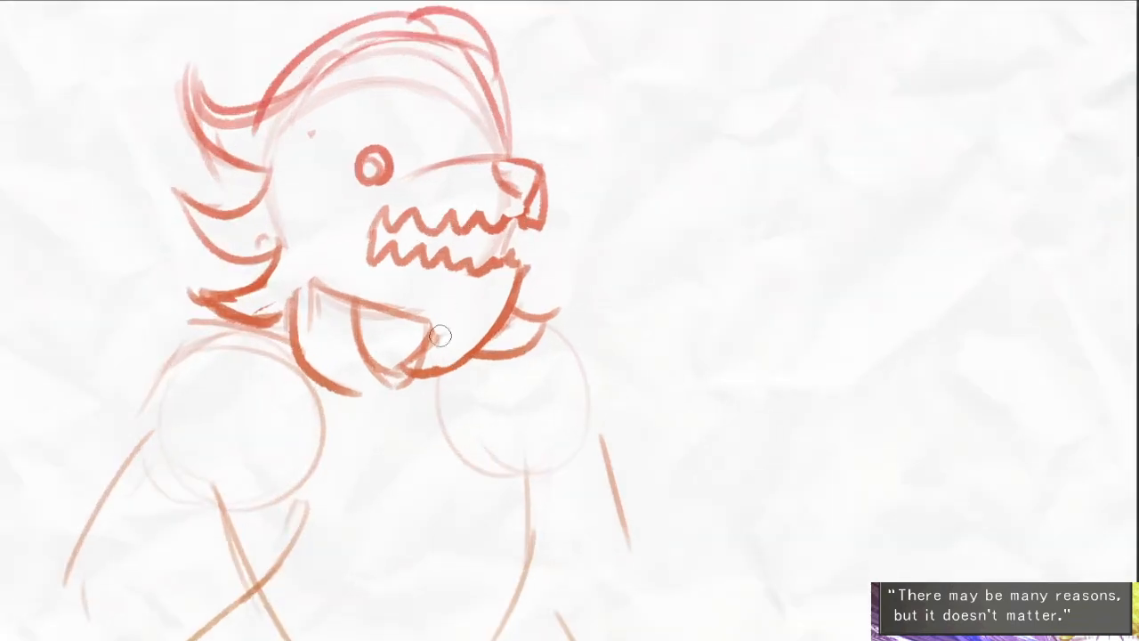
mouse_move(440, 335)
left_mouse_down()
mouse_move(422, 318)
mouse_move(448, 321)
mouse_move(398, 345)
left_mouse_up()
scroll(516, 318, "down", 4)
left_click_drag(684, 486, 654, 468)
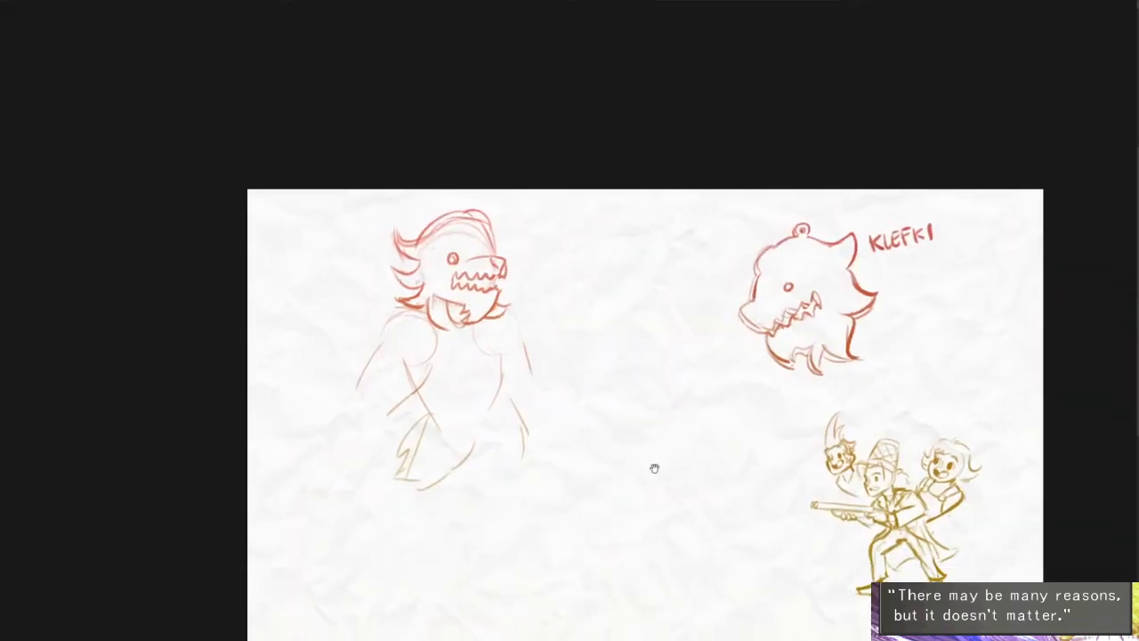
- Erase the extra inner strokes along the creature's crown and rework the short forelock line
scroll(521, 315, "up", 2)
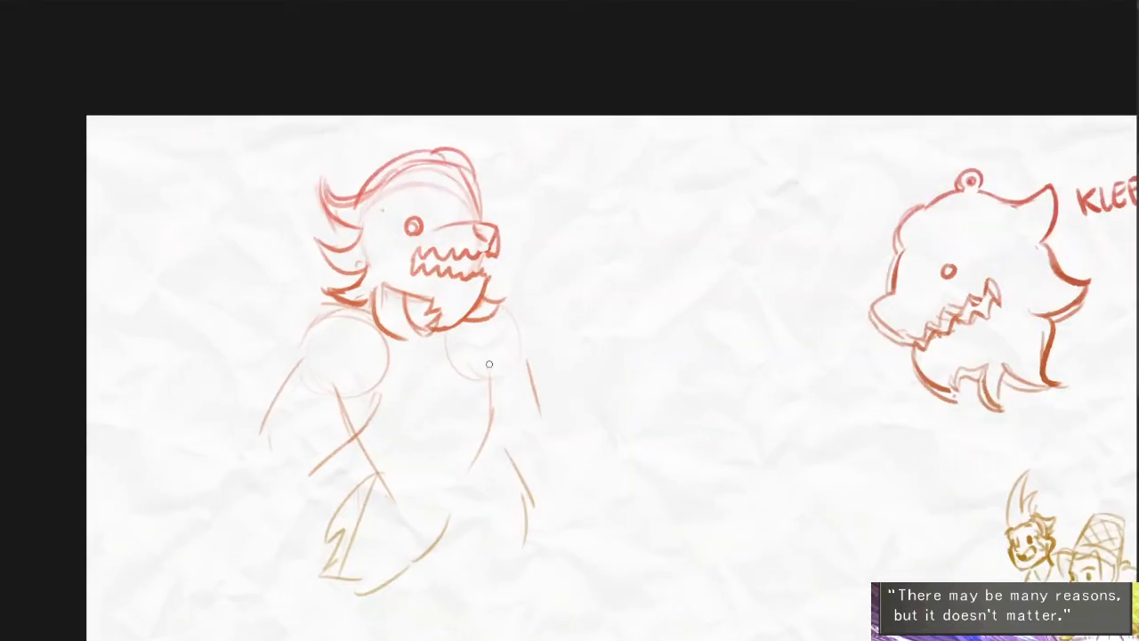
scroll(435, 206, "up", 2)
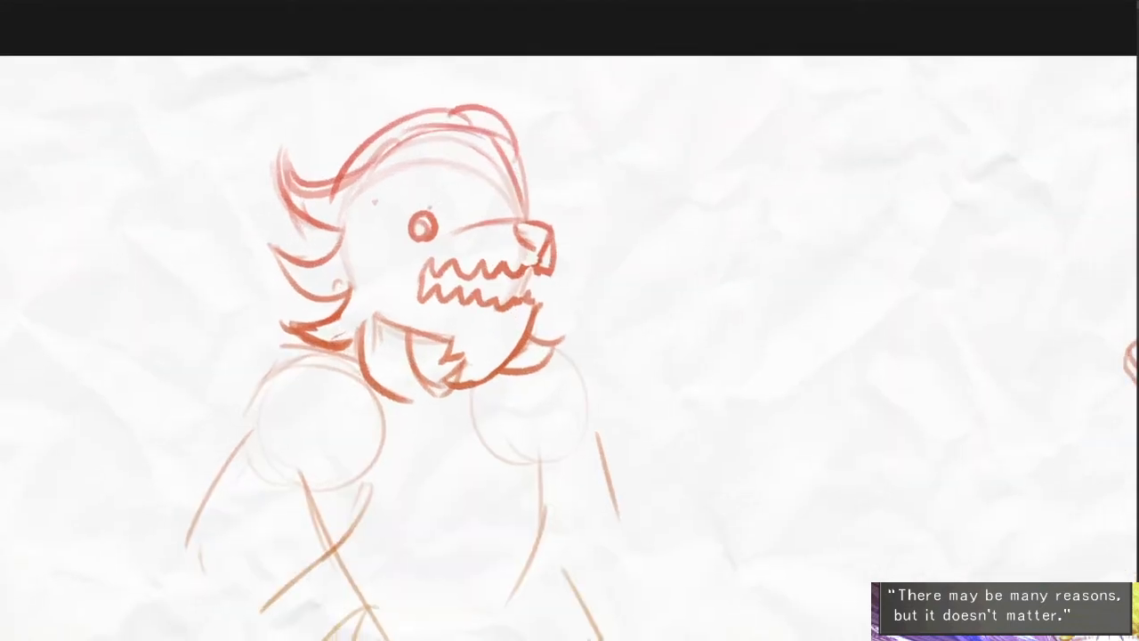
mouse_move(360, 182)
left_mouse_down()
mouse_move(433, 130)
mouse_move(493, 144)
left_mouse_up()
mouse_move(450, 110)
left_mouse_down()
mouse_move(488, 145)
mouse_move(504, 122)
mouse_move(526, 194)
left_mouse_up()
key("ctrl+z")
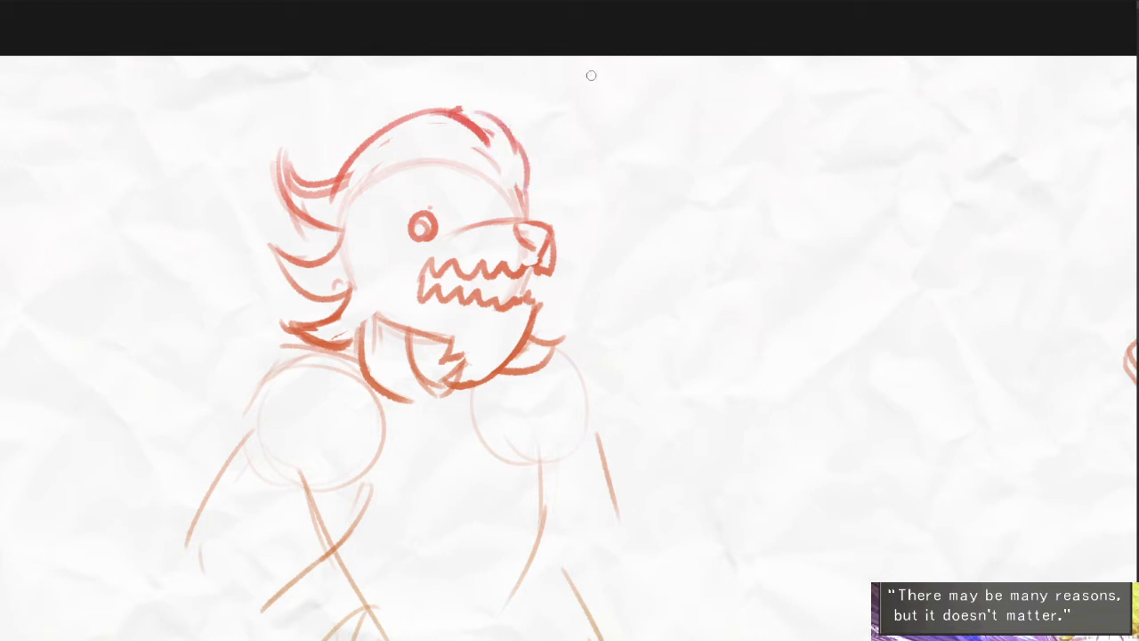
- Erase the head circle's upper arc and thin the doubled lines of the topmost back tuft
mouse_move(494, 151)
left_mouse_down()
mouse_move(501, 161)
mouse_move(477, 148)
left_mouse_up()
left_click_drag(406, 164, 356, 192)
left_click_drag(355, 192, 419, 165)
mouse_move(339, 188)
left_mouse_down()
mouse_move(289, 180)
mouse_move(345, 181)
mouse_move(360, 163)
mouse_move(295, 193)
left_mouse_up()
left_click_drag(278, 147, 300, 231)
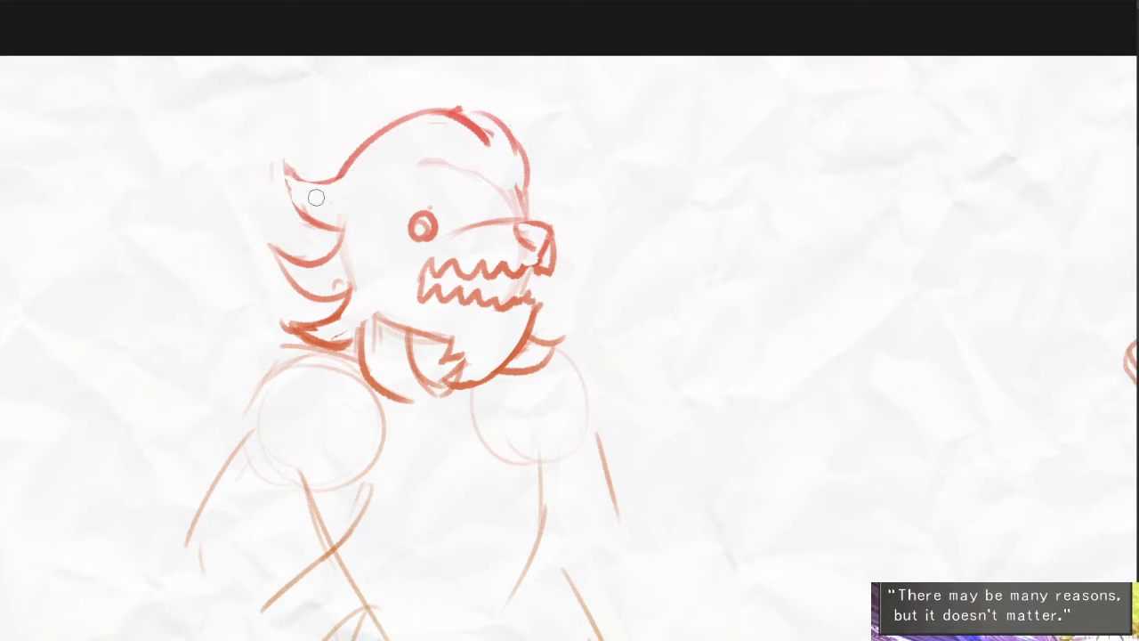
left_click_drag(291, 173, 324, 220)
- Redraw the upper fur tufts on the back of the head with bolder, cleaner curves
mouse_move(295, 152)
left_mouse_down()
mouse_move(335, 181)
mouse_move(344, 162)
mouse_move(334, 228)
left_mouse_up()
scroll(315, 212, "up", 3)
left_click_drag(290, 193, 349, 233)
left_click_drag(270, 149, 338, 247)
mouse_move(276, 190)
left_mouse_down()
mouse_move(349, 246)
mouse_move(382, 218)
mouse_move(263, 279)
left_mouse_up()
left_click(343, 201)
left_click_drag(258, 252, 317, 340)
left_click_drag(264, 290, 349, 357)
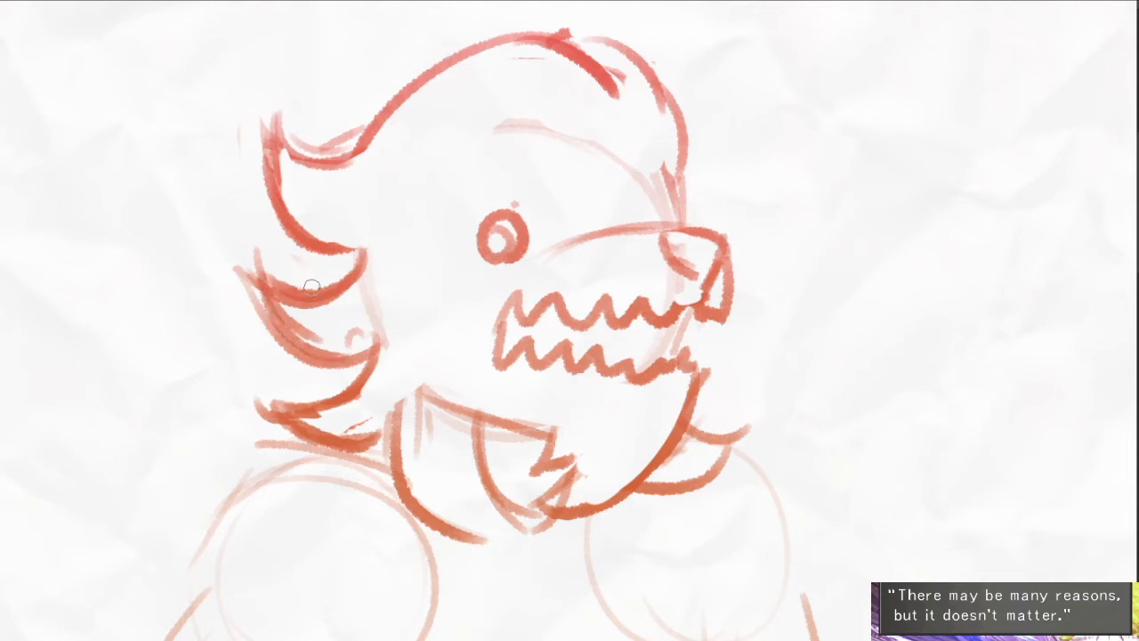
- Erase stray strokes inside and around the back tufts to sharpen their points
left_click_drag(290, 308, 318, 337)
left_click_drag(351, 338, 372, 332)
mouse_move(248, 270)
left_mouse_down()
mouse_move(253, 312)
mouse_move(242, 307)
mouse_move(293, 317)
mouse_move(363, 250)
mouse_move(284, 285)
mouse_move(354, 279)
left_mouse_up()
left_click_drag(315, 286, 351, 243)
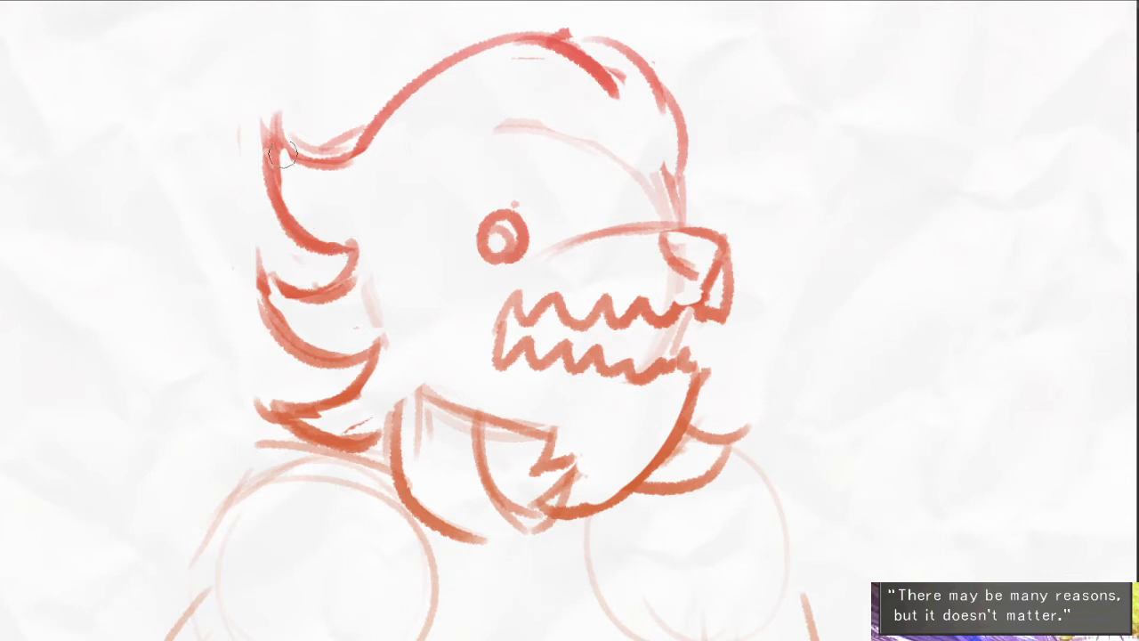
left_click_drag(283, 154, 283, 203)
- Clear the inner ring from the creature's eye and erase the leftover construction arc across the forehead
mouse_move(452, 211)
left_mouse_down()
mouse_move(441, 207)
mouse_move(495, 239)
left_mouse_up()
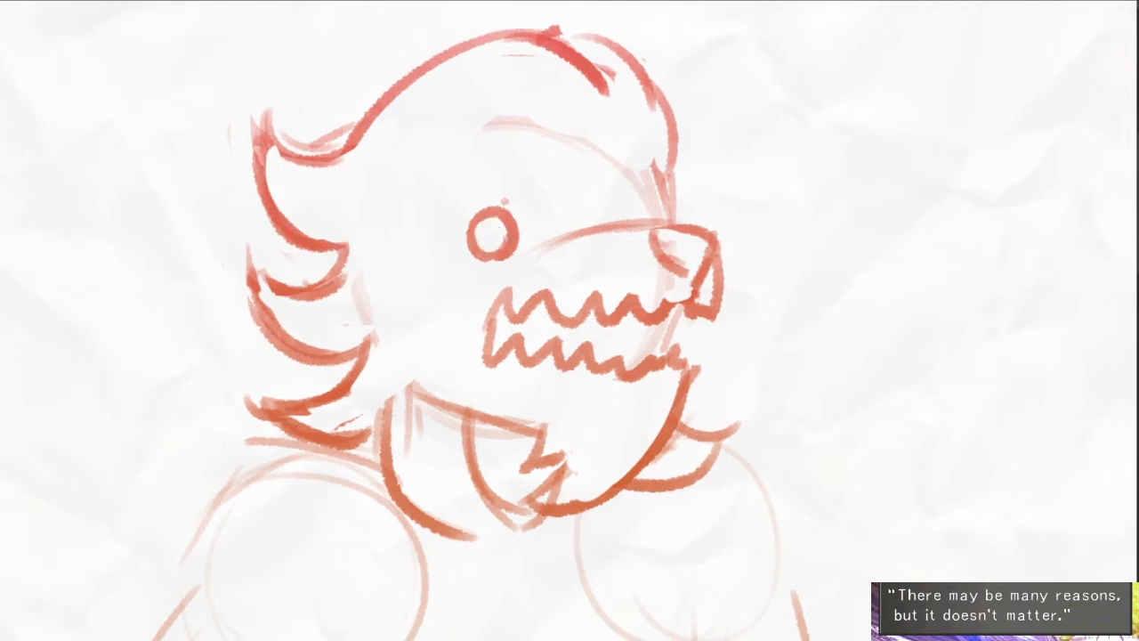
left_click_drag(486, 129, 602, 152)
mouse_move(536, 125)
left_mouse_down()
mouse_move(630, 169)
mouse_move(662, 158)
left_mouse_up()
mouse_move(681, 274)
left_mouse_down()
mouse_move(657, 251)
mouse_move(656, 223)
left_mouse_up()
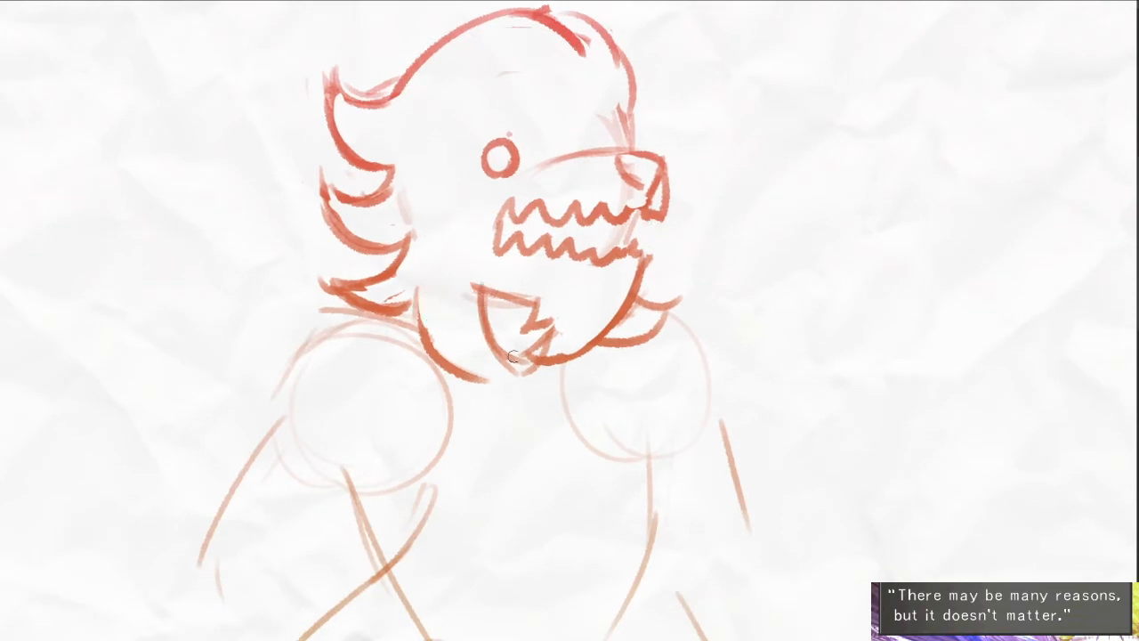
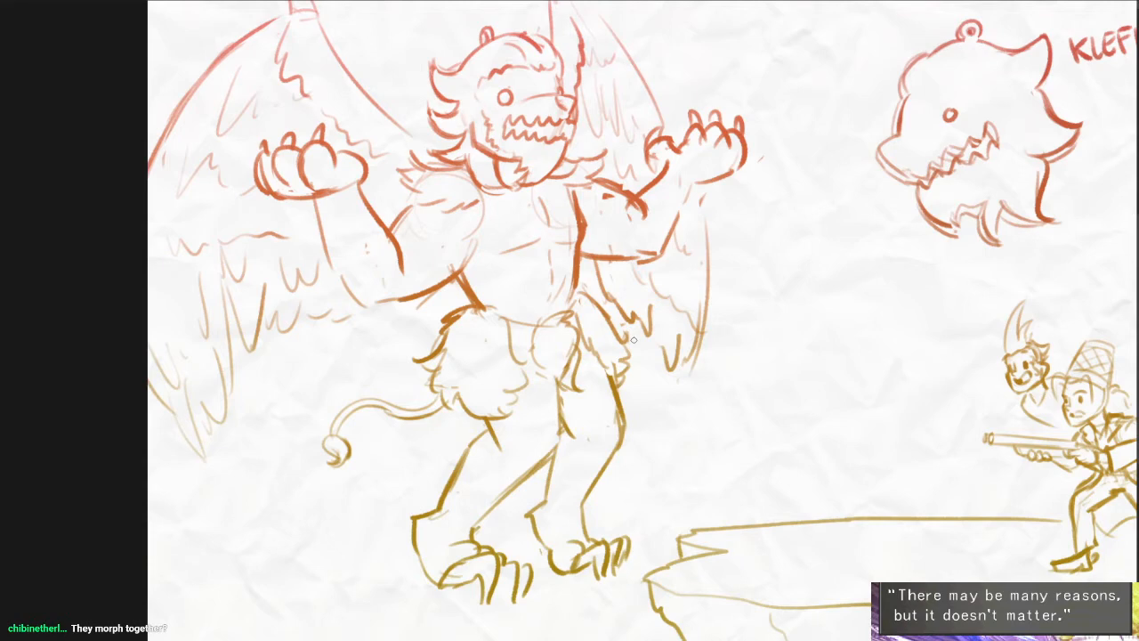
- Clear the winged creature, the Klefki drawing and the old ledge from the scene, keeping only the three characters
key("Delete")
key("ctrl+z")
left_click_drag(894, 358, 765, 383)
scroll(765, 386, "down", 1)
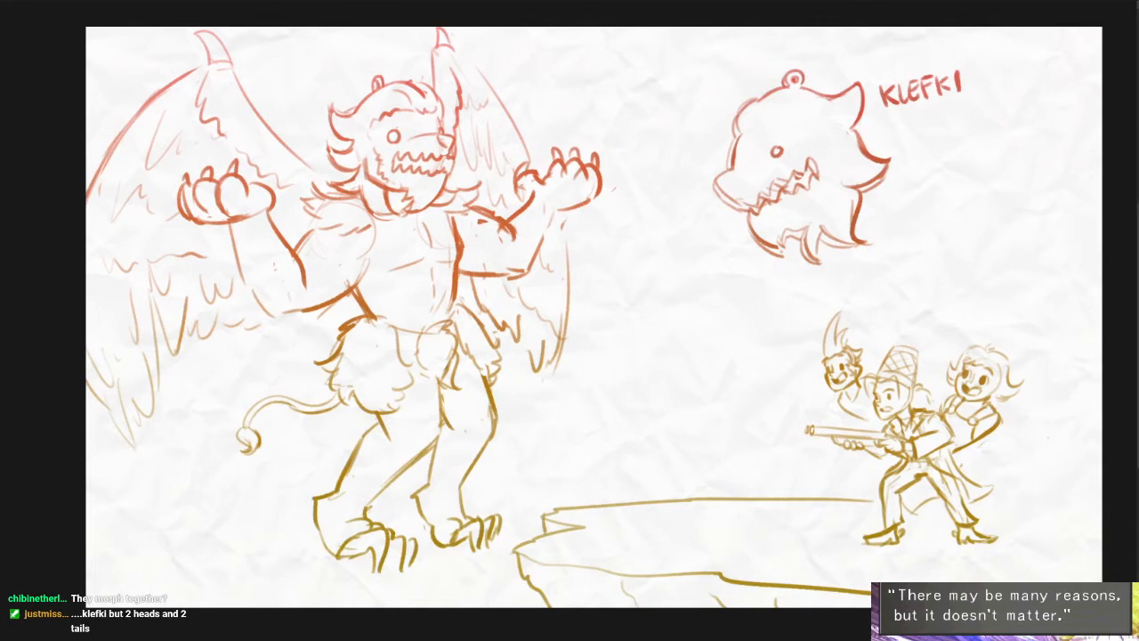
left_click_drag(837, 379, 813, 388)
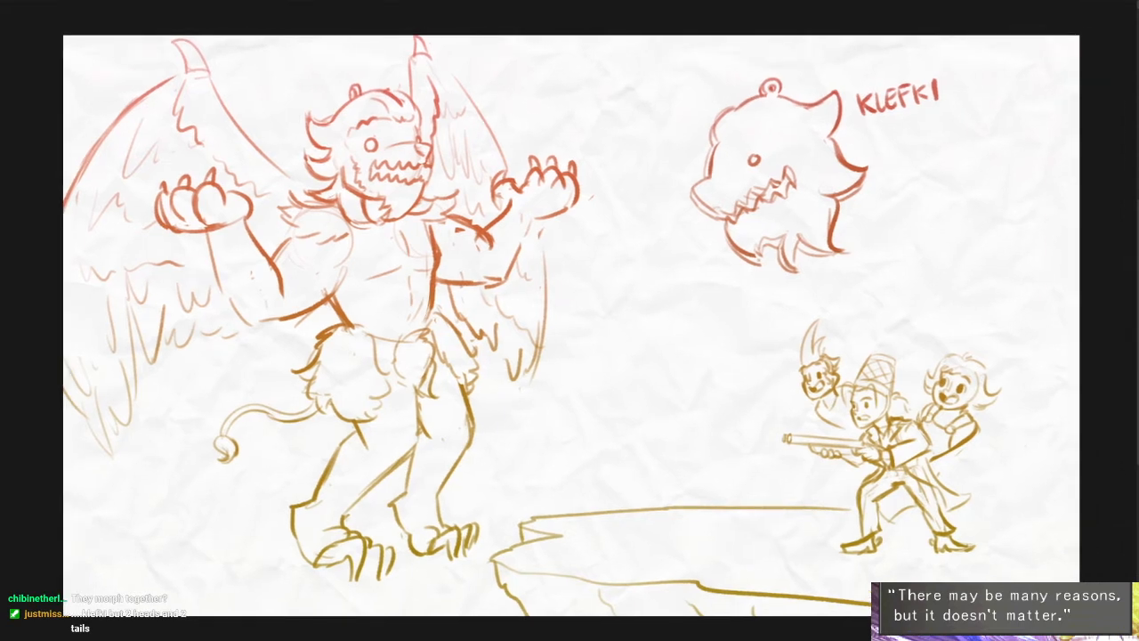
key("Delete")
mouse_move(849, 422)
left_mouse_down()
mouse_move(833, 390)
mouse_move(877, 382)
left_mouse_up()
scroll(862, 397, "down", 1)
- Draw a new rocky cliff ledge with a pointed tip beneath the three characters' feet
left_click_drag(1046, 460, 948, 461)
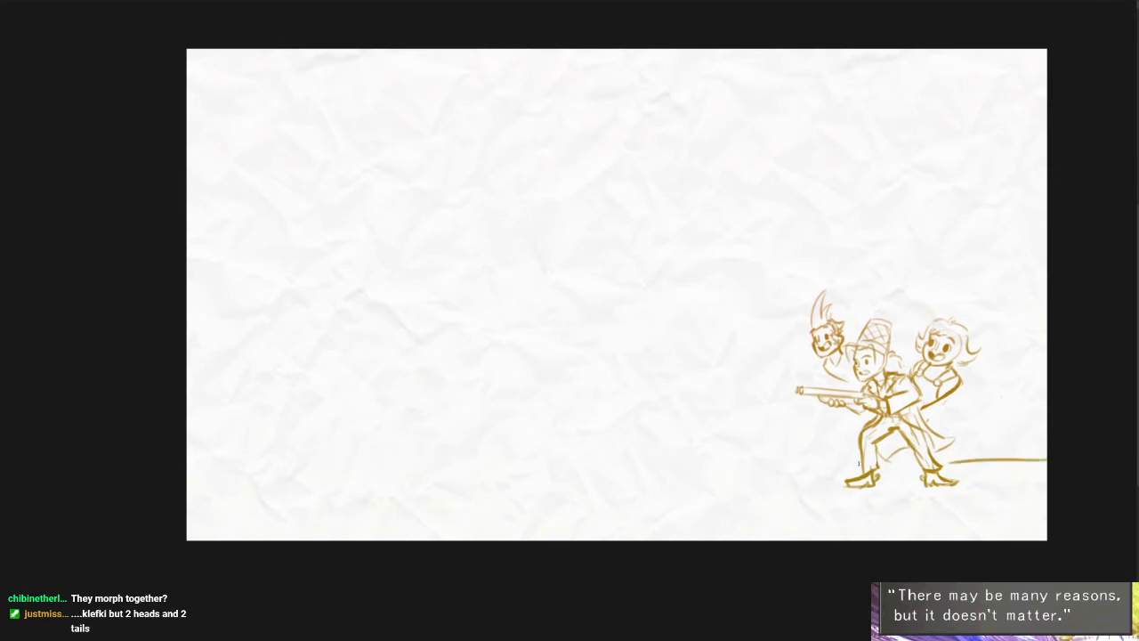
mouse_move(822, 469)
left_mouse_down()
mouse_move(818, 503)
mouse_move(1046, 515)
left_mouse_up()
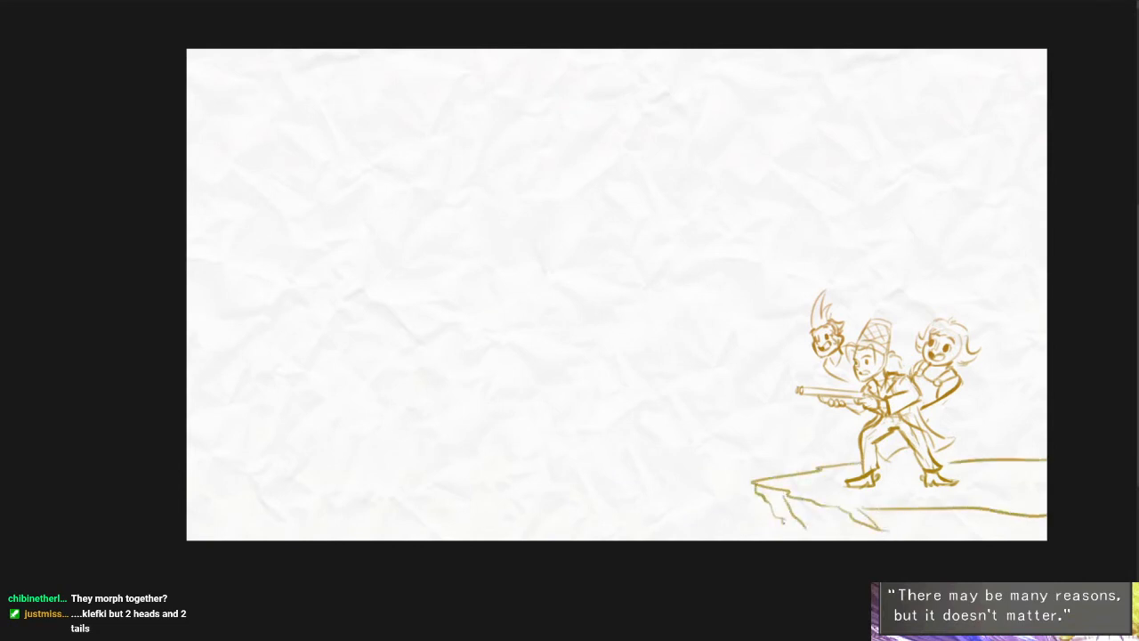
left_click_drag(808, 492, 792, 475)
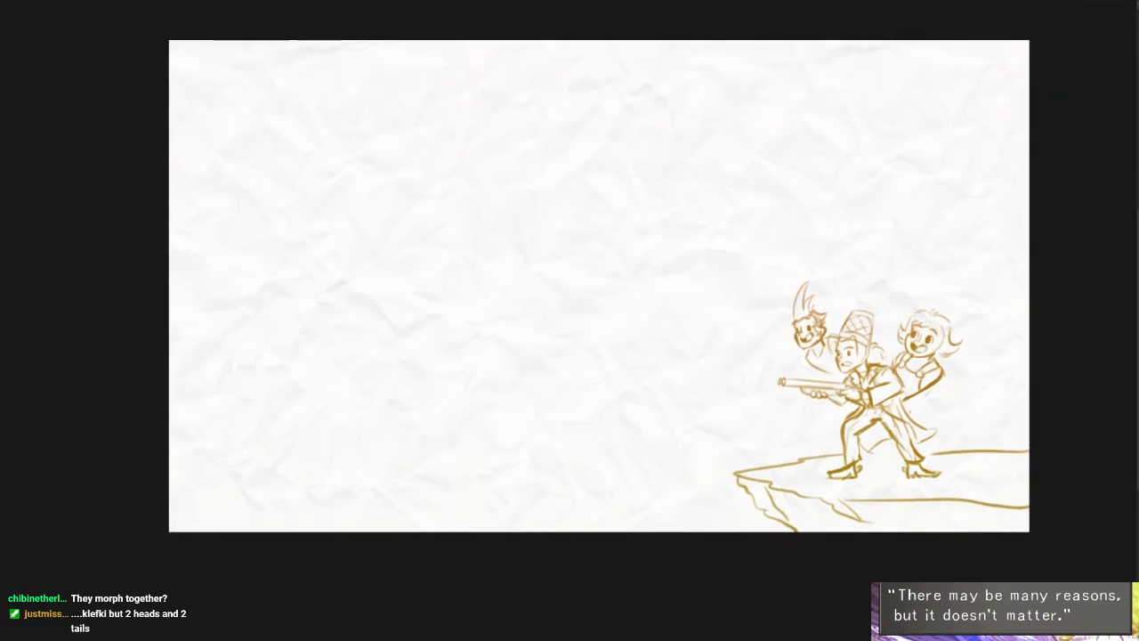
- Scale down the three characters together with their ledge, keeping them in the canvas's lower right corner
key("ctrl+t")
left_click_drag(1027, 282, 1005, 300)
left_click_drag(992, 364, 1011, 382)
key("Return")
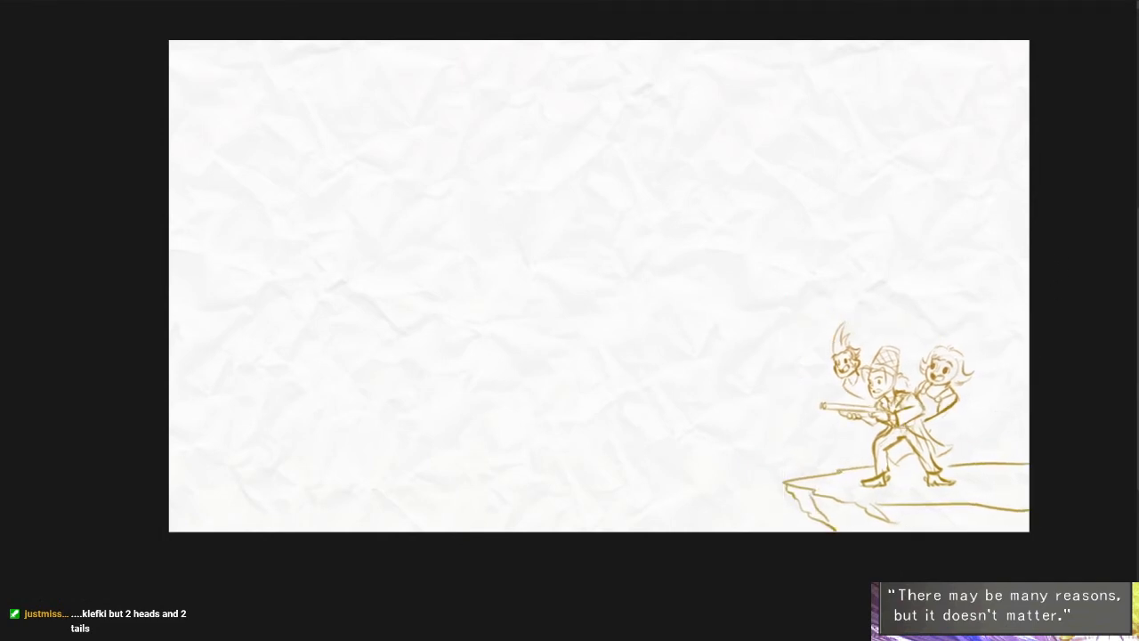
- Sketch overlapping construction circles for the creature's new head in the upper middle of the canvas
left_click_drag(945, 388, 939, 386)
mouse_move(612, 130)
left_mouse_down()
mouse_move(577, 222)
mouse_move(640, 233)
left_mouse_up()
left_click_drag(679, 312, 687, 297)
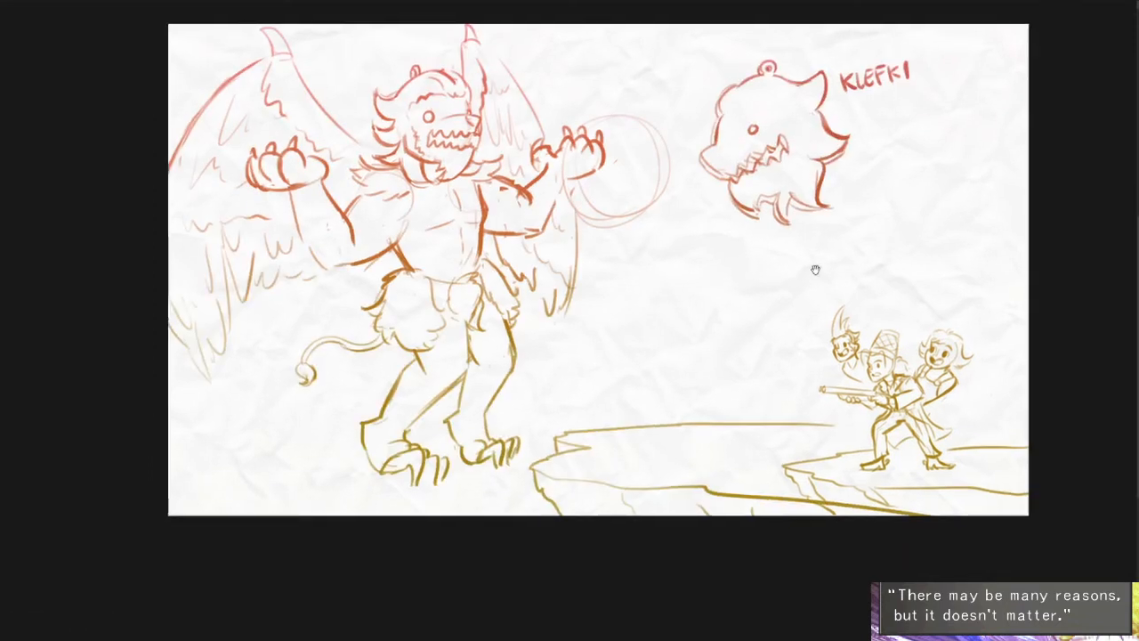
- Copy the old creature's head into this drawing and place it above the three characters as a reference
left_click_drag(814, 267, 798, 279)
mouse_move(917, 171)
left_mouse_down()
mouse_move(722, 281)
mouse_move(944, 170)
left_mouse_up()
key("ctrl+d")
mouse_move(463, 93)
left_mouse_down()
mouse_move(431, 196)
mouse_move(438, 50)
left_mouse_up()
key("ctrl+c")
key("Right")
key("ctrl+v")
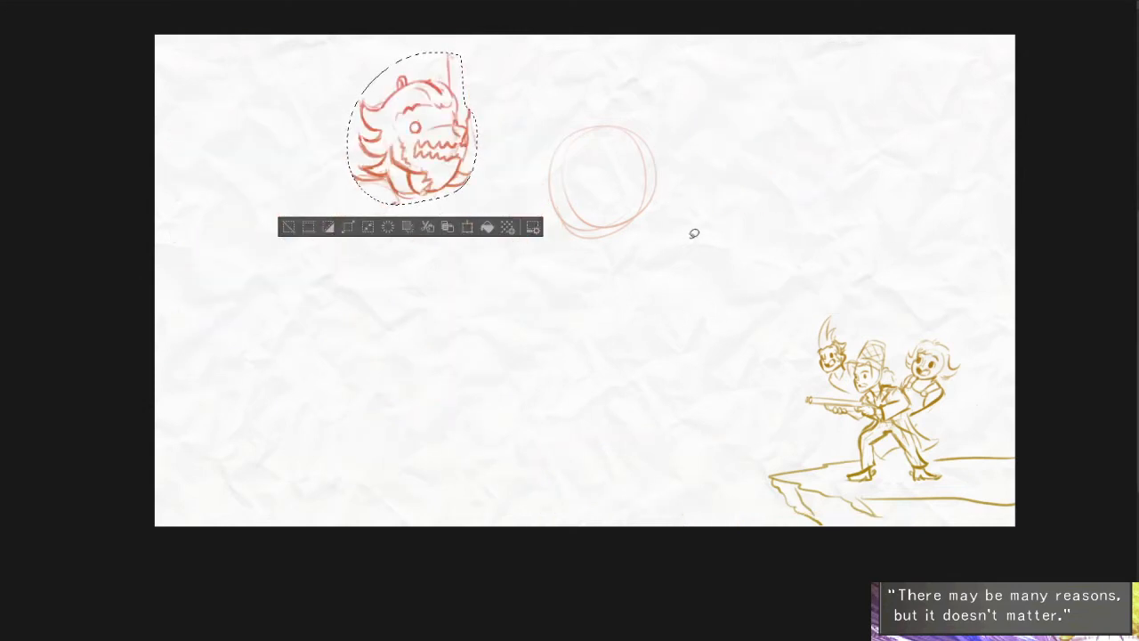
key("ctrl+d")
left_click_drag(533, 265, 977, 264)
scroll(628, 282, "up", 2)
mouse_move(621, 285)
left_mouse_down()
mouse_move(624, 304)
mouse_move(607, 301)
left_mouse_up()
left_click_drag(676, 326, 702, 338)
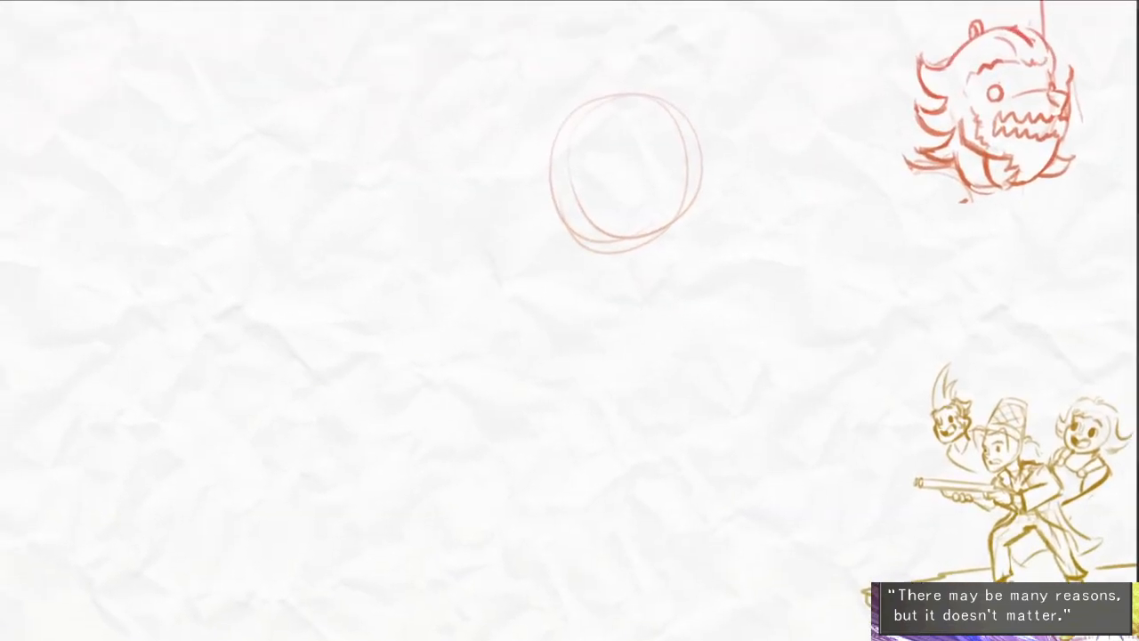
- Draw the ring-shaped eye and the jagged upper row of teeth on the new head circle
key("Right")
key("Left")
left_click_drag(831, 314, 879, 342)
left_click_drag(707, 325, 644, 268)
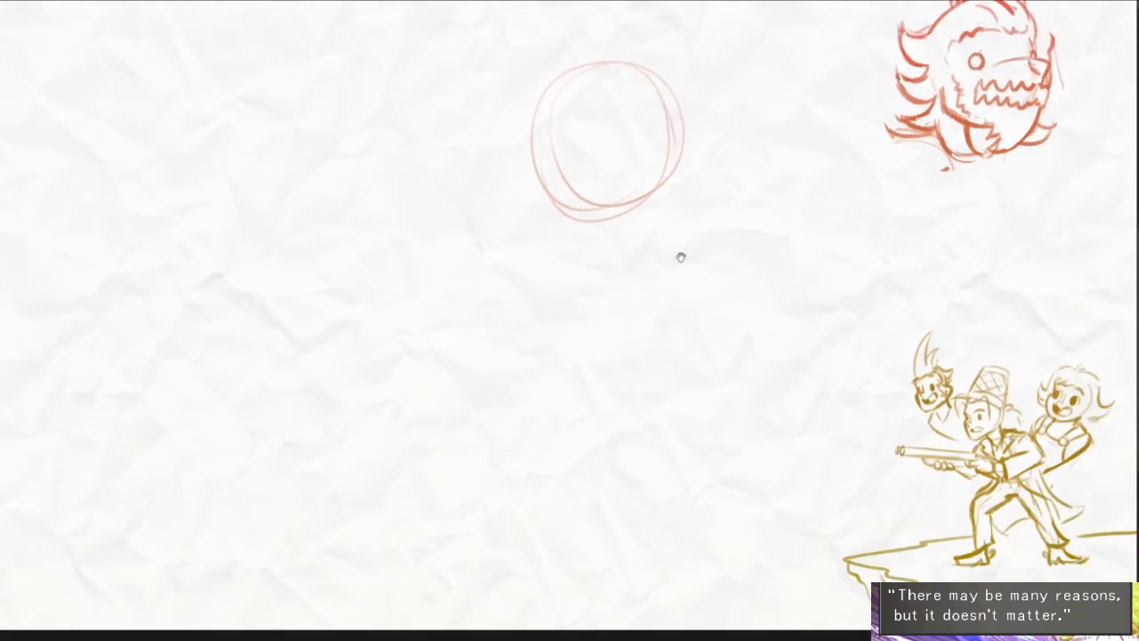
scroll(685, 252, "down", 3)
left_click_drag(707, 192, 704, 134)
mouse_move(673, 208)
left_mouse_down()
mouse_move(658, 186)
mouse_move(675, 153)
mouse_move(687, 196)
left_mouse_up()
key("ctrl+d")
scroll(663, 144, "up", 2)
key("ctrl+z")
scroll(628, 191, "up", 3)
mouse_move(585, 160)
left_mouse_down()
mouse_move(639, 204)
mouse_move(736, 190)
left_mouse_up()
key("ctrl+z")
mouse_move(583, 163)
left_mouse_down()
mouse_move(640, 181)
mouse_move(672, 201)
mouse_move(761, 187)
left_mouse_up()
- Draw the boxy nose at the tip of the creature's muzzle
mouse_move(754, 120)
left_mouse_down()
mouse_move(729, 127)
mouse_move(754, 166)
left_mouse_up()
left_click_drag(730, 153, 755, 154)
mouse_move(721, 120)
left_mouse_down()
mouse_move(766, 145)
mouse_move(781, 210)
left_mouse_up()
left_click_drag(611, 164, 611, 165)
key("ctrl+z")
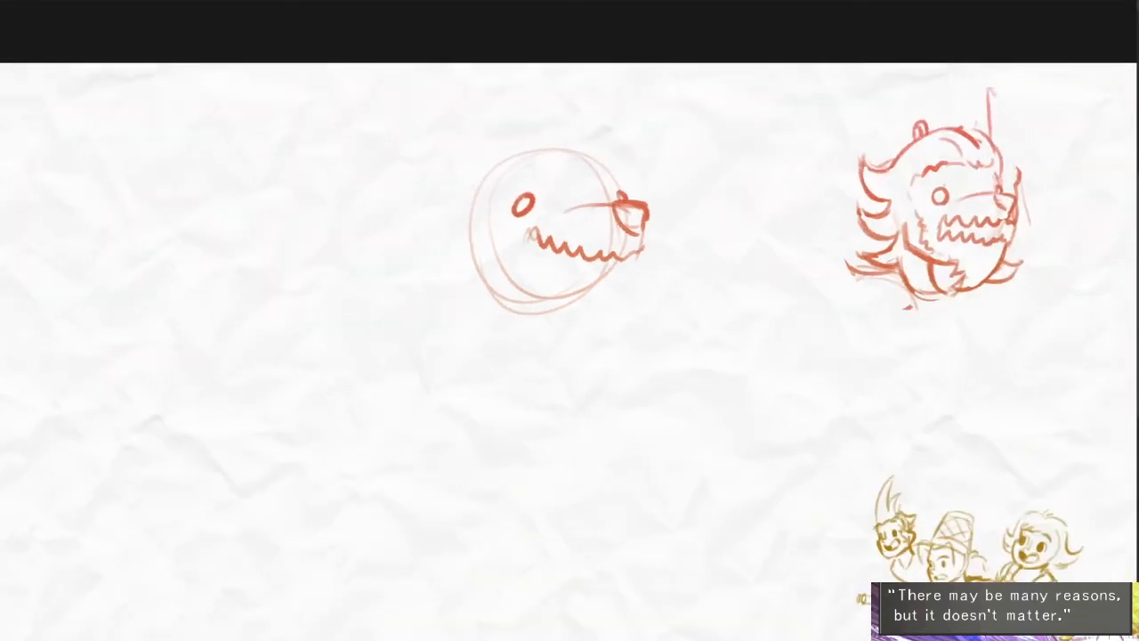
- Sketch loose sweeping mane curves over the top and back of the new head
mouse_move(616, 173)
left_mouse_down()
mouse_move(506, 142)
mouse_move(532, 128)
left_mouse_up()
mouse_move(534, 123)
left_mouse_down()
mouse_move(464, 135)
mouse_move(451, 226)
mouse_move(417, 269)
mouse_move(455, 278)
left_mouse_up()
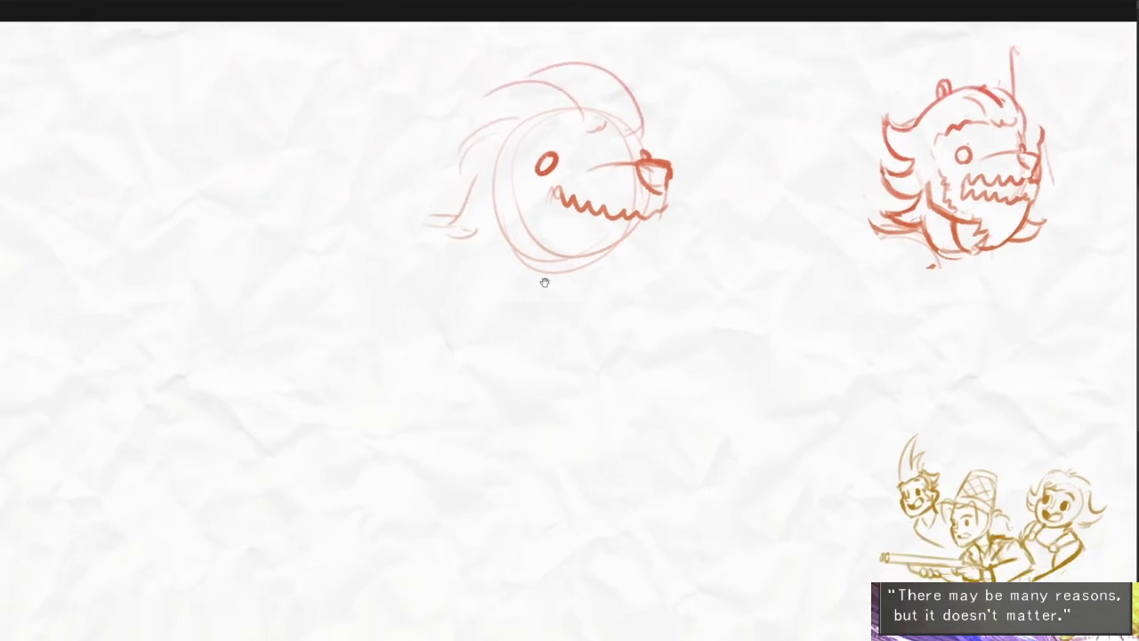
- Draw the jagged lower teeth, the chin curve with a small beard tuft, and the muzzle's front edge
mouse_move(546, 177)
left_mouse_down()
mouse_move(534, 203)
mouse_move(546, 213)
mouse_move(538, 181)
mouse_move(562, 224)
mouse_move(614, 239)
mouse_move(677, 224)
left_mouse_up()
left_click_drag(686, 345, 560, 335)
mouse_move(562, 230)
left_mouse_down()
mouse_move(536, 274)
mouse_move(456, 308)
mouse_move(486, 290)
left_mouse_up()
mouse_move(591, 191)
left_mouse_down()
mouse_move(613, 213)
mouse_move(702, 197)
left_mouse_up()
mouse_move(691, 182)
left_mouse_down()
mouse_move(722, 192)
mouse_move(694, 218)
left_mouse_up()
key("ctrl+z")
key("ctrl+z")
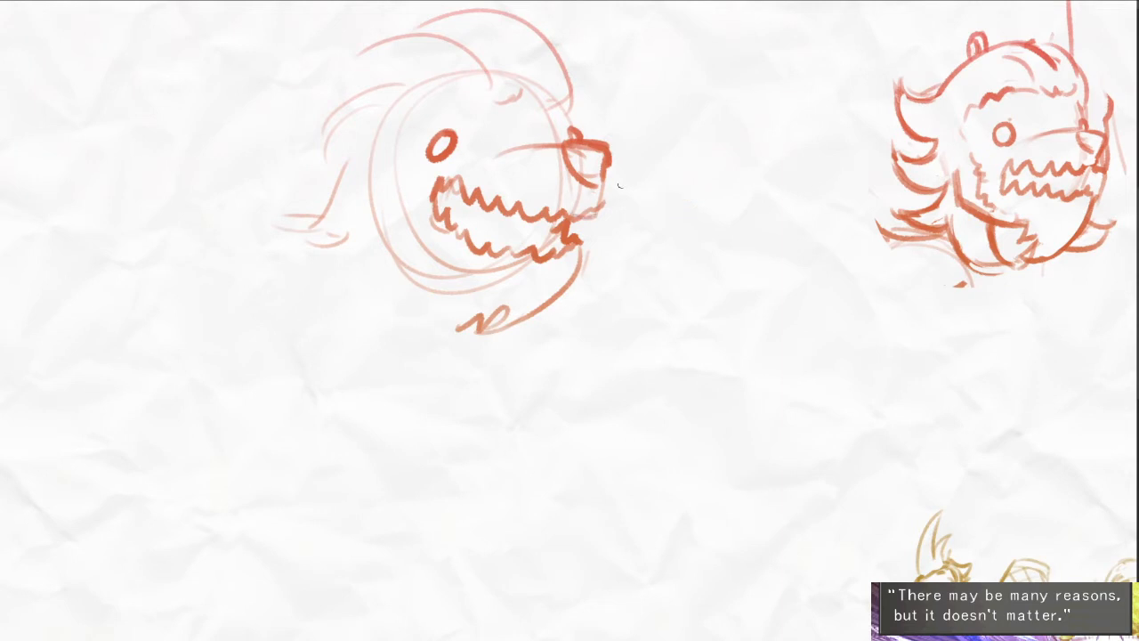
left_click_drag(604, 162, 590, 213)
scroll(602, 208, "down", 4)
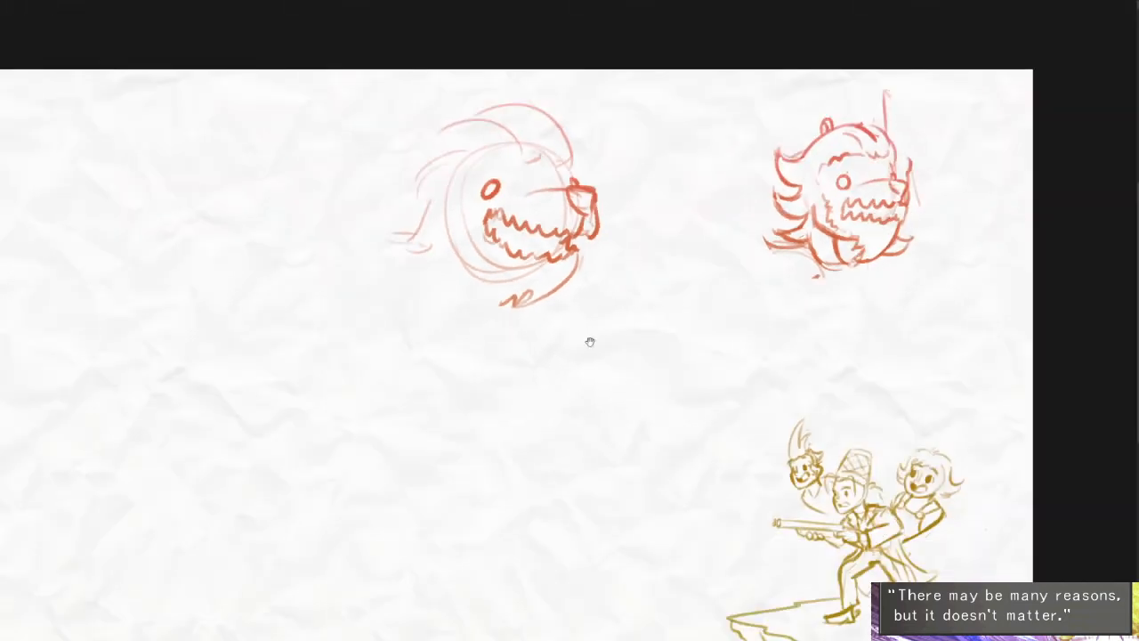
left_click_drag(629, 277, 610, 226)
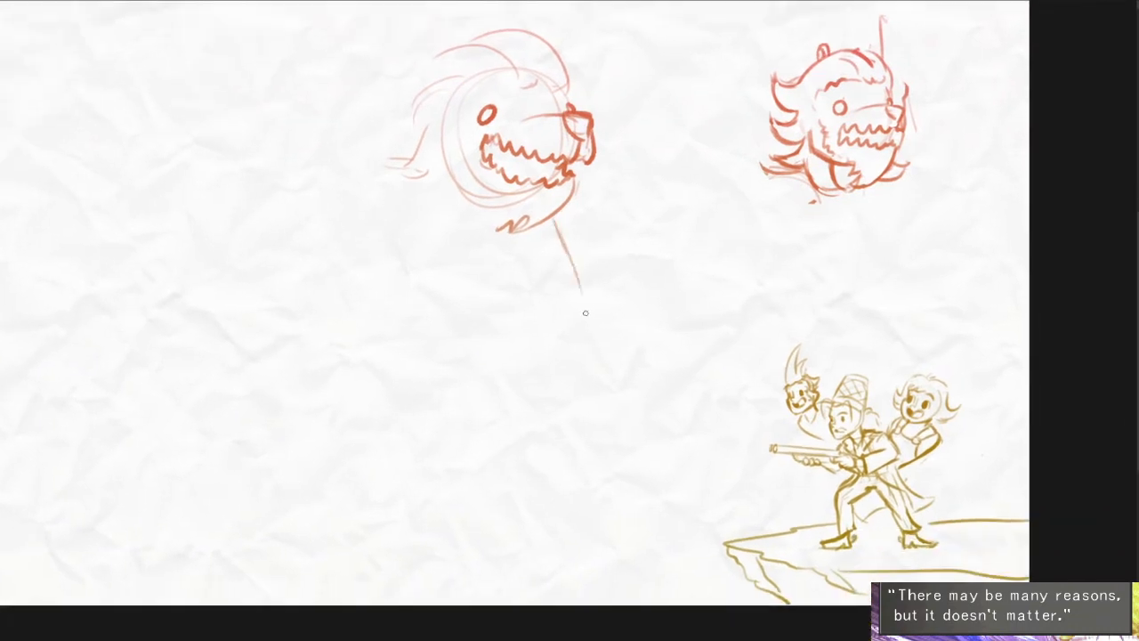
- Sketch the near shoulder circle, the chest line below the chin, and the back lines running down from the shoulder
left_click_drag(443, 227, 405, 286)
left_click_drag(596, 233, 602, 288)
left_click_drag(555, 217, 606, 324)
key("ctrl+z")
left_click_drag(555, 222, 602, 291)
left_click_drag(360, 258, 365, 331)
left_click_drag(356, 265, 415, 362)
left_click_drag(372, 325, 456, 397)
- Try a lower body with a bulging belly line and a curved back contour below the waist
left_click_drag(614, 281, 646, 402)
left_click_drag(397, 405, 392, 466)
key("ctrl+z")
left_click_drag(420, 364, 385, 439)
left_click_drag(404, 369, 380, 485)
left_click_drag(428, 422, 501, 407)
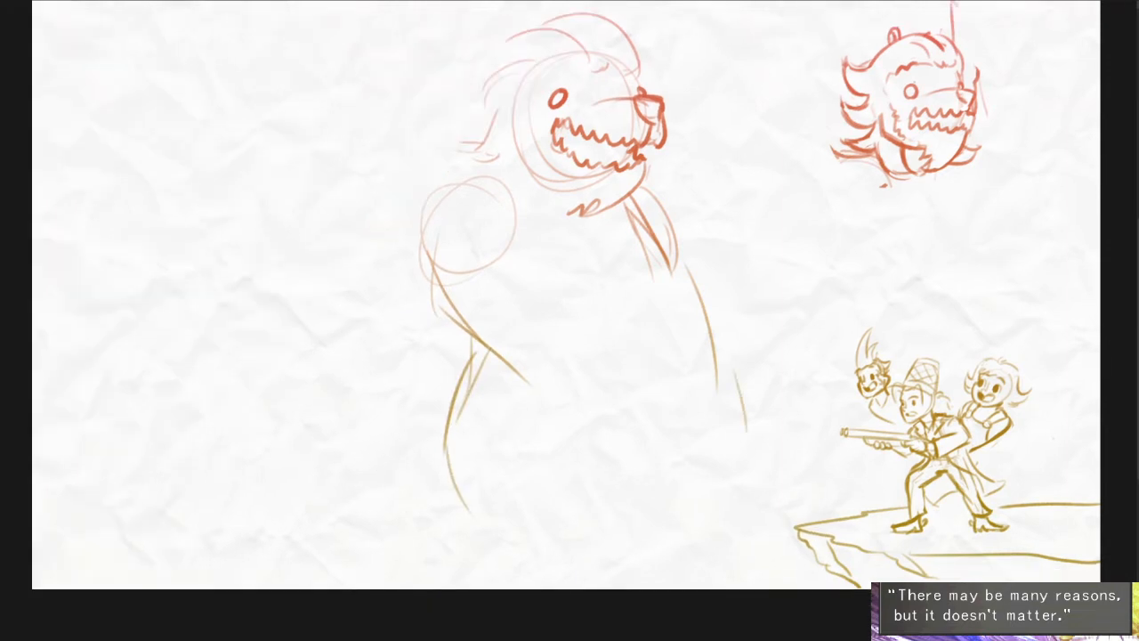
- Try a long tail edge sweeping from the creature's waist to the canvas's far side
left_click_drag(450, 377, 180, 447)
key("ctrl+z")
left_click_drag(461, 367, 89, 425)
key("ctrl+z")
left_click_drag(452, 367, 43, 459)
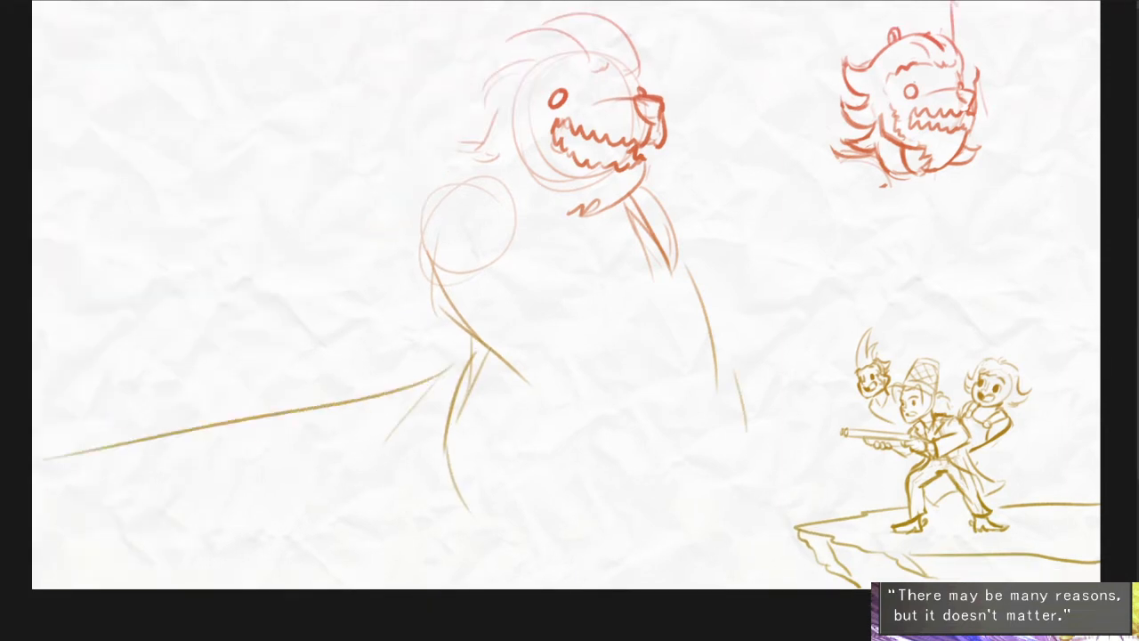
- Try a lower tail edge and a rounded base curve closing the bottom of the body
left_click_drag(47, 508, 406, 547)
key("ctrl+z")
left_click_drag(89, 542, 489, 561)
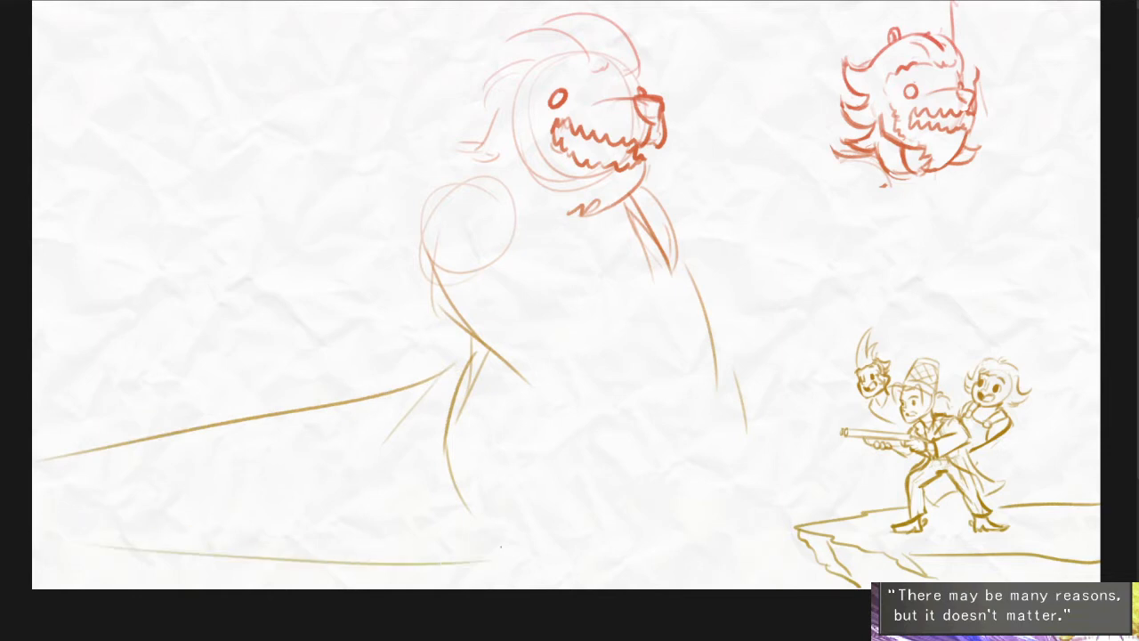
left_click_drag(741, 448, 674, 524)
key("ctrl+z")
left_click_drag(747, 427, 715, 531)
left_click_drag(714, 521, 602, 552)
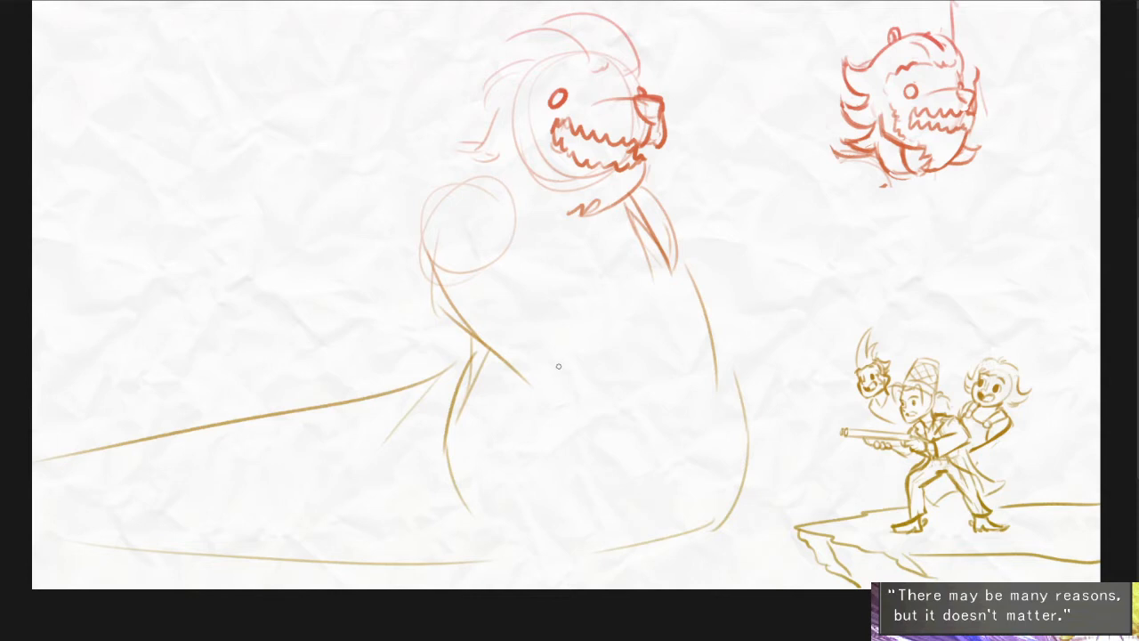
- Delete the sketched lower body and long tail below the creature's shoulders
mouse_move(785, 394)
left_mouse_down()
mouse_move(160, 362)
mouse_move(761, 282)
left_mouse_up()
key("Delete")
left_click(762, 308, "alt")
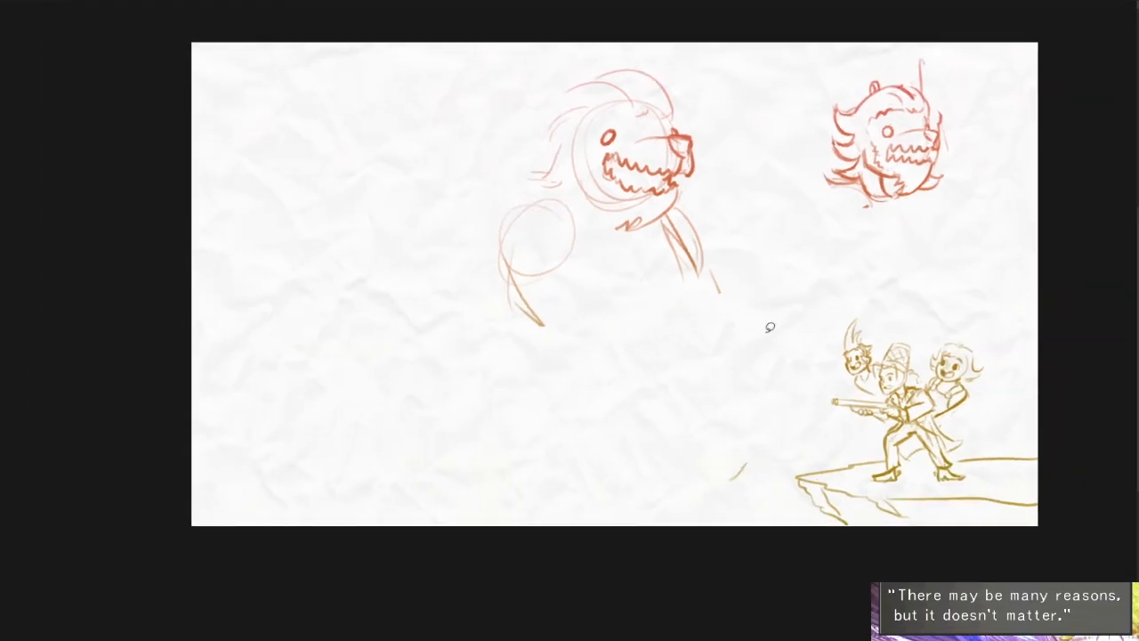
- Sketch the near shoulder's humped contour and rough upper arm lines beneath it
left_click_drag(742, 331, 728, 96)
mouse_move(695, 232)
left_mouse_down()
mouse_move(688, 297)
mouse_move(665, 285)
left_mouse_up()
key("ctrl+d")
left_click(649, 311, "ctrl")
mouse_move(440, 229)
left_mouse_down()
mouse_move(346, 290)
mouse_move(336, 487)
left_mouse_up()
key("ctrl+z")
left_click_drag(386, 315, 379, 421)
left_click_drag(369, 286, 502, 326)
key("ctrl+z")
mouse_move(496, 248)
left_mouse_down()
mouse_move(365, 317)
mouse_move(405, 440)
left_mouse_up()
- Draw the chest's front contour curving down and back from the neck toward the belly
mouse_move(669, 312)
left_mouse_down()
mouse_move(636, 420)
mouse_move(558, 538)
left_mouse_up()
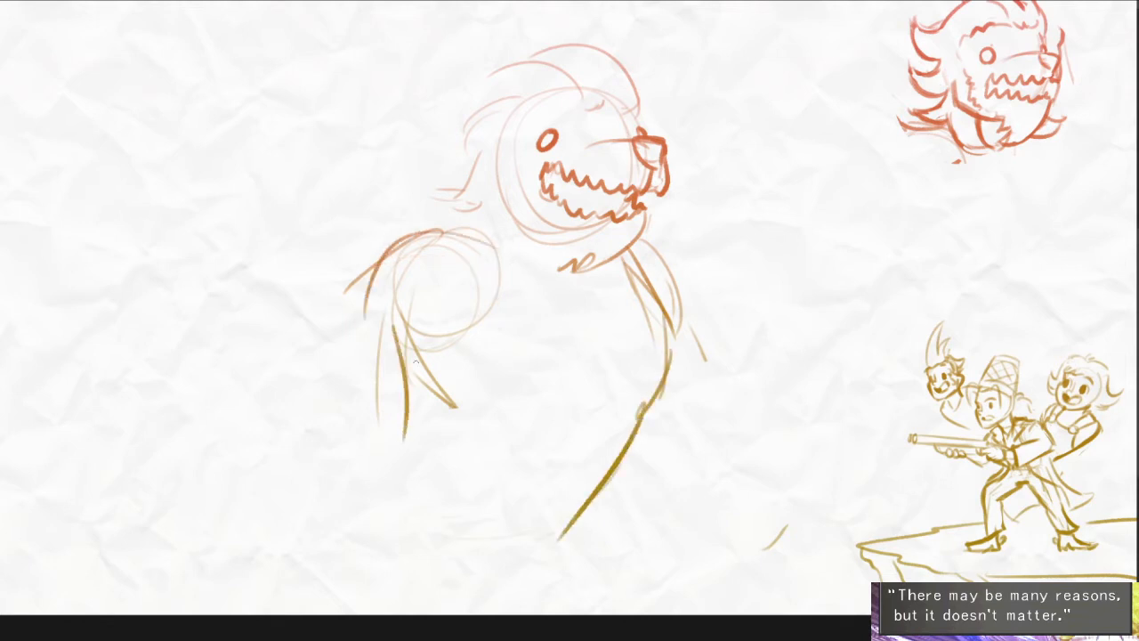
left_click_drag(664, 345, 490, 505)
key("ctrl+z")
left_click_drag(642, 423, 543, 524)
left_click_drag(598, 484, 560, 534)
- Erase the rough arm lines below the near shoulder circle
left_click_drag(579, 326, 567, 320)
scroll(536, 358, "up", 2)
left_click_drag(506, 415, 568, 417)
mouse_move(415, 341)
left_mouse_down()
mouse_move(345, 468)
mouse_move(416, 398)
mouse_move(437, 313)
mouse_move(427, 315)
mouse_move(392, 442)
mouse_move(444, 362)
left_mouse_up()
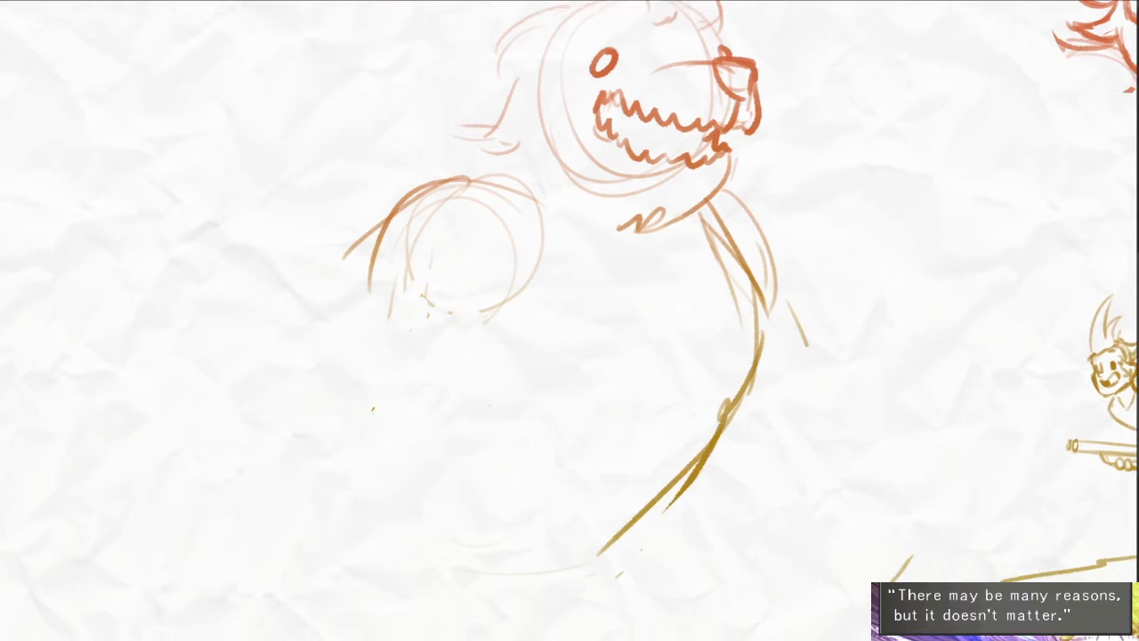
- Redraw the near shoulder circle and draw the foreleg's outer edge down to the elbow
left_click_drag(394, 233, 497, 184)
mouse_move(372, 258)
left_mouse_down()
mouse_move(297, 503)
mouse_move(296, 553)
left_mouse_up()
key("ctrl+z")
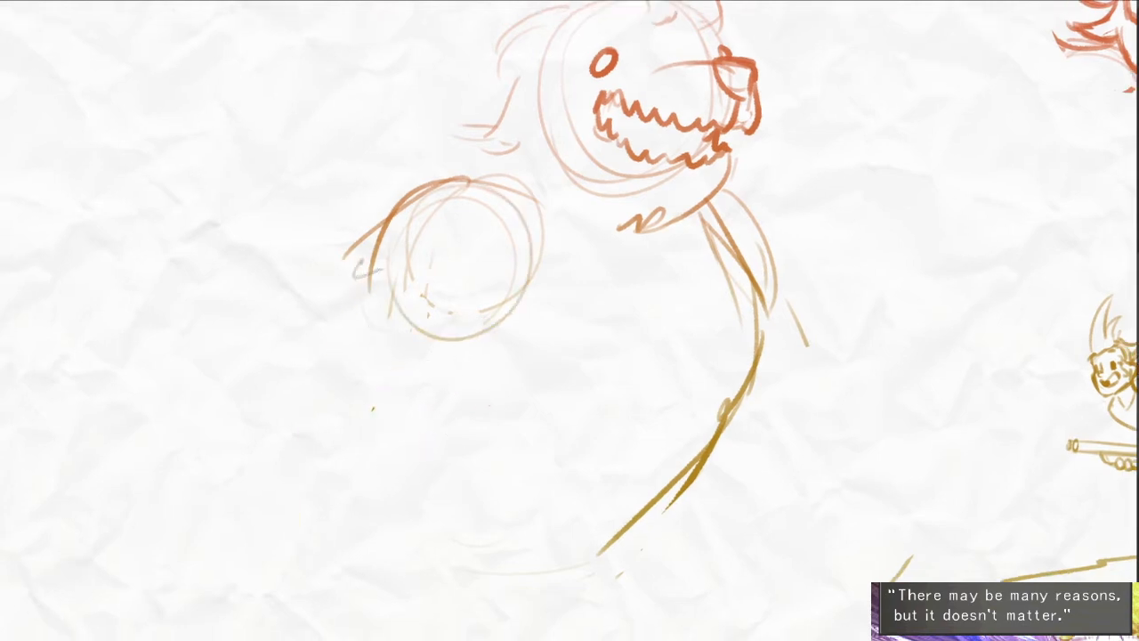
left_click_drag(361, 260, 302, 362)
left_click_drag(327, 331, 298, 390)
- Draw the near foreleg's inner edge and extend its outer edge down to the wrist
left_click_drag(511, 316, 516, 372)
mouse_move(513, 325)
left_mouse_down()
mouse_move(501, 414)
mouse_move(381, 580)
left_mouse_up()
key("ctrl+z")
left_click_drag(516, 361, 431, 514)
mouse_move(388, 248)
left_mouse_down()
mouse_move(310, 341)
mouse_move(305, 503)
left_mouse_up()
left_click_drag(295, 447, 279, 541)
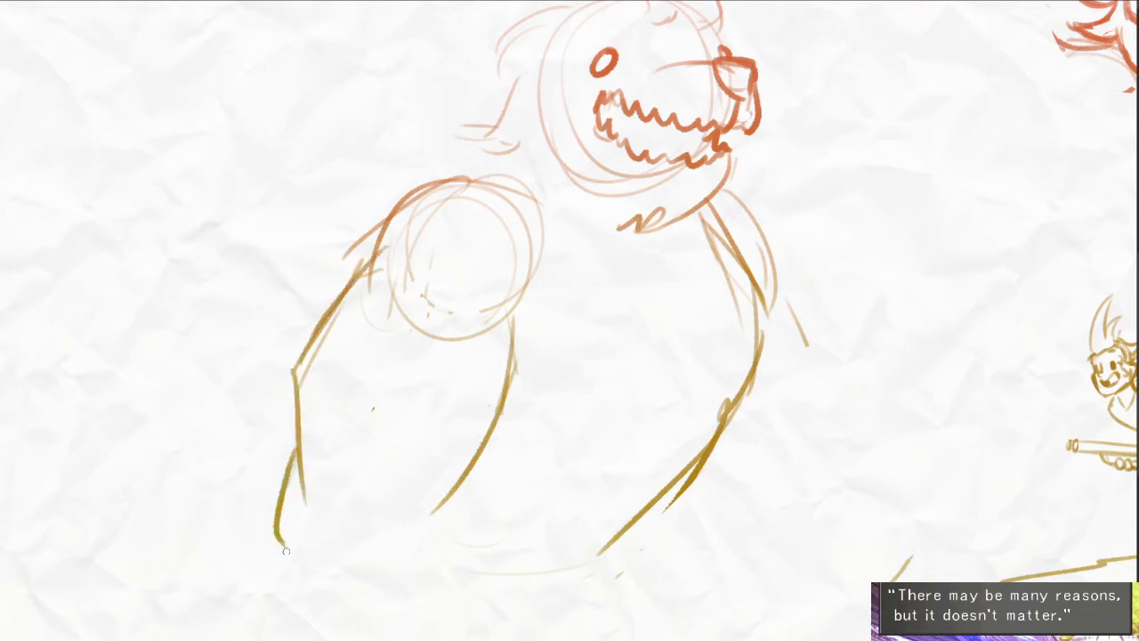
- Draw the near forepaw's arched top and a flat base line under it
left_click_drag(436, 498, 625, 524)
key("ctrl+z")
mouse_move(396, 473)
left_mouse_down()
mouse_move(495, 442)
mouse_move(619, 528)
left_mouse_up()
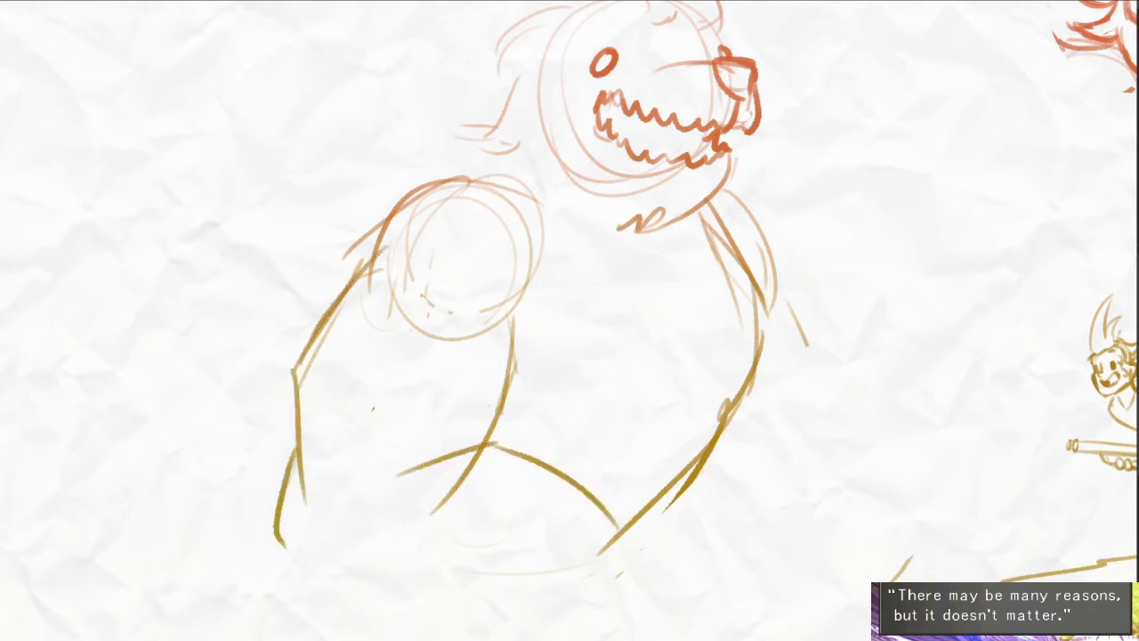
left_click_drag(297, 591, 588, 584)
- Draw the far forepaw in front of the chest with three rounded, curving toes
mouse_move(557, 525)
left_mouse_down()
mouse_move(626, 480)
mouse_move(670, 587)
left_mouse_up()
mouse_move(670, 486)
left_mouse_down()
mouse_move(711, 503)
mouse_move(712, 573)
left_mouse_up()
key("ctrl+z")
key("ctrl+z")
mouse_move(616, 510)
left_mouse_down()
mouse_move(624, 489)
mouse_move(706, 470)
mouse_move(743, 586)
left_mouse_up()
left_click_drag(743, 477, 794, 575)
mouse_move(781, 470)
left_mouse_down()
mouse_move(817, 514)
mouse_move(803, 572)
left_mouse_up()
key("ctrl+z")
key("ctrl+z")
mouse_move(650, 486)
left_mouse_down()
mouse_move(756, 525)
mouse_move(743, 585)
left_mouse_up()
mouse_move(752, 483)
left_mouse_down()
mouse_move(804, 517)
mouse_move(789, 594)
left_mouse_up()
left_click_drag(796, 484, 816, 578)
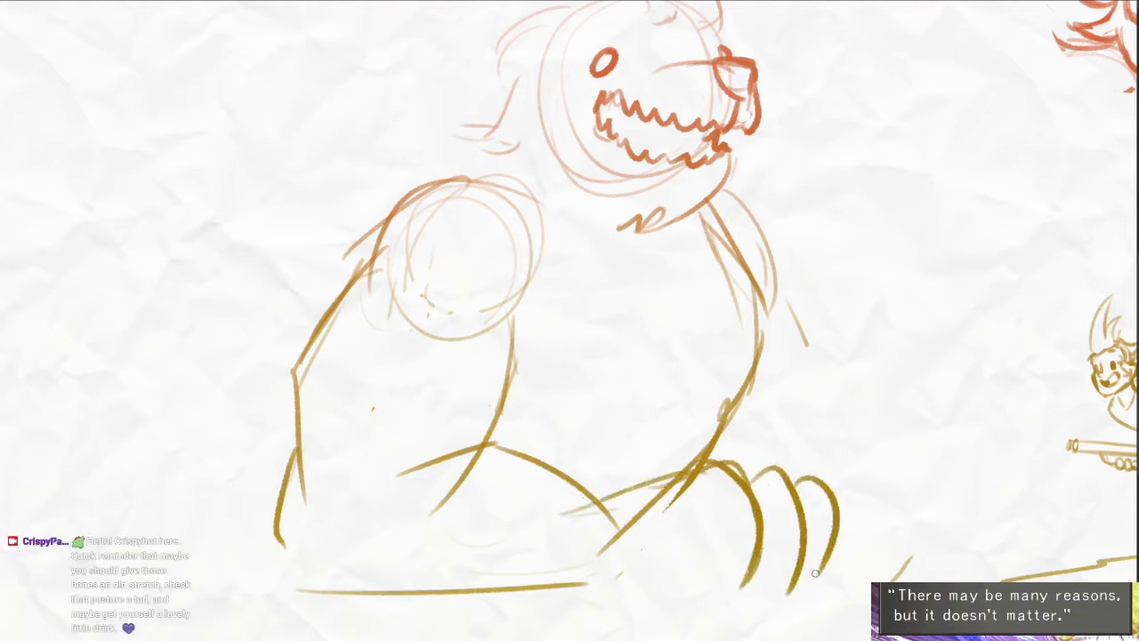
- Close the far forepaw's underside and draw the far shoulder and foreleg's outer contour
mouse_move(607, 565)
left_mouse_down()
mouse_move(806, 575)
mouse_move(835, 558)
left_mouse_up()
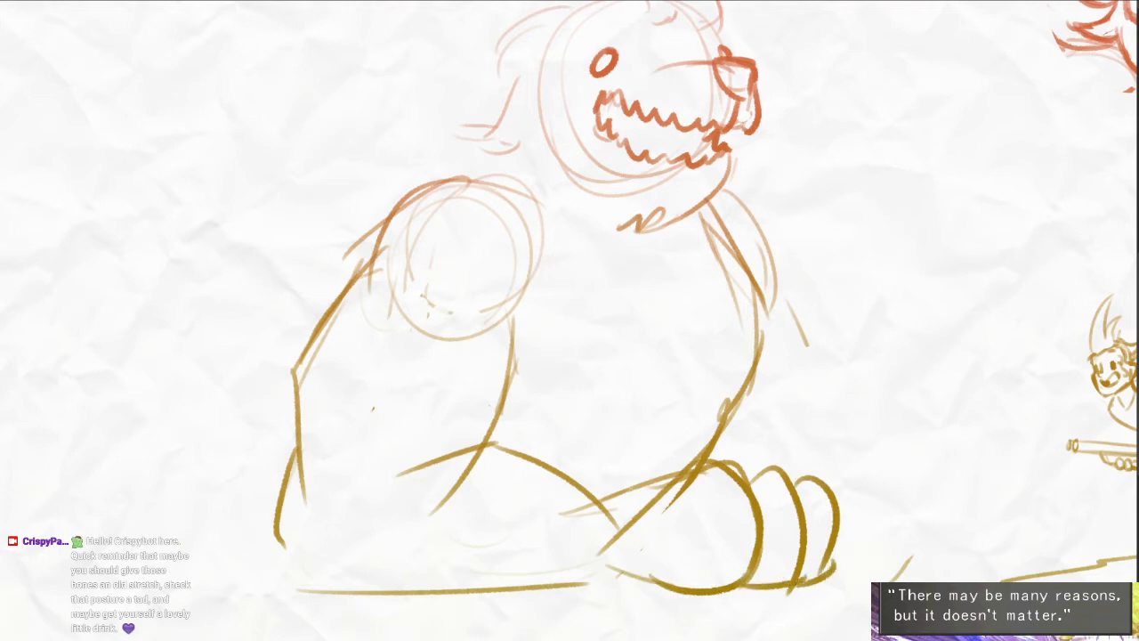
left_click_drag(567, 584, 612, 584)
left_click_drag(628, 569, 594, 579)
mouse_move(685, 203)
left_mouse_down()
mouse_move(753, 241)
mouse_move(744, 389)
mouse_move(763, 434)
mouse_move(762, 490)
left_mouse_up()
left_click_drag(458, 266, 502, 375)
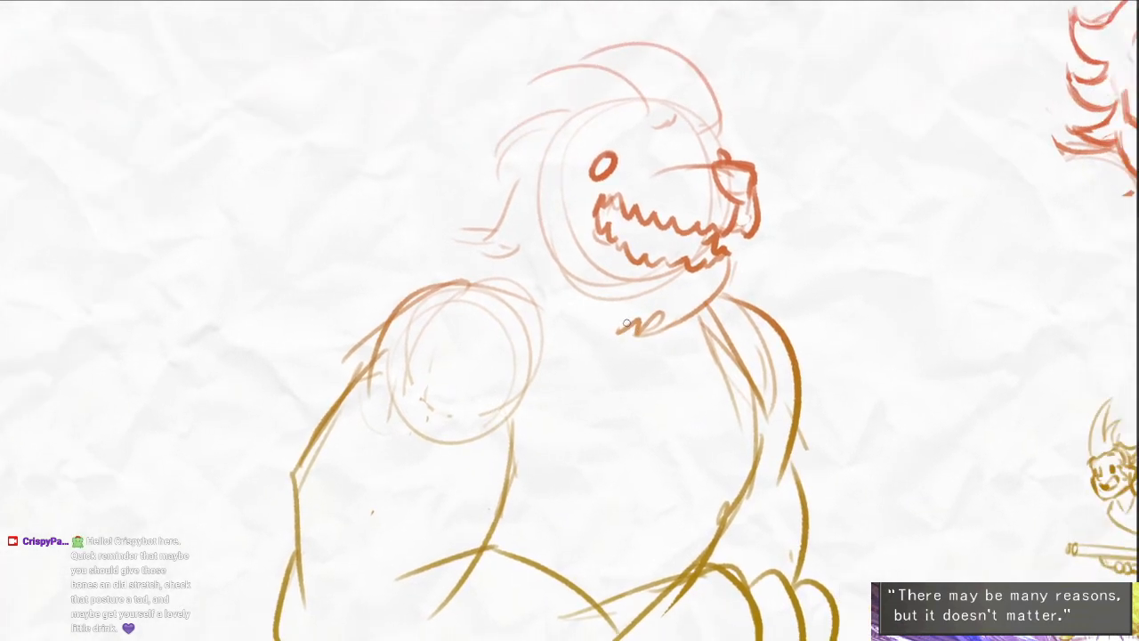
- Draw bold pointed mane tufts along the top and back of the creature's head
left_click_drag(644, 98, 505, 81)
mouse_move(599, 112)
left_mouse_down()
mouse_move(721, 134)
mouse_move(429, 134)
mouse_move(492, 169)
mouse_move(373, 326)
mouse_move(441, 287)
left_mouse_up()
key("ctrl+z")
mouse_move(432, 292)
left_mouse_down()
mouse_move(396, 370)
mouse_move(364, 358)
left_mouse_up()
mouse_move(366, 358)
left_mouse_down()
mouse_move(425, 407)
mouse_move(489, 436)
left_mouse_up()
left_click_drag(634, 425, 608, 381)
- Draw the curved jaw fur line and an inner beard tuft beneath the creature's mouth
left_click_drag(469, 302, 586, 512)
key("ctrl+z")
left_click_drag(467, 361, 575, 508)
left_click_drag(531, 398, 583, 498)
mouse_move(545, 406)
left_mouse_down()
mouse_move(595, 470)
mouse_move(614, 469)
left_mouse_up()
- Draw the scalloped fringe across the forehead and the jagged fur edge down the back of the face
left_click_drag(661, 113, 643, 122)
mouse_move(491, 189)
left_mouse_down()
mouse_move(633, 143)
mouse_move(729, 148)
mouse_move(743, 137)
left_mouse_up()
left_click_drag(782, 173, 789, 182)
mouse_move(535, 141)
left_mouse_down()
mouse_move(466, 301)
mouse_move(508, 384)
mouse_move(487, 180)
mouse_move(509, 384)
left_mouse_up()
key("ctrl+z")
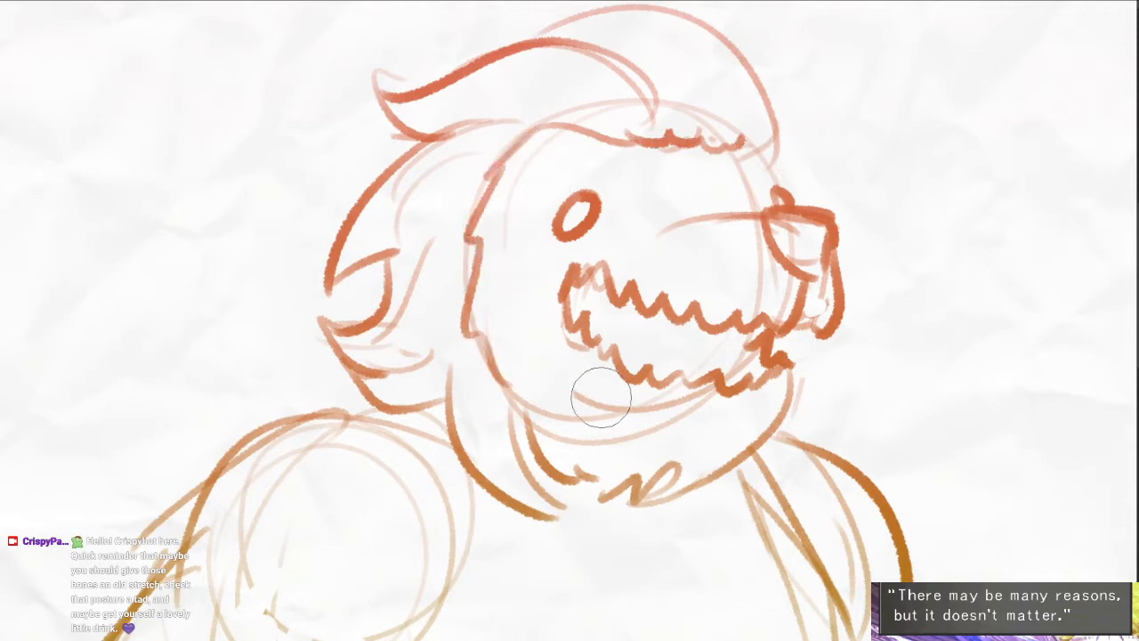
- Start a small human-like figure beneath the creature's chin by sketching its rounded face
left_click_drag(760, 393, 662, 174)
mouse_move(570, 374)
left_mouse_down()
mouse_move(623, 363)
mouse_move(554, 330)
mouse_move(630, 329)
left_mouse_up()
key("ctrl+z")
mouse_move(570, 305)
left_mouse_down()
mouse_move(539, 333)
mouse_move(581, 389)
left_mouse_up()
key("ctrl+z")
left_click_drag(614, 294, 642, 356)
scroll(600, 414, "up", 2)
- Draw the small figure's neck and a slanted neckline beneath its face
mouse_move(600, 414)
left_mouse_down()
mouse_move(614, 394)
mouse_move(610, 355)
left_mouse_up()
left_click_drag(566, 309, 567, 353)
left_click_drag(635, 301, 640, 358)
left_click_drag(564, 352, 633, 390)
left_click_drag(601, 372, 641, 374)
left_click_drag(638, 331, 625, 375)
- Sketch ruffled collar pieces on both sides of the figure's neck and a short line for the far arm
mouse_move(560, 343)
left_mouse_down()
mouse_move(482, 363)
mouse_move(521, 363)
left_mouse_up()
left_click_drag(672, 325, 707, 361)
left_click_drag(694, 346, 697, 370)
left_click_drag(707, 409, 715, 450)
left_click_drag(619, 422, 632, 321)
mouse_move(562, 290)
left_mouse_down()
mouse_move(595, 259)
mouse_move(474, 395)
left_mouse_up()
key("ctrl+z")
- Build up the looped ruffles and shoulder lines on both sides of the figure's neckline
left_click_drag(579, 259, 532, 289)
left_click_drag(580, 317, 566, 329)
left_click_drag(757, 234, 786, 308)
key("ctrl+z")
left_click_drag(705, 228, 746, 242)
left_click_drag(749, 238, 774, 271)
mouse_move(609, 219)
left_mouse_down()
mouse_move(531, 226)
mouse_move(567, 267)
left_mouse_up()
left_click_drag(716, 187, 741, 245)
- Outline the crown and sides of the small figure's head above the face
mouse_move(693, 103)
left_mouse_down()
mouse_move(674, 170)
mouse_move(689, 253)
mouse_move(594, 269)
mouse_move(568, 239)
mouse_move(545, 171)
left_mouse_up()
mouse_move(565, 134)
left_mouse_down()
mouse_move(597, 262)
mouse_move(582, 281)
left_mouse_up()
key("e")
key("b")
mouse_move(546, 218)
left_mouse_down()
mouse_move(559, 143)
mouse_move(470, 167)
mouse_move(458, 152)
mouse_move(376, 170)
mouse_move(440, 178)
mouse_move(480, 212)
mouse_move(541, 189)
left_mouse_up()
mouse_move(675, 130)
left_mouse_down()
mouse_move(725, 98)
mouse_move(753, 109)
mouse_move(786, 82)
mouse_move(747, 162)
mouse_move(676, 172)
left_mouse_up()
- Draw long spear-tipped projections extending sideways from the figure's head and clean up their overlapping lines
mouse_move(557, 141)
left_mouse_down()
mouse_move(481, 150)
mouse_move(469, 165)
mouse_move(393, 163)
left_mouse_up()
key("e")
left_click_drag(412, 206, 501, 208)
key("e")
mouse_move(376, 170)
left_mouse_down()
mouse_move(459, 205)
mouse_move(511, 189)
mouse_move(573, 198)
left_mouse_up()
mouse_move(392, 168)
left_mouse_down()
mouse_move(480, 151)
mouse_move(489, 189)
left_mouse_up()
left_click_drag(559, 138, 554, 191)
mouse_move(570, 147)
left_mouse_down()
mouse_move(658, 130)
mouse_move(543, 125)
mouse_move(654, 124)
left_mouse_up()
key("e")
mouse_move(691, 87)
left_mouse_down()
mouse_move(644, 102)
mouse_move(660, 138)
mouse_move(575, 127)
left_mouse_up()
- Draw a hanging strand beside the near side of the figure's face and start erasing excess lines at the chin
key("b")
mouse_move(505, 201)
left_mouse_down()
mouse_move(509, 256)
mouse_move(543, 274)
left_mouse_up()
left_click_drag(531, 201, 534, 234)
key("e")
left_click_drag(592, 286, 609, 258)
key("b")
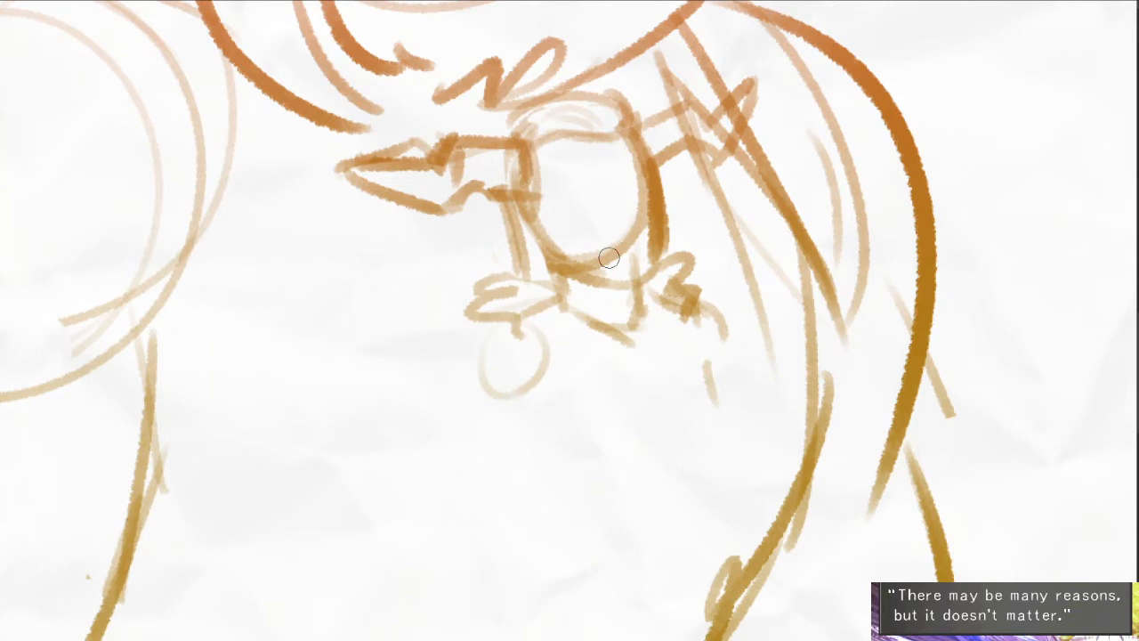
- Erase the heavy, doubled face lines and redraw a cleaner cheek and jaw contour for the small figure
key("e")
mouse_move(659, 181)
left_mouse_down()
mouse_move(655, 120)
mouse_move(648, 236)
mouse_move(643, 216)
mouse_move(612, 246)
left_mouse_up()
key("b")
key("e")
key("b")
mouse_move(664, 208)
left_mouse_down()
mouse_move(659, 260)
mouse_move(642, 273)
left_mouse_up()
key("e")
mouse_move(553, 233)
left_mouse_down()
mouse_move(613, 262)
mouse_move(635, 246)
left_mouse_up()
key("b")
key("e")
left_click_drag(542, 217, 554, 248)
key("b")
left_click_drag(526, 211, 561, 279)
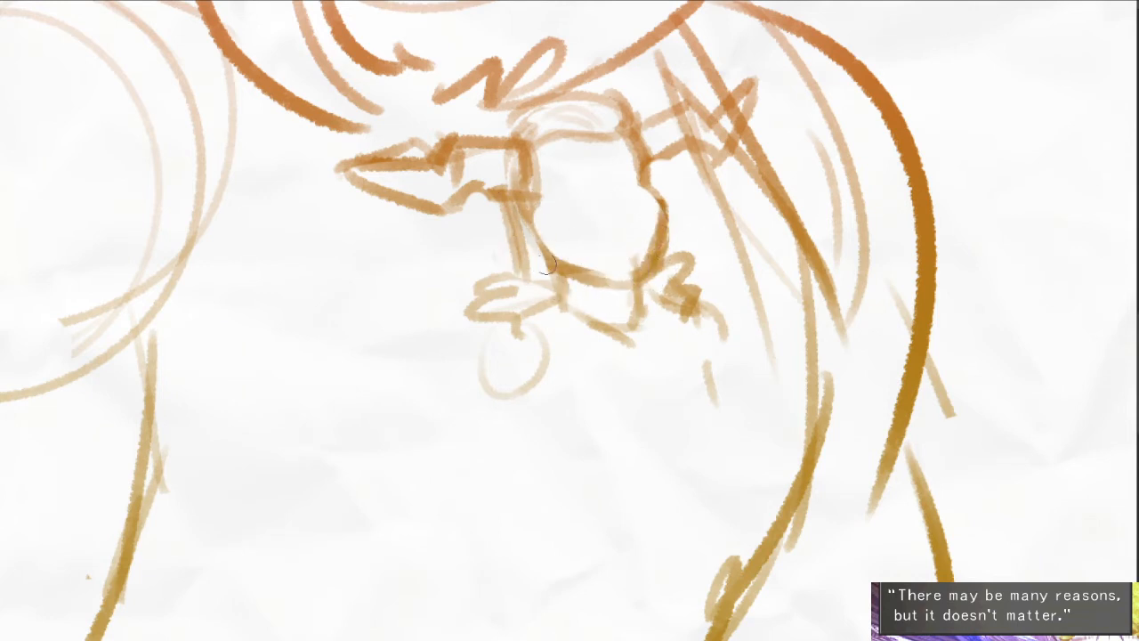
left_click_drag(523, 210, 550, 272)
- Draw the figure's two oval eyes and its nose, refining the lines with a smaller eraser
left_click_drag(571, 195, 578, 205)
key("ctrl+z")
key("ctrl+z")
mouse_move(630, 171)
left_mouse_down()
mouse_move(635, 193)
mouse_move(627, 183)
mouse_move(574, 202)
mouse_move(627, 226)
left_mouse_up()
key("e")
key("bracketleft")
key("bracketleft")
key("bracketleft")
key("bracketleft")
key("bracketleft")
key("bracketleft")
key("b")
key("ctrl+z")
scroll(628, 182, "up", 3)
key("ctrl+z")
mouse_move(599, 175)
left_mouse_down()
mouse_move(655, 253)
mouse_move(651, 297)
left_mouse_up()
key("e")
left_click_drag(661, 236, 642, 110)
left_click(547, 330, "alt")
- Sketch the figure's near arm, flared far sleeve and curved torso folds below the collar
left_click_drag(471, 304, 429, 412)
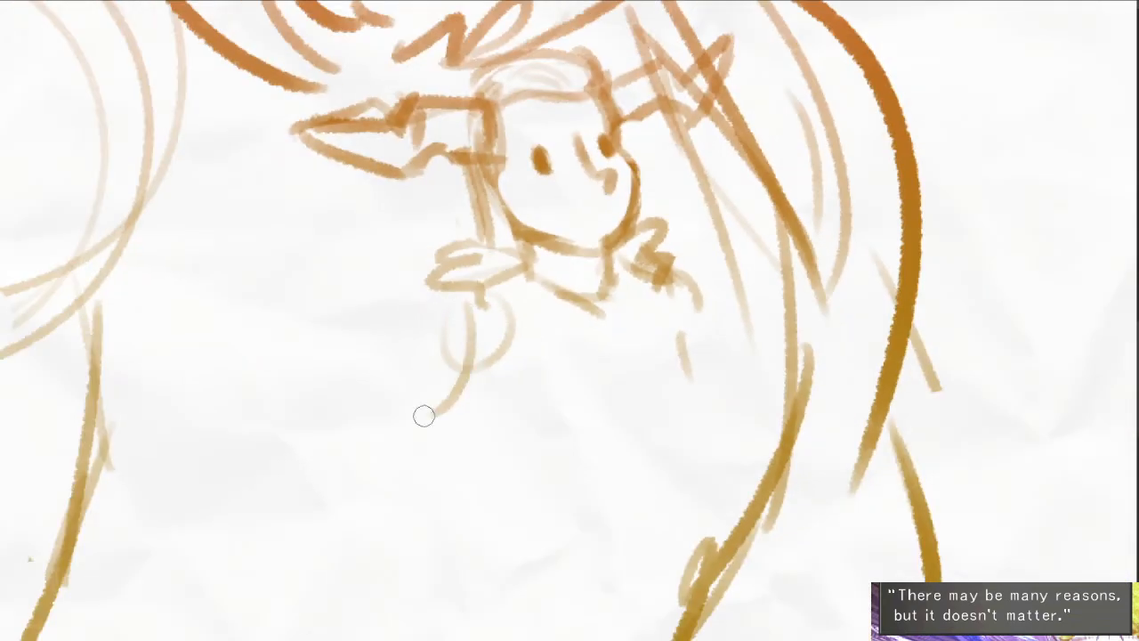
left_click_drag(519, 390, 455, 510)
left_click_drag(577, 459, 588, 581)
left_click_drag(621, 521, 621, 540)
left_click_drag(676, 399, 693, 470)
mouse_move(698, 338)
left_mouse_down()
mouse_move(724, 431)
mouse_move(690, 435)
left_mouse_up()
left_click_drag(672, 343, 709, 337)
mouse_move(506, 286)
left_mouse_down()
mouse_move(471, 312)
mouse_move(476, 326)
left_mouse_up()
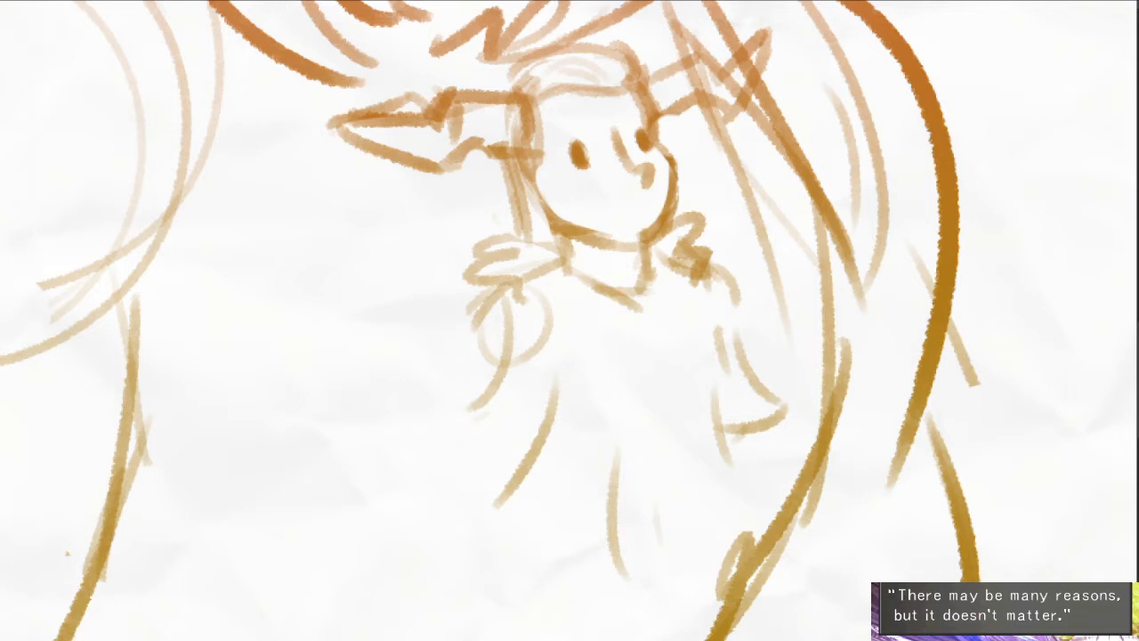
left_click_drag(503, 339, 532, 328)
- Draw the small figure's parted lips and arched eyebrows
left_click_drag(620, 257, 574, 316)
scroll(614, 238, "up", 2)
mouse_move(588, 265)
left_mouse_down()
mouse_move(619, 259)
mouse_move(641, 271)
mouse_move(655, 254)
left_mouse_up()
key("ctrl+z")
mouse_move(595, 275)
left_mouse_down()
mouse_move(620, 267)
mouse_move(598, 275)
mouse_move(648, 279)
mouse_move(603, 296)
left_mouse_up()
key("ctrl+z")
left_click_drag(491, 183, 544, 151)
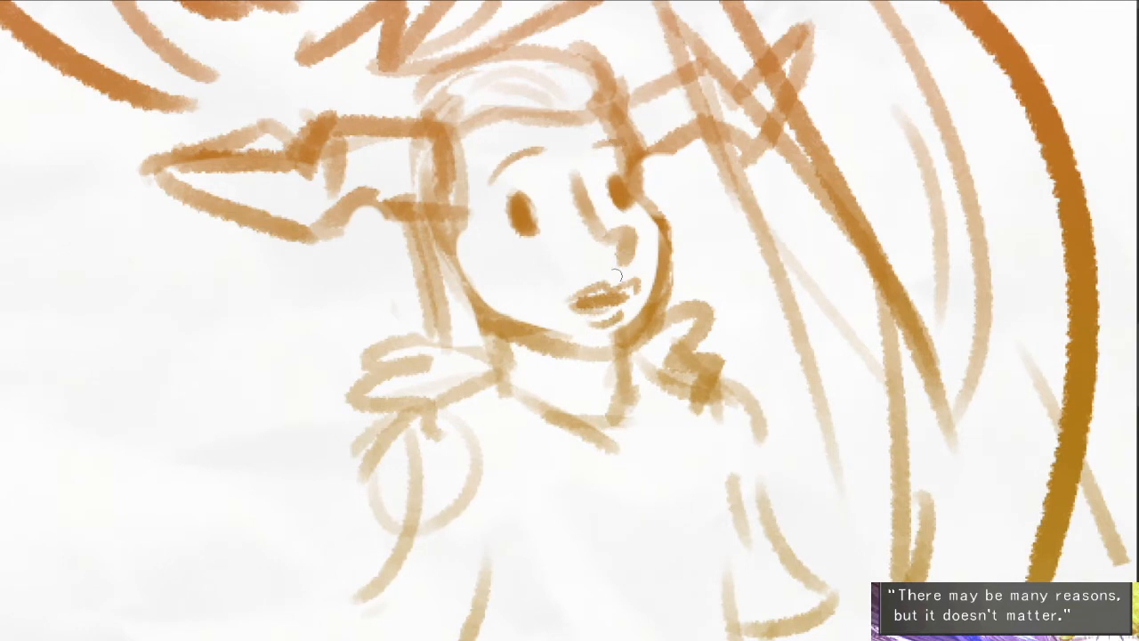
- Add a curled marking on the figure's near cheek and short lashes beside the near eye
mouse_move(495, 317)
left_mouse_down()
mouse_move(521, 256)
mouse_move(560, 268)
left_mouse_up()
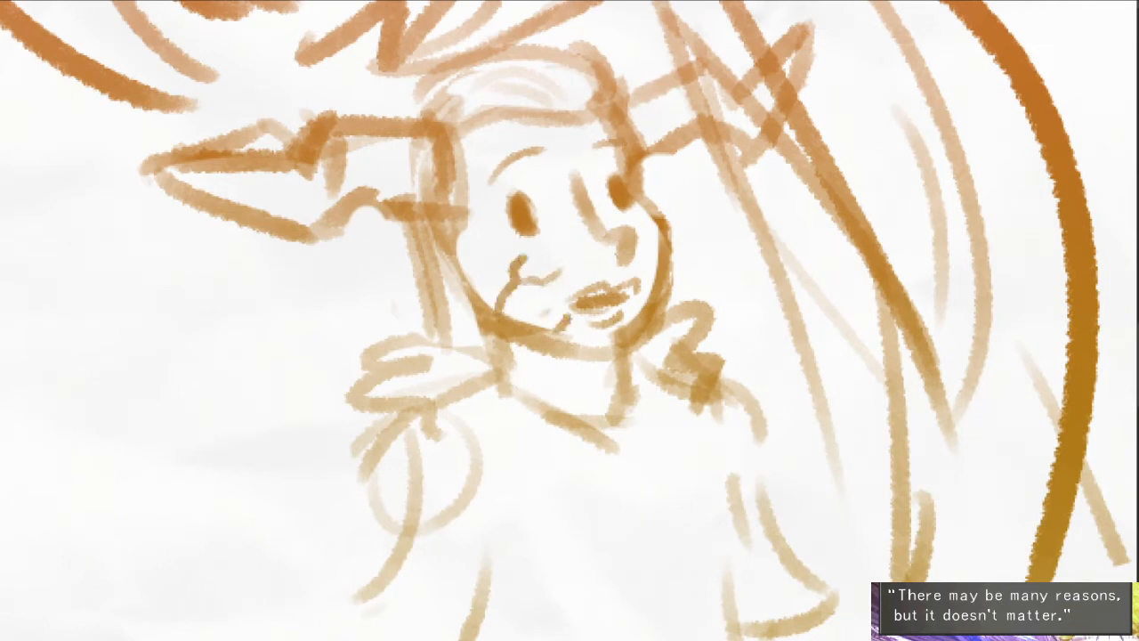
left_click_drag(519, 192, 496, 194)
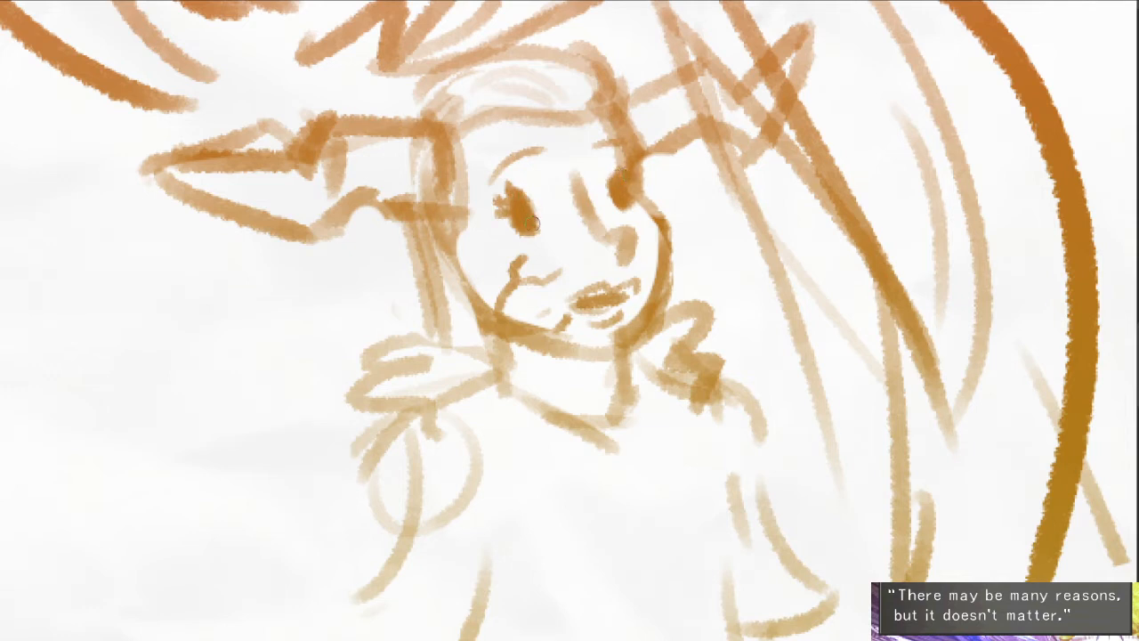
left_click_drag(629, 275, 616, 271)
- Clean up the figure's nose and redraw it with a thinner, hooked tip
mouse_move(566, 168)
left_mouse_down()
mouse_move(591, 227)
mouse_move(615, 247)
mouse_move(605, 223)
mouse_move(592, 247)
mouse_move(609, 244)
left_mouse_up()
key("e")
key("b")
key("e")
key("b")
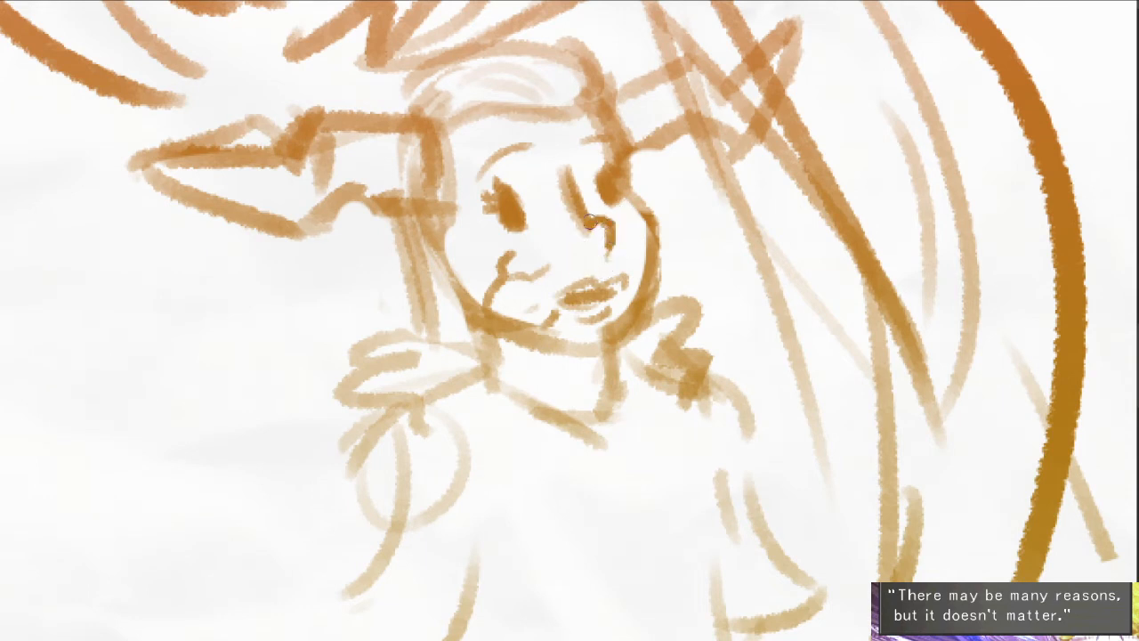
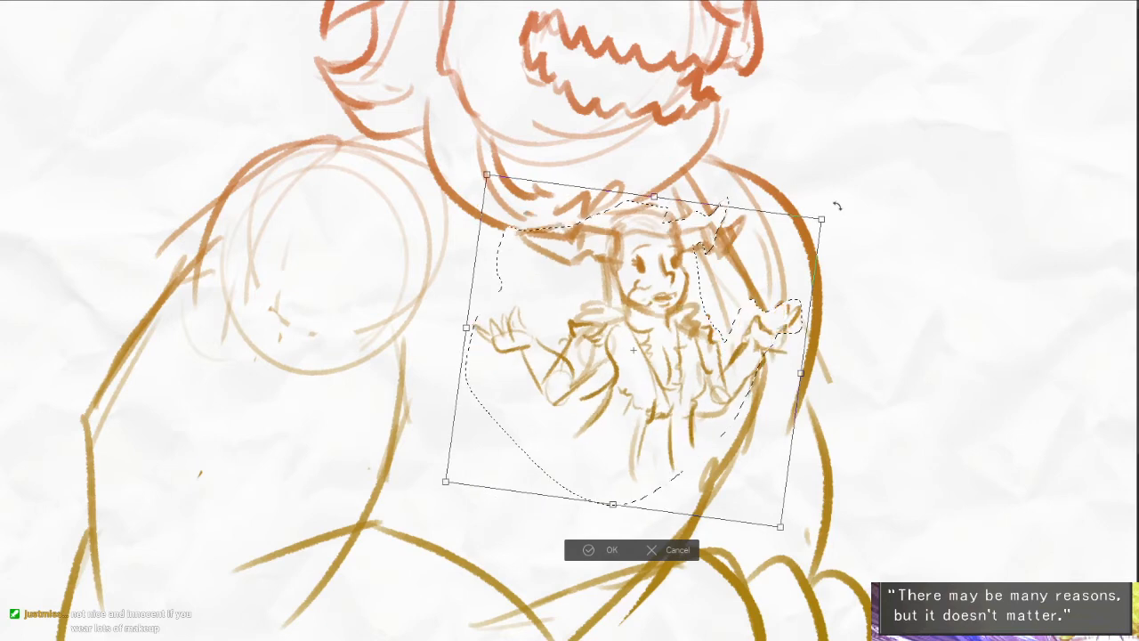
- Nudge the tilted small figure slightly up on the creature's chest, commit the transform and deselect it
left_click_drag(766, 356, 770, 351)
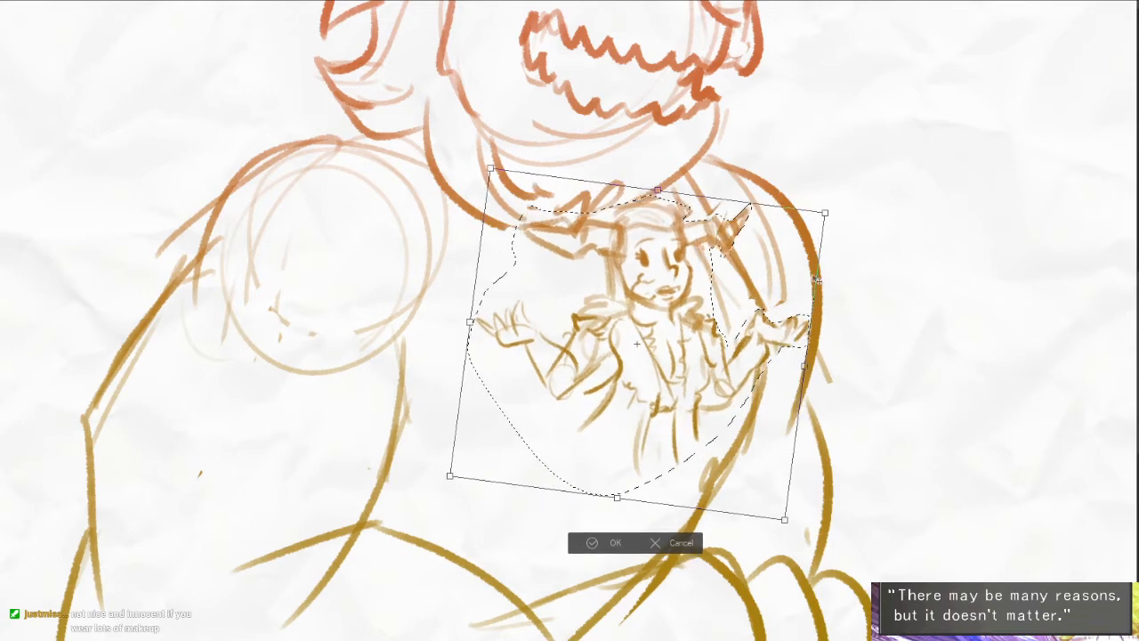
key("Return")
key("ctrl+d")
- Clean up the overlapping sketch lines on the small figure's two horns and tidy their outlines
scroll(607, 215, "up", 2)
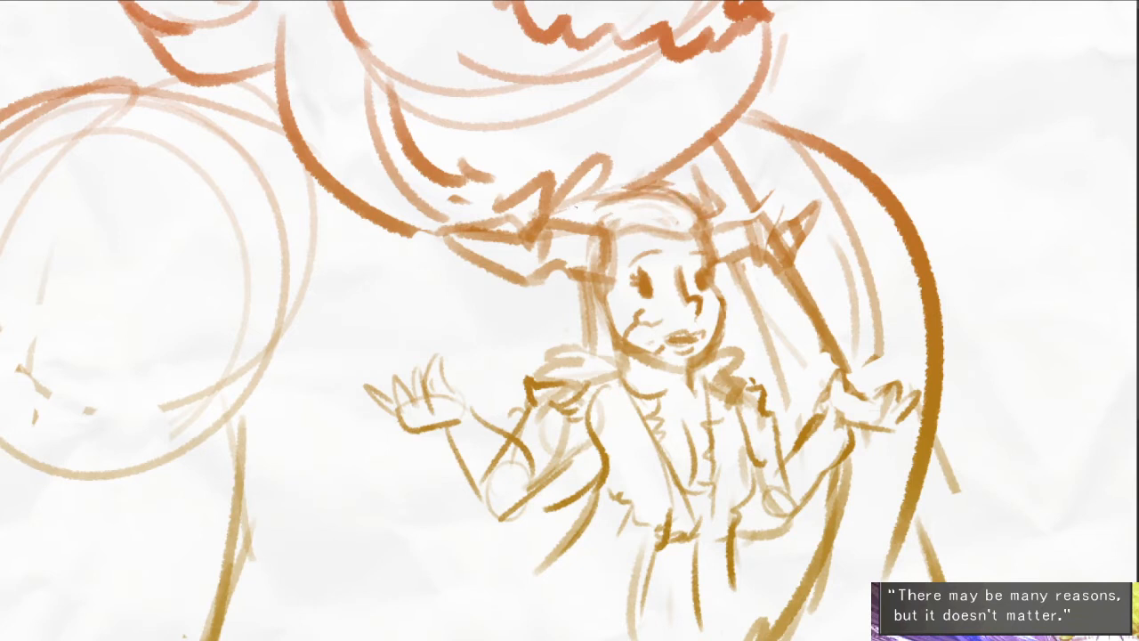
mouse_move(548, 231)
left_mouse_down()
mouse_move(539, 251)
mouse_move(554, 258)
left_mouse_up()
left_click_drag(607, 228, 606, 272)
left_click_drag(710, 229, 759, 210)
mouse_move(757, 212)
left_mouse_down()
mouse_move(761, 252)
mouse_move(792, 236)
left_mouse_up()
key("e")
left_click_drag(699, 388, 692, 336)
left_click_drag(593, 297, 530, 327)
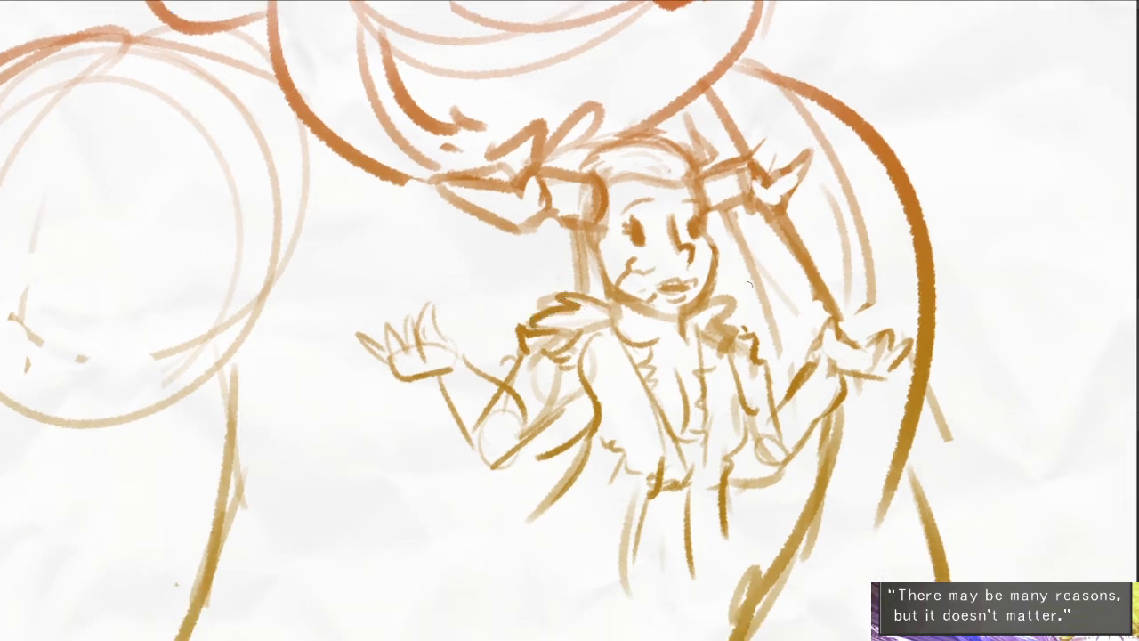
- Refine the figure's collar, frilled jacket front and ragged waist hem, and clean up the folds below it
mouse_move(708, 292)
left_mouse_down()
mouse_move(731, 326)
mouse_move(702, 372)
left_mouse_up()
key("e")
key("e")
key("e")
left_click_drag(622, 341, 675, 465)
key("e")
left_click_drag(657, 411, 692, 451)
left_click_drag(695, 448, 680, 471)
left_click_drag(717, 428, 708, 333)
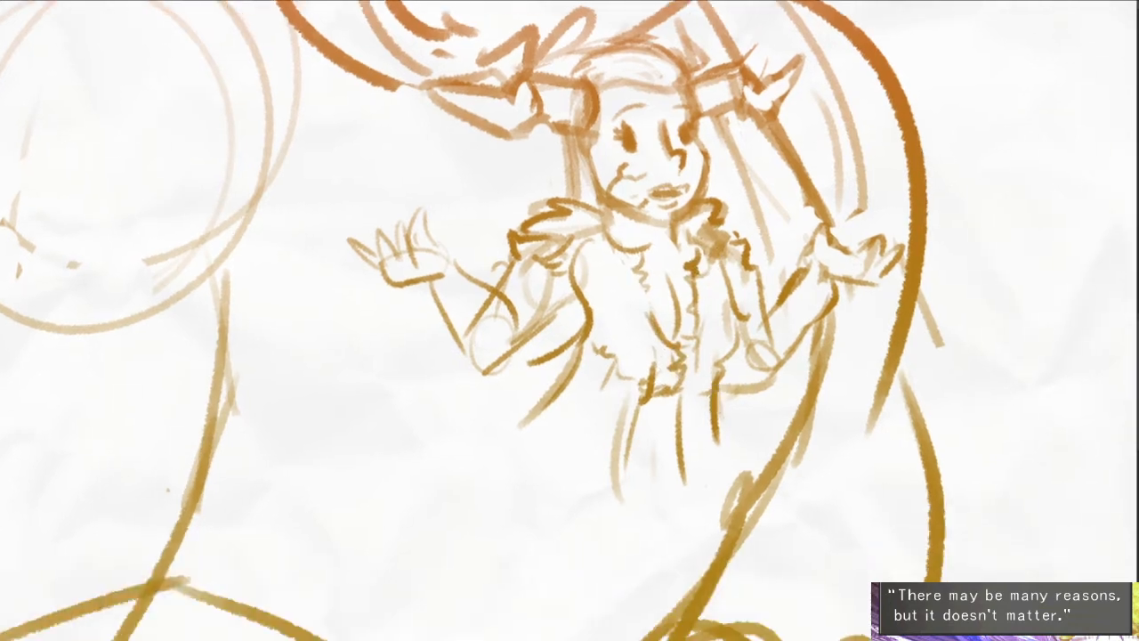
key("e")
mouse_move(634, 405)
left_mouse_down()
mouse_move(616, 488)
mouse_move(623, 405)
mouse_move(616, 477)
left_mouse_up()
key("e")
scroll(742, 383, "down", 2)
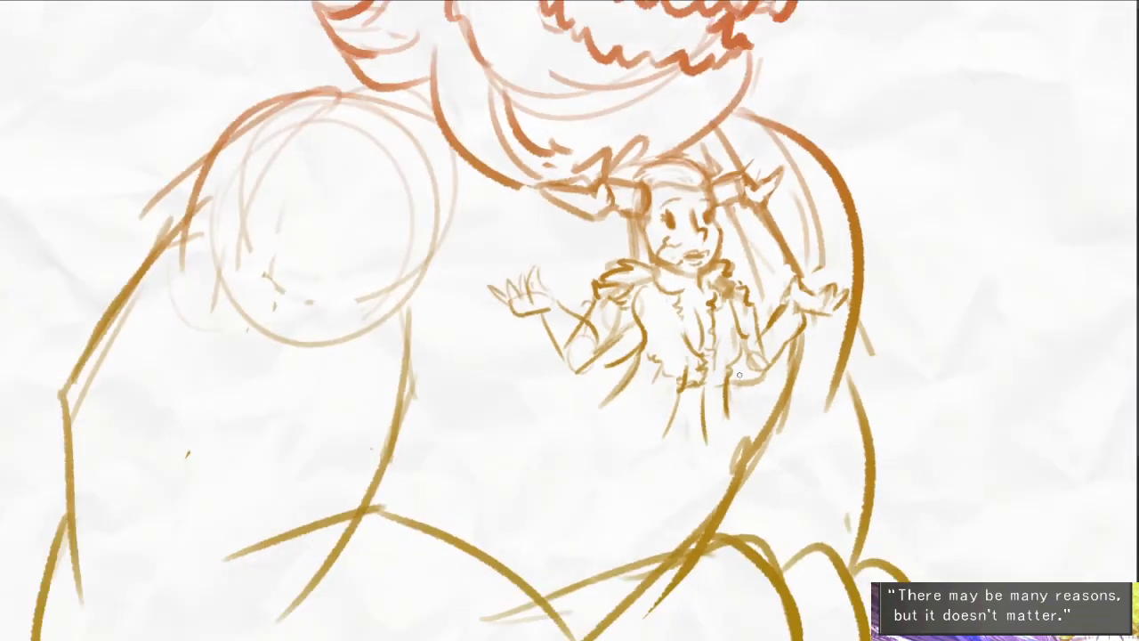
scroll(696, 215, "up", 1)
key("ctrl+z")
- Hand-letter "THIS WAS NOT WHAT" on two lines in the empty space beside the creature's shoulder
mouse_move(617, 221)
left_mouse_down()
mouse_move(648, 260)
mouse_move(633, 253)
mouse_move(611, 271)
mouse_move(671, 253)
left_mouse_up()
scroll(731, 311, "down", 3)
scroll(720, 285, "up", 3)
mouse_move(660, 256)
left_mouse_down()
mouse_move(661, 276)
mouse_move(693, 261)
left_mouse_up()
left_click_drag(691, 251, 694, 271)
mouse_move(703, 251)
left_mouse_down()
mouse_move(704, 270)
mouse_move(786, 250)
left_mouse_up()
left_click_drag(679, 307, 703, 290)
mouse_move(721, 283)
left_mouse_down()
mouse_move(723, 299)
mouse_move(727, 279)
mouse_move(786, 272)
left_mouse_up()
left_click_drag(786, 263, 791, 281)
mouse_move(798, 262)
left_mouse_down()
mouse_move(805, 279)
mouse_move(822, 252)
left_mouse_up()
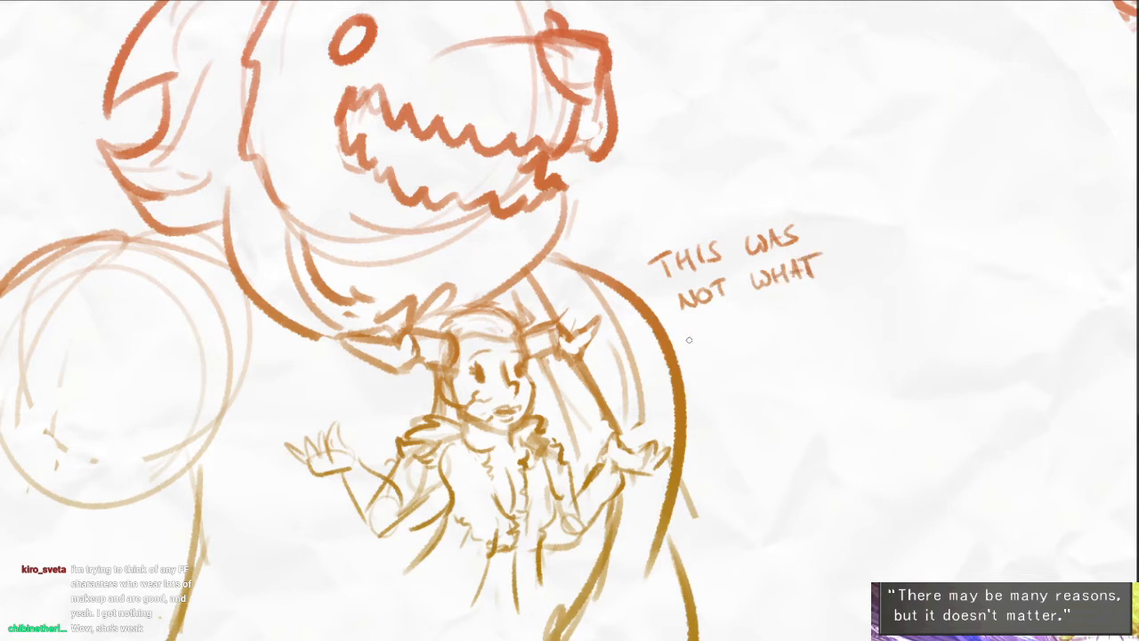
- Hand-letter "I HAD PLANNED..." as the third line of the dialogue
left_click_drag(716, 316, 715, 332)
mouse_move(724, 314)
left_mouse_down()
mouse_move(722, 330)
mouse_move(744, 327)
left_mouse_up()
left_click_drag(734, 322, 753, 306)
mouse_move(753, 306)
left_mouse_down()
mouse_move(755, 322)
mouse_move(785, 299)
left_mouse_up()
mouse_move(784, 299)
left_mouse_down()
mouse_move(810, 312)
mouse_move(856, 286)
left_mouse_up()
left_click_drag(860, 294, 872, 263)
left_click_drag(875, 285, 877, 265)
left_click_drag(878, 265, 887, 278)
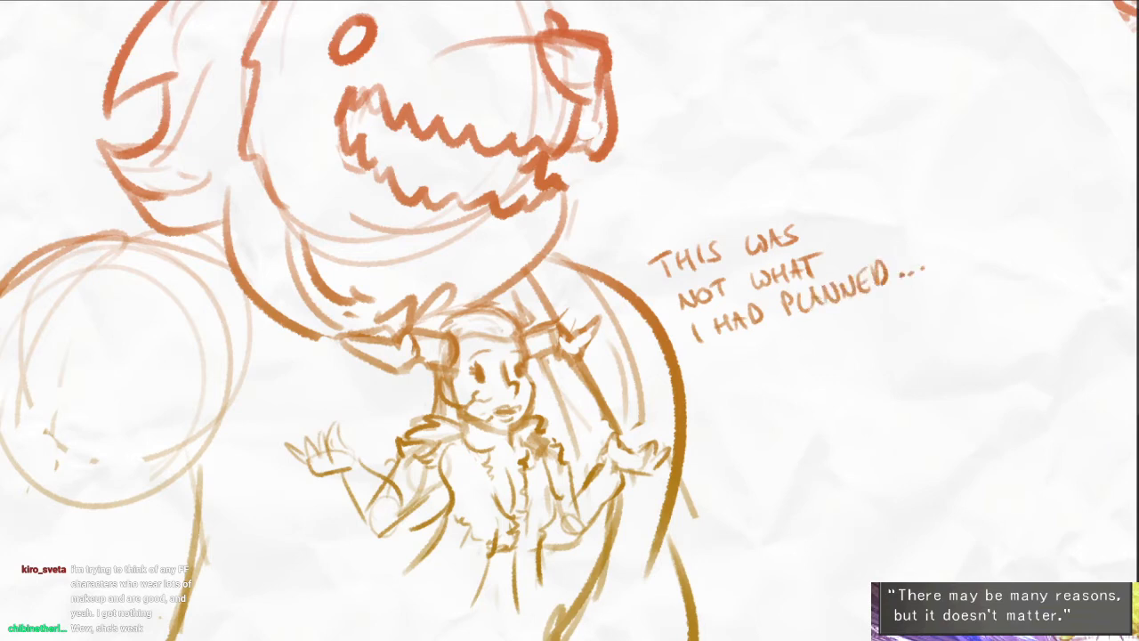
- Draw an oval speech balloon around the three lines of dialogue
left_click_drag(633, 328, 653, 335)
left_click_drag(633, 292, 893, 329)
mouse_move(717, 351)
left_mouse_down()
mouse_move(852, 334)
mouse_move(881, 278)
left_mouse_up()
- Scale the whole sketch down and shift it against the canvas's right edge, leaving space behind the creature
scroll(829, 323, "down", 1)
scroll(701, 389, "down", 3)
left_click_drag(580, 475, 606, 460)
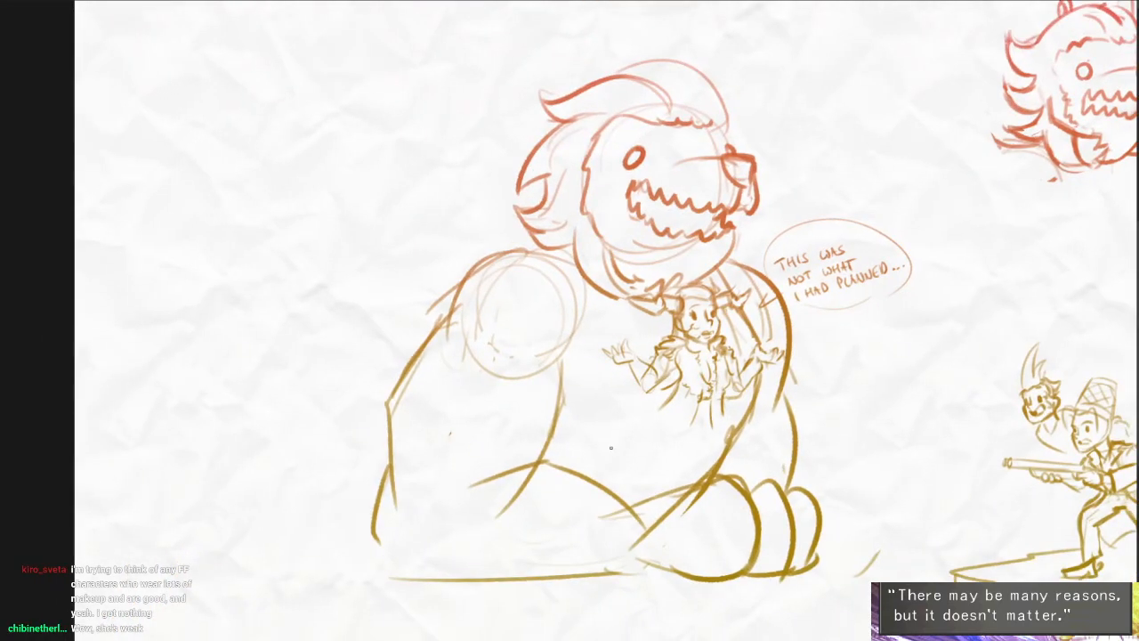
left_click(736, 426, "alt")
left_click_drag(736, 431, 595, 446)
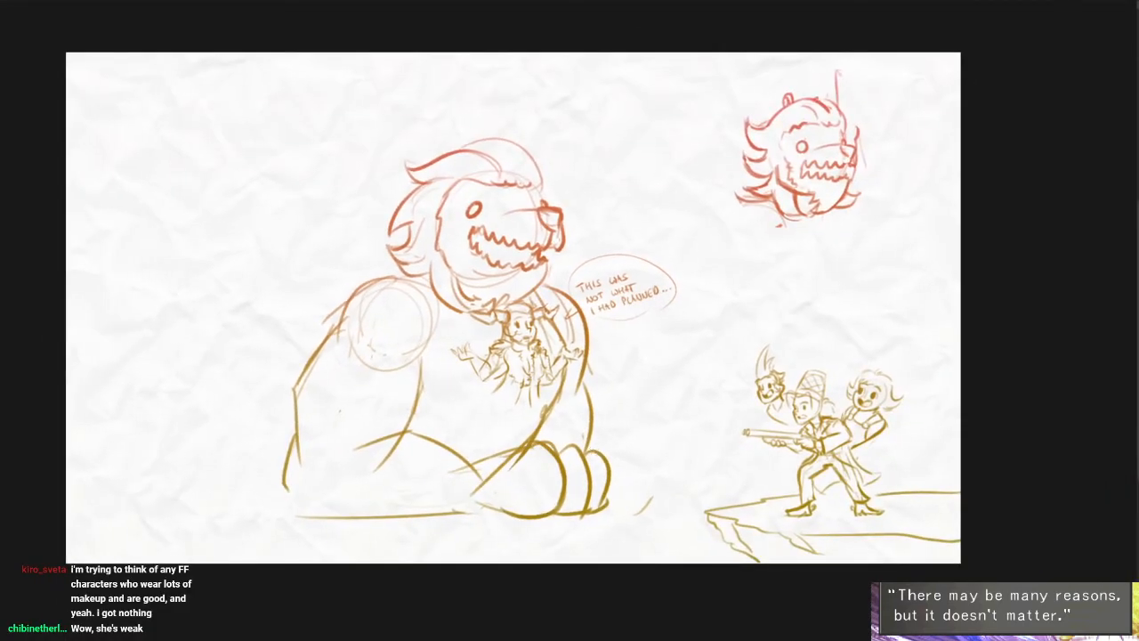
key("ctrl+t")
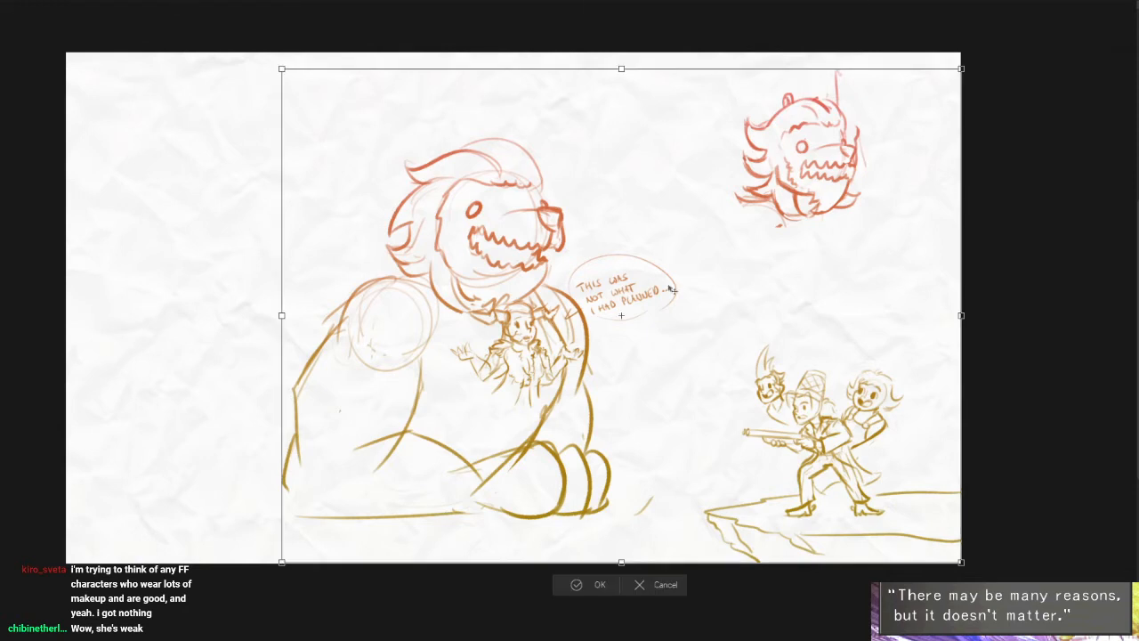
left_click_drag(962, 70, 902, 112)
left_click_drag(863, 259, 920, 285)
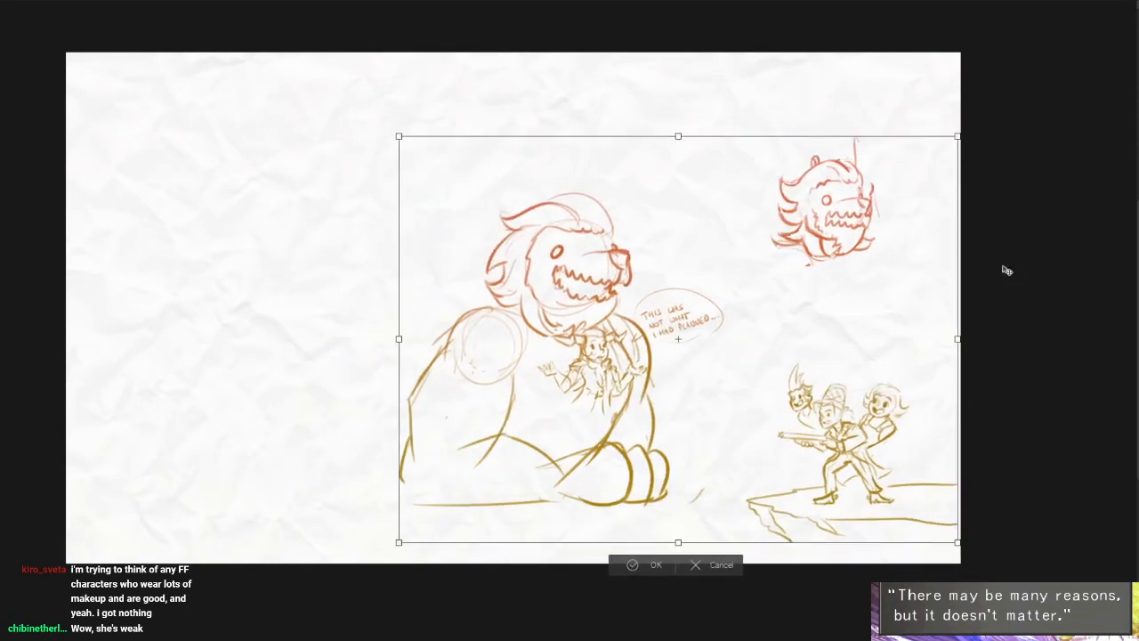
key("Return")
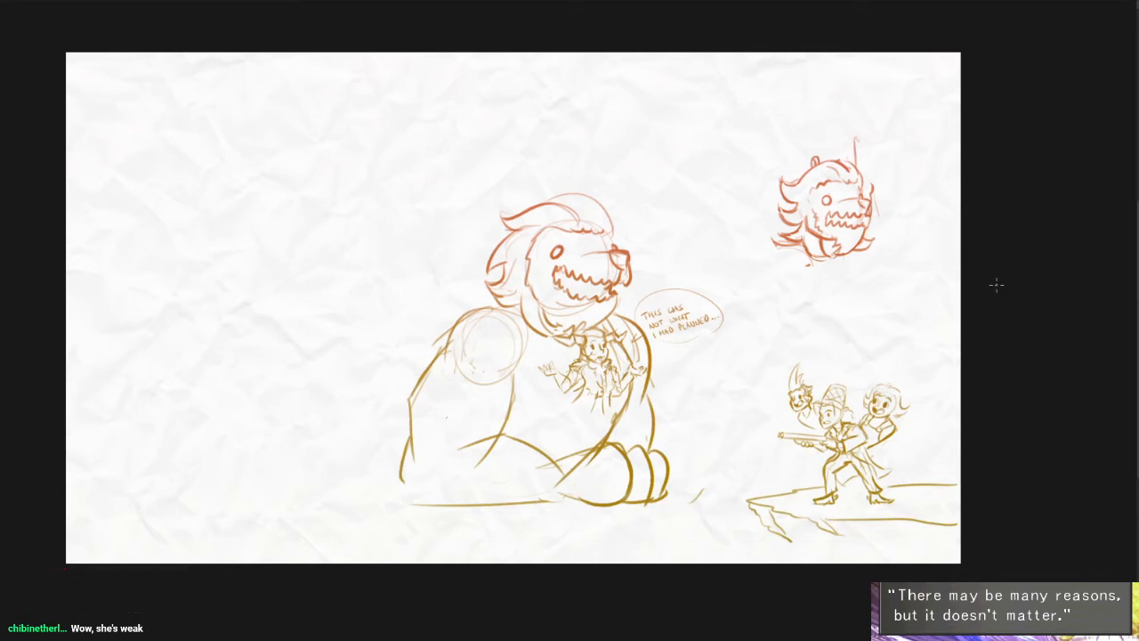
- Sketch the creature's sloping lower back and the rounded curve of its hindquarters behind the near foreleg
scroll(568, 435, "up", 2)
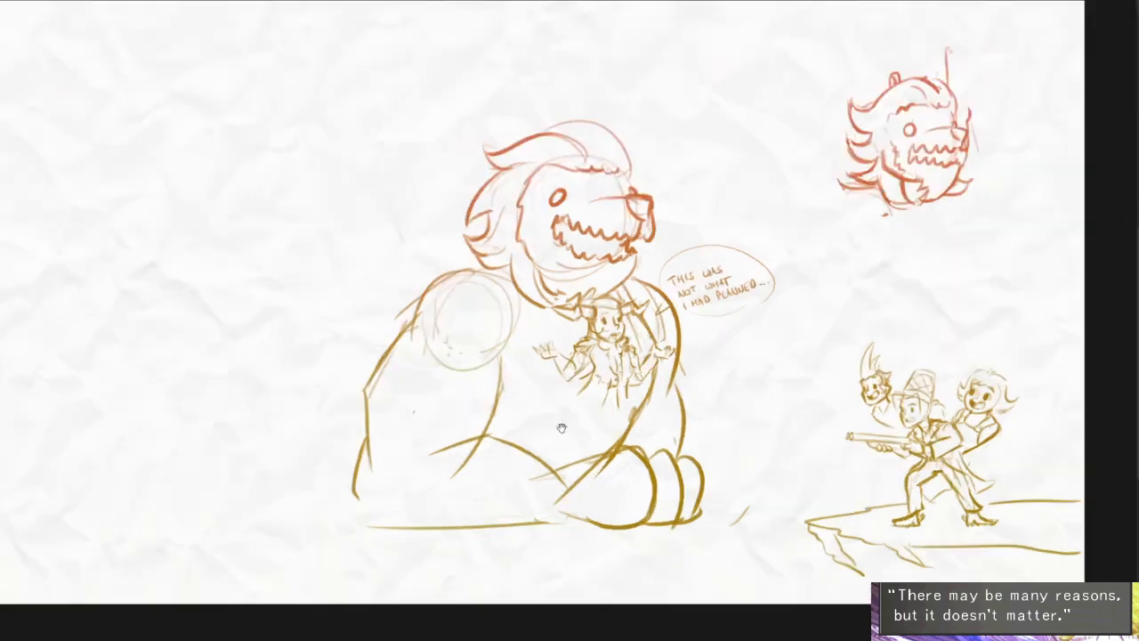
left_click_drag(561, 427, 633, 425)
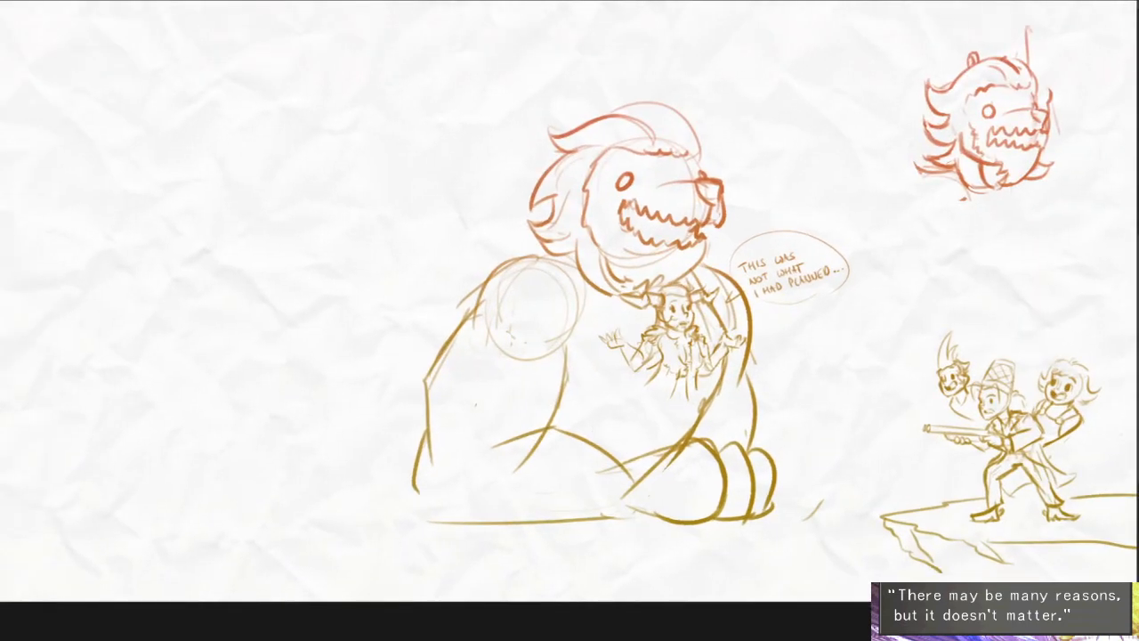
left_click_drag(619, 454, 659, 448)
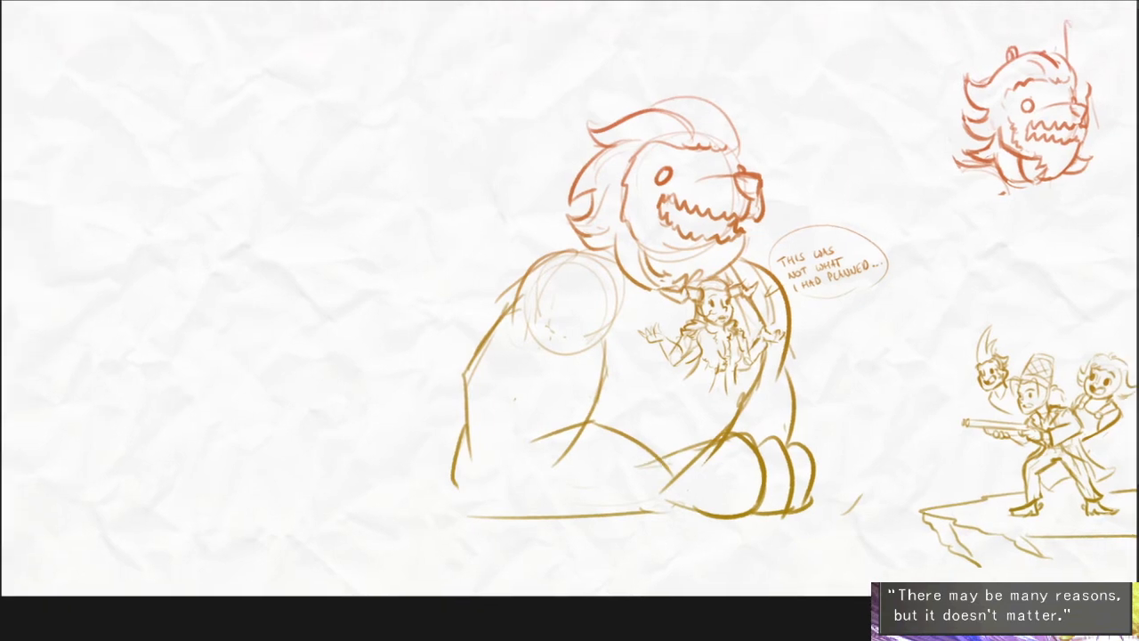
scroll(533, 397, "down", 2)
scroll(513, 379, "up", 3)
left_click_drag(574, 313, 476, 397)
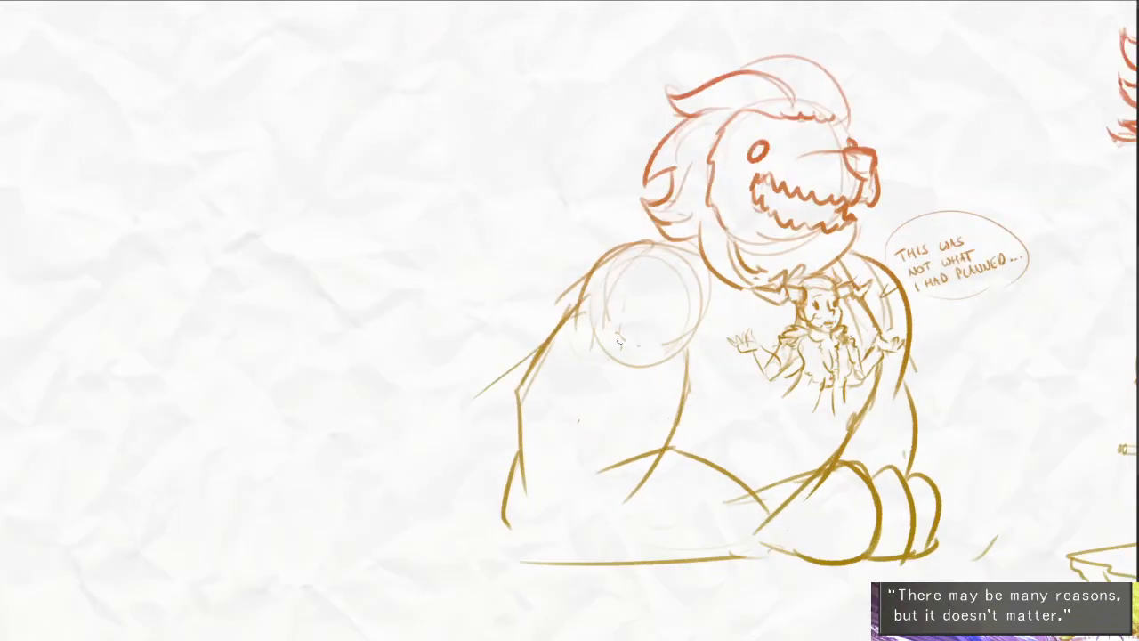
left_click_drag(558, 327, 459, 409)
left_click_drag(542, 345, 446, 411)
key("ctrl+z")
mouse_move(561, 329)
left_mouse_down()
mouse_move(441, 393)
mouse_move(411, 508)
left_mouse_up()
mouse_move(390, 498)
left_mouse_down()
mouse_move(498, 452)
mouse_move(472, 463)
left_mouse_up()
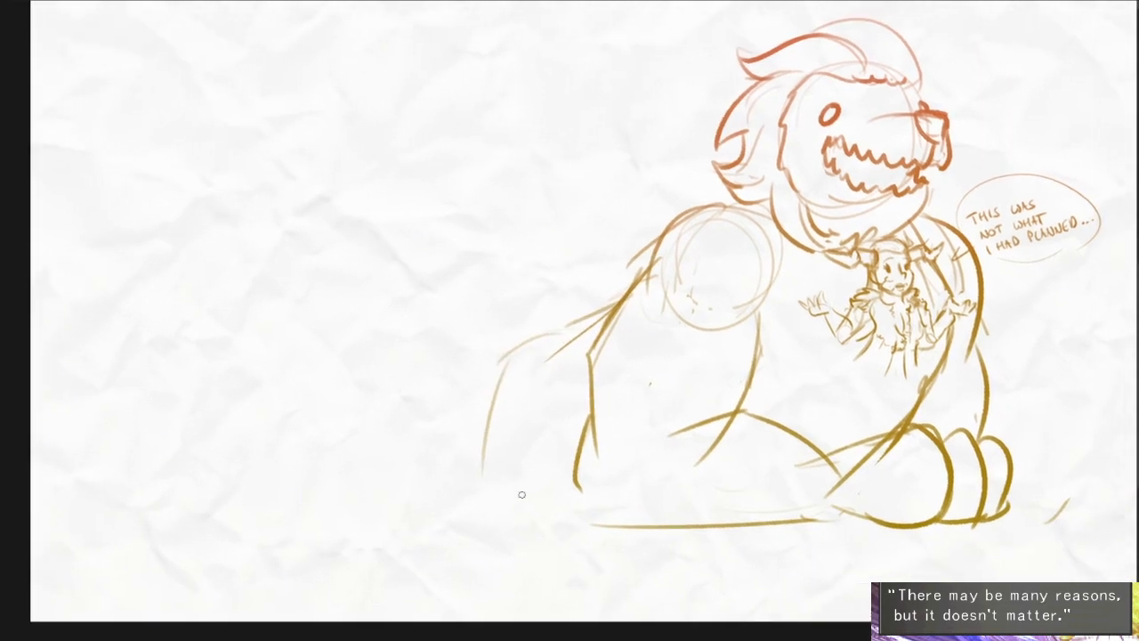
- Rough in a large raised wing behind the creature's shoulder, with curved side edges and a jagged lower edge
left_click_drag(712, 151, 662, 267)
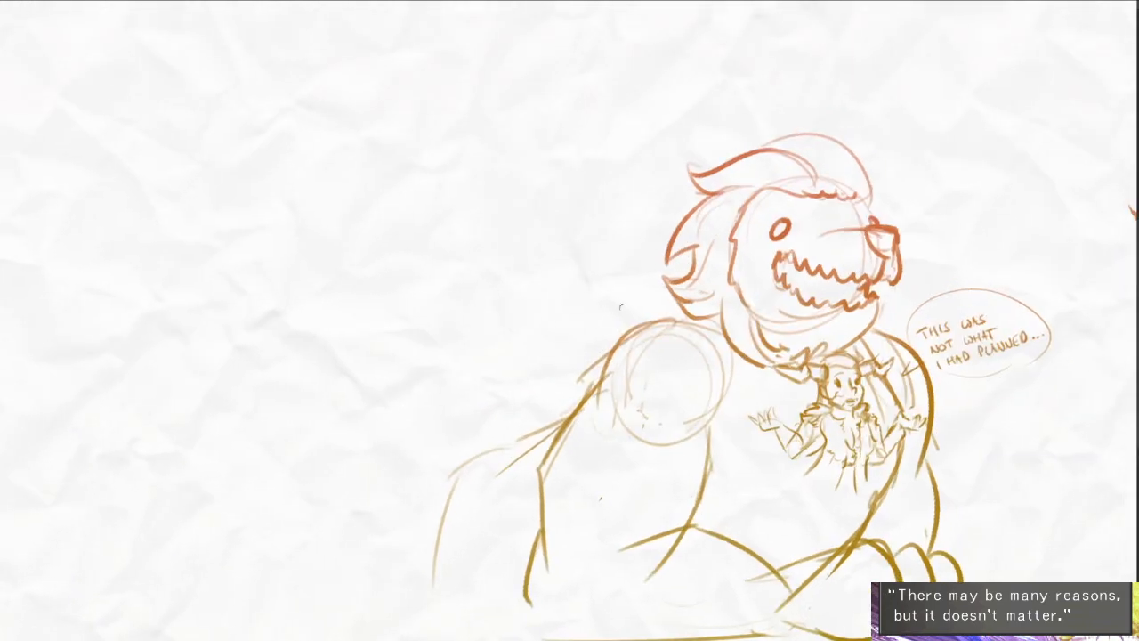
mouse_move(622, 313)
left_mouse_down()
mouse_move(531, 151)
mouse_move(593, 285)
left_mouse_up()
mouse_move(461, 170)
left_mouse_down()
mouse_move(336, 360)
mouse_move(365, 351)
left_mouse_up()
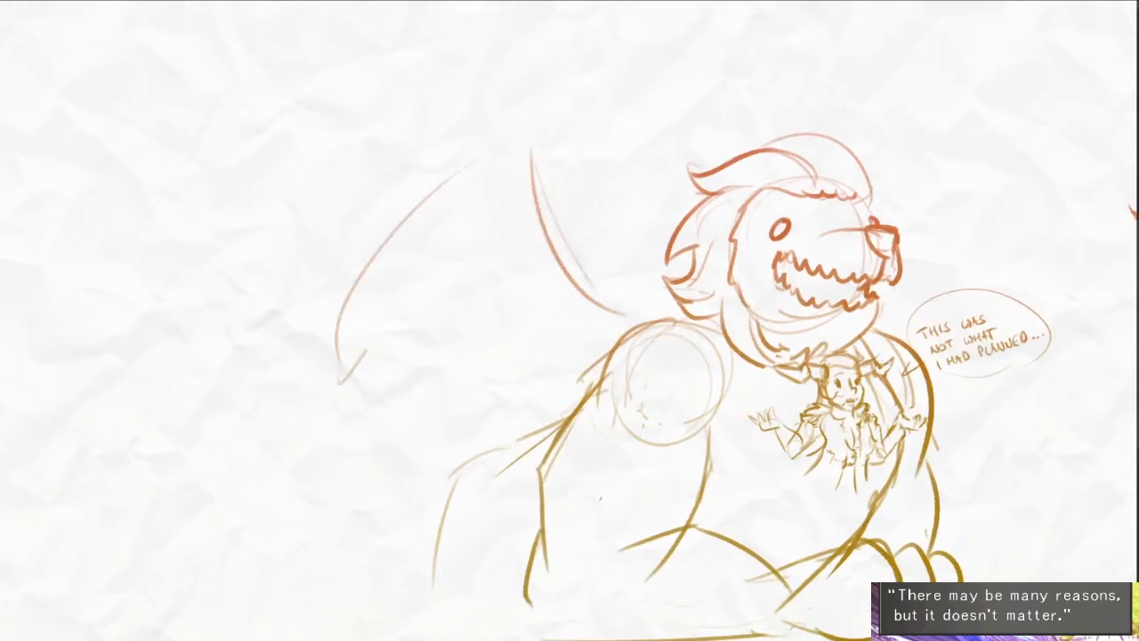
mouse_move(421, 307)
left_mouse_down()
mouse_move(374, 385)
mouse_move(568, 391)
mouse_move(597, 369)
left_mouse_up()
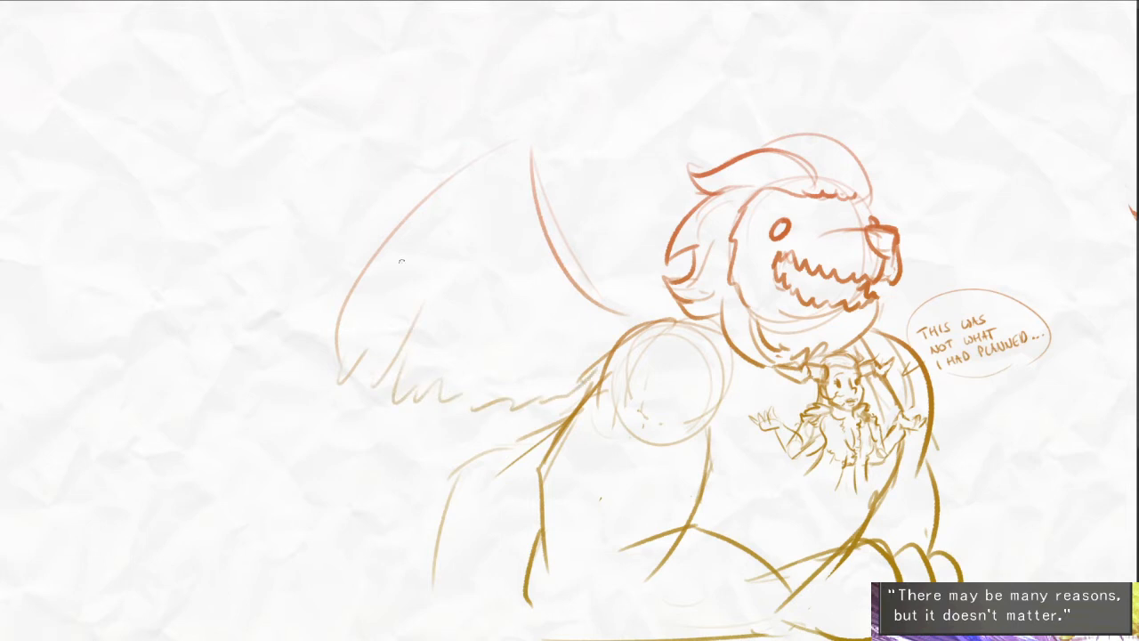
- Fill the wing with layered rows of jagged feather strokes
mouse_move(466, 176)
left_mouse_down()
mouse_move(527, 279)
mouse_move(604, 329)
left_mouse_up()
left_click_drag(446, 198, 454, 240)
left_click_drag(432, 303, 528, 349)
left_click_drag(529, 354, 582, 331)
left_click_drag(651, 345, 630, 320)
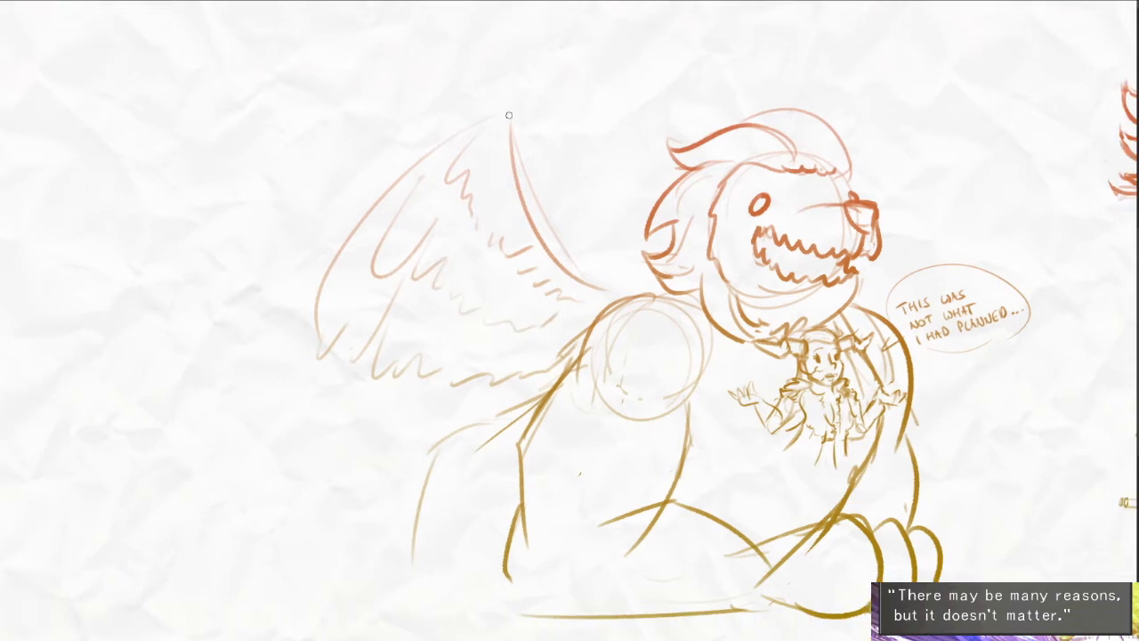
- Draw the wing's rounded top corner and upper outer edge as one arc, undoing the oversized attempts
left_click_drag(509, 115, 276, 384)
key("ctrl+z")
mouse_move(515, 138)
left_mouse_down()
mouse_move(450, 133)
mouse_move(301, 317)
left_mouse_up()
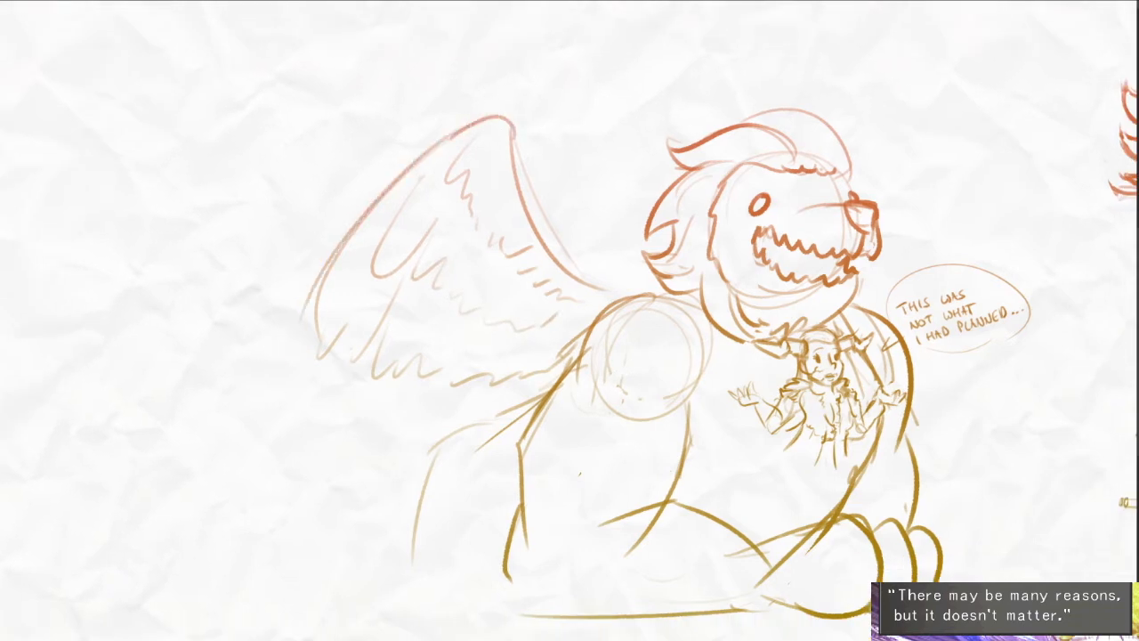
left_click_drag(327, 266, 320, 375)
key("ctrl+z")
key("ctrl+z")
left_click_drag(513, 134, 352, 212)
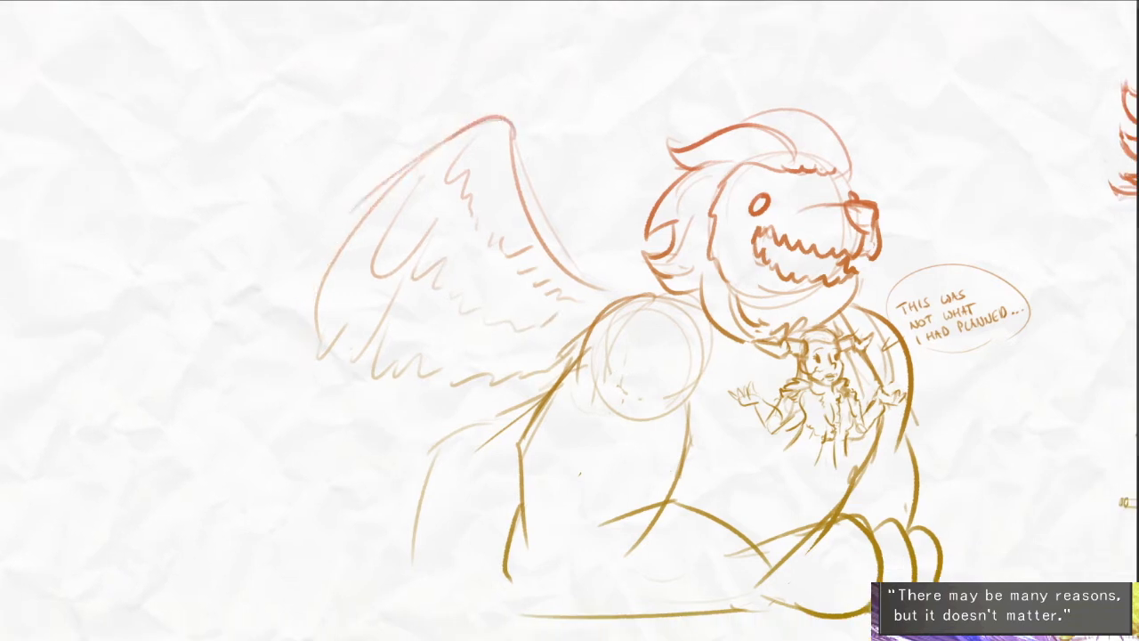
- Extend the wing's outer edge farther down and add a lower feathered fringe leading back to the body
mouse_move(426, 155)
left_mouse_down()
mouse_move(340, 231)
mouse_move(319, 441)
mouse_move(390, 430)
left_mouse_up()
left_click_drag(393, 435, 504, 388)
left_click_drag(644, 442, 632, 435)
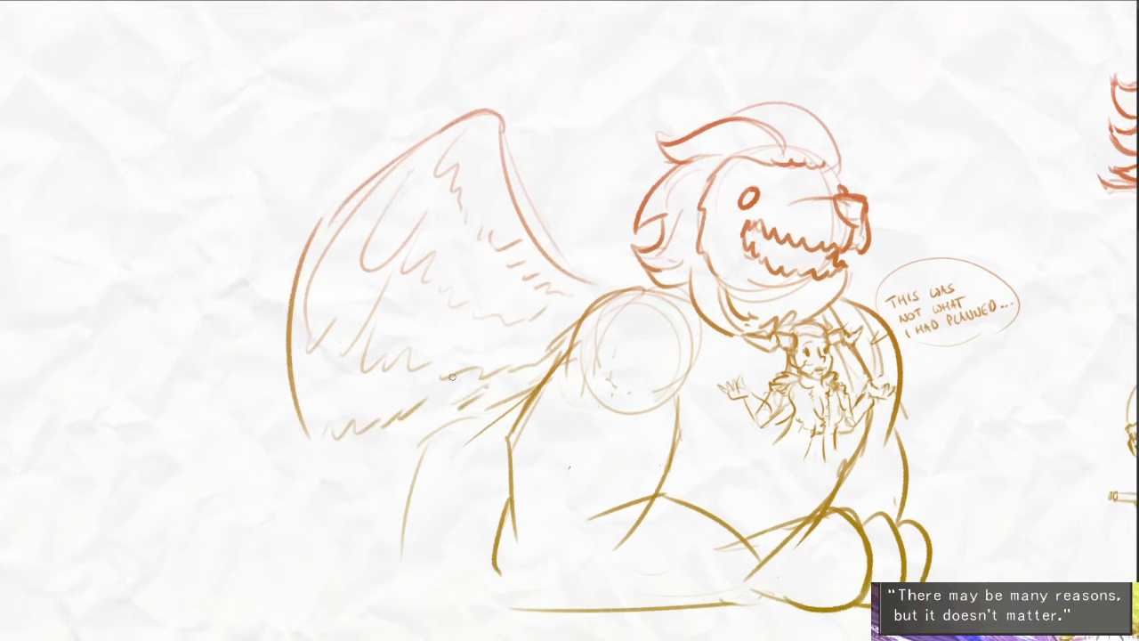
key("ctrl+z")
key("ctrl+z")
mouse_move(414, 410)
left_mouse_down()
mouse_move(456, 383)
mouse_move(523, 375)
left_mouse_up()
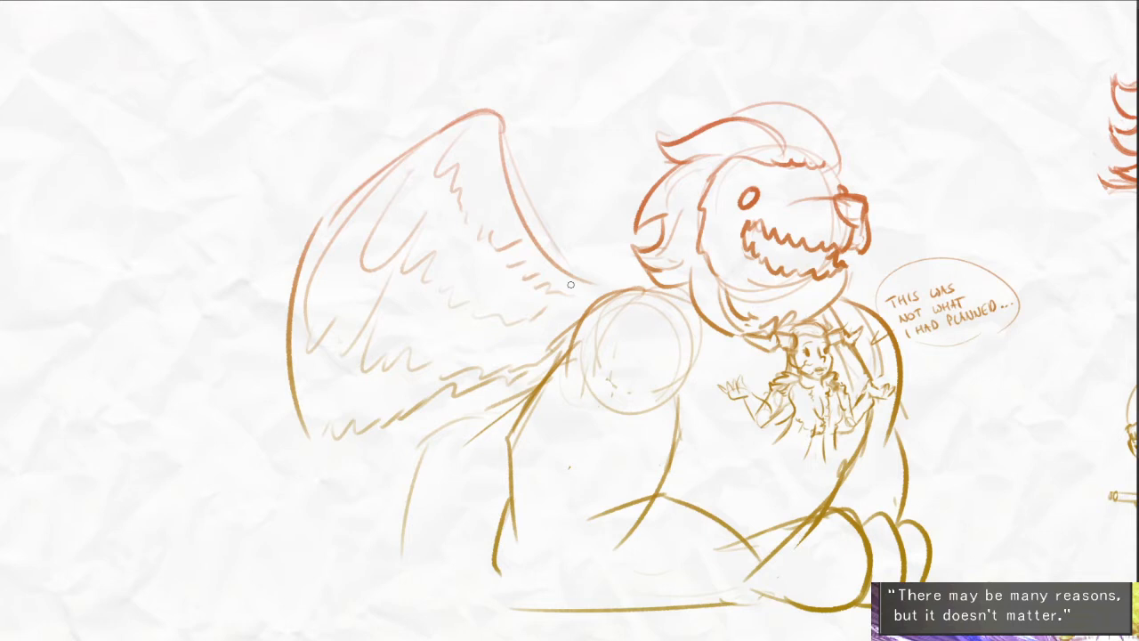
- Add short feather strokes to the wing's lower tip and along the inside of its outer edge
left_click_drag(443, 396, 469, 388)
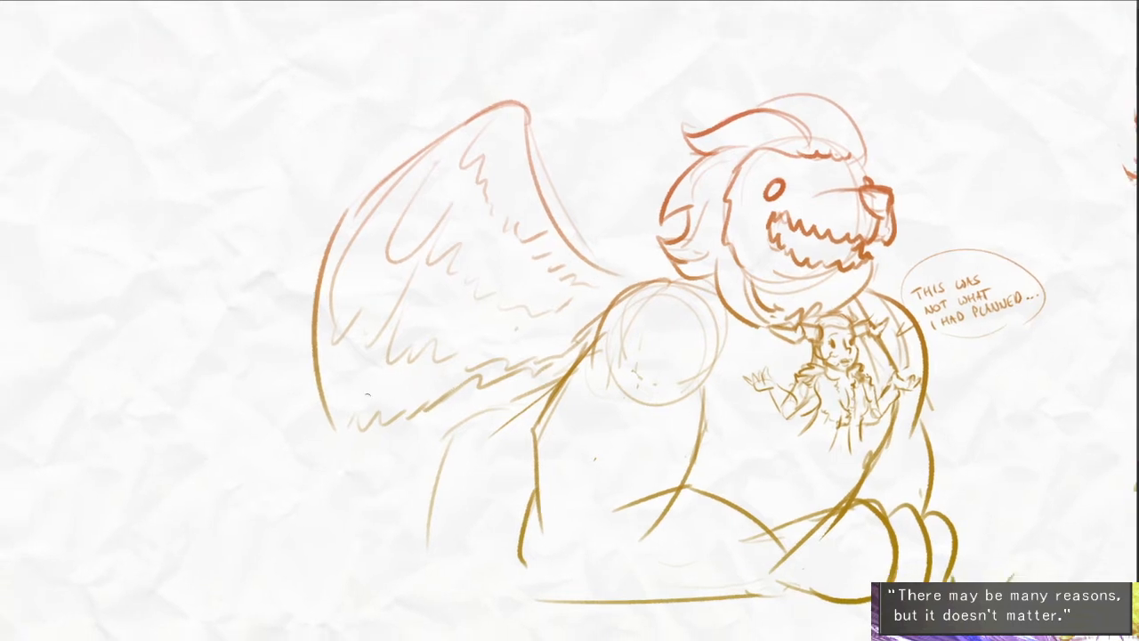
mouse_move(363, 436)
left_mouse_down()
mouse_move(390, 385)
mouse_move(411, 397)
left_mouse_up()
left_click_drag(407, 413, 435, 386)
left_click_drag(496, 306, 497, 310)
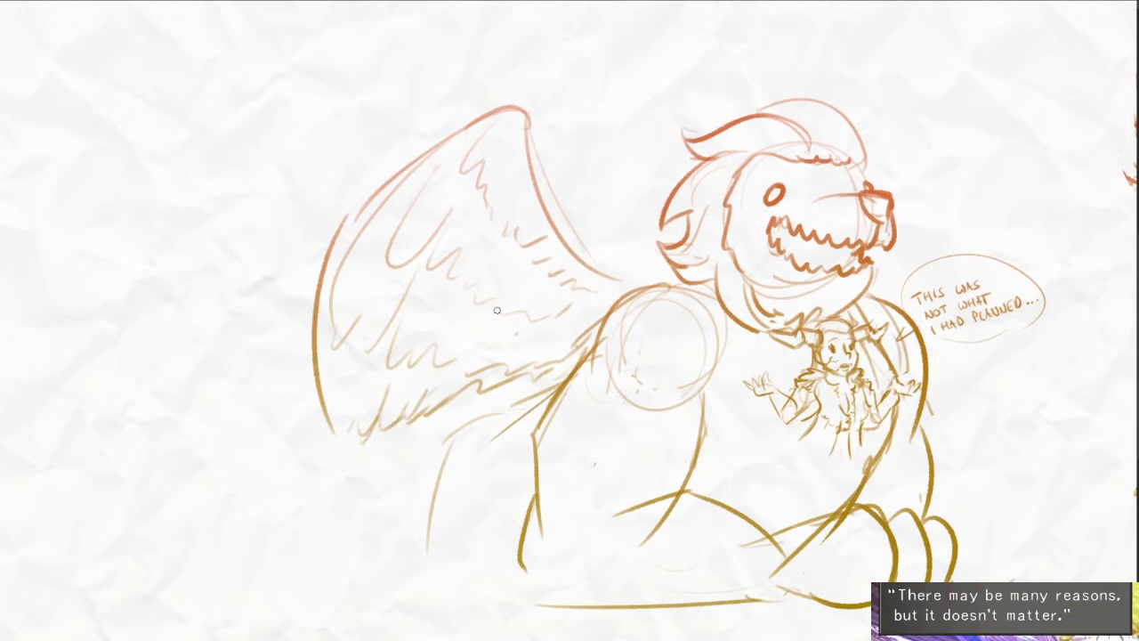
mouse_move(434, 161)
left_mouse_down()
mouse_move(350, 247)
mouse_move(333, 307)
left_mouse_up()
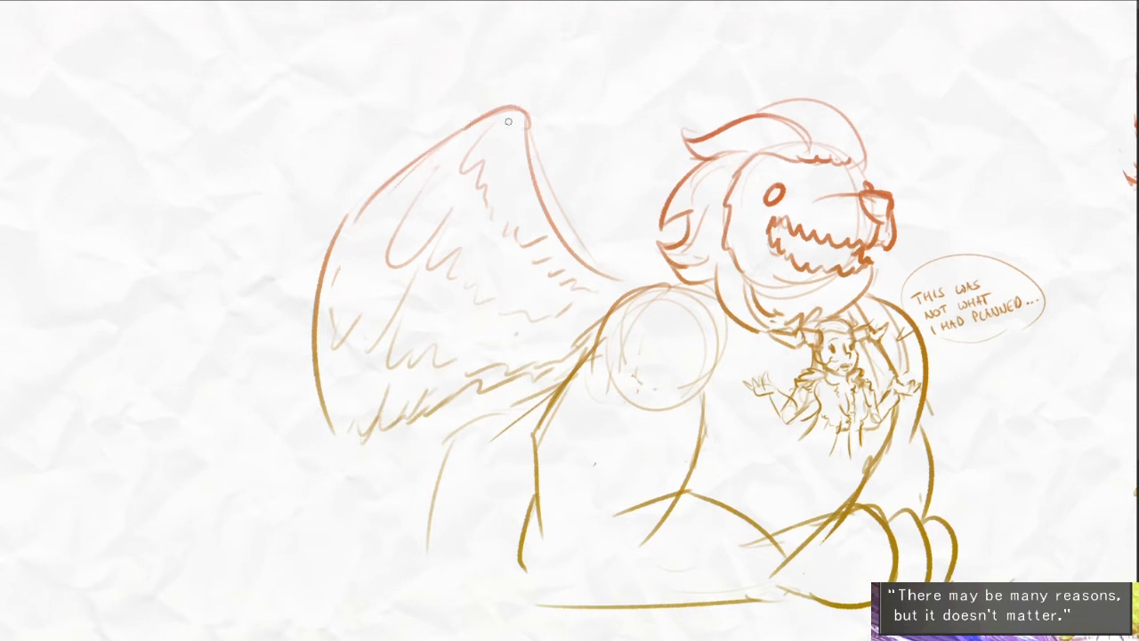
- Add a second curved line along the inside of the wing's front edge, down toward the shoulder
left_click_drag(524, 195, 613, 288)
key("ctrl+z")
left_click_drag(516, 176, 610, 284)
left_click_drag(661, 238, 679, 190)
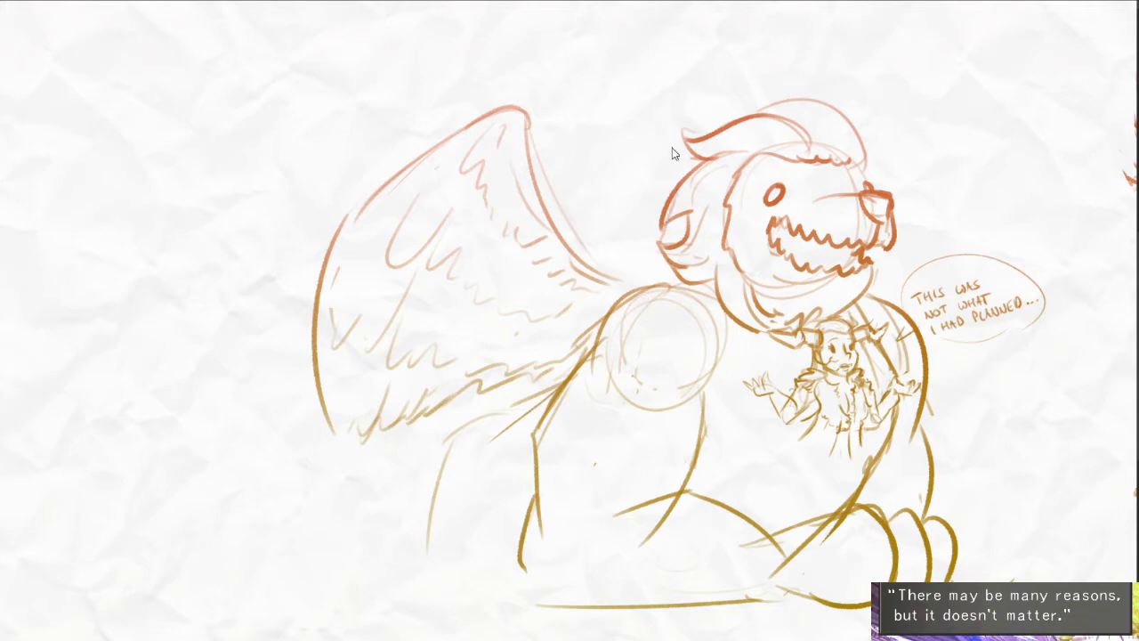
- Sketch the visible sliver of the far wing behind the creature's mane, with a few feather strokes
left_click_drag(655, 267, 647, 143)
left_click_drag(649, 114, 683, 171)
left_click_drag(653, 256, 684, 241)
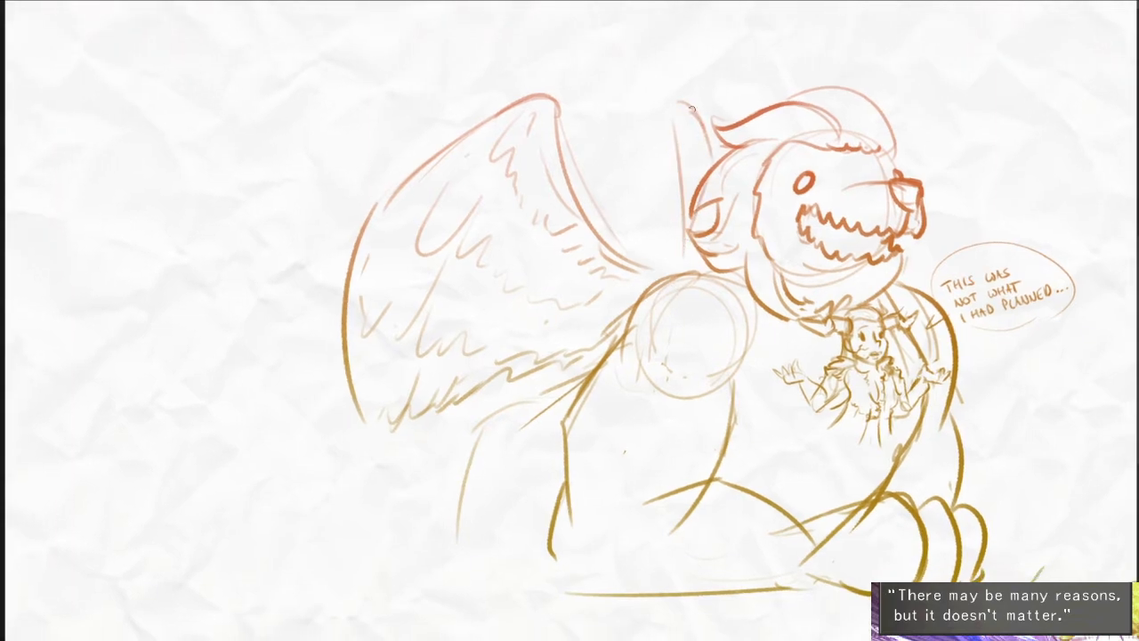
left_click_drag(692, 123, 713, 168)
mouse_move(707, 301)
left_mouse_down()
mouse_move(751, 285)
mouse_move(802, 300)
mouse_move(779, 260)
left_mouse_up()
- Draw a spiky fur tuft where the near wing joins the creature's shoulder
scroll(751, 284, "up", 2)
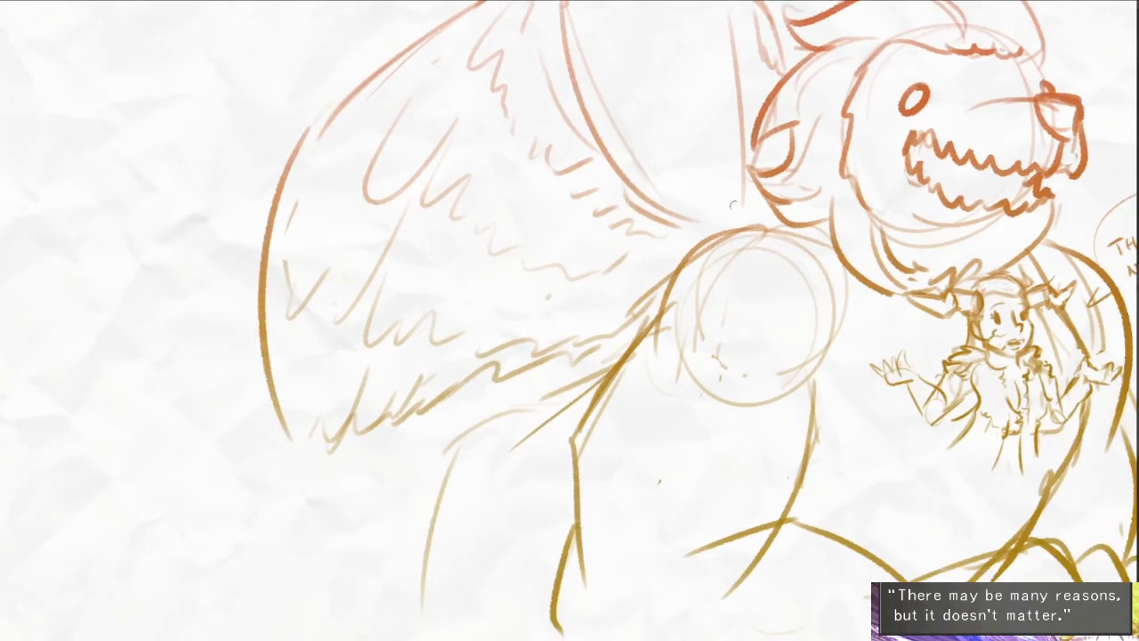
mouse_move(730, 228)
left_mouse_down()
mouse_move(680, 191)
mouse_move(678, 239)
left_mouse_up()
left_click_drag(690, 238, 696, 201)
- Sketch a long tail sloping back from the creature's hindquarters, with faint guide lines along the ground
scroll(696, 201, "down", 2)
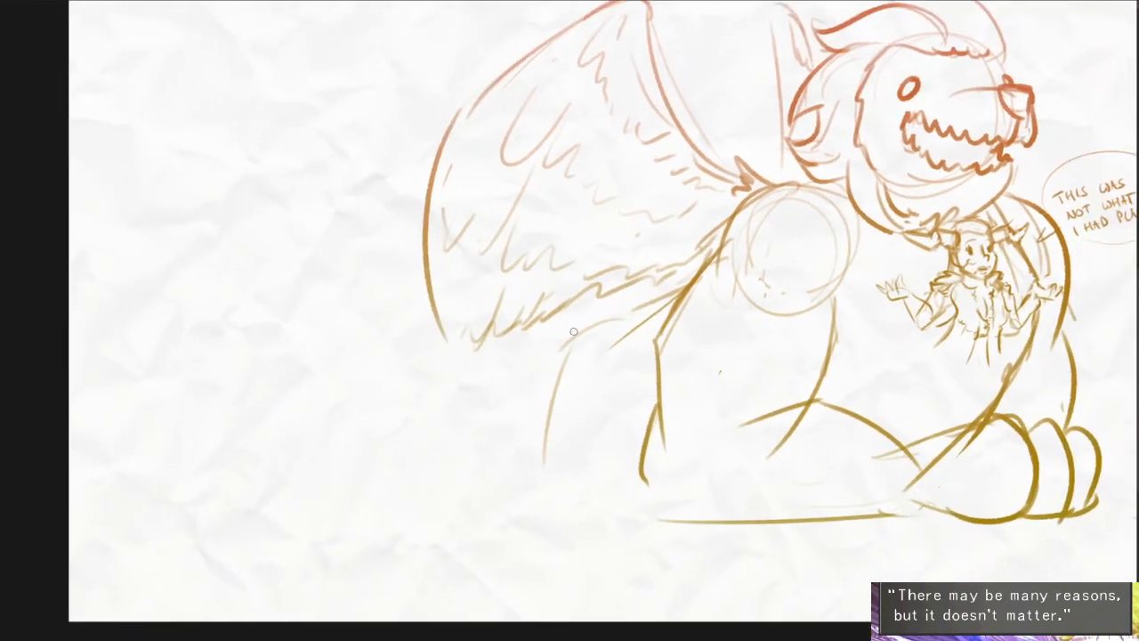
left_click_drag(575, 342, 190, 402)
key("ctrl+z")
left_click_drag(609, 322, 121, 435)
left_click_drag(96, 495, 265, 503)
left_click_drag(209, 516, 471, 501)
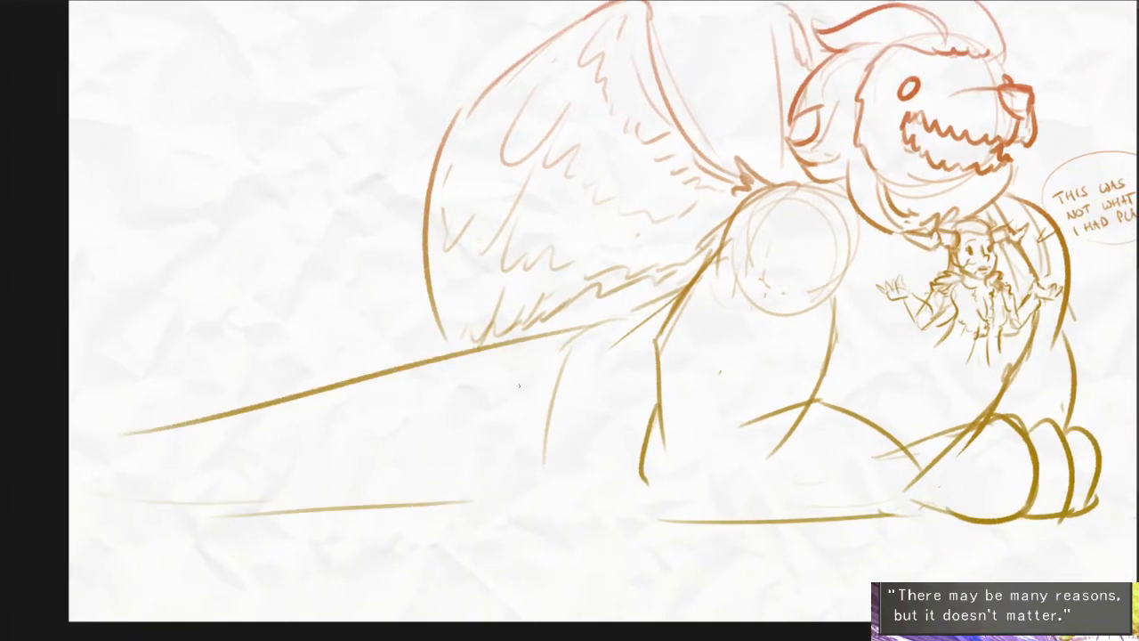
- Draw a row of overlapping pointed, curved feather shapes along the lower side of the tail
mouse_move(225, 456)
left_mouse_down()
mouse_move(110, 495)
mouse_move(203, 520)
left_mouse_up()
left_click_drag(223, 452, 240, 500)
mouse_move(316, 438)
left_mouse_down()
mouse_move(170, 532)
mouse_move(265, 541)
left_mouse_up()
mouse_move(303, 443)
left_mouse_down()
mouse_move(338, 486)
mouse_move(341, 513)
left_mouse_up()
left_click_drag(414, 434, 442, 476)
mouse_move(418, 423)
left_mouse_down()
mouse_move(266, 551)
mouse_move(381, 538)
mouse_move(452, 503)
left_mouse_up()
mouse_move(513, 384)
left_mouse_down()
mouse_move(550, 468)
mouse_move(388, 534)
mouse_move(503, 515)
left_mouse_up()
left_click_drag(566, 463, 423, 545)
left_click_drag(452, 493, 404, 513)
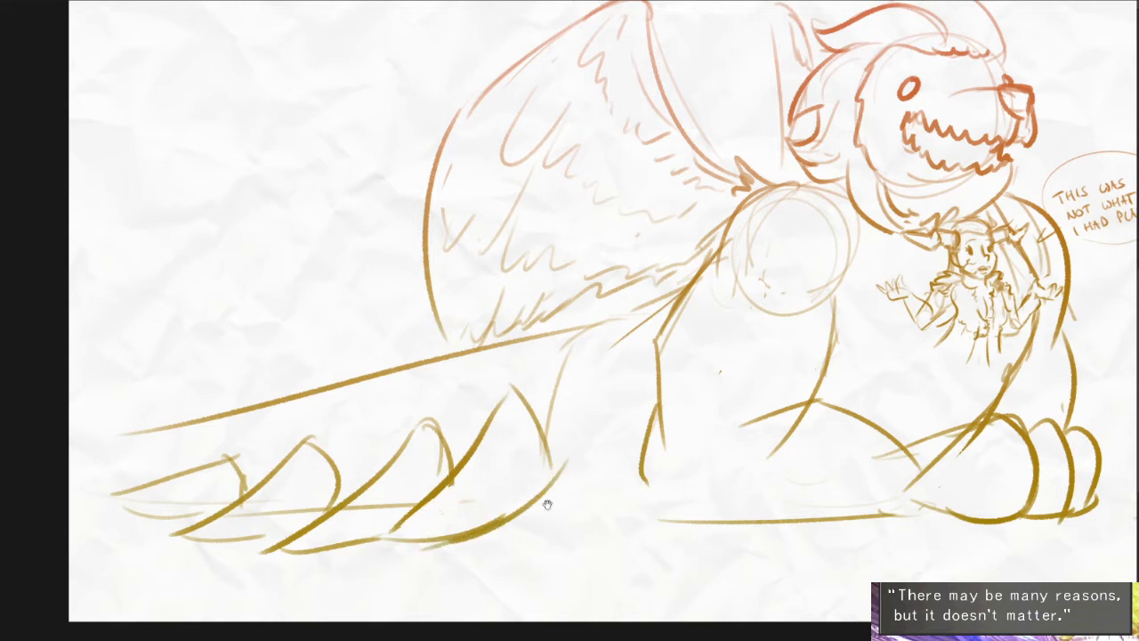
- Add one more large curved feather shape at the base of the tail, beside the near foreleg
left_click_drag(548, 505, 543, 501)
mouse_move(618, 394)
left_mouse_down()
mouse_move(637, 460)
mouse_move(487, 535)
mouse_move(637, 497)
left_mouse_up()
left_click_drag(626, 417, 622, 514)
left_click_drag(646, 481, 601, 489)
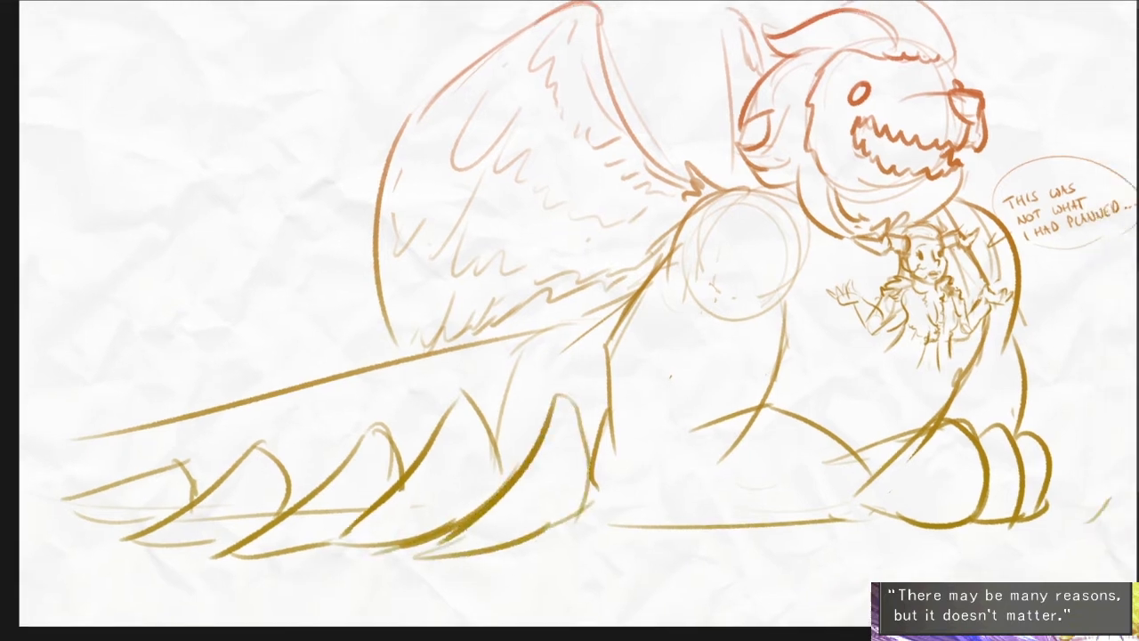
- Draw a heavy top contour with a row of backward-pointing spikes along the tail's upper edge
mouse_move(650, 289)
left_mouse_down()
mouse_move(519, 340)
mouse_move(487, 317)
mouse_move(502, 348)
mouse_move(365, 361)
mouse_move(258, 388)
mouse_move(217, 372)
left_mouse_up()
mouse_move(226, 388)
left_mouse_down()
mouse_move(233, 407)
mouse_move(125, 410)
mouse_move(111, 422)
left_mouse_up()
mouse_move(105, 436)
left_mouse_down()
mouse_move(55, 431)
mouse_move(57, 452)
left_mouse_up()
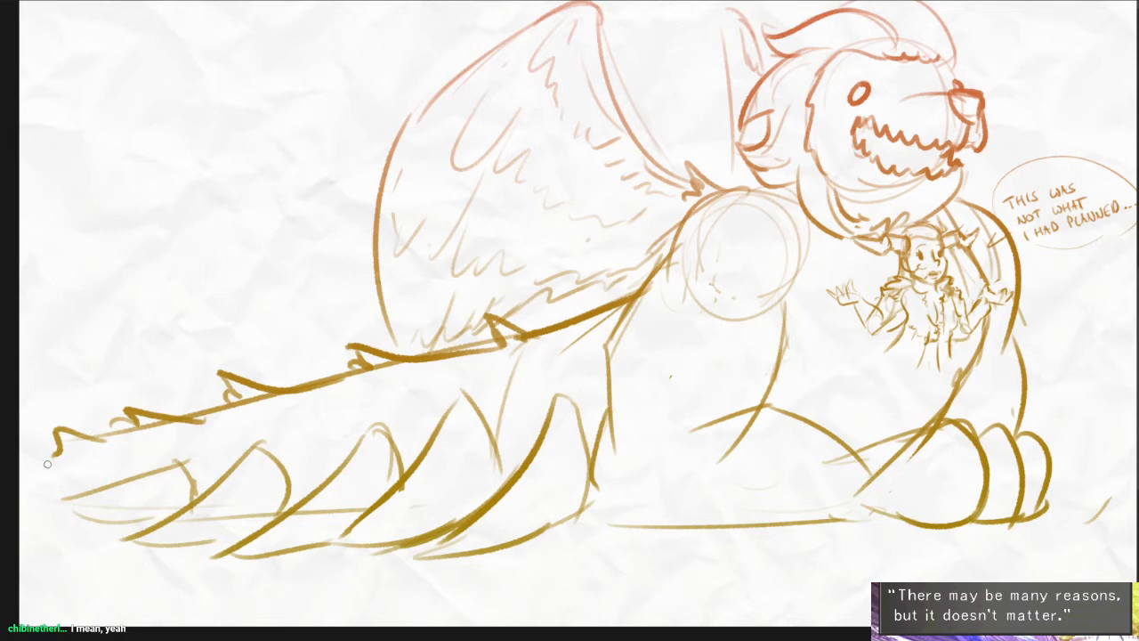
- Thicken the near foreleg's rear outline from below the shoulder down to the ground line
left_click_drag(687, 373, 619, 405)
scroll(618, 405, "up", 2)
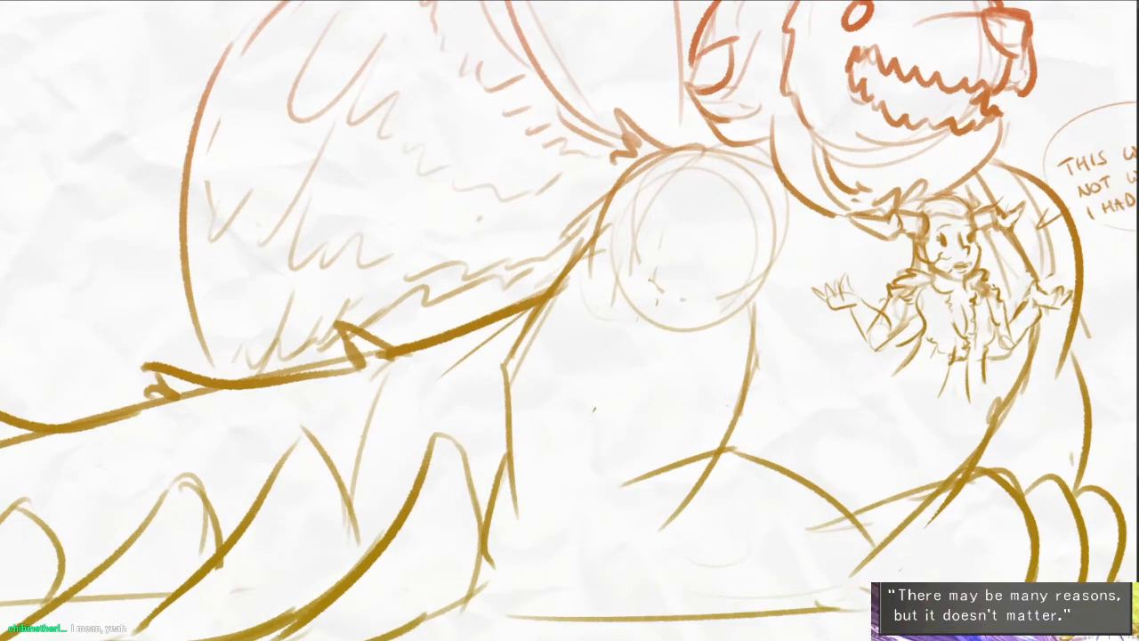
left_click_drag(594, 232, 514, 362)
left_click_drag(516, 357, 537, 500)
mouse_move(518, 377)
left_mouse_down()
mouse_move(525, 494)
mouse_move(511, 601)
left_mouse_up()
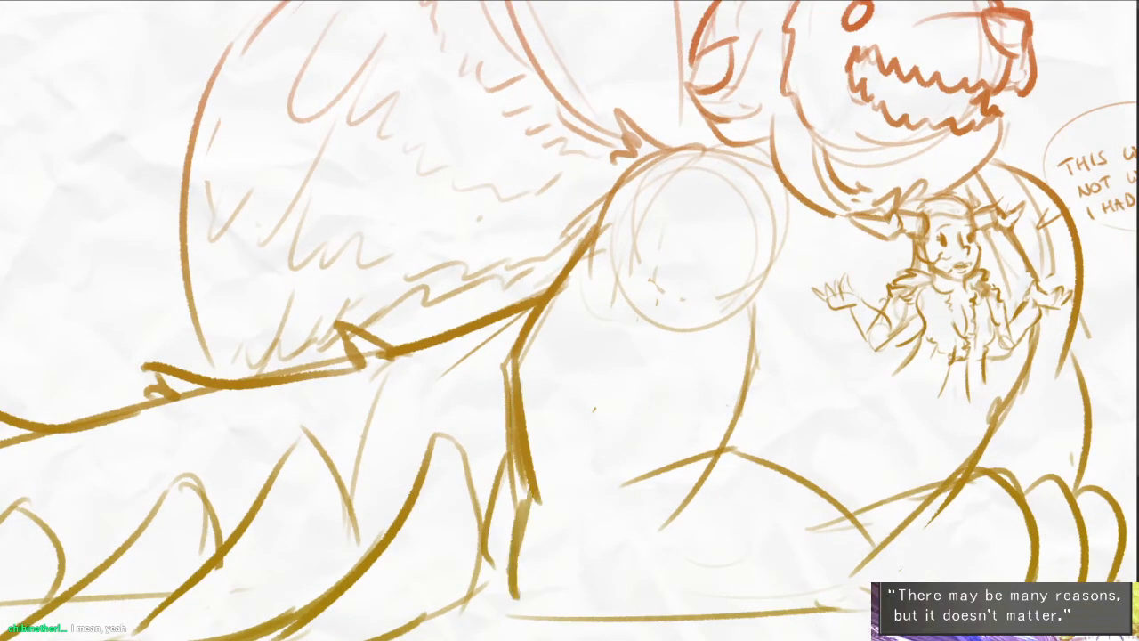
left_click_drag(509, 552, 544, 616)
- Darken the near foreleg's elbow and upper forearm contours, its inner upper-arm edge and the far leg's outer edge
left_click_drag(712, 468, 668, 530)
left_click_drag(865, 466, 780, 392)
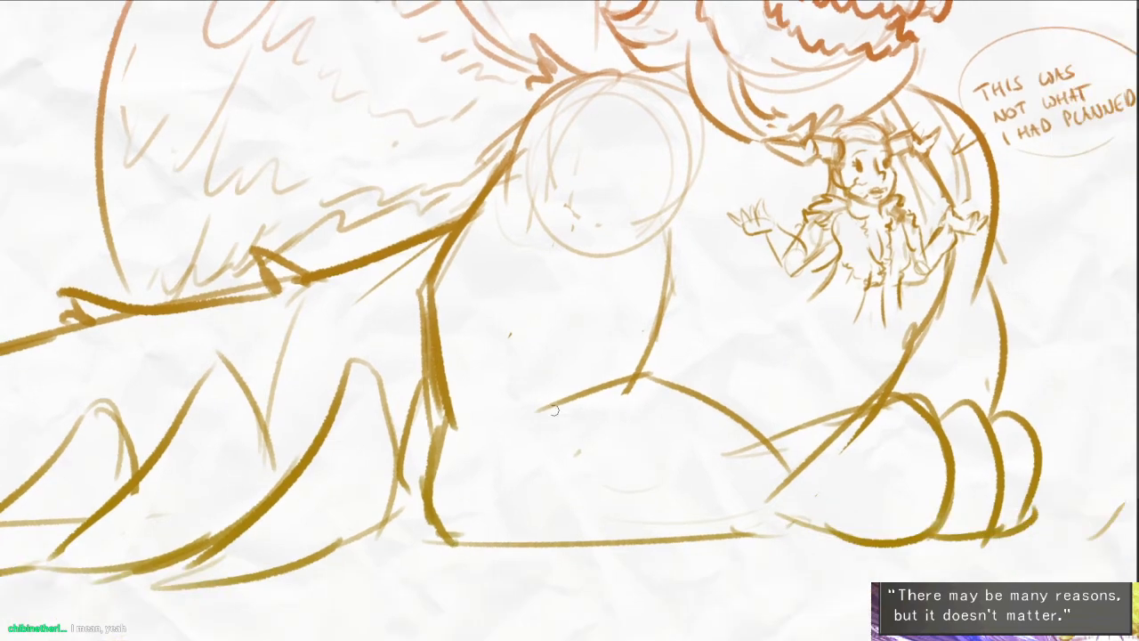
mouse_move(530, 413)
left_mouse_down()
mouse_move(600, 382)
mouse_move(760, 443)
left_mouse_up()
left_click_drag(666, 213, 663, 335)
left_click_drag(667, 286, 624, 377)
left_click_drag(965, 163, 886, 202)
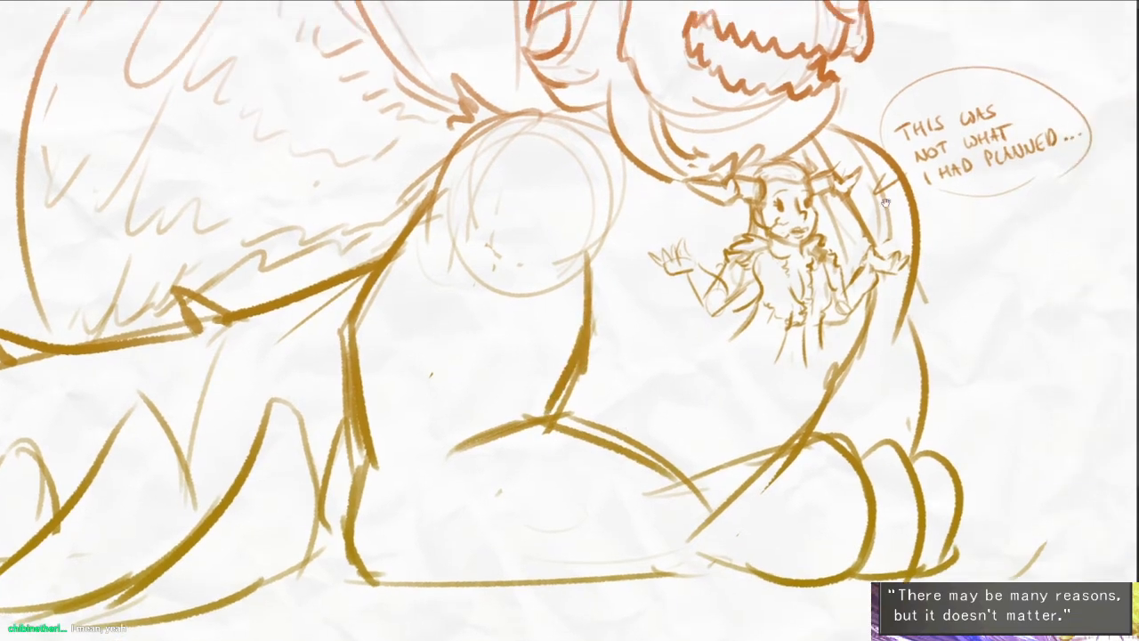
left_click_drag(900, 290, 917, 416)
- Trim the overlapping lines where the near forearm meets the paw and extend the ground line beyond the toes
left_click_drag(886, 497, 706, 461)
mouse_move(778, 520)
left_mouse_down()
mouse_move(908, 523)
mouse_move(922, 489)
left_mouse_up()
key("ctrl+z")
mouse_move(673, 368)
left_mouse_down()
mouse_move(582, 436)
mouse_move(579, 396)
left_mouse_up()
left_click_drag(666, 367, 633, 370)
left_click_drag(790, 454, 782, 437)
left_click_drag(572, 451, 678, 475)
- Try to sketch shallow curved guide lines on the ground below the creature
scroll(696, 461, "down", 2)
left_click_drag(379, 500, 339, 501)
left_click_drag(338, 501, 818, 485)
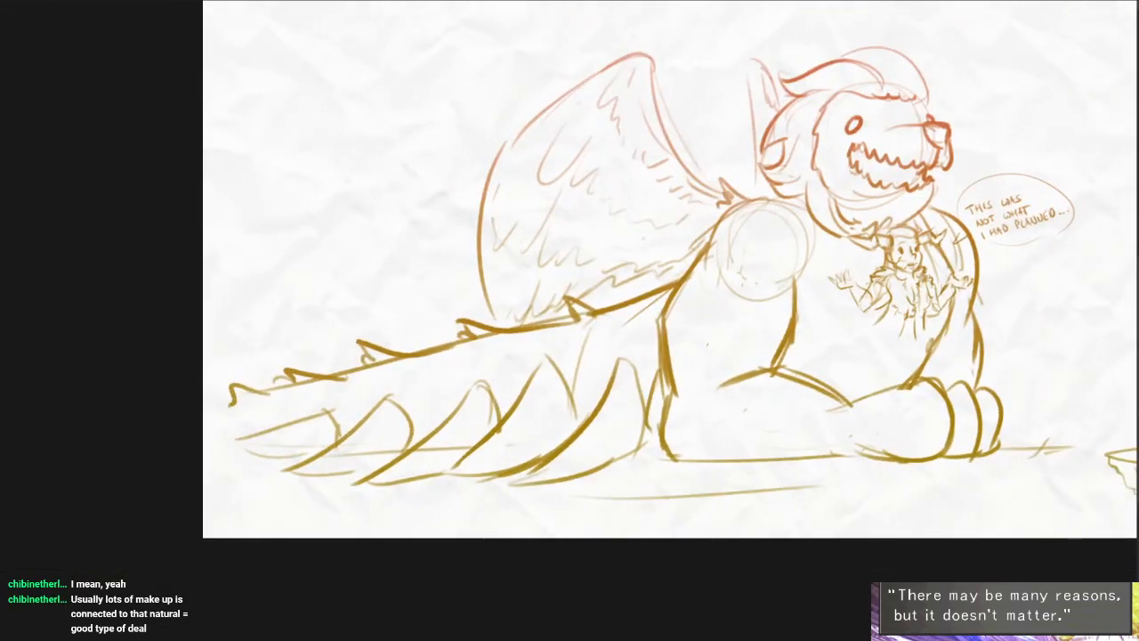
left_click_drag(598, 511, 779, 501)
key("ctrl+z")
key("ctrl+z")
mouse_move(661, 500)
left_mouse_down()
mouse_move(831, 482)
mouse_move(513, 488)
mouse_move(750, 523)
left_mouse_up()
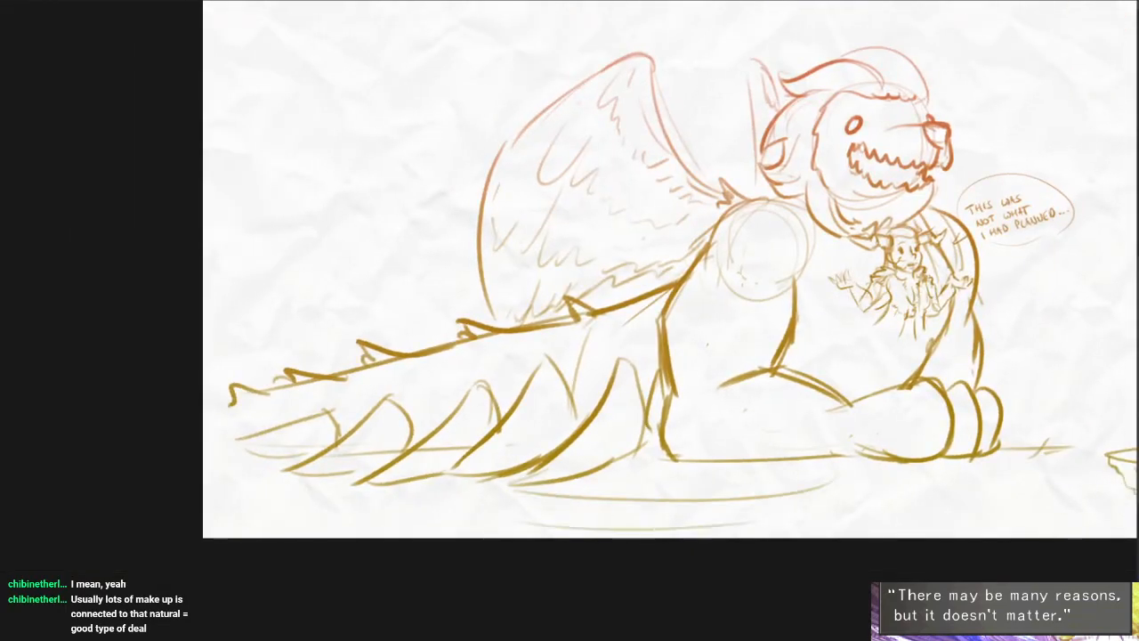
key("ctrl+z")
mouse_move(572, 506)
left_mouse_down()
mouse_move(641, 515)
mouse_move(778, 499)
left_mouse_up()
left_click_drag(633, 485, 772, 475)
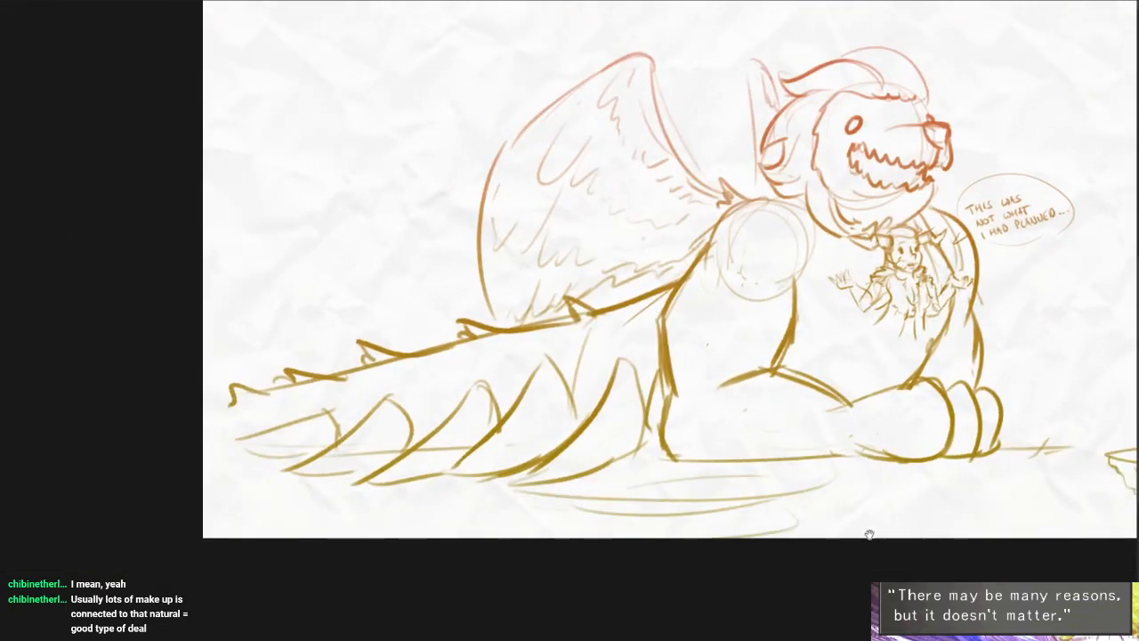
left_click_drag(1090, 494, 931, 483)
key("ctrl+z")
key("ctrl+z")
key("ctrl+z")
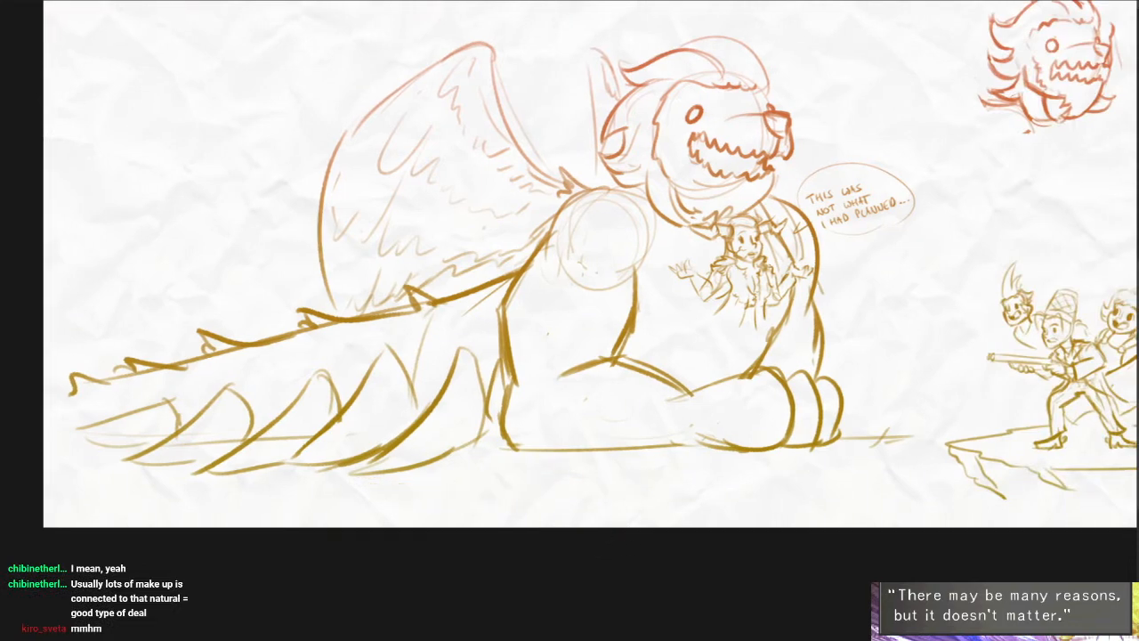
- Sketch loose, wavy background outlines behind and below the creature
left_click_drag(185, 145, 232, 183)
mouse_move(83, 291)
left_mouse_down()
mouse_move(112, 295)
mouse_move(210, 240)
left_mouse_up()
mouse_move(424, 360)
left_mouse_down()
mouse_move(404, 280)
mouse_move(344, 453)
left_mouse_up()
mouse_move(427, 131)
left_mouse_down()
mouse_move(702, 132)
mouse_move(495, 214)
mouse_move(909, 125)
mouse_move(972, 70)
left_mouse_up()
left_click_drag(798, 330, 824, 107)
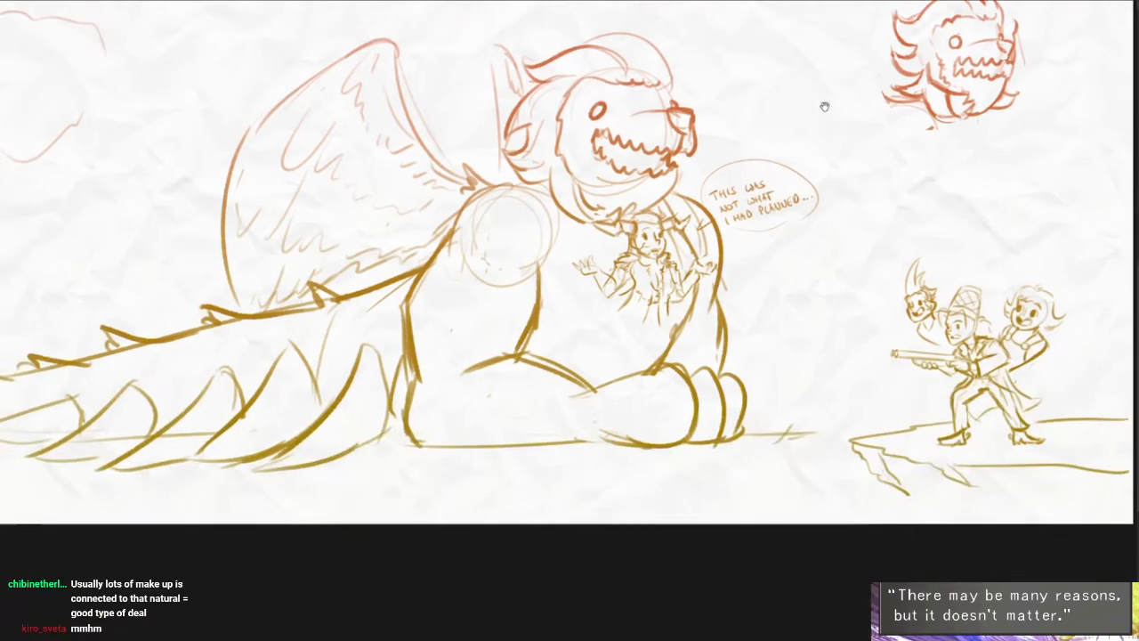
mouse_move(458, 512)
left_mouse_down()
mouse_move(655, 509)
mouse_move(708, 524)
left_mouse_up()
left_click_drag(851, 360, 824, 375)
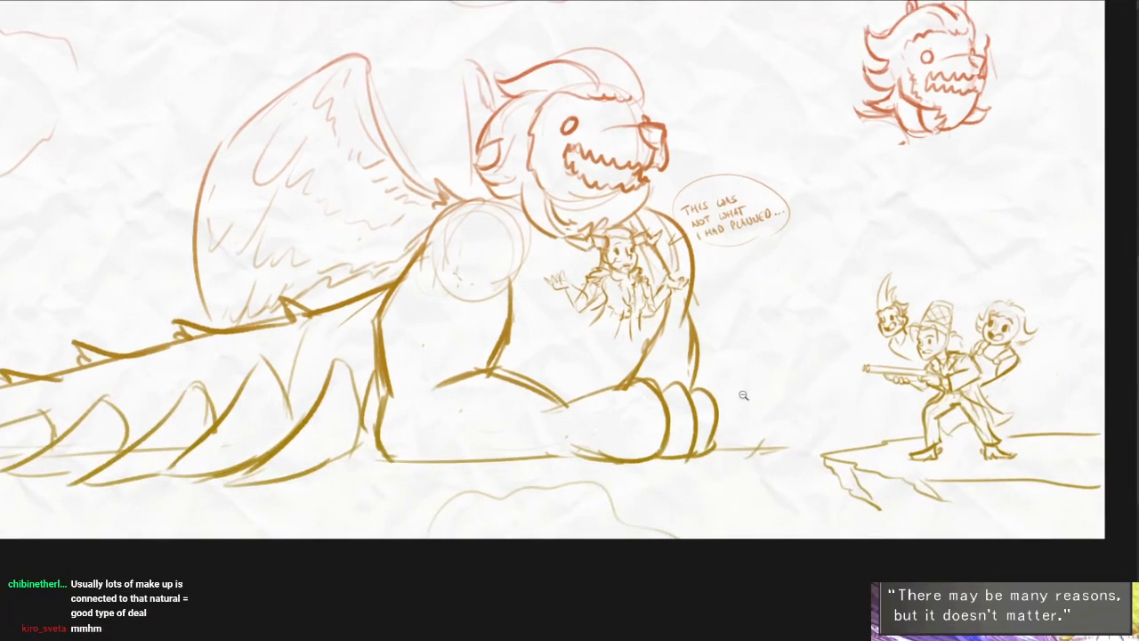
- Sketch the creature's far foreleg stretching forward along the ground, ending in a paw with three rounded toes
left_click_drag(743, 395, 778, 395)
left_click_drag(658, 362, 817, 406)
key("ctrl+z")
mouse_move(782, 409)
left_mouse_down()
mouse_move(827, 380)
mouse_move(857, 429)
left_mouse_up()
key("ctrl+z")
left_click_drag(775, 405, 883, 425)
mouse_move(879, 401)
left_mouse_down()
mouse_move(914, 452)
mouse_move(934, 450)
mouse_move(886, 460)
left_mouse_up()
- Close the underside of the far paw and redraw its two outer toes
scroll(849, 463, "up", 3)
left_click_drag(702, 479, 867, 484)
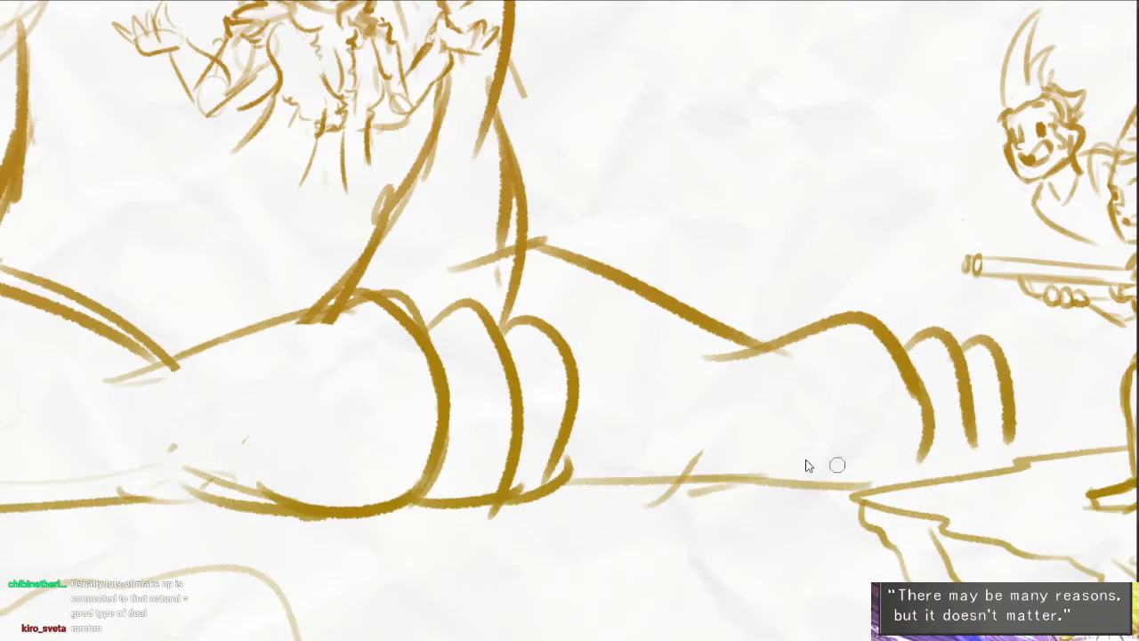
key("ctrl+z")
mouse_move(760, 462)
left_mouse_down()
mouse_move(899, 469)
mouse_move(979, 452)
left_mouse_up()
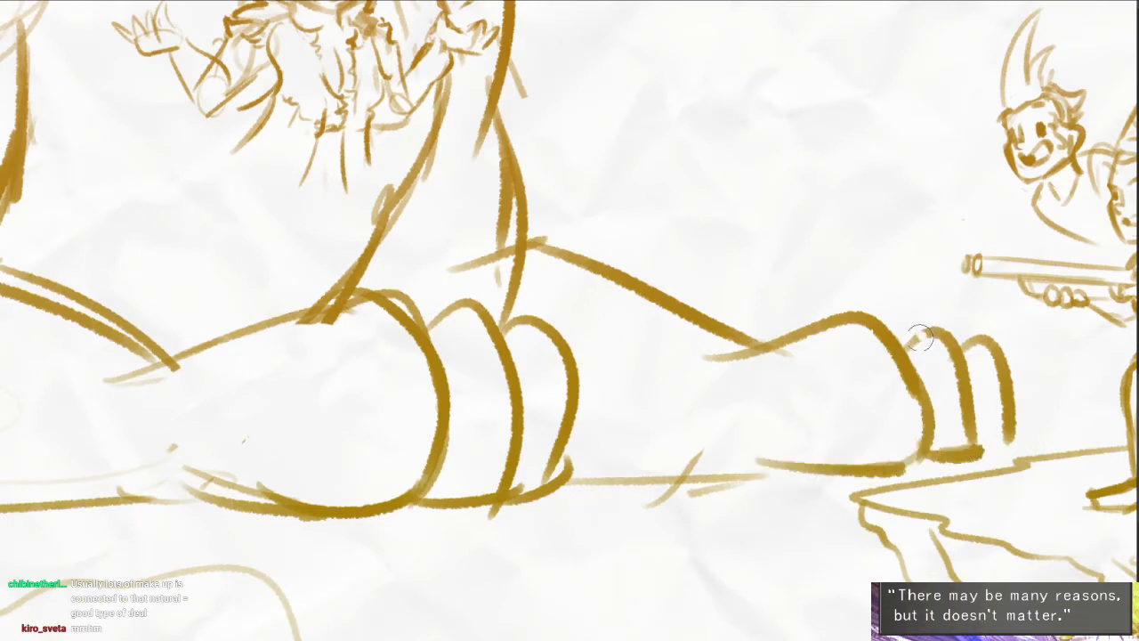
mouse_move(892, 329)
left_mouse_down()
mouse_move(964, 370)
mouse_move(917, 339)
mouse_move(950, 370)
mouse_move(1003, 330)
mouse_move(980, 331)
mouse_move(1007, 390)
left_mouse_up()
mouse_move(977, 342)
left_mouse_down()
mouse_move(1005, 377)
mouse_move(994, 395)
mouse_move(1010, 444)
mouse_move(973, 448)
left_mouse_up()
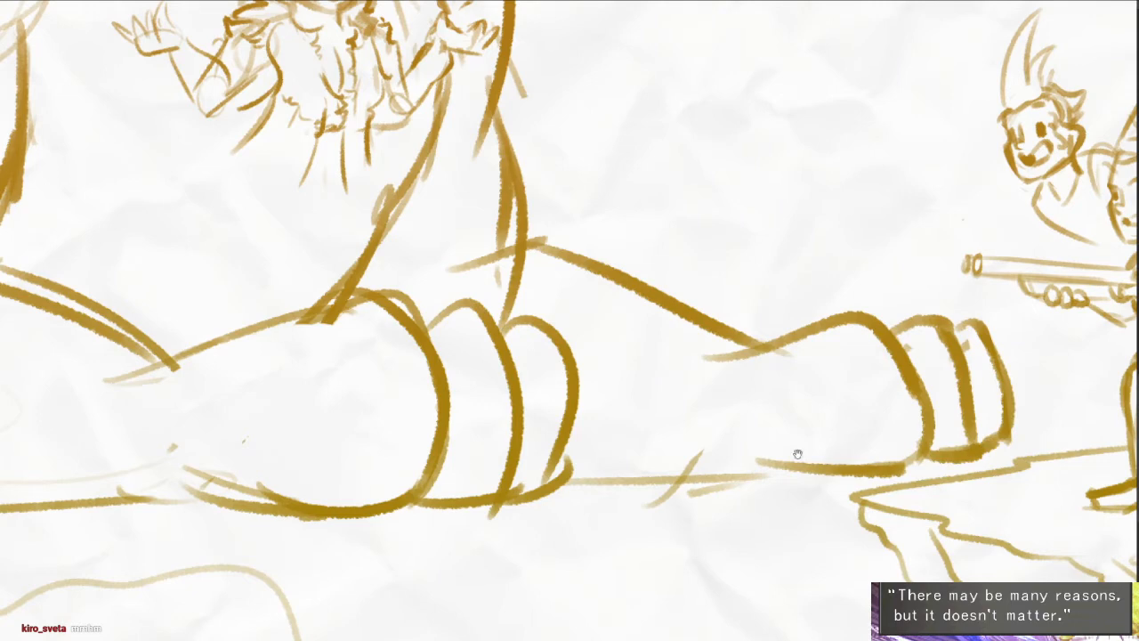
- Draw the far forearm's underside and darken the ground line between the two paws
left_click_drag(795, 455, 824, 430)
left_click_drag(732, 426, 826, 452)
left_click_drag(762, 431, 883, 445)
left_click_drag(729, 456, 778, 447)
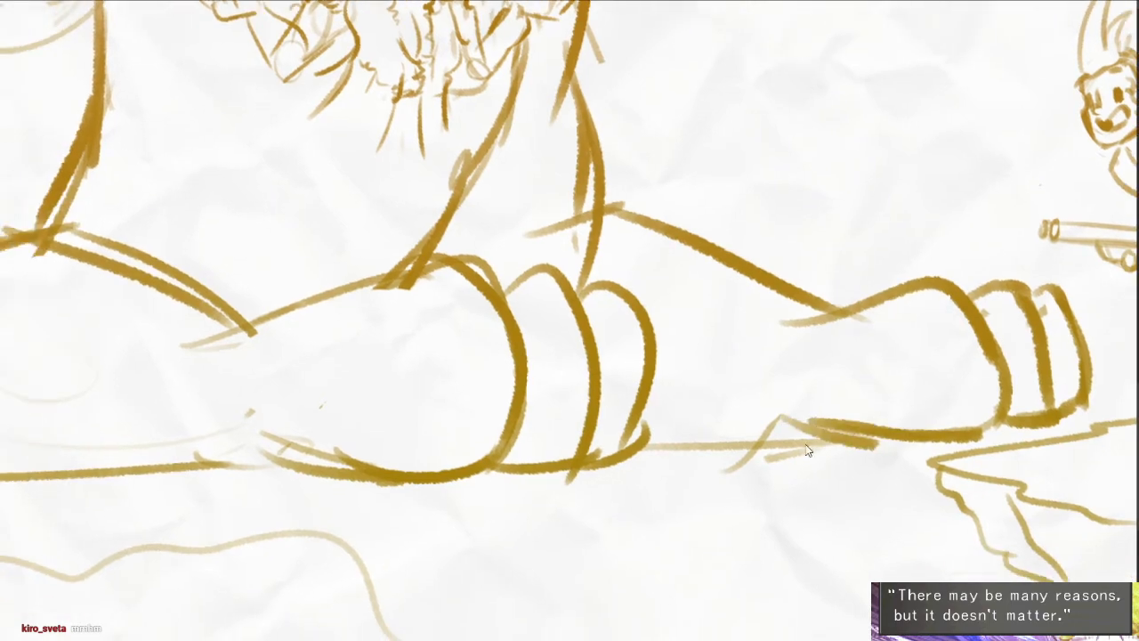
left_click_drag(782, 409, 916, 430)
left_click_drag(774, 435, 880, 422)
left_click_drag(740, 425, 898, 416)
scroll(764, 401, "down", 4)
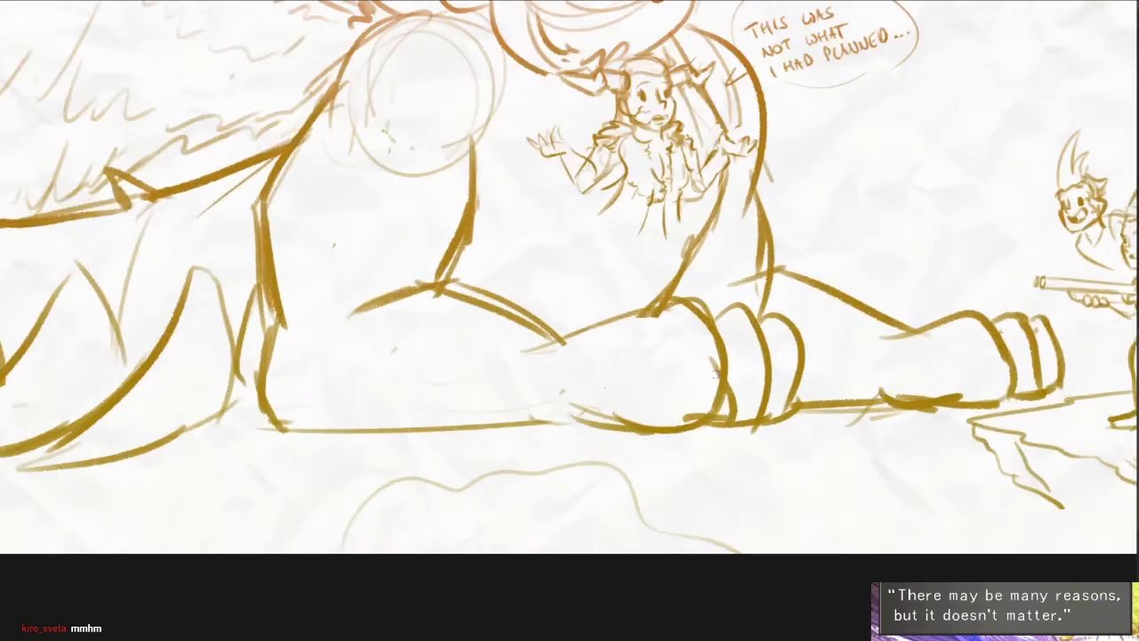
- Draw large pointed claws on the first two toes of the near paw
scroll(703, 408, "up", 4)
scroll(704, 389, "up", 3)
left_click_drag(699, 354, 666, 449)
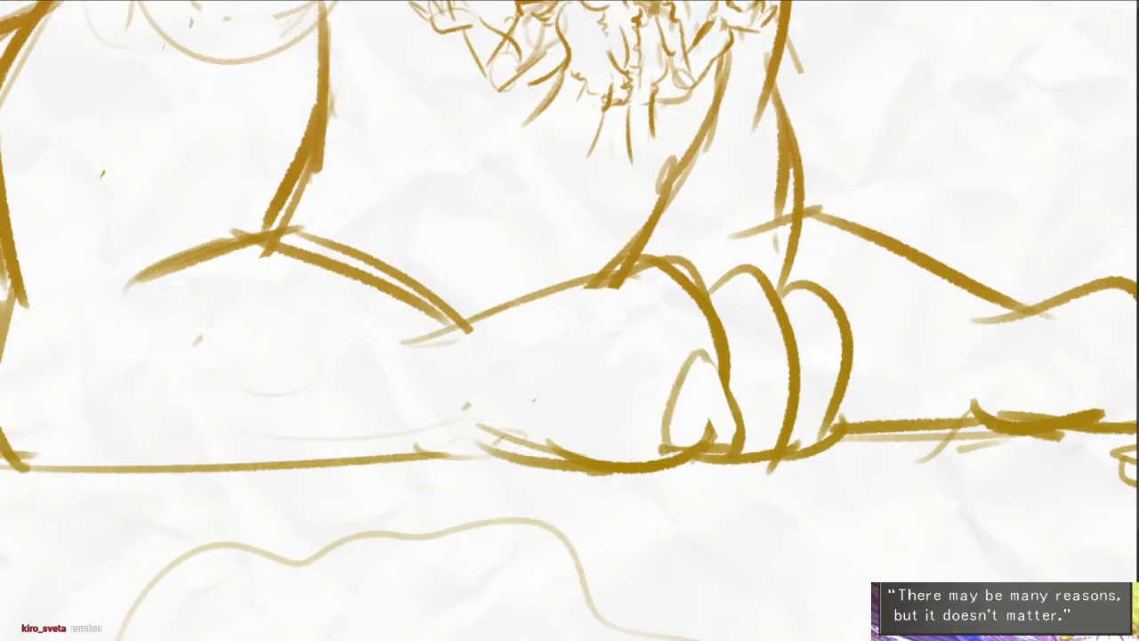
left_click_drag(680, 387, 672, 436)
mouse_move(746, 435)
left_mouse_down()
mouse_move(761, 389)
mouse_move(782, 355)
left_mouse_up()
mouse_move(791, 363)
left_mouse_down()
mouse_move(808, 402)
mouse_move(806, 453)
left_mouse_up()
mouse_move(788, 385)
left_mouse_down()
mouse_move(784, 436)
mouse_move(811, 456)
left_mouse_up()
left_click_drag(699, 350, 755, 444)
left_click_drag(731, 374, 752, 428)
left_click_drag(716, 367, 729, 447)
- Strengthen the outline and base of the near paw's first claw
scroll(712, 420, "up", 2)
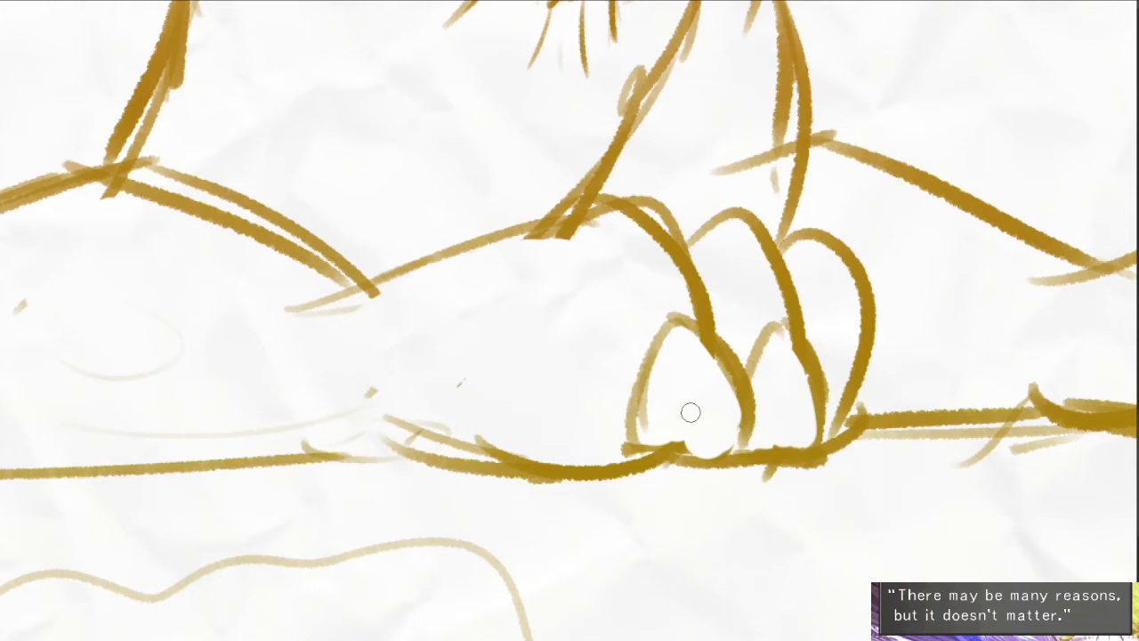
mouse_move(636, 436)
left_mouse_down()
mouse_move(682, 311)
mouse_move(744, 377)
left_mouse_up()
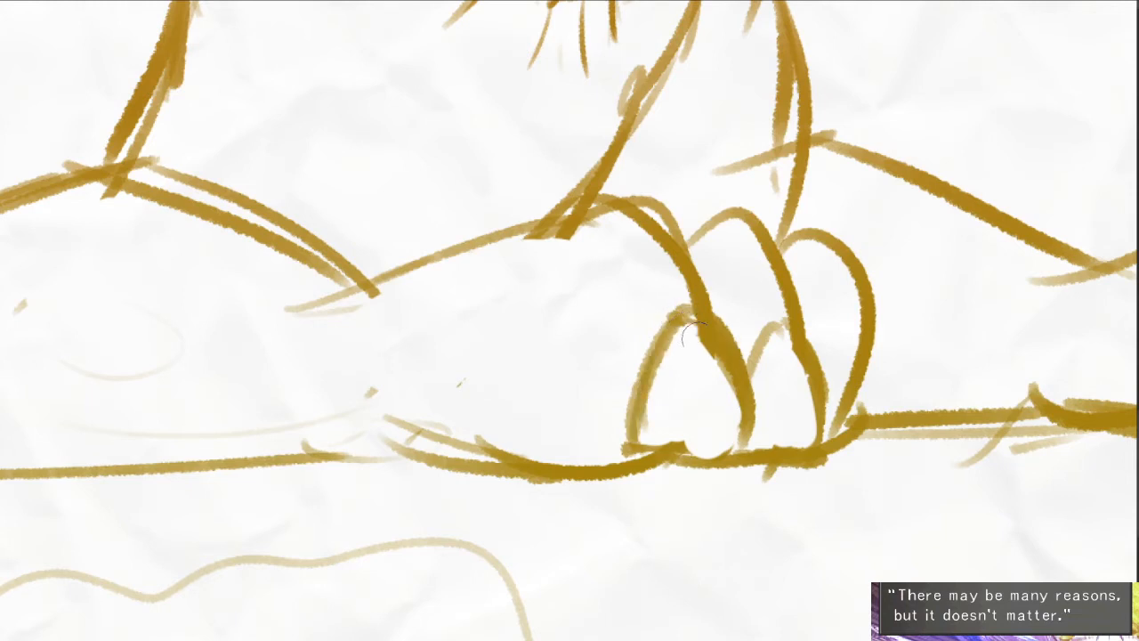
left_click_drag(695, 334, 722, 381)
mouse_move(674, 430)
left_mouse_down()
mouse_move(722, 456)
mouse_move(673, 459)
left_mouse_up()
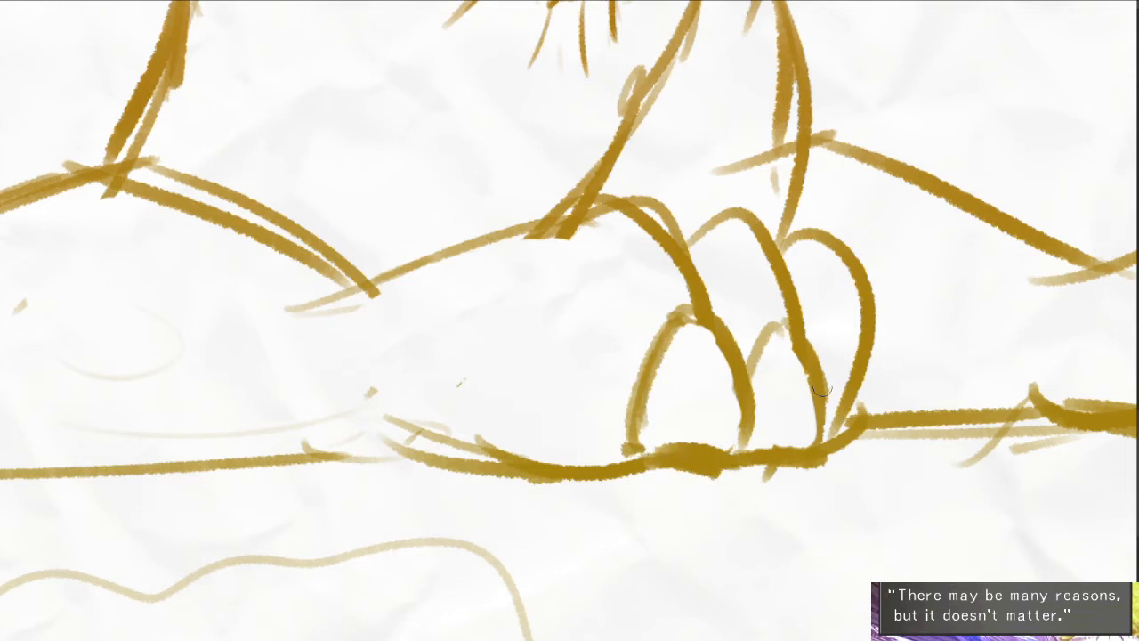
- Refine the near paw's second claw and draw a matching claw on its third toe
left_click_drag(757, 361, 781, 330)
mouse_move(748, 362)
left_mouse_down()
mouse_move(776, 316)
mouse_move(804, 333)
mouse_move(831, 438)
left_mouse_up()
left_click_drag(794, 345, 818, 434)
left_click_drag(750, 443, 820, 460)
mouse_move(745, 470)
left_mouse_down()
mouse_move(804, 480)
mouse_move(769, 478)
left_mouse_up()
left_click_drag(828, 418, 816, 421)
mouse_move(819, 372)
left_mouse_down()
mouse_move(847, 318)
mouse_move(890, 418)
left_mouse_up()
mouse_move(855, 345)
left_mouse_down()
mouse_move(845, 400)
mouse_move(874, 411)
left_mouse_up()
mouse_move(861, 335)
left_mouse_down()
mouse_move(889, 443)
mouse_move(837, 437)
left_mouse_up()
- Draw pointed claws on the toes of the far paw
left_click_drag(1023, 463, 604, 475)
left_click_drag(814, 414, 834, 308)
left_click_drag(858, 293, 893, 412)
mouse_move(844, 317)
left_mouse_down()
mouse_move(868, 422)
mouse_move(834, 421)
mouse_move(931, 341)
mouse_move(906, 294)
mouse_move(938, 340)
mouse_move(967, 400)
left_mouse_up()
left_click_drag(934, 319, 954, 407)
left_click_drag(923, 324, 938, 413)
left_click_drag(868, 323, 892, 395)
mouse_move(856, 301)
left_mouse_down()
mouse_move(910, 416)
mouse_move(851, 427)
left_mouse_up()
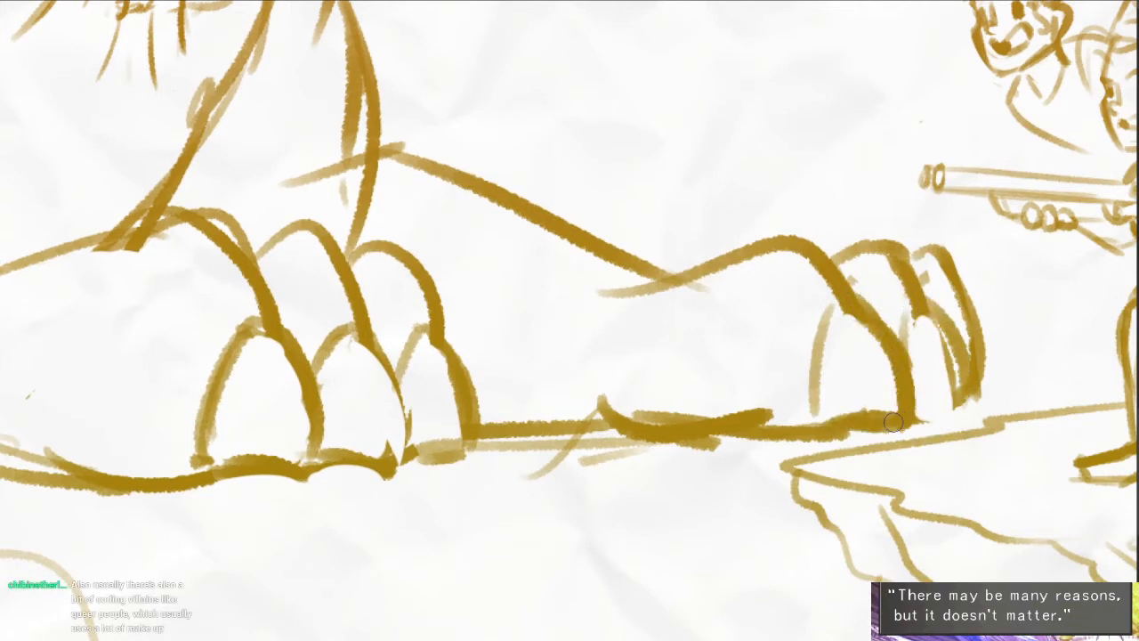
- Clean up and darken the outlines of the far paw's claws and add the claw on its last toe
mouse_move(929, 304)
left_mouse_down()
mouse_move(952, 331)
mouse_move(961, 407)
mouse_move(949, 391)
mouse_move(879, 390)
left_mouse_up()
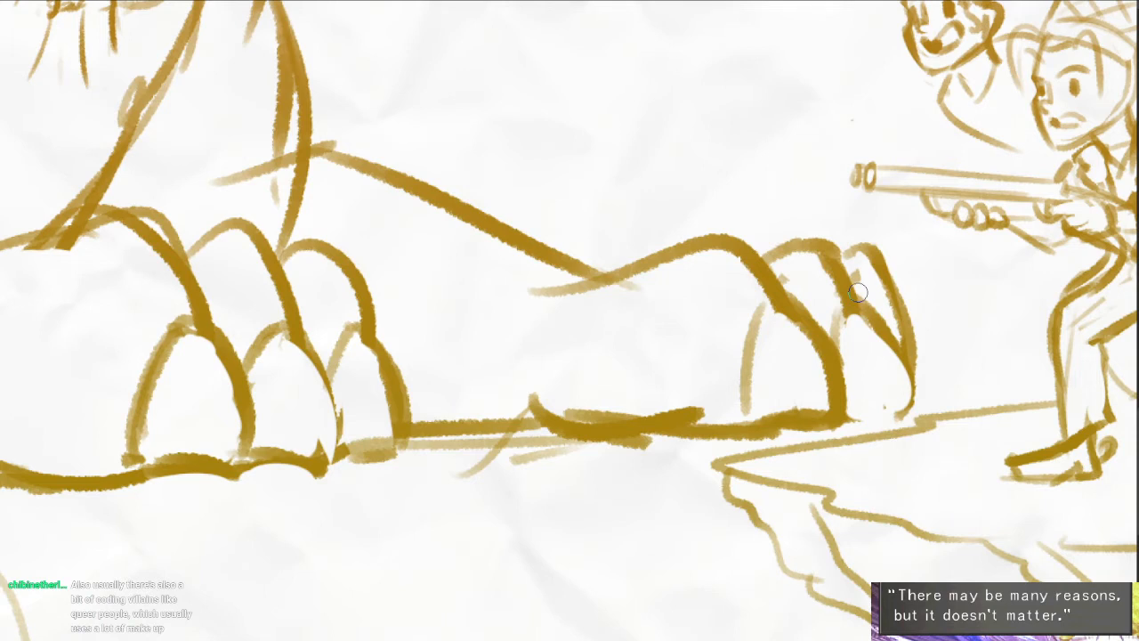
left_click(713, 346)
left_click_drag(861, 360, 854, 356)
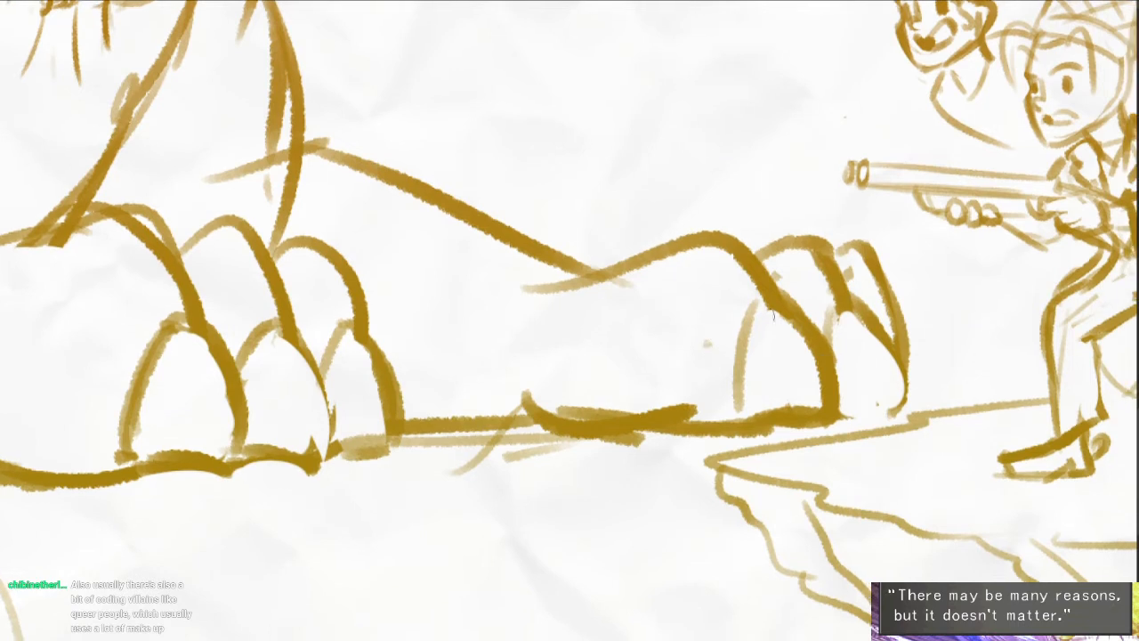
mouse_move(731, 404)
left_mouse_down()
mouse_move(767, 297)
mouse_move(809, 400)
left_mouse_up()
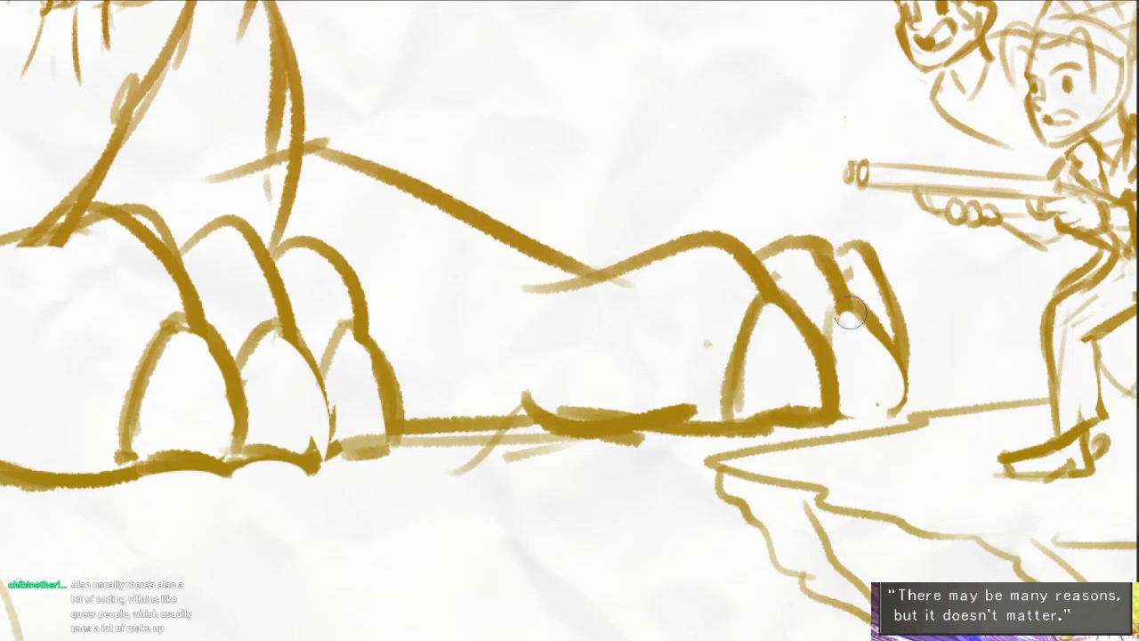
mouse_move(849, 317)
left_mouse_down()
mouse_move(837, 328)
mouse_move(840, 299)
mouse_move(909, 397)
mouse_move(898, 411)
left_mouse_up()
key("ctrl+z")
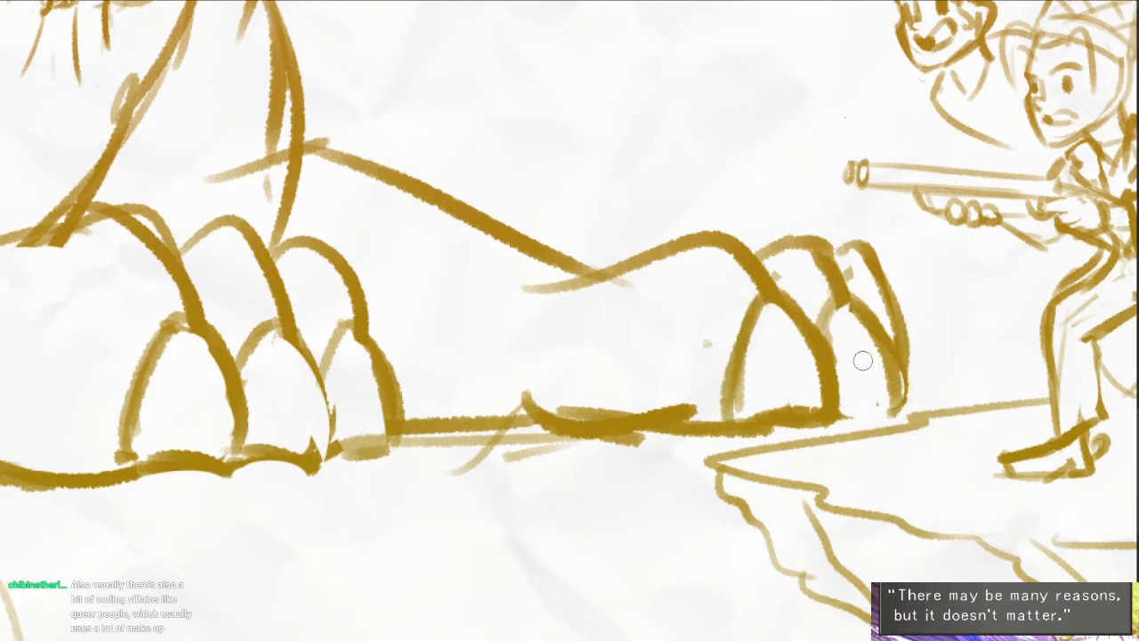
left_click_drag(863, 361, 882, 394)
left_click_drag(881, 322, 892, 292)
mouse_move(892, 292)
left_mouse_down()
mouse_move(941, 394)
mouse_move(920, 363)
mouse_move(938, 409)
mouse_move(902, 405)
left_mouse_up()
mouse_move(857, 407)
left_mouse_down()
mouse_move(840, 408)
mouse_move(938, 405)
left_mouse_up()
left_click_drag(745, 411, 828, 345)
- Select the far paw with a freehand outline, move it closer to the creature's body, and deselect it
scroll(829, 345, "down", 5)
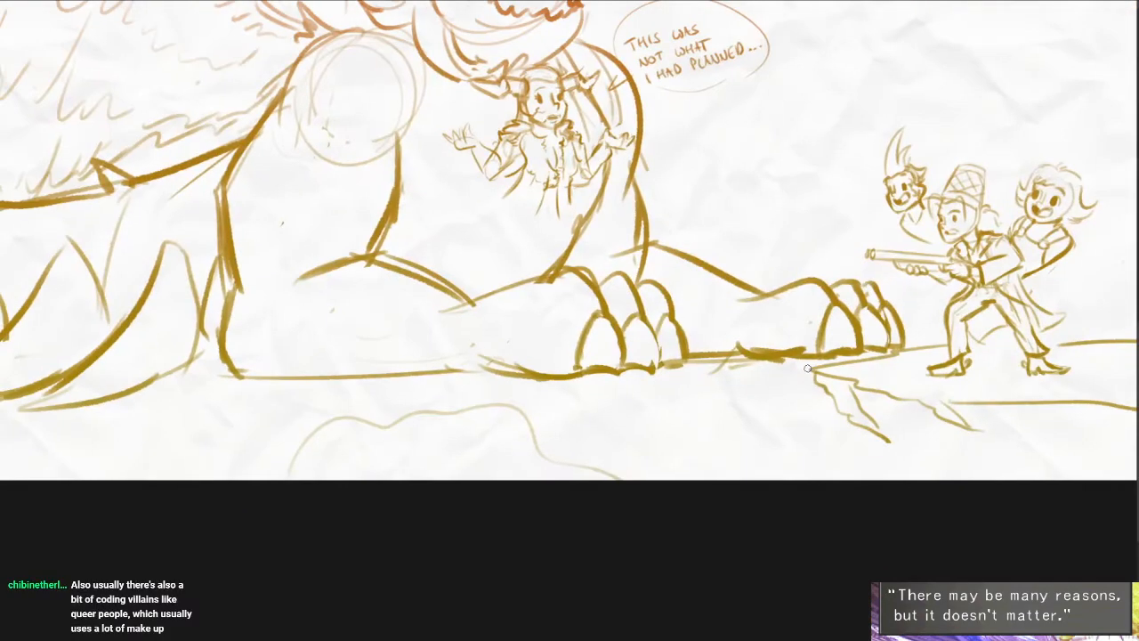
left_click_drag(719, 449, 711, 572)
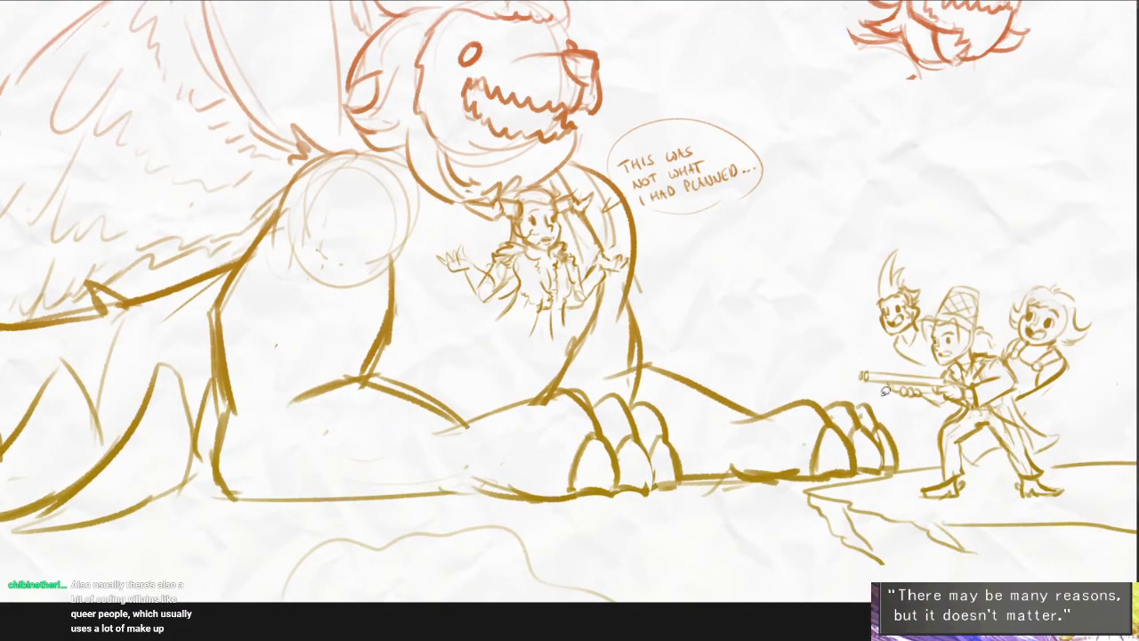
mouse_move(912, 442)
left_mouse_down()
mouse_move(747, 478)
mouse_move(890, 445)
mouse_move(850, 438)
left_mouse_up()
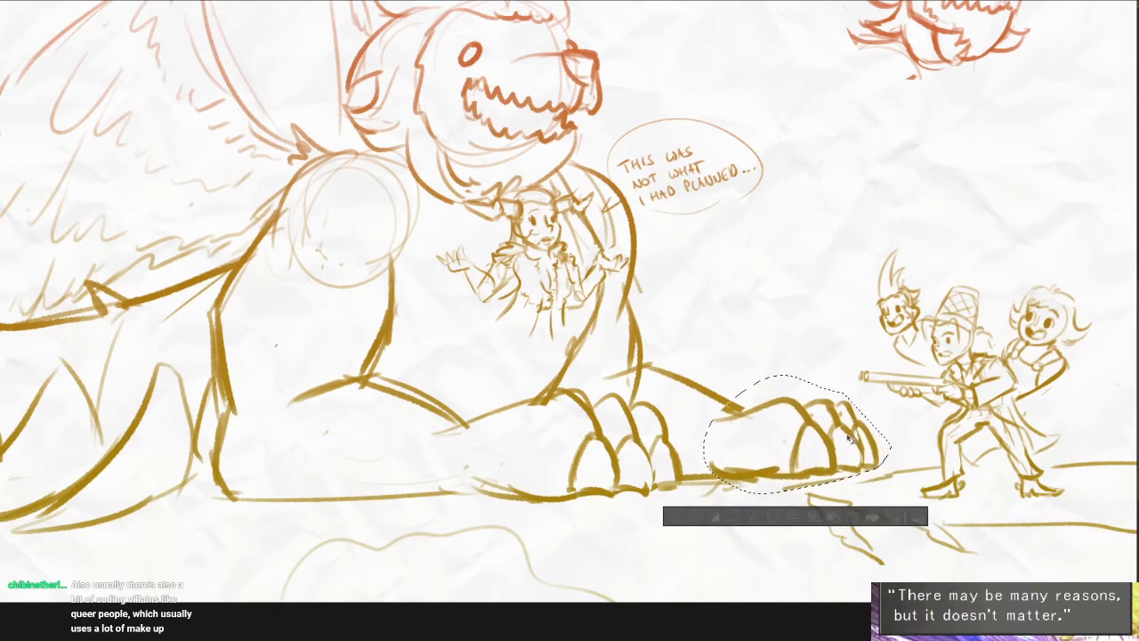
key("ctrl+d")
scroll(757, 428, "up", 4)
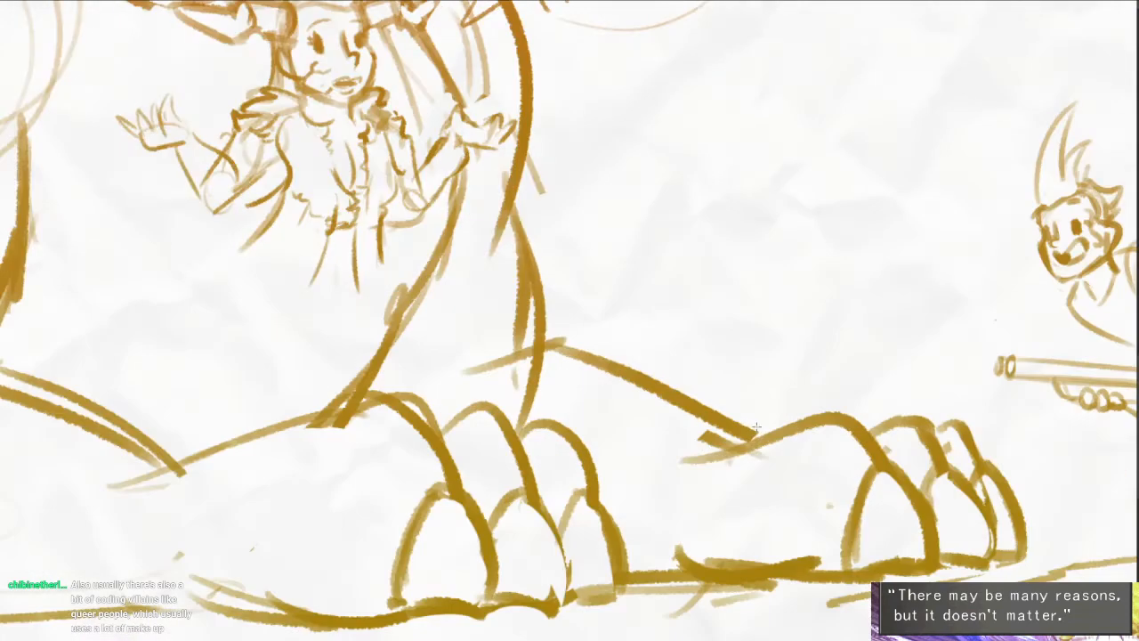
- Erase the overlapping lines at the far wrist and redraw the top of the paw and toes with heavier strokes
key("e")
mouse_move(752, 452)
left_mouse_down()
mouse_move(674, 471)
mouse_move(790, 413)
left_mouse_up()
key("b")
left_click_drag(698, 448, 840, 409)
key("ctrl+z")
mouse_move(877, 445)
left_mouse_down()
mouse_move(827, 410)
mouse_move(758, 465)
left_mouse_up()
mouse_move(855, 419)
left_mouse_down()
mouse_move(920, 417)
mouse_move(931, 460)
mouse_move(987, 463)
left_mouse_up()
key("ctrl+z")
- Draw a short arc joining the far forearm to the paw and trim the excess stub at the knuckle
scroll(852, 410, "up", 2)
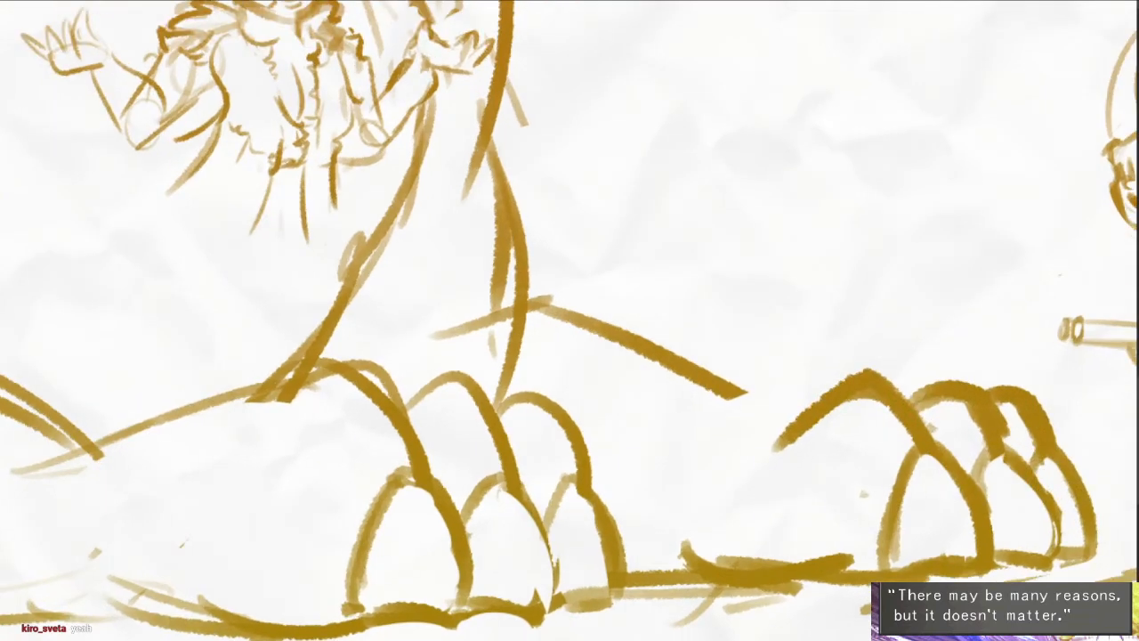
mouse_move(819, 403)
left_mouse_down()
mouse_move(669, 439)
mouse_move(711, 431)
left_mouse_up()
key("ctrl+z")
key("e")
left_click_drag(826, 429, 777, 449)
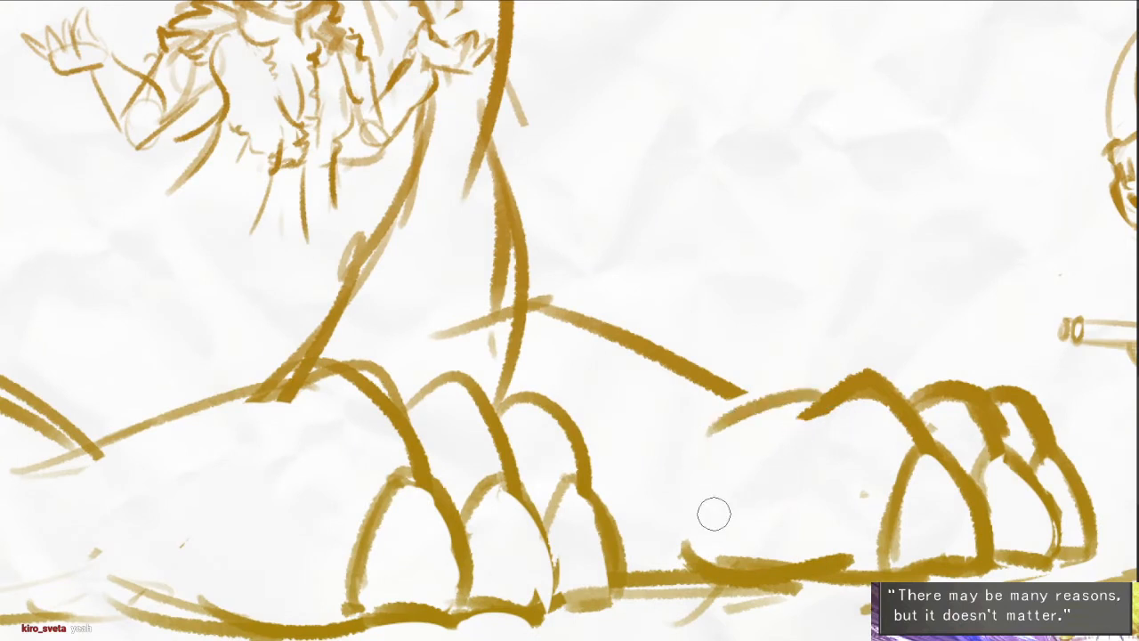
left_click(739, 391)
- Erase the stray lines where the far upper leg crosses the forearm and beside its outer edge
mouse_move(510, 317)
left_mouse_down()
mouse_move(606, 330)
mouse_move(648, 373)
mouse_move(660, 417)
mouse_move(643, 439)
left_mouse_up()
left_click_drag(627, 281, 631, 325)
left_click_drag(627, 192, 688, 364)
scroll(746, 308, "down", 2)
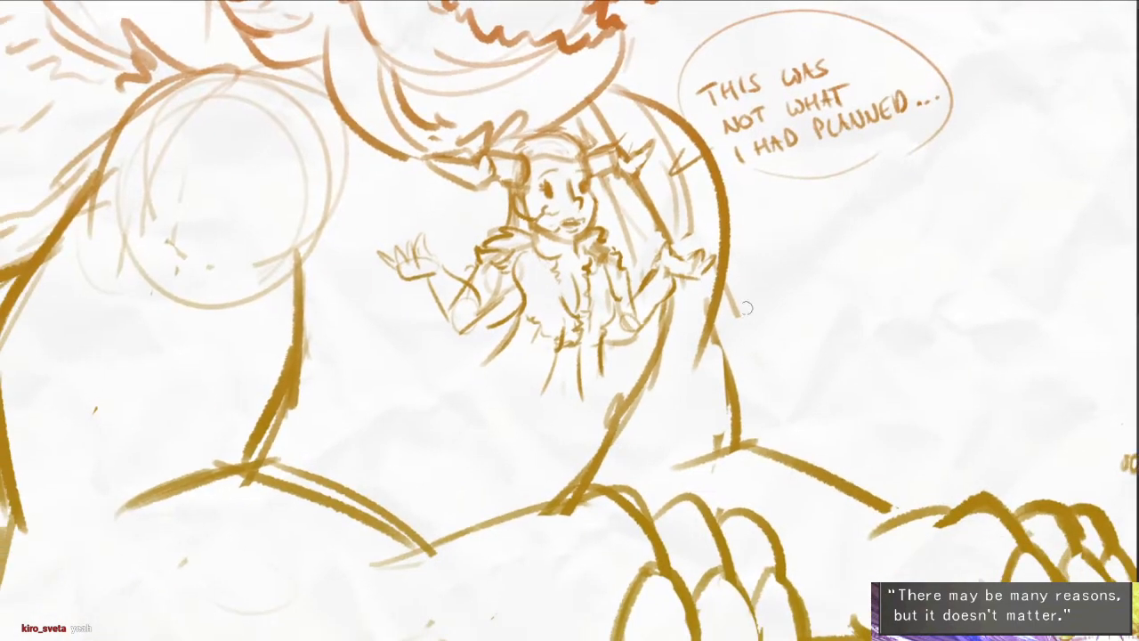
left_click_drag(739, 313, 723, 287)
- Draw a thick shoulder line from the wing base toward the neck with a spiky fur tuft, erasing the old shoulder curve
left_click_drag(538, 419, 856, 431)
key("e")
mouse_move(646, 94)
left_mouse_down()
mouse_move(507, 86)
mouse_move(453, 130)
mouse_move(415, 45)
mouse_move(416, 107)
mouse_move(475, 146)
left_mouse_up()
key("ctrl+z")
left_click_drag(480, 212, 495, 291)
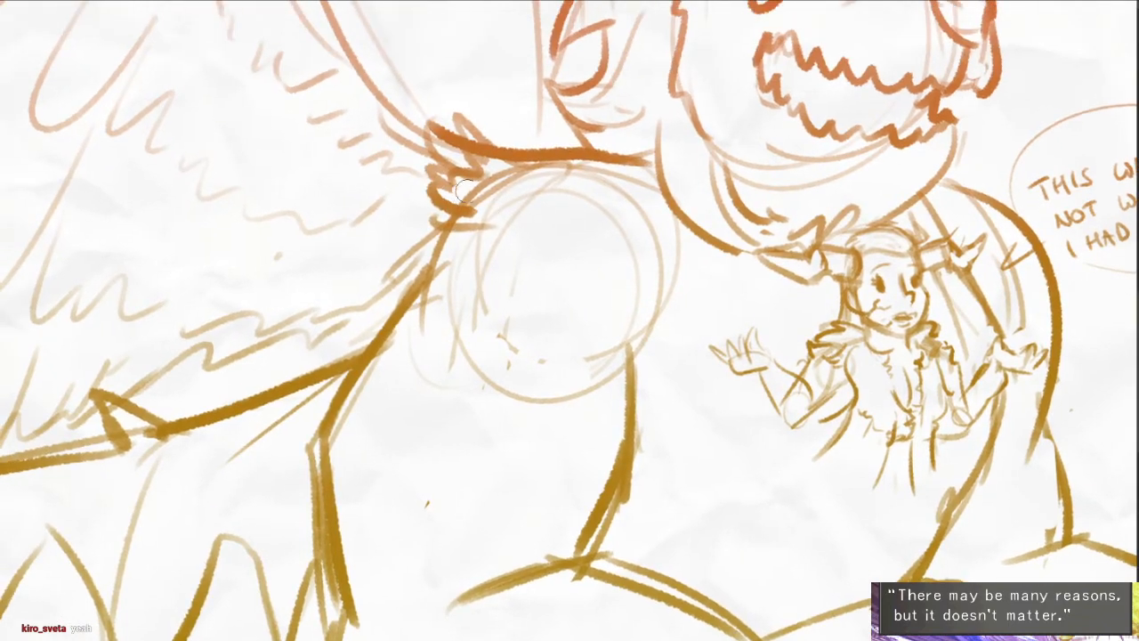
mouse_move(465, 191)
left_mouse_down()
mouse_move(516, 178)
mouse_move(622, 184)
left_mouse_up()
- Replace the top of the far shoulder's curve with a short, straighter line extending outward from under the jaw
left_click_drag(811, 319, 715, 344)
key("e")
mouse_move(831, 210)
left_mouse_down()
mouse_move(927, 197)
mouse_move(888, 222)
mouse_move(904, 242)
left_mouse_up()
key("e")
left_click_drag(978, 222, 855, 311)
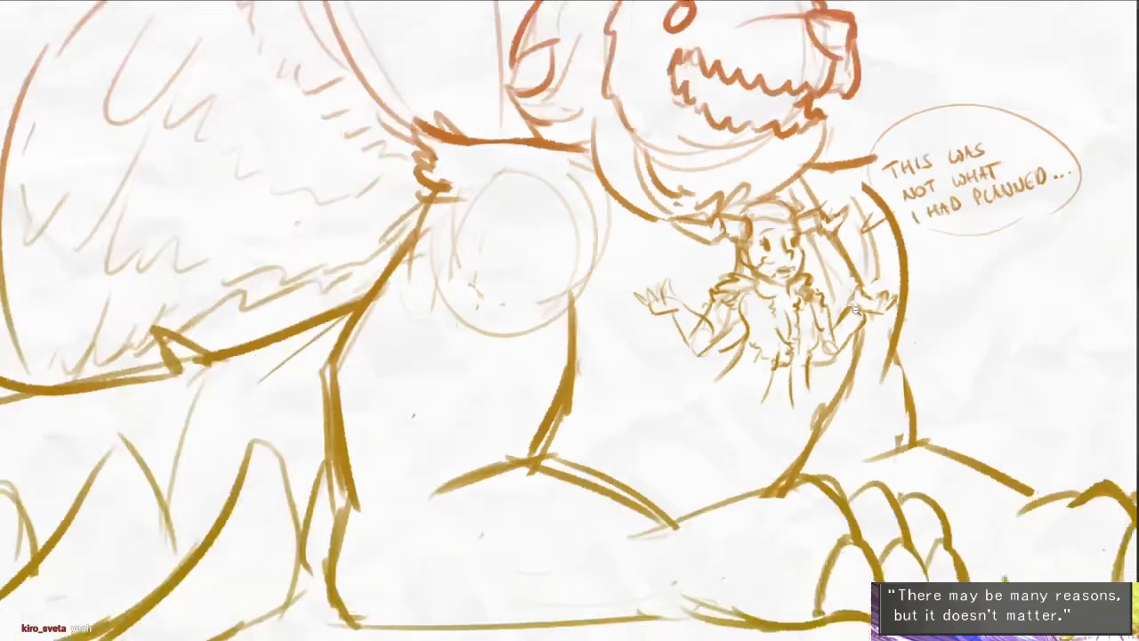
scroll(854, 311, "down", 1)
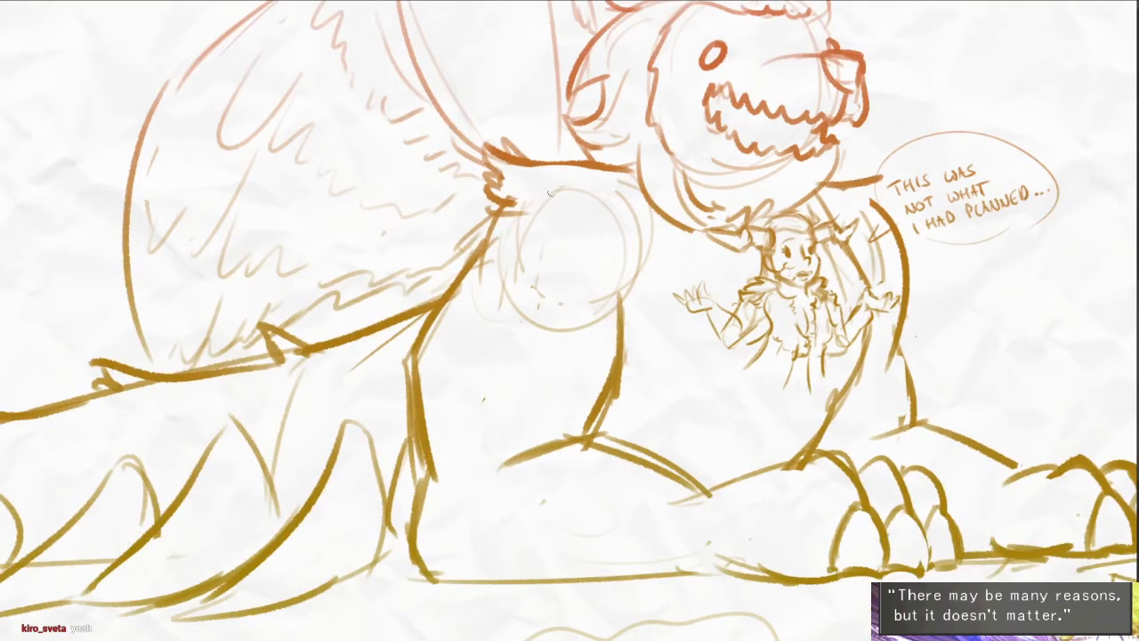
- Draw layered jagged fur strokes across the near shoulder below the wing base and erase the stray overlap at their edge
left_click_drag(520, 206, 620, 206)
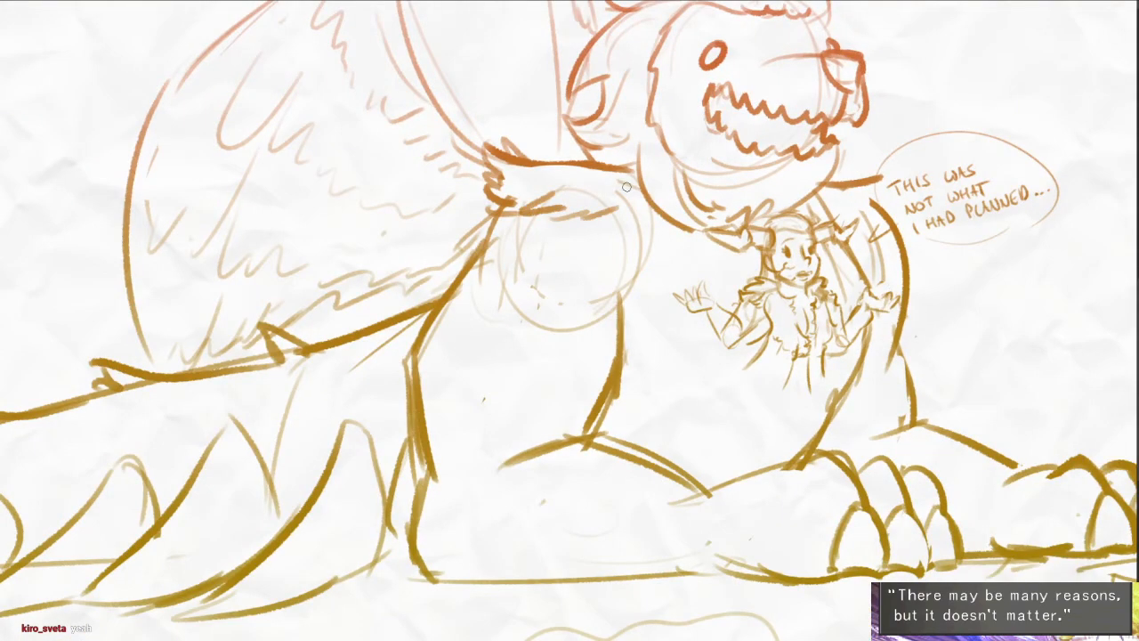
mouse_move(490, 204)
left_mouse_down()
mouse_move(449, 243)
mouse_move(559, 261)
mouse_move(632, 226)
left_mouse_up()
key("e")
mouse_move(498, 219)
left_mouse_down()
mouse_move(486, 235)
mouse_move(505, 213)
left_mouse_up()
- Draw a jagged fur tuft hanging from the far shoulder beside the speech bubble and erase the shoulder curve it replaces
mouse_move(902, 233)
left_mouse_down()
mouse_move(930, 260)
mouse_move(862, 269)
left_mouse_up()
left_click_drag(891, 223, 875, 237)
key("e")
left_click_drag(895, 228, 877, 181)
key("e")
- Thicken the speech bubble's outline, closing its lower edge with a bold arc, and undo the unwanted strokes
mouse_move(966, 282)
left_mouse_down()
mouse_move(797, 323)
mouse_move(799, 225)
left_mouse_up()
mouse_move(658, 240)
left_mouse_down()
mouse_move(671, 138)
mouse_move(941, 161)
left_mouse_up()
left_click_drag(890, 105, 956, 150)
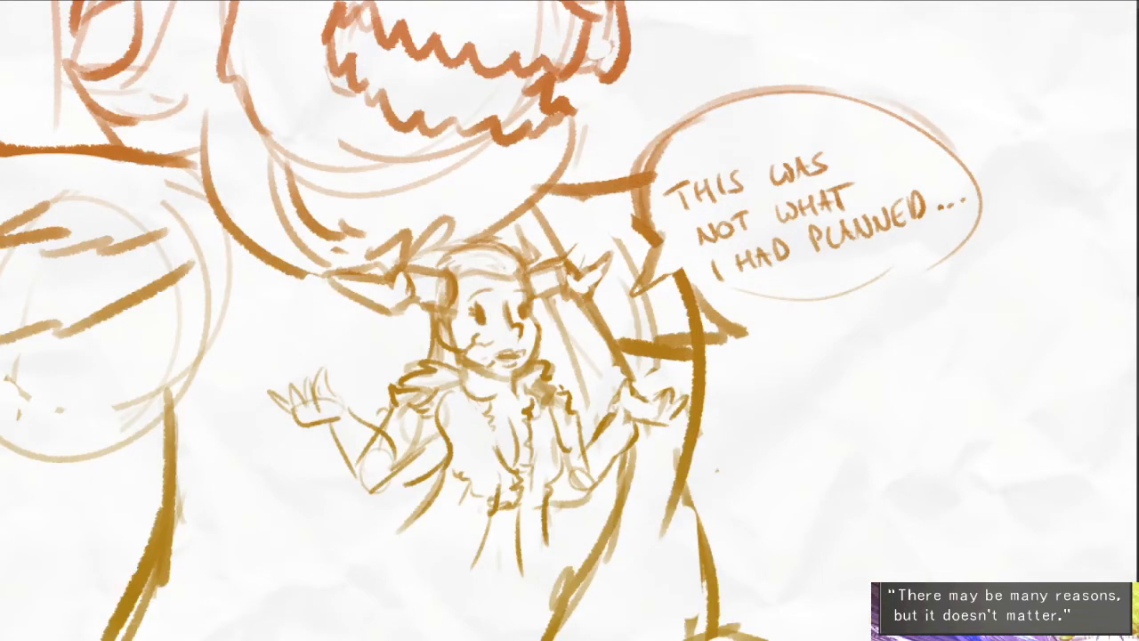
mouse_move(708, 296)
left_mouse_down()
mouse_move(811, 315)
mouse_move(885, 298)
mouse_move(853, 301)
mouse_move(974, 228)
left_mouse_up()
key("ctrl+z")
key("ctrl+z")
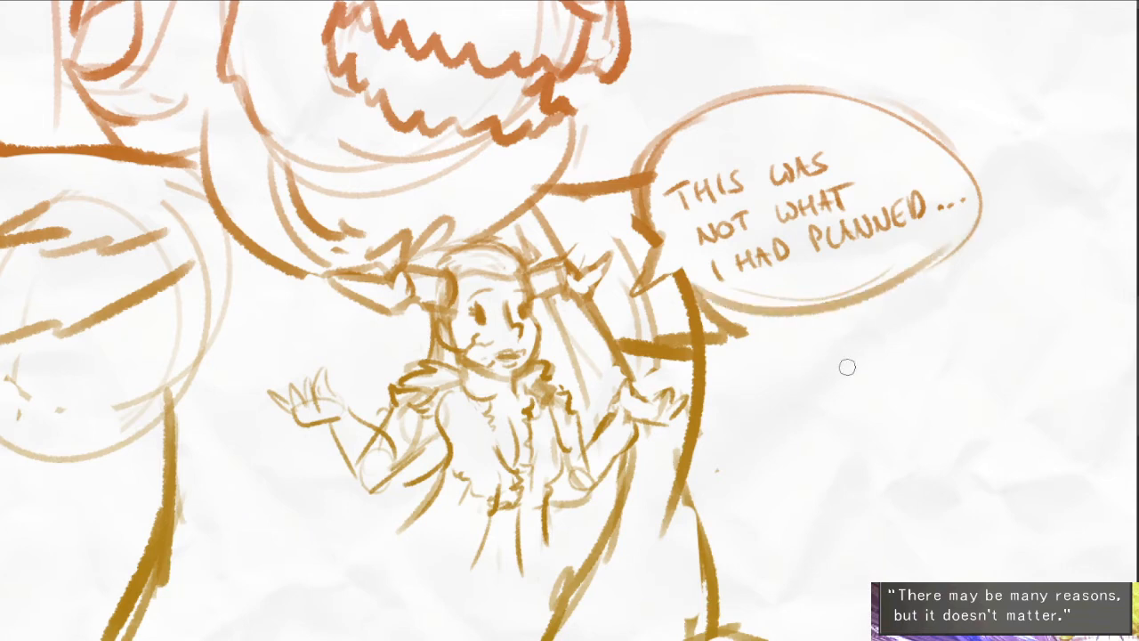
- Add a few short curved strokes on the creature's chest below the small horned character
scroll(749, 326, "down", 2)
left_click_drag(549, 478, 611, 479)
mouse_move(734, 376)
left_mouse_down()
mouse_move(717, 415)
mouse_move(759, 427)
left_mouse_up()
left_click_drag(685, 421, 652, 424)
left_click_drag(708, 434, 707, 447)
mouse_move(560, 461)
left_mouse_down()
mouse_move(727, 432)
mouse_move(621, 399)
left_mouse_up()
scroll(728, 432, "down", 1)
left_click_drag(796, 440, 736, 436)
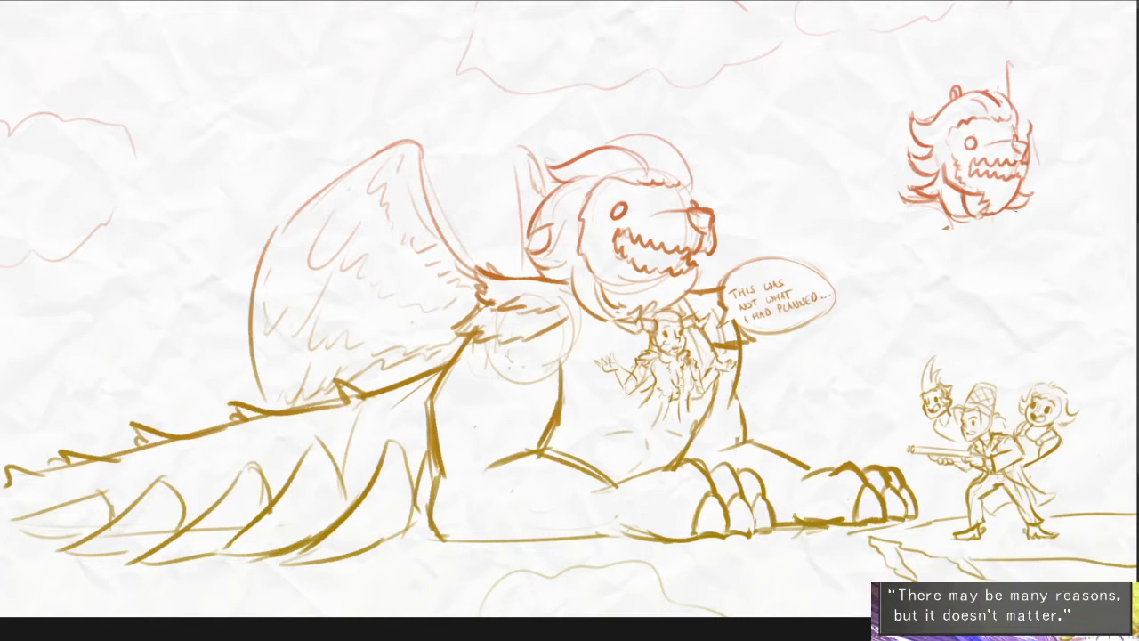
- Lasso the small floating toothed creature in the sky above the hunters, delete it and deselect
mouse_move(1052, 176)
left_mouse_down()
mouse_move(1072, 94)
mouse_move(1061, 169)
left_mouse_up()
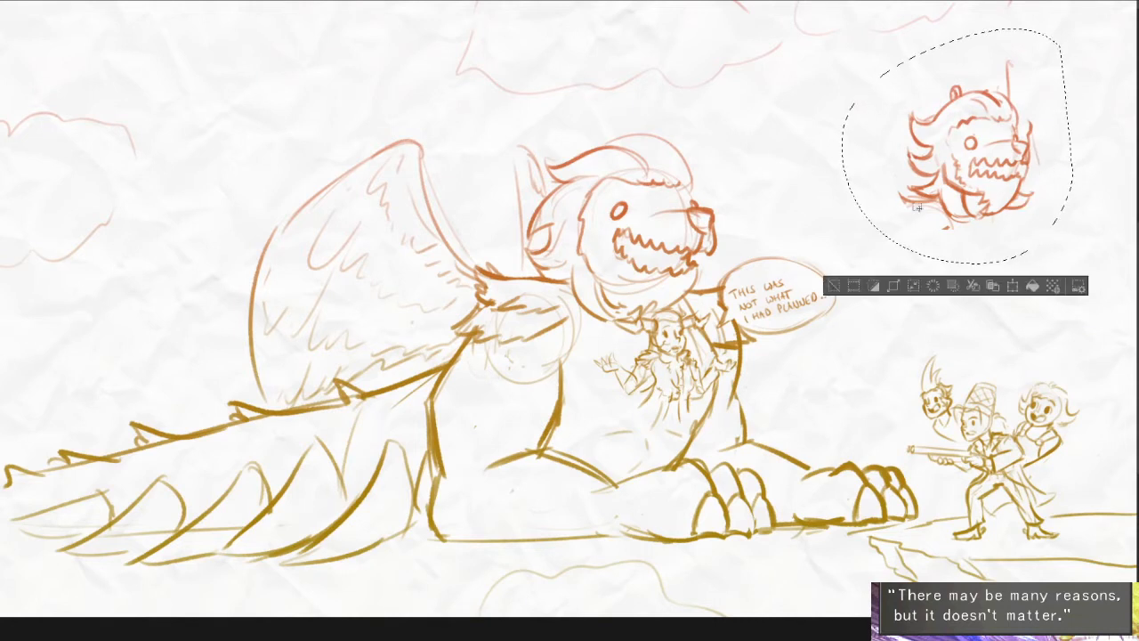
key("Delete")
key("ctrl+d")
left_click_drag(719, 416, 785, 410)
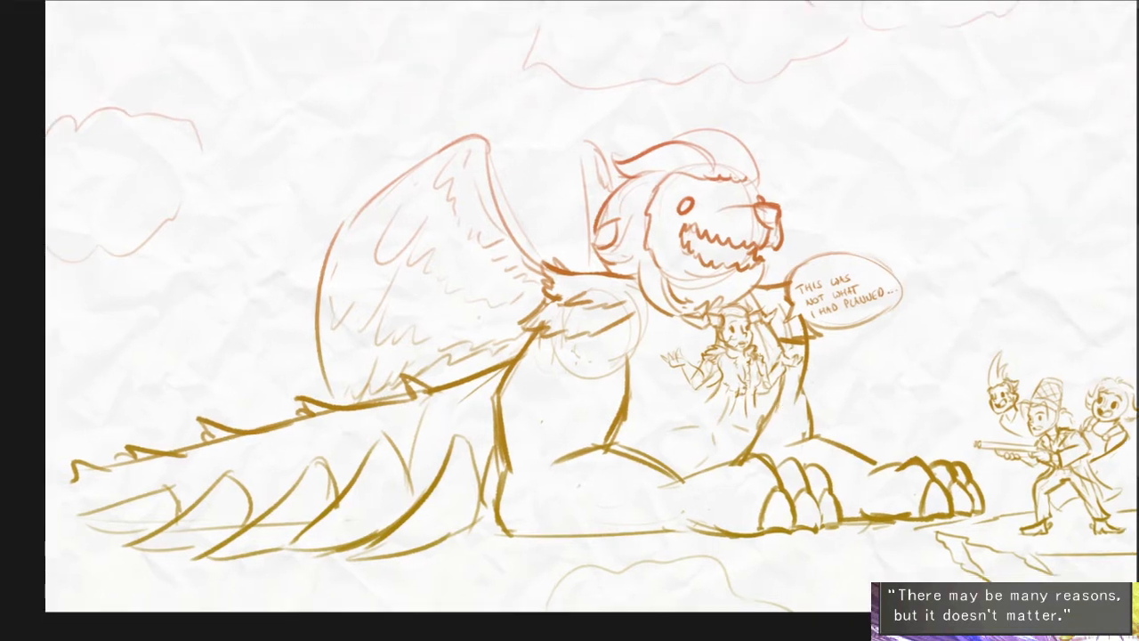
left_click_drag(853, 282, 861, 305)
scroll(860, 305, "up", 3)
scroll(1057, 286, "down", 2)
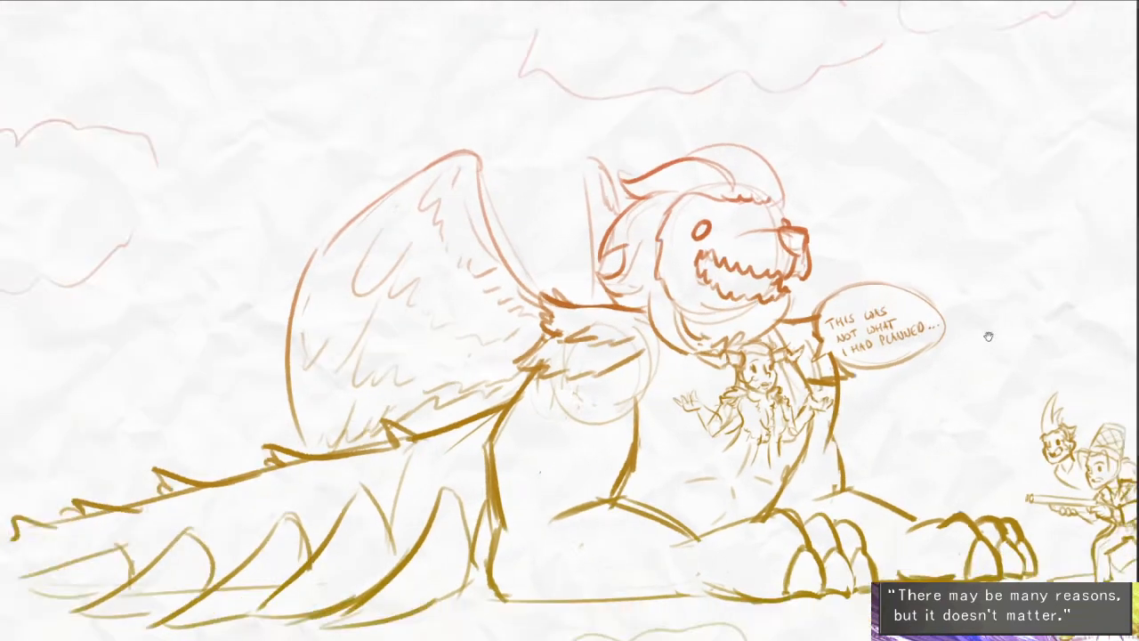
left_click_drag(988, 332, 890, 366)
scroll(889, 366, "down", 1)
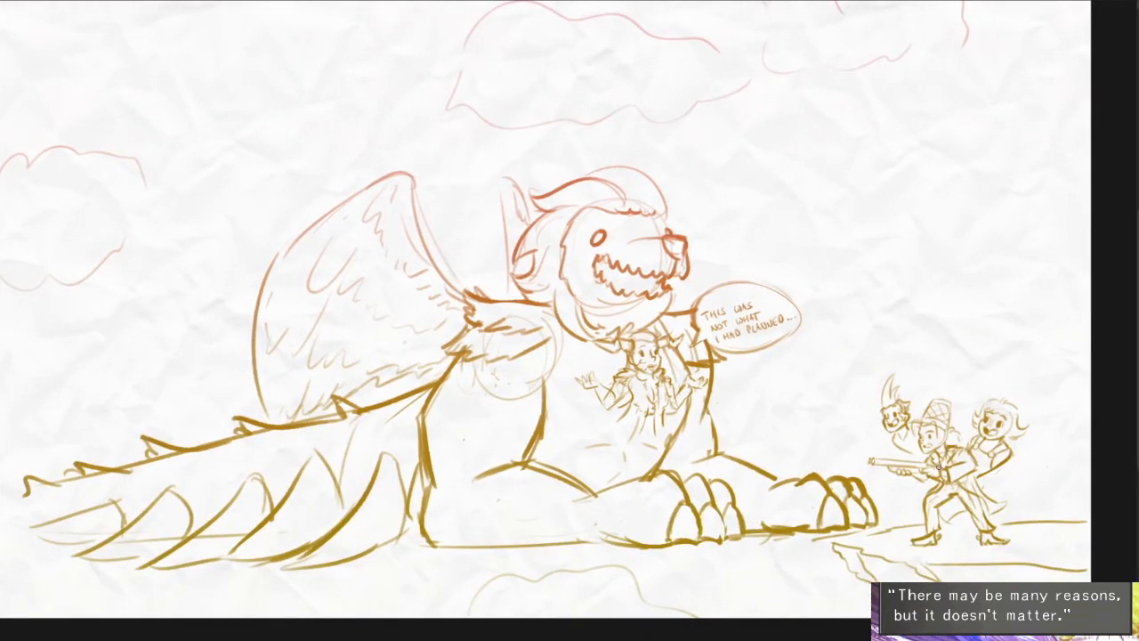
left_click_drag(175, 533, 244, 506)
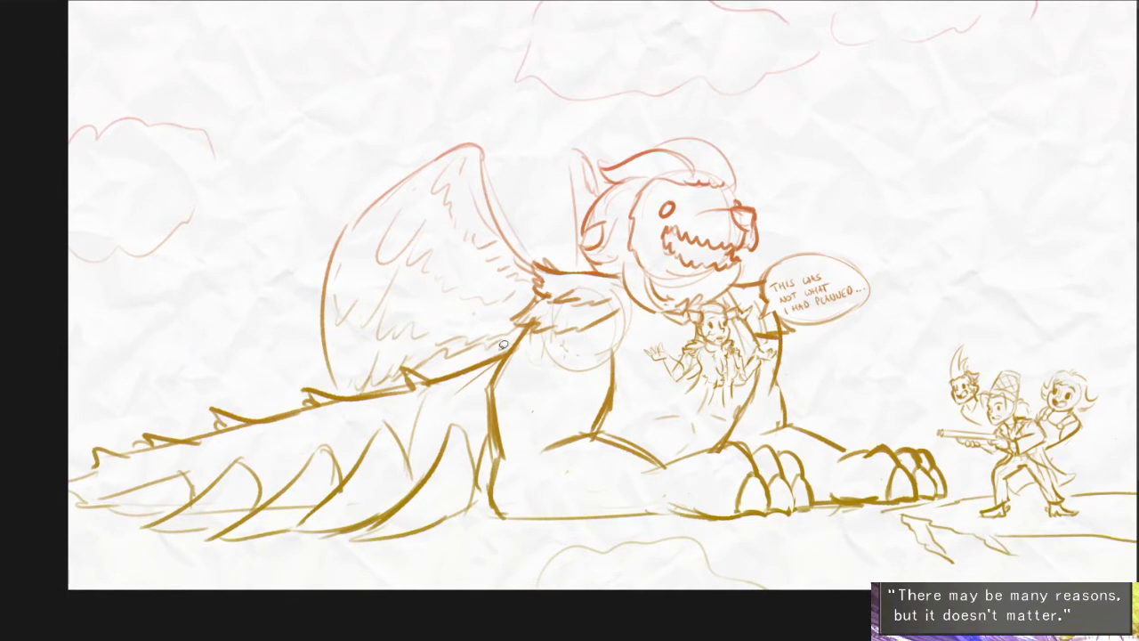
- Try to move the lassoed spiked tail downward, undo the move and deselect it
mouse_move(513, 346)
left_mouse_down()
mouse_move(498, 482)
mouse_move(261, 404)
mouse_move(516, 345)
left_mouse_up()
left_click_drag(471, 446, 471, 637)
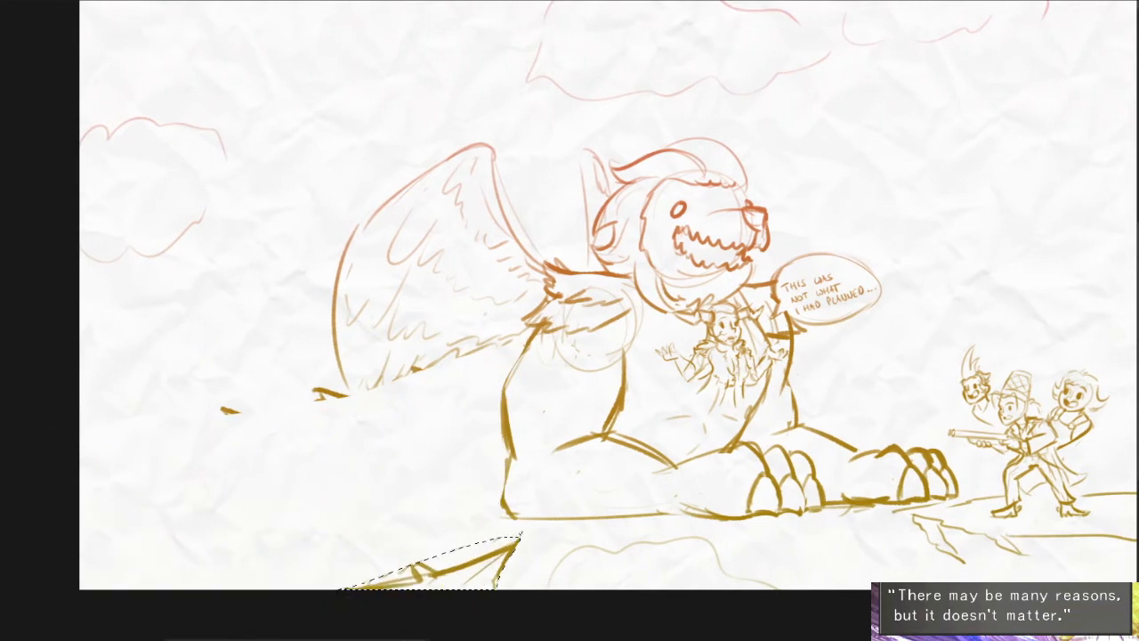
left_click_drag(472, 569, 473, 588)
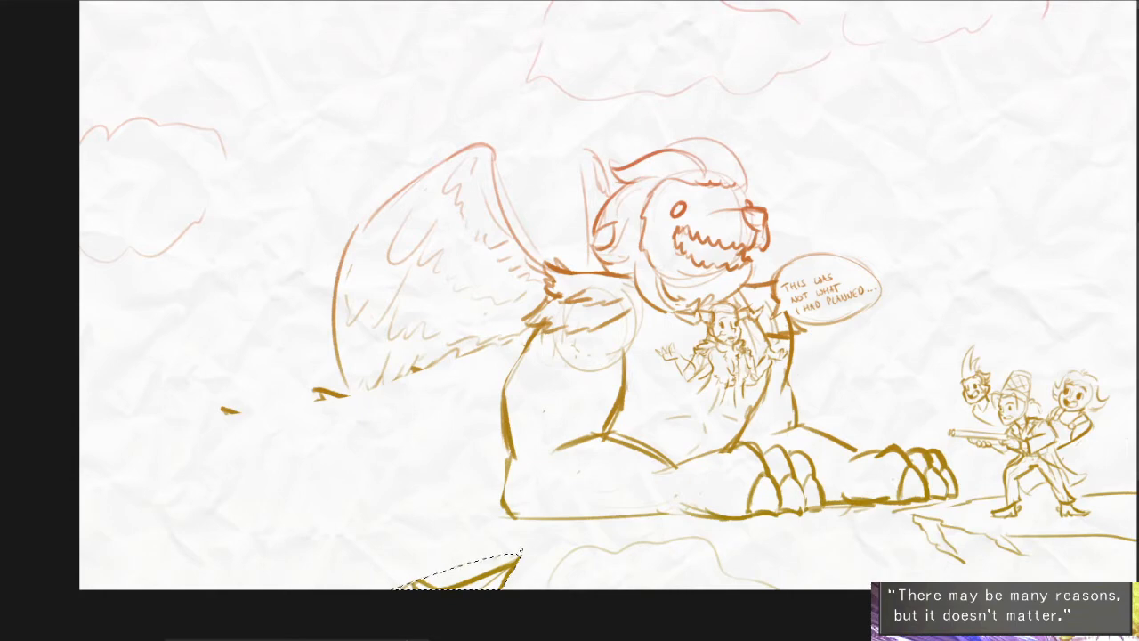
key("ctrl+z")
key("ctrl+d")
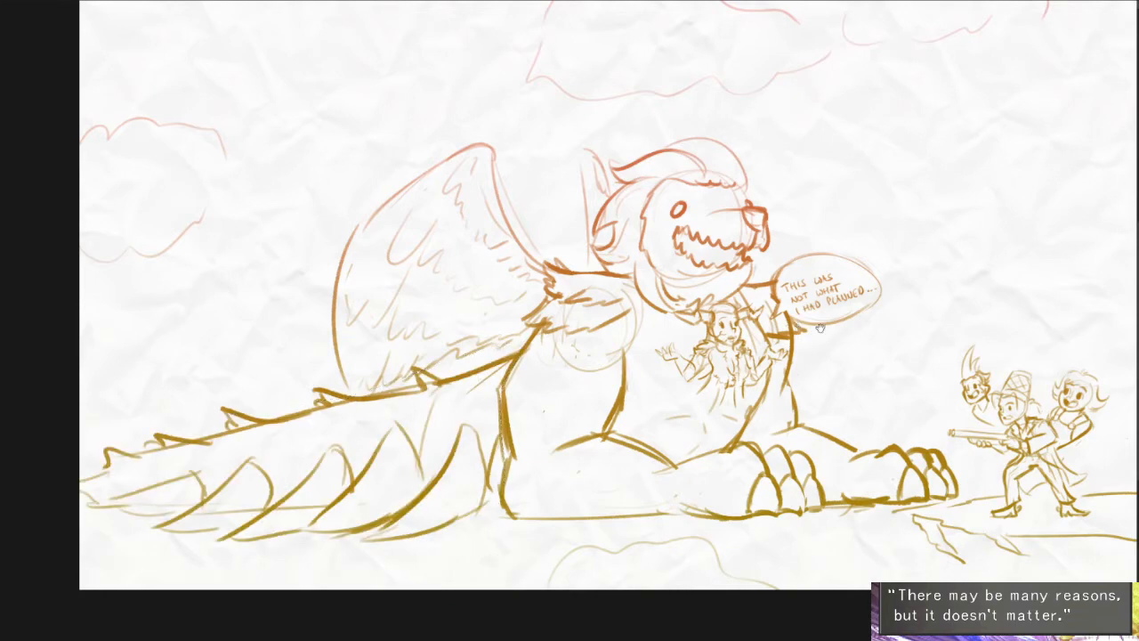
- Draw a jagged two-line lightning bolt in the sky just above the speech bubble
scroll(877, 166, "up", 2)
scroll(817, 134, "up", 1)
mouse_move(771, 113)
left_mouse_down()
mouse_move(806, 183)
mouse_move(812, 359)
left_mouse_up()
mouse_move(770, 108)
left_mouse_down()
mouse_move(759, 213)
mouse_move(810, 360)
left_mouse_up()
- Draw a larger zigzag lightning bolt starting above the wing and tapering to a point over its feathers
mouse_move(695, 431)
left_mouse_down()
mouse_move(753, 414)
mouse_move(1002, 434)
left_mouse_up()
scroll(579, 182, "down", 1)
left_click_drag(570, 176, 580, 209)
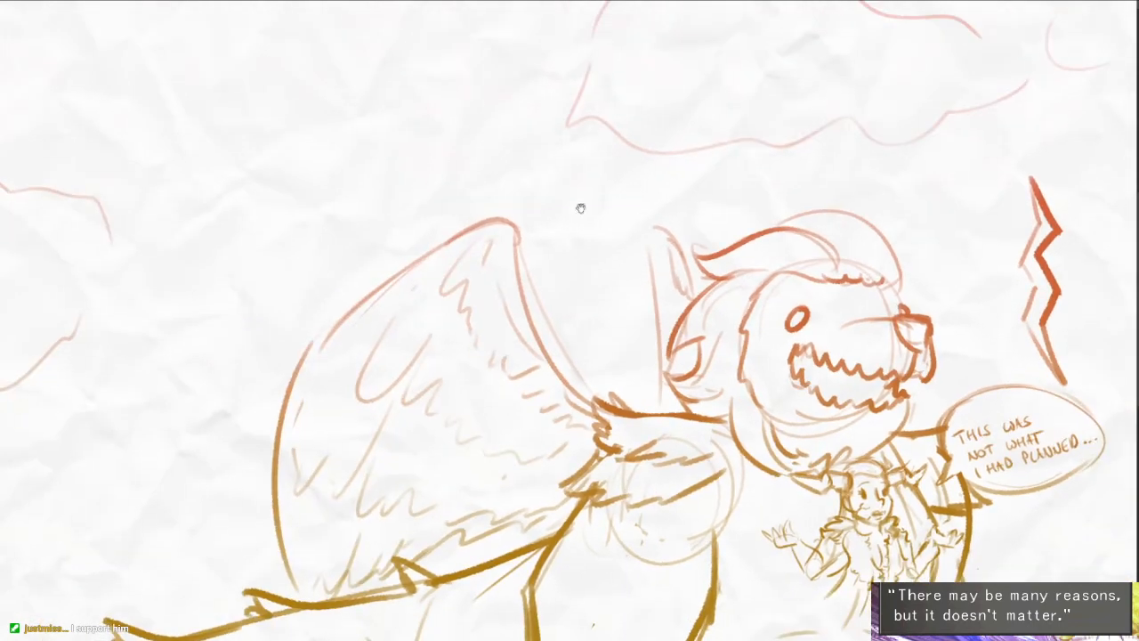
mouse_move(444, 104)
left_mouse_down()
mouse_move(446, 227)
mouse_move(489, 304)
mouse_move(463, 498)
mouse_move(451, 151)
mouse_move(418, 248)
mouse_move(463, 443)
left_mouse_up()
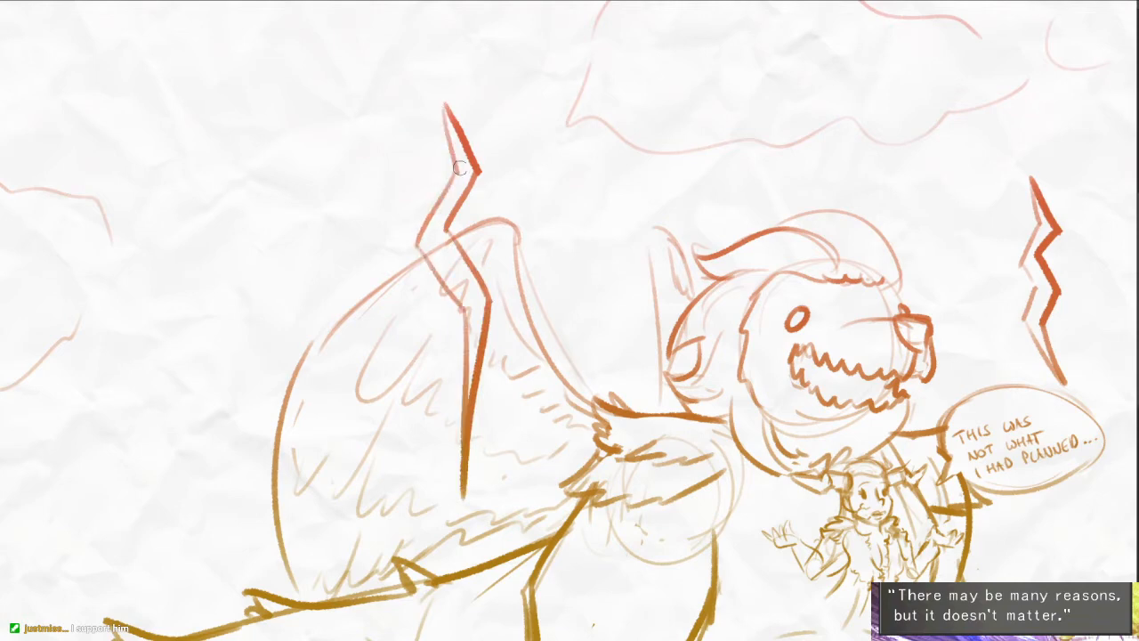
scroll(459, 303, "down", 2)
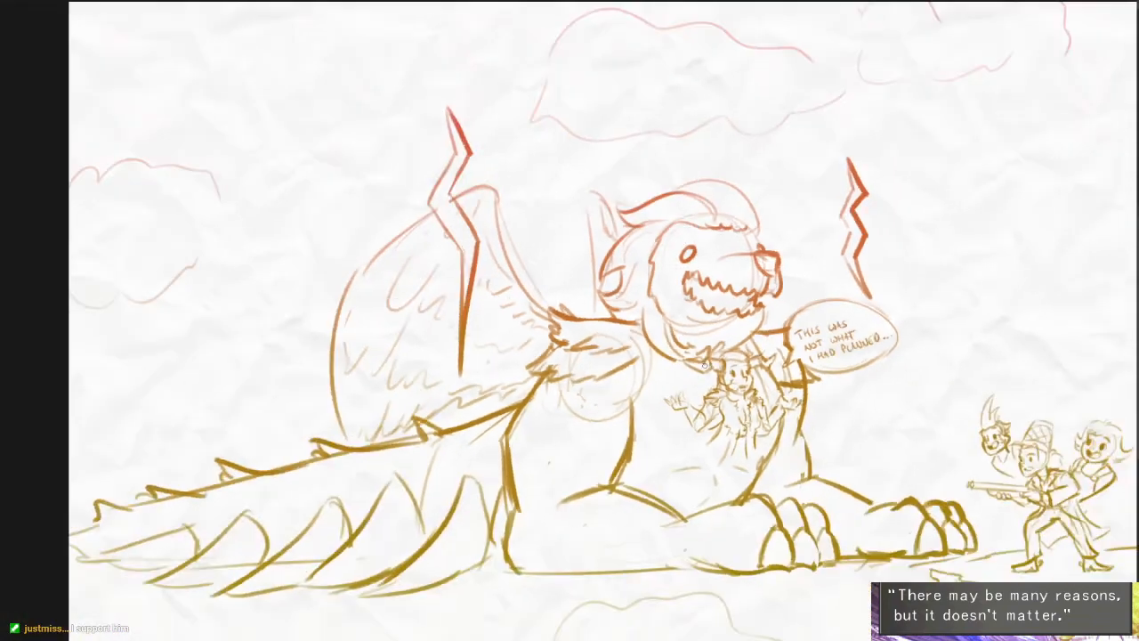
left_click_drag(868, 451, 836, 442)
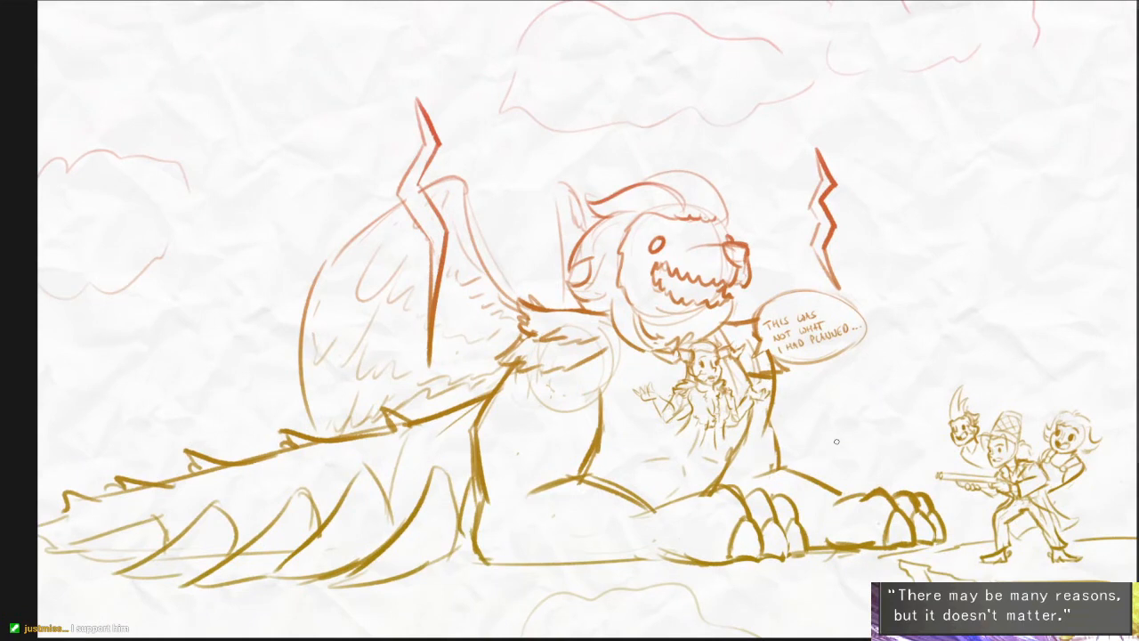
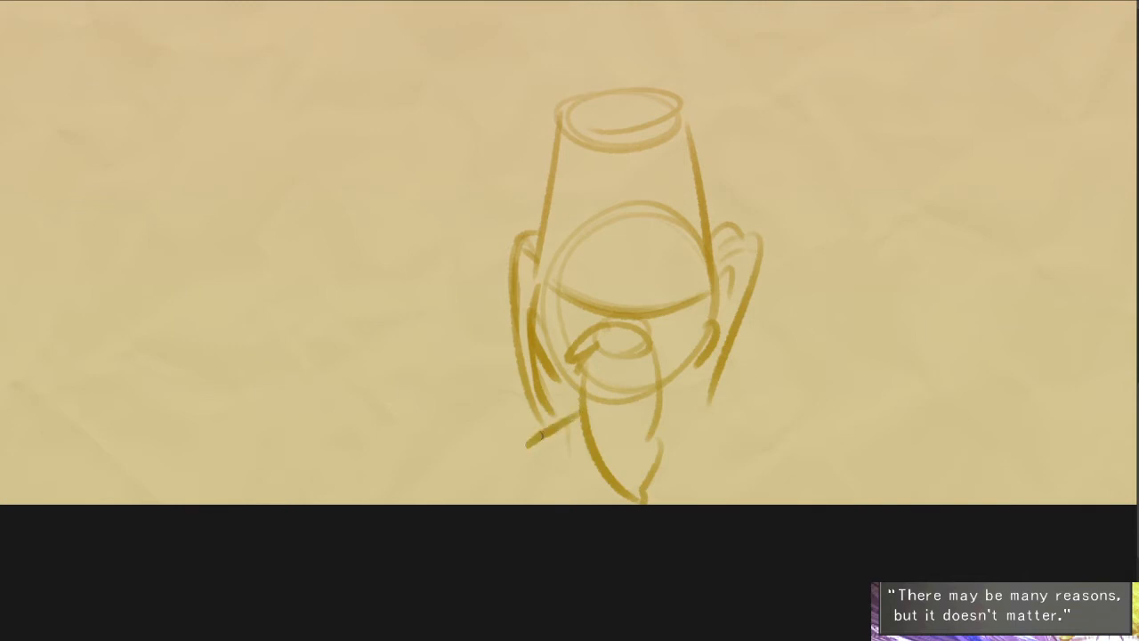
- Draw the neck line and the pointed collar flap on the right of the hatted figure's hanging ponytail
left_click_drag(659, 443, 701, 438)
mouse_move(660, 412)
left_mouse_down()
mouse_move(702, 425)
mouse_move(649, 431)
left_mouse_up()
key("ctrl+z")
left_click_drag(572, 390, 579, 436)
left_click_drag(720, 357, 724, 321)
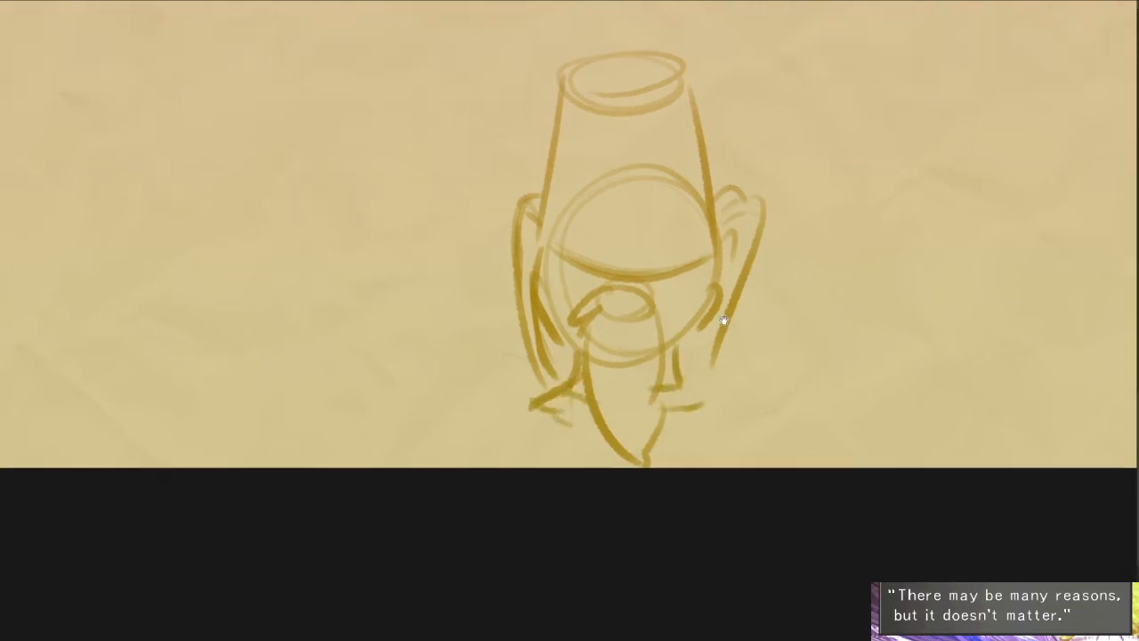
key("ctrl+z")
left_click_drag(684, 376, 728, 394)
left_click_drag(729, 393, 671, 410)
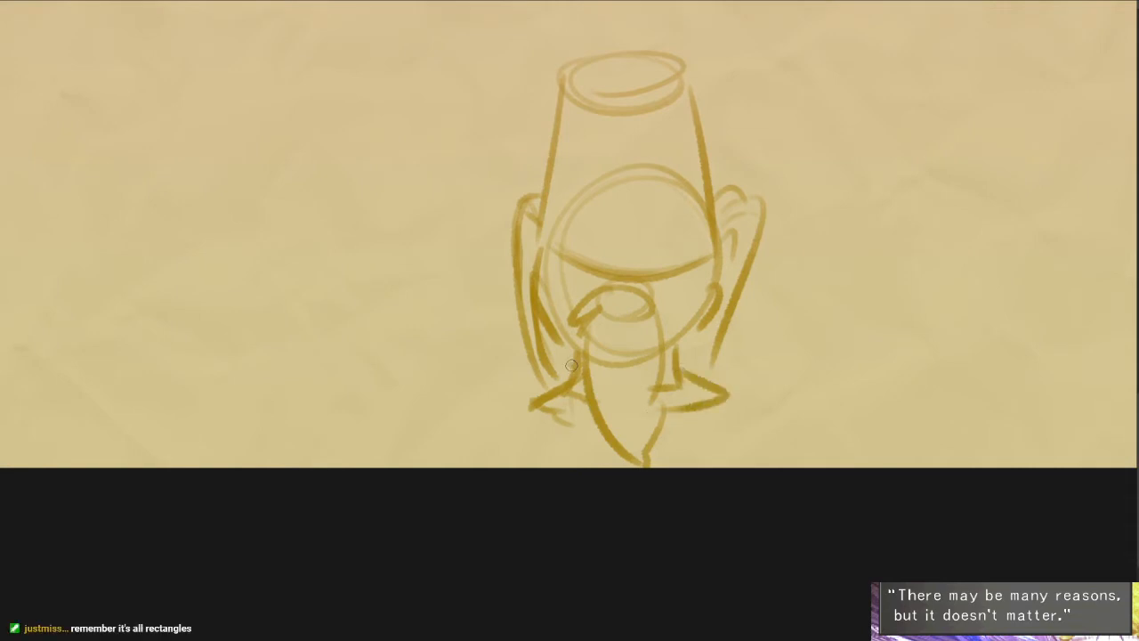
- Draw the left collar flap of the hatted figure and strengthen both collar edges around the ponytail
left_click_drag(577, 361, 530, 392)
mouse_move(541, 405)
left_mouse_down()
mouse_move(571, 415)
mouse_move(583, 388)
left_mouse_up()
key("b")
mouse_move(657, 390)
left_mouse_down()
mouse_move(694, 370)
mouse_move(701, 393)
mouse_move(665, 423)
left_mouse_up()
mouse_move(538, 407)
left_mouse_down()
mouse_move(602, 427)
mouse_move(593, 420)
left_mouse_up()
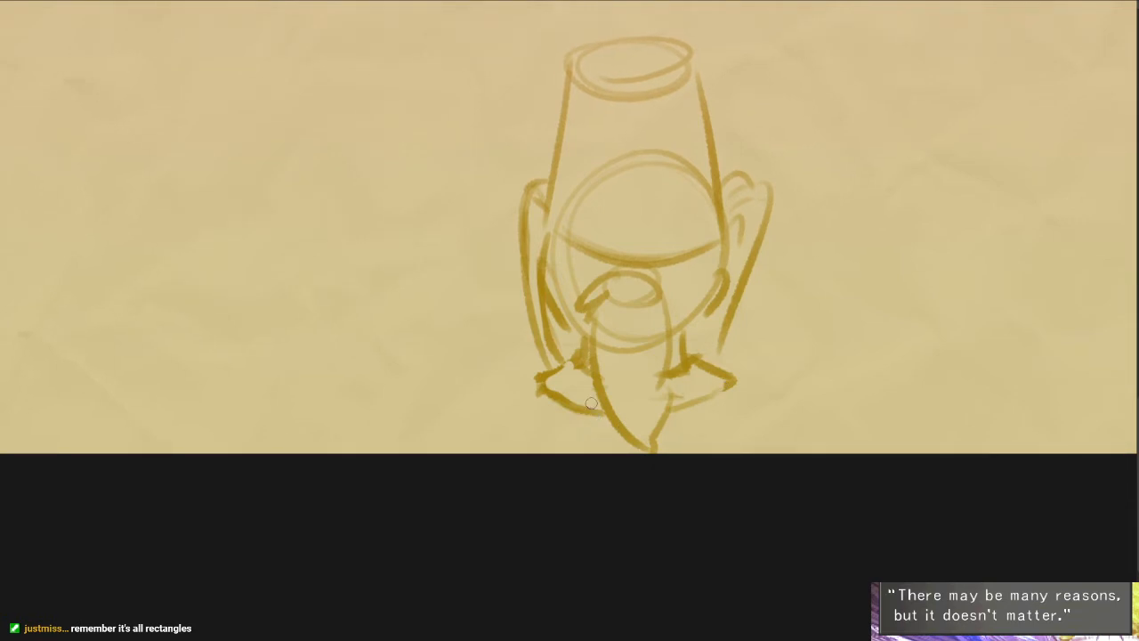
- Draw both shoulders of the hatted figure sloping down from the collar, with small knobs at the outer ends
mouse_move(708, 388)
left_mouse_down()
mouse_move(753, 399)
mouse_move(768, 423)
left_mouse_up()
left_click_drag(520, 385, 434, 420)
left_click_drag(436, 411, 436, 452)
key("ctrl+z")
key("ctrl+z")
key("ctrl+z")
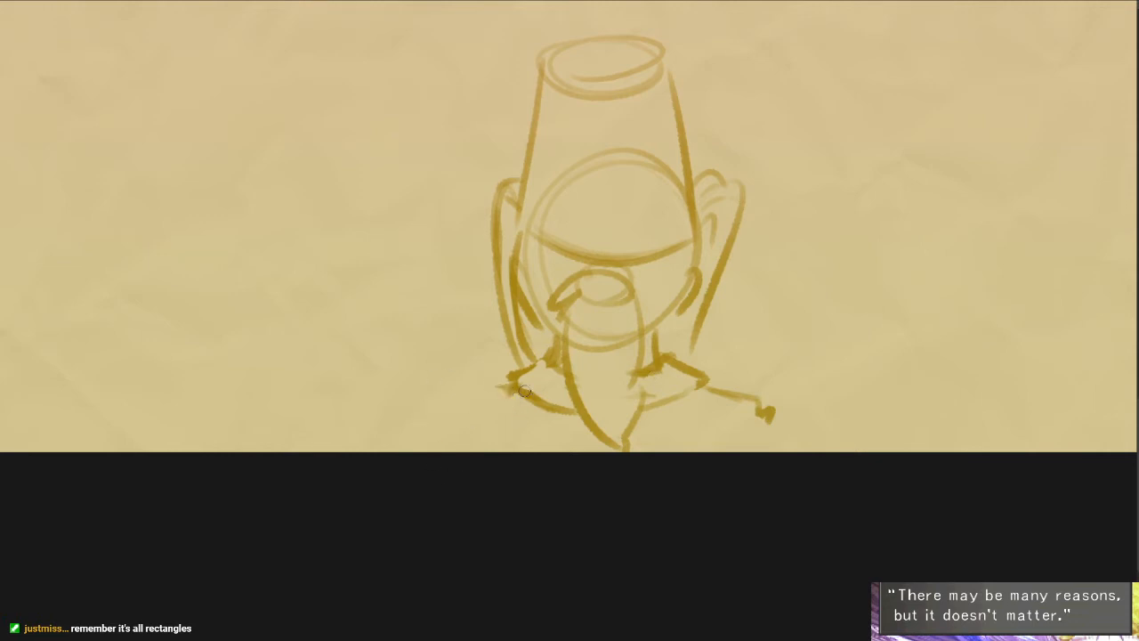
mouse_move(518, 391)
left_mouse_down()
mouse_move(449, 421)
mouse_move(428, 463)
left_mouse_up()
key("ctrl+z")
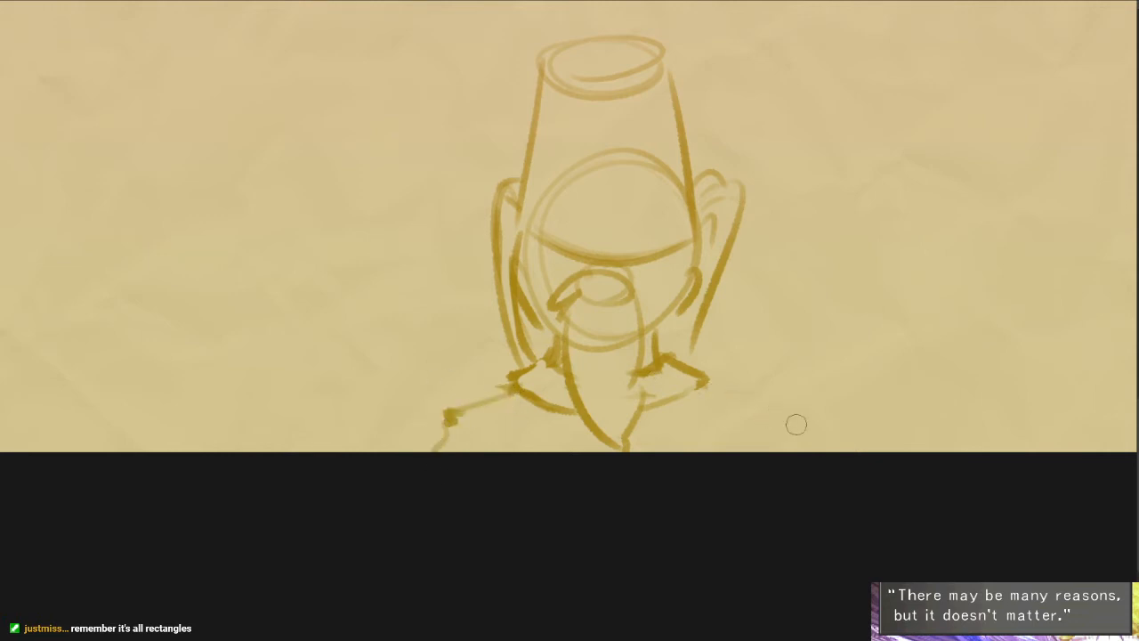
mouse_move(714, 389)
left_mouse_down()
mouse_move(767, 414)
mouse_move(794, 450)
left_mouse_up()
scroll(898, 381, "down", 3)
left_click_drag(898, 381, 800, 373)
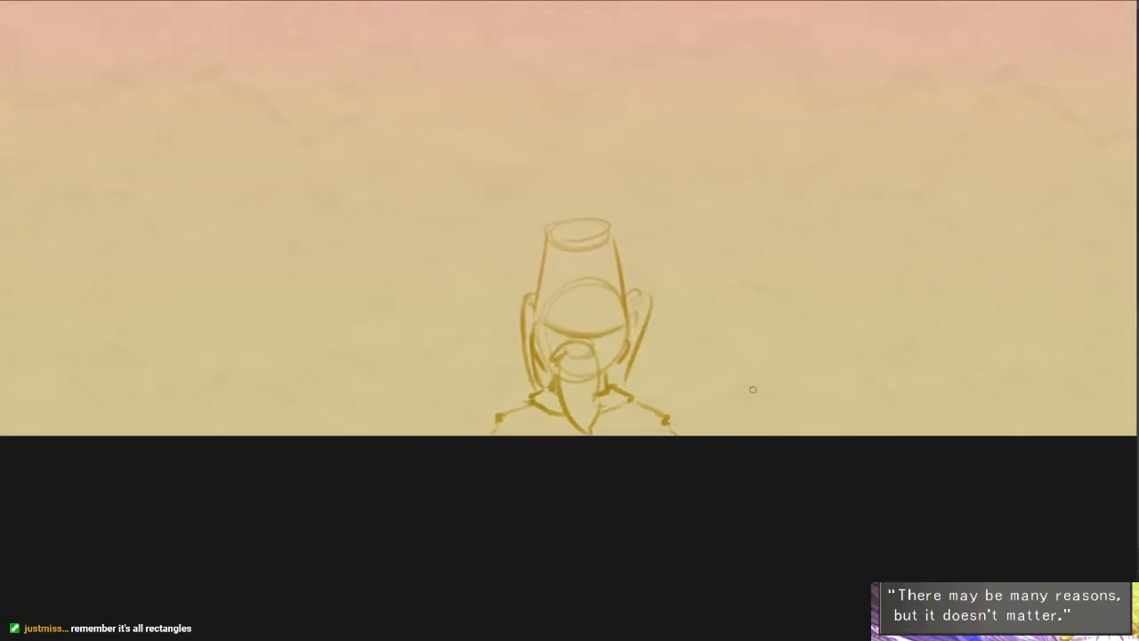
- Sketch a second figure's round head beside the hatted figure, with tall pointed hair spikes rising from it
left_click_drag(779, 455, 714, 479)
scroll(727, 460, "up", 2)
mouse_move(704, 344)
left_mouse_down()
mouse_move(728, 397)
mouse_move(744, 336)
left_mouse_up()
left_click_drag(329, 424, 336, 355)
left_click_drag(728, 260, 805, 143)
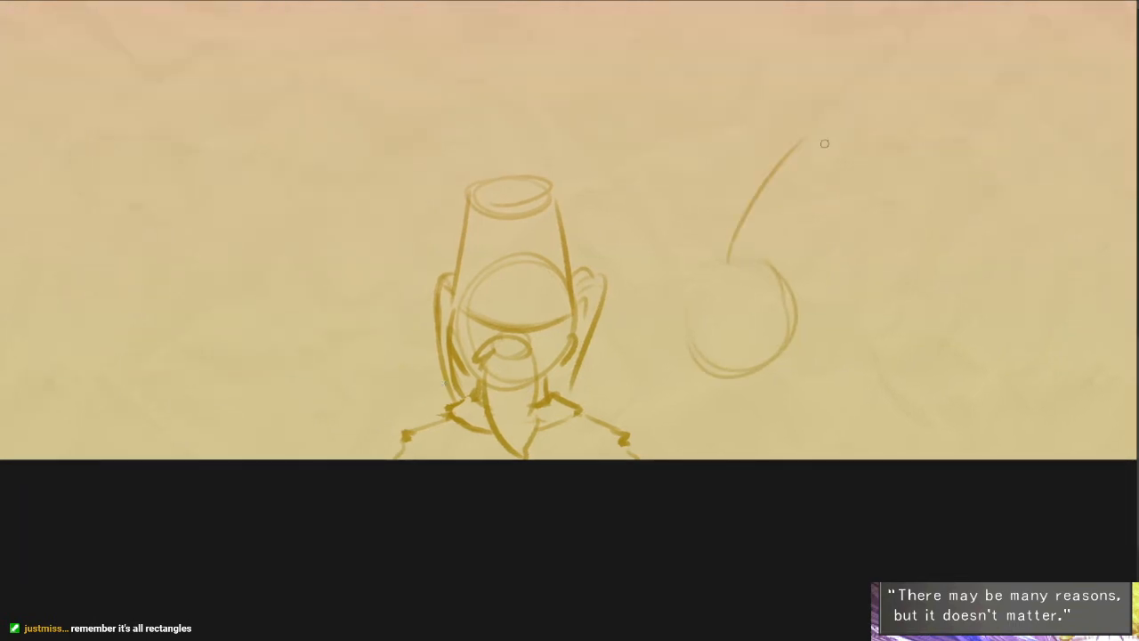
left_click_drag(756, 242, 817, 208)
mouse_move(811, 139)
left_mouse_down()
mouse_move(781, 246)
mouse_move(829, 218)
left_mouse_up()
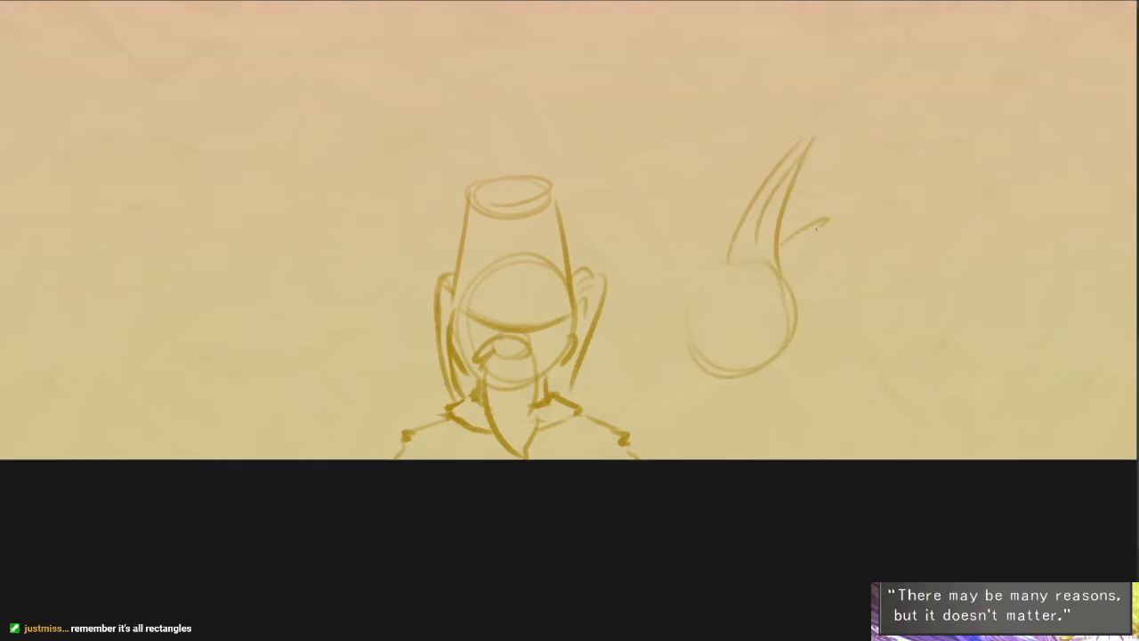
- Add an ear, nape hair, shorter front spikes and side strands to the spiky-haired head
left_click_drag(682, 304, 688, 351)
left_click_drag(756, 385, 709, 361)
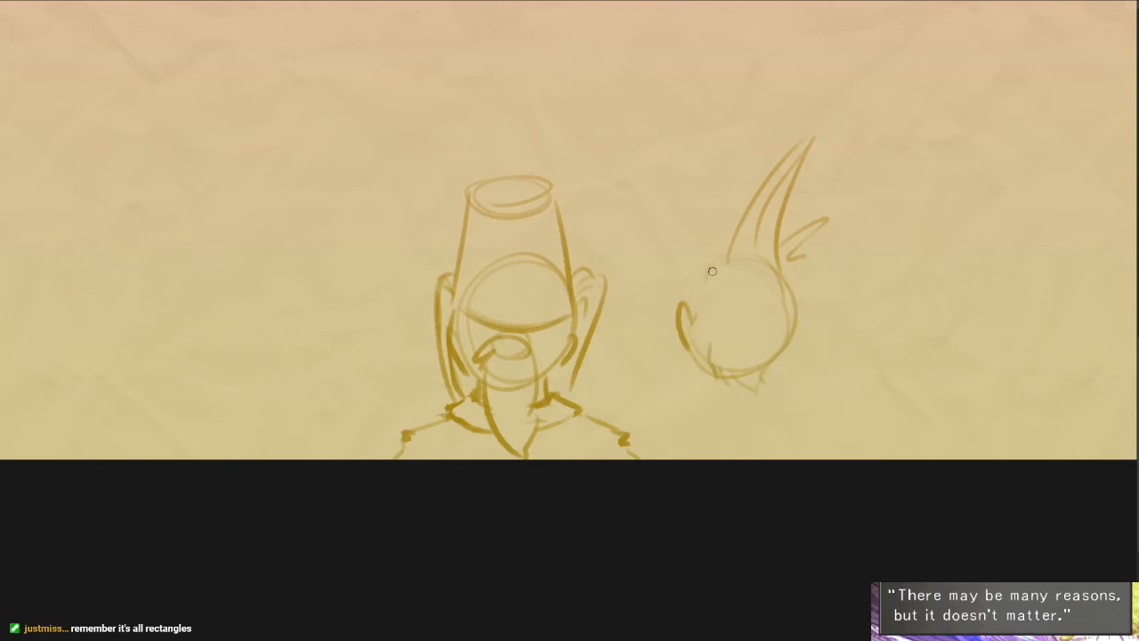
left_click_drag(720, 262, 735, 198)
left_click_drag(729, 258, 744, 188)
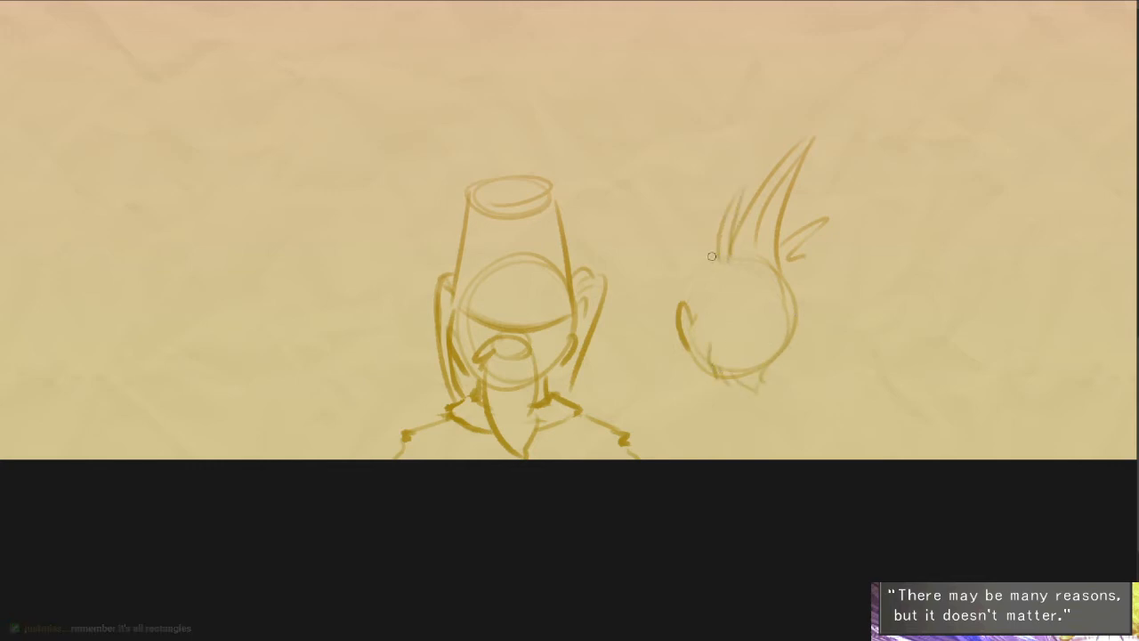
left_click_drag(704, 267, 696, 297)
left_click_drag(799, 285, 808, 310)
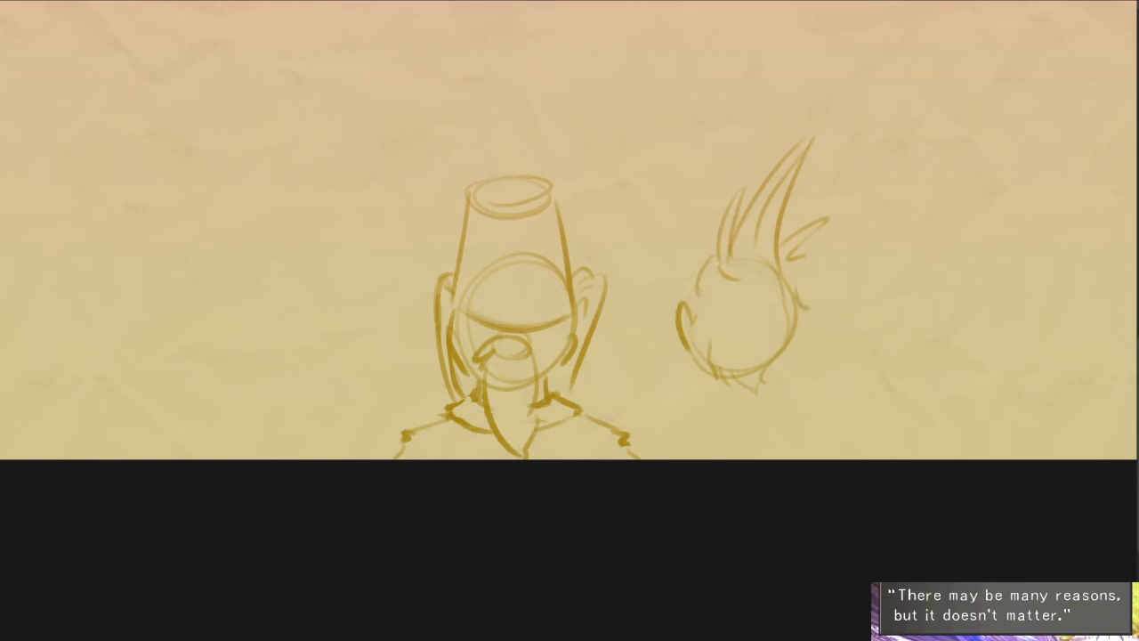
- Darken the ear side of the spiky-haired head's outline and add small hair tufts along the opposite edge
left_click_drag(807, 357, 755, 320)
scroll(755, 320, "up", 2)
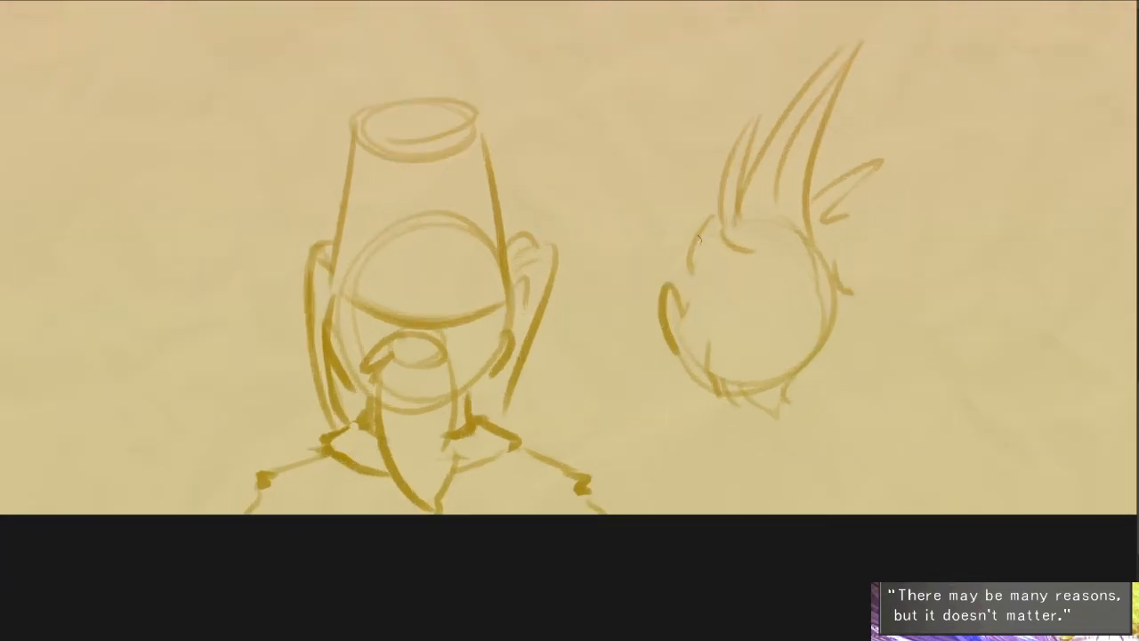
left_click_drag(687, 236, 677, 265)
left_click_drag(688, 243, 676, 292)
left_click_drag(725, 422, 740, 319)
key("ctrl+z")
left_click_drag(716, 185, 691, 242)
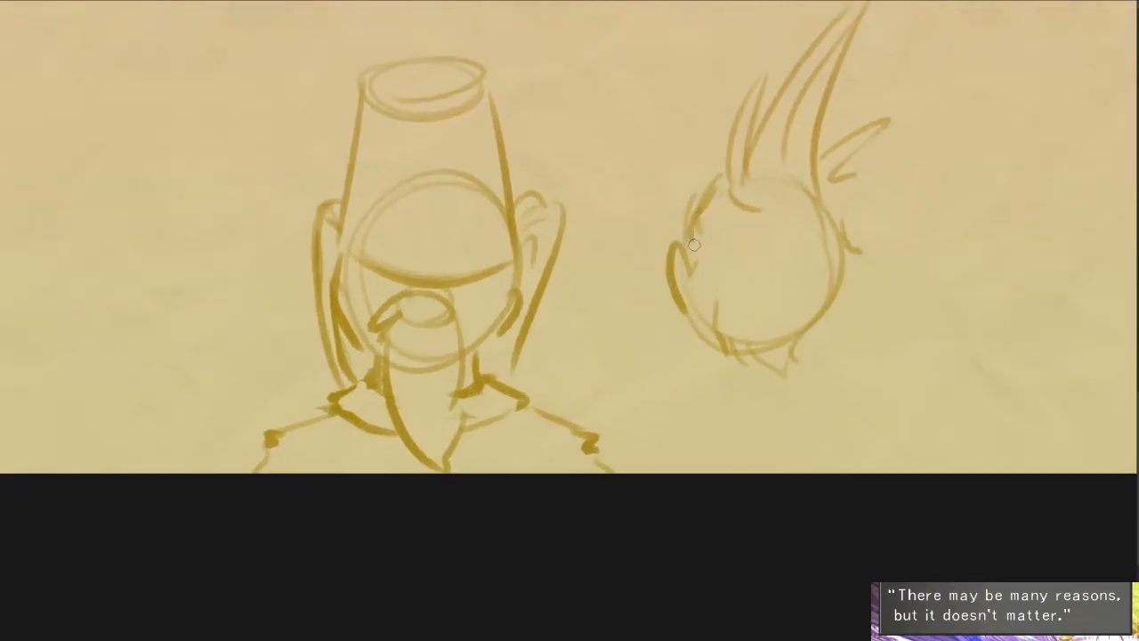
left_click_drag(717, 176, 688, 258)
mouse_move(842, 246)
left_mouse_down()
mouse_move(865, 267)
mouse_move(836, 297)
left_mouse_up()
mouse_move(843, 302)
left_mouse_down()
mouse_move(800, 340)
mouse_move(812, 324)
left_mouse_up()
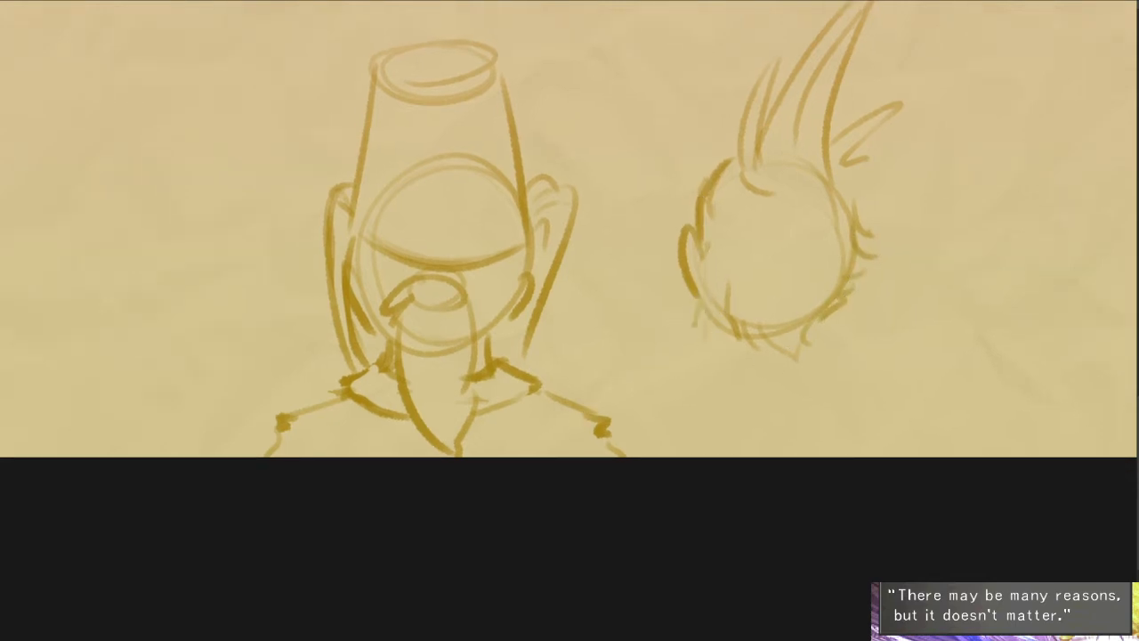
- Draw the neck and the broad rounded shoulders of the spiky-haired figure down to the canvas edge
left_click_drag(694, 327, 692, 343)
left_click_drag(708, 306, 699, 356)
left_click_drag(790, 342, 773, 362)
left_click_drag(697, 332, 588, 390)
left_click_drag(769, 361, 762, 379)
key("ctrl+z")
key("ctrl+z")
left_click_drag(699, 342, 571, 455)
left_click_drag(783, 363, 785, 456)
mouse_move(697, 339)
left_mouse_down()
mouse_move(593, 399)
mouse_move(576, 455)
left_mouse_up()
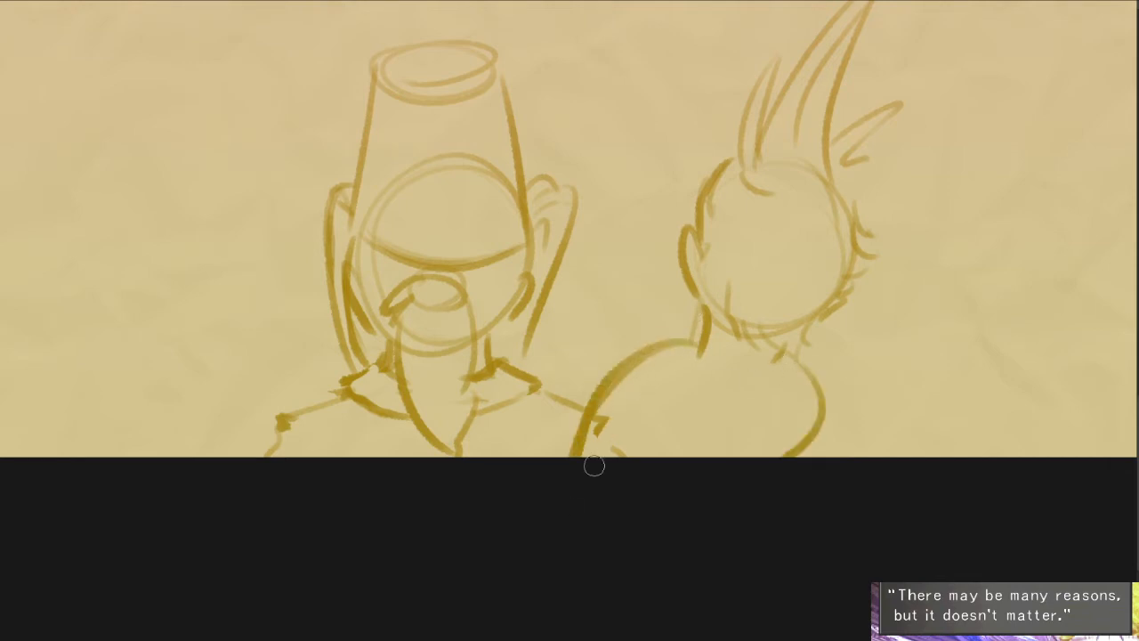
- Erase the hatted figure's shoulder where it overlaps the spiky-haired figure, and refine that figure's neck, shoulder and arm lines
key("e")
left_click_drag(608, 415, 620, 462)
mouse_move(699, 342)
left_mouse_down()
mouse_move(648, 347)
mouse_move(579, 427)
mouse_move(572, 456)
mouse_move(635, 353)
left_mouse_up()
mouse_move(671, 339)
left_mouse_down()
mouse_move(654, 343)
mouse_move(584, 456)
left_mouse_up()
left_click_drag(626, 392, 600, 452)
key("e")
left_click_drag(693, 356, 707, 357)
left_click_drag(801, 360, 815, 409)
key("e")
mouse_move(789, 364)
left_mouse_down()
mouse_move(823, 449)
mouse_move(791, 456)
left_mouse_up()
key("e")
key("e")
- Sketch a third figure on the other side of the hatted one, with a rounded shoulder arc and a round head
left_click_drag(391, 410, 705, 416)
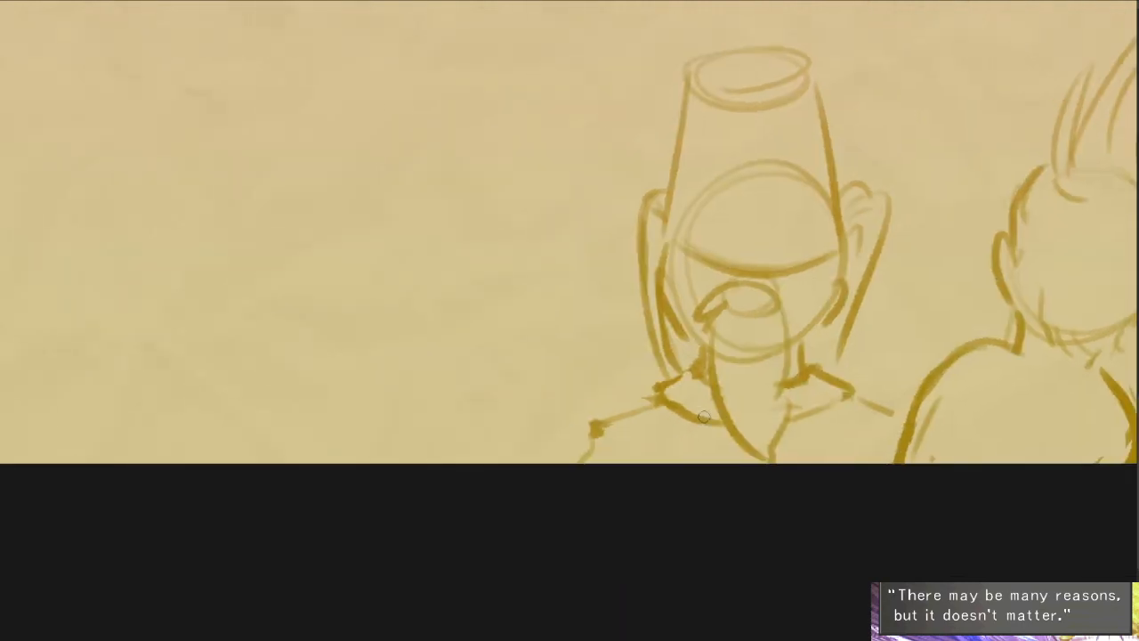
mouse_move(388, 462)
left_mouse_down()
mouse_move(378, 400)
mouse_move(615, 461)
left_mouse_up()
mouse_move(386, 137)
left_mouse_down()
mouse_move(454, 190)
mouse_move(328, 252)
left_mouse_up()
scroll(374, 185, "up", 3)
left_click_drag(412, 284, 469, 374)
left_click_drag(374, 185, 680, 192)
left_click_drag(681, 260, 619, 309)
left_click_drag(364, 201, 344, 366)
- Draw flipped-out hair curls on both sides of the third head, its lower hairline and short shine marks on top
left_click_drag(278, 304, 365, 360)
mouse_move(283, 378)
left_mouse_down()
mouse_move(369, 412)
mouse_move(407, 455)
left_mouse_up()
left_click_drag(485, 458, 498, 454)
mouse_move(623, 311)
left_mouse_down()
mouse_move(698, 281)
mouse_move(516, 415)
left_mouse_up()
mouse_move(412, 416)
left_mouse_down()
mouse_move(495, 417)
mouse_move(575, 341)
left_mouse_up()
left_click_drag(546, 229, 445, 407)
left_click_drag(594, 378, 587, 373)
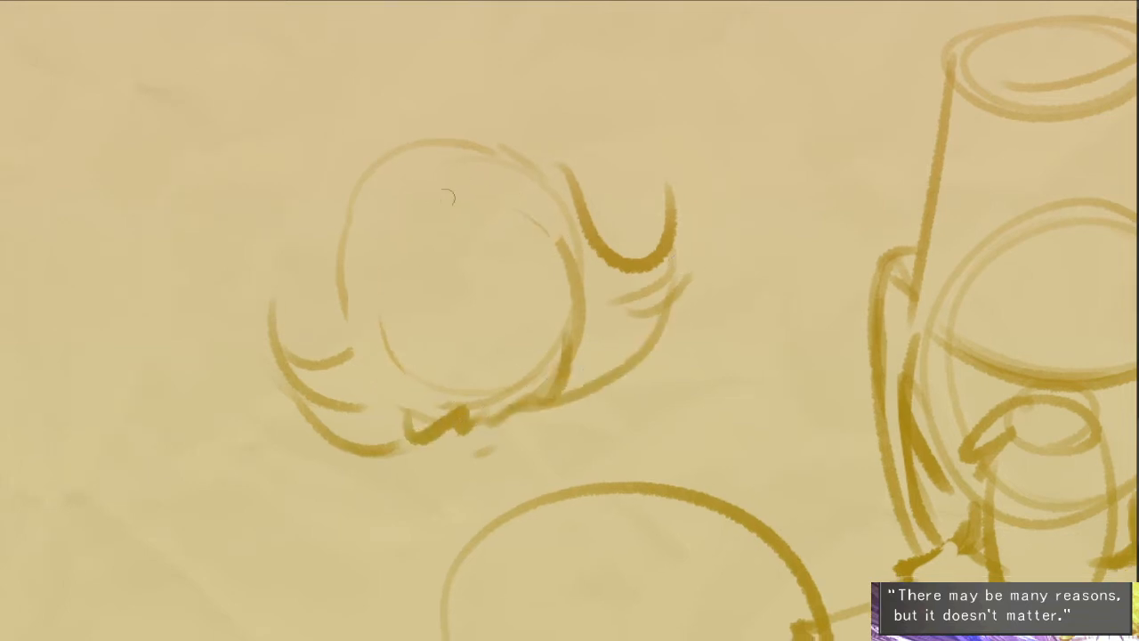
mouse_move(412, 209)
left_mouse_down()
mouse_move(436, 170)
mouse_move(470, 180)
left_mouse_up()
- Lasso the third figure's head and hair, enlarge it slightly and apply the transformation
mouse_move(555, 305)
left_mouse_down()
mouse_move(501, 275)
mouse_move(513, 205)
left_mouse_up()
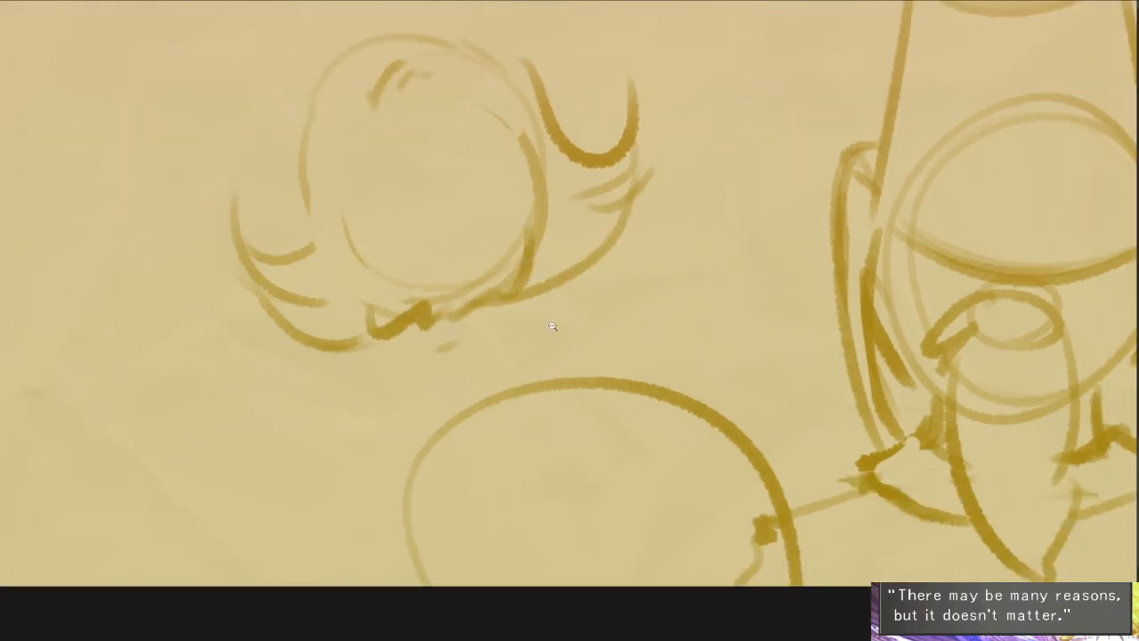
left_click_drag(629, 235, 632, 233)
mouse_move(572, 312)
left_mouse_down()
mouse_move(597, 343)
mouse_move(597, 333)
left_mouse_up()
scroll(682, 356, "down", 3)
left_click_drag(668, 459, 634, 473)
left_click(567, 458)
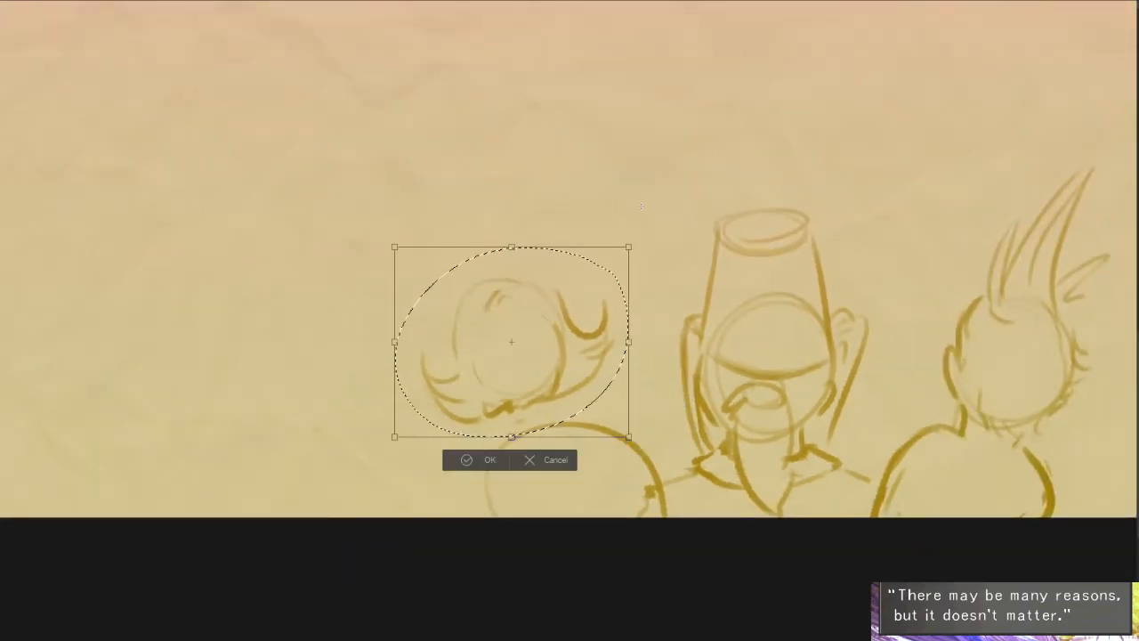
left_click_drag(629, 247, 644, 229)
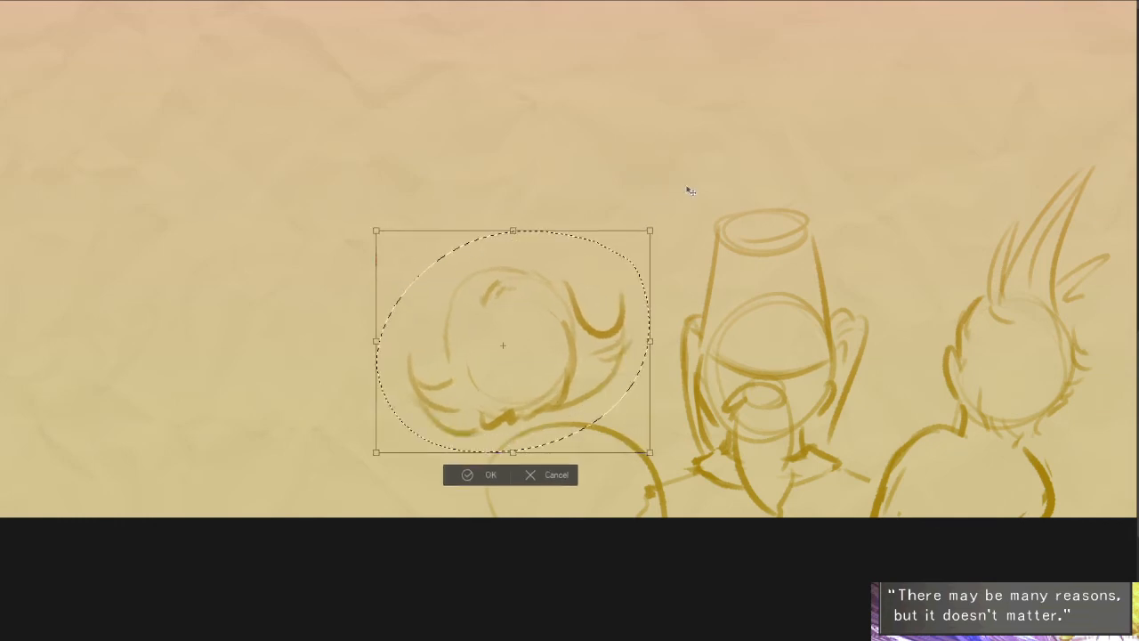
key("Return")
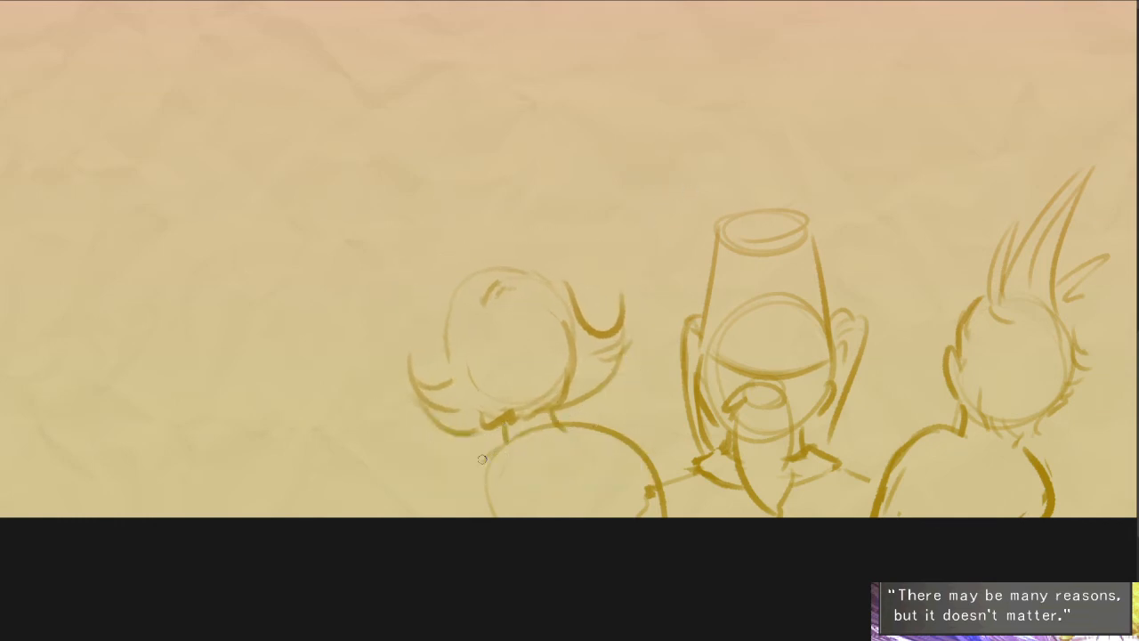
- Scale the three sketched figures down and move them to the bottom centre of the canvas
scroll(775, 471, "down", 8)
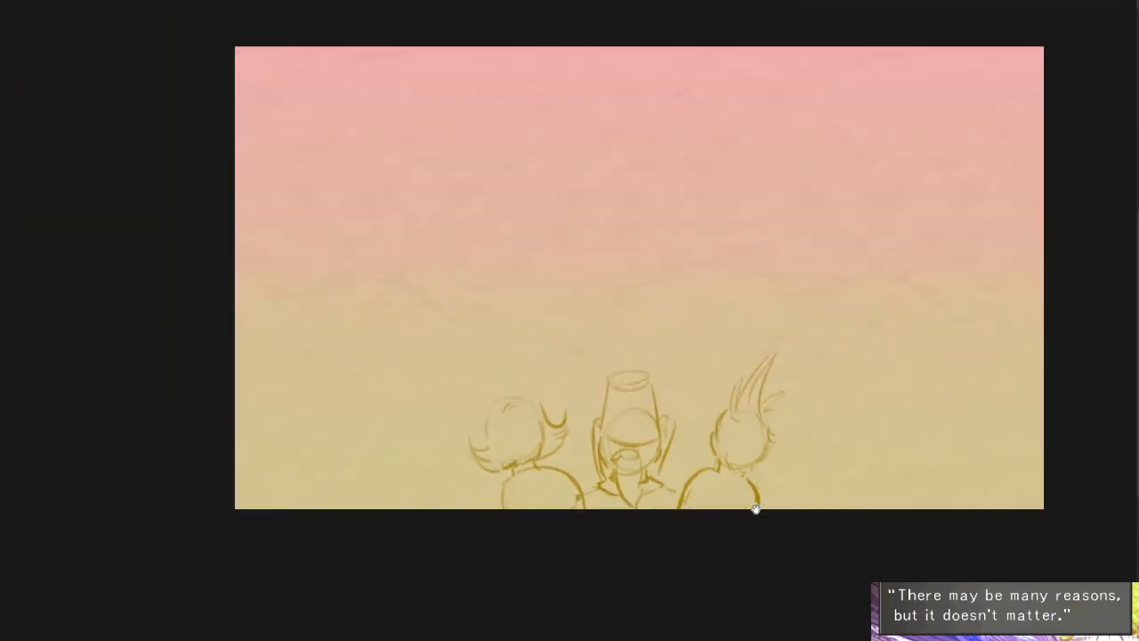
key("ctrl+t")
left_click_drag(788, 343, 738, 376)
mouse_move(730, 428)
left_mouse_down()
mouse_move(730, 467)
mouse_move(757, 457)
mouse_move(728, 469)
mouse_move(668, 419)
mouse_move(744, 453)
mouse_move(659, 459)
left_mouse_up()
key("Return")
scroll(635, 423, "up", 3)
mouse_move(255, 550)
left_mouse_down()
mouse_move(445, 406)
mouse_move(218, 514)
left_mouse_up()
key("ctrl+z")
key("ctrl+z")
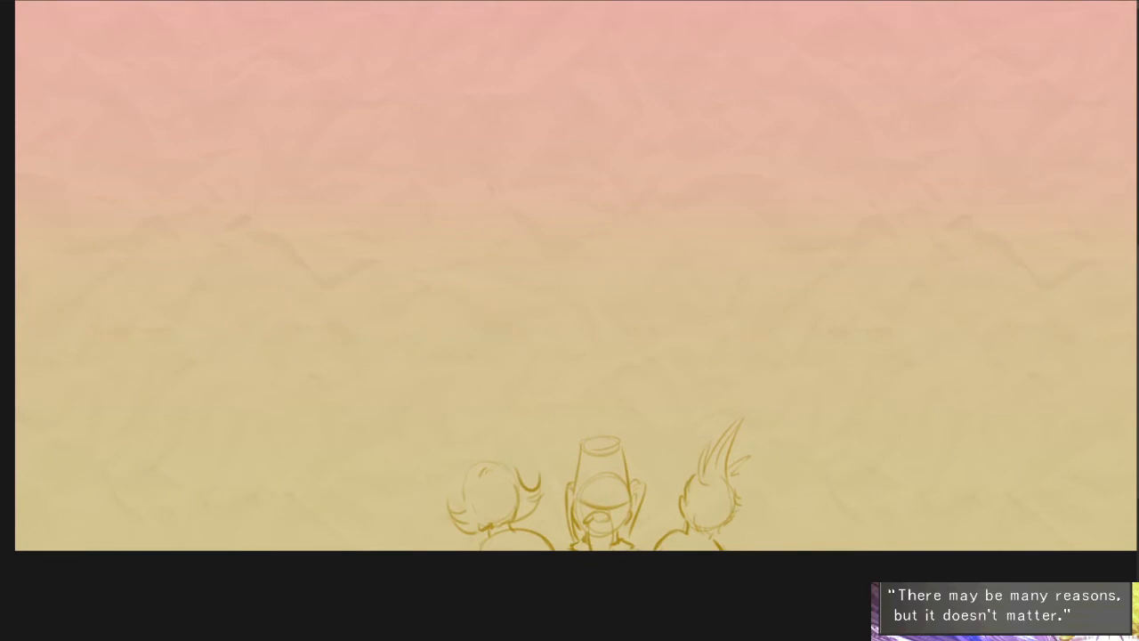
- Place a vertical symmetry ruler through the canvas centre and draw mirrored jagged slopes rising on both sides of the figures
left_click_drag(606, 362, 598, 540)
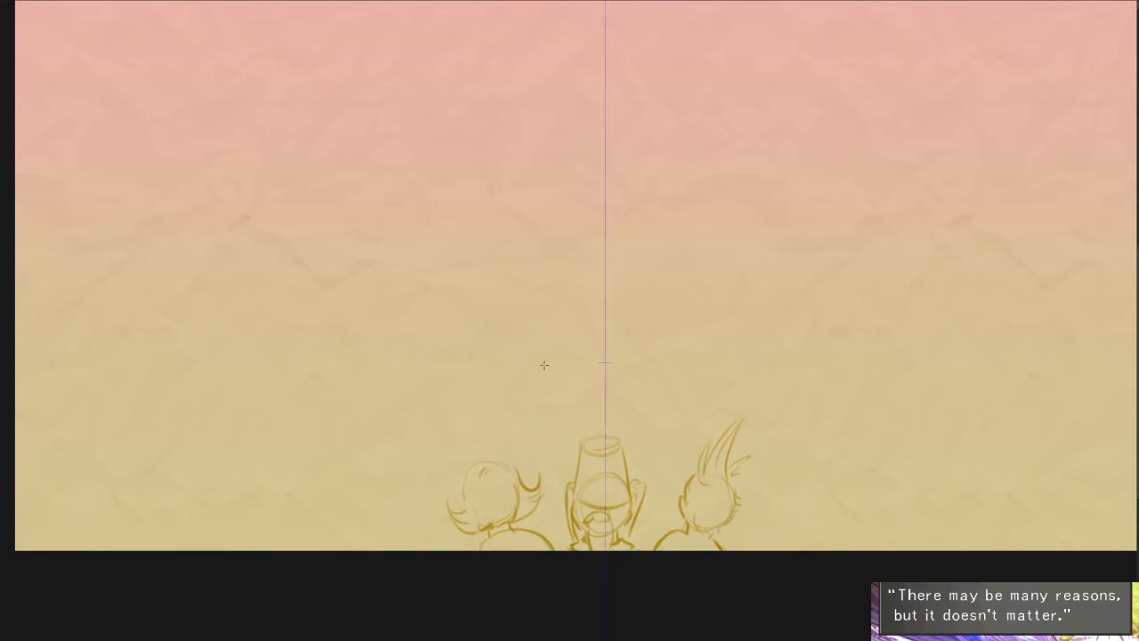
left_click_drag(481, 334, 22, 607)
key("ctrl+z")
left_click_drag(491, 326, 258, 550)
mouse_move(490, 322)
left_mouse_down()
mouse_move(298, 455)
mouse_move(307, 489)
mouse_move(230, 550)
left_mouse_up()
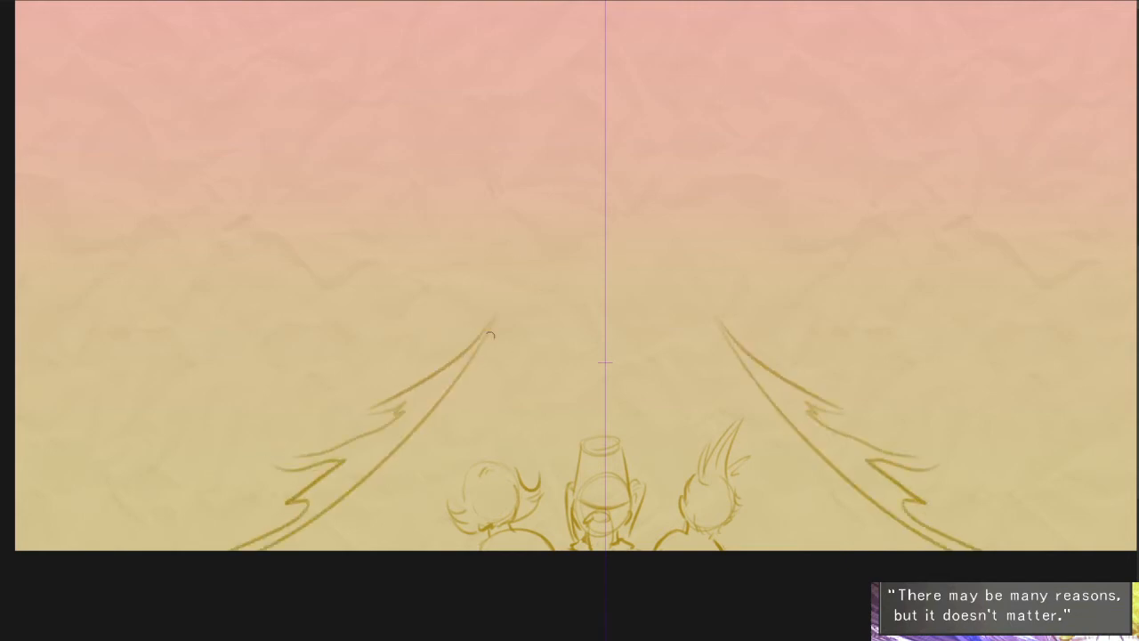
- Erase the inner line of the mirrored slopes and thicken their upper edges into a pointed tuft
left_click_drag(472, 357, 258, 550)
left_click_drag(387, 461, 420, 421)
scroll(368, 415, "up", 3)
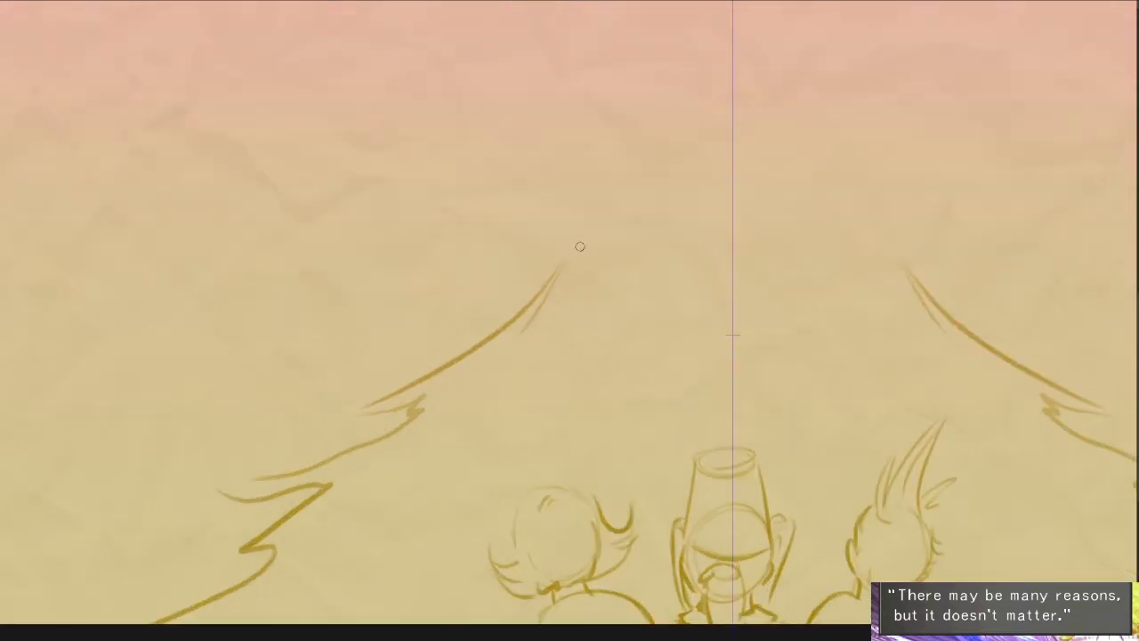
mouse_move(566, 265)
left_mouse_down()
mouse_move(367, 402)
mouse_move(432, 397)
left_mouse_up()
left_click_drag(433, 398, 490, 339)
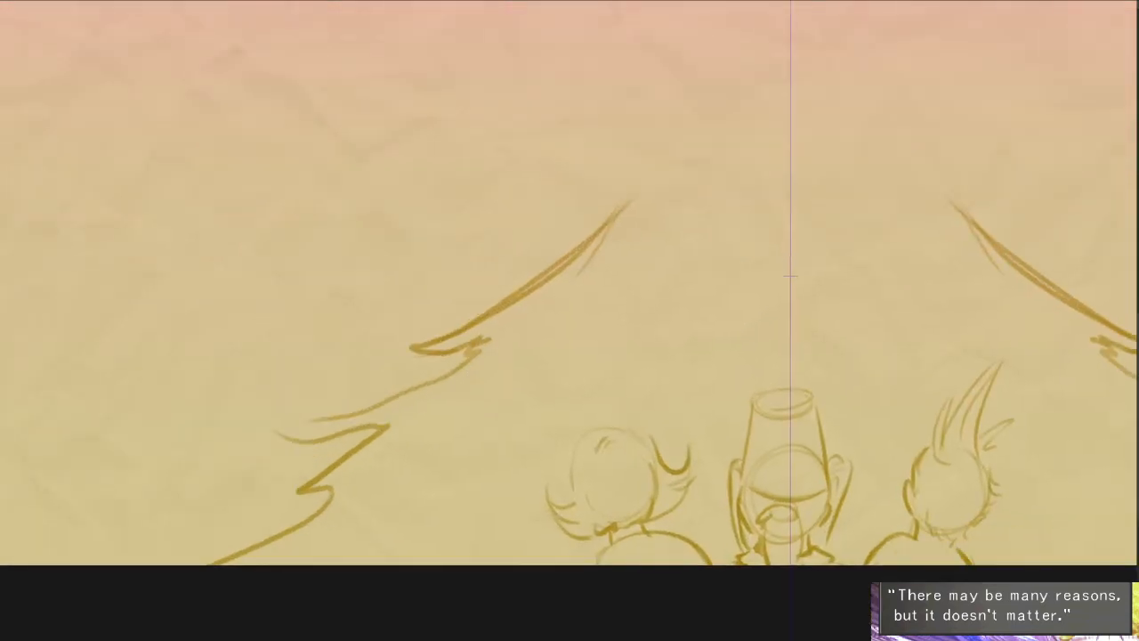
left_click_drag(454, 372, 316, 423)
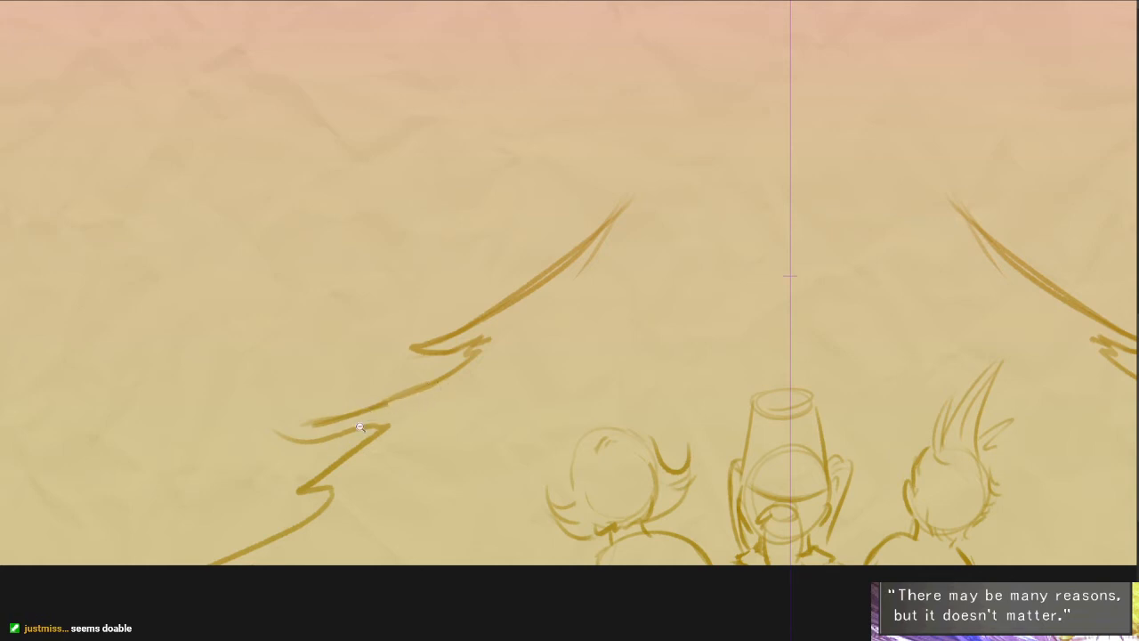
- Thicken the second tuft of the mirrored slopes and close its outer tip with a rounded end
scroll(445, 387, "up", 3)
mouse_move(670, 247)
left_mouse_down()
mouse_move(457, 361)
mouse_move(225, 404)
mouse_move(234, 427)
left_mouse_up()
left_click_drag(472, 356, 526, 272)
left_click_drag(434, 432, 401, 458)
left_click_drag(709, 349, 507, 415)
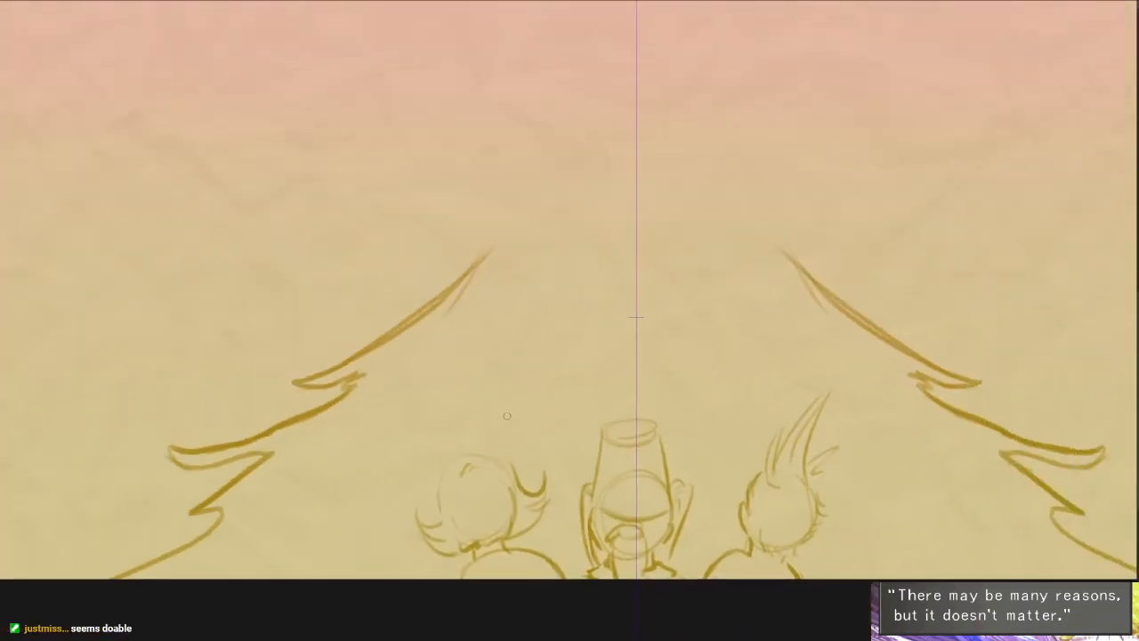
- Join the tops of the two slopes with a nearly flat line and fill the enclosed silhouette with solid dark ochre
left_click_drag(489, 252, 713, 238)
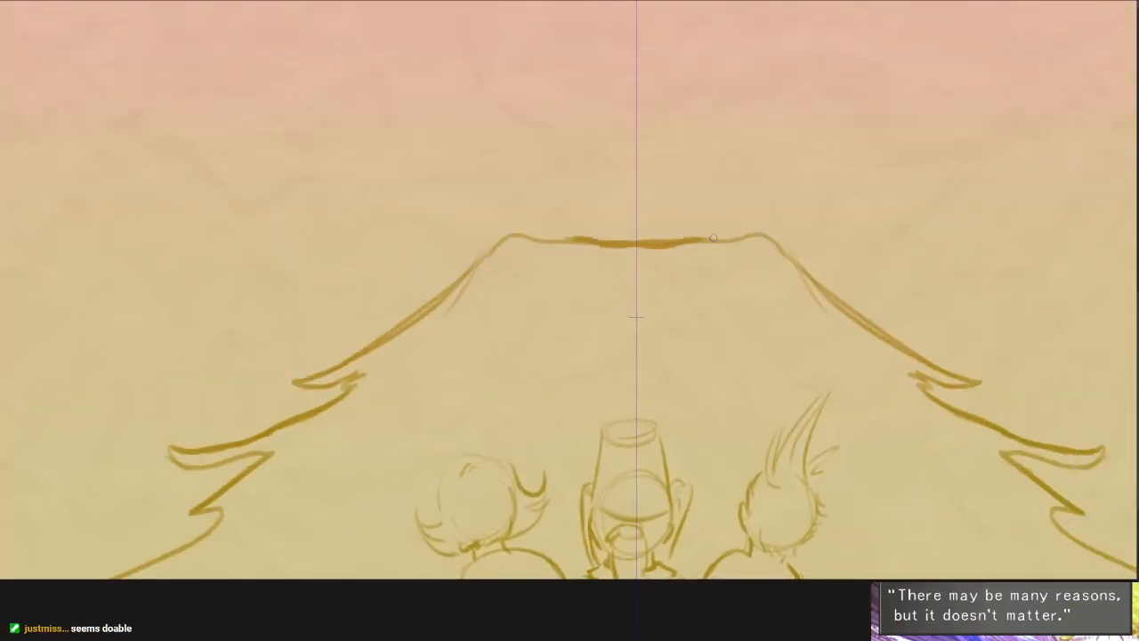
left_click(520, 373)
key("ctrl+z")
left_click(651, 349)
left_click_drag(450, 492, 477, 478)
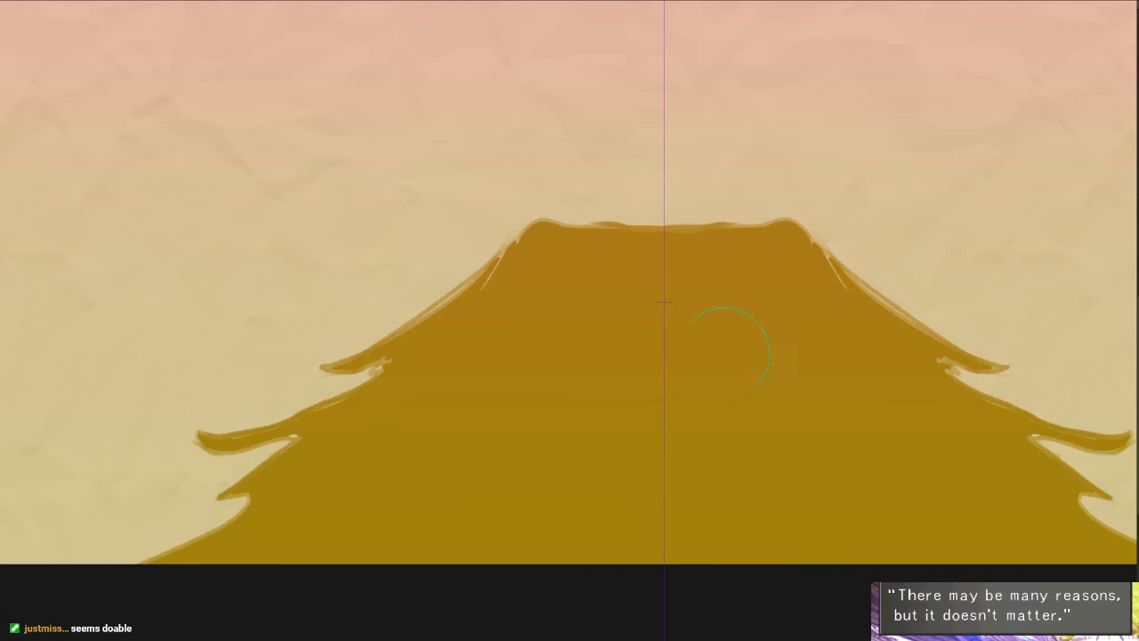
- Fade out the lower centre of the filled silhouette around the three figures with a very large soft eraser
key("]")
key("]")
key("]")
key("]")
key("]")
key("]")
mouse_move(666, 372)
left_mouse_down()
mouse_move(635, 394)
mouse_move(674, 499)
mouse_move(560, 548)
left_mouse_up()
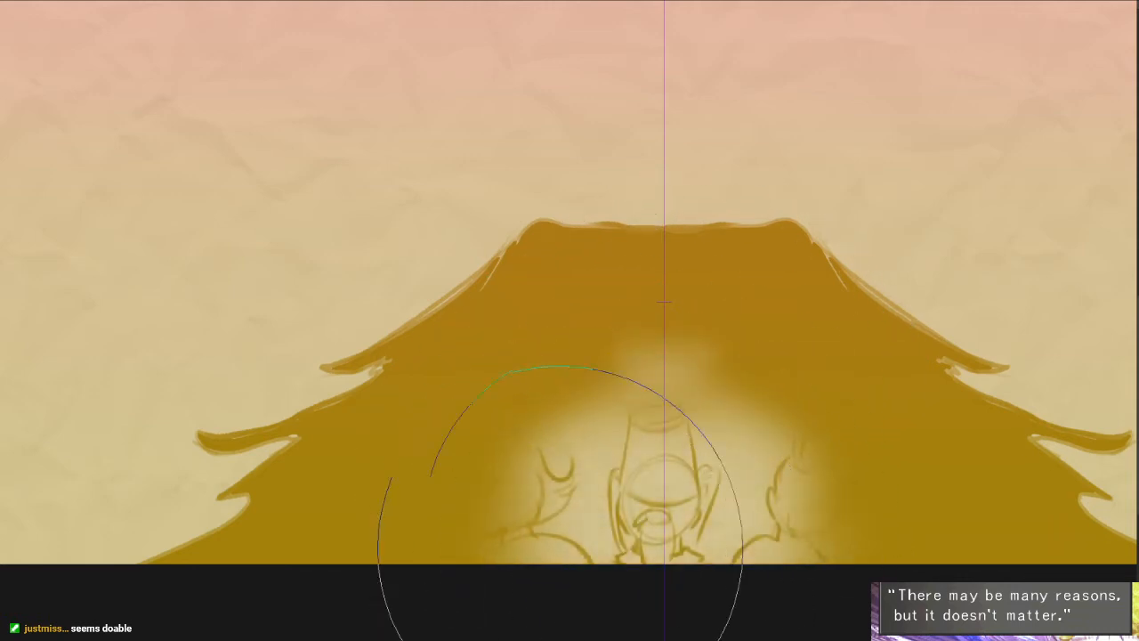
key("ctrl+z")
key("]")
key("]")
key("]")
key("]")
key("]")
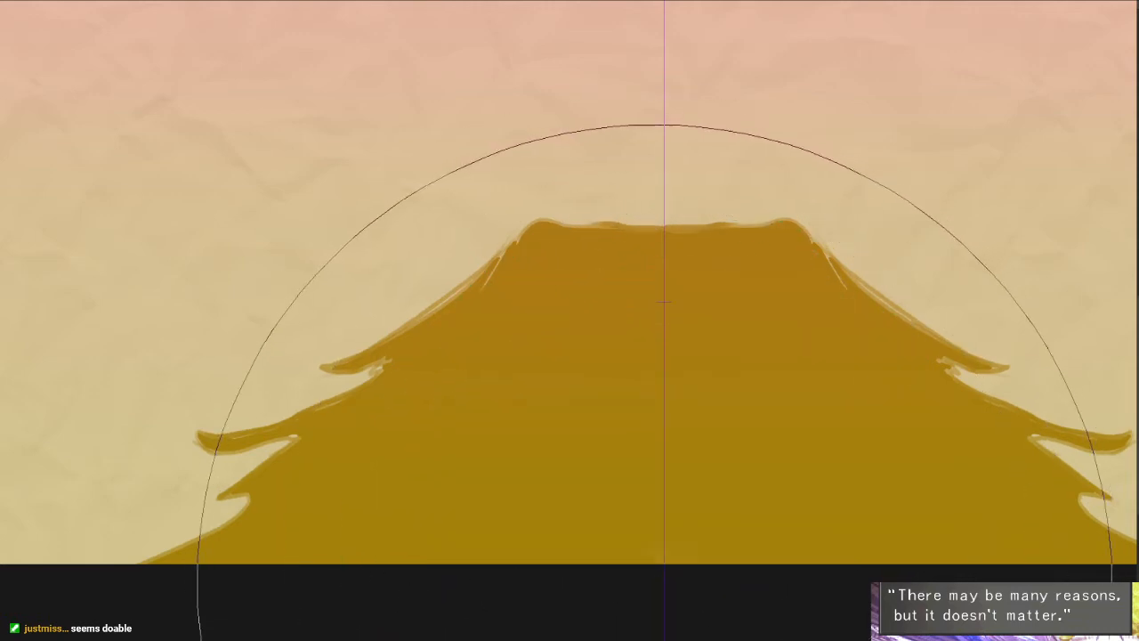
left_click(655, 581)
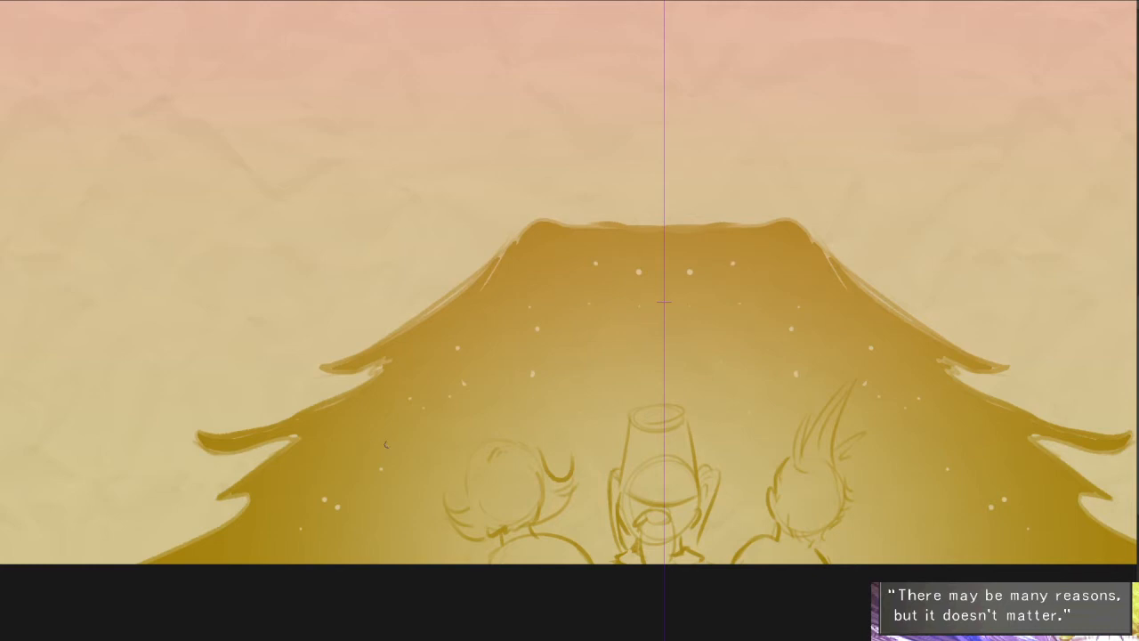
- Undo the last star dots and scatter new small light dots symmetrically across the silhouette
left_click_drag(335, 465, 370, 430)
key("ctrl+z")
key("ctrl+z")
left_click_drag(645, 449, 603, 500)
scroll(676, 394, "down", 1)
left_click_drag(642, 333, 613, 394)
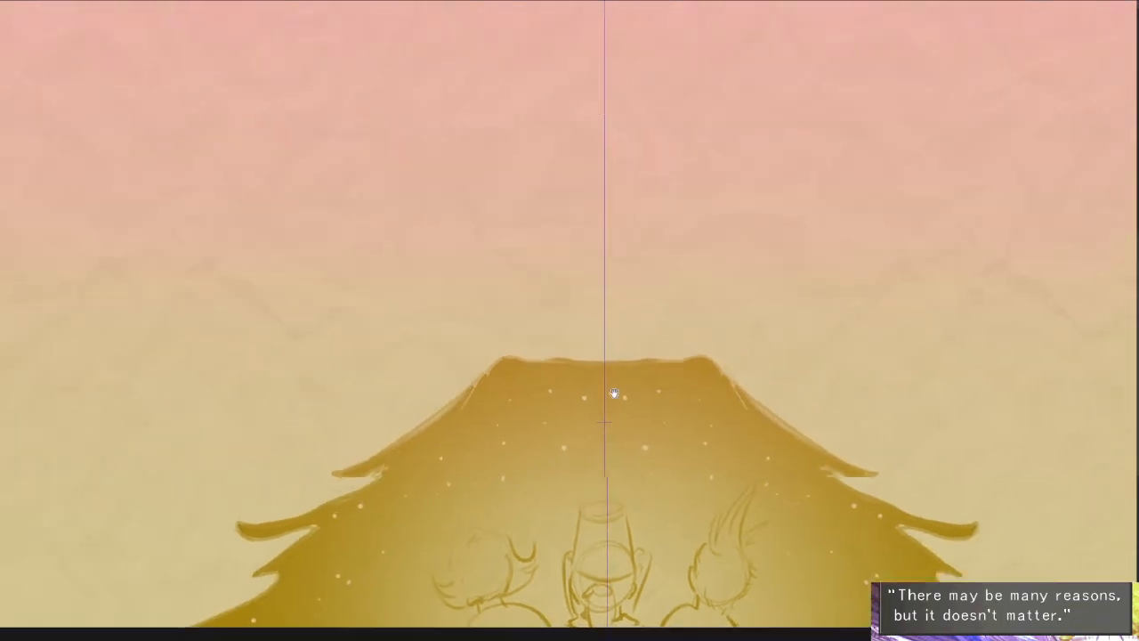
- Scale down the jagged silhouette together with the three figures and keep it centred on the canvas's bottom edge
scroll(647, 367, "down", 3)
left_click_drag(753, 257, 740, 265)
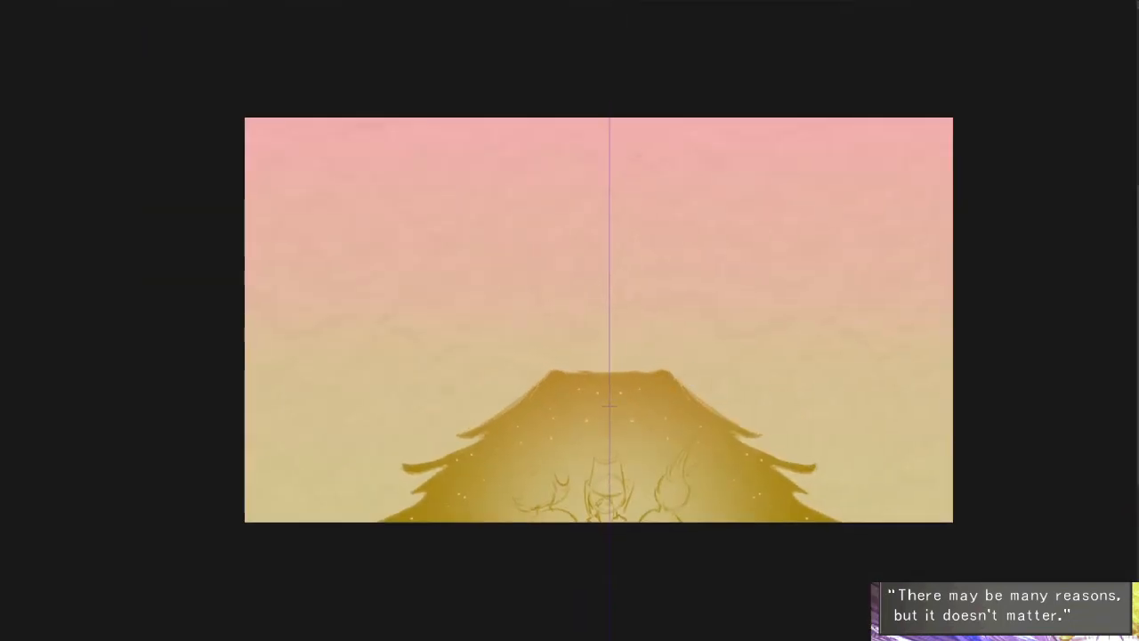
left_click(201, 0)
left_click_drag(841, 361, 788, 393)
left_click_drag(768, 436, 770, 455)
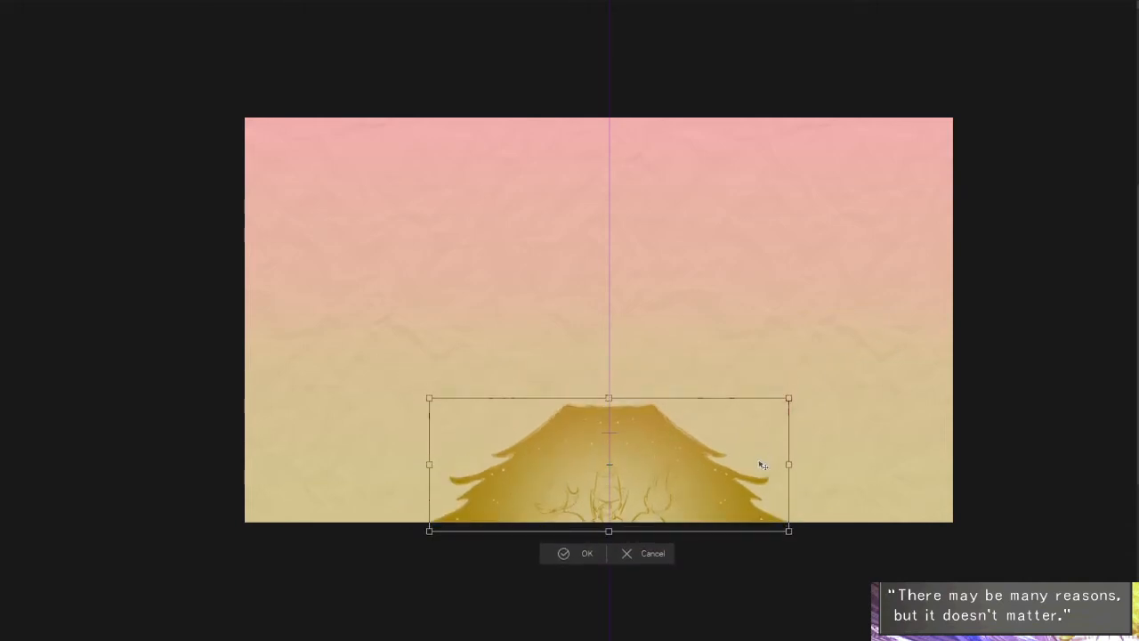
left_click_drag(789, 397, 763, 418)
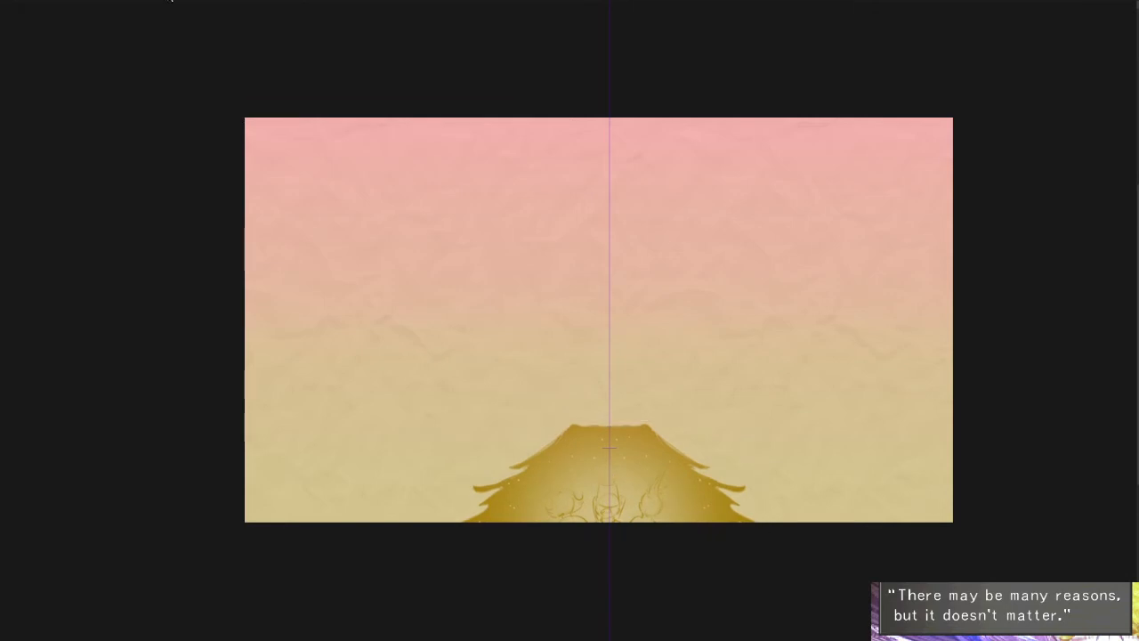
- Stretch the silhouette upward to make it taller, narrow it slightly and apply the transformation
left_click_drag(609, 418, 608, 341)
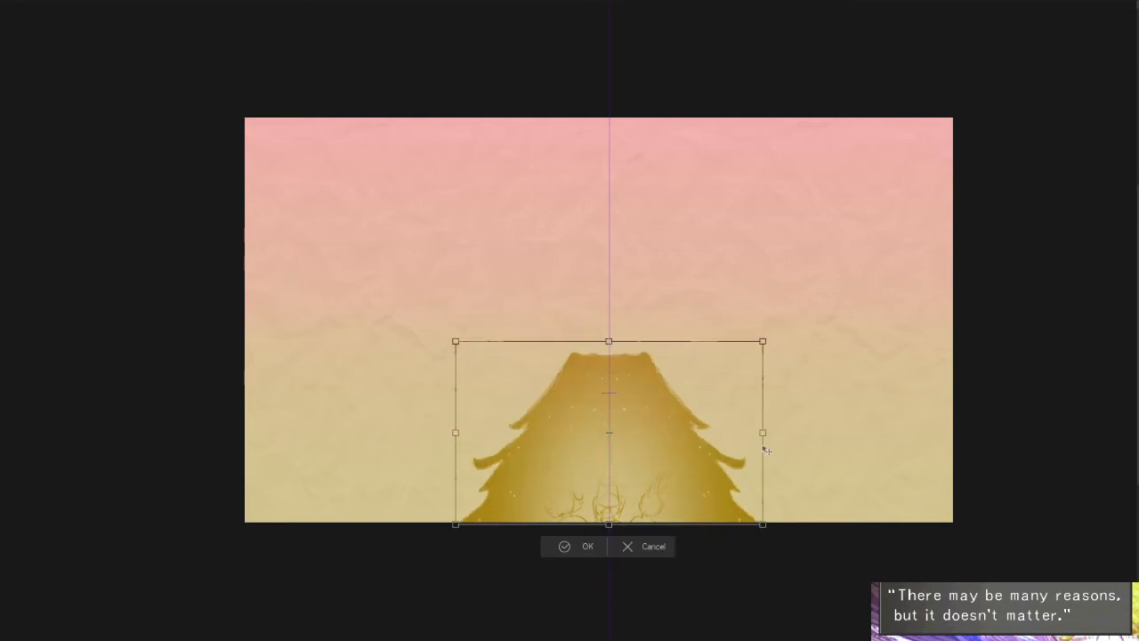
left_click_drag(761, 434, 755, 434)
mouse_move(753, 341)
left_mouse_down()
mouse_move(706, 348)
mouse_move(748, 346)
left_mouse_up()
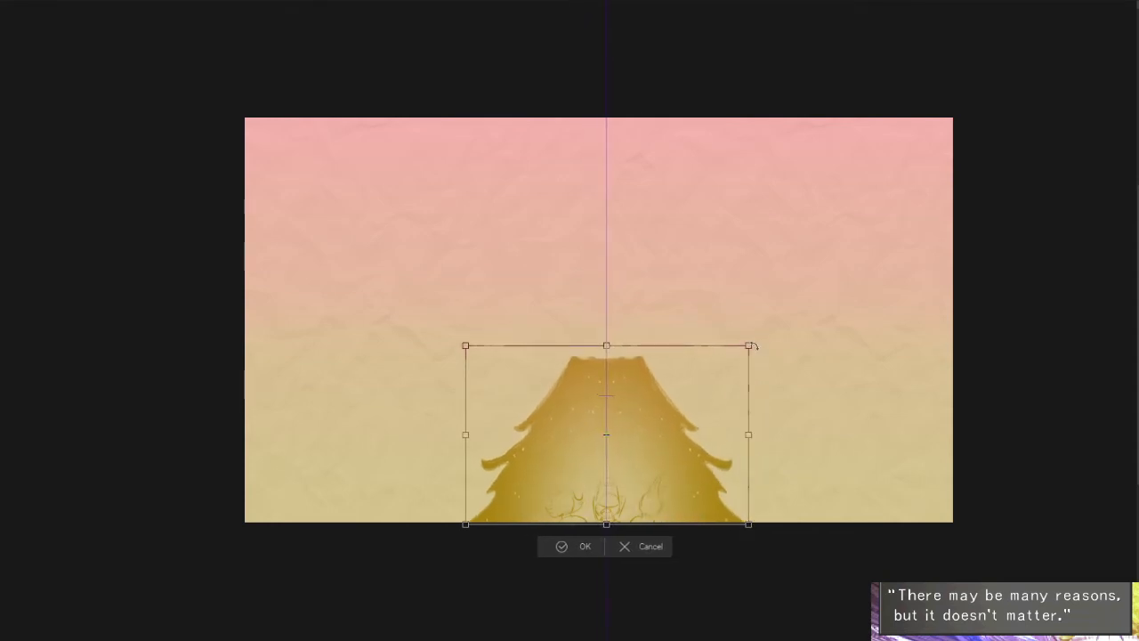
key("Return")
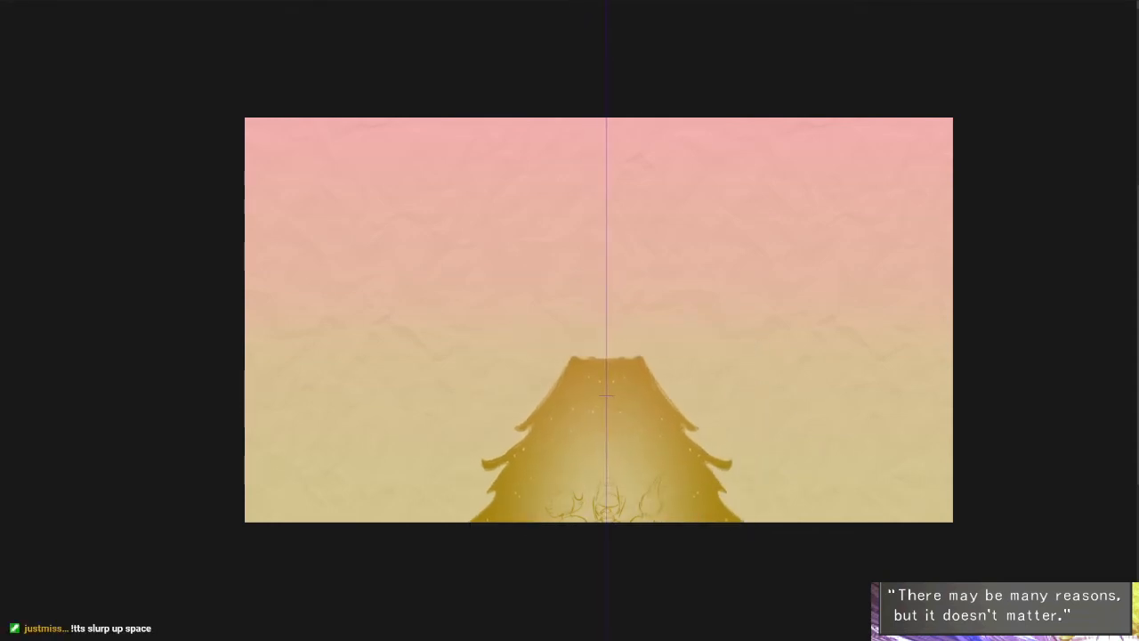
- Outline additional mirrored tufts at the foot of both slopes, redrawing the first strokes
scroll(491, 510, "up", 4)
left_click_drag(532, 396, 425, 472)
mouse_move(491, 459)
left_mouse_down()
mouse_move(362, 536)
mouse_move(404, 503)
mouse_move(394, 518)
left_mouse_up()
key("ctrl+z")
key("ctrl+z")
mouse_move(431, 505)
left_mouse_down()
mouse_move(407, 532)
mouse_move(372, 537)
mouse_move(423, 509)
left_mouse_up()
- Fill the new lower tufts with dark ochre and touch up their upper edges
key("g")
left_click(474, 491)
left_click(496, 478)
left_click(452, 522)
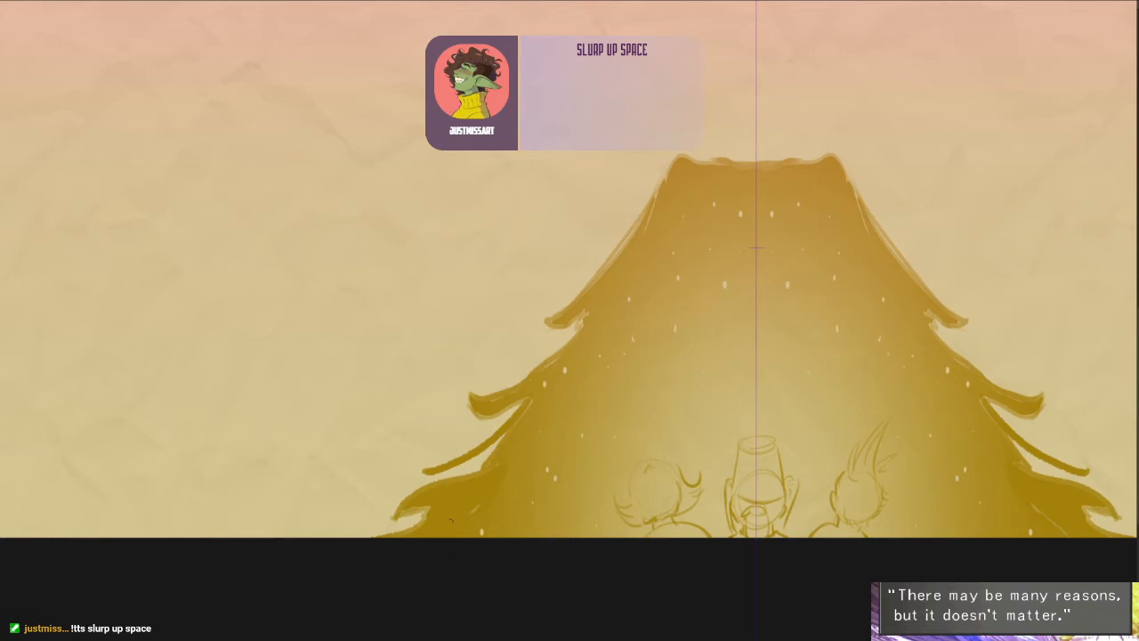
left_click_drag(432, 464, 496, 444)
left_click_drag(588, 446, 501, 491)
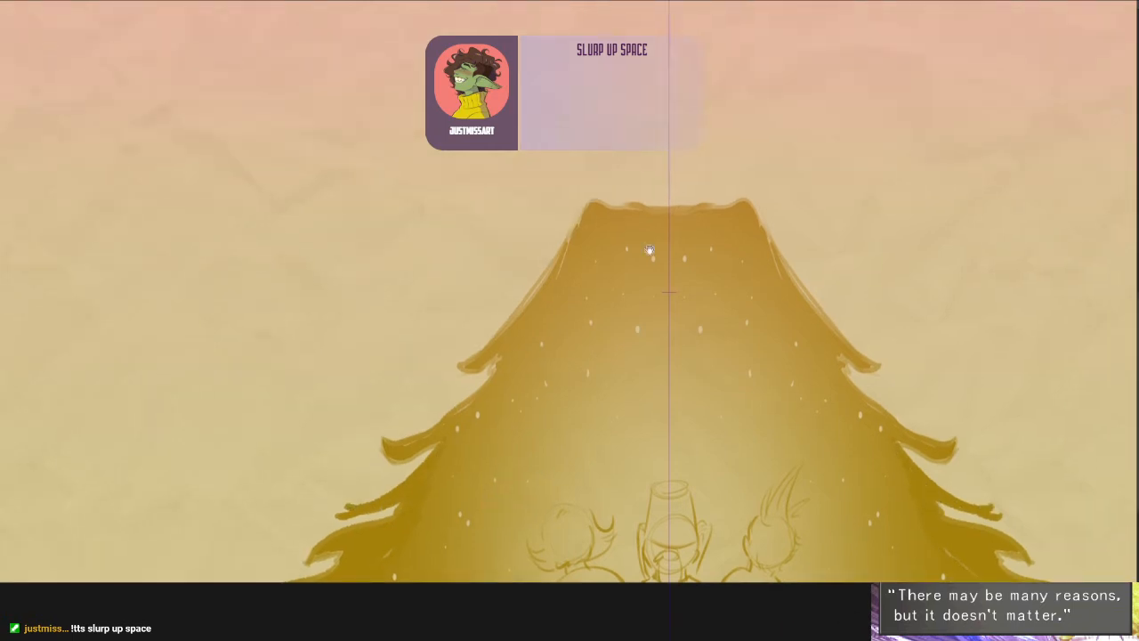
- Rework the uppermost tufts on both slopes just below the flat top, undoing the unsatisfactory strokes
left_click_drag(650, 249, 603, 446)
scroll(636, 375, "down", 4)
left_click_drag(694, 334, 685, 331)
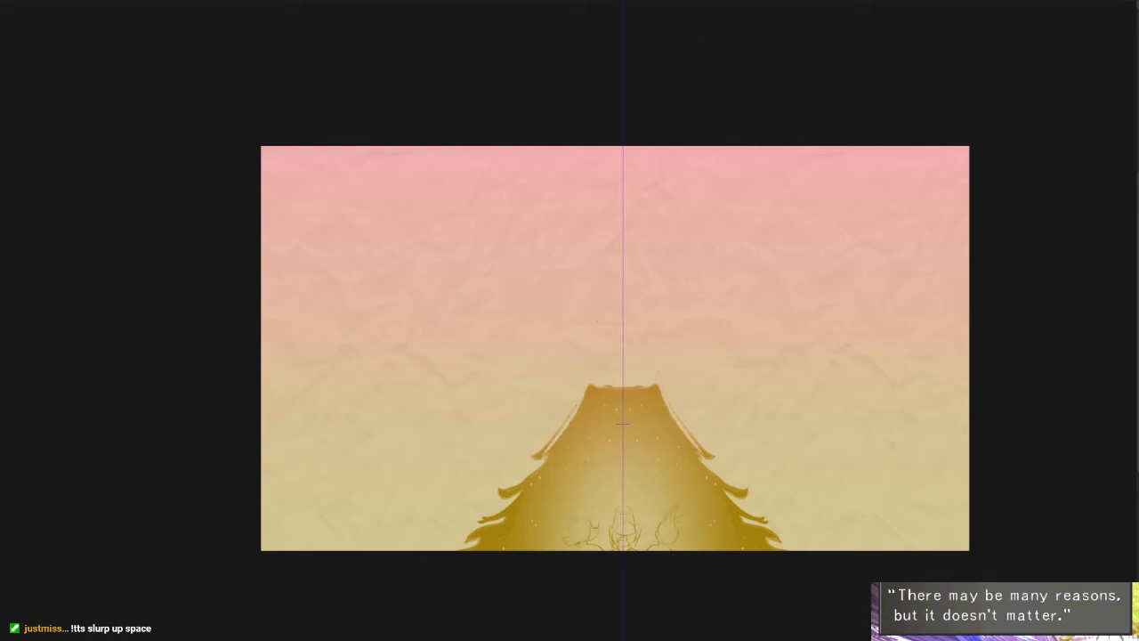
scroll(657, 385, "up", 2)
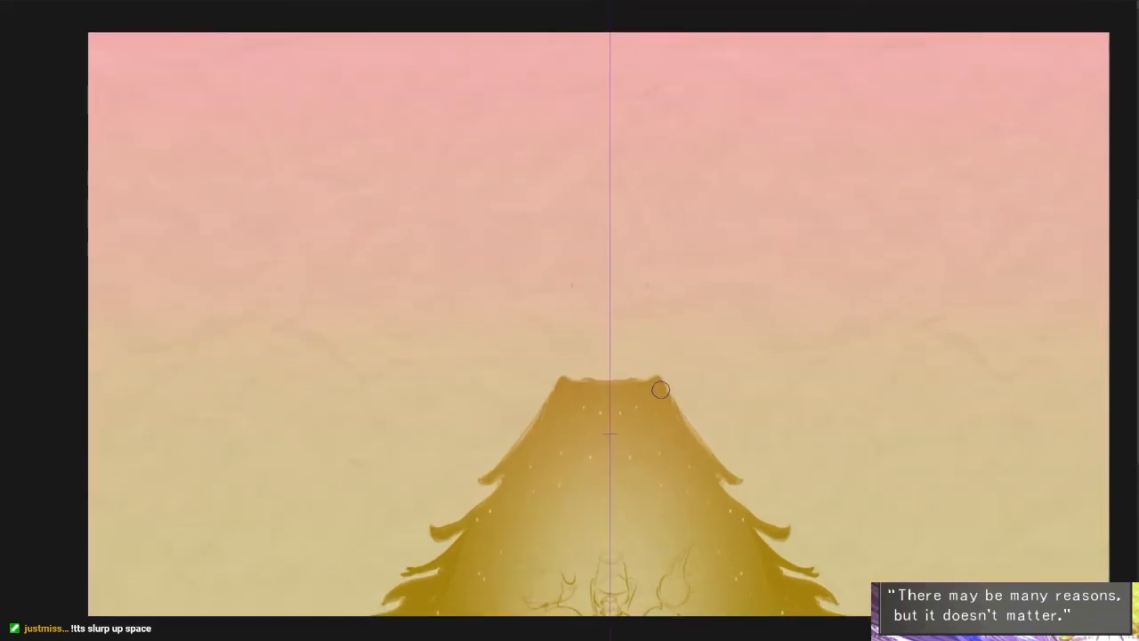
mouse_move(662, 368)
left_mouse_down()
mouse_move(705, 442)
mouse_move(703, 405)
left_mouse_up()
key("ctrl+z")
mouse_move(655, 358)
left_mouse_down()
mouse_move(674, 432)
mouse_move(753, 488)
left_mouse_up()
key("ctrl+z")
mouse_move(643, 372)
left_mouse_down()
mouse_move(697, 433)
mouse_move(648, 402)
left_mouse_up()
left_click_drag(666, 326, 716, 533)
left_click_drag(631, 218, 657, 201)
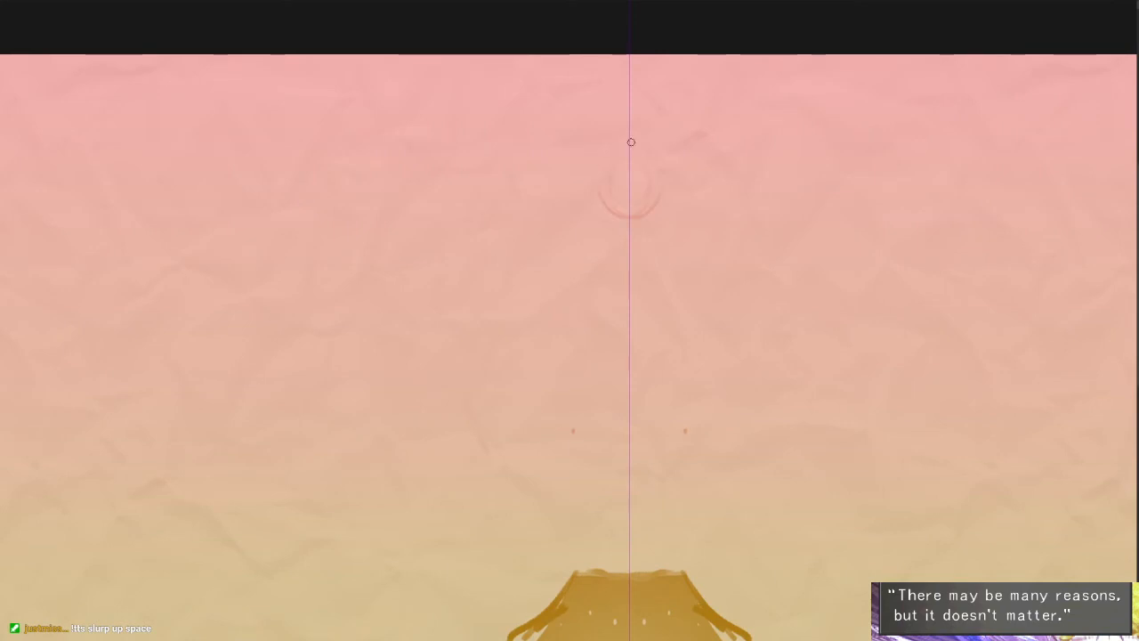
mouse_move(631, 143)
left_mouse_down()
mouse_move(655, 201)
mouse_move(664, 197)
left_mouse_up()
key("ctrl+z")
key("ctrl+z")
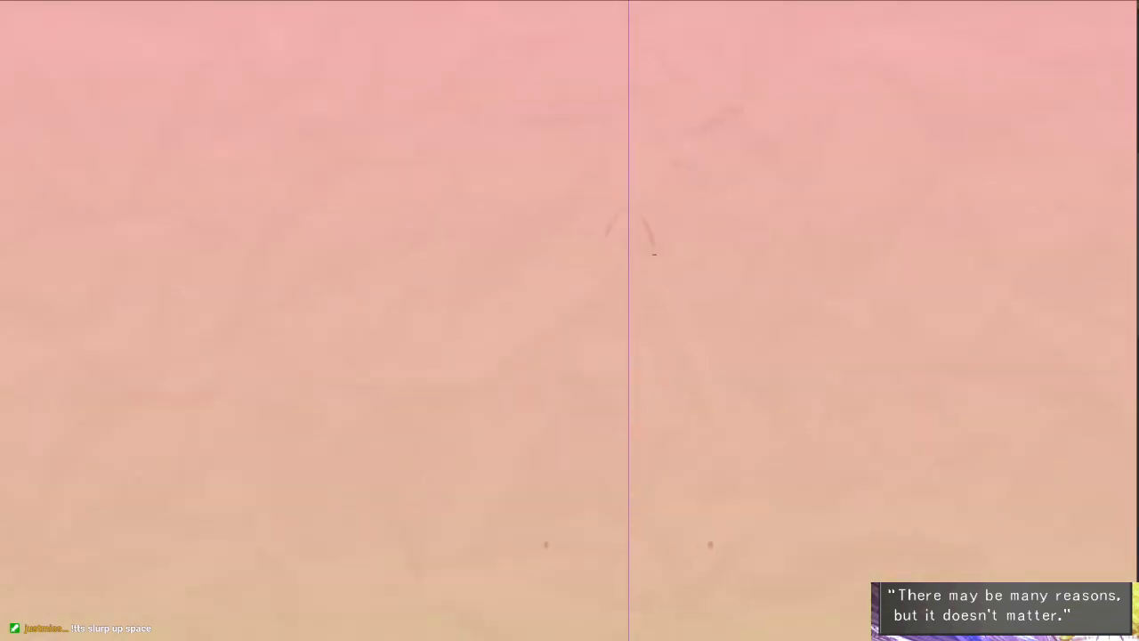
- Draw a symmetrical red oval head outline on the mirror axis high above the silhouette, cleaning up its first strokes
left_click_drag(654, 255, 632, 292)
mouse_move(631, 185)
left_mouse_down()
mouse_move(666, 253)
mouse_move(657, 287)
left_mouse_up()
scroll(623, 258, "up", 2)
key("e")
mouse_move(599, 214)
left_mouse_down()
mouse_move(600, 268)
mouse_move(628, 265)
left_mouse_up()
scroll(636, 235, "up", 2)
key("e")
mouse_move(655, 116)
left_mouse_down()
mouse_move(551, 156)
mouse_move(543, 280)
left_mouse_up()
left_click_drag(683, 254, 648, 217)
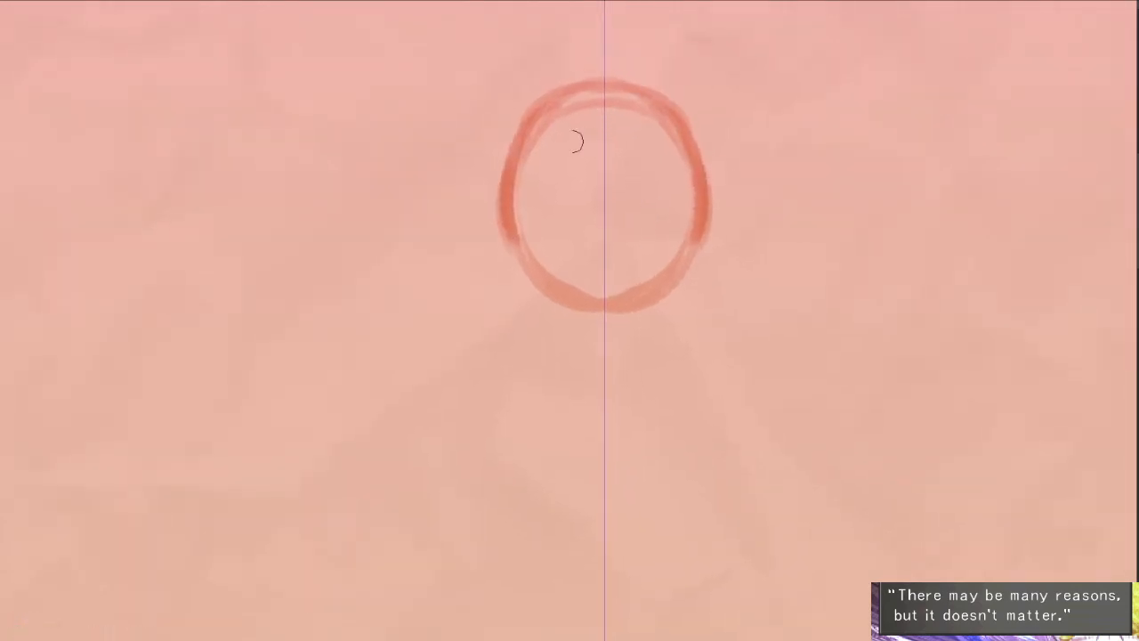
- Draw a smaller oval inside the head and shade its lower part with a larger brush
left_click_drag(539, 134, 556, 228)
mouse_move(532, 178)
left_mouse_down()
mouse_move(577, 264)
mouse_move(596, 269)
mouse_move(584, 269)
left_mouse_up()
key("ctrl+z")
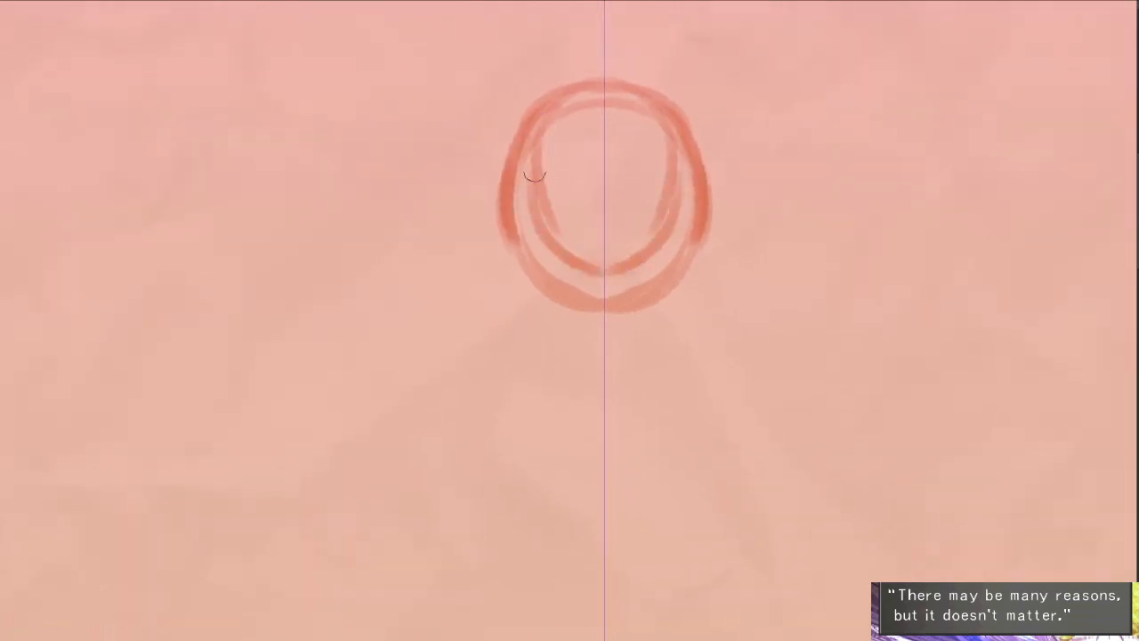
key("]")
key("]")
key("]")
key("]")
key("]")
mouse_move(568, 143)
left_mouse_down()
mouse_move(639, 143)
mouse_move(577, 214)
mouse_move(589, 239)
mouse_move(638, 230)
mouse_move(552, 175)
mouse_move(560, 221)
mouse_move(597, 242)
mouse_move(642, 172)
mouse_move(643, 254)
left_mouse_up()
- Erase the bottom of the head outline and redraw it as a narrower, tapering chin
key("e")
mouse_move(516, 203)
left_mouse_down()
mouse_move(572, 287)
mouse_move(610, 283)
mouse_move(532, 233)
mouse_move(575, 276)
mouse_move(568, 298)
mouse_move(582, 200)
left_mouse_up()
key("[")
key("[")
key("[")
key("[")
key("[")
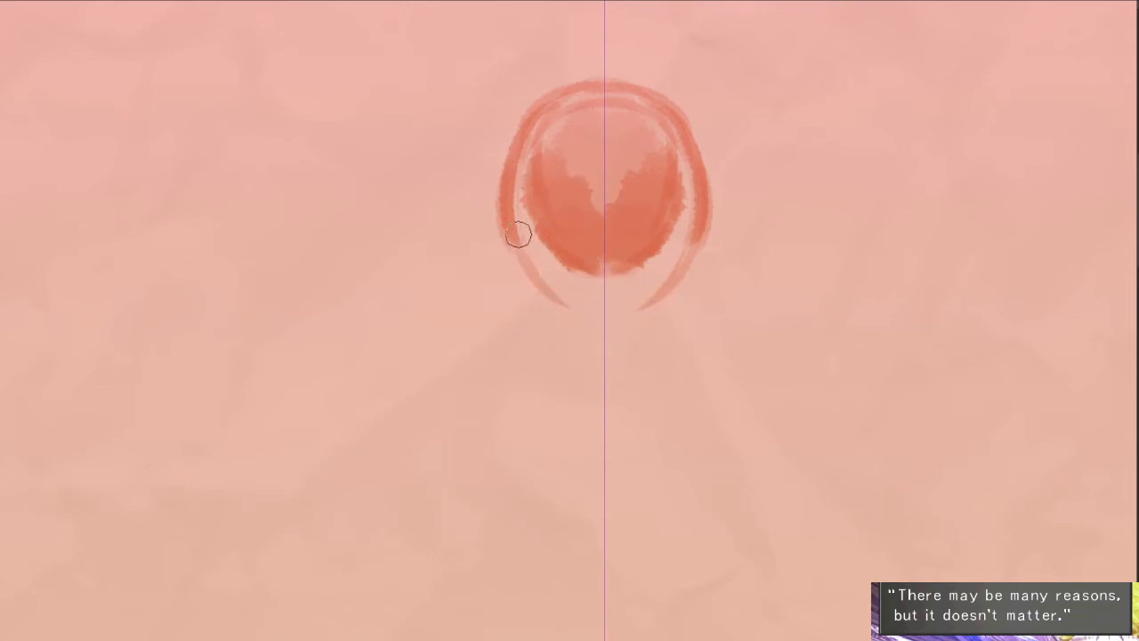
mouse_move(507, 216)
left_mouse_down()
mouse_move(594, 325)
mouse_move(620, 319)
mouse_move(657, 365)
left_mouse_up()
- Sketch long, angular, mirrored appendages with pointed ends extending outward from both sides of the head
left_click_drag(569, 209, 547, 173)
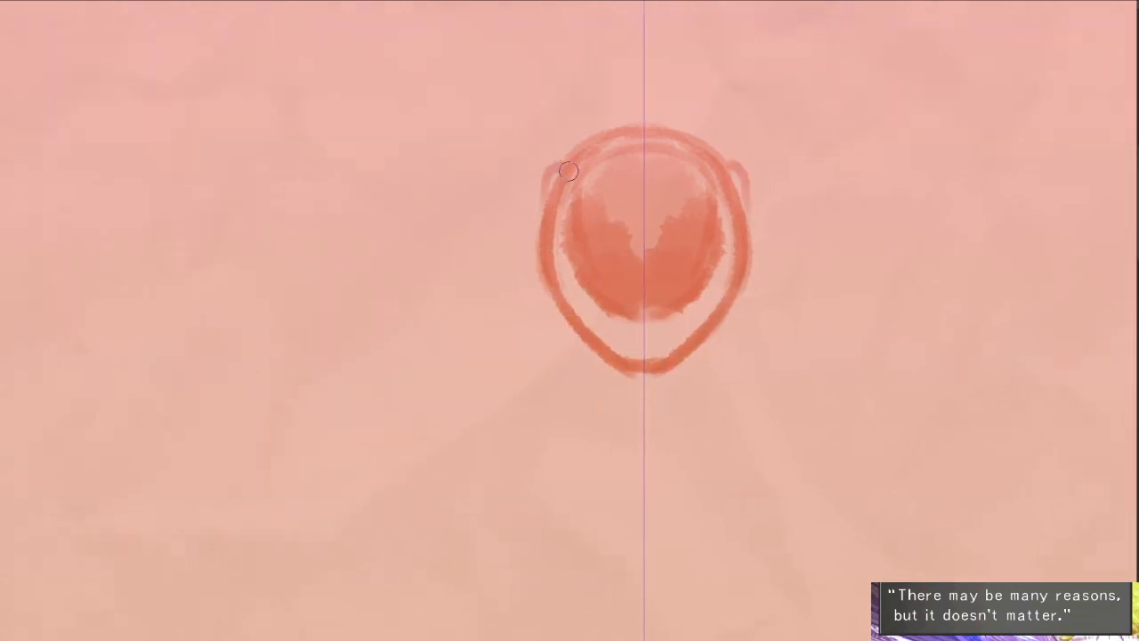
left_click_drag(499, 201, 562, 232)
mouse_move(623, 203)
left_mouse_down()
mouse_move(414, 257)
mouse_move(236, 261)
mouse_move(184, 320)
mouse_move(342, 265)
mouse_move(424, 305)
mouse_move(596, 283)
left_mouse_up()
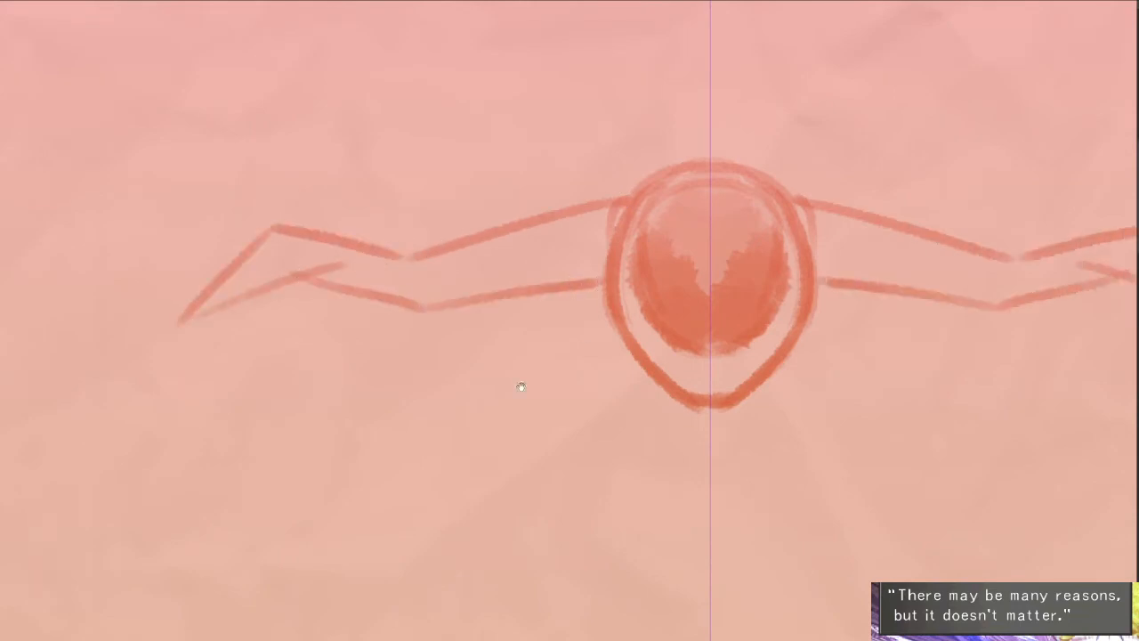
left_click_drag(385, 276, 346, 273)
- Clean up the crossing lines near the appendages' tips and thicken their lower edges at the bend
key("]")
key("]")
key("]")
key("]")
key("[")
key("[")
key("[")
key("[")
left_click_drag(237, 272, 392, 307)
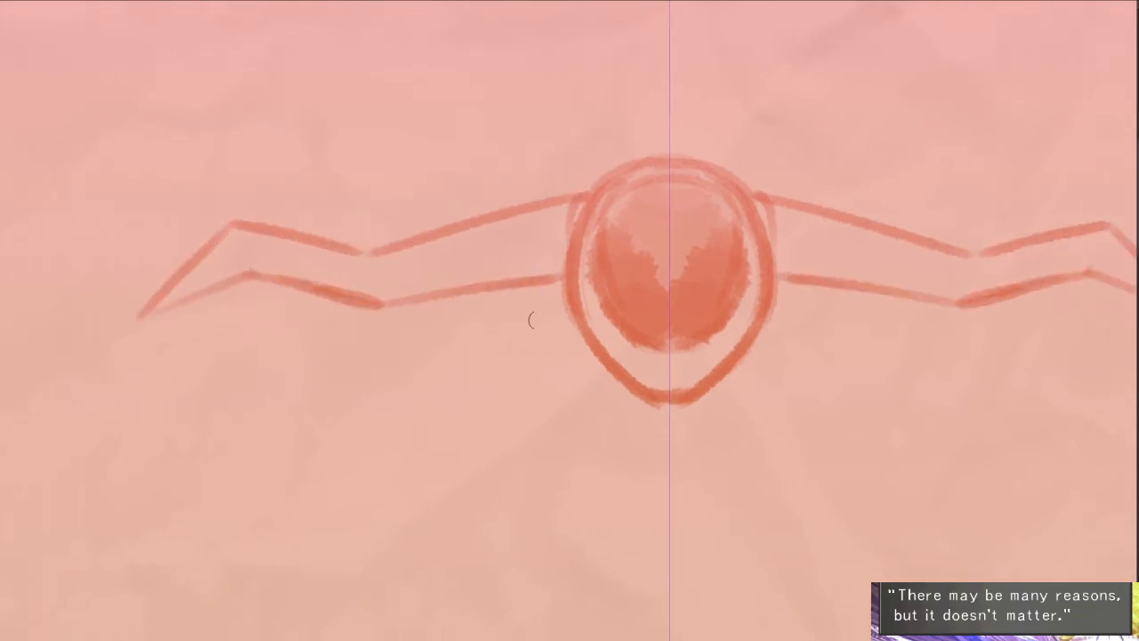
- Deepen the shading in the head's inner oval and add a small light ring at its centre
left_click_drag(529, 317, 487, 322)
mouse_move(574, 267)
left_mouse_down()
mouse_move(616, 334)
mouse_move(651, 343)
mouse_move(661, 315)
left_mouse_up()
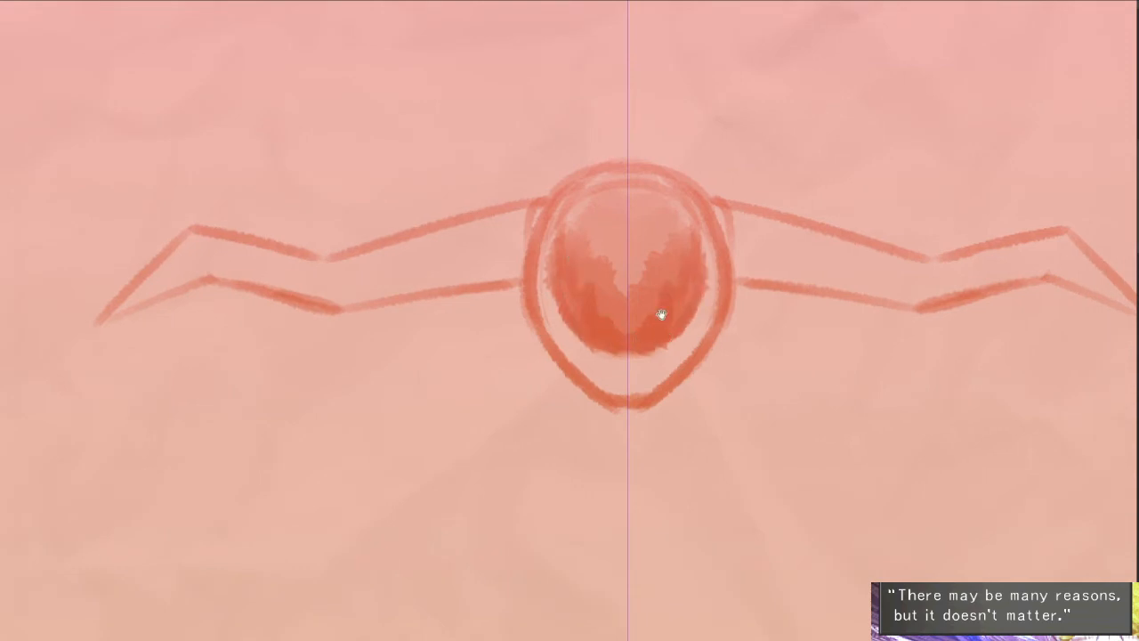
left_click_drag(705, 246, 665, 239)
left_click_drag(551, 180, 546, 204)
mouse_move(552, 258)
left_mouse_down()
mouse_move(584, 293)
mouse_move(602, 251)
mouse_move(623, 293)
mouse_move(534, 298)
left_mouse_up()
mouse_move(585, 265)
left_mouse_down()
mouse_move(570, 284)
mouse_move(580, 302)
left_mouse_up()
left_click(675, 355, "alt")
left_click(674, 355, "alt")
left_click_drag(775, 422, 752, 290)
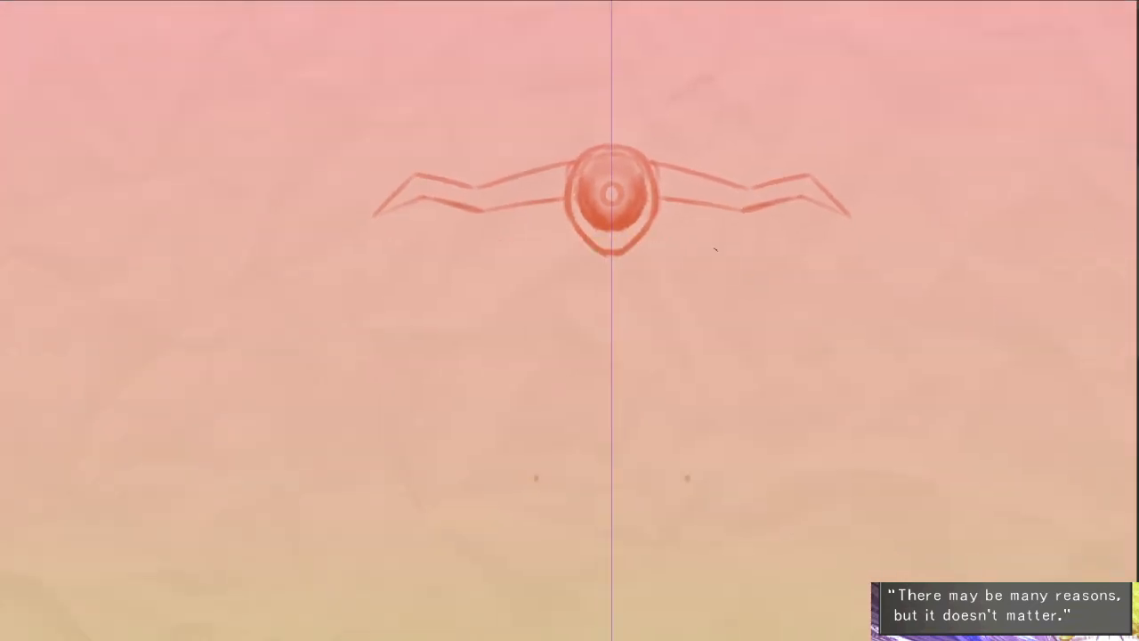
- Draw a slim neck below the chin, curving outward into sloping shoulder lines on both sides
left_click_drag(688, 326, 669, 297)
mouse_move(633, 209)
left_mouse_down()
mouse_move(645, 209)
mouse_move(623, 232)
left_mouse_up()
left_click(626, 176, "ctrl")
left_click(646, 312, "alt")
left_click_drag(646, 311, 627, 264)
mouse_move(548, 229)
left_mouse_down()
mouse_move(572, 258)
mouse_move(482, 311)
left_mouse_up()
key("ctrl+z")
left_click_drag(553, 269, 525, 291)
left_click_drag(539, 283, 475, 303)
left_click_drag(578, 259, 559, 403)
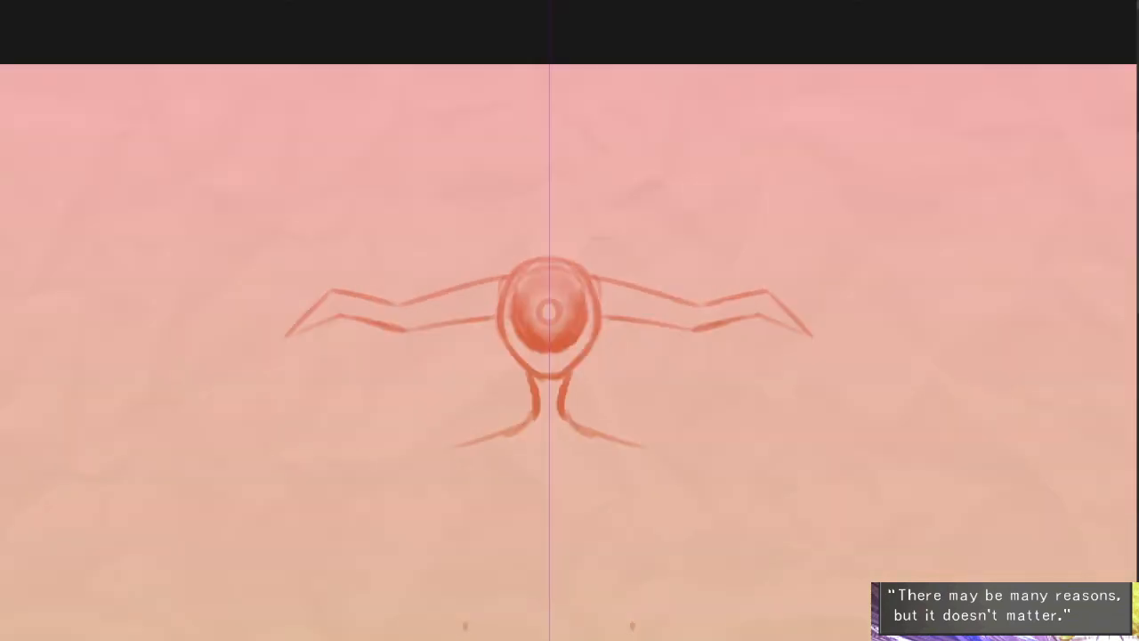
- Sketch large mirrored flame-shaped crests rising from the top of the head, undoing the rejected first strokes
mouse_move(566, 256)
left_mouse_down()
mouse_move(577, 197)
mouse_move(604, 187)
mouse_move(620, 140)
mouse_move(690, 94)
mouse_move(734, 124)
left_mouse_up()
key("ctrl+z")
mouse_move(758, 73)
left_mouse_down()
mouse_move(661, 139)
mouse_move(654, 165)
mouse_move(719, 154)
mouse_move(733, 128)
mouse_move(714, 173)
mouse_move(691, 184)
mouse_move(729, 186)
mouse_move(695, 194)
mouse_move(702, 175)
mouse_move(632, 210)
mouse_move(643, 230)
mouse_move(672, 206)
mouse_move(677, 227)
mouse_move(733, 214)
mouse_move(739, 198)
mouse_move(727, 191)
mouse_move(768, 190)
mouse_move(719, 240)
mouse_move(616, 263)
mouse_move(600, 252)
mouse_move(632, 258)
mouse_move(606, 245)
mouse_move(630, 268)
mouse_move(639, 255)
mouse_move(722, 243)
left_mouse_up()
key("ctrl+z")
key("ctrl+z")
key("ctrl+z")
key("ctrl+z")
scroll(674, 196, "up", 2)
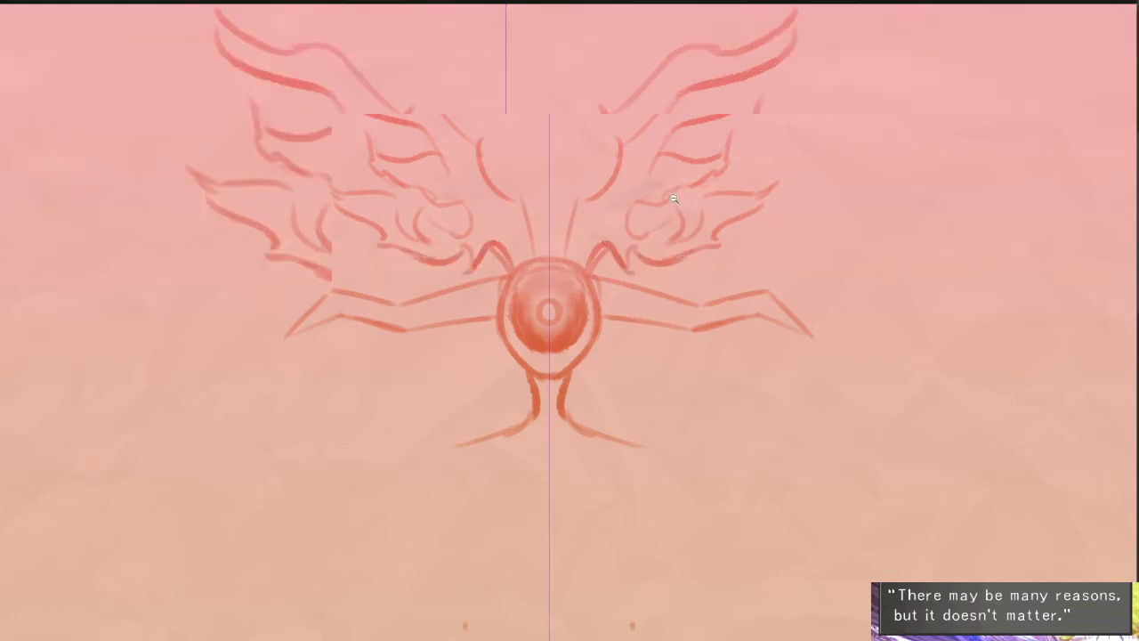
left_click_drag(674, 196, 685, 232)
- Darken and refine the outlines of the flame crests, joining their inner edges to the top of the head
mouse_move(541, 315)
left_mouse_down()
mouse_move(557, 255)
mouse_move(547, 234)
mouse_move(540, 304)
mouse_move(604, 207)
mouse_move(641, 105)
left_mouse_up()
mouse_move(625, 149)
left_mouse_down()
mouse_move(683, 90)
mouse_move(747, 98)
mouse_move(816, 61)
mouse_move(788, 112)
mouse_move(684, 135)
mouse_move(682, 181)
mouse_move(720, 188)
mouse_move(773, 149)
mouse_move(762, 187)
mouse_move(632, 239)
mouse_move(637, 272)
mouse_move(628, 257)
mouse_move(675, 264)
mouse_move(692, 237)
mouse_move(708, 259)
mouse_move(685, 297)
mouse_move(723, 277)
mouse_move(723, 222)
mouse_move(772, 215)
mouse_move(777, 231)
mouse_move(830, 221)
mouse_move(805, 256)
mouse_move(806, 245)
mouse_move(768, 256)
mouse_move(788, 274)
mouse_move(792, 240)
left_mouse_up()
key("ctrl+z")
key("e")
key("ctrl+z")
key("bracketleft")
key("b")
mouse_move(749, 223)
left_mouse_down()
mouse_move(842, 173)
mouse_move(773, 251)
mouse_move(762, 290)
left_mouse_up()
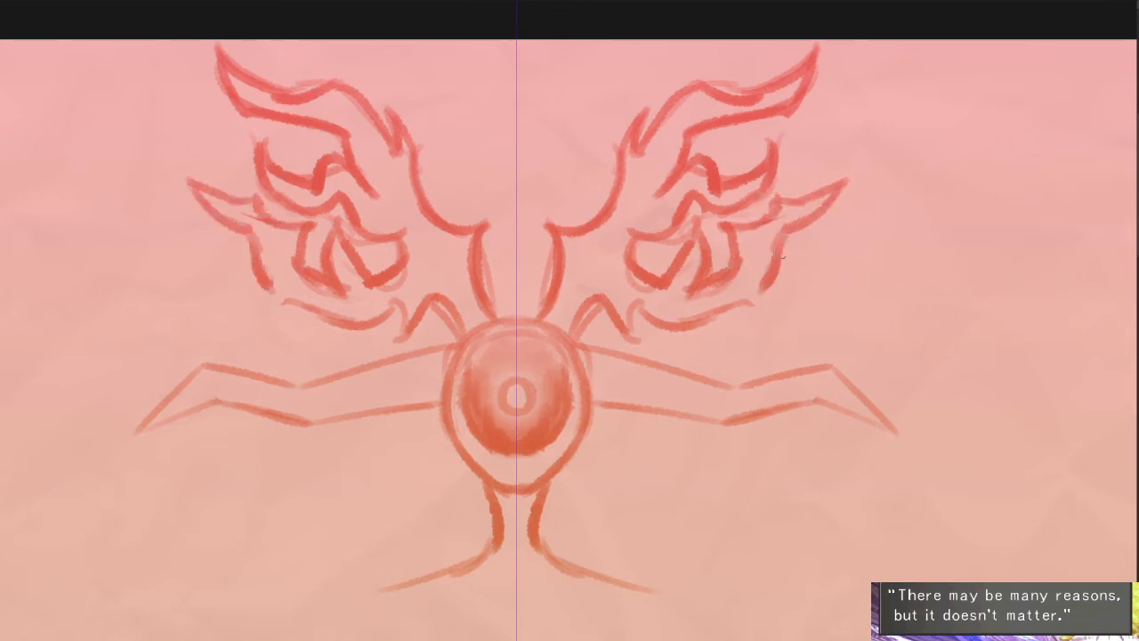
- Undo the lower outer strokes of the crests and redraw those flames with hooked tips
key("ctrl+z")
mouse_move(781, 236)
left_mouse_down()
mouse_move(761, 282)
mouse_move(797, 270)
mouse_move(802, 229)
mouse_move(842, 202)
mouse_move(749, 271)
left_mouse_up()
key("ctrl+z")
key("ctrl+z")
key("e")
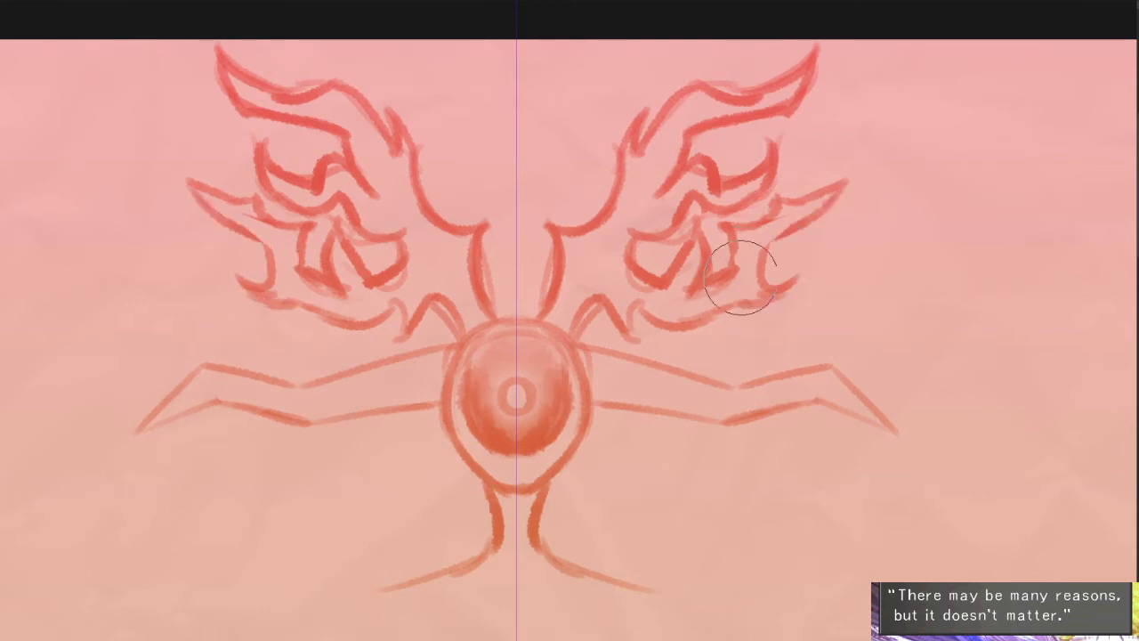
- Clean up the lower flames and thicken the spike between their inner curls
left_click_drag(722, 307, 679, 312)
mouse_move(683, 237)
left_mouse_down()
mouse_move(669, 270)
mouse_move(641, 266)
left_mouse_up()
key("b")
left_click_drag(696, 216, 684, 287)
- Erase the inner line beneath the uppermost flame and redraw it as a bolder curve closer to the head
key("e")
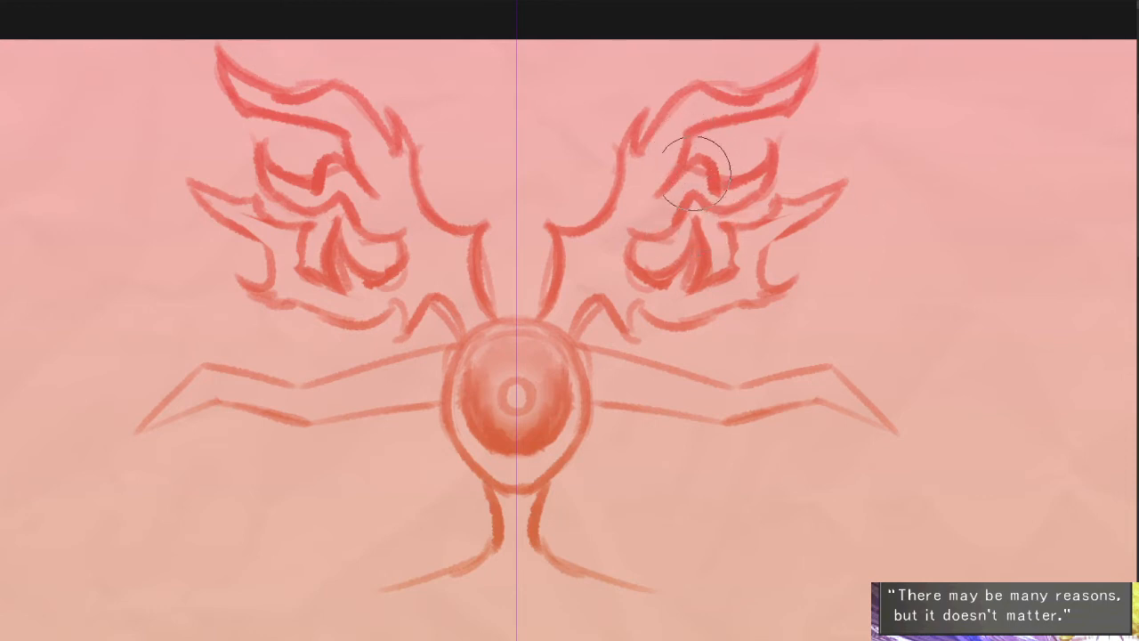
mouse_move(698, 166)
left_mouse_down()
mouse_move(685, 142)
mouse_move(673, 166)
left_mouse_up()
key("b")
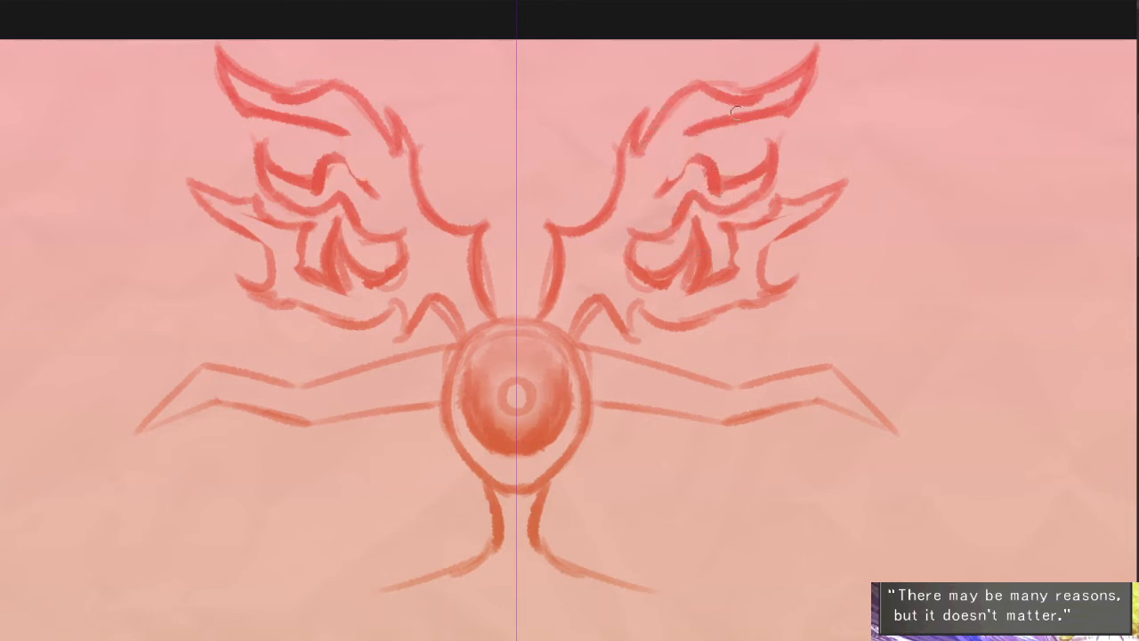
mouse_move(735, 112)
left_mouse_down()
mouse_move(677, 135)
mouse_move(648, 194)
left_mouse_up()
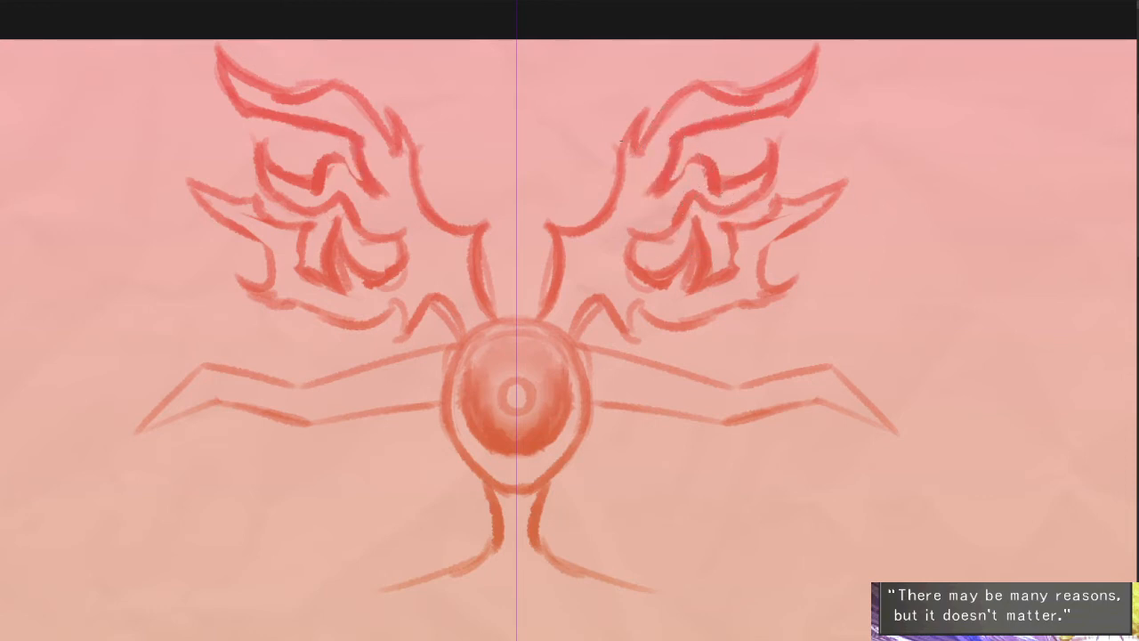
- Thicken the crests' inner edges down to the head and add an upright spike on each side of the axis
mouse_move(631, 121)
left_mouse_down()
mouse_move(611, 178)
mouse_move(624, 165)
mouse_move(625, 201)
mouse_move(639, 164)
mouse_move(623, 131)
mouse_move(601, 209)
mouse_move(618, 196)
mouse_move(562, 252)
mouse_move(661, 214)
mouse_move(623, 221)
mouse_move(659, 220)
mouse_move(662, 233)
mouse_move(617, 184)
mouse_move(591, 222)
mouse_move(542, 228)
left_mouse_up()
key("e")
key("b")
key("e")
key("b")
mouse_move(543, 225)
left_mouse_down()
mouse_move(556, 265)
mouse_move(542, 311)
left_mouse_up()
left_click_drag(546, 175, 541, 220)
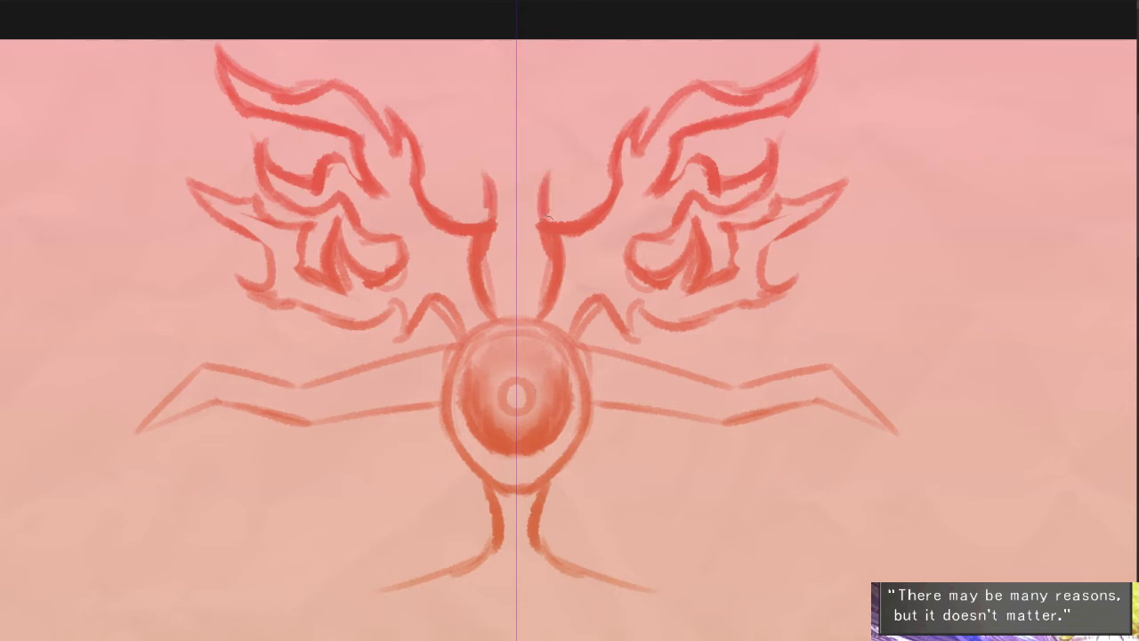
- Erase part of the crests' inner edge and redraw it as a curve merging with the upright spikes
key("e")
left_click_drag(587, 185, 576, 213)
key("b")
mouse_move(545, 179)
left_mouse_down()
mouse_move(554, 204)
mouse_move(580, 219)
left_mouse_up()
left_click_drag(625, 203, 577, 293)
- Sketch a double-arched chest line below the shoulders and two lines tapering inward to a narrow waist
left_click_drag(720, 385, 695, 314)
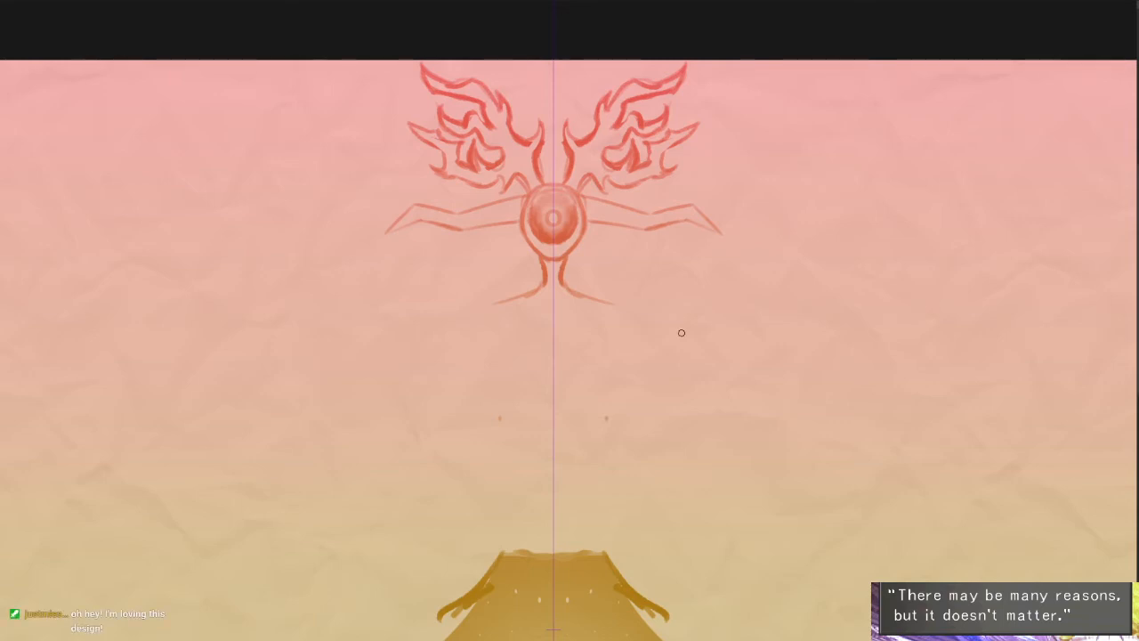
scroll(583, 287, "down", 1)
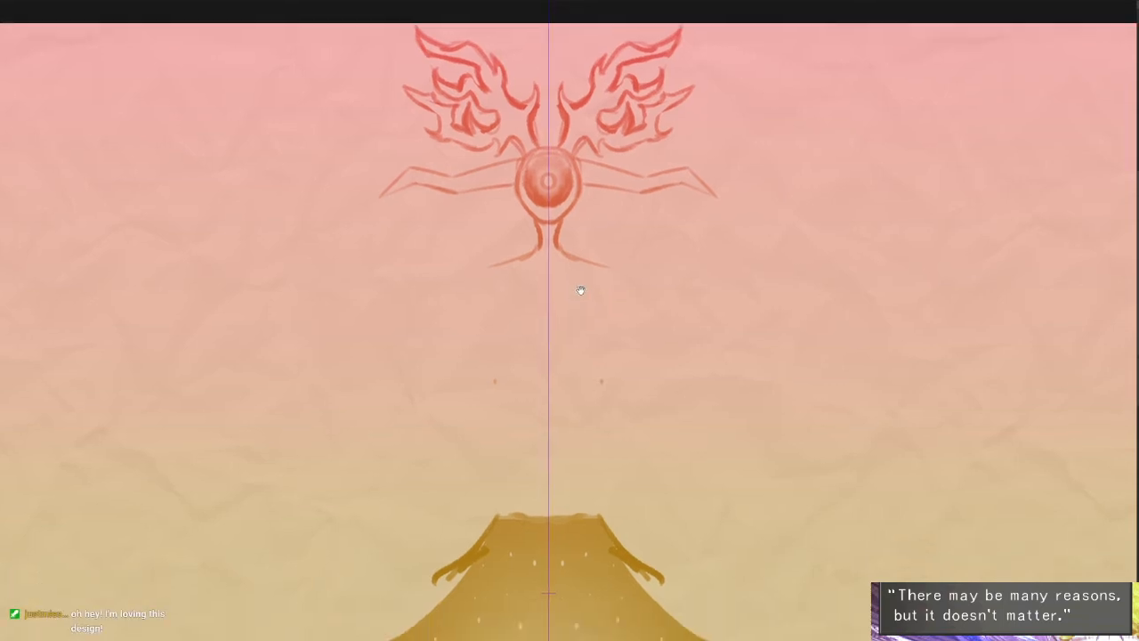
scroll(534, 299, "up", 1)
mouse_move(486, 298)
left_mouse_down()
mouse_move(533, 296)
mouse_move(548, 280)
left_mouse_up()
key("ctrl+z")
left_click_drag(481, 317, 532, 425)
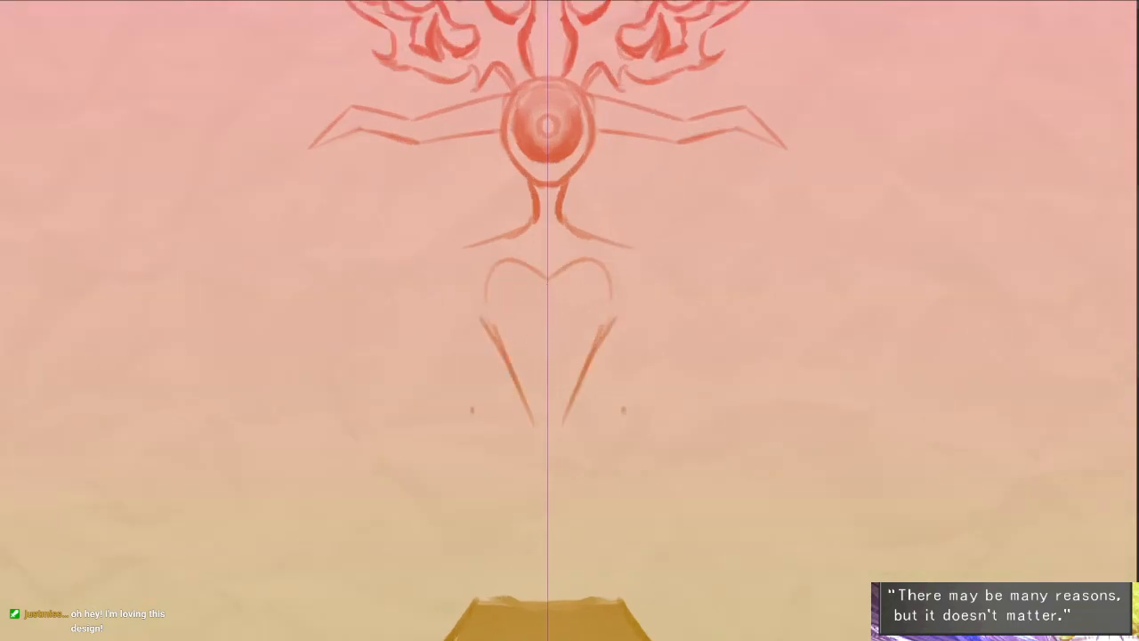
left_click_drag(518, 378, 499, 500)
key("ctrl+z")
- Draw flaring skirt lines from the waist with jagged, feathered tiers beside the silhouette's upper slopes
left_click_drag(518, 432, 458, 535)
left_click_drag(493, 484, 396, 616)
left_click_drag(529, 500, 544, 350)
left_click_drag(454, 437, 359, 539)
mouse_move(361, 537)
left_mouse_down()
mouse_move(382, 556)
mouse_move(306, 588)
left_mouse_up()
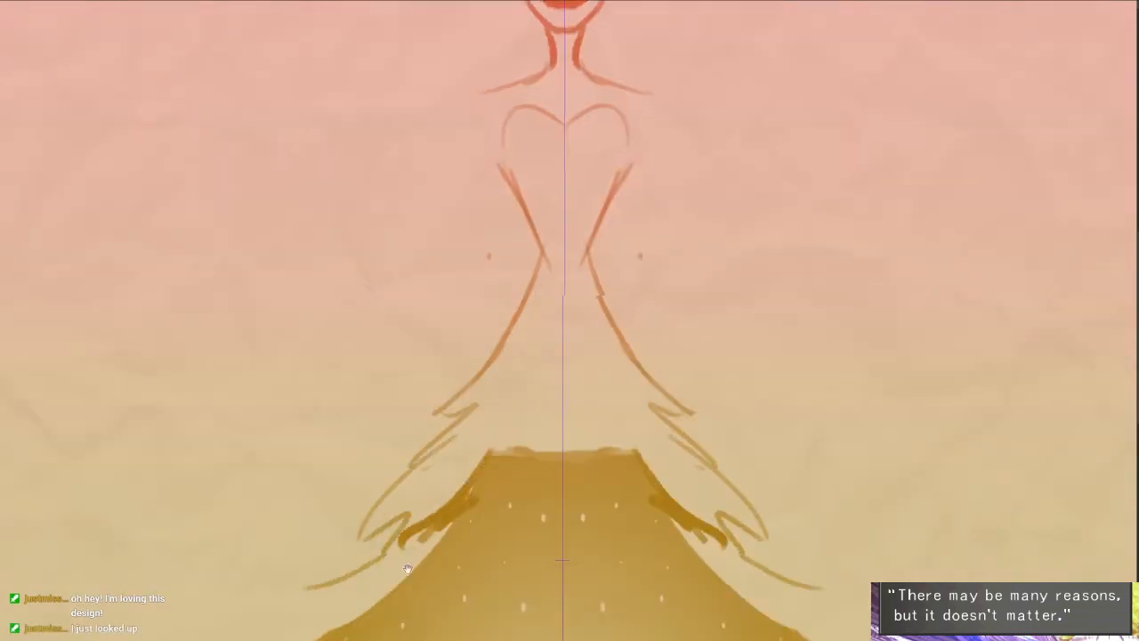
- Continue the jagged skirt outline down along the outside of both silhouette slopes
mouse_move(406, 564)
left_mouse_down()
mouse_move(563, 337)
mouse_move(471, 397)
left_mouse_up()
mouse_move(472, 396)
left_mouse_down()
mouse_move(387, 461)
mouse_move(286, 567)
left_mouse_up()
left_click_drag(304, 581, 287, 590)
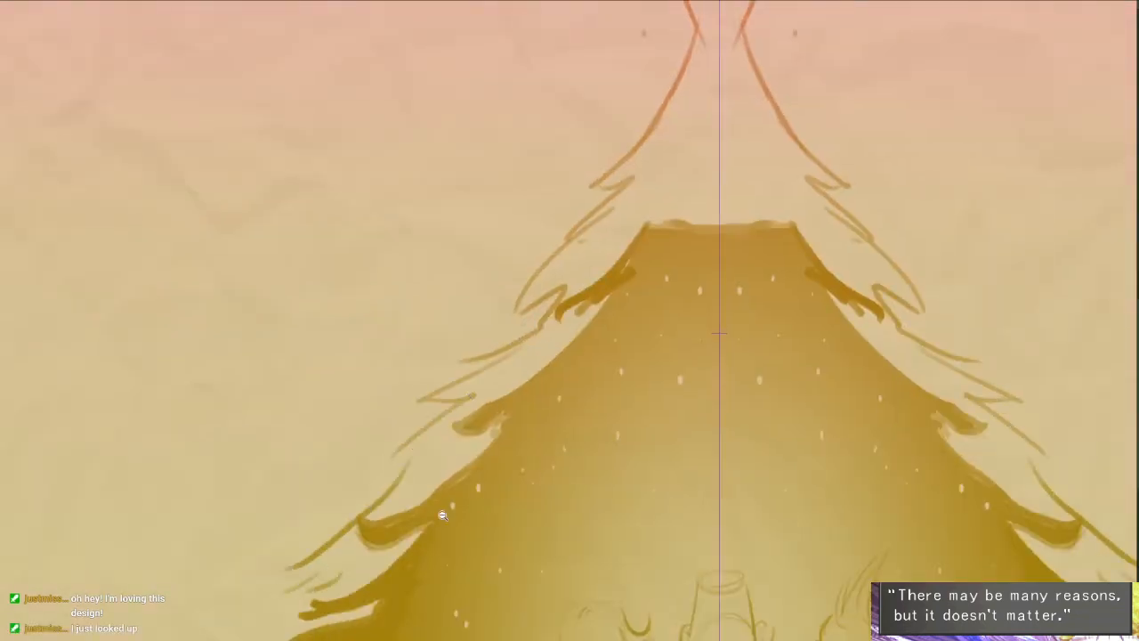
left_click_drag(442, 515, 365, 520)
left_click_drag(365, 521, 353, 478)
scroll(589, 279, "up", 2)
left_click_drag(590, 279, 589, 301)
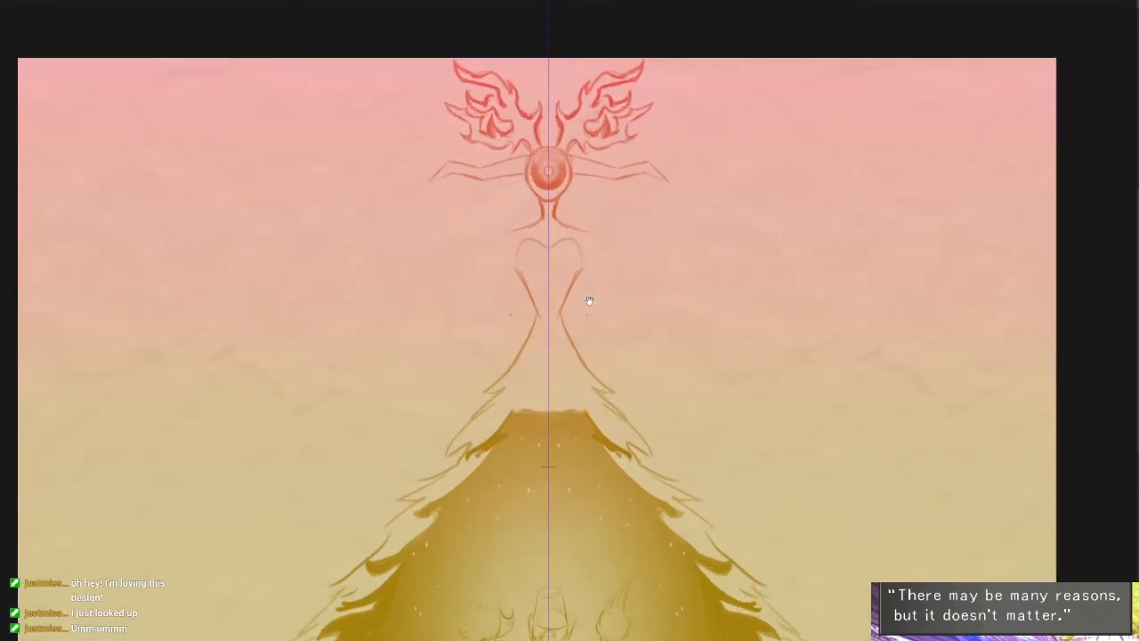
scroll(602, 315, "up", 1)
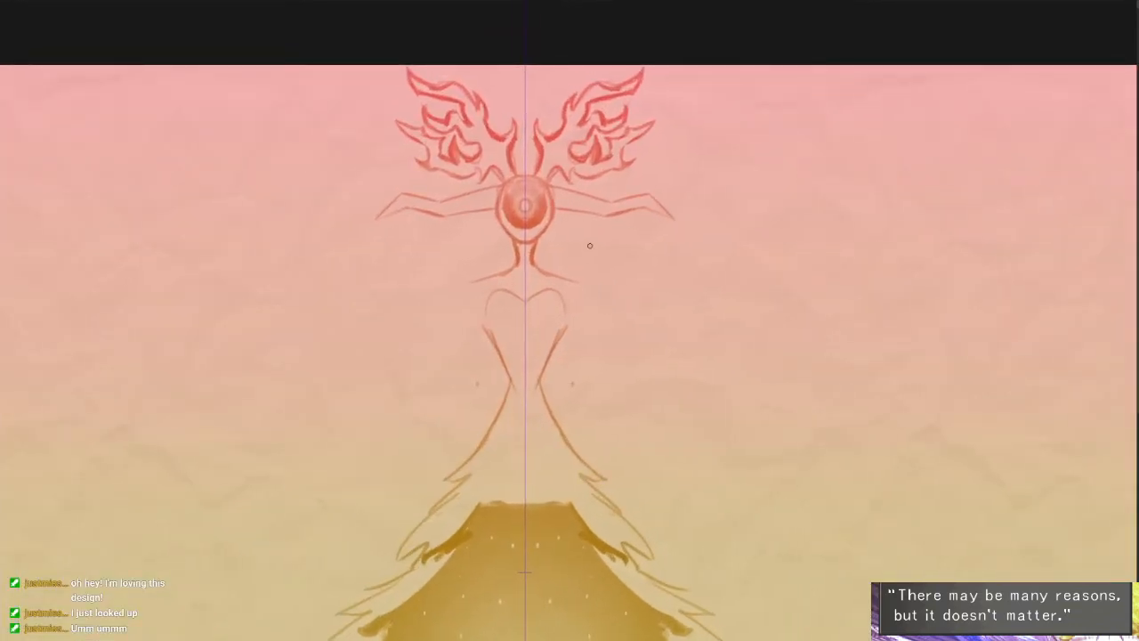
- Reinforce the upper ends of the torso's tapering side lines with short overlapping strokes
scroll(732, 363, "down", 2)
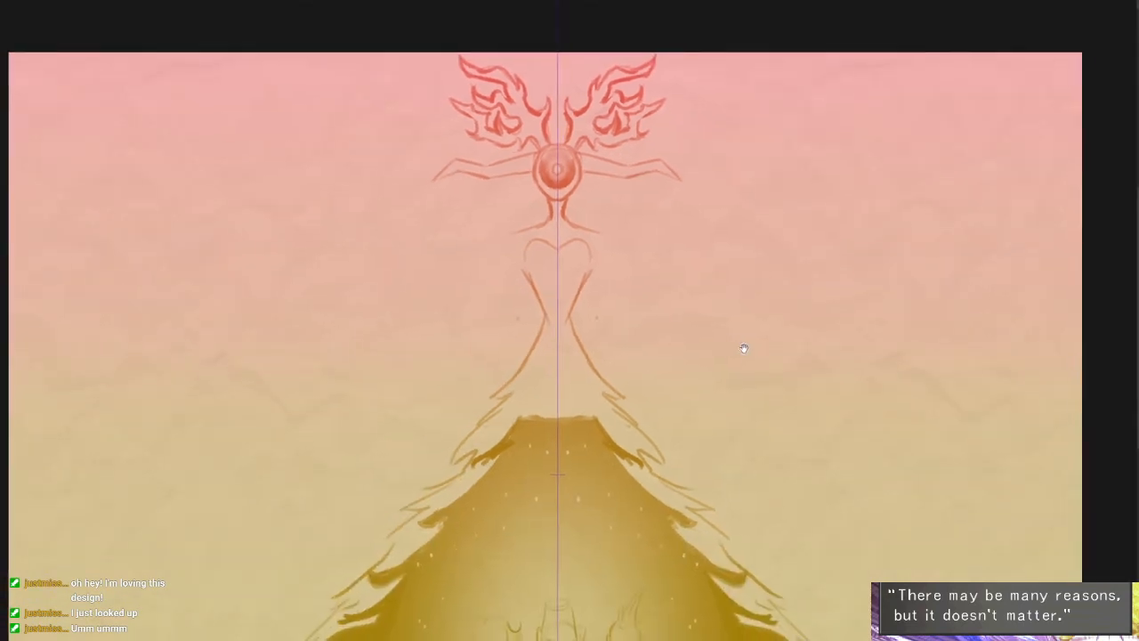
scroll(679, 377, "up", 2)
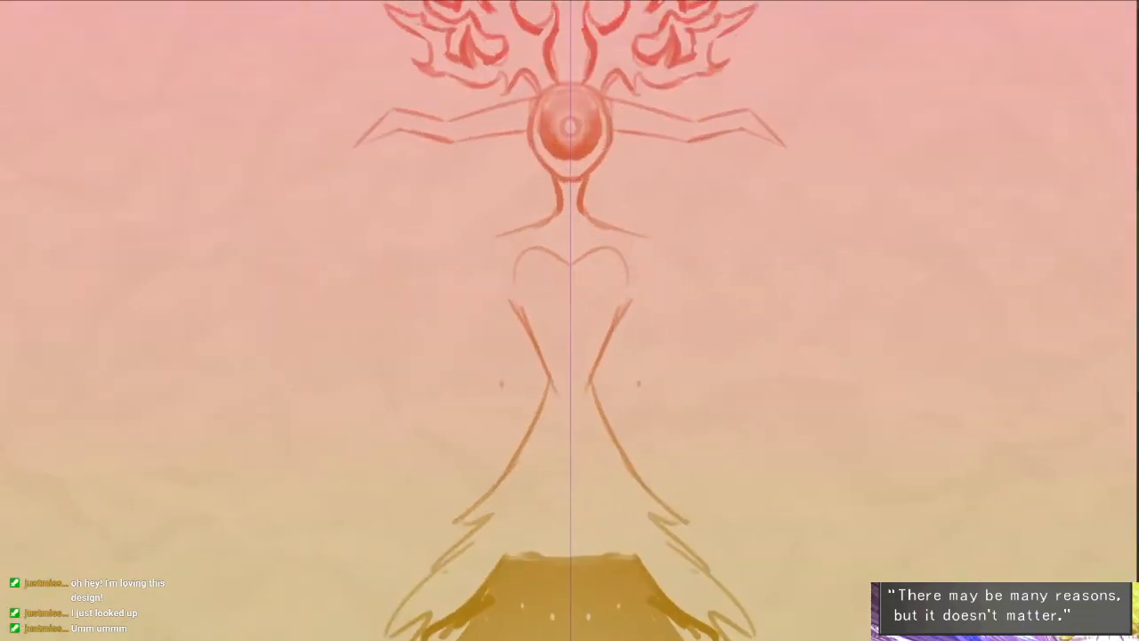
left_click_drag(618, 292, 607, 348)
left_click_drag(616, 298, 598, 414)
left_click_drag(639, 387, 635, 402)
key("ctrl+z")
key("ctrl+z")
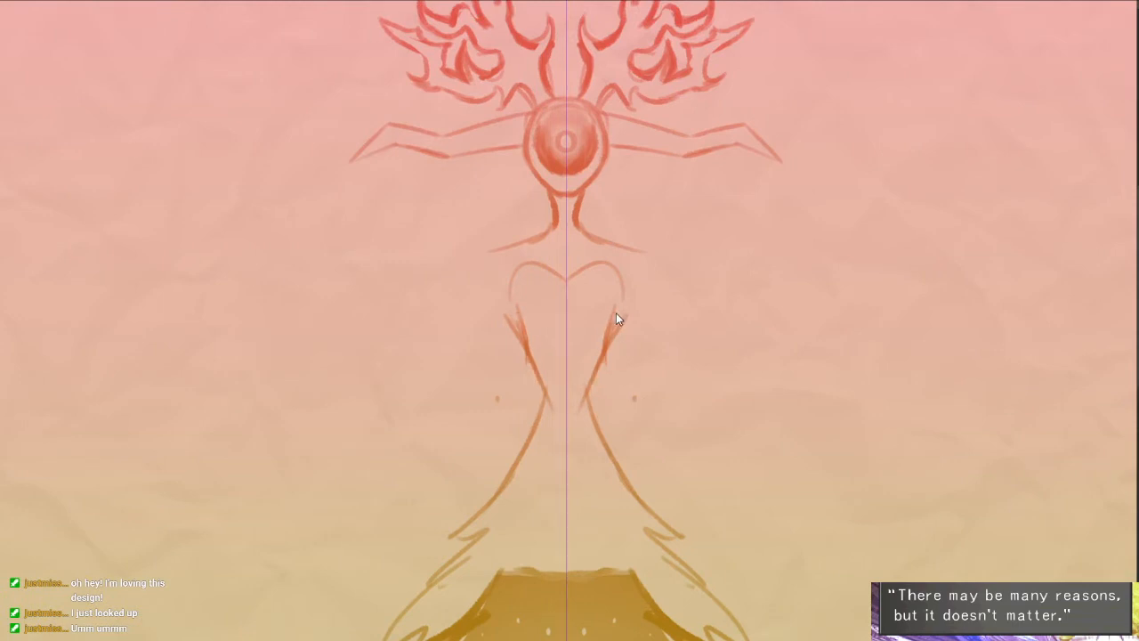
left_click_drag(567, 309, 589, 272)
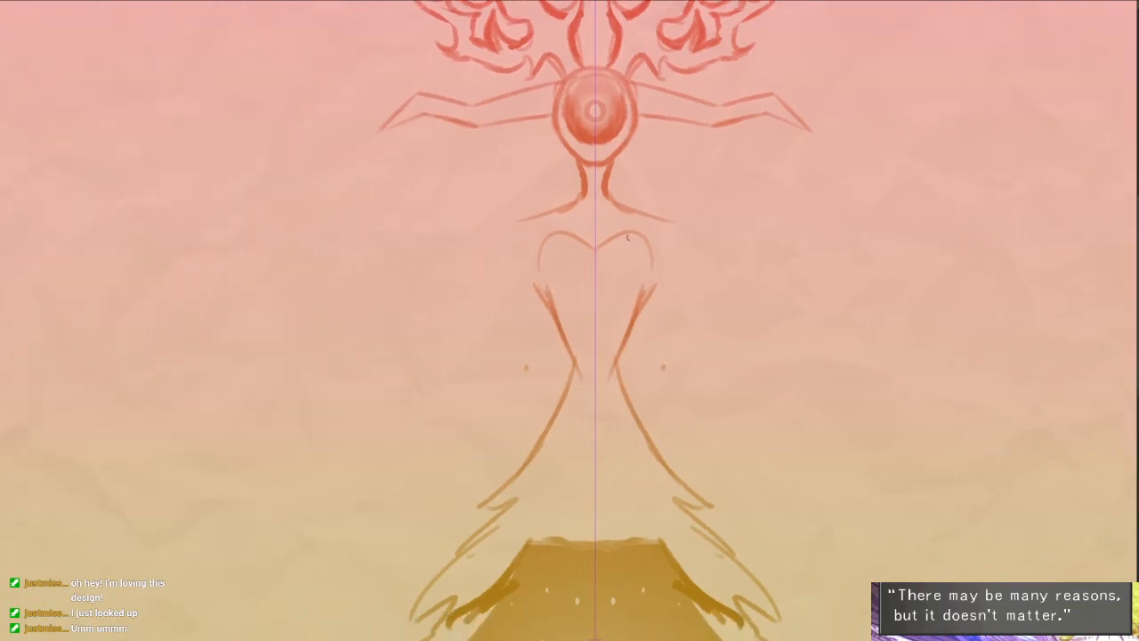
- Fill both chest arches with mirrored swirling curls and add small forked strokes above them beside the centre line
scroll(635, 272, "up", 2)
left_click_drag(609, 327, 654, 238)
mouse_move(616, 280)
left_mouse_down()
mouse_move(667, 272)
mouse_move(610, 229)
left_mouse_up()
key("ctrl+z")
mouse_move(607, 312)
left_mouse_down()
mouse_move(610, 217)
mouse_move(589, 196)
left_mouse_up()
mouse_move(649, 274)
left_mouse_down()
mouse_move(673, 242)
mouse_move(641, 287)
mouse_move(691, 273)
left_mouse_up()
key("ctrl+z")
key("ctrl+z")
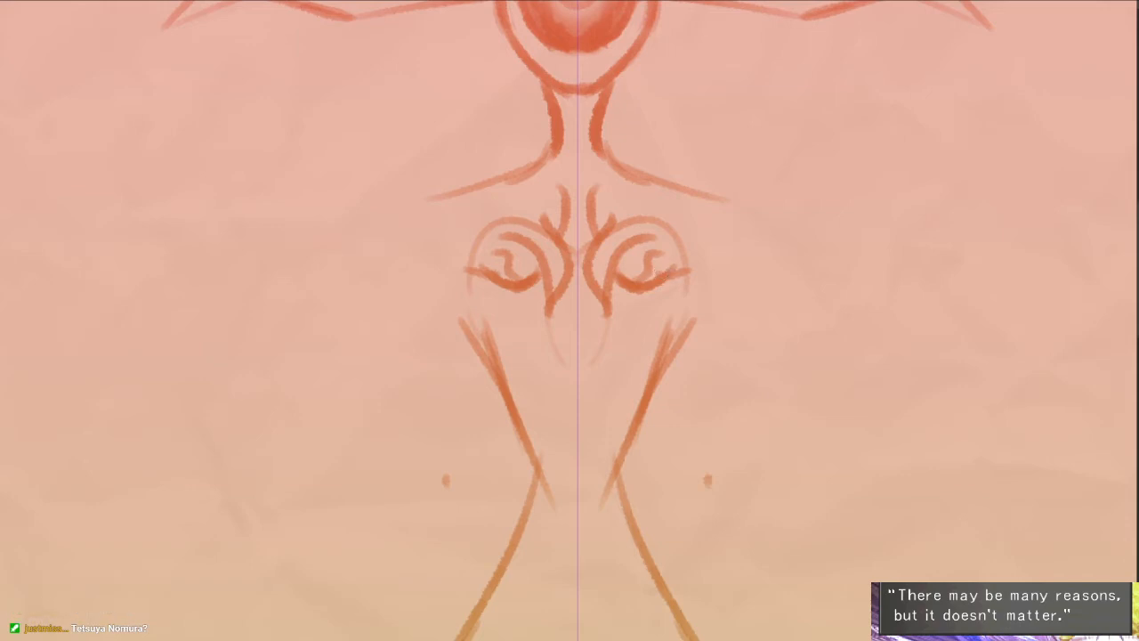
mouse_move(779, 6)
left_mouse_down()
mouse_move(738, 346)
mouse_move(705, 428)
left_mouse_up()
mouse_move(966, 154)
left_mouse_down()
mouse_move(904, 192)
mouse_move(914, 190)
left_mouse_up()
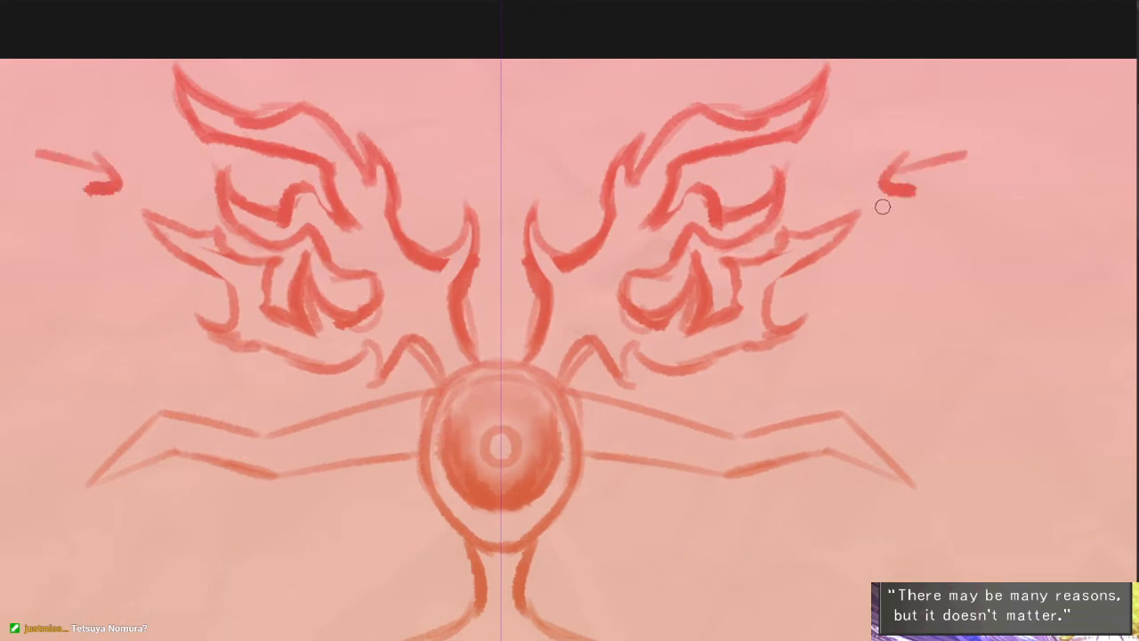
key("ctrl+z")
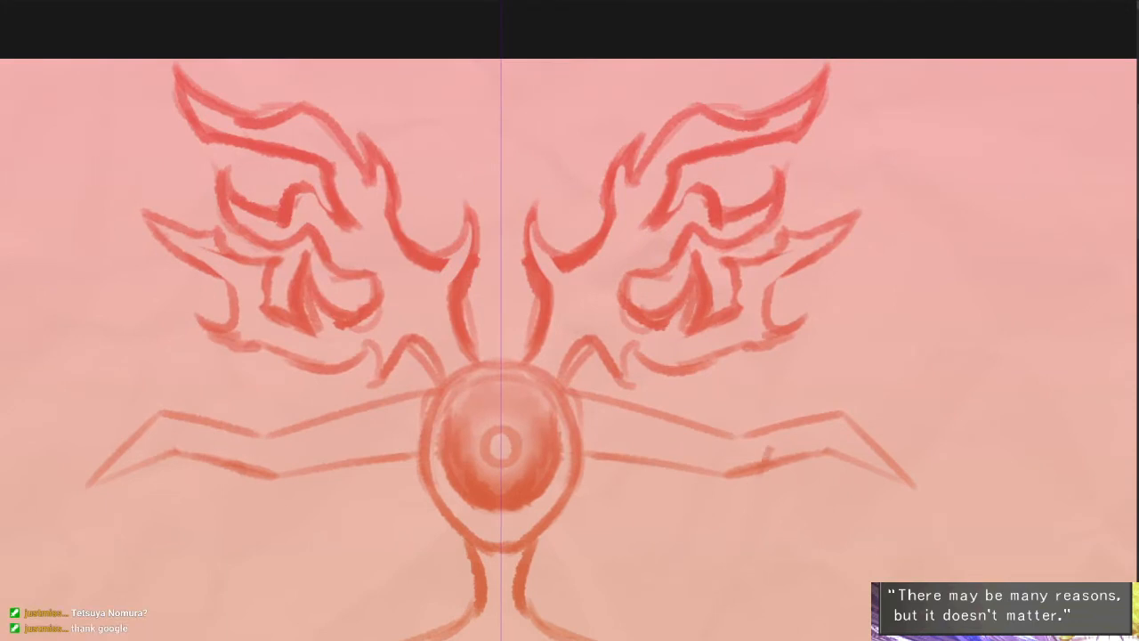
left_click_drag(829, 328, 763, 463)
mouse_move(833, 489)
left_mouse_down()
mouse_move(834, 394)
mouse_move(844, 448)
left_mouse_up()
key("ctrl+z")
- Touch up the outer lower corners of the flame crests where the hooked tips meet the bottom edge
mouse_move(782, 161)
left_mouse_down()
mouse_move(819, 148)
mouse_move(834, 121)
mouse_move(819, 134)
mouse_move(888, 121)
mouse_move(813, 204)
mouse_move(838, 219)
left_mouse_up()
key("e")
key("b")
mouse_move(838, 222)
left_mouse_down()
mouse_move(793, 238)
mouse_move(827, 233)
left_mouse_up()
key("e")
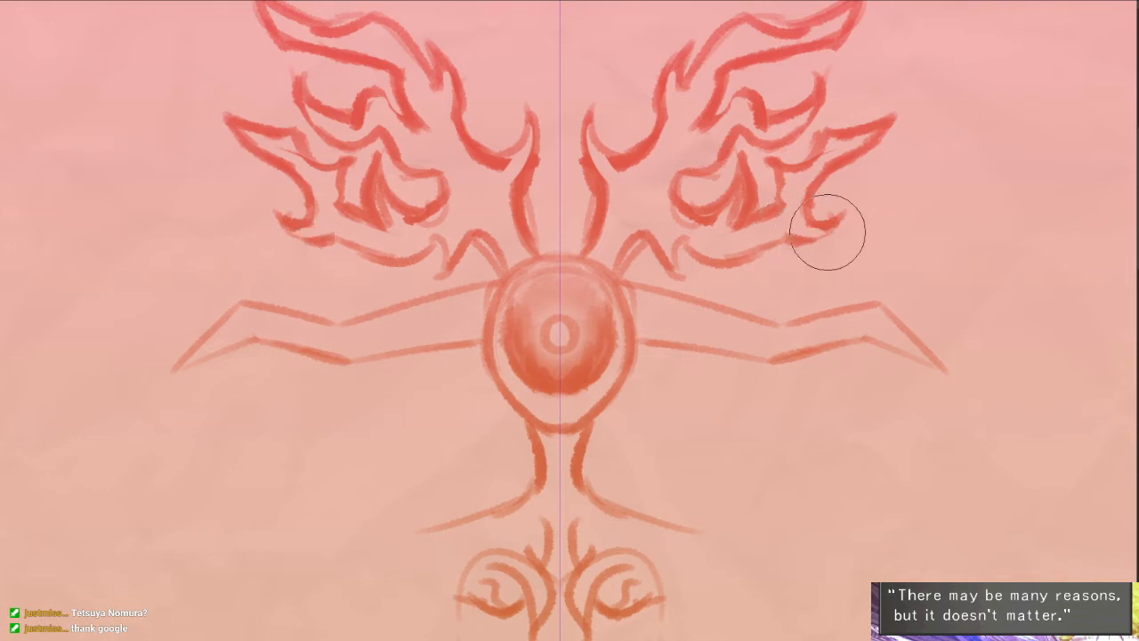
key("b")
- Draw curved bands across the head's jointed side limbs near the base and joint, and thicken the head's side contours
left_click_drag(772, 427, 791, 284)
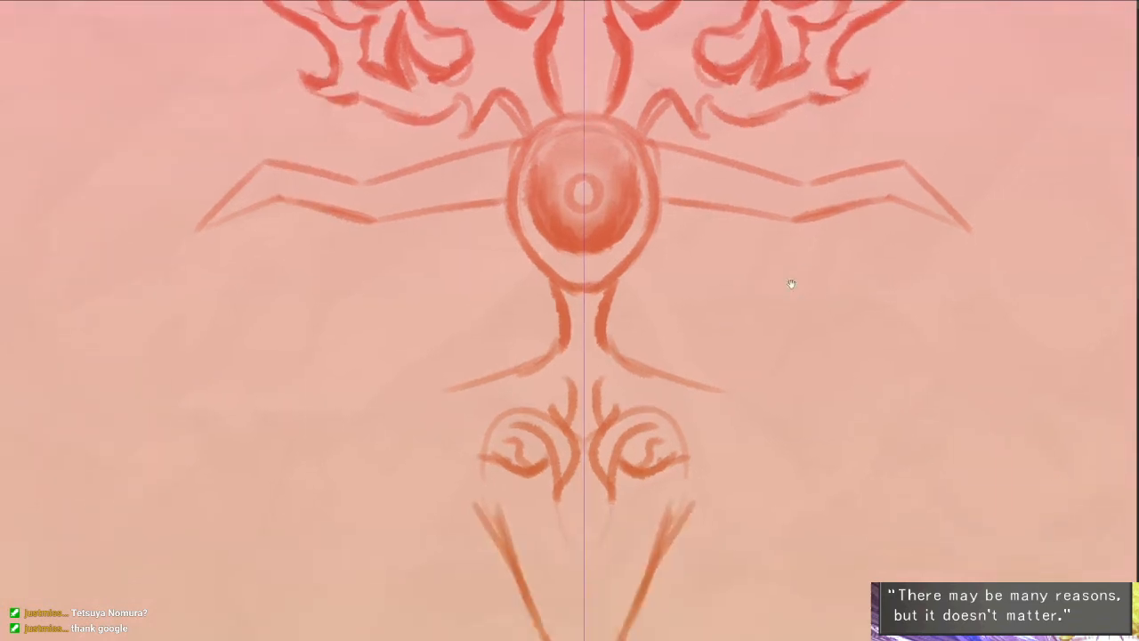
left_click_drag(742, 339, 711, 145)
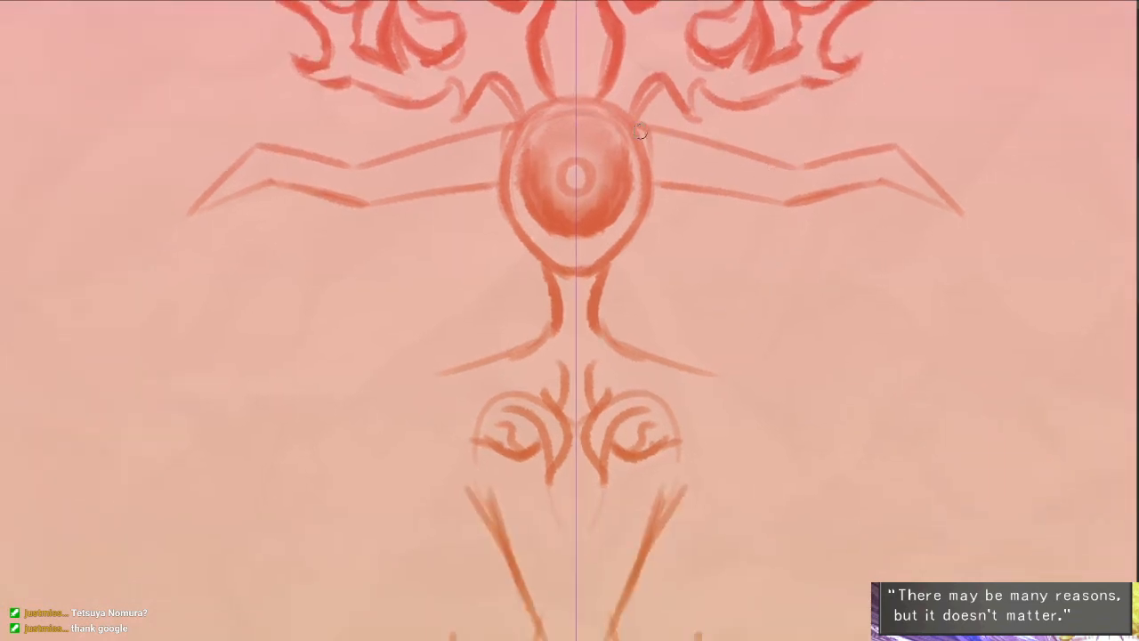
left_click_drag(639, 131, 650, 189)
mouse_move(674, 128)
left_mouse_down()
mouse_move(698, 182)
mouse_move(683, 189)
left_mouse_up()
left_click_drag(777, 176, 792, 200)
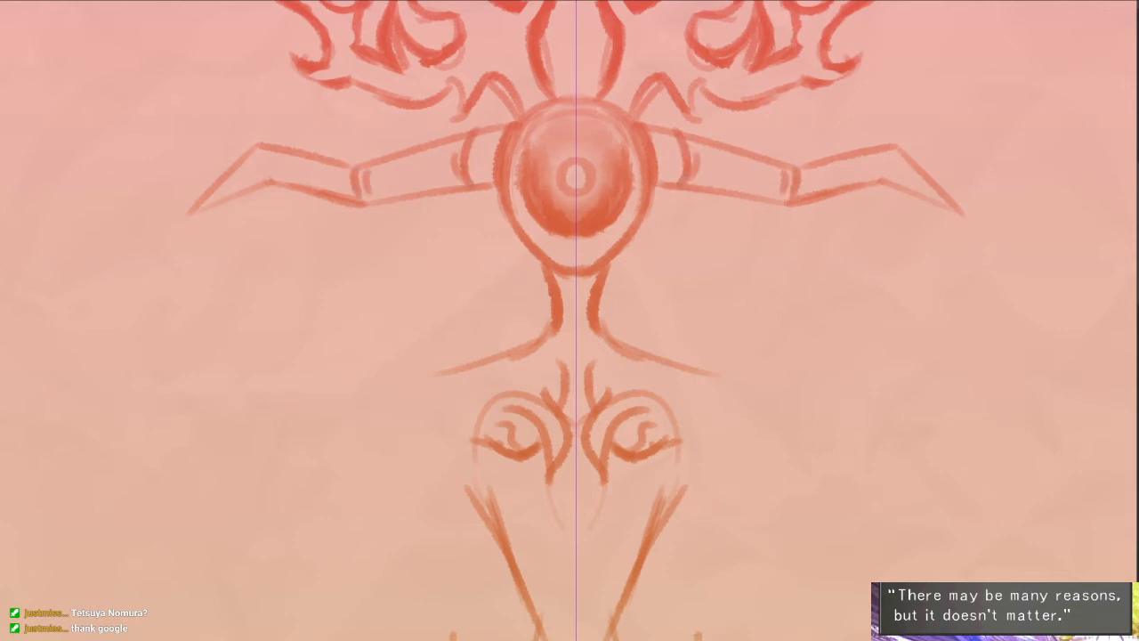
left_click_drag(810, 265, 794, 215)
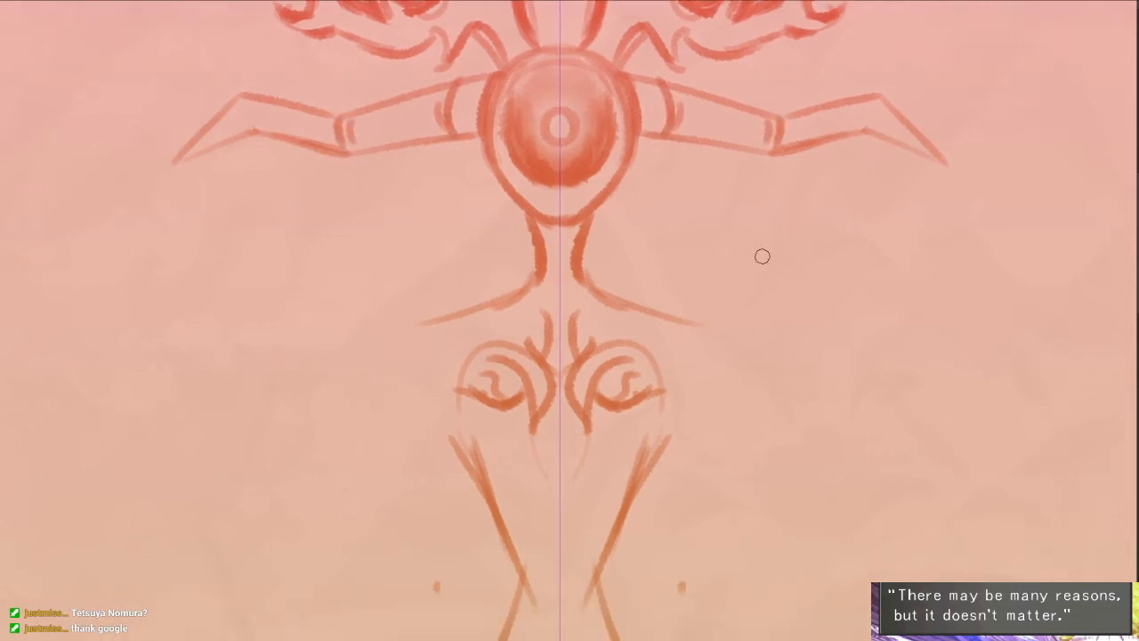
- Rework the head's lower contour into a more angular jaw tapering to the chin
mouse_move(492, 147)
left_mouse_down()
mouse_move(495, 185)
mouse_move(537, 219)
mouse_move(492, 161)
mouse_move(517, 198)
left_mouse_up()
key("ctrl+z")
key("ctrl+z")
left_click_drag(599, 374, 579, 321)
scroll(612, 337, "down", 1)
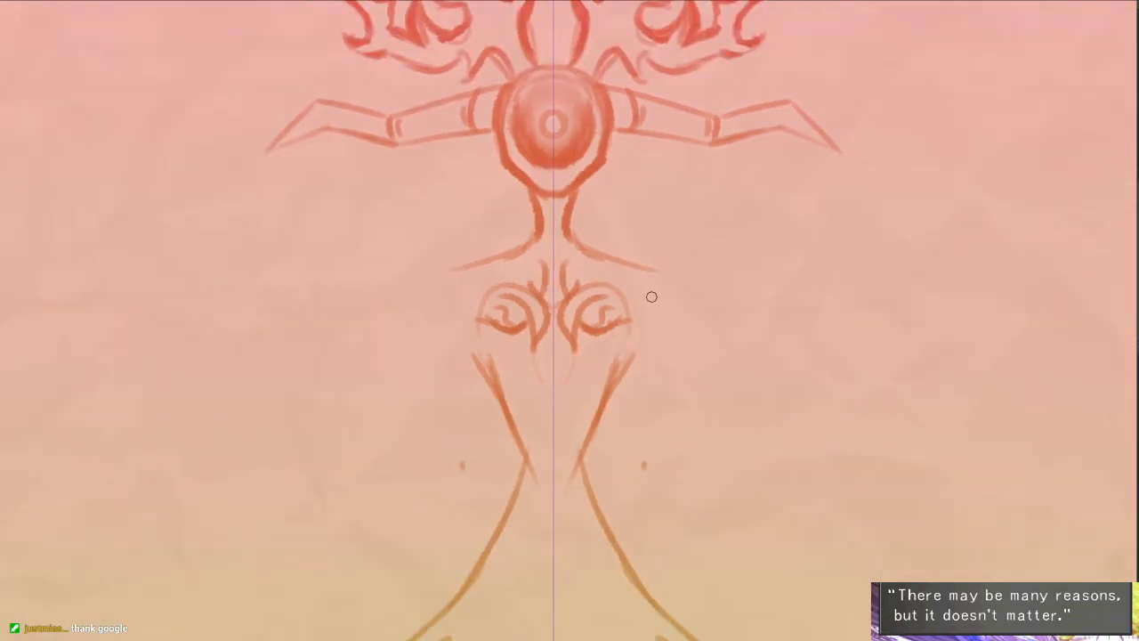
- Draw wavy lines from the chest swirls down the abdomen, with small curled branches reaching toward the torso's sides
left_click_drag(651, 296, 646, 133)
left_click_drag(569, 171, 553, 327)
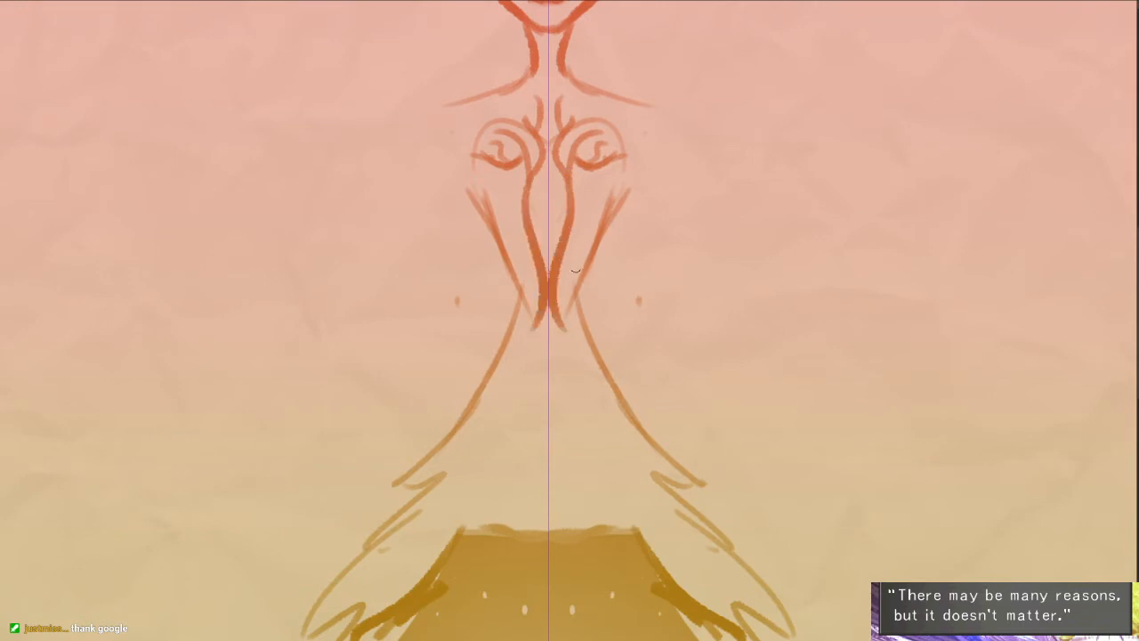
key("ctrl+z")
mouse_move(566, 175)
left_mouse_down()
mouse_move(560, 210)
mouse_move(579, 259)
left_mouse_up()
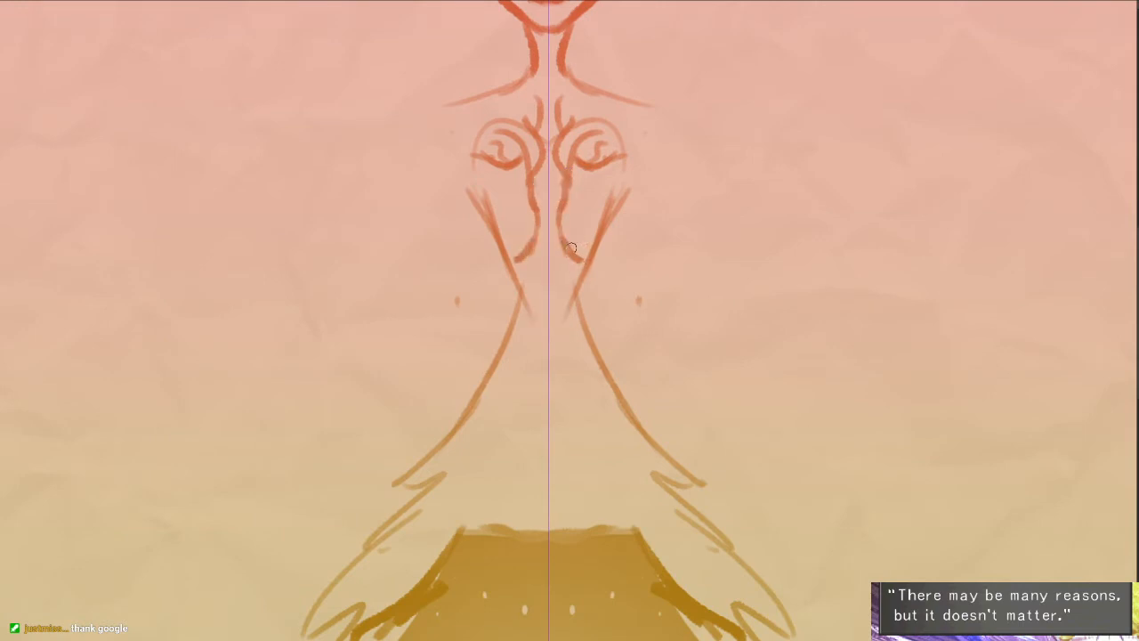
left_click_drag(566, 215, 610, 204)
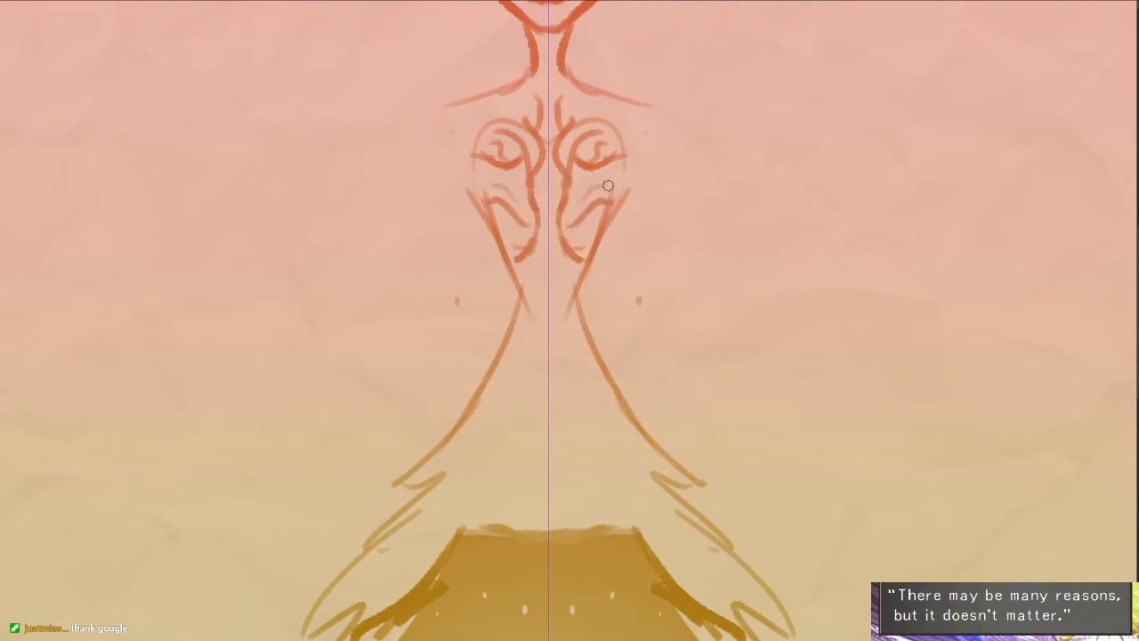
- Add a small dark diamond on the torso's centre line and branching curves flaring from the midriff into the skirt
left_click_drag(622, 244, 630, 190)
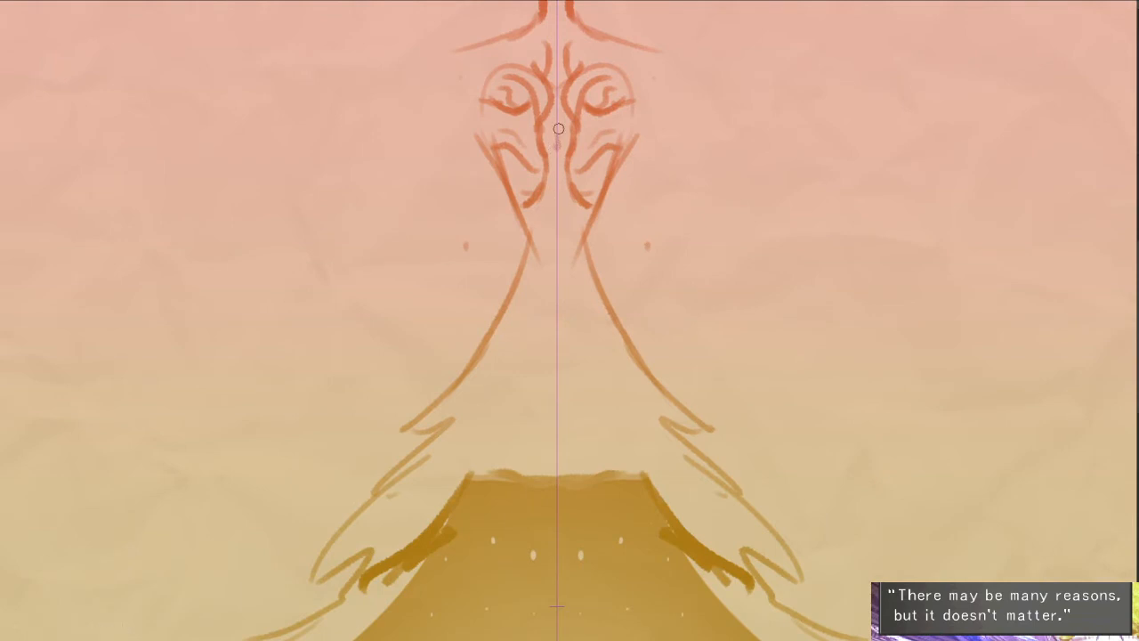
mouse_move(563, 189)
left_mouse_down()
mouse_move(575, 286)
mouse_move(620, 390)
left_mouse_up()
key("ctrl+z")
left_click_drag(579, 262, 620, 392)
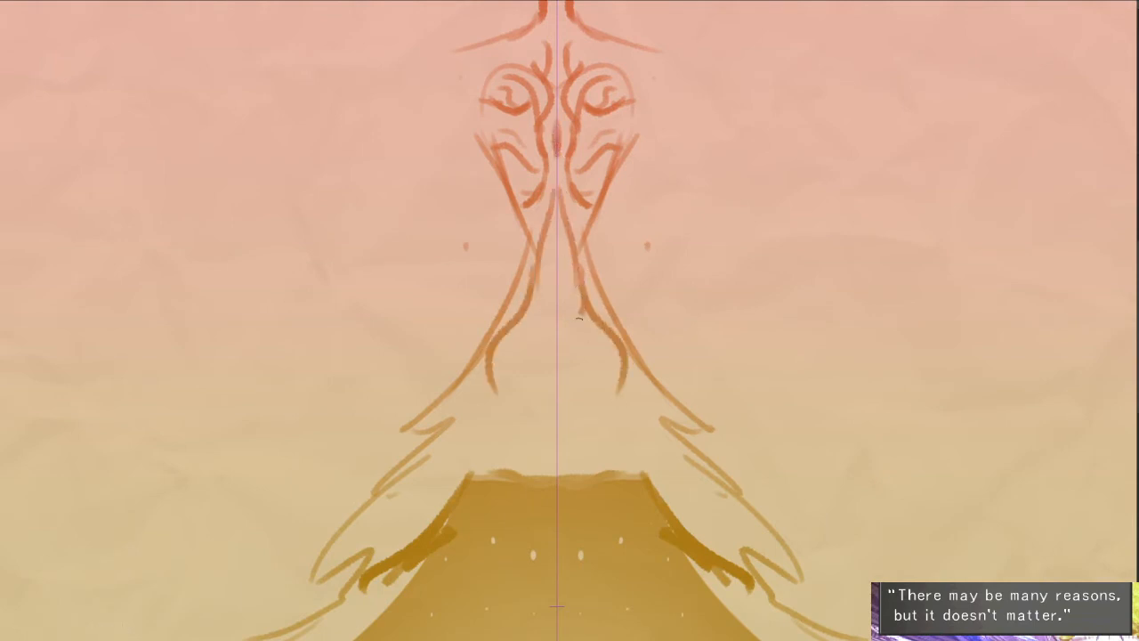
mouse_move(578, 318)
left_mouse_down()
mouse_move(574, 361)
mouse_move(603, 414)
mouse_move(635, 451)
mouse_move(662, 438)
left_mouse_up()
key("ctrl+z")
- Fill the upper skirt with mirrored root-like strands that fork and curl toward the dark silhouette's top
key("ctrl+z")
mouse_move(614, 398)
left_mouse_down()
mouse_move(661, 404)
mouse_move(652, 416)
left_mouse_up()
left_click_drag(563, 378, 581, 441)
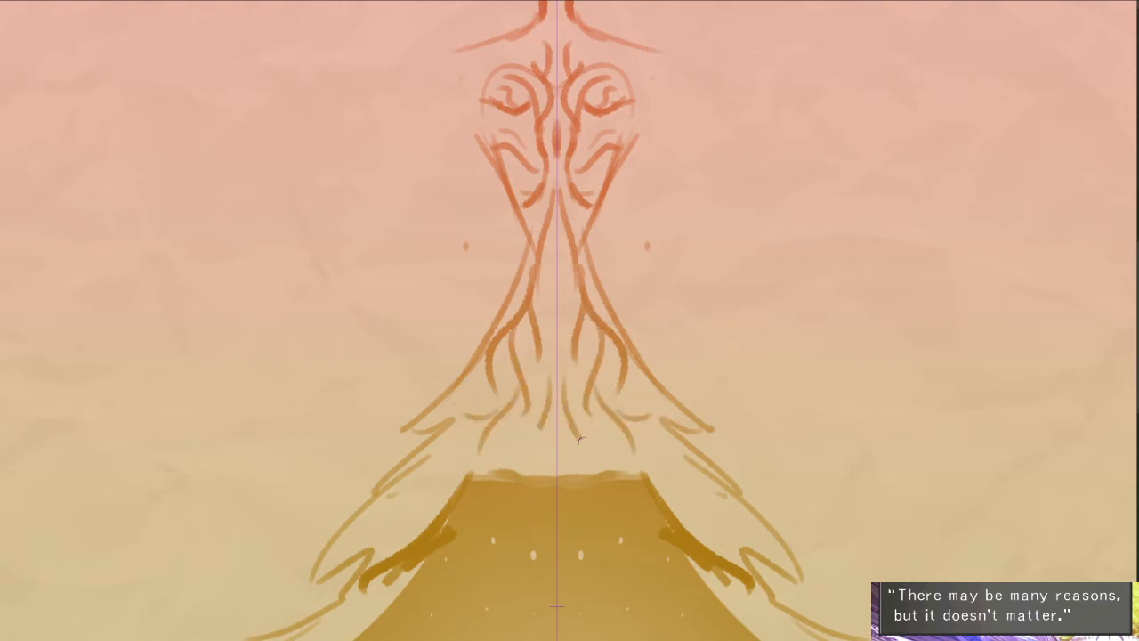
- Draw a teardrop shape around a small dark core on the centre line just below the waist
key("ctrl+z")
left_click_drag(569, 384, 586, 466)
left_click_drag(564, 273, 563, 326)
key("ctrl+z")
key("ctrl+z")
mouse_move(567, 253)
left_mouse_down()
mouse_move(570, 306)
mouse_move(558, 305)
left_mouse_up()
- Draw rounded shoulder caps and the upper edges of both upper arms sloping outward and down
left_click_drag(654, 284, 654, 488)
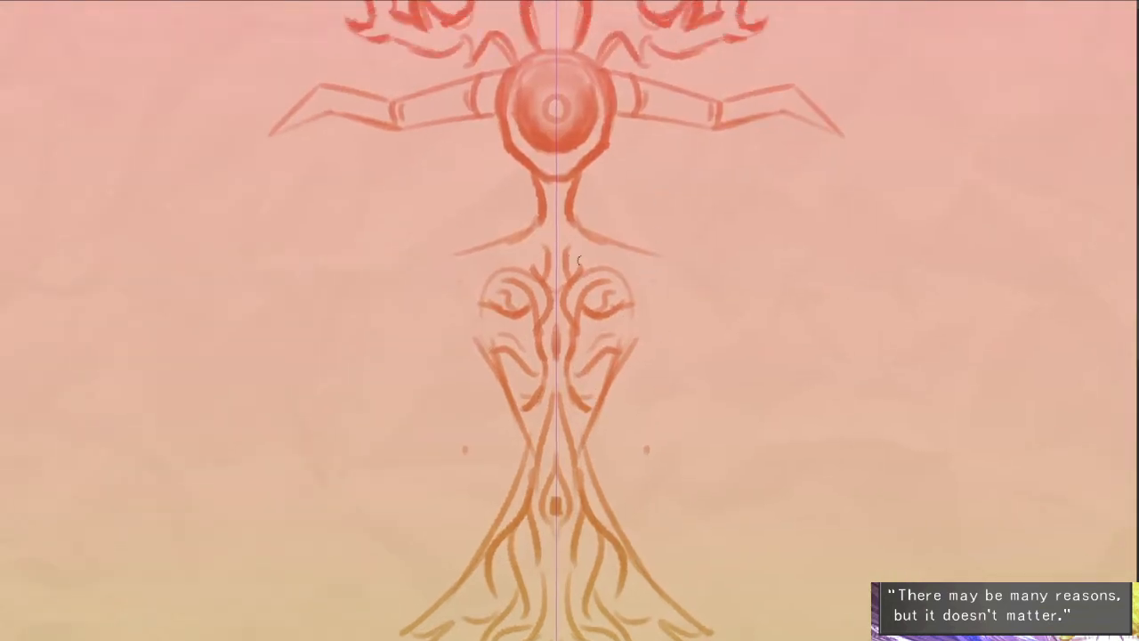
left_click_drag(604, 227, 801, 361)
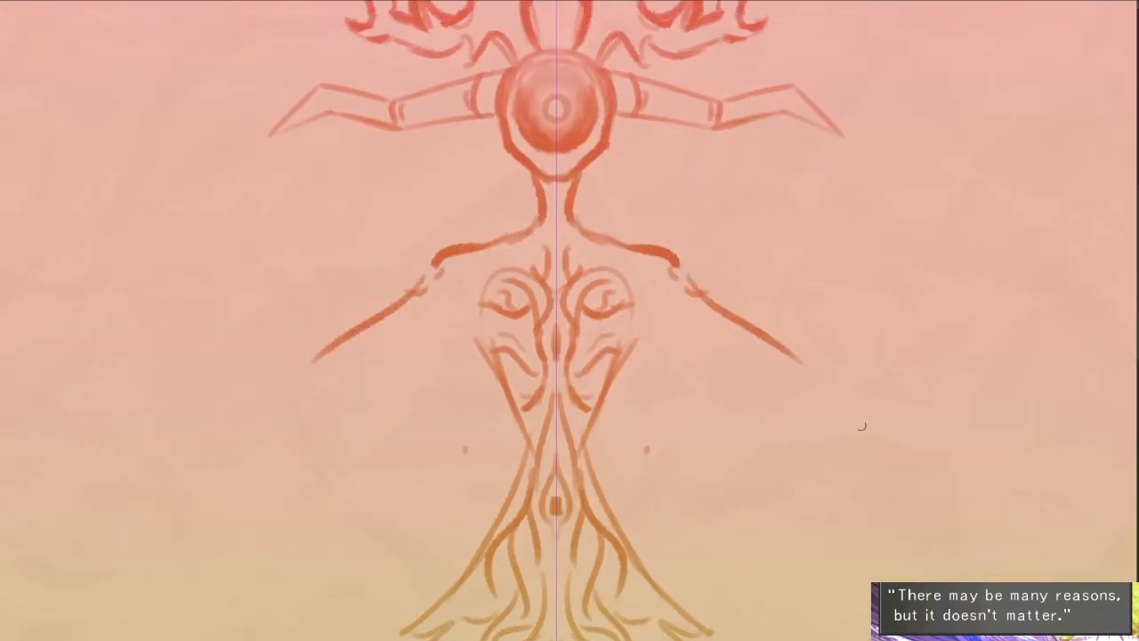
key("ctrl+z")
left_click_drag(681, 279, 752, 340)
- Sketch side lines from the shoulders toward the waist and a parallel drape curve crossing each upper arm
mouse_move(627, 368)
left_mouse_down()
mouse_move(681, 275)
mouse_move(622, 386)
left_mouse_up()
left_click_drag(703, 310, 627, 384)
key("ctrl+z")
key("ctrl+z")
left_click_drag(706, 305, 633, 378)
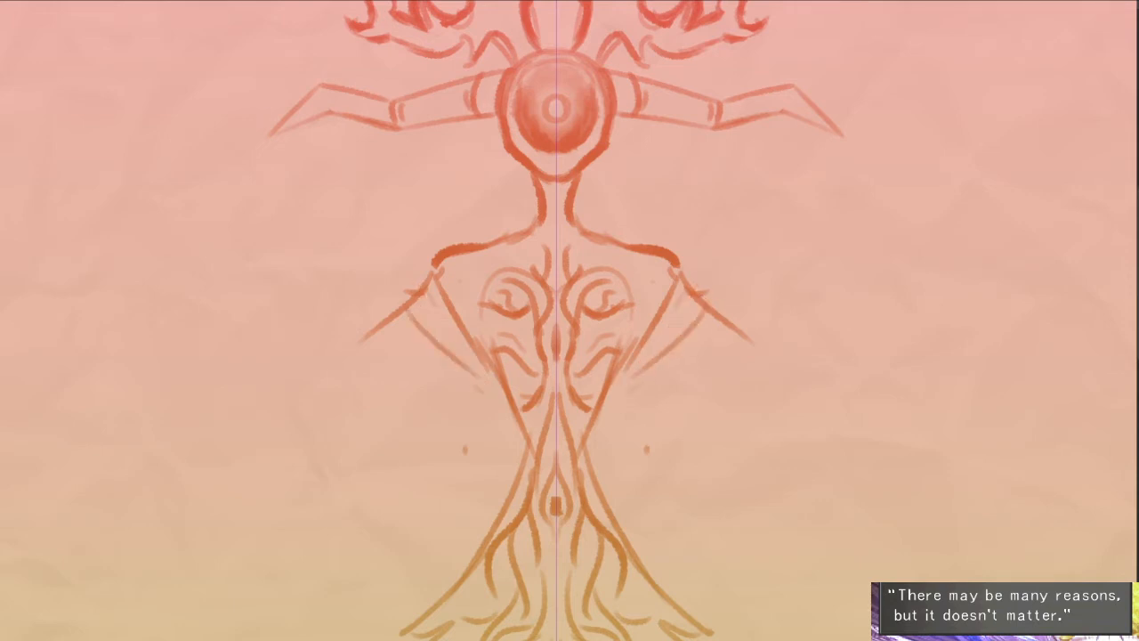
- Draw the lower edges of both upper arms, extend the upper edges, and mark the elbows with circles
mouse_move(650, 327)
left_mouse_down()
mouse_move(773, 403)
mouse_move(775, 392)
left_mouse_up()
key("ctrl+z")
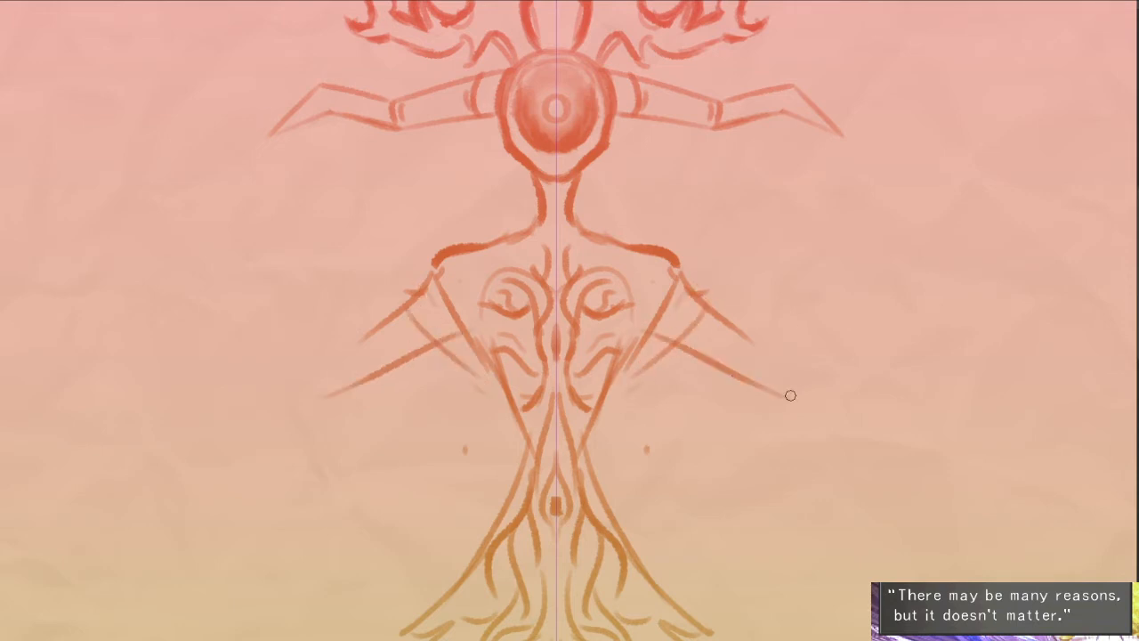
left_click_drag(735, 325, 790, 366)
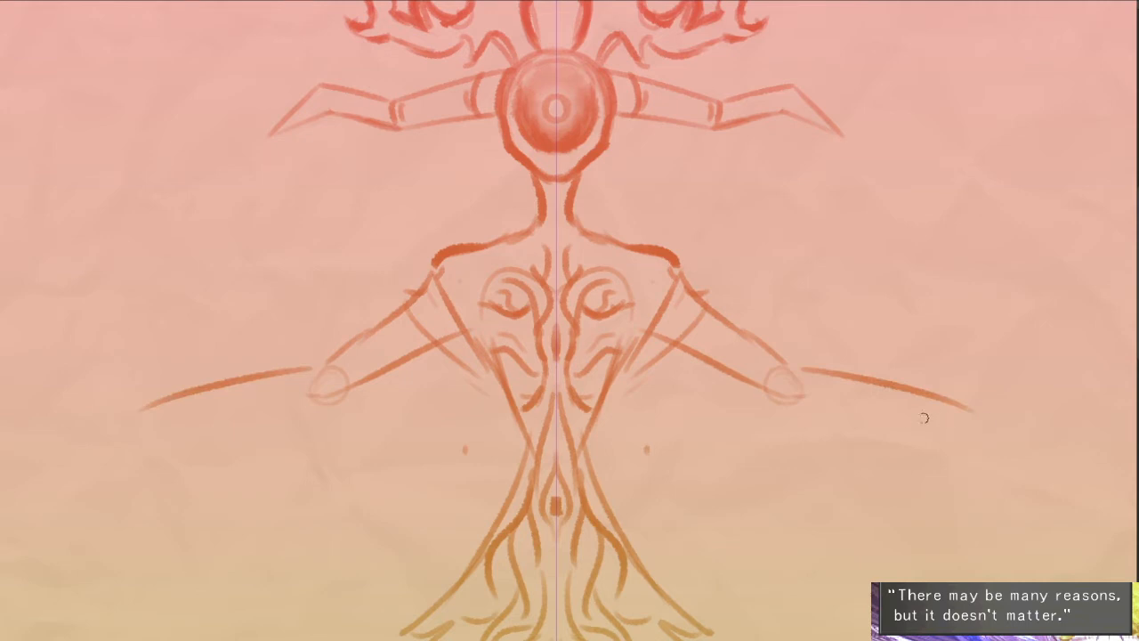
- Redraw the forearms as slender tapering shapes rising slightly outward from the elbows
left_click_drag(923, 418, 909, 395)
key("ctrl+z")
left_click_drag(788, 344, 960, 311)
left_click_drag(785, 368, 968, 318)
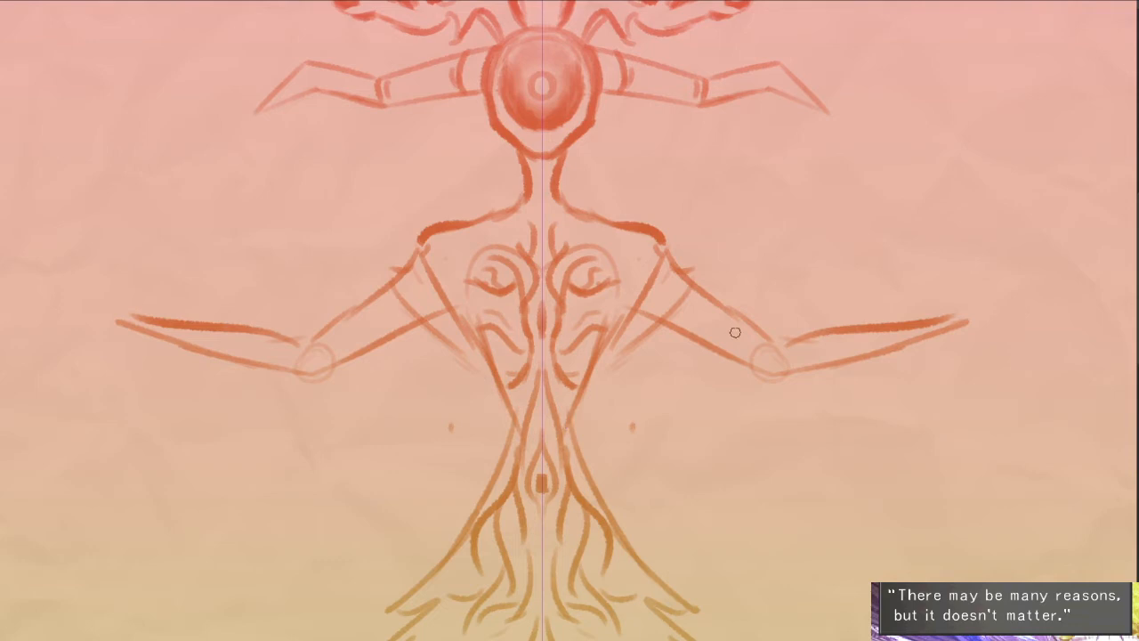
- Sketch open, upturned hands at the forearm ends, with raised thumbs and gently curled fingers
left_click_drag(1023, 235, 952, 261)
left_click_drag(892, 331, 951, 276)
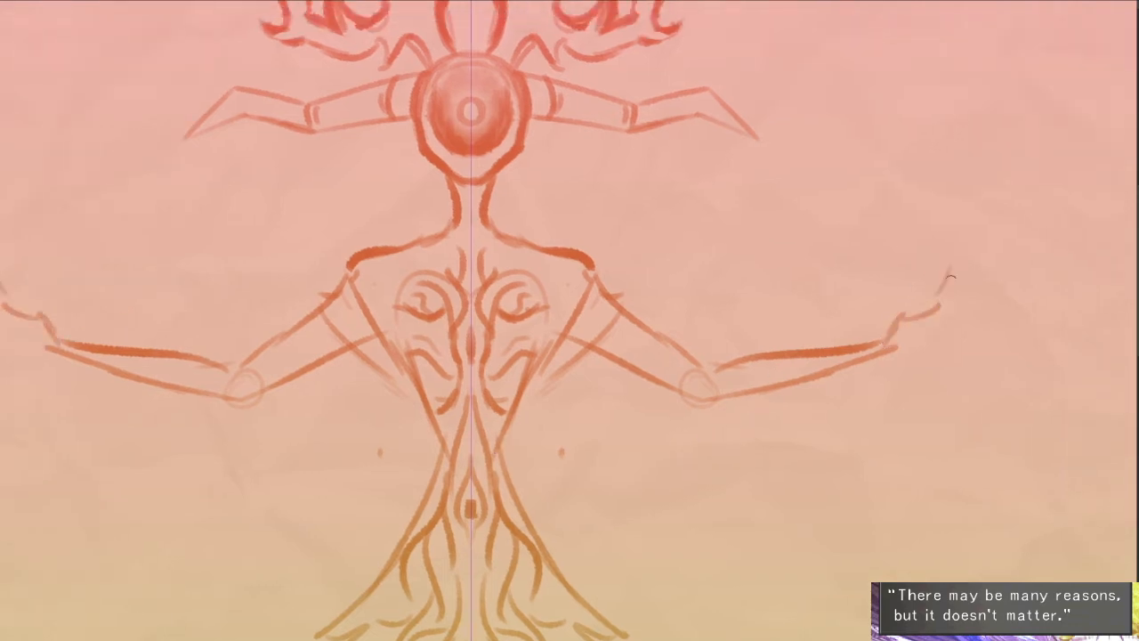
mouse_move(951, 367)
left_mouse_down()
mouse_move(884, 361)
mouse_move(915, 387)
left_mouse_up()
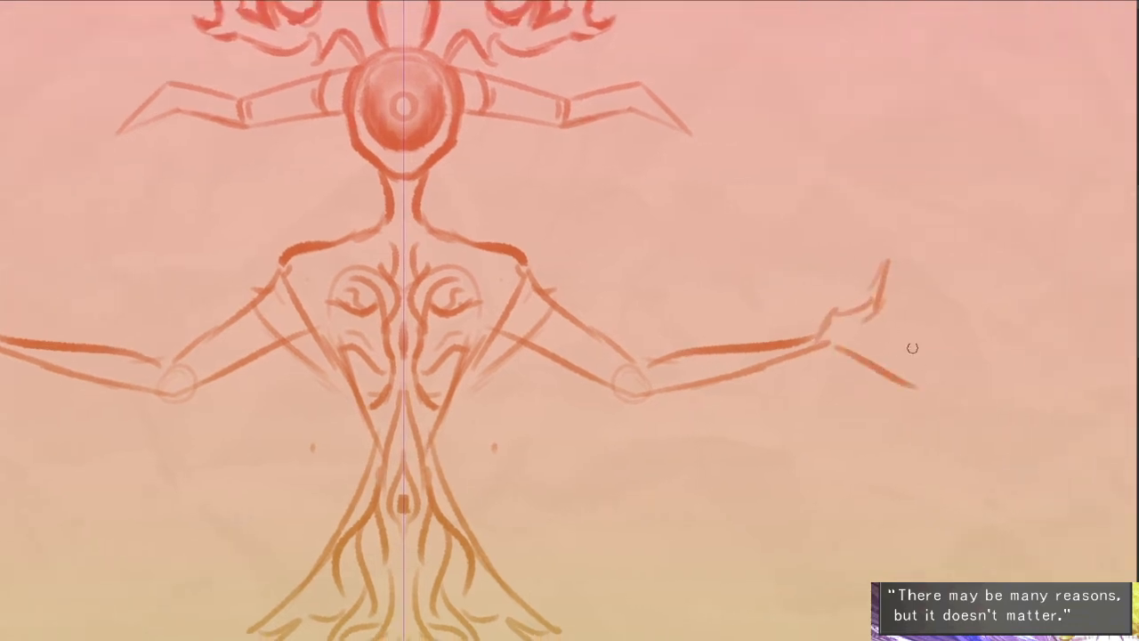
key("ctrl+z")
mouse_move(868, 329)
left_mouse_down()
mouse_move(957, 358)
mouse_move(980, 325)
mouse_move(963, 375)
left_mouse_up()
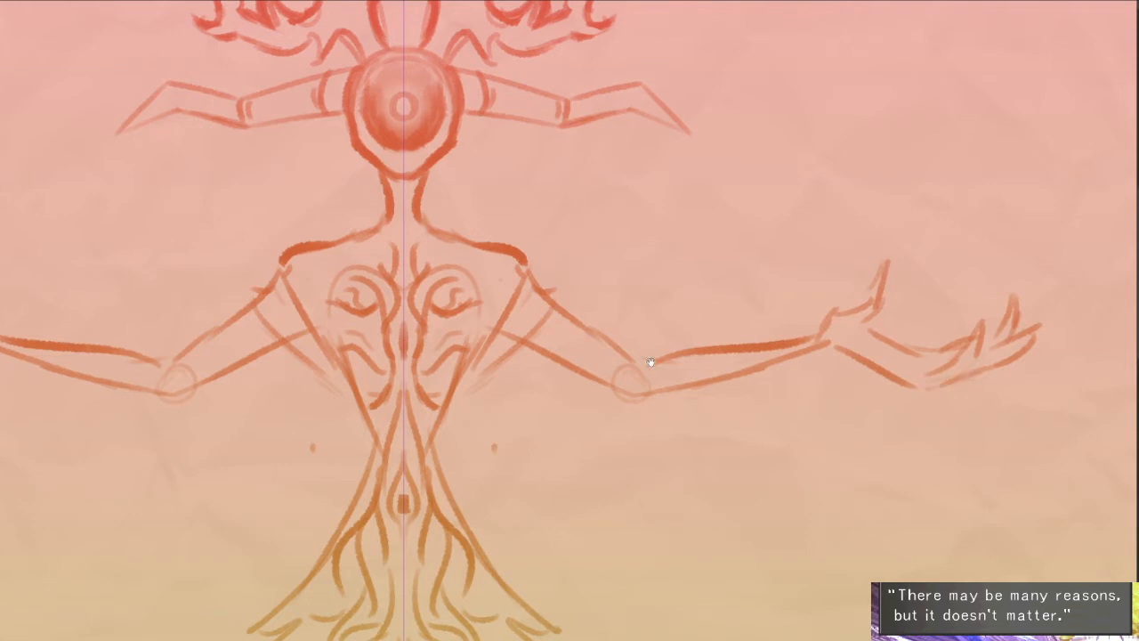
- Clean up the elbow construction circles and join the upper arm and forearm lines into smooth elbows
left_click_drag(650, 362, 780, 346)
key("ctrl+z")
mouse_move(710, 346)
left_mouse_down()
mouse_move(837, 324)
mouse_move(726, 346)
mouse_move(674, 375)
mouse_move(686, 345)
mouse_move(698, 360)
left_mouse_up()
key("ctrl+z")
key("ctrl+z")
key("e")
key("e")
left_click_drag(621, 353, 723, 361)
- Rework the shoulder joints and double the diagonal lines running from the shoulders toward the waist
mouse_move(673, 258)
left_mouse_down()
mouse_move(683, 286)
mouse_move(611, 383)
left_mouse_up()
left_click_drag(685, 310, 619, 380)
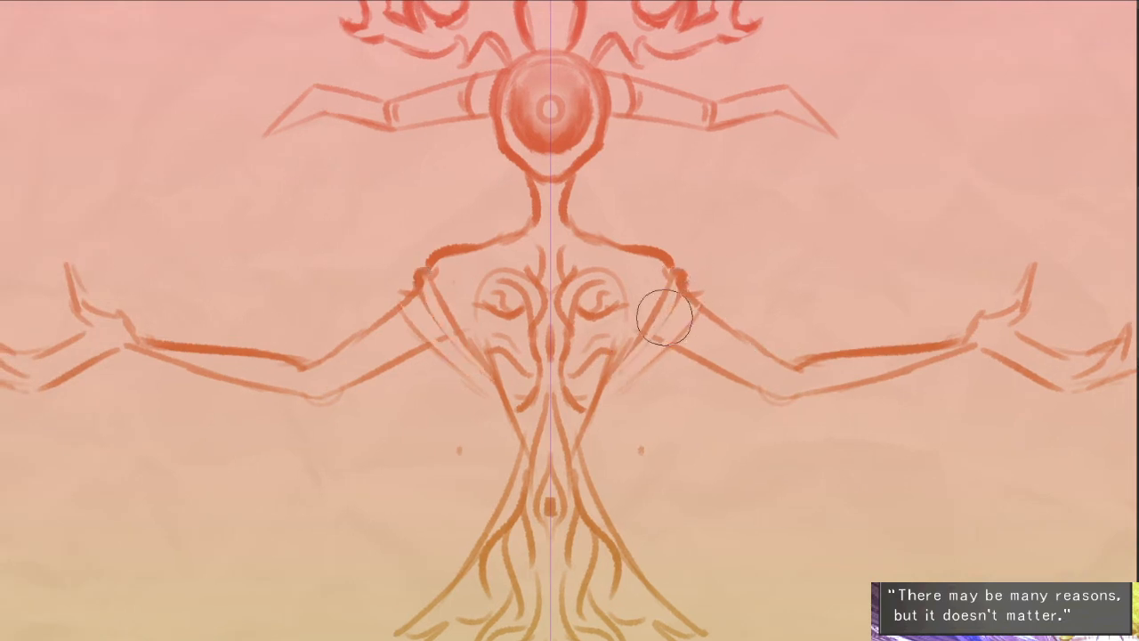
key("e")
mouse_move(658, 329)
left_mouse_down()
mouse_move(669, 285)
mouse_move(609, 382)
left_mouse_up()
left_click_drag(674, 281, 617, 353)
mouse_move(673, 301)
left_mouse_down()
mouse_move(626, 361)
mouse_move(665, 327)
left_mouse_up()
key("e")
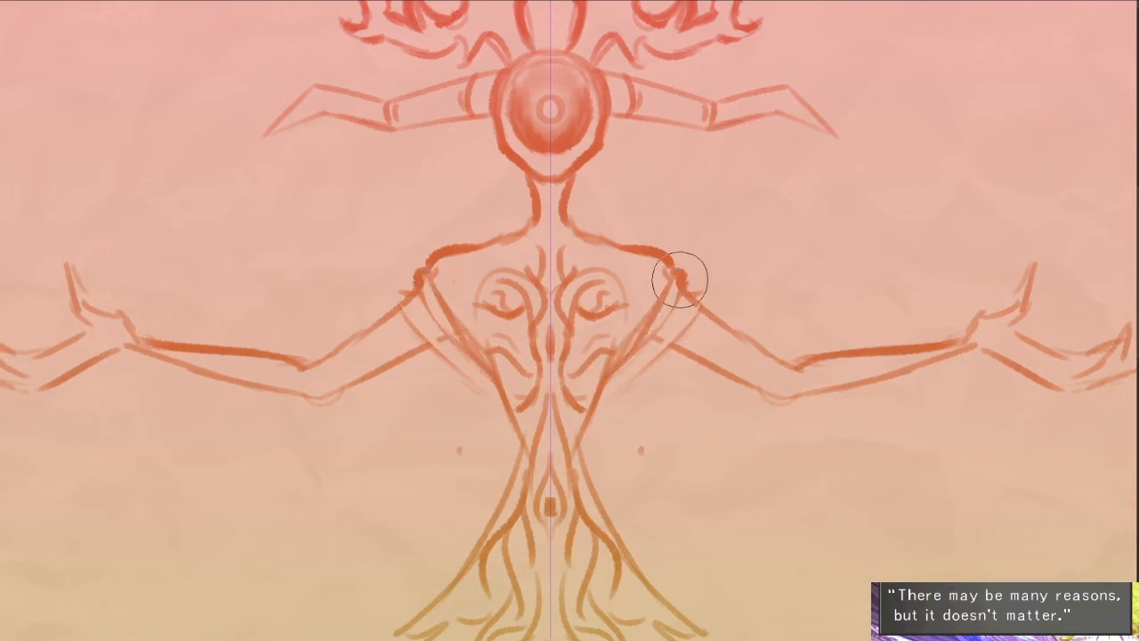
- Refine the diagonal shoulder drapes with lighter inner edges and parallel fold lines converging at the torso's sides
left_click_drag(679, 280, 608, 369)
key("e")
left_click_drag(695, 304, 626, 361)
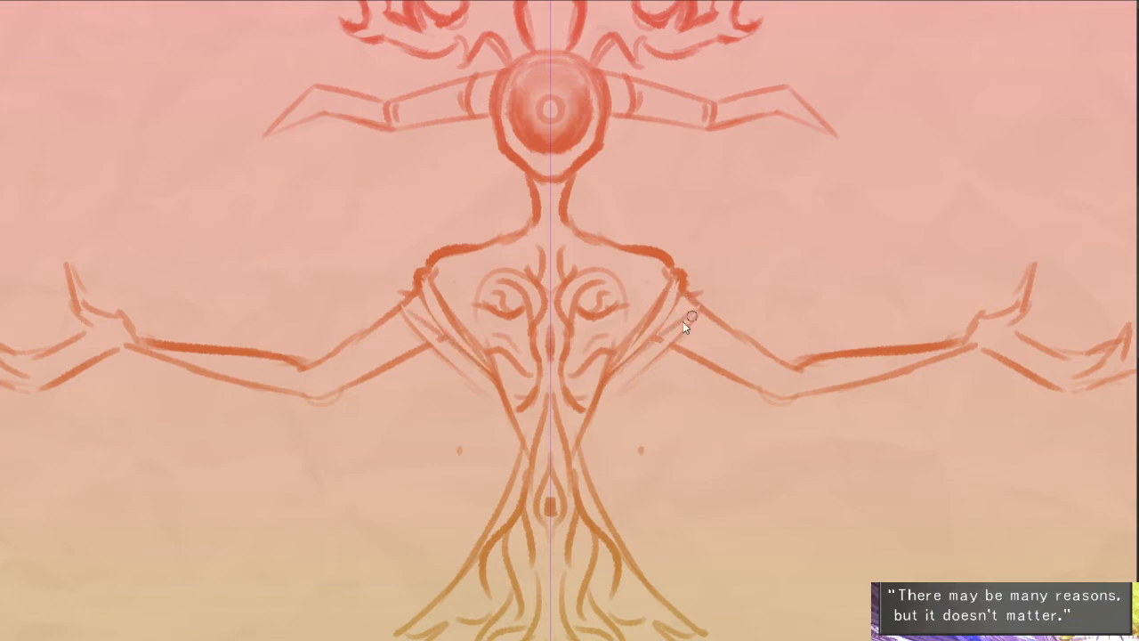
key("ctrl+z")
left_click_drag(691, 317, 608, 383)
left_click_drag(673, 347, 600, 402)
- Add short vertical strokes along the collarbones on both sides of the neck base
left_click_drag(684, 211, 702, 182)
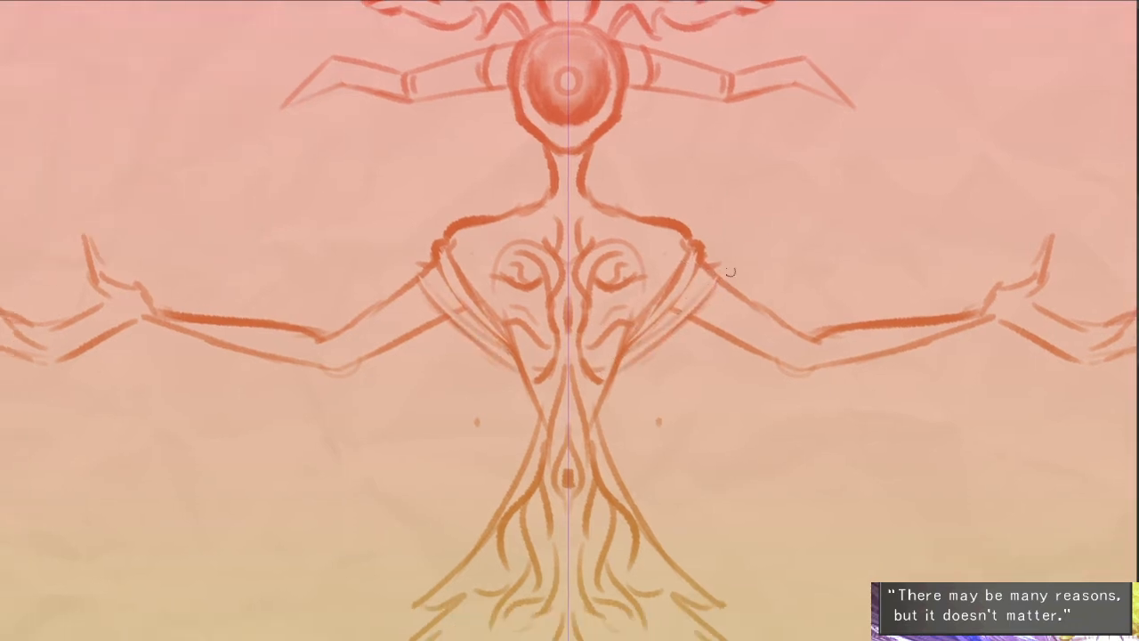
scroll(659, 172, "up", 2)
left_click_drag(601, 250, 608, 281)
key("ctrl+z")
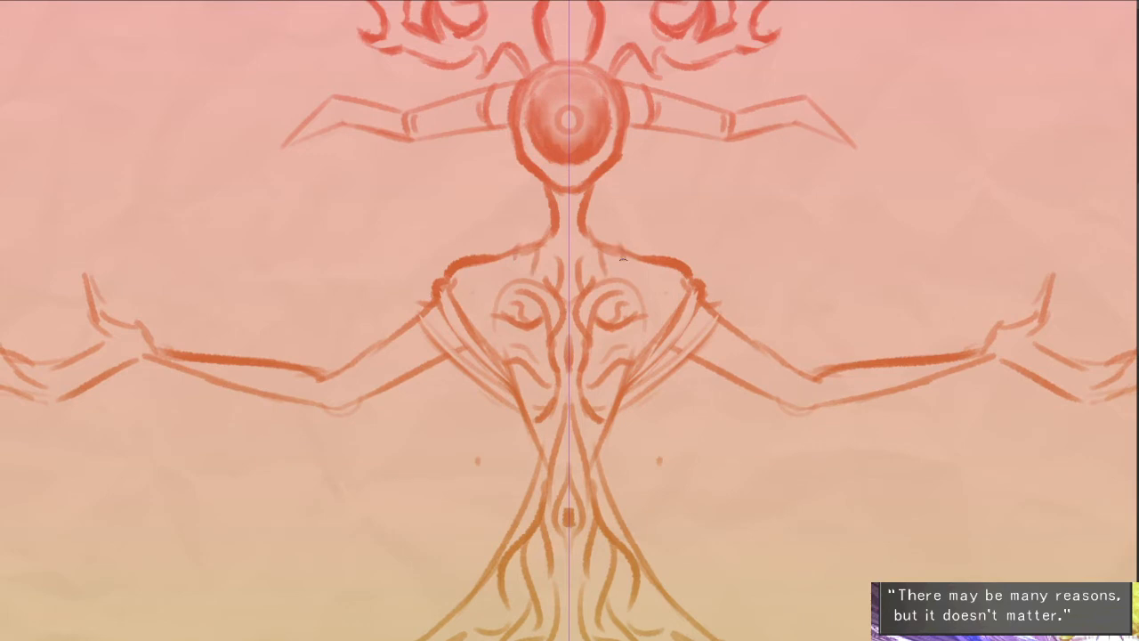
- Erase the neck's side lines and redraw them flowing smoothly into the shoulders
scroll(623, 258, "up", 4)
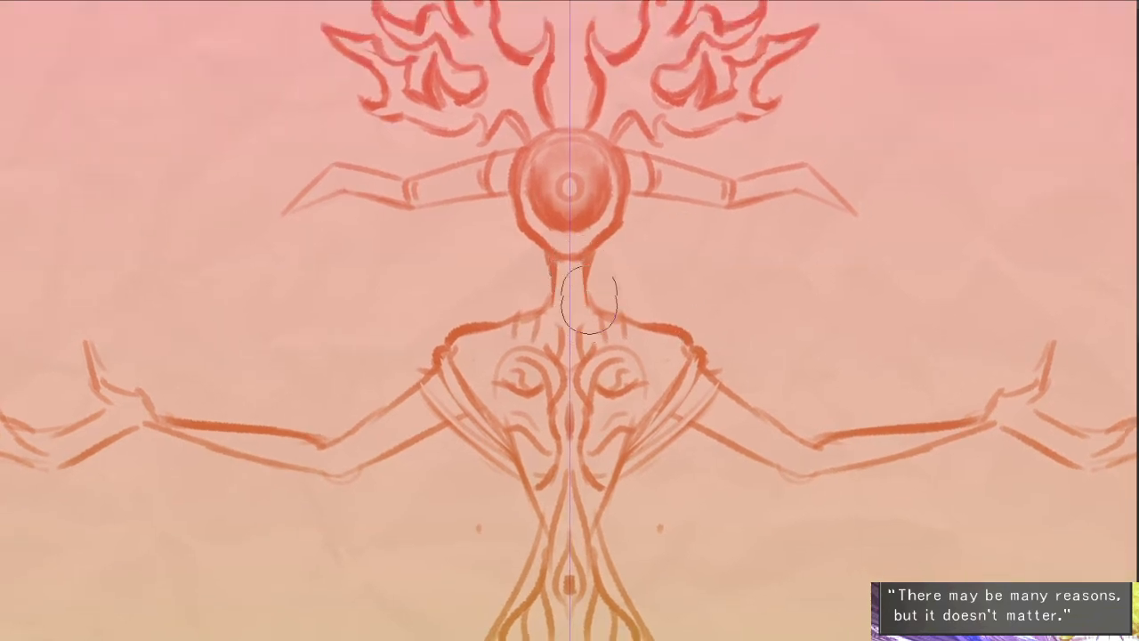
left_click_drag(586, 256, 610, 302)
scroll(610, 279, "down", 3)
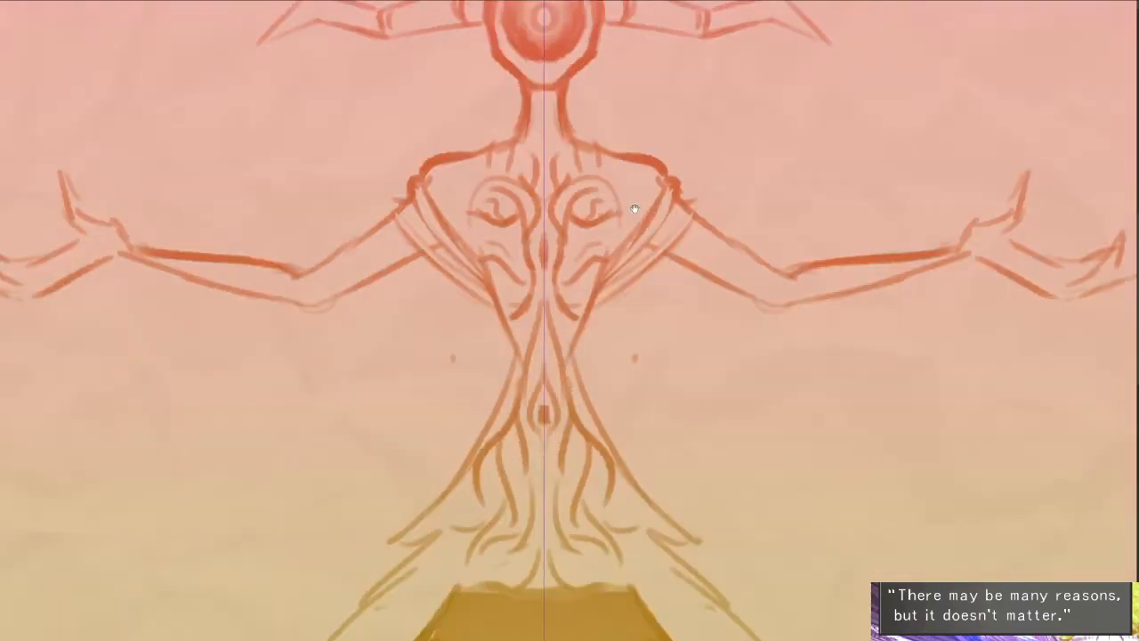
scroll(632, 208, "down", 2)
scroll(706, 294, "down", 3)
scroll(768, 313, "down", 2)
scroll(769, 313, "up", 2)
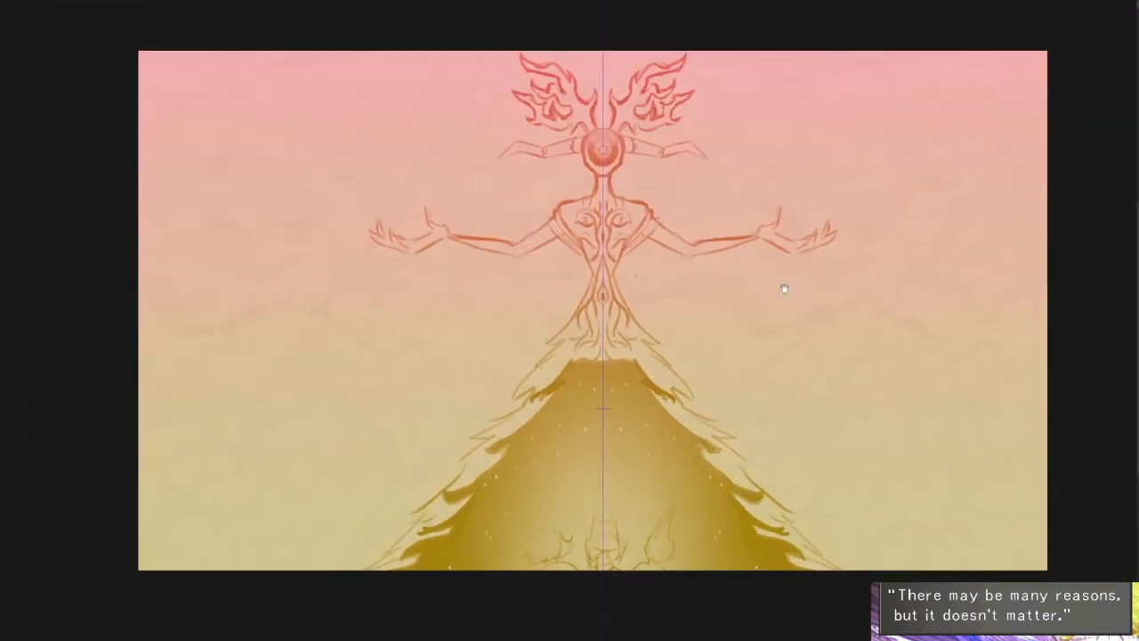
scroll(783, 288, "up", 4)
left_click_drag(586, 309, 622, 264)
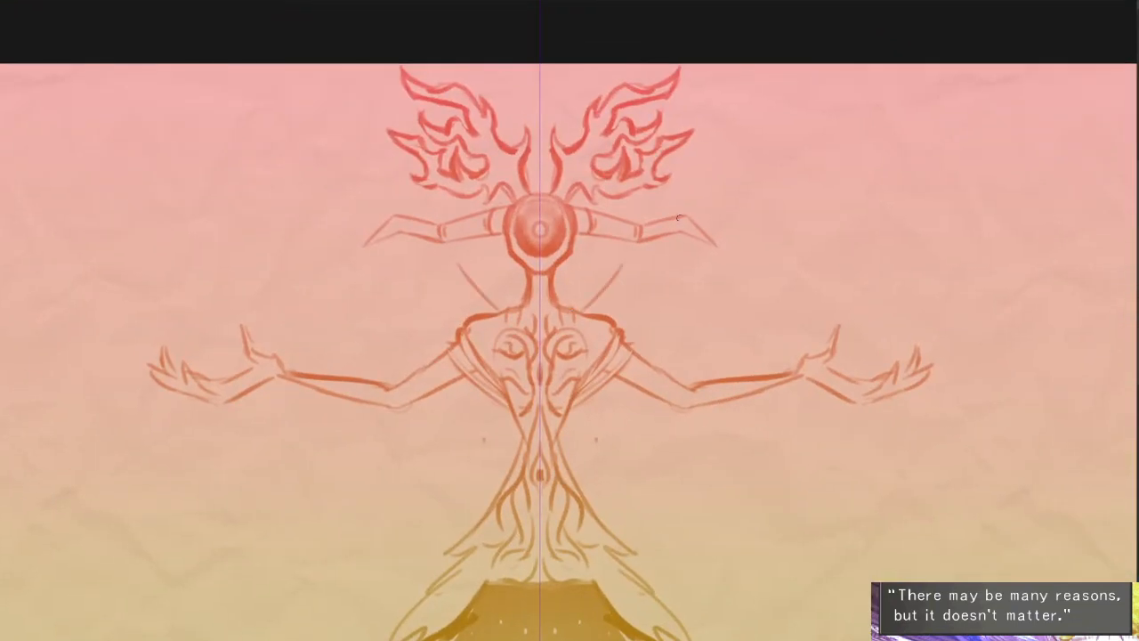
scroll(650, 268, "down", 2)
key("ctrl+z")
- Sketch mirrored lower wings sweeping from the waist to pointed tips below the hands, with jagged, claw-like shapes along their undersides
mouse_move(563, 394)
left_mouse_down()
mouse_move(725, 438)
mouse_move(861, 372)
mouse_move(1009, 476)
left_mouse_up()
left_click_drag(903, 450, 968, 480)
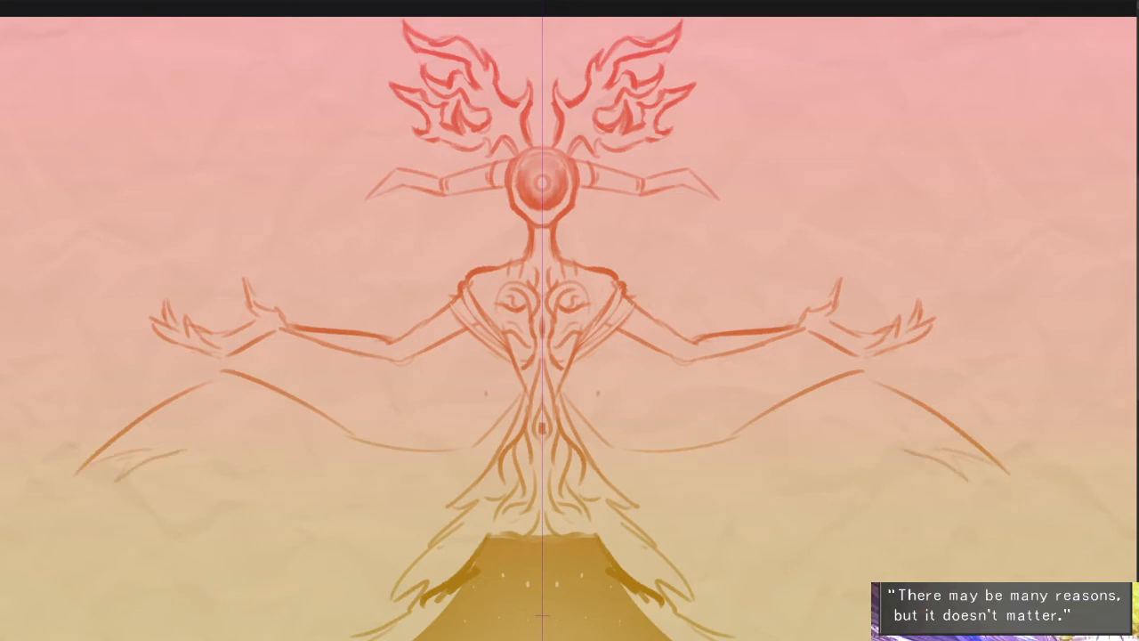
mouse_move(587, 457)
left_mouse_down()
mouse_move(681, 480)
mouse_move(722, 513)
mouse_move(732, 470)
mouse_move(699, 466)
mouse_move(771, 458)
mouse_move(803, 492)
left_mouse_up()
mouse_move(764, 457)
left_mouse_down()
mouse_move(761, 503)
mouse_move(810, 538)
left_mouse_up()
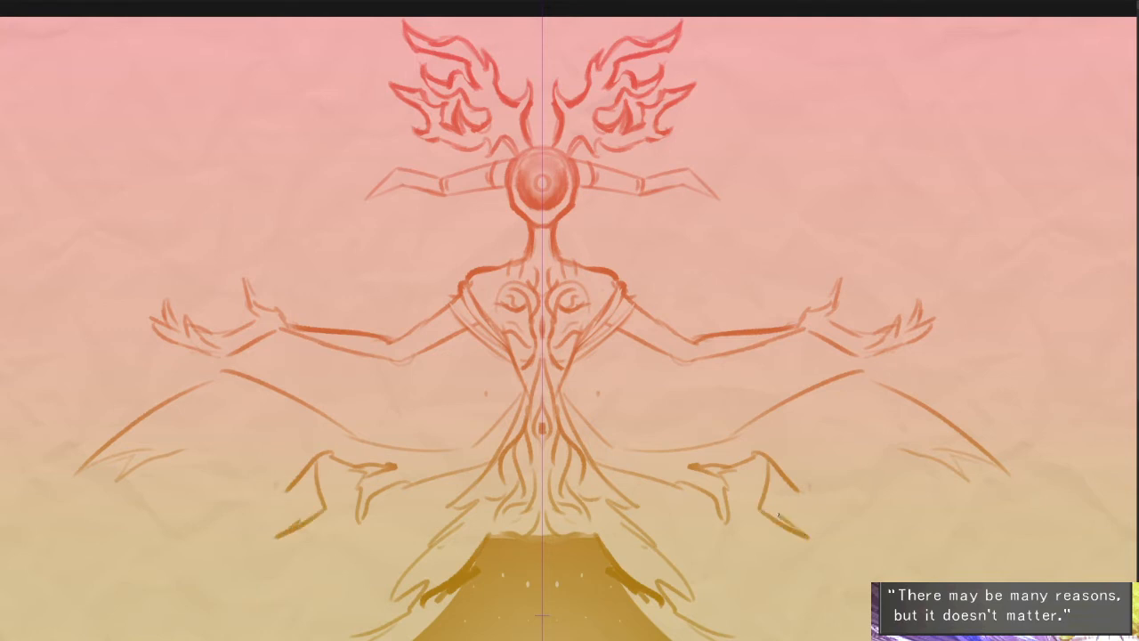
mouse_move(785, 484)
left_mouse_down()
mouse_move(823, 513)
mouse_move(797, 504)
mouse_move(837, 511)
mouse_move(852, 552)
left_mouse_up()
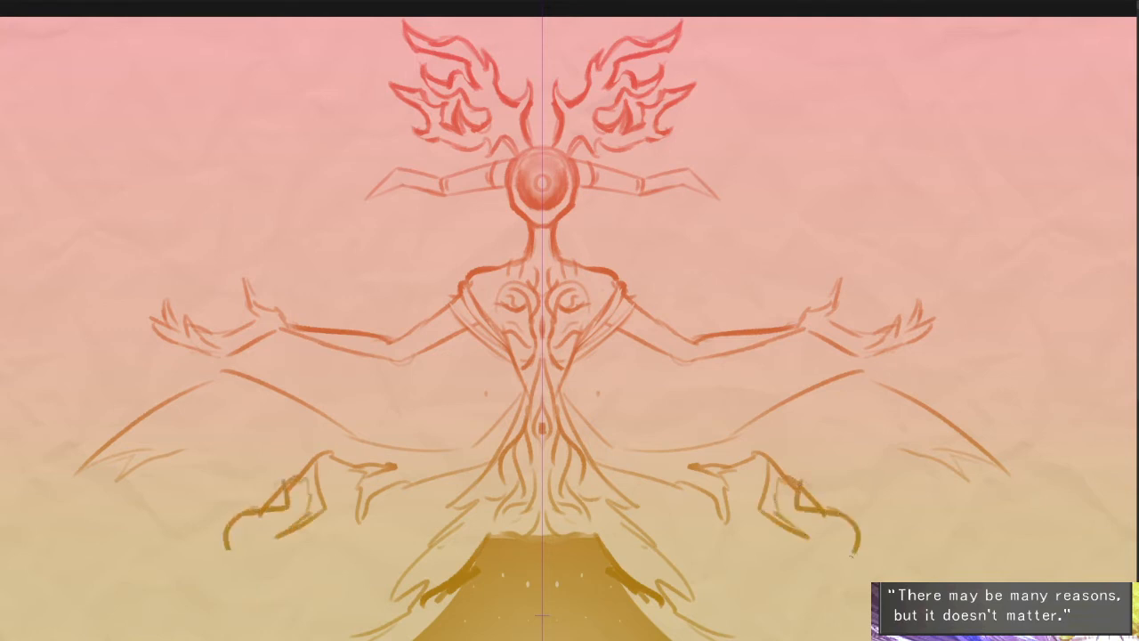
mouse_move(827, 477)
left_mouse_down()
mouse_move(851, 438)
mouse_move(917, 454)
left_mouse_up()
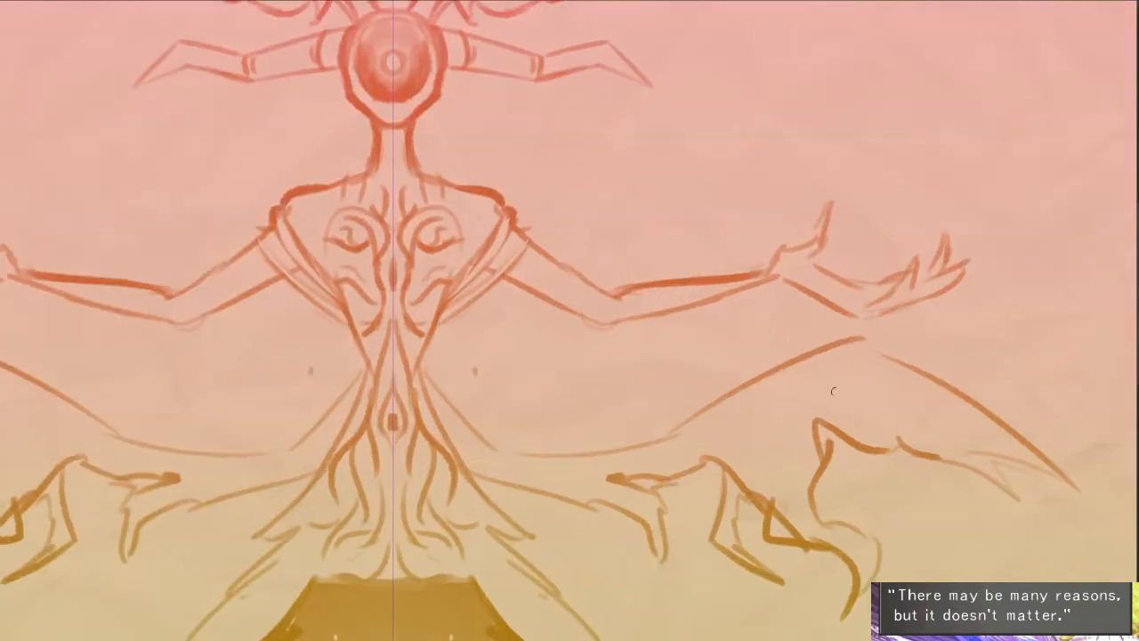
- Draw a looping flame curl inside the outer part of each lower wing and thicken the curve beneath it
mouse_move(870, 398)
left_mouse_down()
mouse_move(893, 463)
mouse_move(931, 474)
left_mouse_up()
left_click_drag(864, 424, 893, 460)
mouse_move(874, 415)
left_mouse_down()
mouse_move(831, 429)
mouse_move(864, 420)
mouse_move(857, 430)
left_mouse_up()
key("b")
key("e")
key("b")
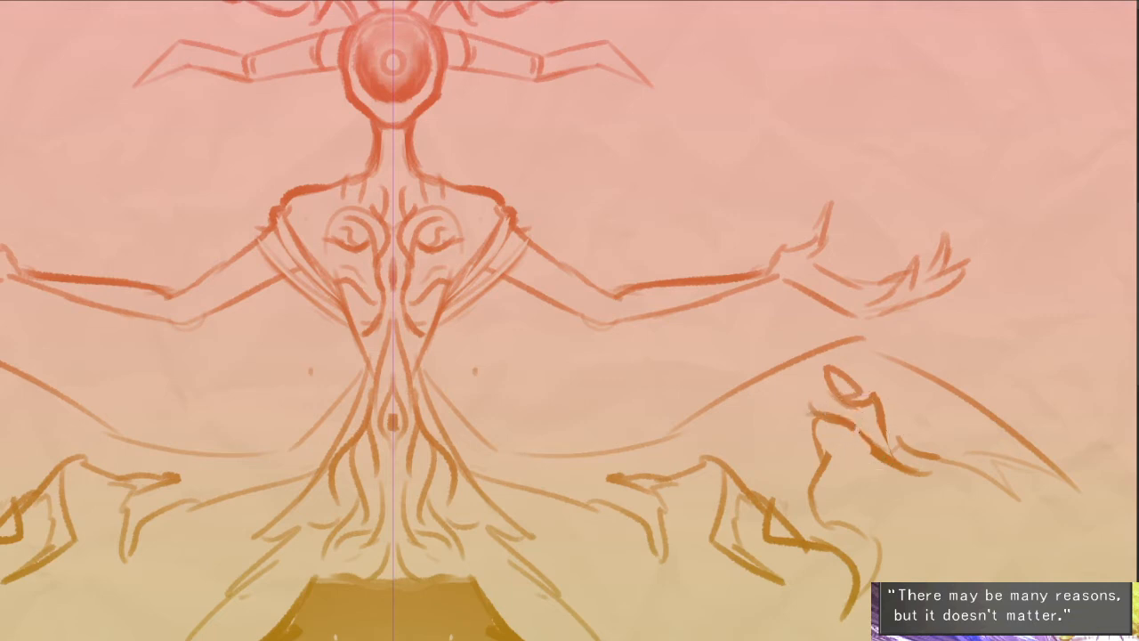
left_click_drag(949, 479, 886, 414)
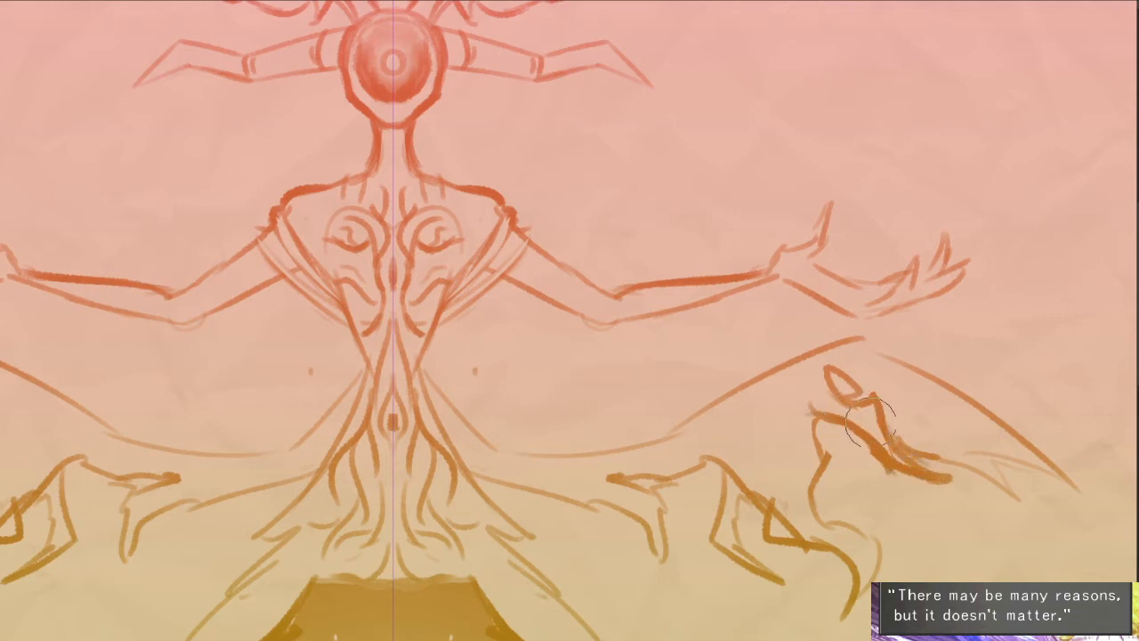
left_click_drag(940, 464, 929, 426)
mouse_move(837, 357)
left_mouse_down()
mouse_move(863, 343)
mouse_move(896, 374)
mouse_move(963, 397)
left_mouse_up()
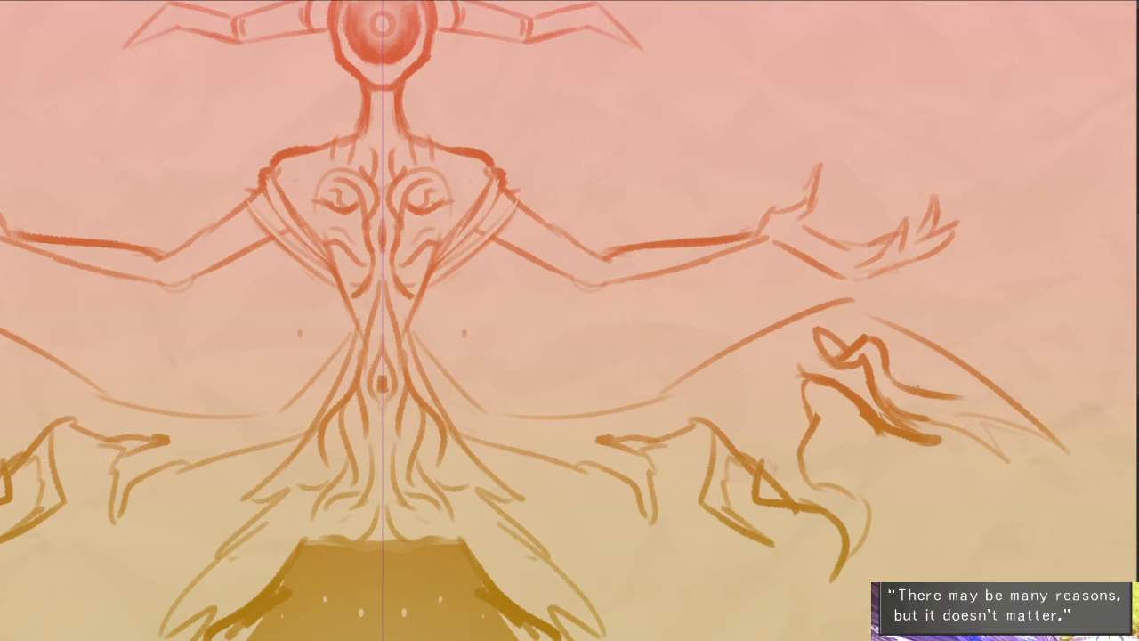
- Extend the wing flames toward the pointed tips with spiked tongues and hooks, and clean up the lines between them
mouse_move(896, 376)
left_mouse_down()
mouse_move(976, 405)
mouse_move(961, 467)
left_mouse_up()
mouse_move(984, 434)
left_mouse_down()
mouse_move(976, 407)
mouse_move(984, 432)
left_mouse_up()
left_click_drag(983, 416, 1049, 447)
left_click_drag(864, 478, 905, 455)
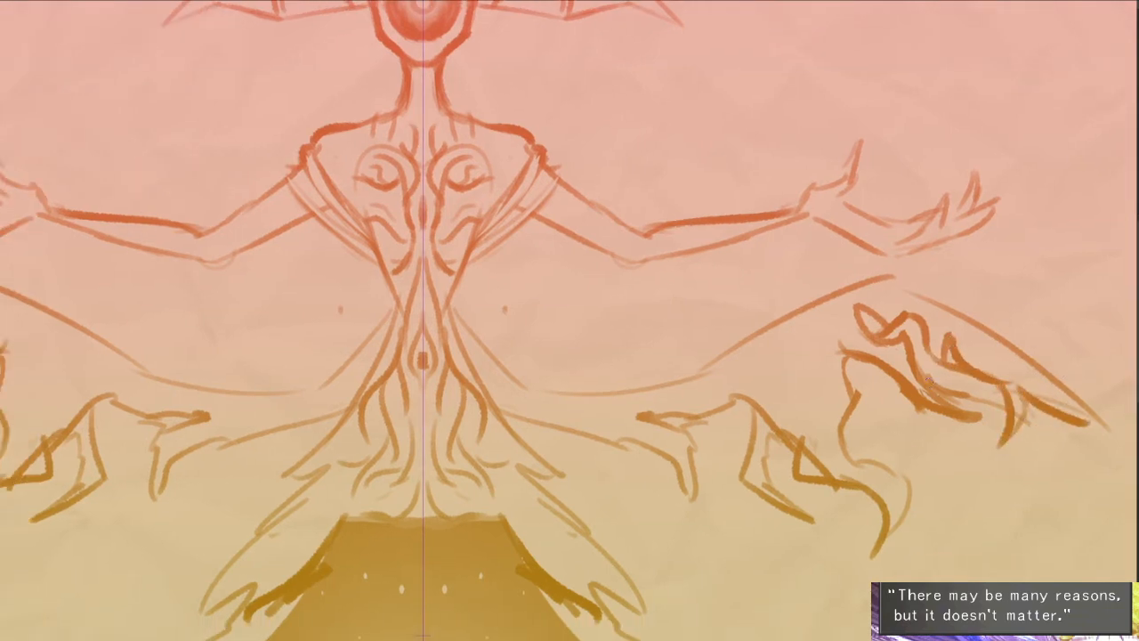
left_click_drag(924, 333, 953, 382)
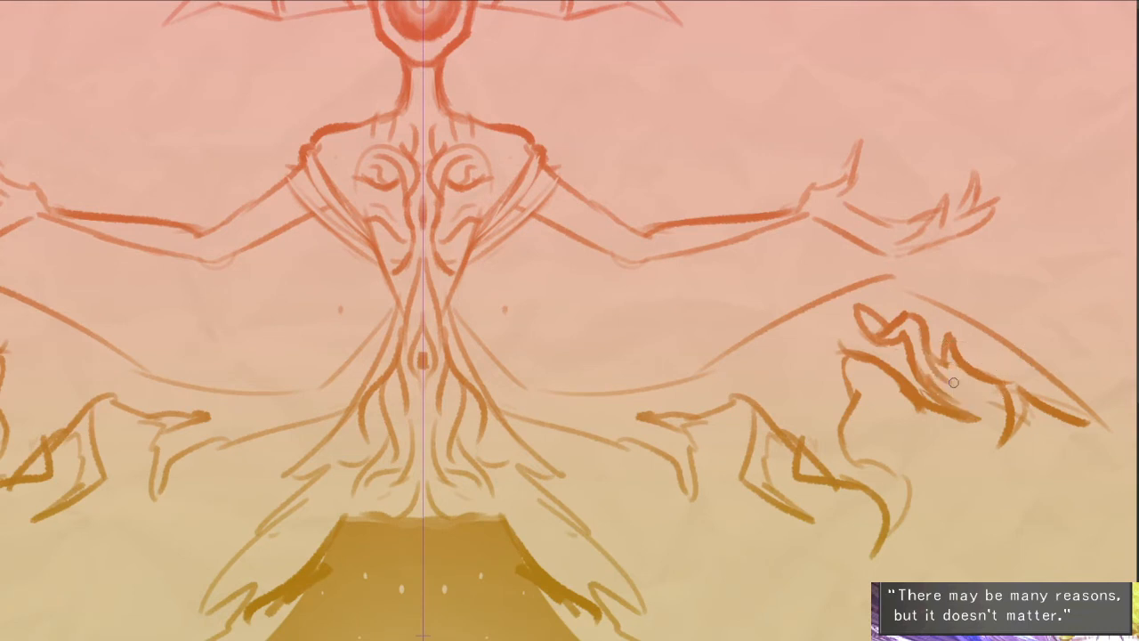
left_click_drag(929, 343, 959, 390)
left_click_drag(950, 333, 963, 388)
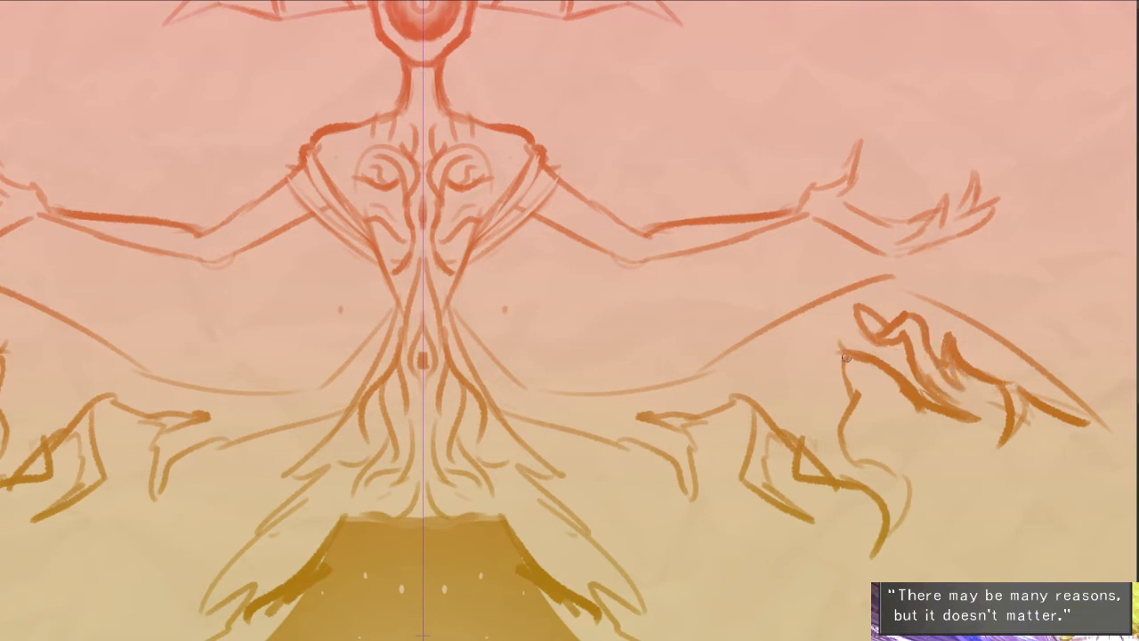
- Add jagged hooked curls to the inner half of the lower wings and redraw the claw shapes beneath as flames
mouse_move(842, 353)
left_mouse_down()
mouse_move(900, 418)
mouse_move(829, 427)
mouse_move(869, 428)
mouse_move(794, 374)
mouse_move(808, 323)
mouse_move(763, 355)
mouse_move(879, 458)
left_mouse_up()
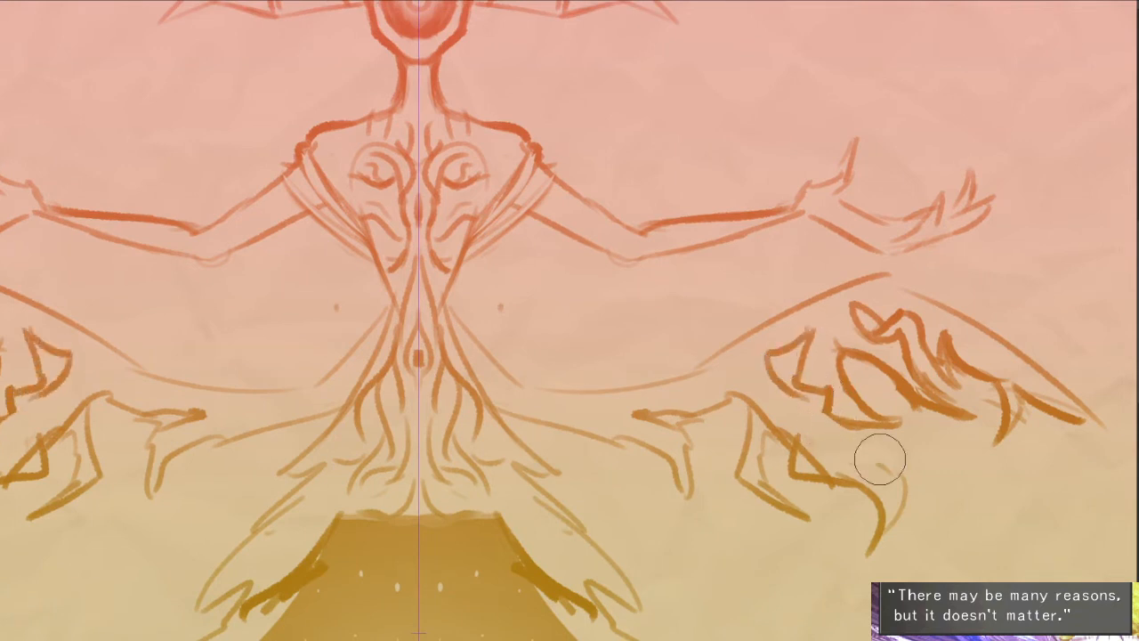
left_click_drag(800, 438, 819, 455)
mouse_move(765, 412)
left_mouse_down()
mouse_move(781, 391)
mouse_move(773, 358)
mouse_move(748, 400)
mouse_move(797, 421)
mouse_move(761, 458)
mouse_move(792, 422)
left_mouse_up()
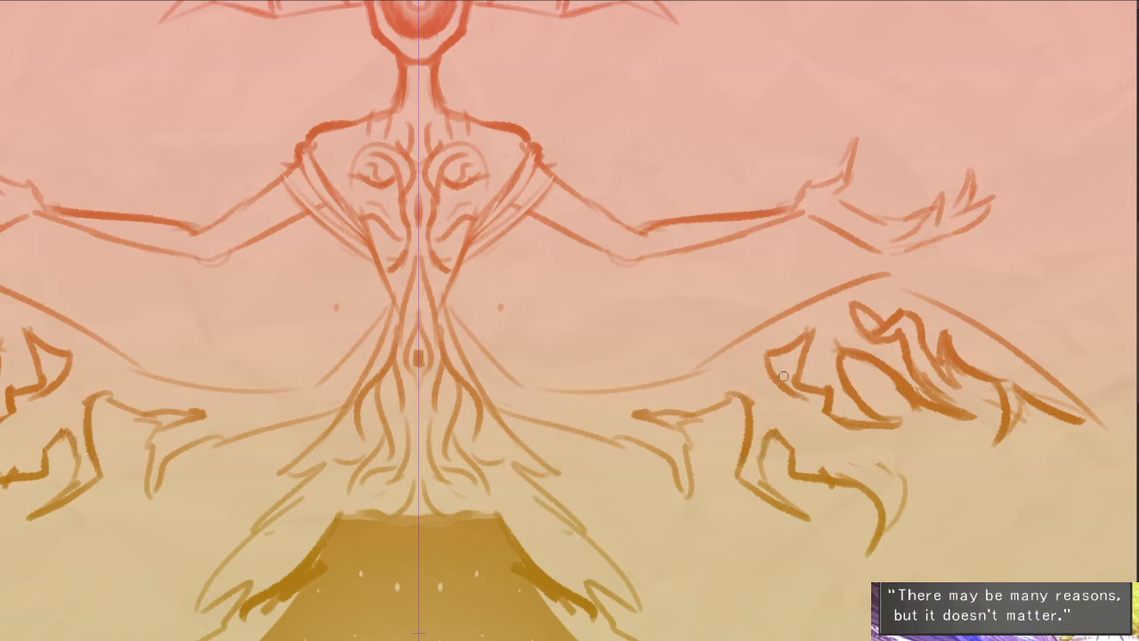
left_click_drag(783, 376, 804, 400)
mouse_move(767, 357)
left_mouse_down()
mouse_move(785, 405)
mouse_move(815, 409)
mouse_move(804, 429)
mouse_move(817, 455)
mouse_move(870, 434)
mouse_move(912, 480)
left_mouse_up()
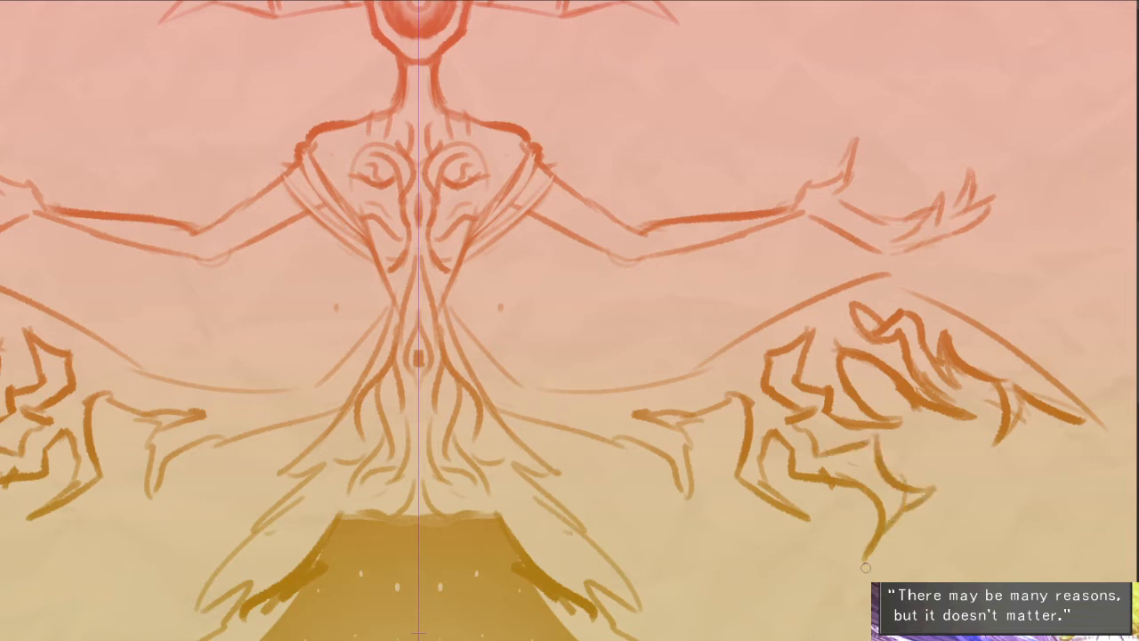
left_click_drag(866, 566, 876, 524)
mouse_move(909, 472)
left_mouse_down()
mouse_move(986, 411)
mouse_move(857, 496)
mouse_move(953, 427)
left_mouse_up()
- Shape a large pointed flame at the lower edge of each wing and join it to the curls above
key("e")
key("e")
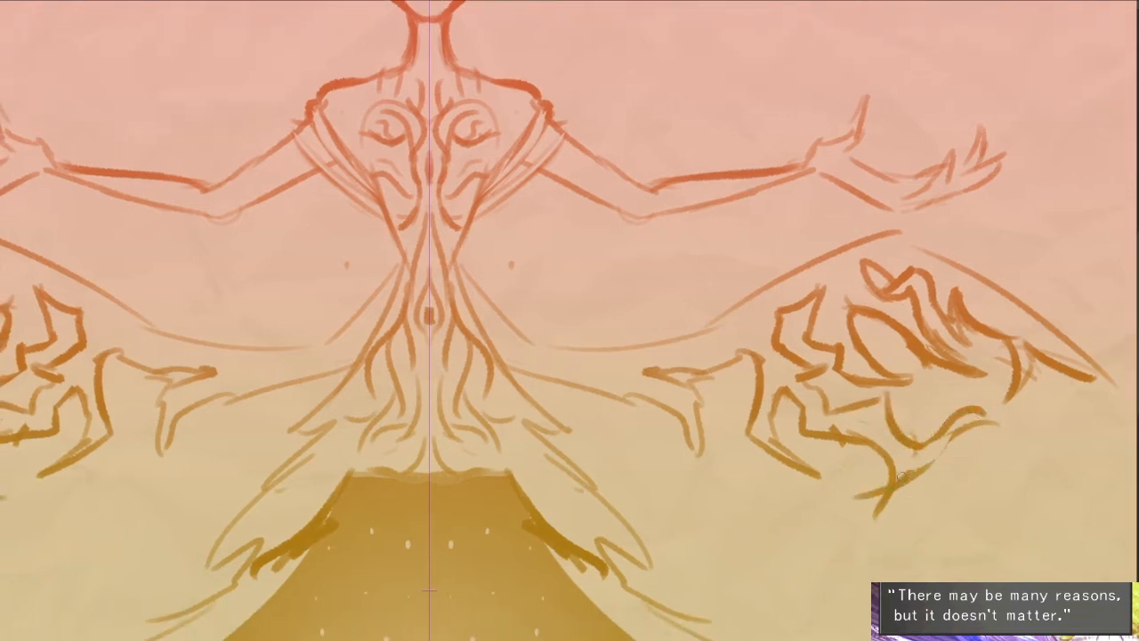
key("e")
mouse_move(879, 486)
left_mouse_down()
mouse_move(860, 501)
mouse_move(1003, 419)
left_mouse_up()
key("e")
key("ctrl+z")
left_click_drag(877, 515, 998, 420)
key("e")
mouse_move(922, 468)
left_mouse_down()
mouse_move(898, 482)
mouse_move(907, 491)
left_mouse_up()
key("e")
mouse_move(895, 386)
left_mouse_down()
mouse_move(931, 400)
mouse_move(913, 438)
left_mouse_up()
key("e")
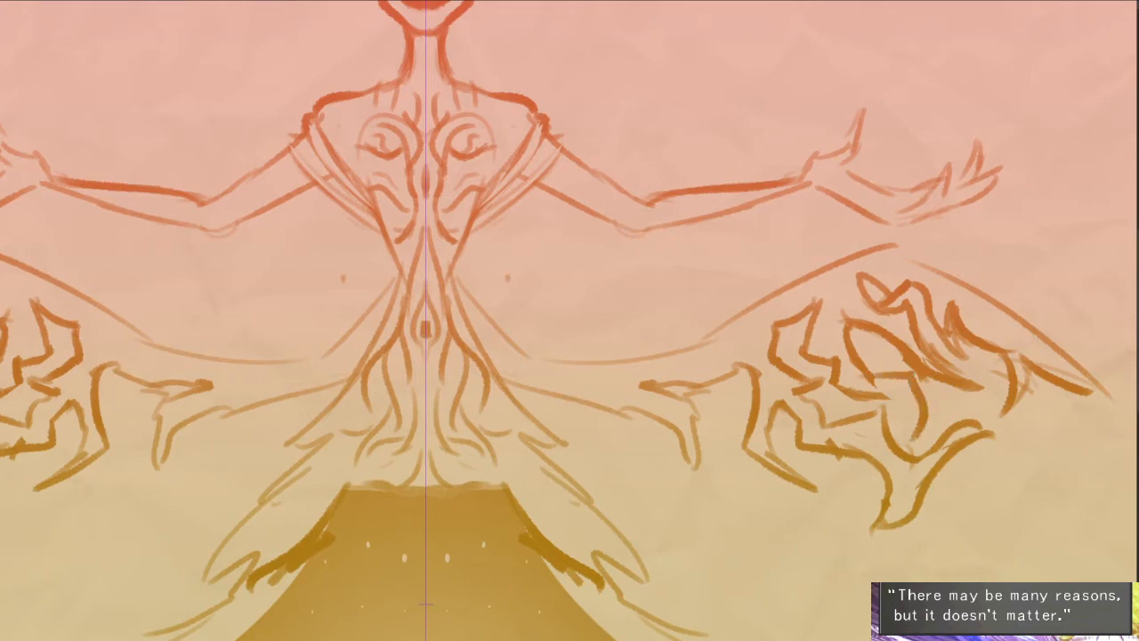
left_click_drag(943, 391, 915, 395)
scroll(925, 390, "down", 5)
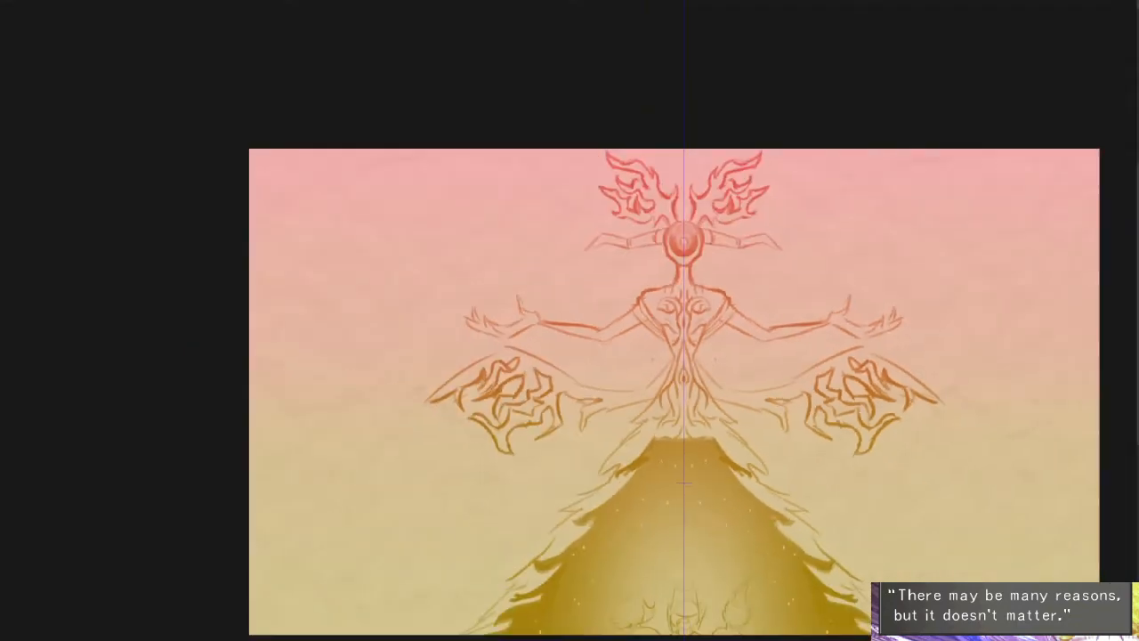
- Replace the claw-like shapes nearest the body with curling flames linking the lower wings to the waist
scroll(767, 405, "up", 5)
mouse_move(631, 380)
left_mouse_down()
mouse_move(709, 429)
mouse_move(731, 379)
mouse_move(776, 428)
mouse_move(779, 405)
mouse_move(813, 422)
left_mouse_up()
key("e")
mouse_move(768, 369)
left_mouse_down()
mouse_move(834, 422)
mouse_move(840, 376)
left_mouse_up()
key("e")
mouse_move(802, 403)
left_mouse_down()
mouse_move(808, 436)
mouse_move(852, 505)
mouse_move(835, 427)
mouse_move(869, 442)
mouse_move(833, 452)
mouse_move(860, 406)
mouse_move(847, 391)
mouse_move(894, 363)
mouse_move(848, 372)
mouse_move(891, 358)
left_mouse_up()
key("ctrl+z")
key("ctrl+z")
key("ctrl+z")
scroll(898, 356, "down", 3)
left_click_drag(987, 472, 868, 466)
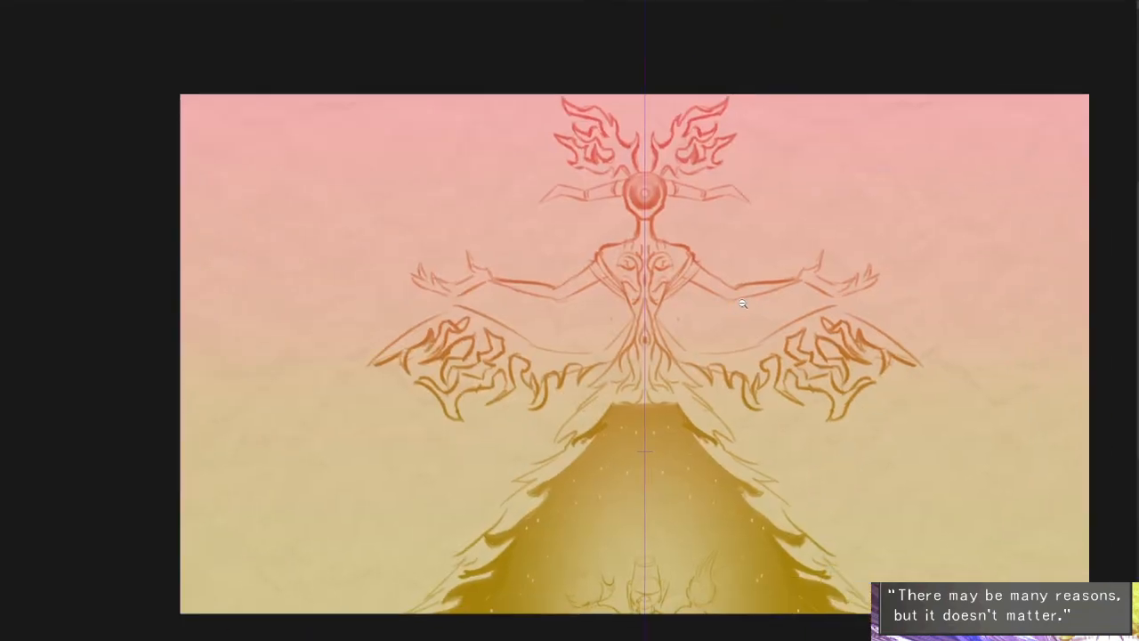
- Outline a second pair of wings rising from the shoulders above the arms, with a scalloped upper edge
mouse_move(742, 304)
left_mouse_down()
mouse_move(748, 327)
mouse_move(668, 365)
left_mouse_up()
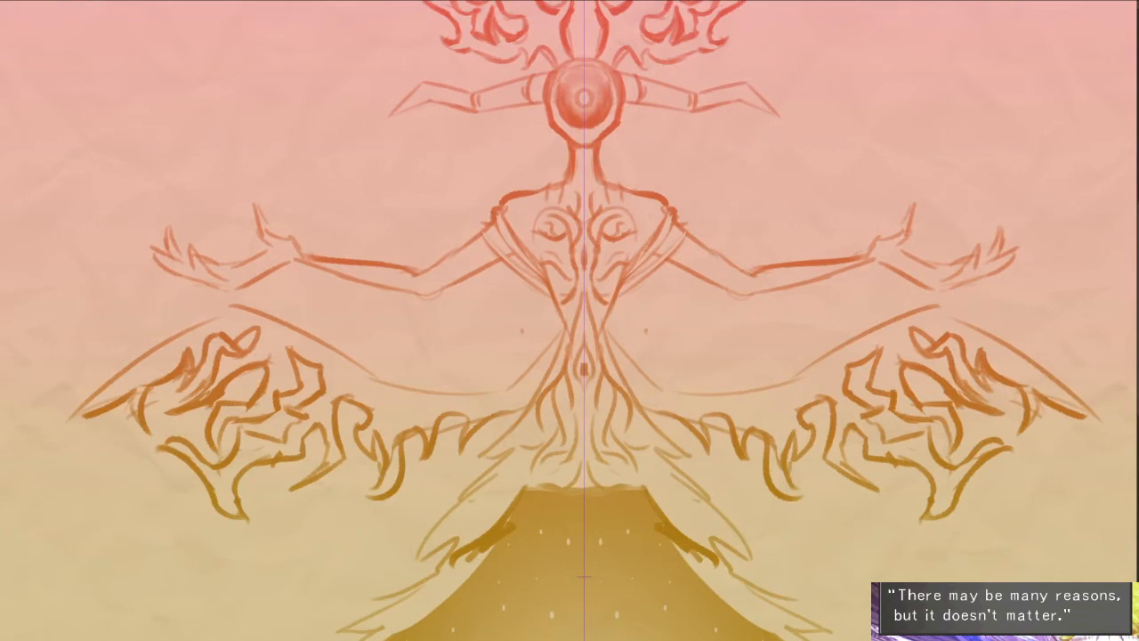
left_click_drag(631, 188, 737, 143)
left_click_drag(732, 144, 807, 172)
key("ctrl+z")
key("ctrl+z")
mouse_move(650, 160)
left_mouse_down()
mouse_move(767, 119)
mouse_move(906, 169)
mouse_move(900, 201)
mouse_move(861, 227)
mouse_move(868, 187)
left_mouse_up()
- Close the outer ends of the upper wings and draw spiral and hooked flame curls inside them
key("ctrl+z")
mouse_move(849, 181)
left_mouse_down()
mouse_move(894, 183)
mouse_move(900, 217)
mouse_move(870, 258)
left_mouse_up()
key("ctrl+z")
mouse_move(895, 183)
left_mouse_down()
mouse_move(842, 198)
mouse_move(756, 274)
mouse_move(754, 241)
mouse_move(805, 241)
mouse_move(791, 178)
left_mouse_up()
key("ctrl+z")
mouse_move(752, 242)
left_mouse_down()
mouse_move(775, 194)
mouse_move(734, 127)
left_mouse_up()
left_click_drag(730, 135, 706, 252)
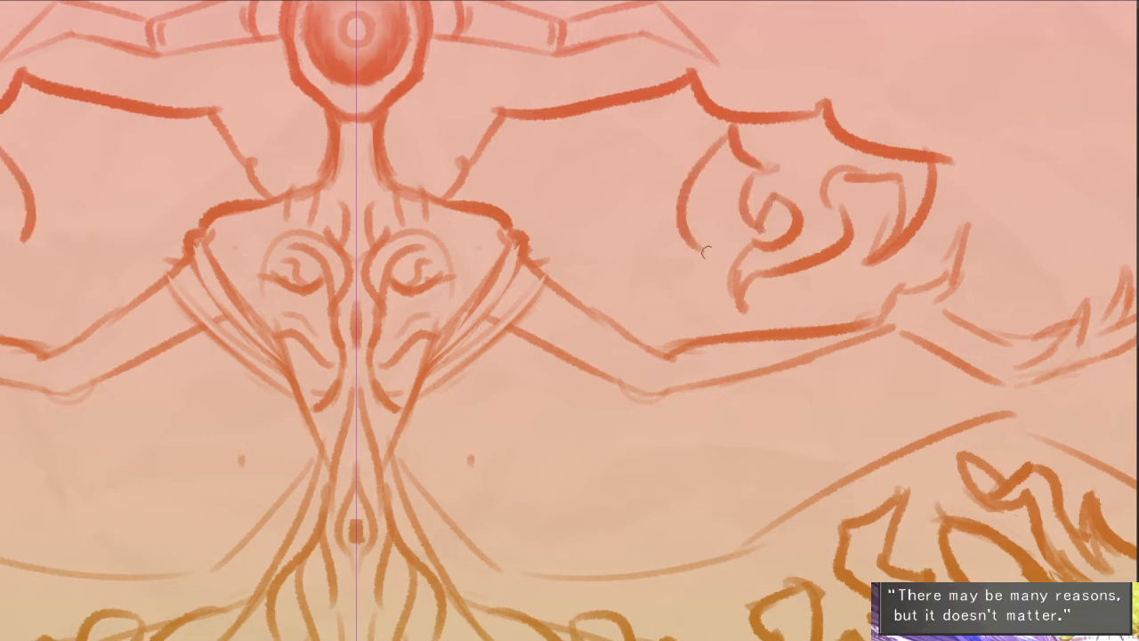
key("ctrl+z")
mouse_move(728, 138)
left_mouse_down()
mouse_move(725, 223)
mouse_move(699, 291)
mouse_move(665, 278)
mouse_move(627, 217)
mouse_move(677, 194)
mouse_move(661, 180)
left_mouse_up()
left_click_drag(664, 183, 691, 141)
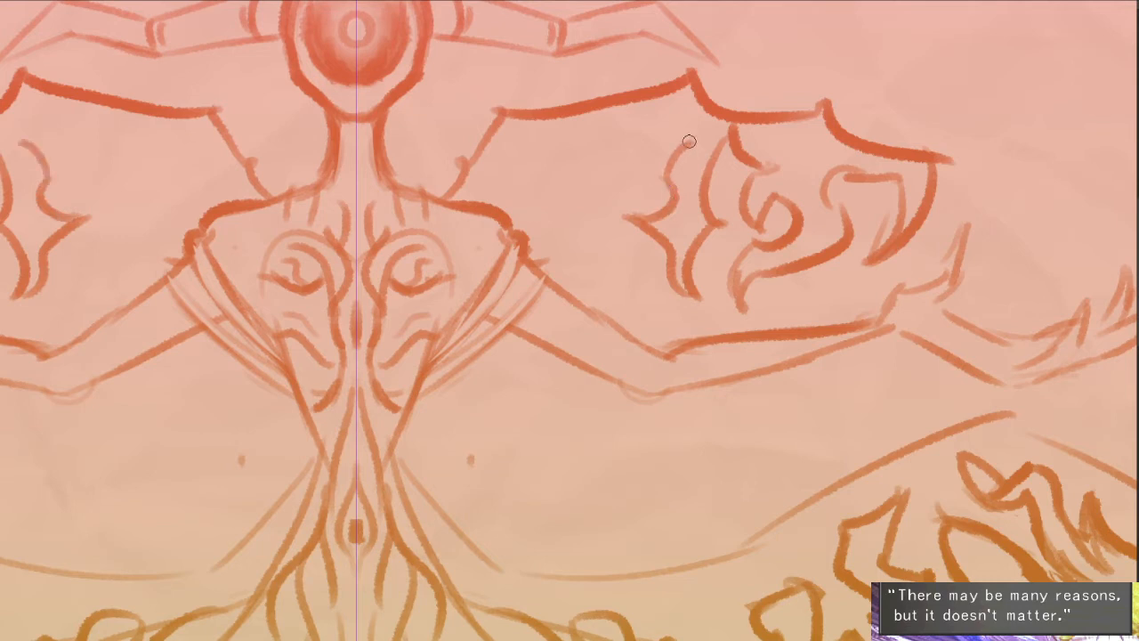
- Continue the flame pattern inside the upper wings toward the shoulders, redrawing the innermost curls
key("ctrl+z")
key("ctrl+z")
key("ctrl+z")
mouse_move(695, 294)
left_mouse_down()
mouse_move(668, 170)
mouse_move(647, 203)
mouse_move(652, 216)
left_mouse_up()
mouse_move(653, 216)
left_mouse_down()
mouse_move(655, 143)
mouse_move(680, 132)
mouse_move(608, 131)
mouse_move(607, 216)
mouse_move(617, 164)
mouse_move(641, 221)
mouse_move(626, 284)
mouse_move(534, 174)
mouse_move(539, 211)
mouse_move(493, 205)
left_mouse_up()
key("ctrl+z")
scroll(761, 258, "down", 5)
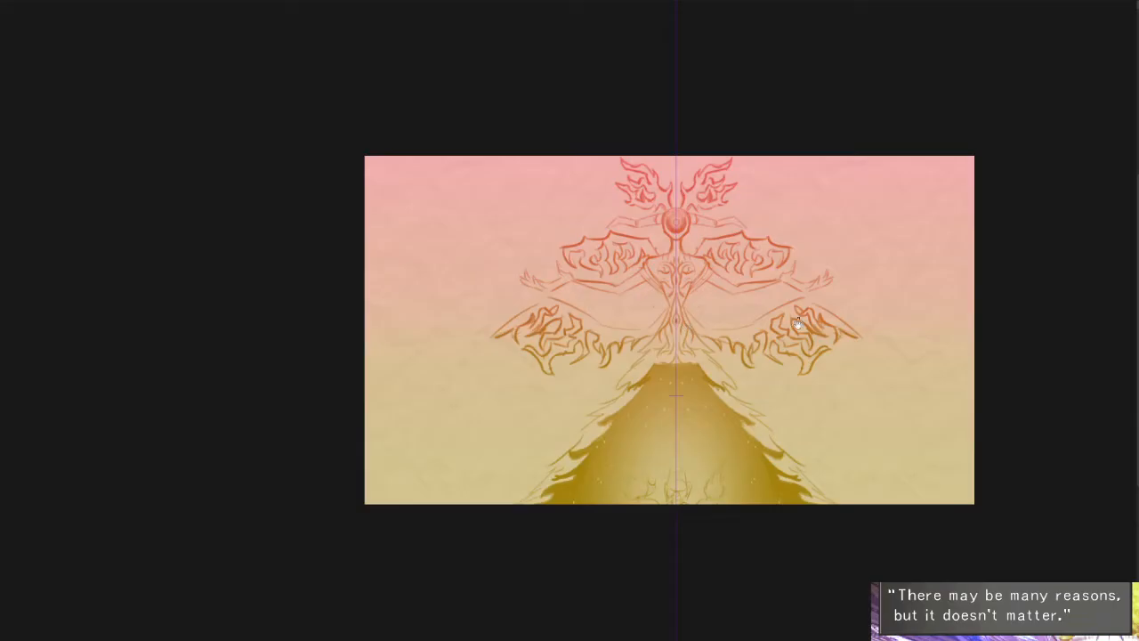
- Turn the canvas upside down and block in a light oval head on the skirt's central axis
left_click_drag(798, 324, 762, 335)
scroll(762, 333, "up", 1)
left_click_drag(852, 363, 837, 311)
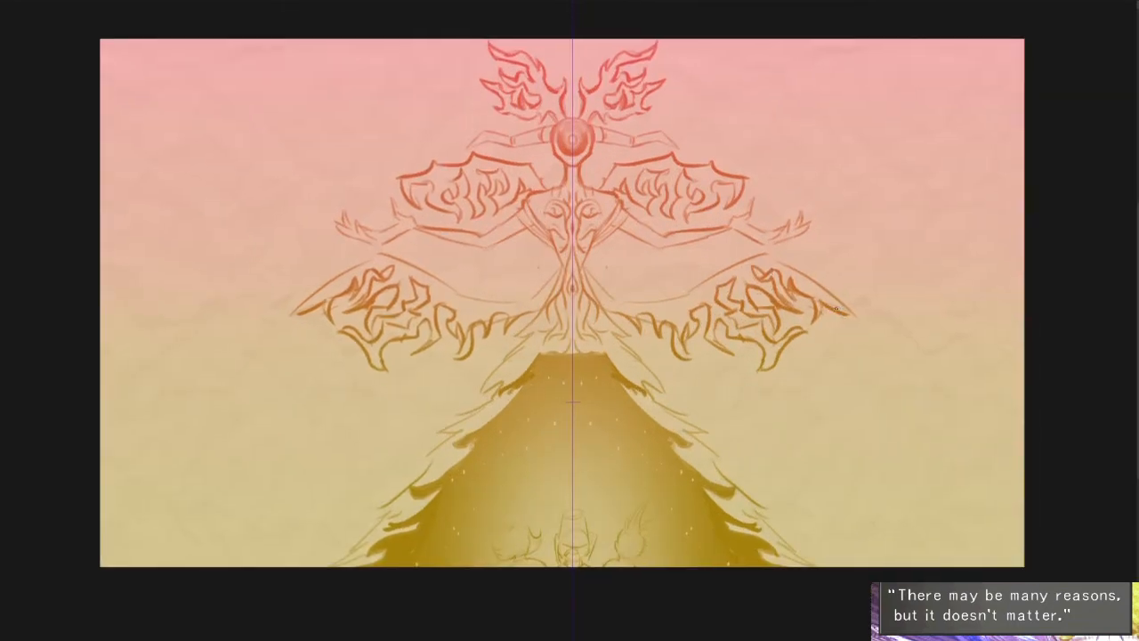
left_click_drag(905, 169, 317, 391)
left_click_drag(586, 176, 621, 215)
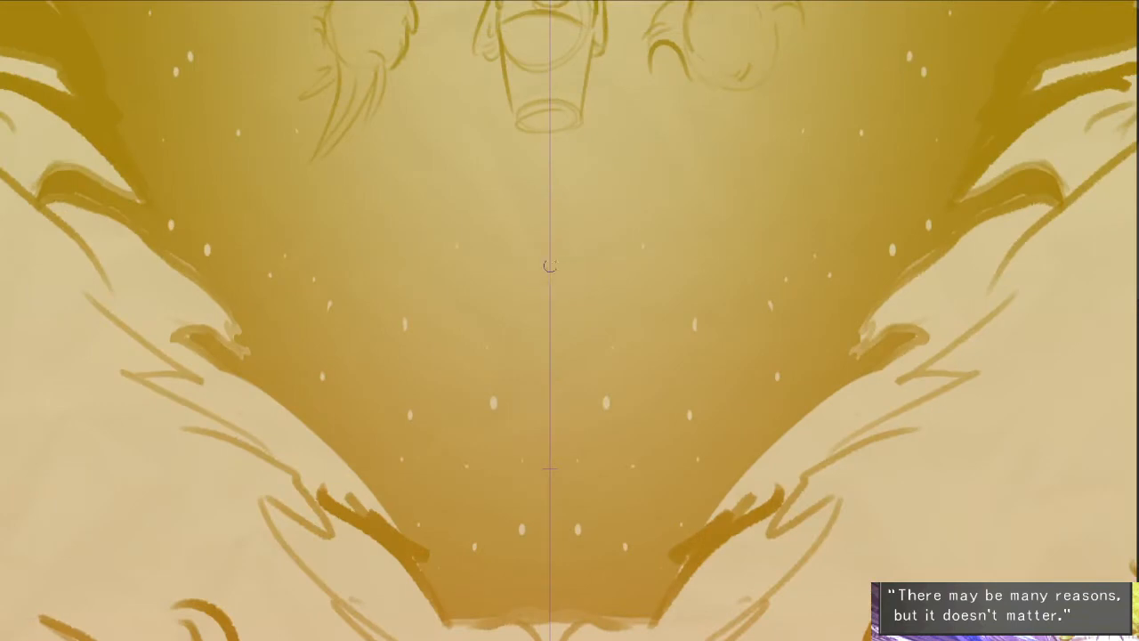
key("]")
mouse_move(549, 268)
left_mouse_down()
mouse_move(549, 303)
mouse_move(579, 208)
left_mouse_up()
left_click_drag(616, 450, 582, 286)
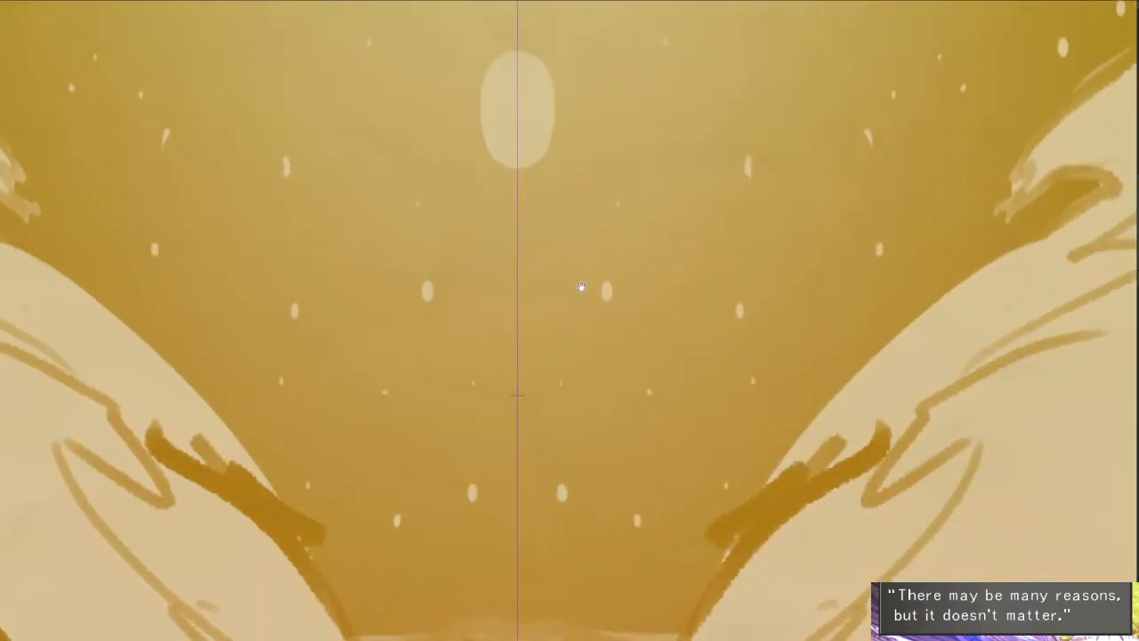
- Block in a light V-shaped torso with rounded shoulders beneath the oval head
mouse_move(462, 206)
left_mouse_down()
mouse_move(535, 200)
mouse_move(499, 242)
mouse_move(515, 297)
left_mouse_up()
mouse_move(489, 221)
left_mouse_down()
mouse_move(473, 214)
mouse_move(506, 300)
left_mouse_up()
key("ctrl+z")
left_click_drag(457, 216, 508, 297)
mouse_move(522, 105)
left_mouse_down()
mouse_move(535, 320)
mouse_move(516, 94)
left_mouse_up()
scroll(526, 237, "up", 2)
key("ctrl+z")
- Add a tall, tapering headdress above the oval head, flank it with thin side spikes, and widen the face
left_click_drag(504, 287, 525, 153)
key("b")
left_click_drag(519, 253, 526, 80)
left_click_drag(516, 200, 498, 269)
left_click_drag(493, 222, 477, 310)
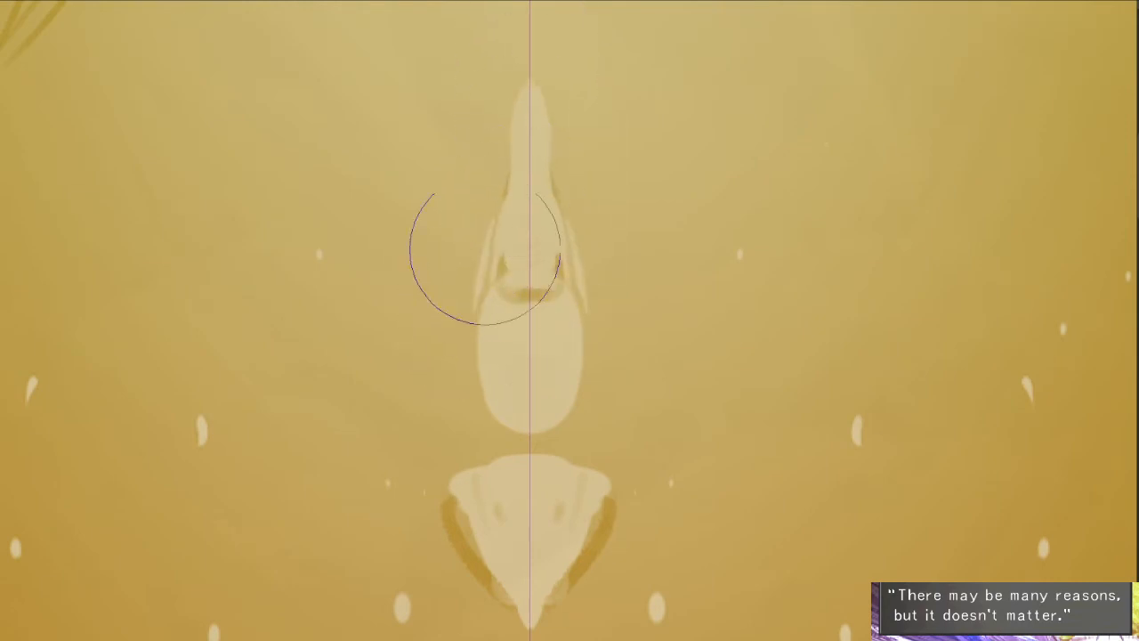
left_click_drag(486, 129, 465, 357)
left_click_drag(469, 300, 487, 401)
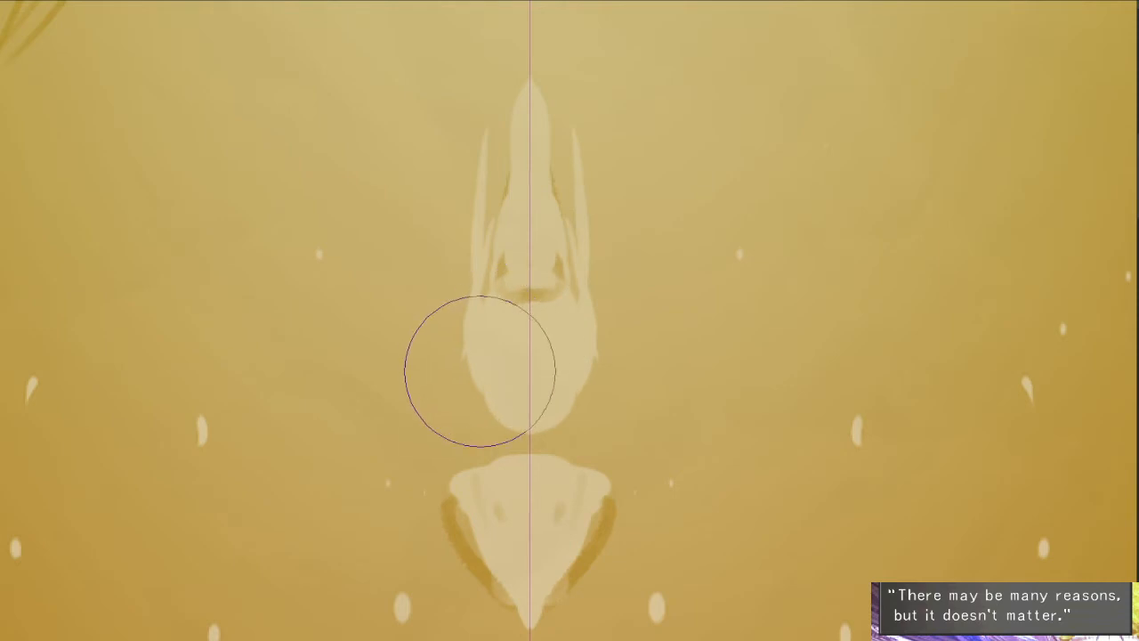
- Shade along the headdress's side spikes and base with darker strokes to separate them from the face
key("e")
mouse_move(483, 312)
left_mouse_down()
mouse_move(499, 278)
mouse_move(485, 88)
left_mouse_up()
left_click_drag(481, 213, 492, 85)
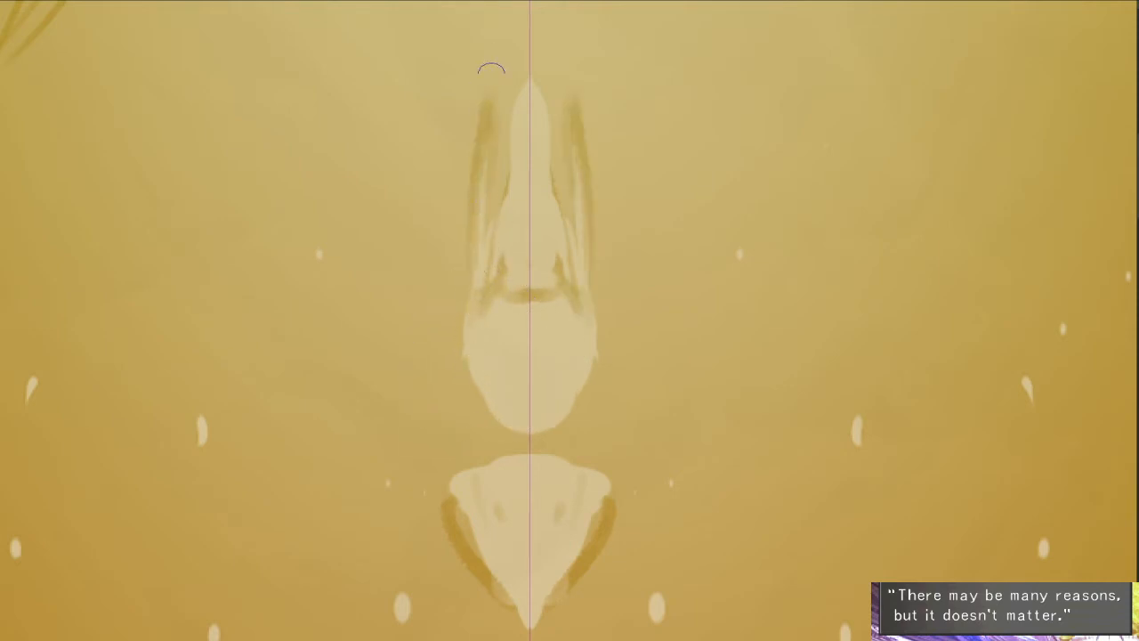
left_click_drag(510, 130, 513, 37)
mouse_move(524, 119)
left_mouse_down()
mouse_move(526, 84)
mouse_move(564, 176)
left_mouse_up()
left_click_drag(554, 322, 549, 242)
scroll(549, 245, "up", 1)
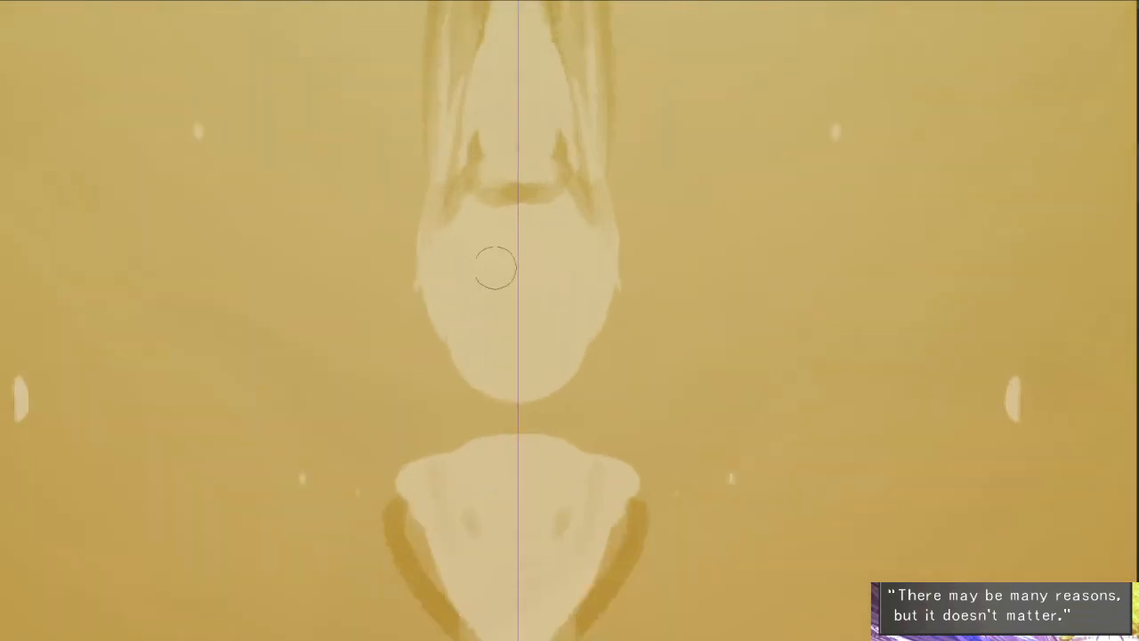
- Mark small dark eyes and a nose on the face and connect the head to the torso with a neck
left_click_drag(468, 277, 480, 278)
mouse_move(559, 280)
left_mouse_down()
mouse_move(539, 280)
mouse_move(527, 321)
mouse_move(524, 234)
left_mouse_up()
key("ctrl+z")
key("ctrl+z")
mouse_move(481, 311)
left_mouse_down()
mouse_move(488, 347)
mouse_move(478, 315)
left_mouse_up()
left_click(463, 211)
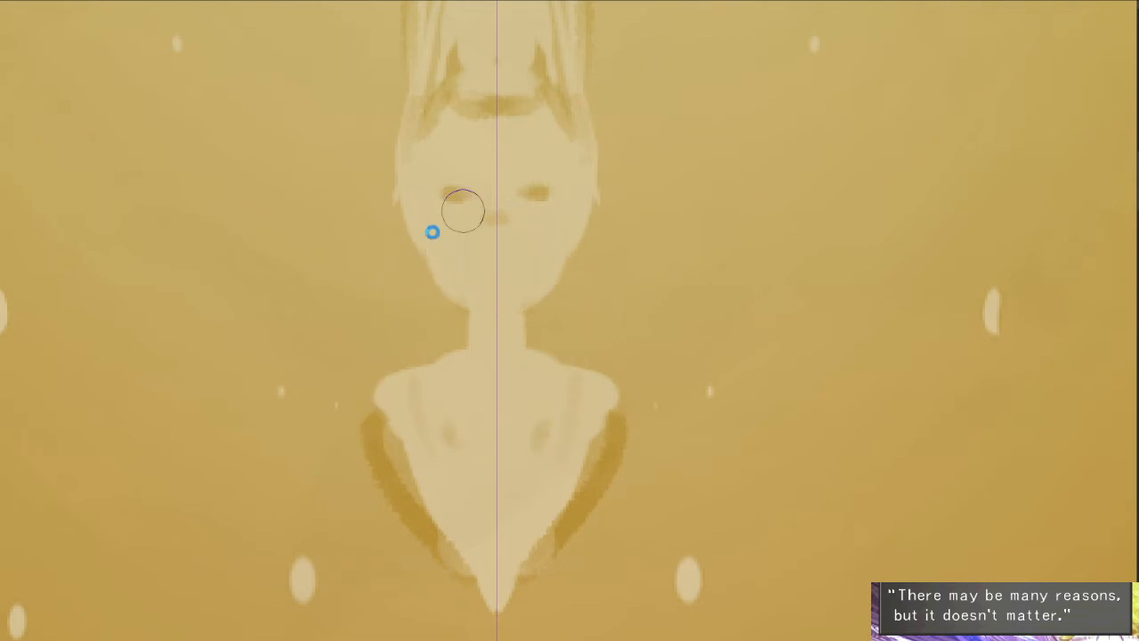
- Narrow the jaw and shade the cheeks, chin and sides of the neck with darker edges
left_click_drag(489, 293, 471, 306)
left_click_drag(622, 302, 583, 279)
key("ctrl+z")
mouse_move(424, 229)
left_mouse_down()
mouse_move(447, 303)
mouse_move(486, 327)
left_mouse_up()
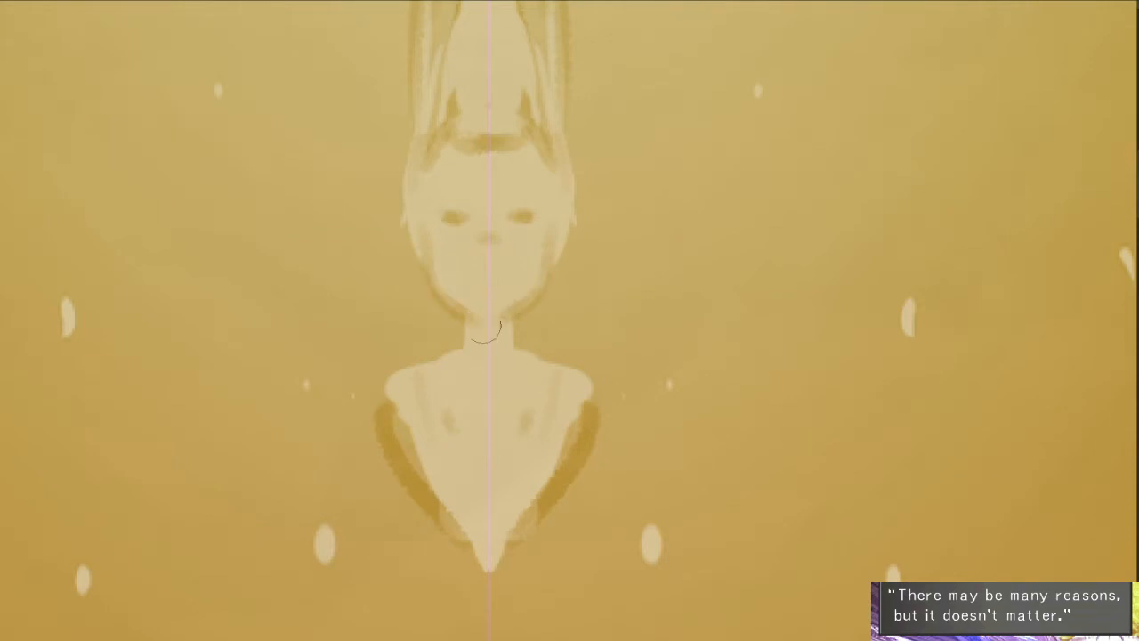
left_click_drag(519, 434, 536, 358)
mouse_move(489, 244)
left_mouse_down()
mouse_move(515, 242)
mouse_move(490, 242)
mouse_move(478, 261)
left_mouse_up()
left_click_drag(541, 394, 549, 363)
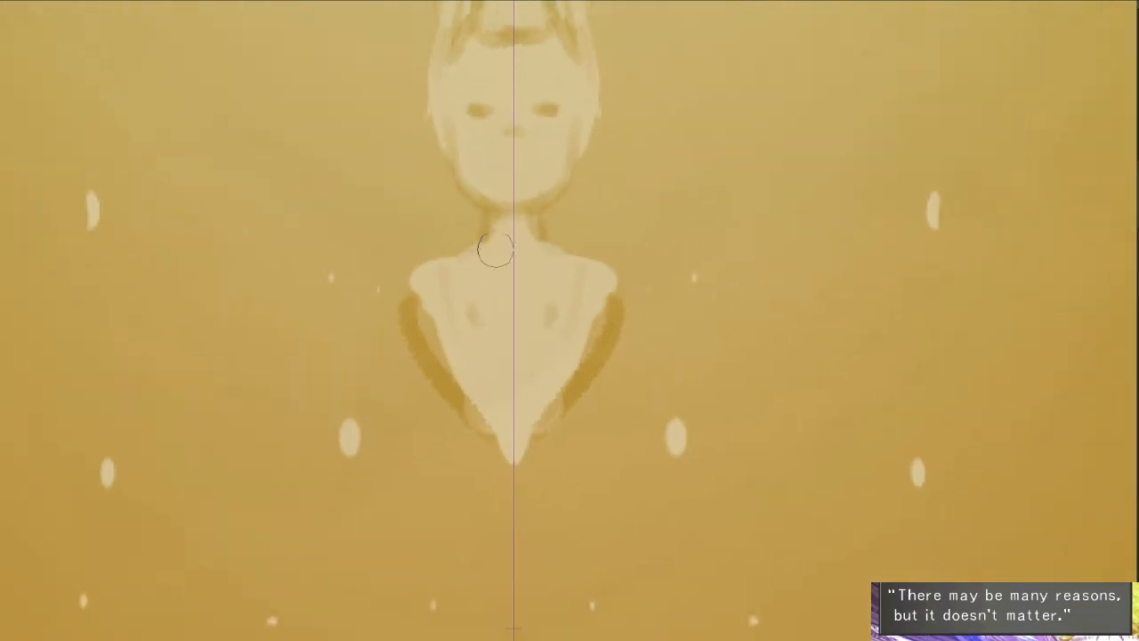
left_click_drag(556, 407, 584, 246)
- Block in the inner figure's lower body as a light, tapering silhouette from the chest to the giant's waist
scroll(579, 245, "down", 1)
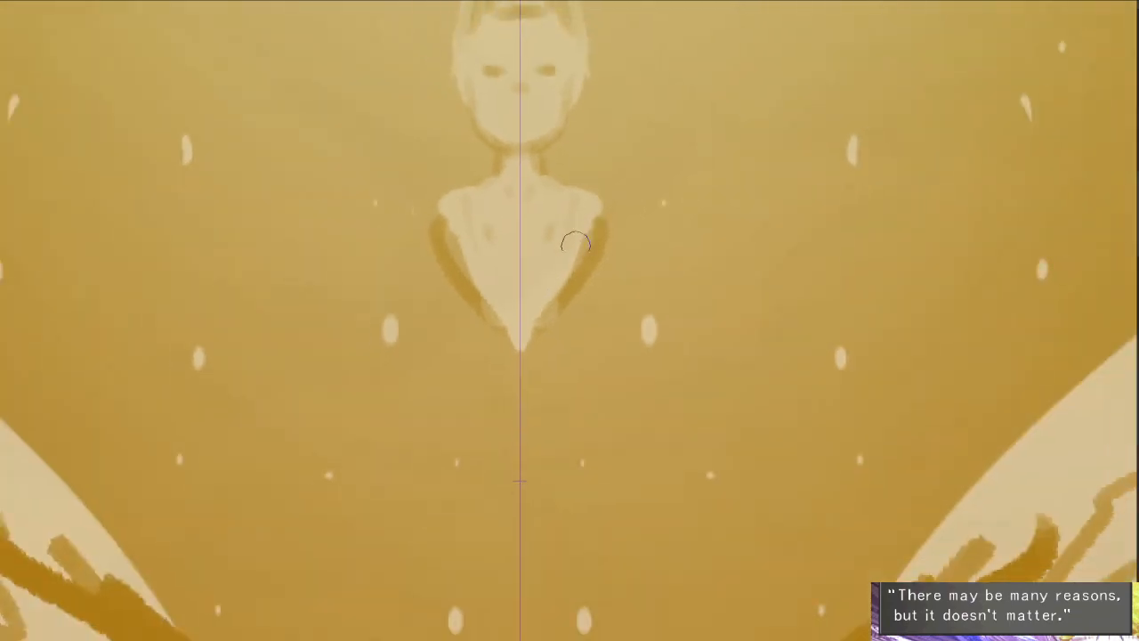
scroll(563, 345, "down", 2)
mouse_move(527, 216)
left_mouse_down()
mouse_move(525, 500)
mouse_move(538, 382)
mouse_move(465, 445)
mouse_move(522, 204)
mouse_move(498, 396)
left_mouse_up()
left_click_drag(500, 392, 528, 493)
key("ctrl+z")
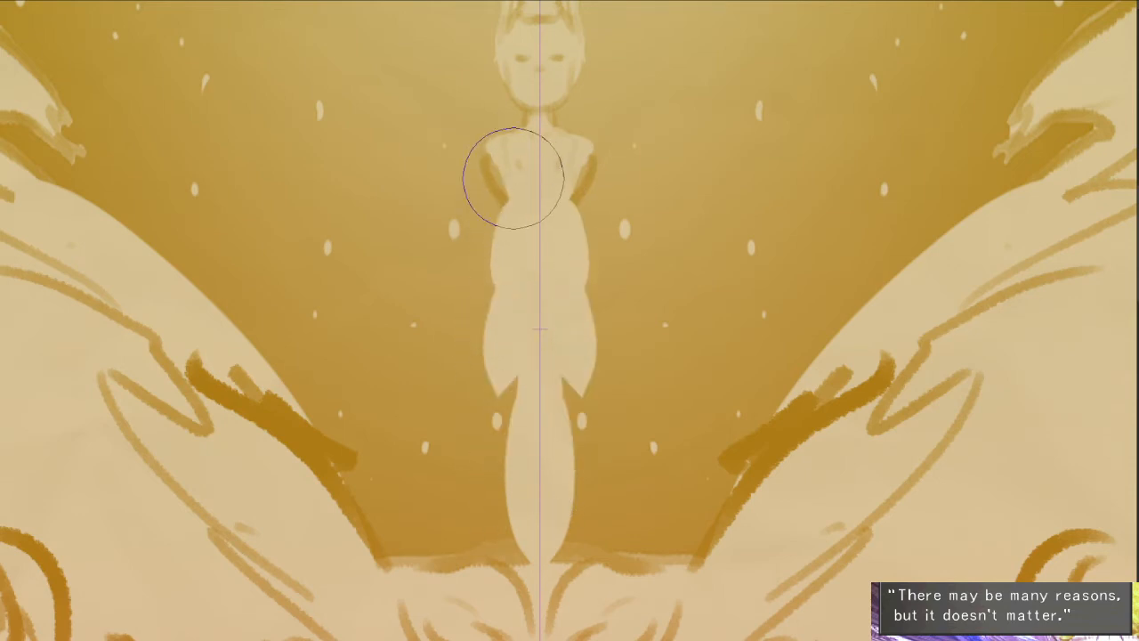
- Replace the first torso strokes with mirrored rib-like bands across the inner figure's chest and belly, and narrow the waist with darker edges
left_click_drag(505, 160, 563, 249)
key("ctrl+z")
key("ctrl+z")
mouse_move(499, 162)
left_mouse_down()
mouse_move(540, 193)
mouse_move(534, 311)
mouse_move(548, 360)
left_mouse_up()
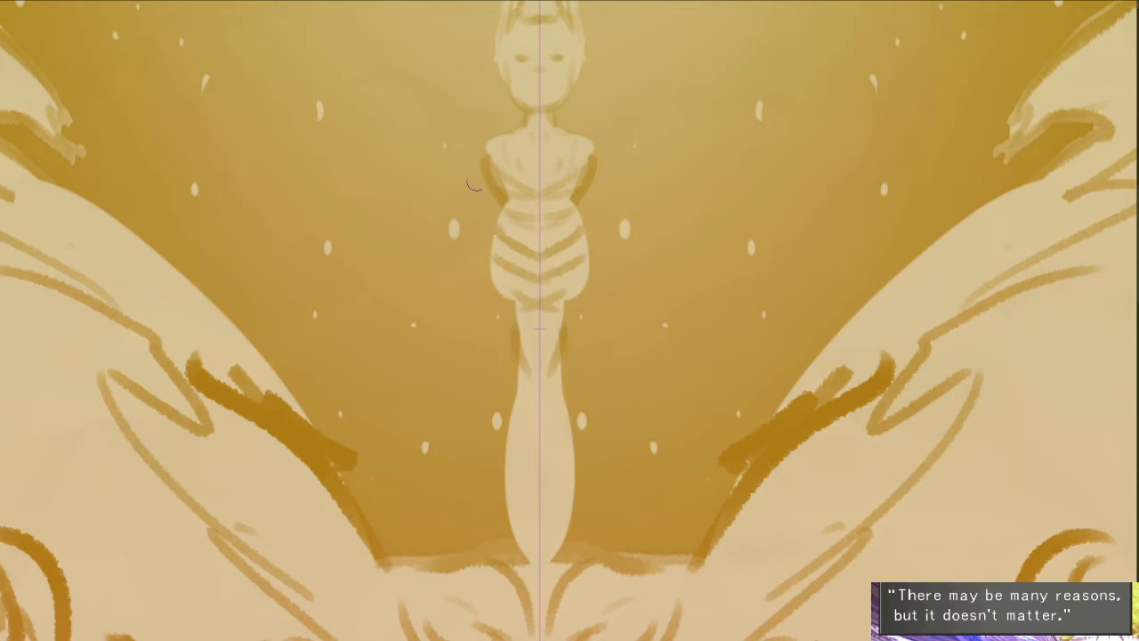
- Draw dark mirrored arm contours down both sides of the inner figure and add an inverted V across its ribs
left_click_drag(475, 156, 523, 255)
key("ctrl+z")
left_click_drag(481, 158, 484, 258)
mouse_move(493, 256)
left_mouse_down()
mouse_move(574, 205)
mouse_move(564, 172)
mouse_move(582, 219)
left_mouse_up()
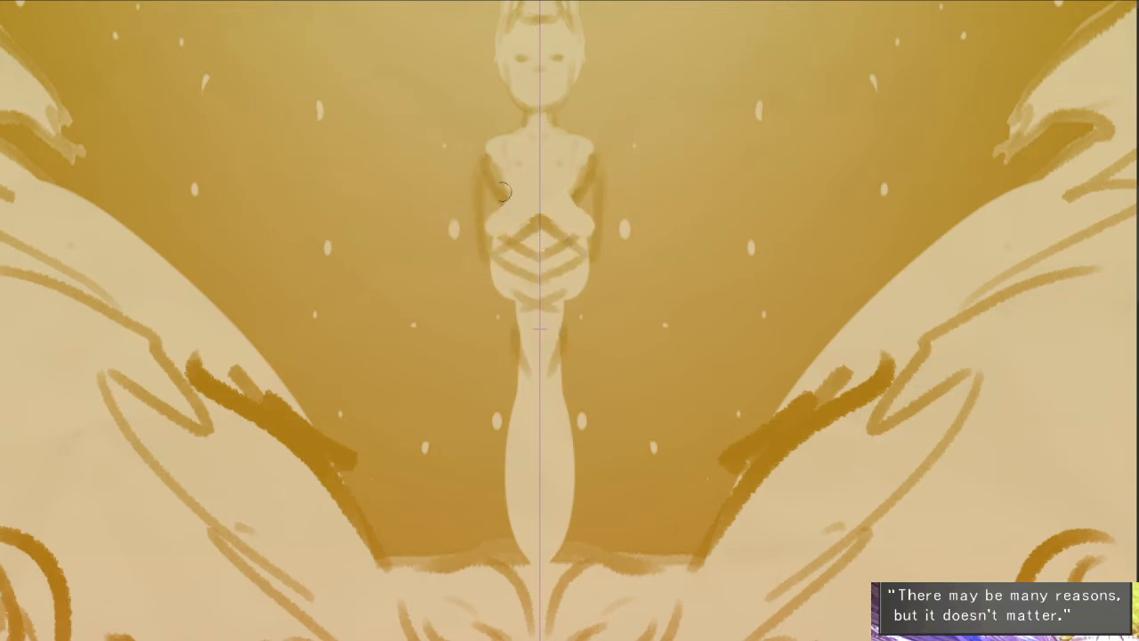
- Shape the inner figure's crossed forearms over the chest and wrap them with criss-crossing dark bands up to the shoulders
mouse_move(504, 195)
left_mouse_down()
mouse_move(570, 162)
mouse_move(543, 190)
left_mouse_up()
mouse_move(574, 169)
left_mouse_down()
mouse_move(575, 213)
mouse_move(620, 157)
left_mouse_up()
mouse_move(642, 197)
left_mouse_down()
mouse_move(623, 216)
mouse_move(600, 203)
left_mouse_up()
left_click_drag(605, 162, 625, 158)
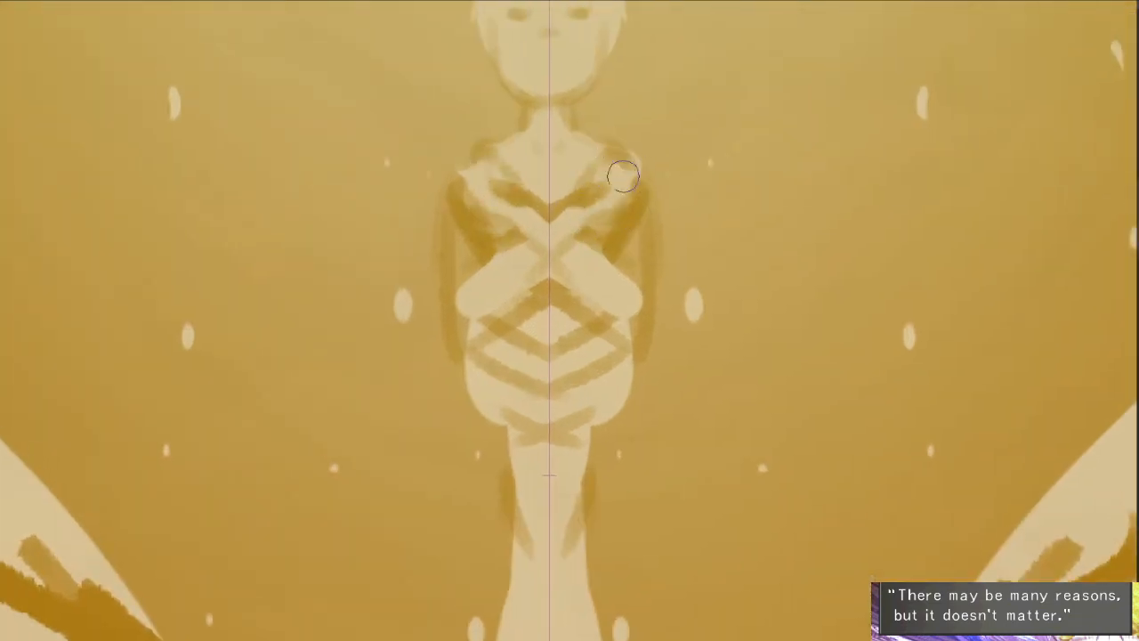
mouse_move(566, 206)
left_mouse_down()
mouse_move(552, 219)
mouse_move(569, 263)
mouse_move(574, 235)
mouse_move(552, 262)
mouse_move(582, 286)
left_mouse_up()
left_click_drag(630, 273, 618, 304)
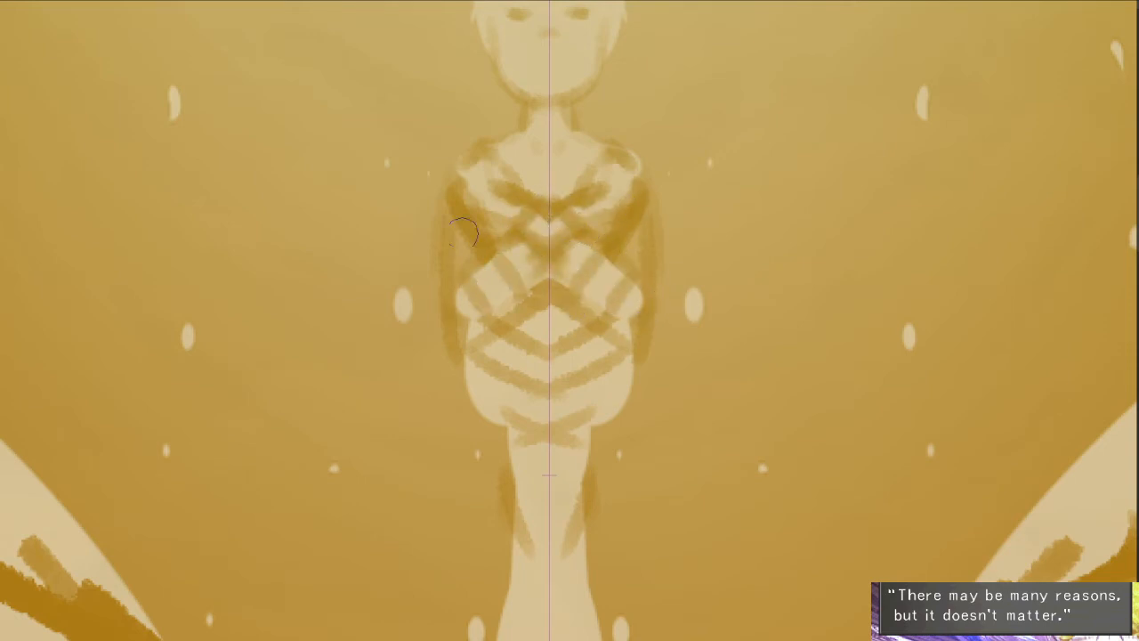
- Erase slim light shapes along the inner figure's arms and darken the arm edges and elbows around them
key("e")
left_click_drag(461, 223, 445, 312)
key("b")
mouse_move(453, 198)
left_mouse_down()
mouse_move(439, 271)
mouse_move(456, 336)
left_mouse_up()
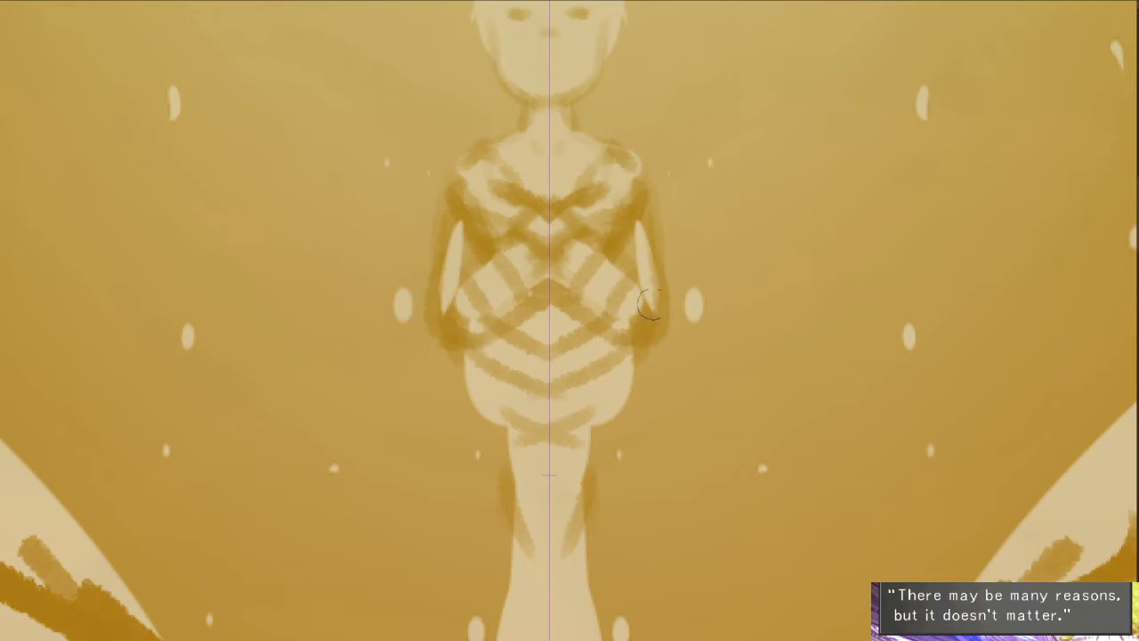
left_click_drag(646, 269, 617, 193)
key("e")
key("ctrl+z")
- Erase the shading beside the inner figure's hips and thighs to widen them into a smooth, light, tapering silhouette
left_click_drag(451, 312, 487, 552)
left_click_drag(470, 428, 472, 553)
scroll(522, 430, "down", 3)
left_click_drag(583, 374, 579, 275)
key("b")
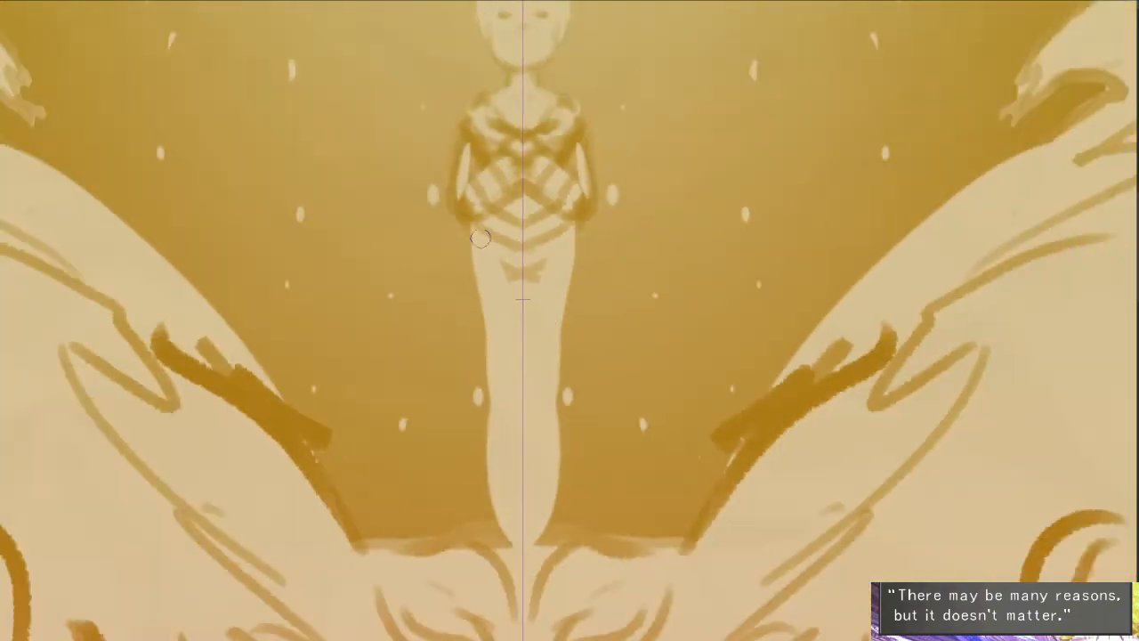
- Outline the inner figure's lower torso with a dark curved edge and define its shoulders with dark sloping contours
mouse_move(471, 233)
left_mouse_down()
mouse_move(484, 269)
mouse_move(522, 285)
left_mouse_up()
left_click_drag(558, 252, 552, 498)
scroll(550, 498, "up", 3)
mouse_move(476, 322)
left_mouse_down()
mouse_move(494, 330)
mouse_move(444, 309)
mouse_move(436, 349)
left_mouse_up()
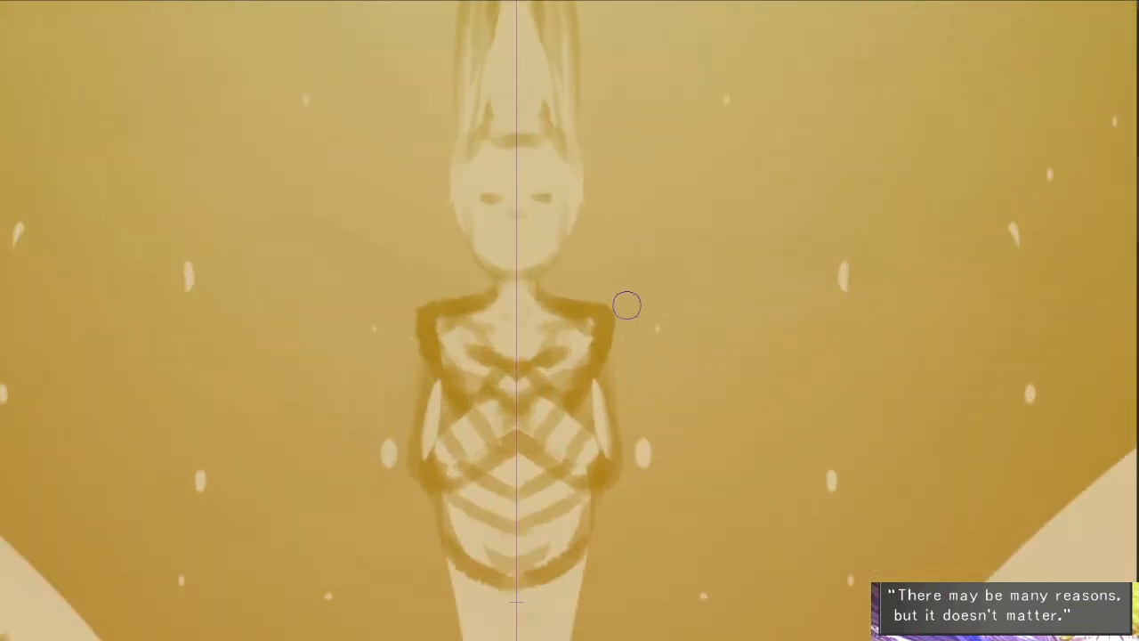
key("ctrl+z")
left_click_drag(569, 294, 585, 370)
left_click_drag(610, 413, 593, 279)
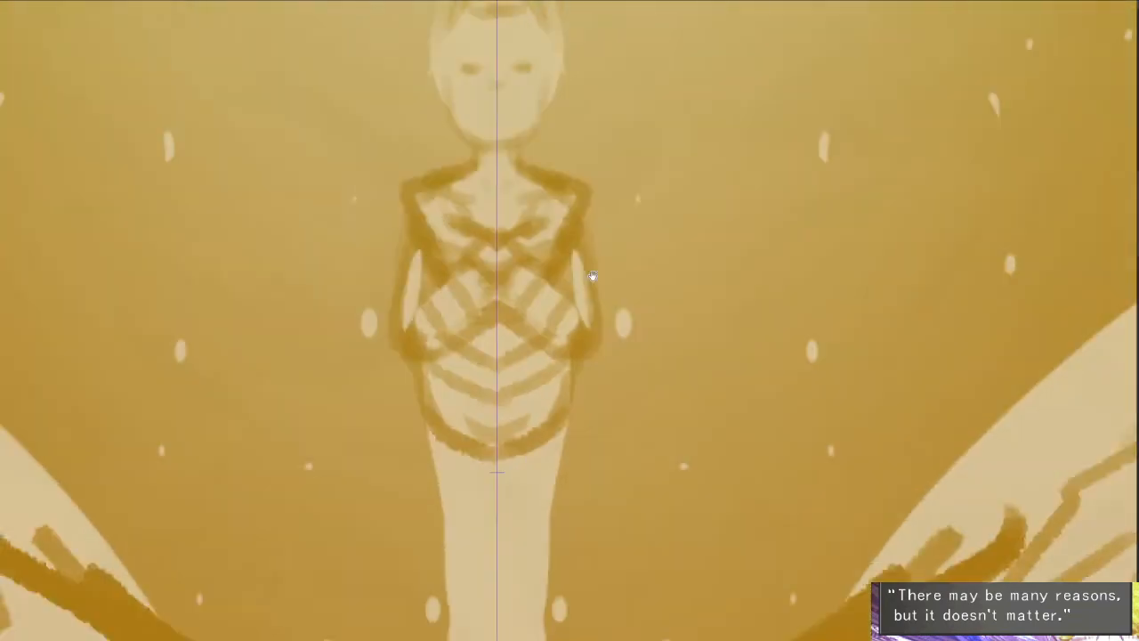
- Shade mirrored dark strokes below the torso to narrow the inner figure's upper legs, redoing the first attempt
scroll(591, 258, "down", 3)
left_click_drag(526, 331, 530, 377)
left_click_drag(518, 323, 528, 391)
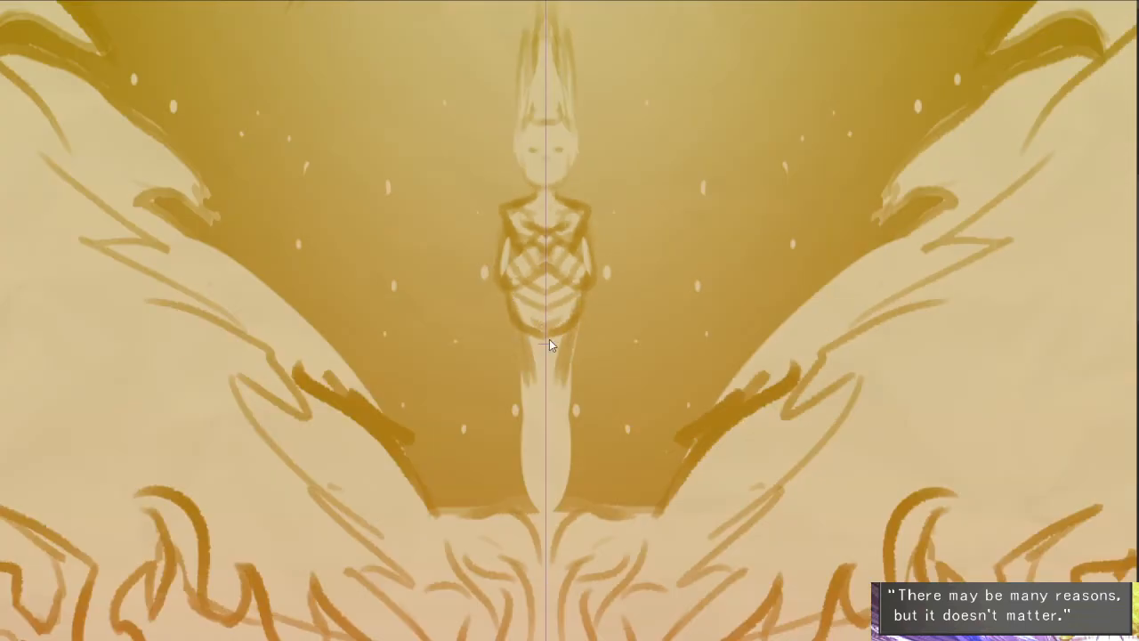
key("ctrl+z")
left_click_drag(532, 333, 545, 410)
mouse_move(516, 326)
left_mouse_down()
mouse_move(525, 439)
mouse_move(511, 428)
mouse_move(510, 473)
mouse_move(472, 523)
left_mouse_up()
- Review the whole symmetrical winged being with the canvas rotated and upright
scroll(595, 386, "down", 5)
left_click_drag(785, 466, 347, 432)
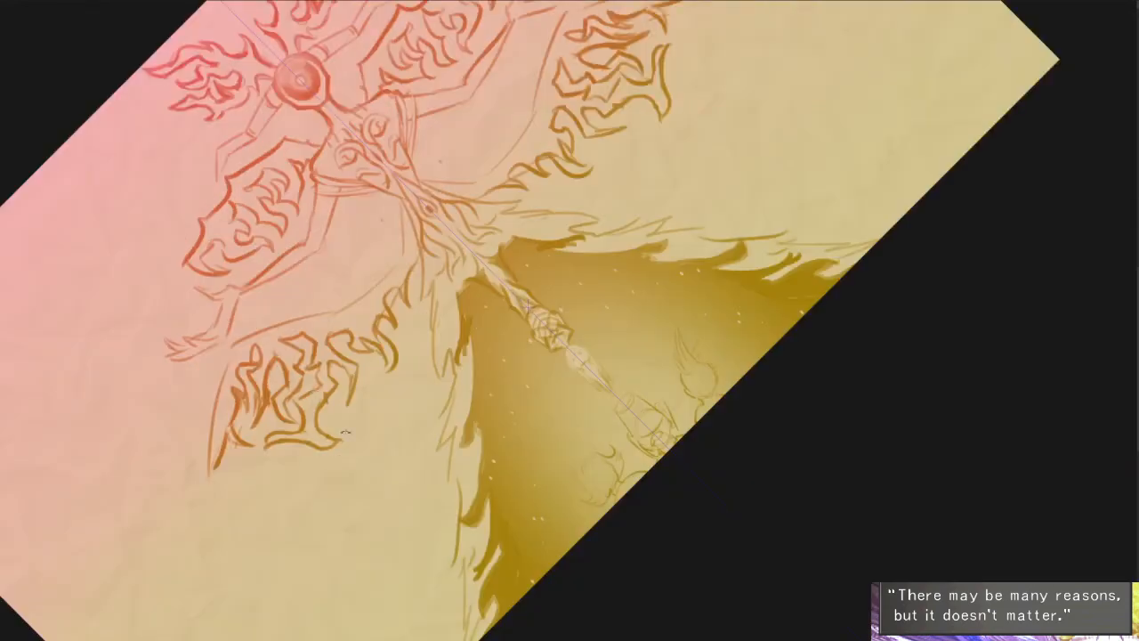
mouse_move(747, 204)
left_mouse_down()
mouse_move(797, 325)
mouse_move(756, 453)
left_mouse_up()
left_click(802, 416, "ctrl+alt")
mouse_move(819, 412)
left_mouse_down()
mouse_move(819, 432)
mouse_move(882, 423)
left_mouse_up()
left_click(818, 433, "ctrl")
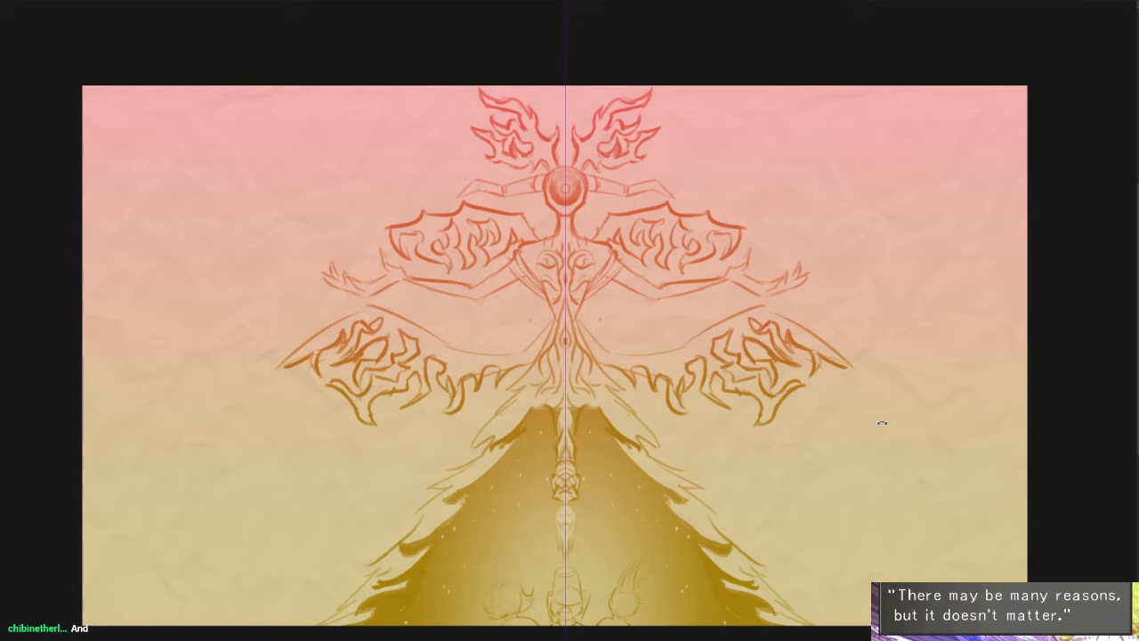
scroll(767, 342, "up", 2)
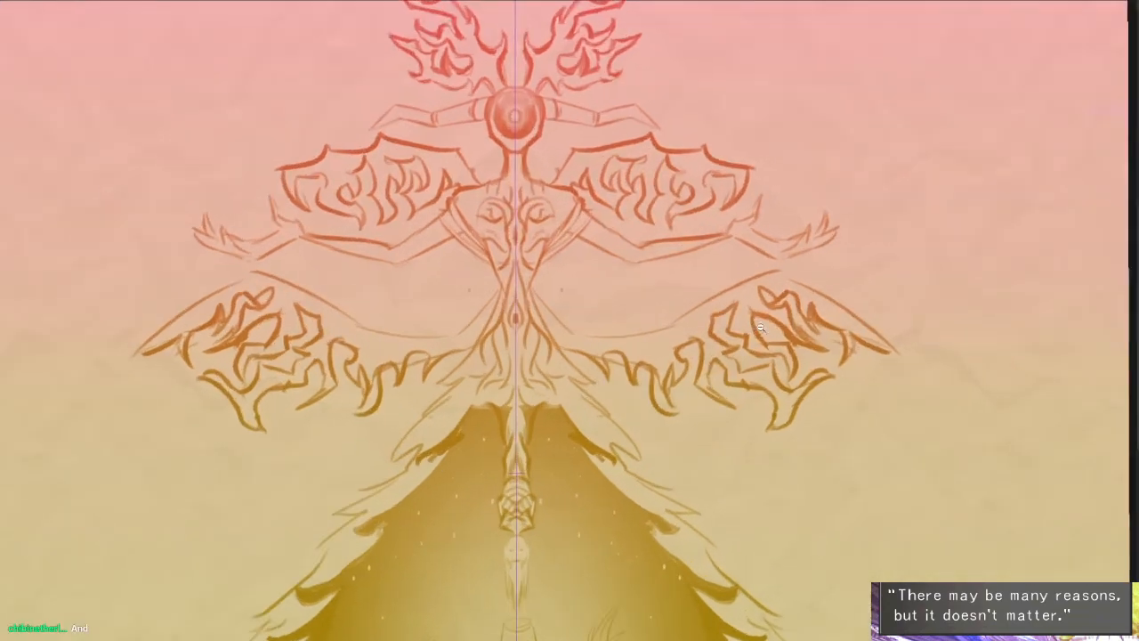
left_click_drag(754, 331, 793, 329)
scroll(770, 341, "down", 1)
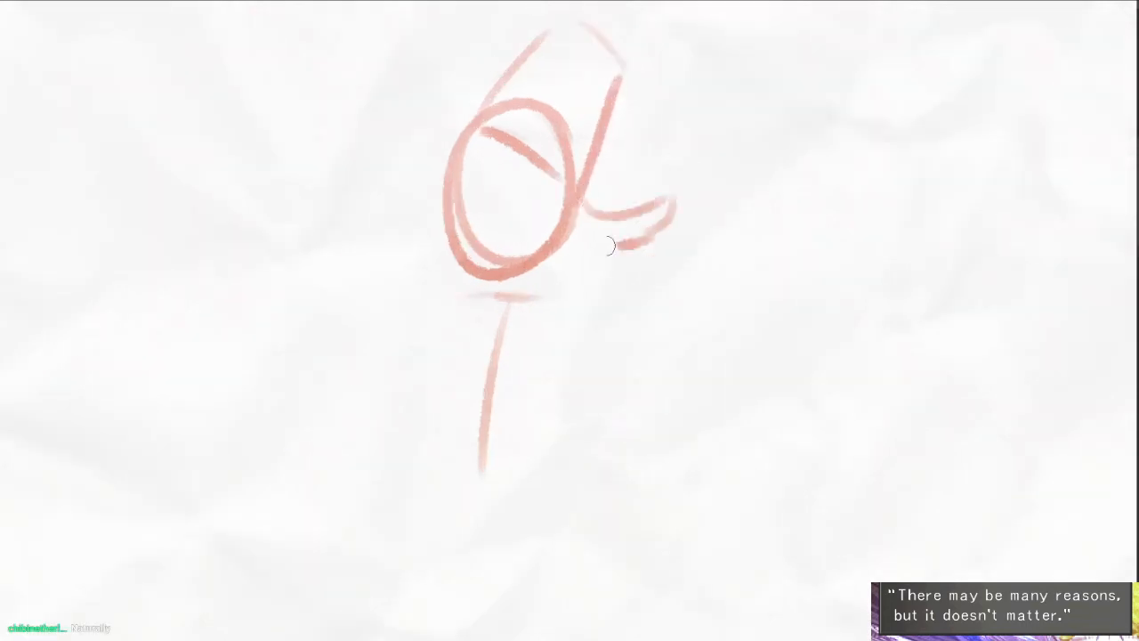
- On the blank page's red head sketch, add hair strands trailing behind, a diagonal fringe line and a tuft beside the face
left_click_drag(684, 207, 547, 258)
left_click_drag(481, 108, 547, 238)
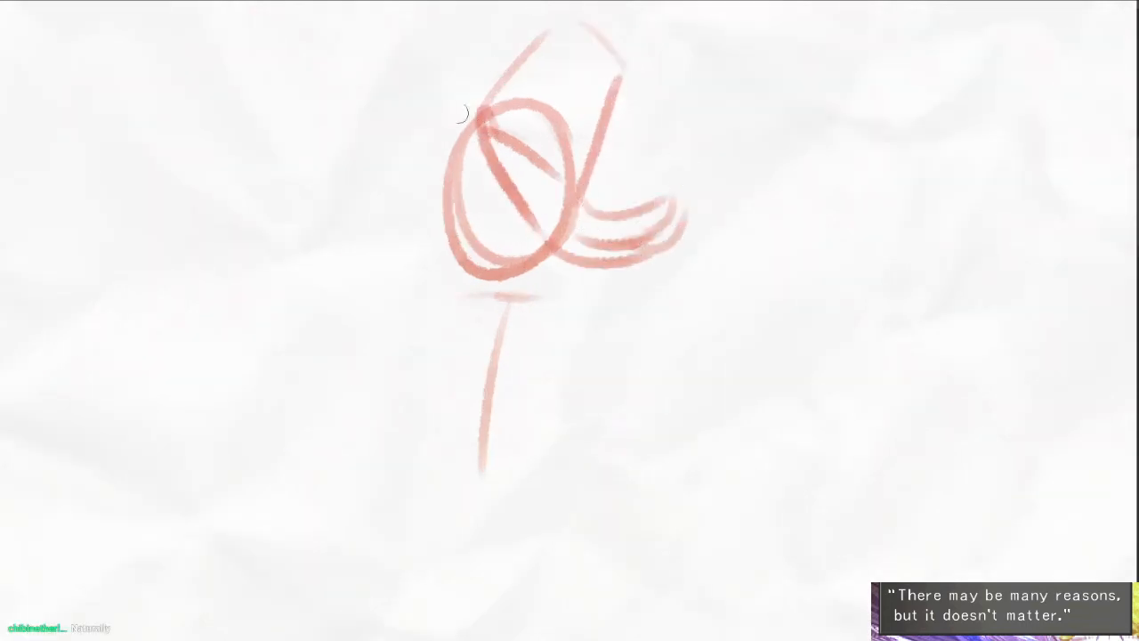
mouse_move(471, 129)
left_mouse_down()
mouse_move(409, 94)
mouse_move(438, 202)
left_mouse_up()
scroll(471, 215, "up", 2)
mouse_move(451, 145)
left_mouse_down()
mouse_move(456, 184)
mouse_move(438, 188)
mouse_move(470, 296)
mouse_move(481, 304)
mouse_move(571, 274)
left_mouse_up()
- Clean up the lower edge of the head into a pointed jaw and sketch two short neck lines beneath it
key("e")
mouse_move(495, 318)
left_mouse_down()
mouse_move(589, 296)
mouse_move(567, 334)
left_mouse_up()
key("b")
left_click_drag(519, 292, 486, 362)
left_click_drag(509, 430, 515, 324)
scroll(639, 276, "down", 2)
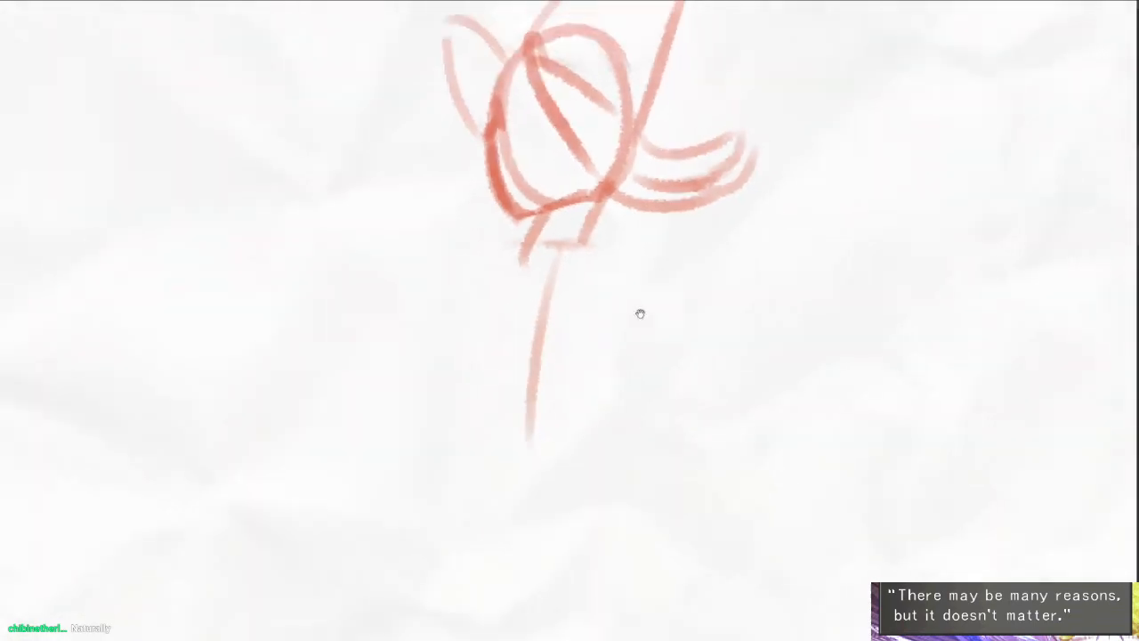
- Sketch the shoulder line sweeping out behind the figure, a second line down the chest and a collar at the neck
left_click_drag(640, 312, 590, 253)
mouse_move(561, 166)
left_mouse_down()
mouse_move(593, 162)
mouse_move(721, 207)
left_mouse_up()
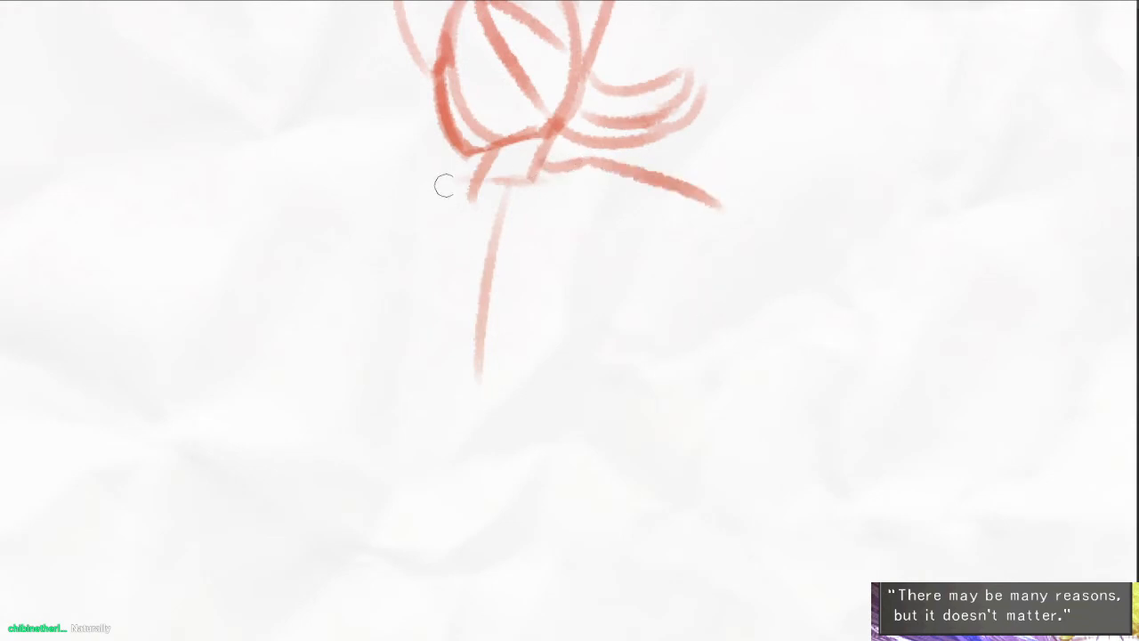
left_click_drag(322, 173, 396, 177)
key("ctrl+z")
scroll(445, 189, "up", 2)
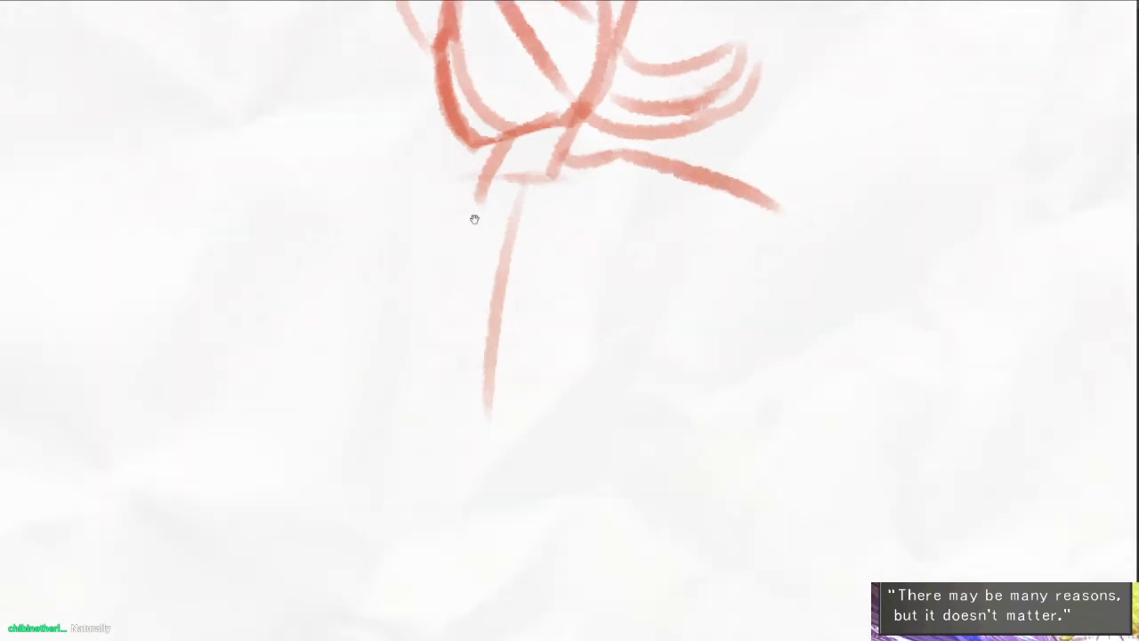
mouse_move(539, 182)
left_mouse_down()
mouse_move(536, 350)
mouse_move(588, 391)
left_mouse_up()
scroll(656, 372, "down", 2)
scroll(640, 356, "down", 1)
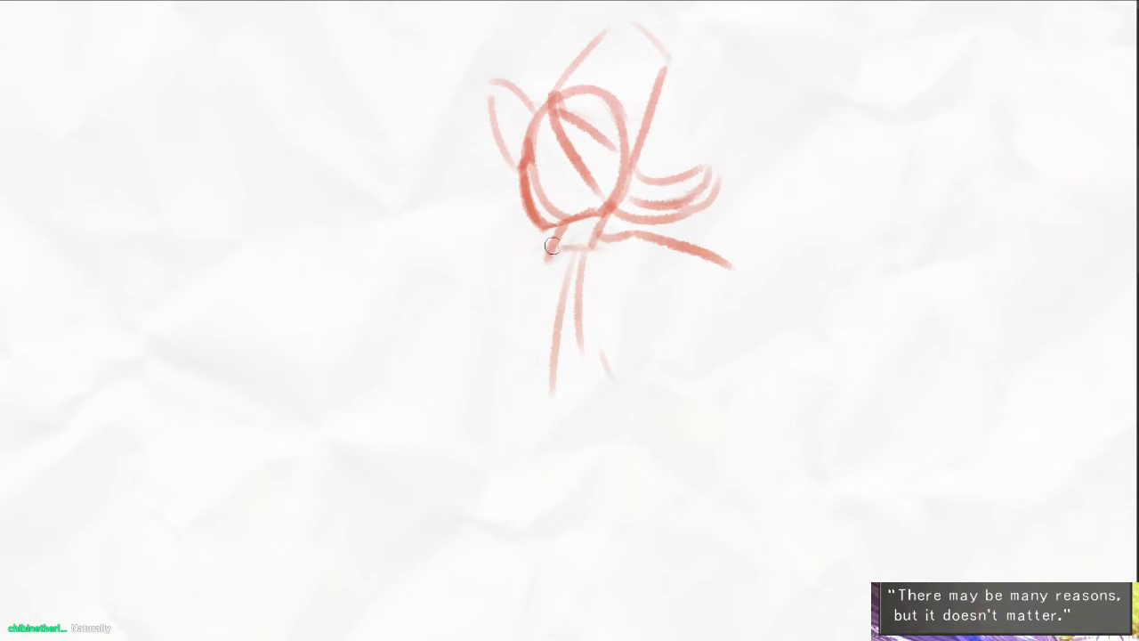
left_click_drag(559, 245, 598, 232)
- Erase the inner construction strokes along the cheek and jaw to clear the face for its features
scroll(541, 160, "up", 2)
mouse_move(535, 161)
left_mouse_down()
mouse_move(547, 206)
mouse_move(574, 161)
left_mouse_up()
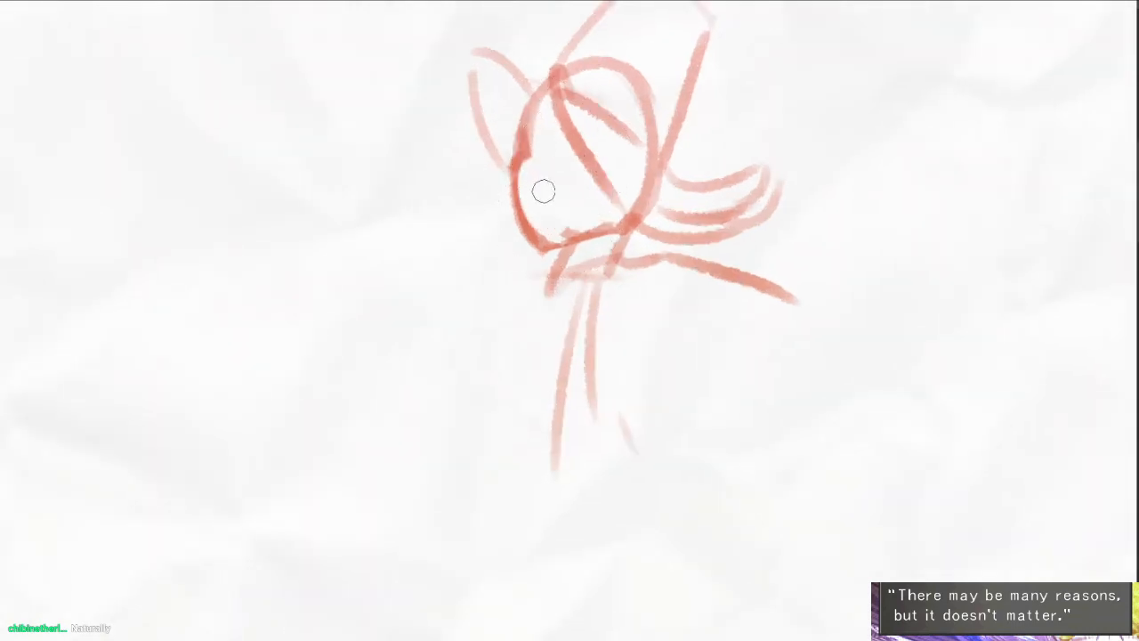
key("e")
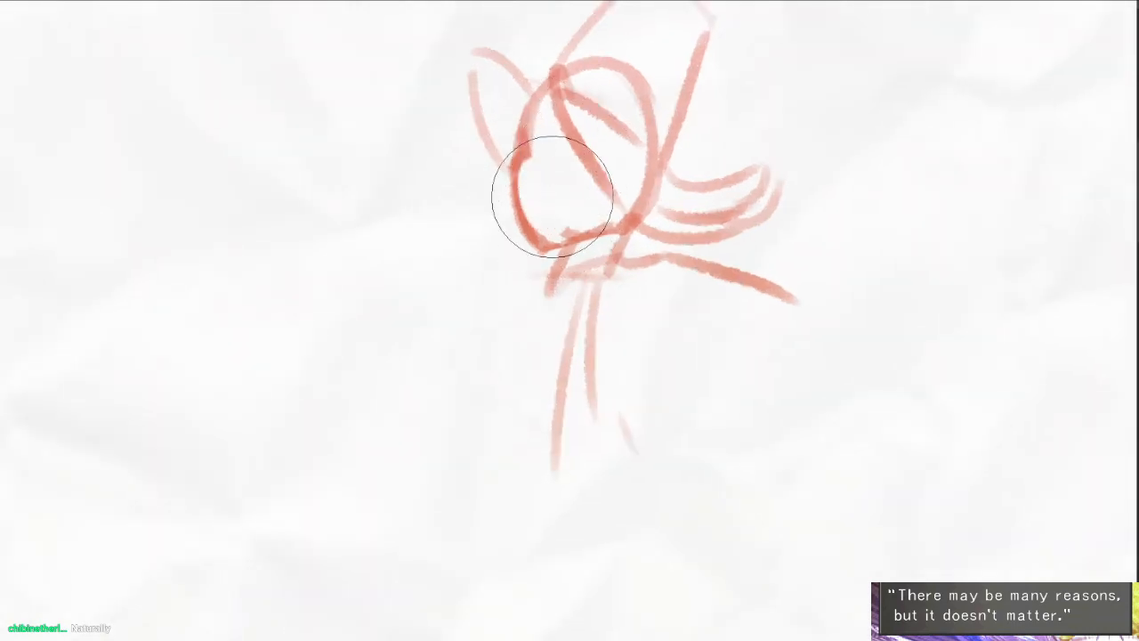
left_click_drag(553, 195, 546, 188)
key("e")
left_click_drag(525, 142, 574, 165)
- Draw two dark oval eyes, a small nose and a slightly open mouth on the face, redoing misplaced strokes
scroll(576, 190, "up", 2)
mouse_move(528, 214)
left_mouse_down()
mouse_move(585, 220)
mouse_move(547, 225)
mouse_move(531, 213)
mouse_move(557, 210)
left_mouse_up()
left_click_drag(638, 178, 620, 223)
left_click_drag(521, 163, 505, 226)
left_click_drag(549, 265, 548, 286)
key("ctrl+z")
key("ctrl+z")
mouse_move(519, 187)
left_mouse_down()
mouse_move(495, 253)
mouse_move(516, 256)
left_mouse_up()
- Draw a looped hair lock beside the face, a side lock curving to the jaw and darker strands flowing behind the head
mouse_move(480, 122)
left_mouse_down()
mouse_move(437, 94)
mouse_move(420, 235)
left_mouse_up()
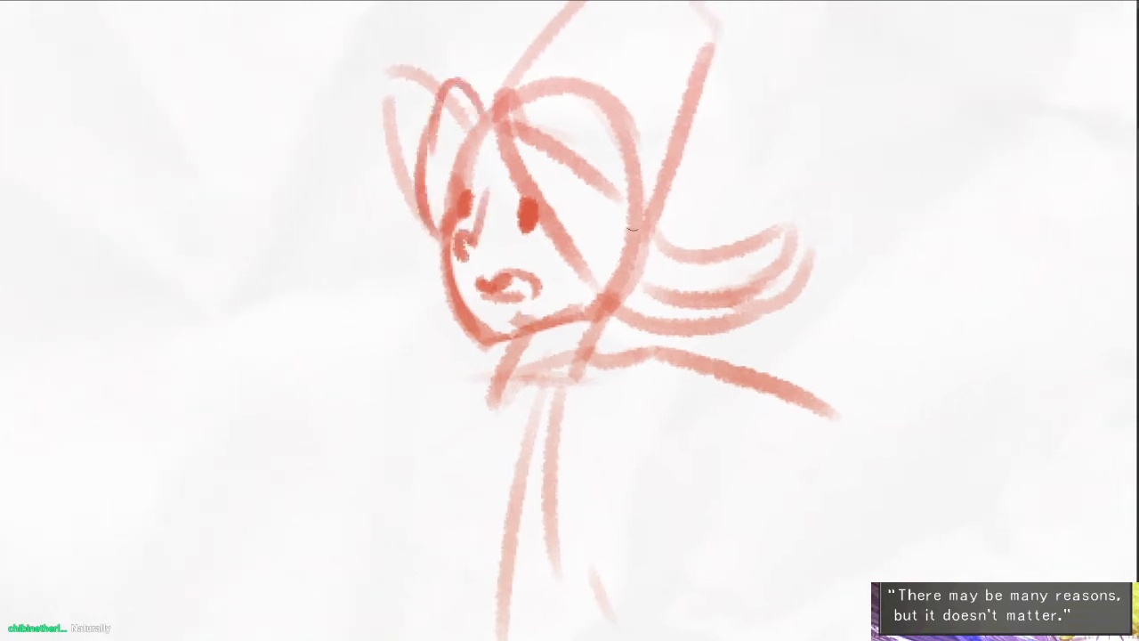
mouse_move(547, 141)
left_mouse_down()
mouse_move(722, 245)
mouse_move(777, 234)
left_mouse_up()
left_click_drag(639, 234, 723, 270)
key("ctrl+z")
left_click_drag(549, 123, 633, 290)
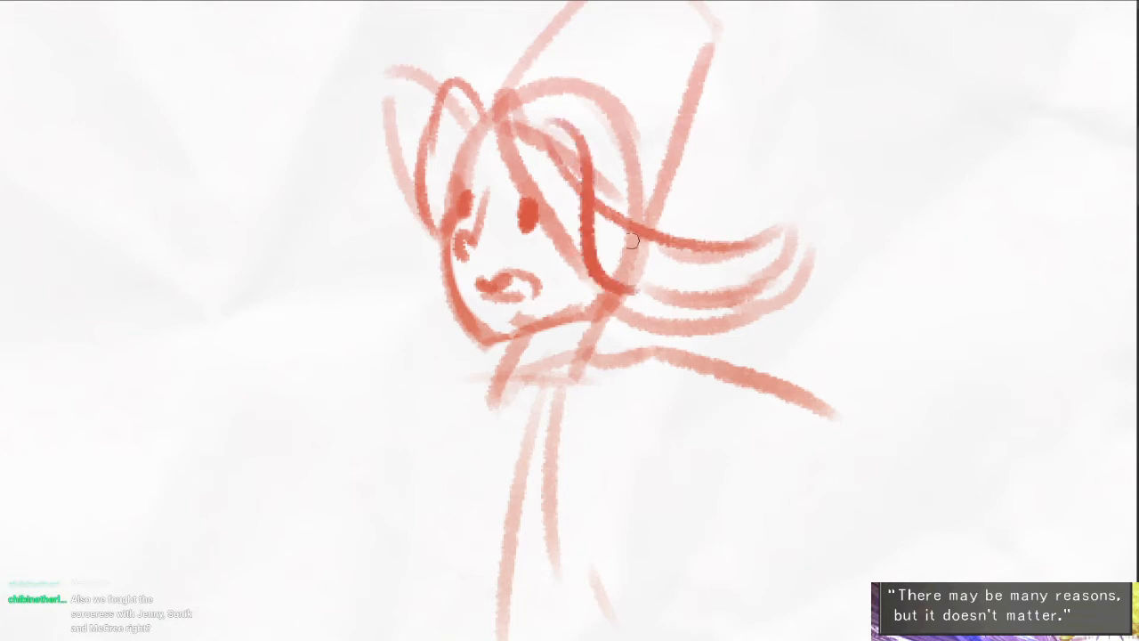
left_click_drag(643, 219, 676, 232)
left_click_drag(650, 167, 647, 262)
left_click_drag(551, 193, 665, 285)
key("ctrl+z")
- Outline the tall tilted hat with darker sides, a top edge and a band line near its crown
left_click_drag(598, 79, 690, 158)
left_click_drag(623, 49, 486, 196)
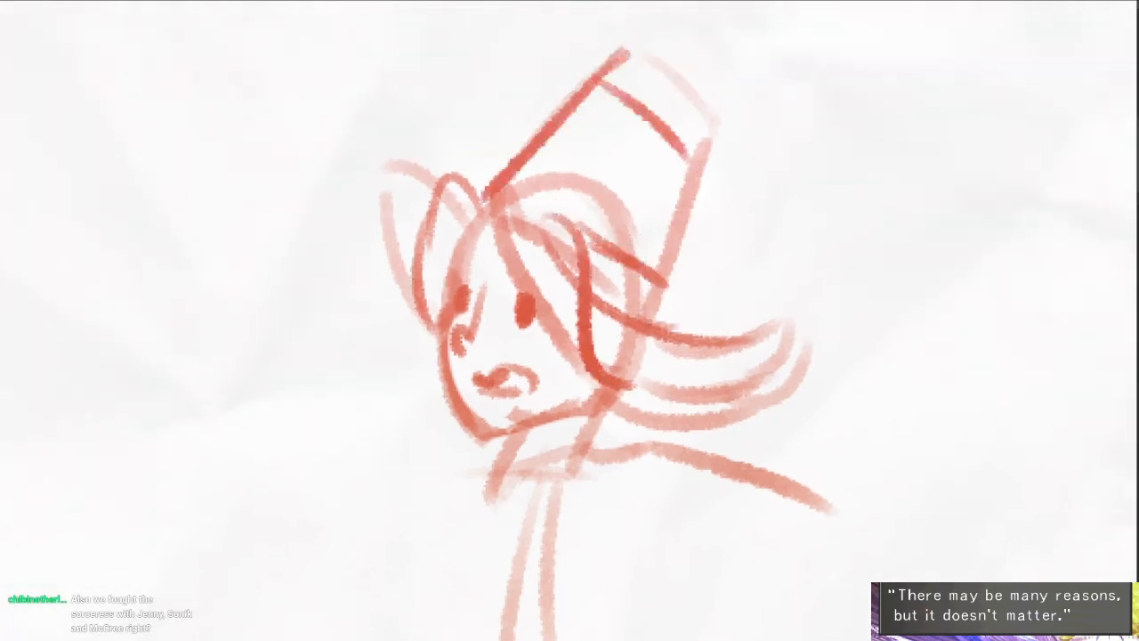
left_click_drag(712, 123, 656, 311)
left_click_drag(678, 225, 650, 322)
left_click_drag(627, 52, 706, 112)
key("e")
left_click_drag(615, 84, 692, 158)
key("b")
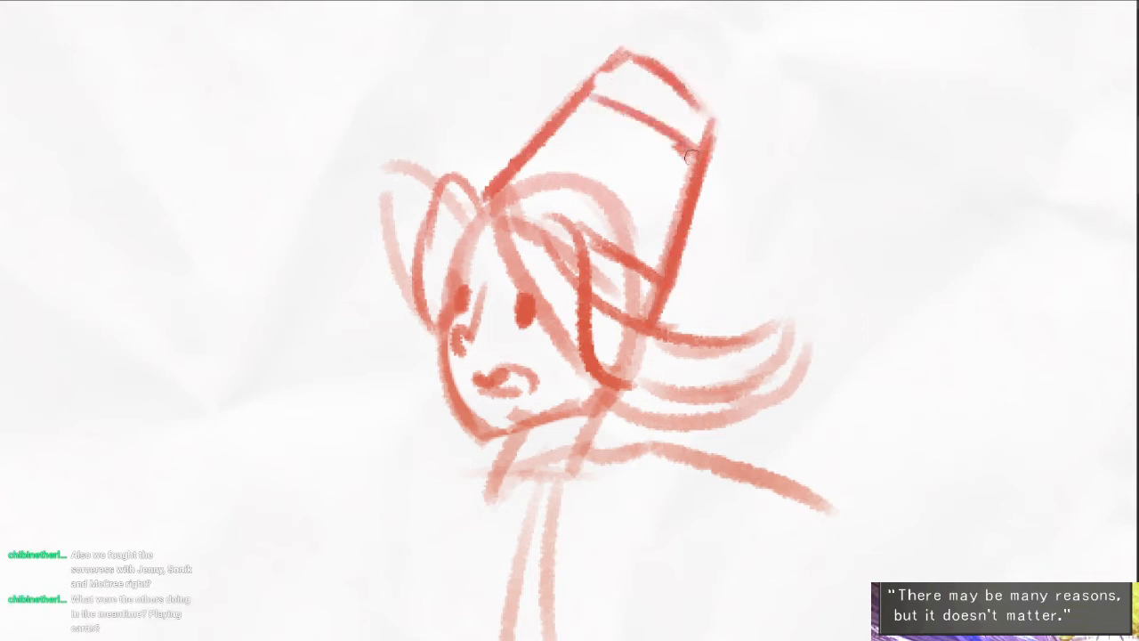
- Darken the hat's band line and rework its crown into a rounded top, erasing the stray strokes
left_click_drag(630, 116, 687, 141)
left_click_drag(625, 53, 716, 108)
key("e")
left_click_drag(620, 78, 703, 117)
mouse_move(607, 54)
left_mouse_down()
mouse_move(602, 67)
mouse_move(627, 50)
mouse_move(715, 100)
mouse_move(731, 126)
mouse_move(715, 125)
mouse_move(705, 174)
left_mouse_up()
key("b")
key("e")
key("b")
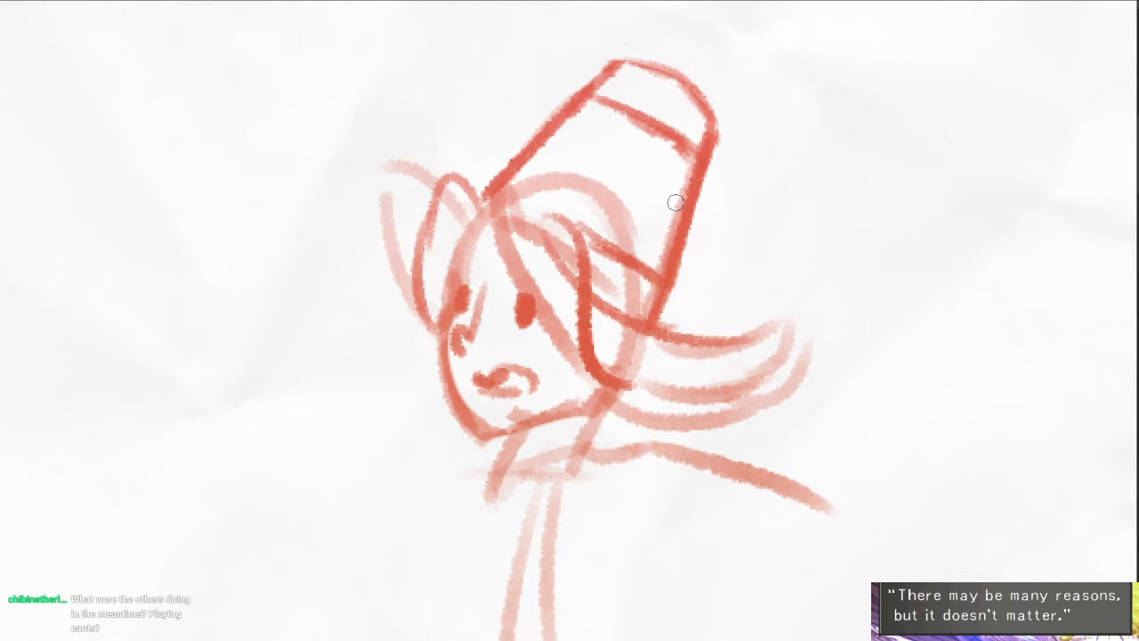
- Erase overlapping hair guides around the face and redraw the front locks, parted fringe and side lock
mouse_move(419, 157)
left_mouse_down()
mouse_move(388, 178)
mouse_move(431, 304)
left_mouse_up()
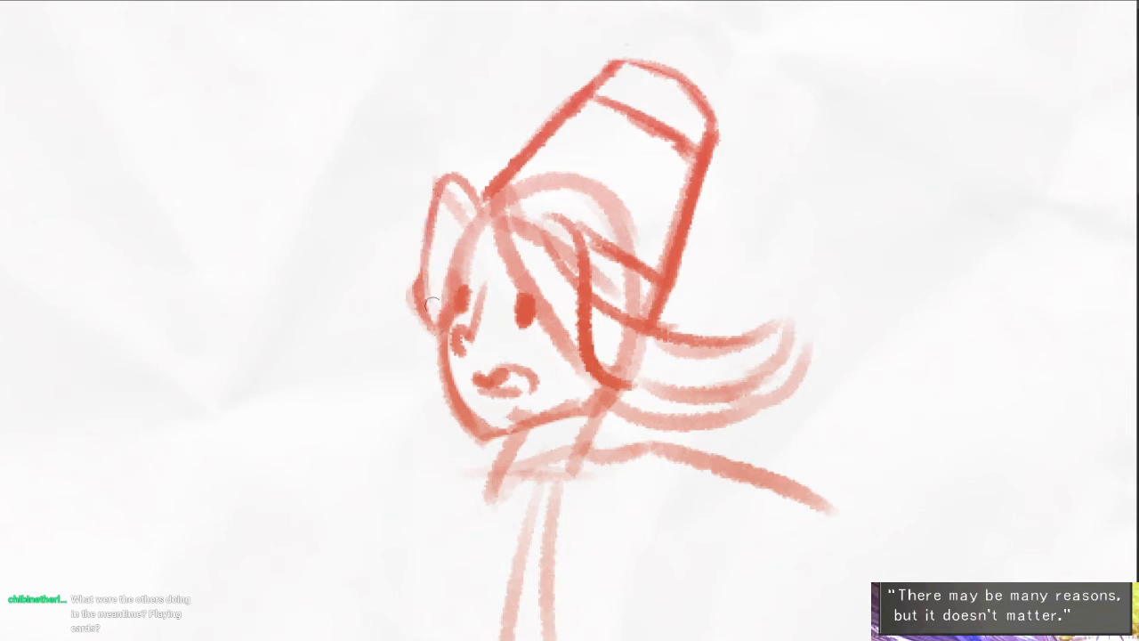
left_click_drag(418, 209, 425, 328)
left_click_drag(423, 248, 436, 327)
mouse_move(468, 240)
left_mouse_down()
mouse_move(506, 232)
mouse_move(450, 203)
mouse_move(476, 233)
left_mouse_up()
left_click_drag(593, 281, 575, 268)
mouse_move(516, 206)
left_mouse_down()
mouse_move(535, 266)
mouse_move(515, 202)
mouse_move(552, 250)
left_mouse_up()
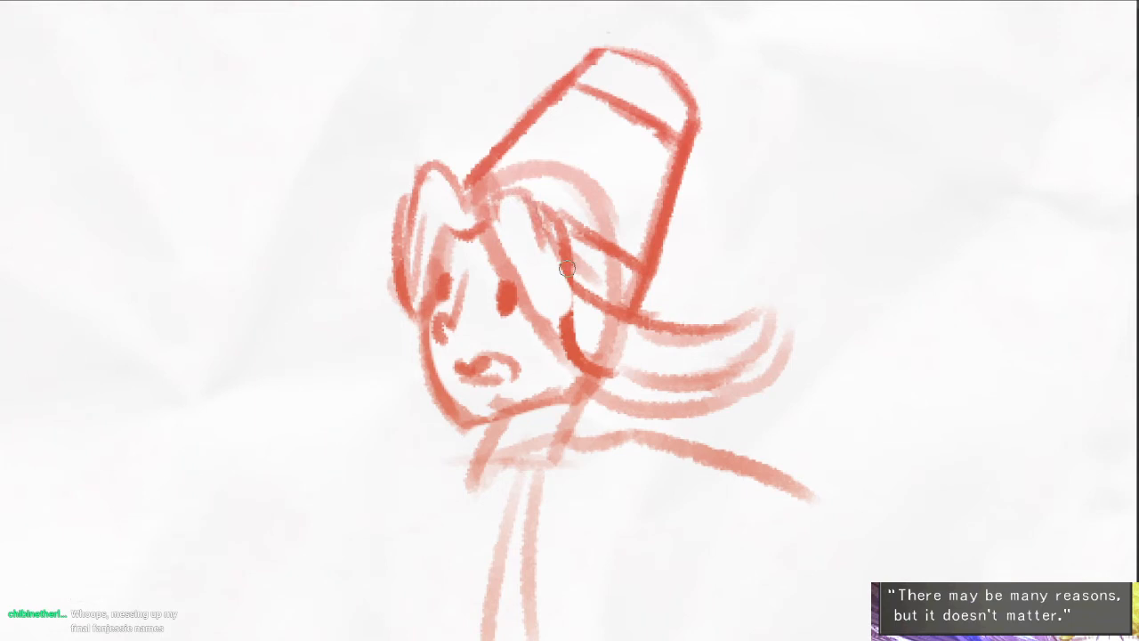
left_click_drag(647, 380, 668, 333)
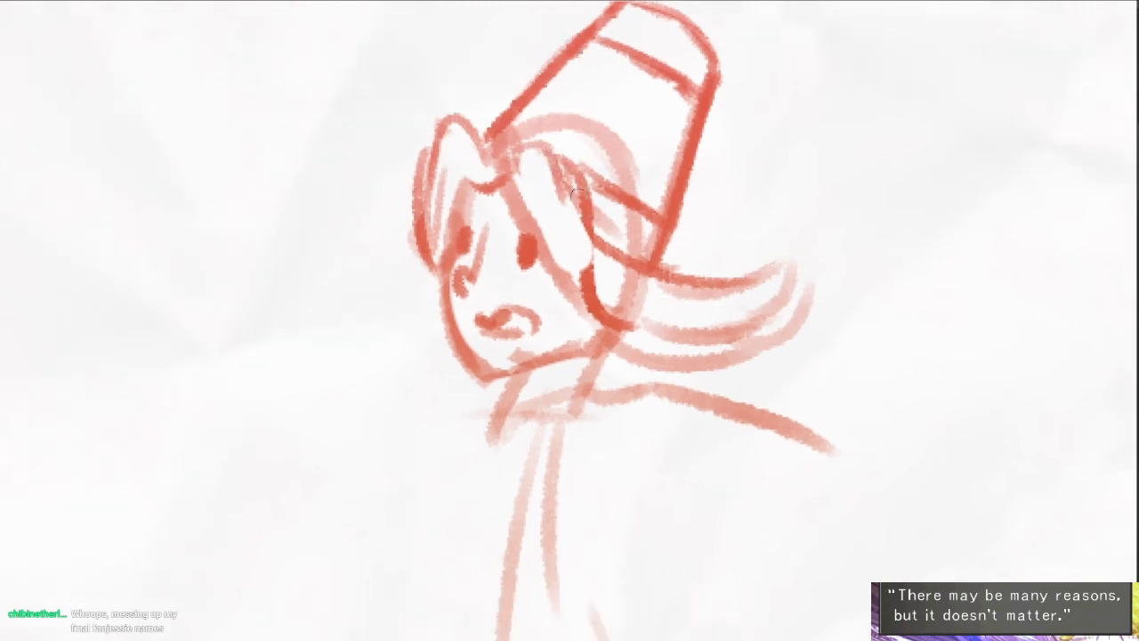
left_click_drag(580, 203, 604, 311)
- Sketch the side of the figure's torso, a slanted line at the waist and a line descending from the lower back
left_click_drag(661, 377, 678, 215)
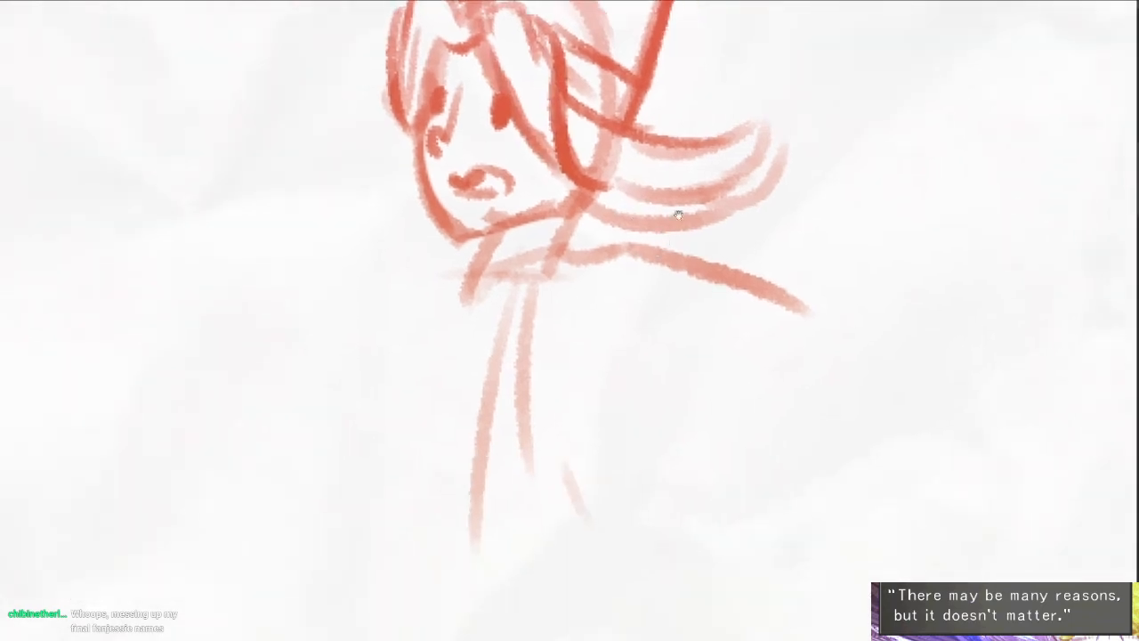
left_click_drag(568, 340, 592, 284)
scroll(592, 284, "down", 3)
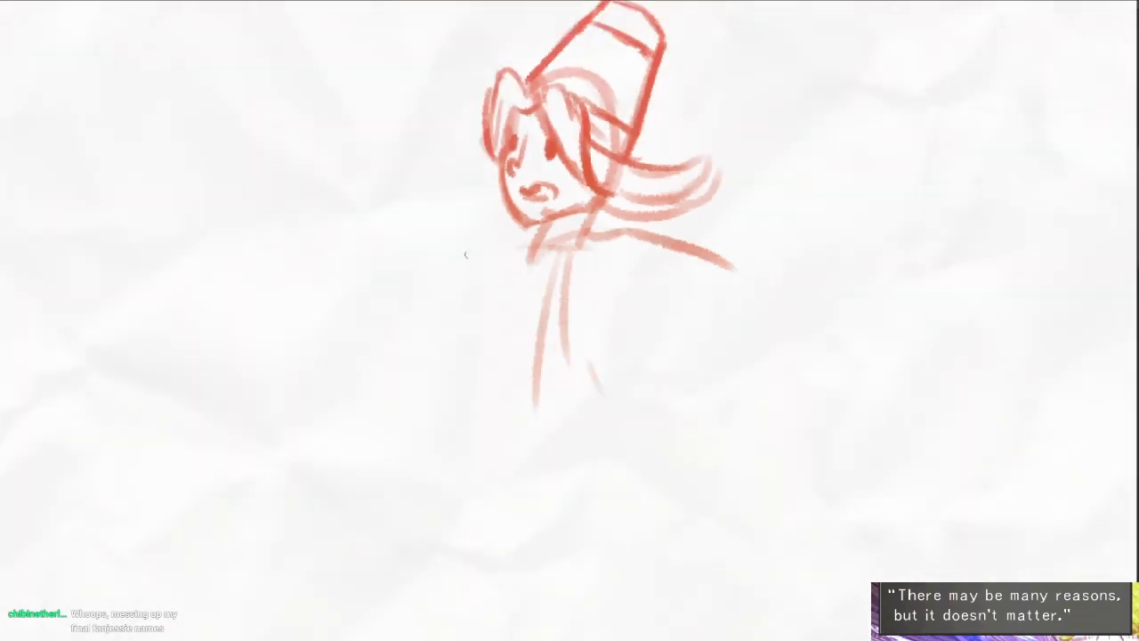
mouse_move(509, 234)
left_mouse_down()
mouse_move(392, 222)
mouse_move(370, 313)
left_mouse_up()
key("ctrl+z")
key("ctrl+z")
left_click_drag(508, 256, 489, 348)
mouse_move(613, 285)
left_mouse_down()
mouse_move(590, 321)
mouse_move(629, 430)
left_mouse_up()
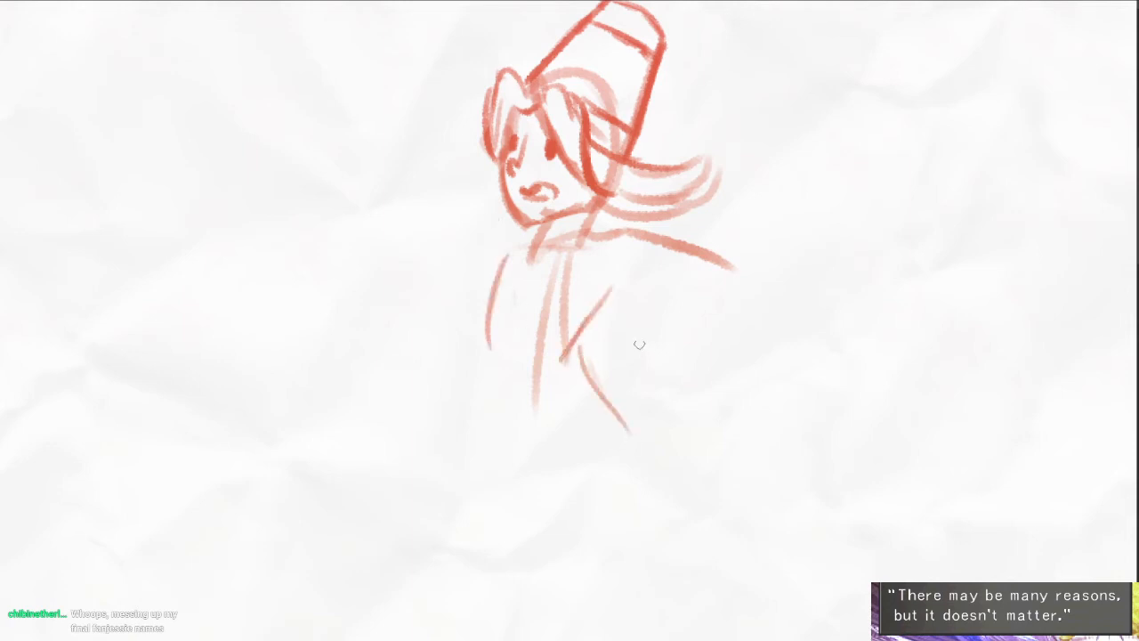
- Replace the lower-back line with two long coat-tail curves flowing out behind the figure
key("ctrl+z")
left_click_drag(592, 362, 848, 429)
key("ctrl+z")
mouse_move(610, 331)
left_mouse_down()
mouse_move(628, 365)
mouse_move(723, 433)
left_mouse_up()
mouse_move(546, 259)
left_mouse_down()
mouse_move(552, 356)
mouse_move(772, 472)
left_mouse_up()
- Sketch one leg stretched forward with an upturned foot and the other bent beneath the coat, with short crease lines
left_click_drag(470, 400, 505, 365)
mouse_move(301, 436)
left_mouse_down()
mouse_move(532, 354)
mouse_move(549, 400)
mouse_move(752, 504)
left_mouse_up()
left_click_drag(643, 399, 723, 450)
key("ctrl+z")
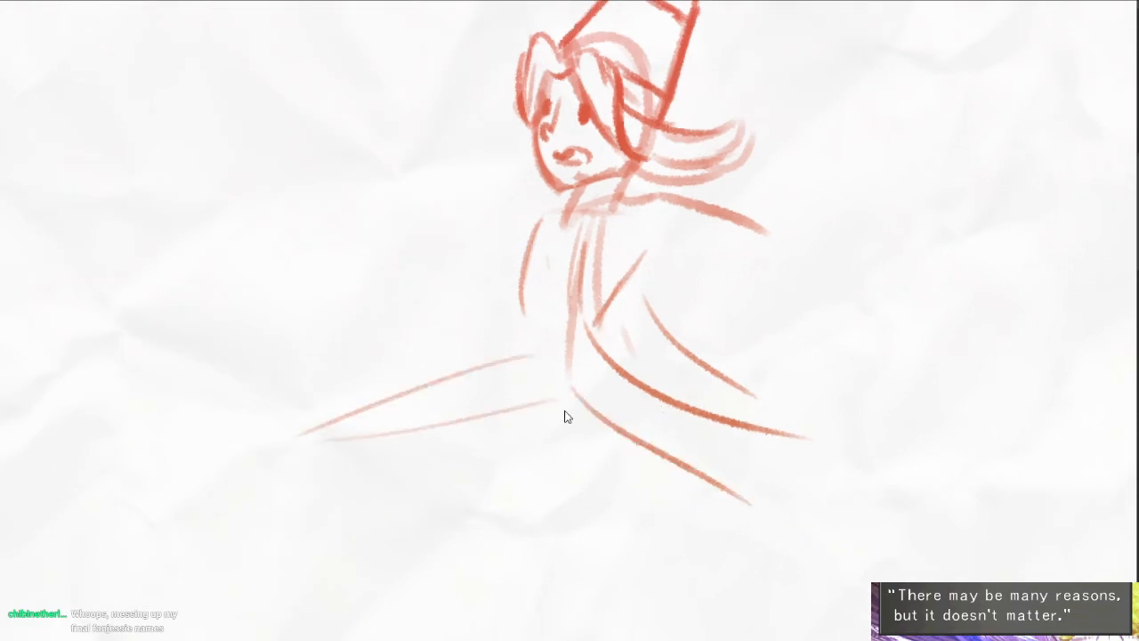
key("ctrl+z")
mouse_move(549, 403)
left_mouse_down()
mouse_move(682, 475)
mouse_move(734, 470)
left_mouse_up()
left_click_drag(606, 400, 633, 449)
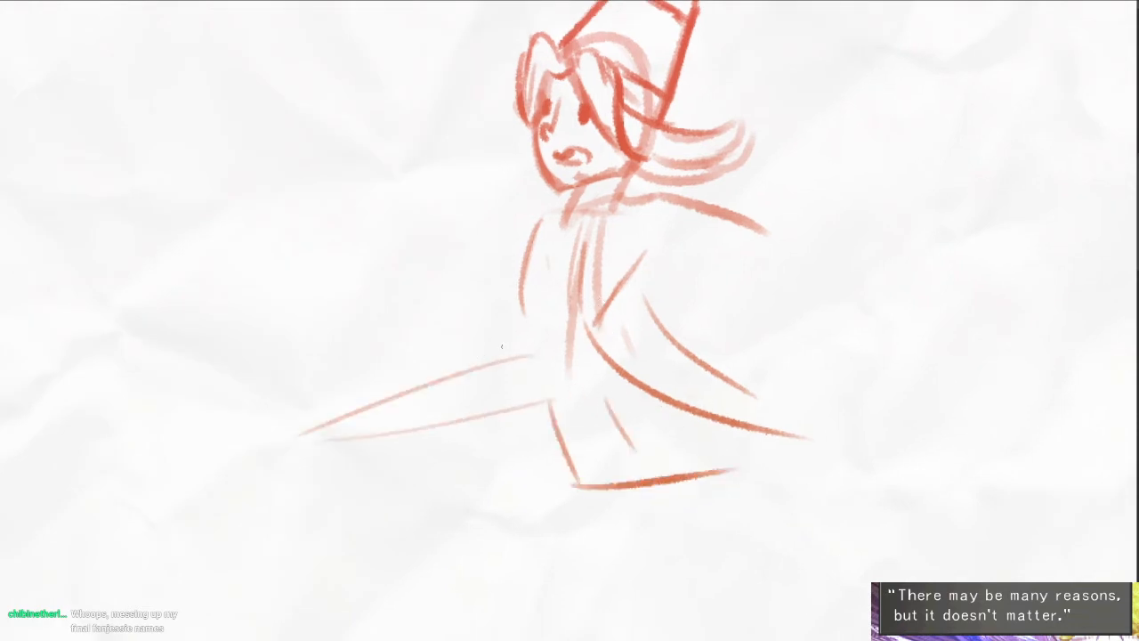
mouse_move(301, 416)
left_mouse_down()
mouse_move(284, 448)
mouse_move(338, 451)
left_mouse_up()
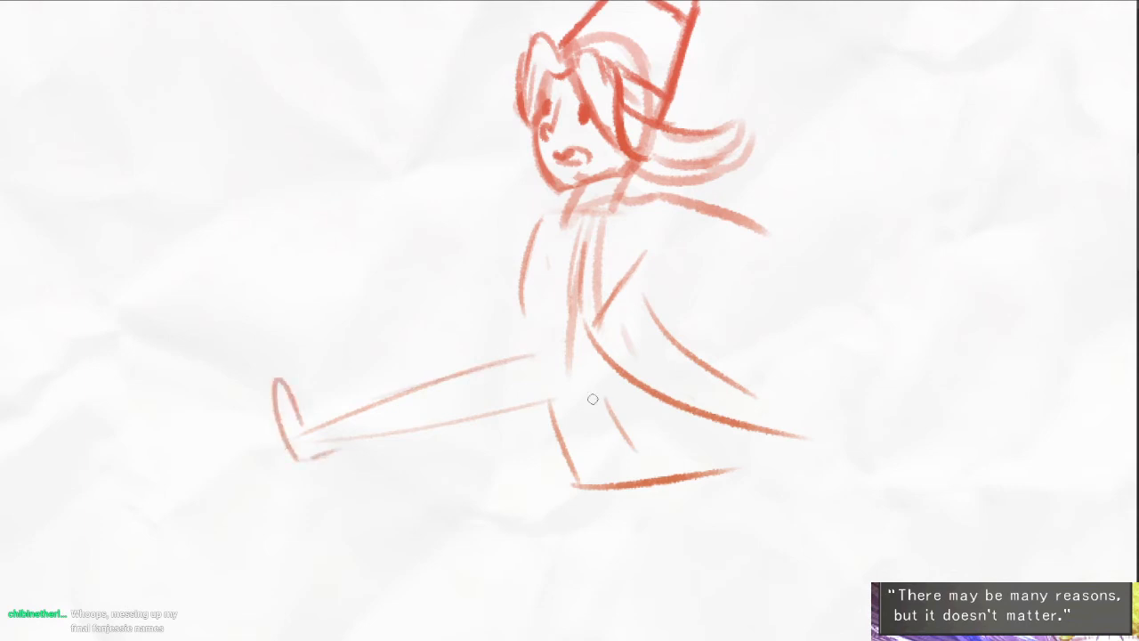
left_click_drag(623, 407, 635, 444)
- Add a short stroke at the waist and curved contours down the front of the figure's torso
left_click_drag(602, 301, 584, 321)
left_click_drag(540, 246, 506, 369)
left_click_drag(509, 266, 499, 314)
- Draw the front arm extended from the shoulder and bent at the elbow, with a rounded, fingered hand before the chest
mouse_move(525, 230)
left_mouse_down()
mouse_move(429, 204)
mouse_move(421, 274)
mouse_move(458, 253)
mouse_move(433, 253)
mouse_move(458, 261)
left_mouse_up()
key("ctrl+z")
mouse_move(458, 240)
left_mouse_down()
mouse_move(464, 267)
mouse_move(453, 289)
mouse_move(495, 317)
left_mouse_up()
scroll(463, 280, "up", 2)
mouse_move(416, 247)
left_mouse_down()
mouse_move(362, 239)
mouse_move(432, 333)
mouse_move(457, 347)
left_mouse_up()
mouse_move(392, 322)
left_mouse_down()
mouse_move(361, 194)
mouse_move(578, 176)
left_mouse_up()
key("ctrl+z")
mouse_move(616, 216)
left_mouse_down()
mouse_move(567, 236)
mouse_move(577, 217)
mouse_move(366, 182)
left_mouse_up()
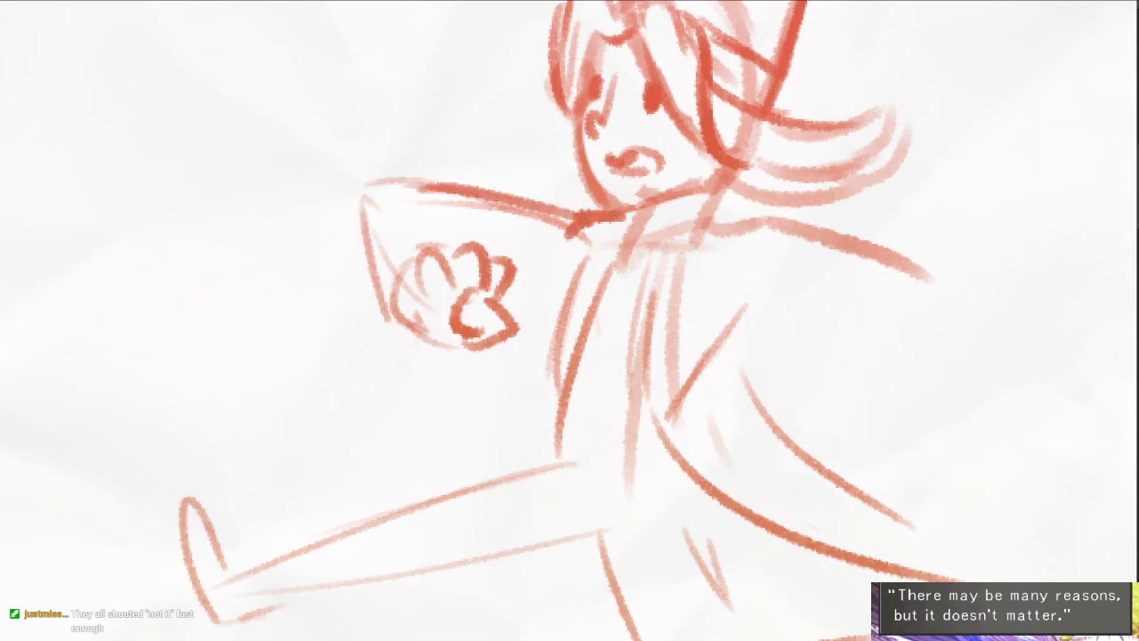
- Add a forearm stroke behind the front hand, darken the coat's front edge and erase the old torso contours
left_click_drag(518, 285, 567, 296)
left_click_drag(584, 298, 552, 296)
mouse_move(556, 256)
left_mouse_down()
mouse_move(508, 432)
mouse_move(524, 381)
left_mouse_up()
left_click_drag(570, 249, 531, 436)
key("e")
left_click_drag(616, 279, 608, 440)
key("e")
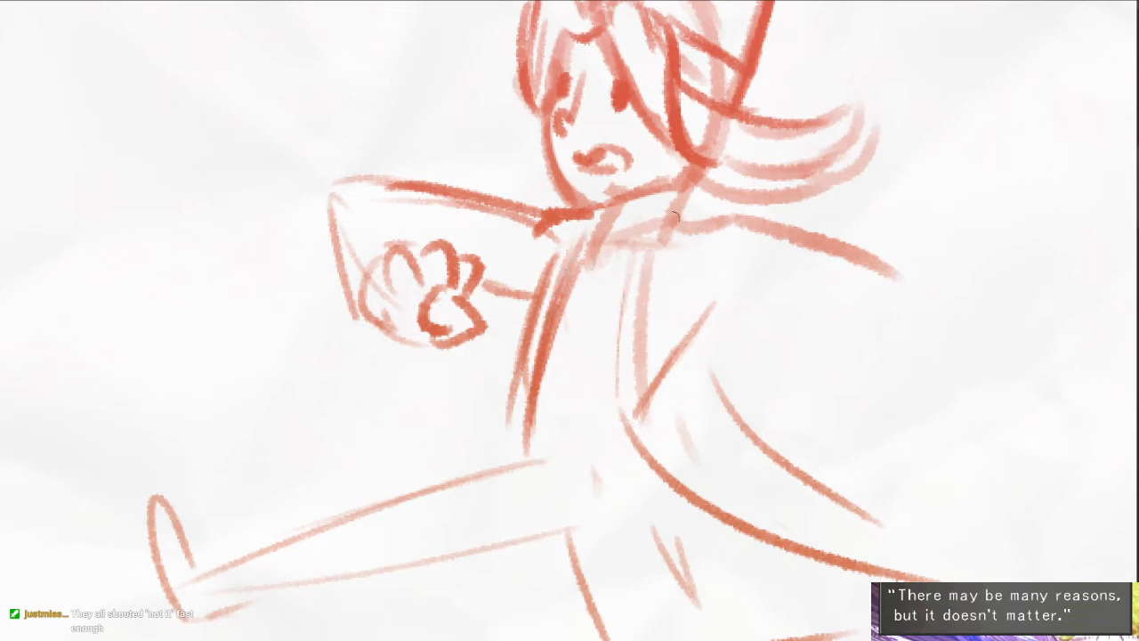
- Draw the coat's other opening edge from the neck to the waist, with an angled side contour beneath the rear arm
left_click_drag(675, 220, 602, 305)
left_click_drag(630, 265, 638, 478)
left_click_drag(637, 340, 646, 439)
mouse_move(712, 301)
left_mouse_down()
mouse_move(696, 480)
mouse_move(623, 495)
left_mouse_up()
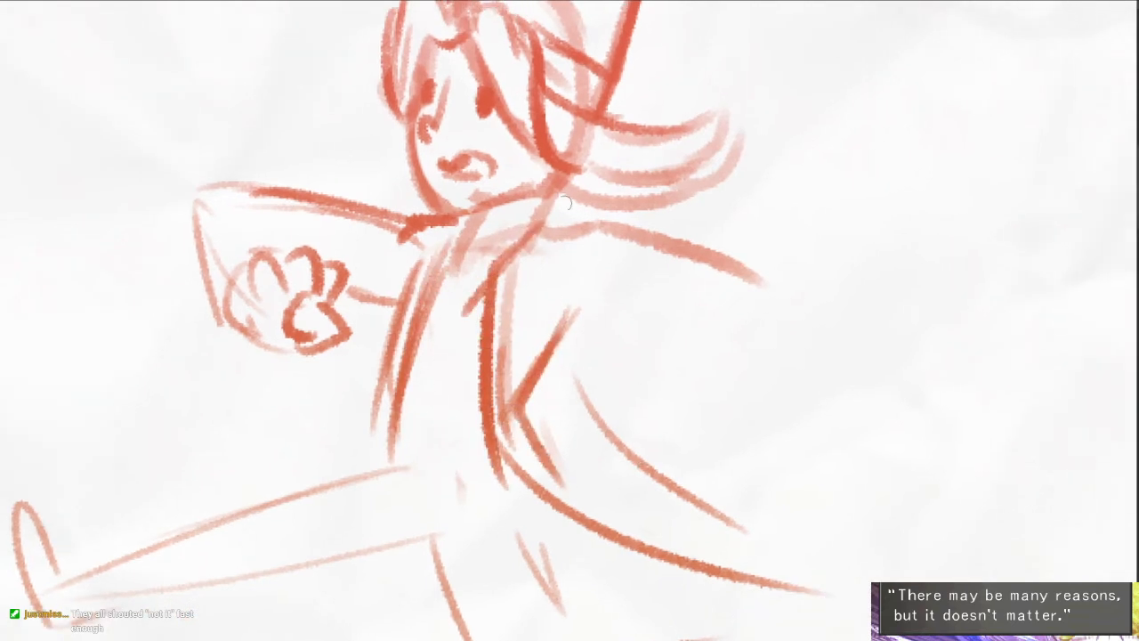
mouse_move(539, 233)
left_mouse_down()
mouse_move(698, 252)
mouse_move(925, 322)
left_mouse_up()
key("ctrl+z")
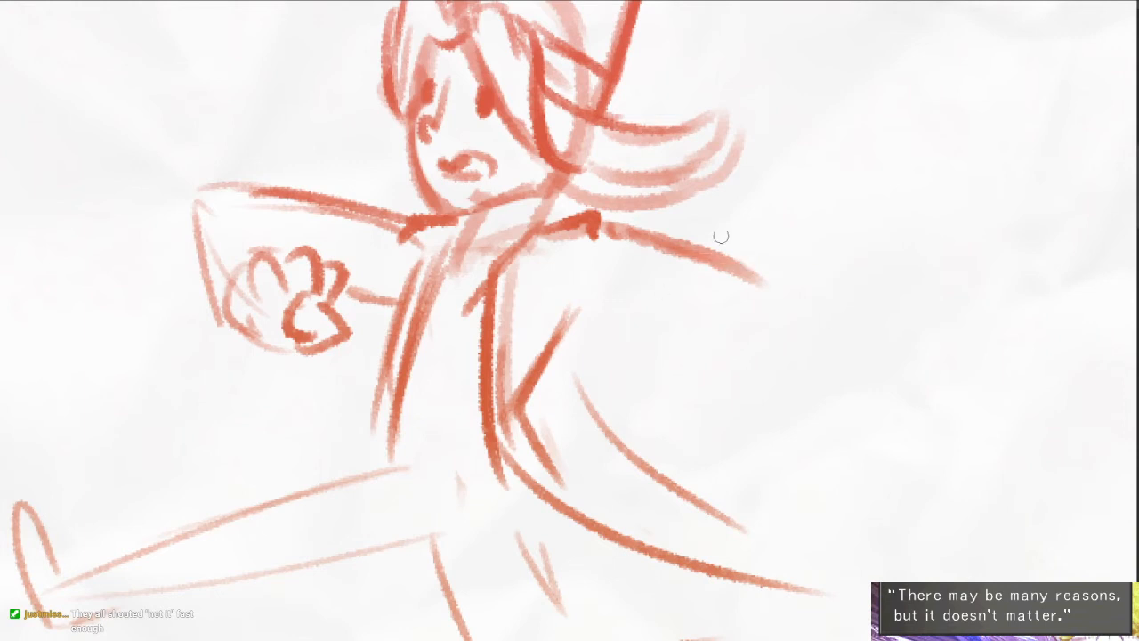
- Sketch a short arc and a circular elbow guide under the end of the rear shoulder line
left_click_drag(637, 315, 694, 287)
mouse_move(682, 358)
left_mouse_down()
mouse_move(702, 361)
mouse_move(677, 378)
left_mouse_up()
scroll(685, 373, "up", 1)
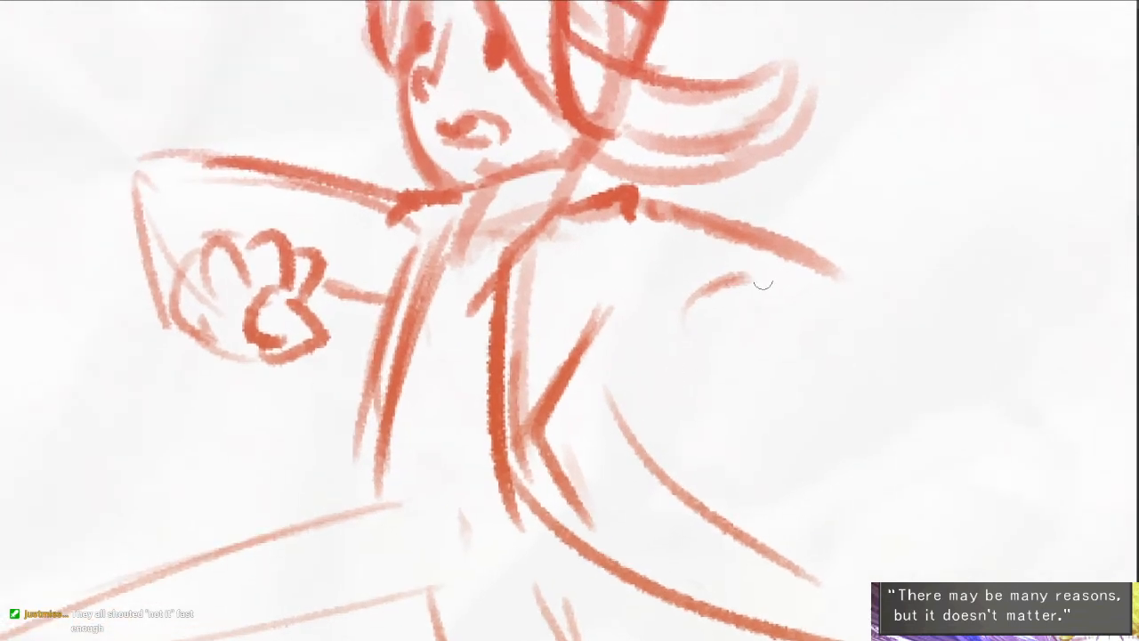
left_click_drag(767, 363, 747, 343)
mouse_move(744, 337)
left_mouse_down()
mouse_move(765, 325)
mouse_move(770, 350)
left_mouse_up()
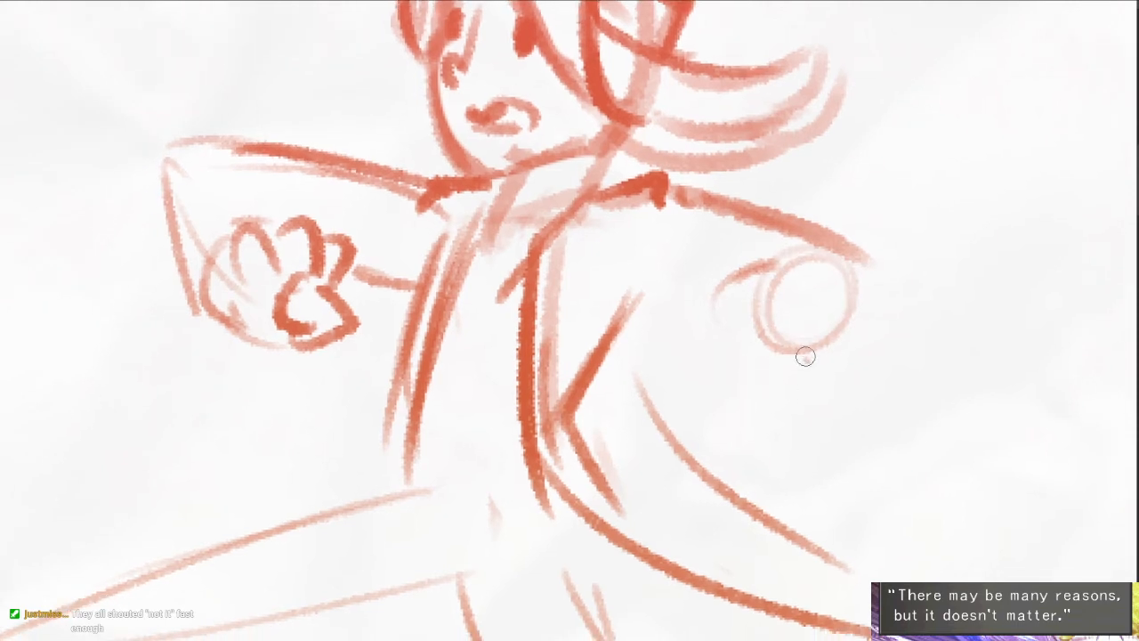
mouse_move(808, 330)
left_mouse_down()
mouse_move(827, 287)
mouse_move(856, 352)
left_mouse_up()
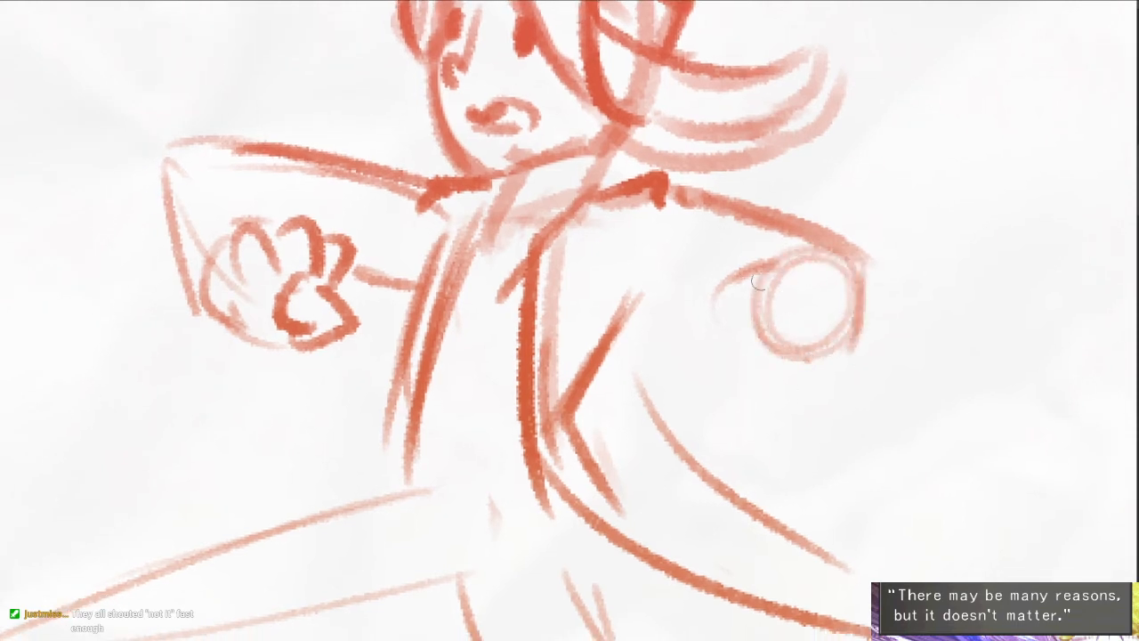
- Draw the rear forearm hanging from the elbow, with a pointed sleeve flare and a curled, fingered hand
left_click_drag(876, 265, 923, 389)
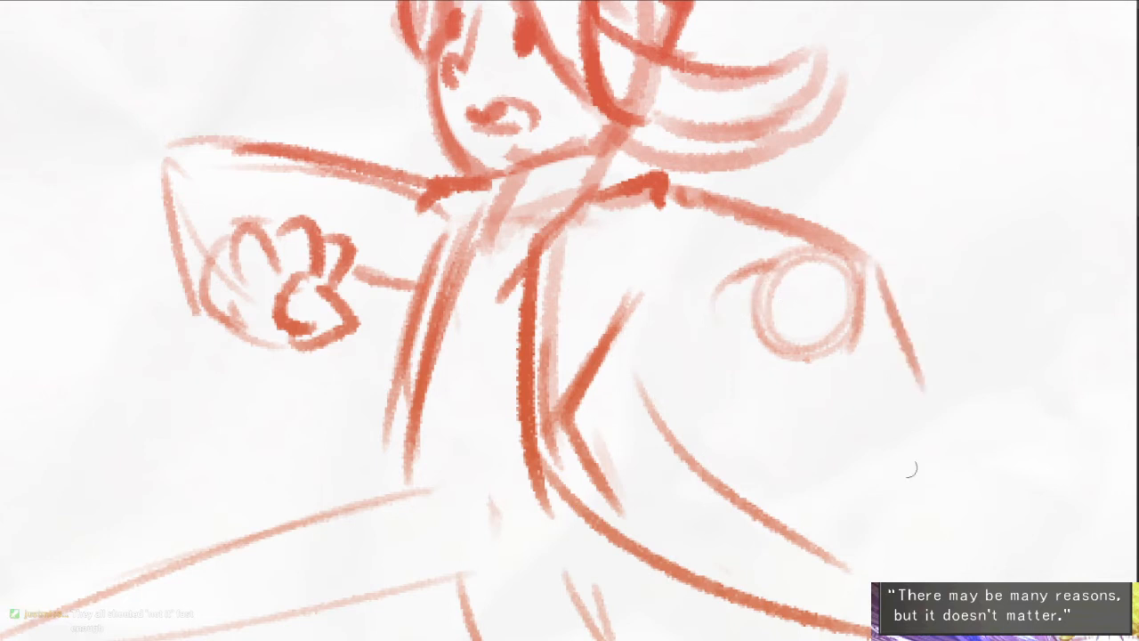
key("ctrl+z")
left_click_drag(865, 259, 879, 427)
mouse_move(752, 298)
left_mouse_down()
mouse_move(811, 457)
mouse_move(915, 491)
left_mouse_up()
left_click_drag(928, 468, 920, 514)
left_click_drag(756, 308, 808, 450)
left_click_drag(876, 313, 940, 400)
left_click_drag(947, 406, 893, 445)
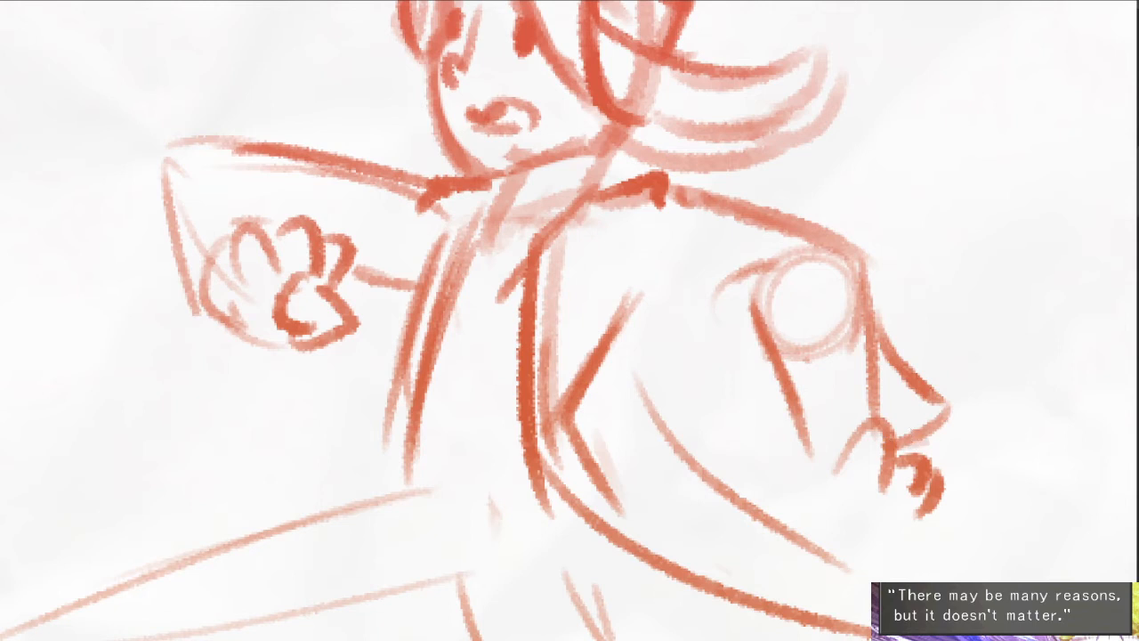
- Draw the underside of the rear upper arm and notched lapels on both sides of the coat
left_click_drag(625, 281, 773, 315)
left_click_drag(630, 318, 685, 312)
mouse_move(631, 221)
left_mouse_down()
mouse_move(627, 254)
mouse_move(606, 279)
left_mouse_up()
mouse_move(634, 265)
left_mouse_down()
mouse_move(574, 350)
mouse_move(536, 437)
left_mouse_up()
key("ctrl+z")
key("ctrl+z")
mouse_move(642, 224)
left_mouse_down()
mouse_move(562, 295)
mouse_move(555, 360)
mouse_move(532, 391)
left_mouse_up()
mouse_move(470, 227)
left_mouse_down()
mouse_move(443, 285)
mouse_move(438, 447)
left_mouse_up()
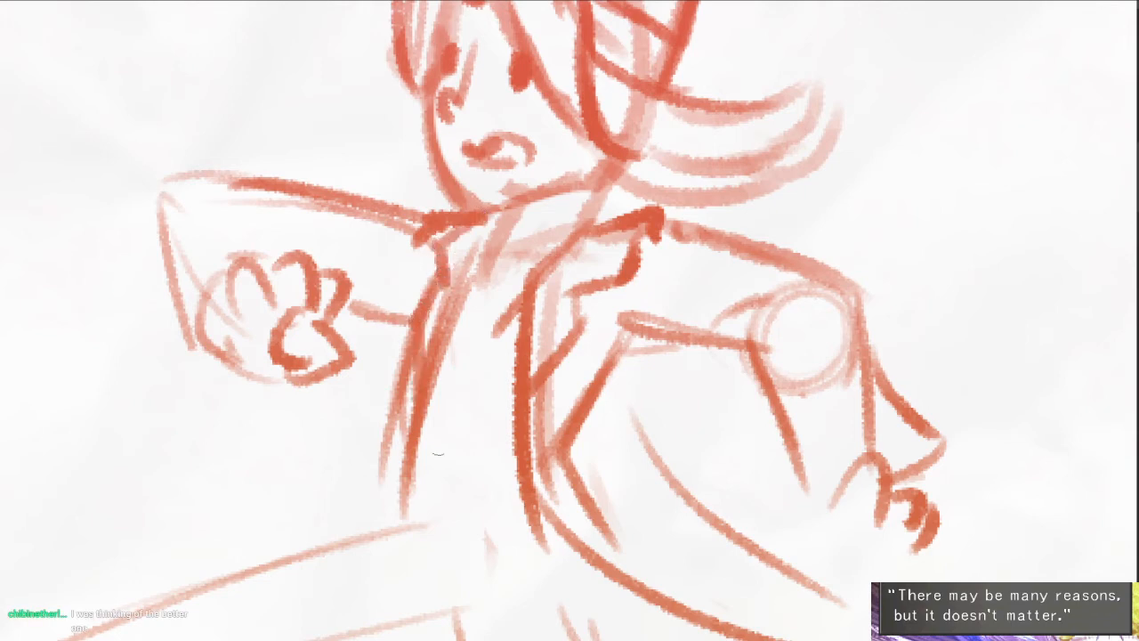
- Erase the stray lines inside the coat's front lapel and add a short shirt-collar stroke at the neck
key("e")
left_click_drag(455, 280, 418, 431)
key("ctrl+minus")
key("ctrl+minus")
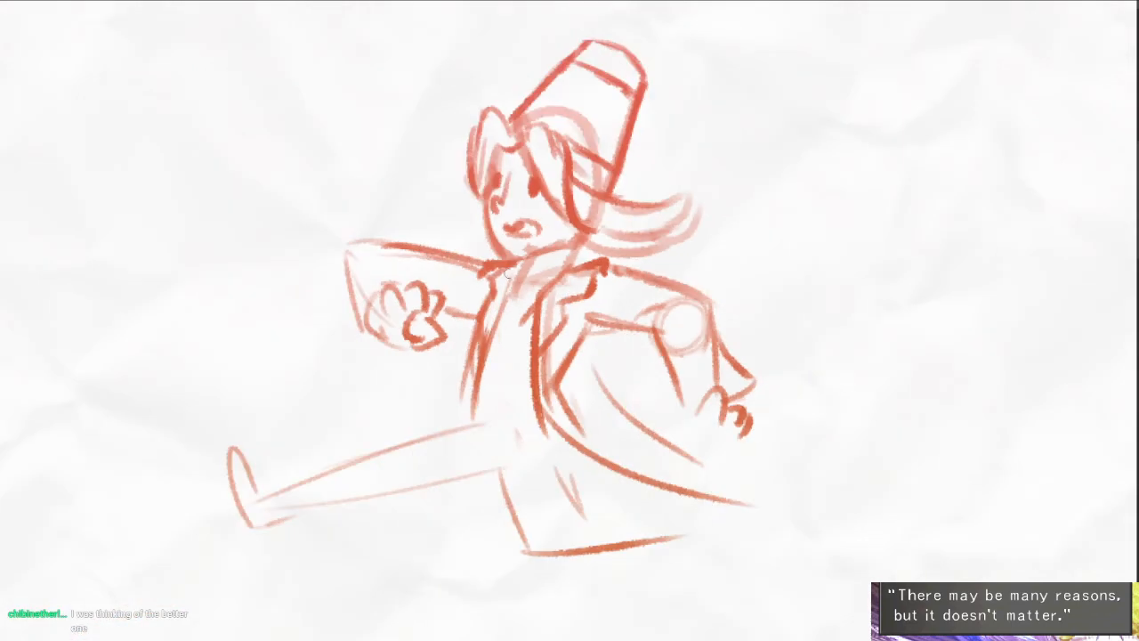
mouse_move(508, 274)
left_mouse_down()
mouse_move(545, 285)
mouse_move(507, 298)
left_mouse_up()
scroll(539, 296, "up", 4)
left_click_drag(486, 251, 500, 305)
left_click_drag(499, 349, 536, 226)
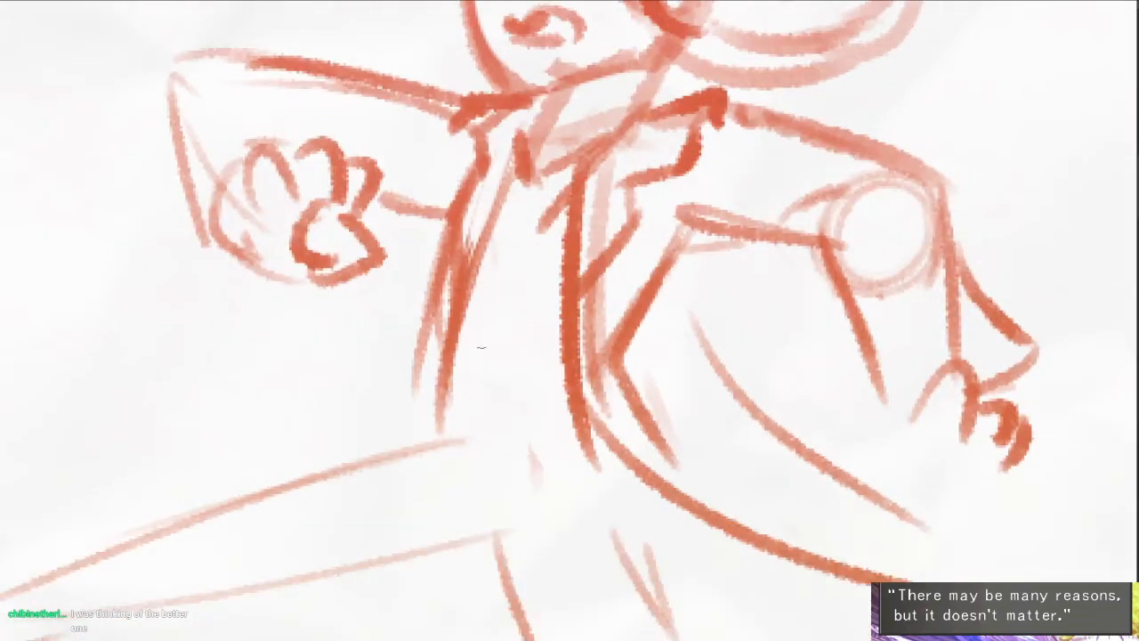
- Draw the vest's pointed hem at the waist and a contour running down its front
left_click_drag(455, 363, 463, 408)
mouse_move(464, 409)
left_mouse_down()
mouse_move(502, 338)
mouse_move(555, 427)
left_mouse_up()
left_click_drag(539, 408, 565, 399)
mouse_move(568, 162)
left_mouse_down()
mouse_move(527, 179)
mouse_move(497, 342)
left_mouse_up()
- Redraw the outstretched leg with bolder upper and lower contours, ending in a flared trouser cuff
mouse_move(535, 393)
left_mouse_down()
mouse_move(529, 256)
mouse_move(288, 352)
left_mouse_up()
scroll(629, 236, "down", 3)
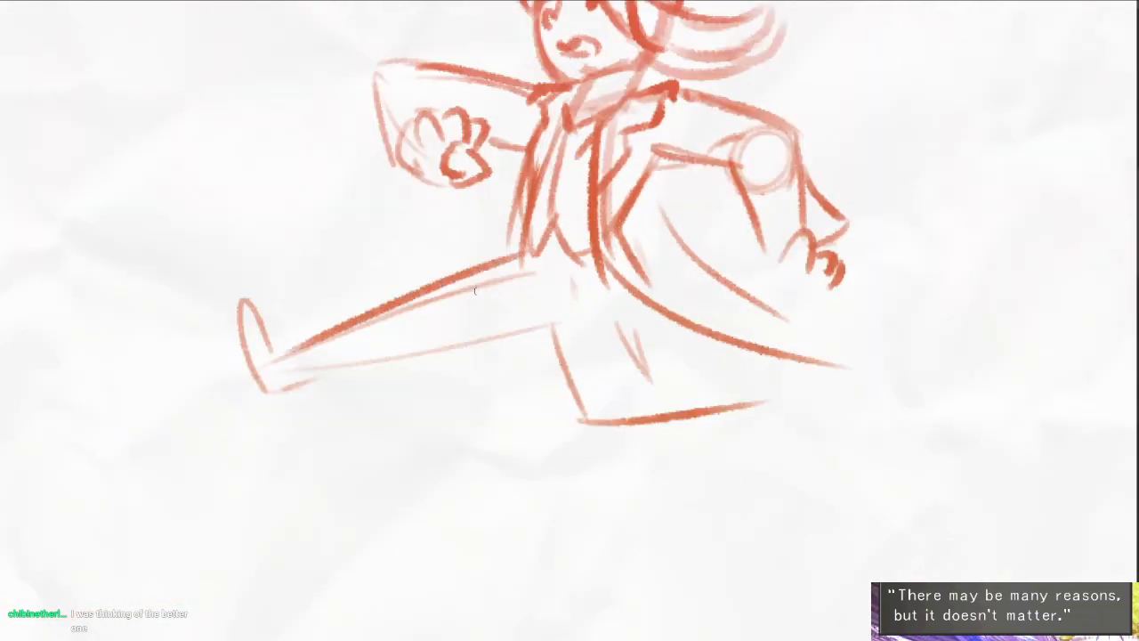
key("e")
left_click_drag(537, 289, 383, 341)
left_click_drag(509, 333, 476, 346)
key("b")
left_click_drag(551, 321, 298, 394)
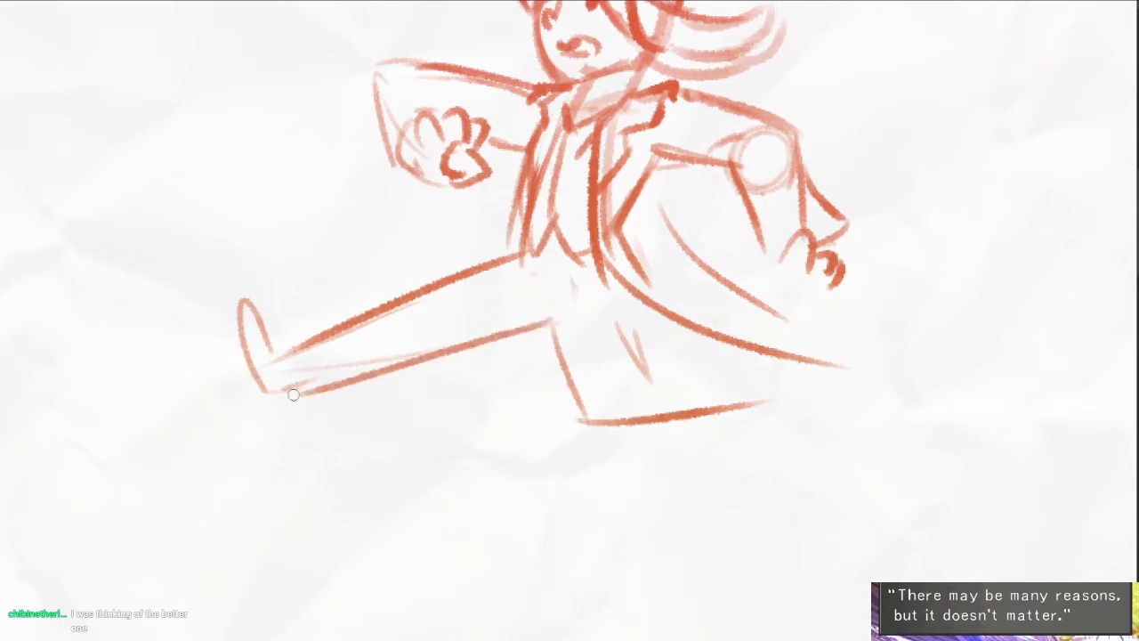
key("ctrl+z")
mouse_move(292, 347)
left_mouse_down()
mouse_move(365, 400)
mouse_move(418, 358)
mouse_move(557, 305)
mouse_move(570, 408)
left_mouse_up()
- Draw the bent rear leg with its trailing foot, and add a finger stroke to the front hand
key("e")
mouse_move(548, 286)
left_mouse_down()
mouse_move(565, 295)
mouse_move(556, 311)
left_mouse_up()
key("b")
mouse_move(626, 286)
left_mouse_down()
mouse_move(651, 370)
mouse_move(754, 345)
mouse_move(712, 408)
left_mouse_up()
mouse_move(789, 354)
left_mouse_down()
mouse_move(834, 451)
mouse_move(839, 433)
left_mouse_up()
mouse_move(611, 351)
left_mouse_down()
mouse_move(641, 360)
mouse_move(569, 463)
left_mouse_up()
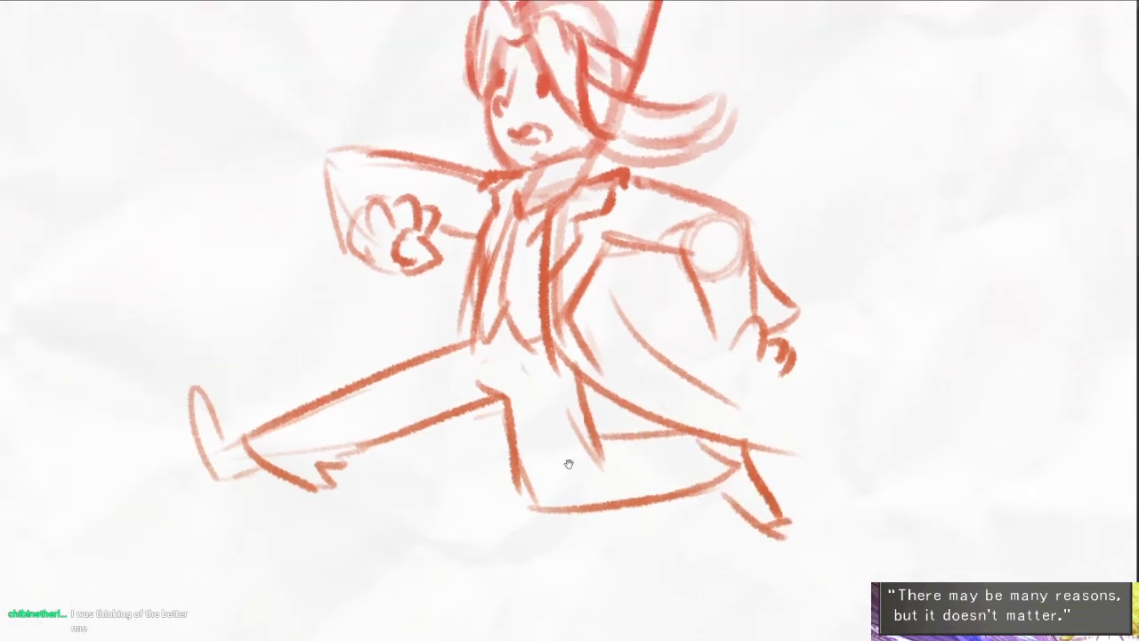
left_click_drag(392, 173, 408, 201)
scroll(463, 209, "down", 3)
left_click_drag(783, 464, 824, 480)
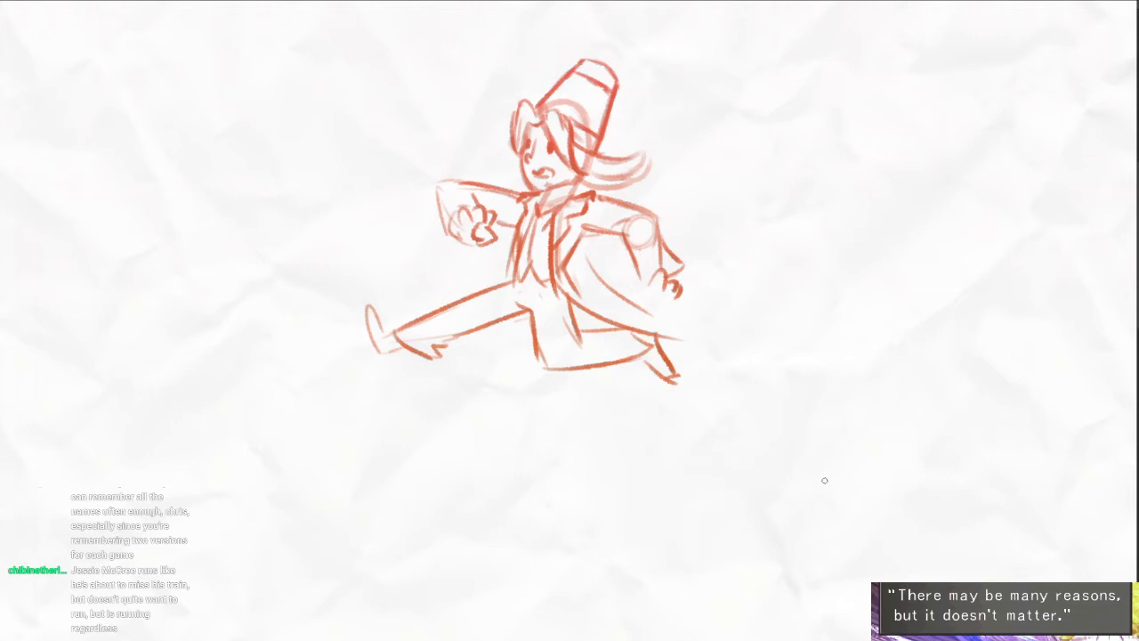
- Redraw the coat tail as curves sweeping to a point behind the rear leg, erasing the old tail lines
scroll(616, 294, "up", 2)
left_click_drag(614, 293, 646, 331)
left_click_drag(605, 358, 784, 369)
key("ctrl+z")
left_click_drag(767, 361, 673, 385)
key("e")
left_click_drag(607, 266, 661, 333)
key("b")
left_click_drag(584, 281, 681, 351)
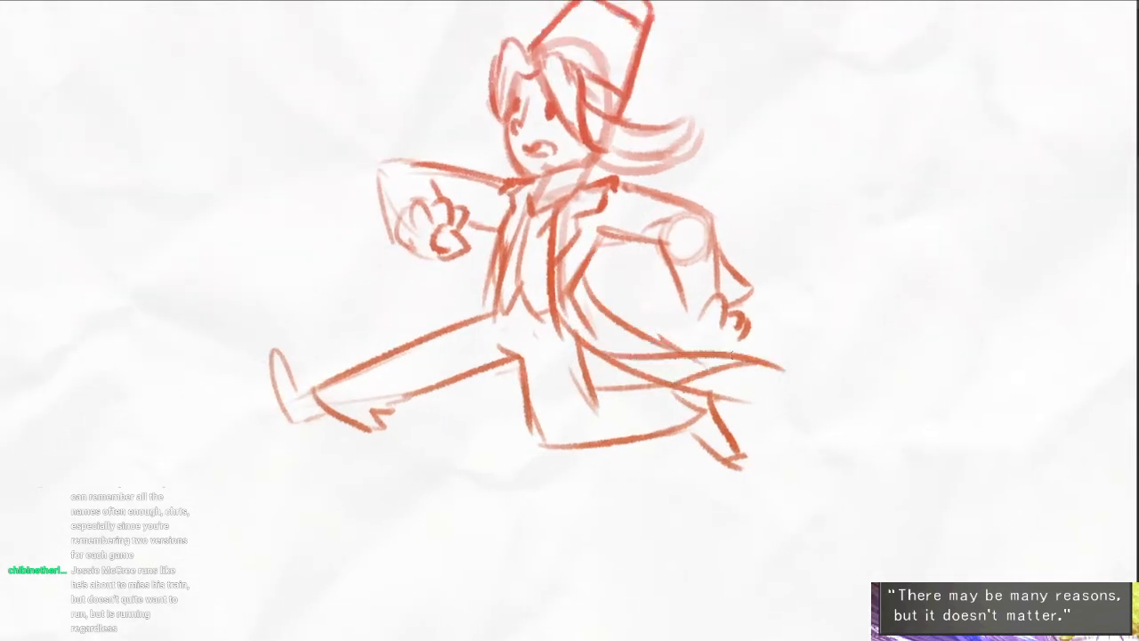
left_click_drag(757, 461, 711, 406)
key("e")
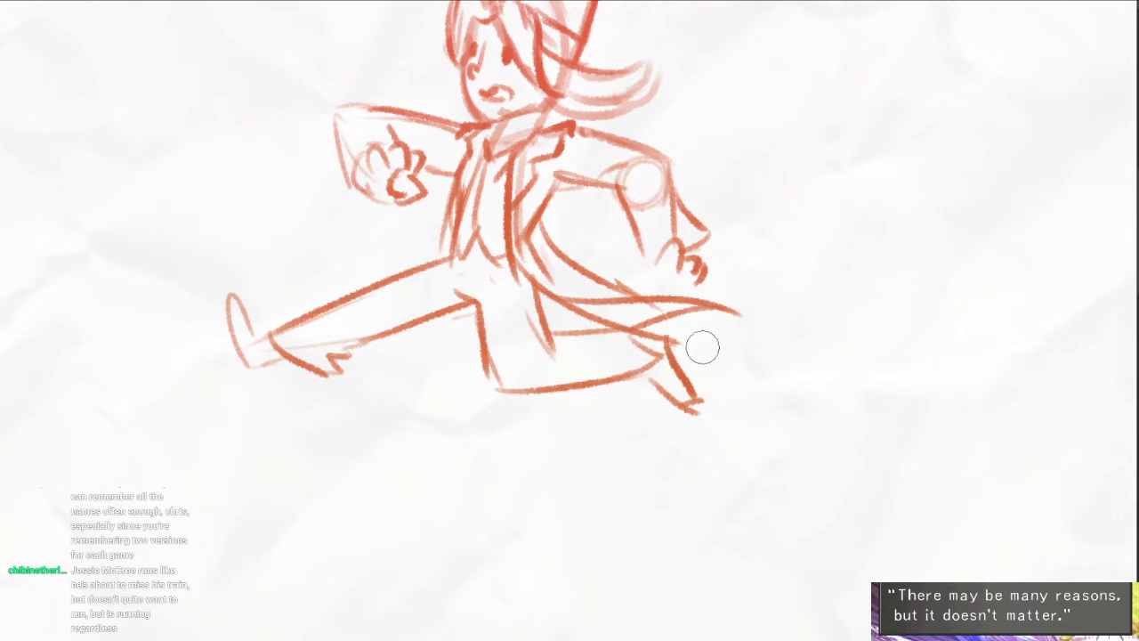
mouse_move(701, 346)
left_mouse_down()
mouse_move(657, 330)
mouse_move(672, 380)
left_mouse_up()
scroll(684, 392, "down", 2)
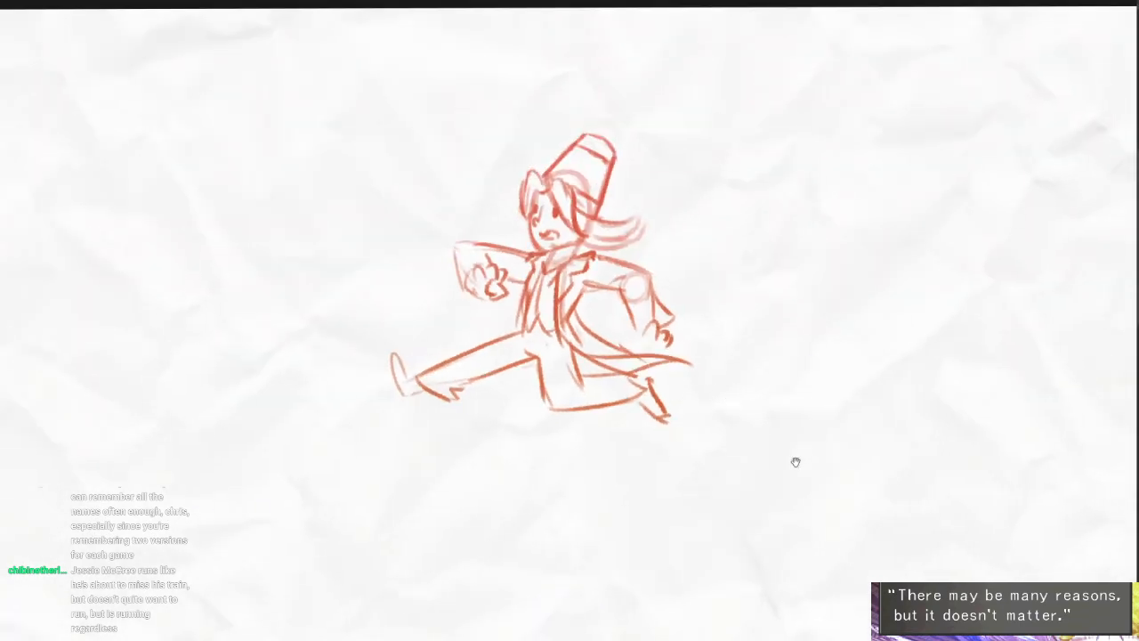
left_click_drag(796, 462, 594, 430)
scroll(678, 445, "down", 1)
left_click_drag(682, 452, 616, 355)
left_click_drag(734, 470, 710, 410)
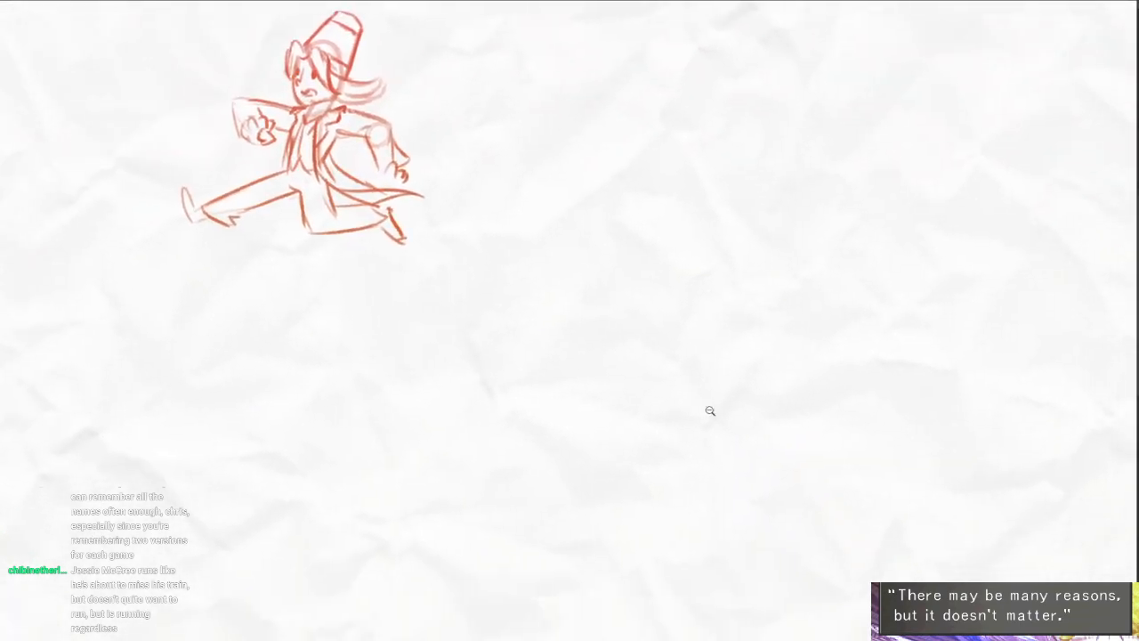
scroll(710, 410, "down", 1)
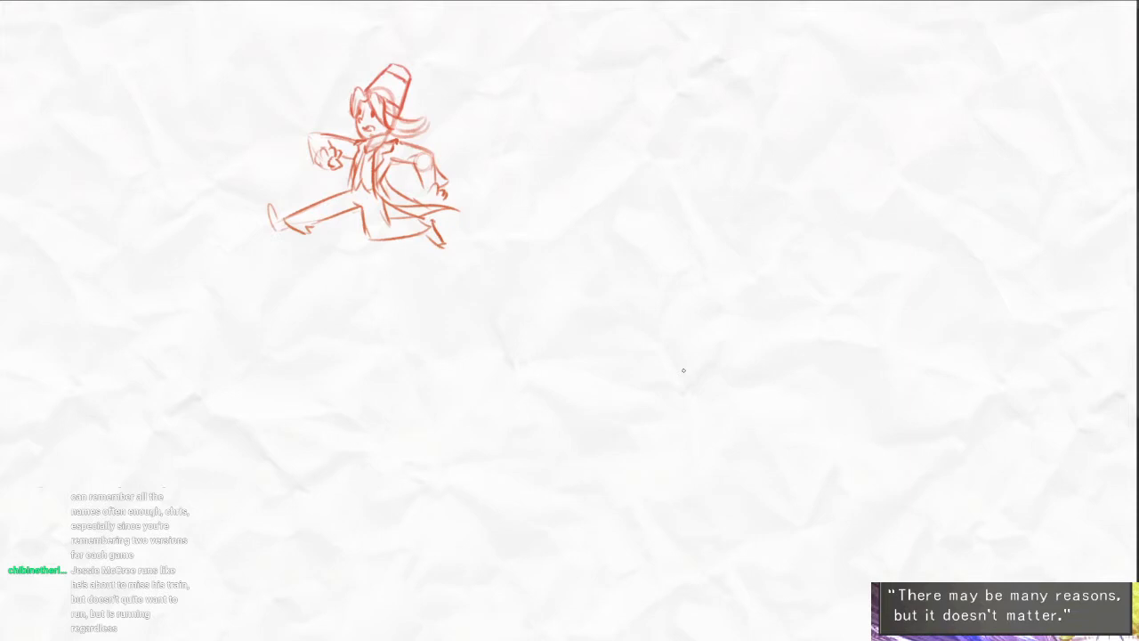
left_click_drag(737, 540, 710, 509)
left_click_drag(748, 545, 744, 480)
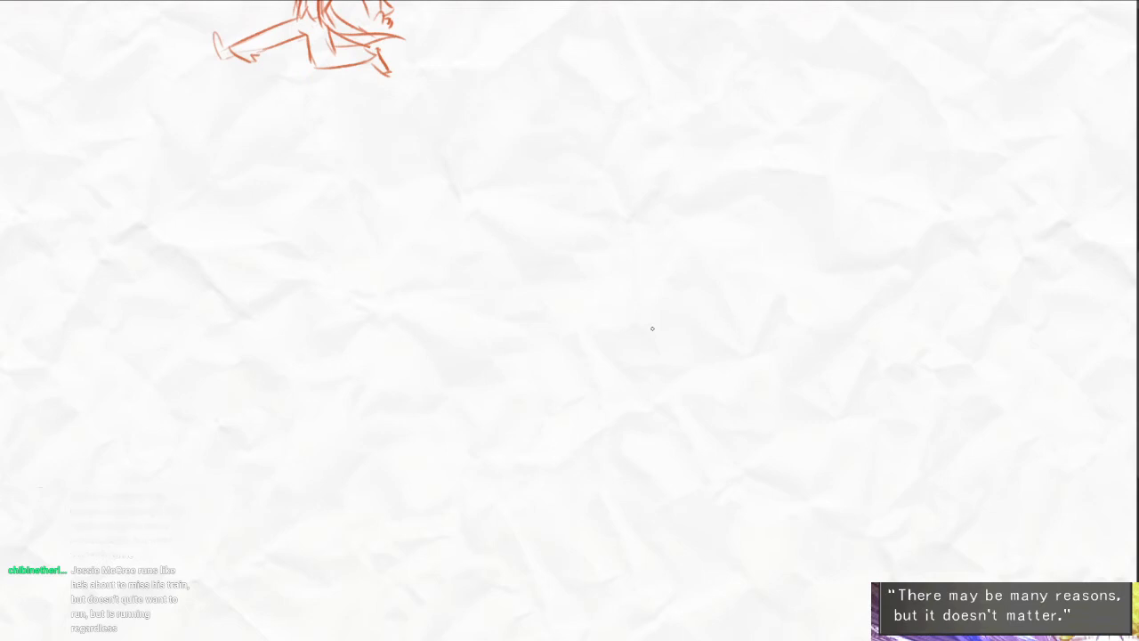
left_click_drag(584, 269, 735, 381)
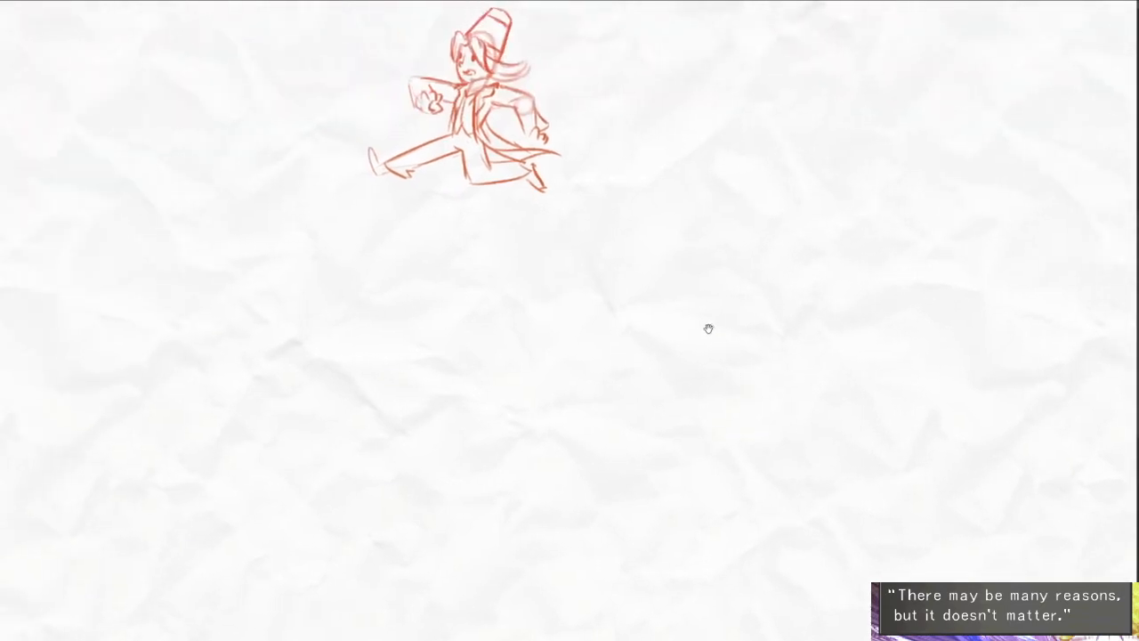
left_click_drag(709, 330, 707, 337)
left_click_drag(695, 413, 674, 420)
left_click_drag(674, 472, 587, 369)
scroll(632, 430, "down", 1)
left_click_drag(650, 495, 620, 410)
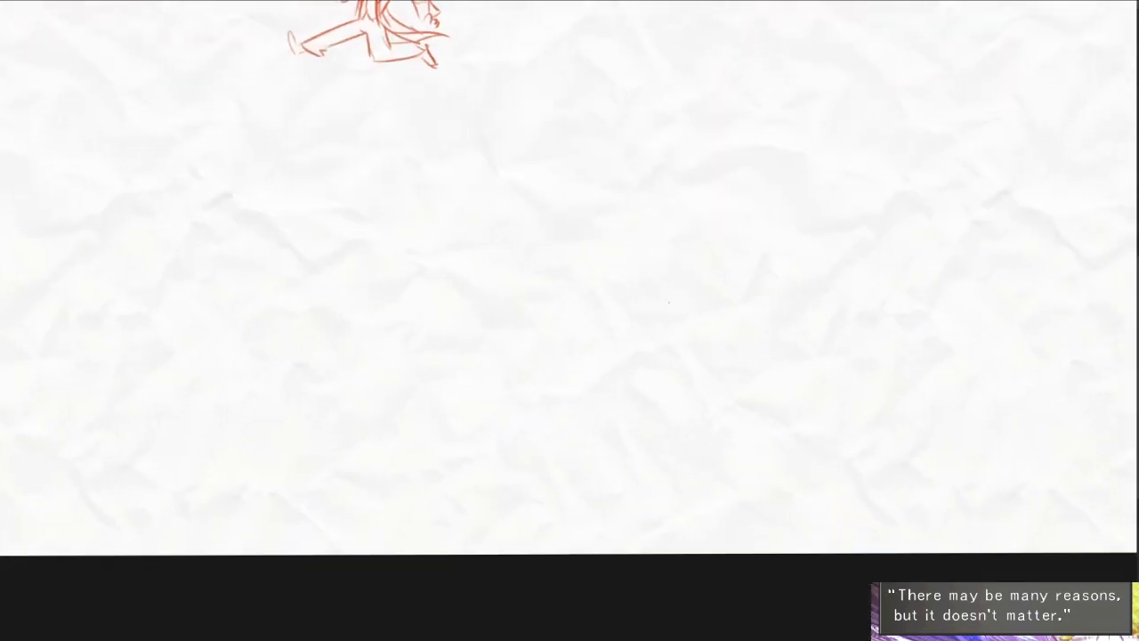
- Sketch a thin ochre circle as a new head guide in the blank area below the running figure
scroll(639, 297, "up", 1)
left_click_drag(692, 353, 371, 381)
mouse_move(768, 339)
left_mouse_down()
mouse_move(759, 412)
mouse_move(823, 312)
left_mouse_up()
scroll(856, 448, "up", 1)
left_click_drag(852, 469, 825, 397)
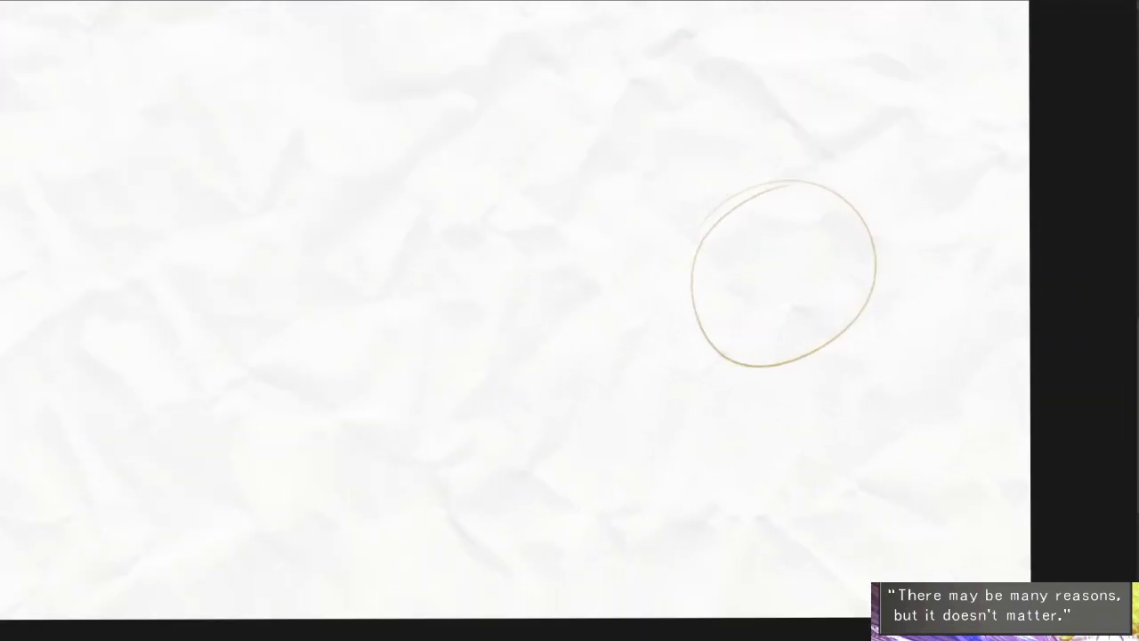
- Draw the new head's angled jaw, flat chin and far cheek, erasing the guide line along that cheek
left_click_drag(872, 215, 802, 377)
scroll(869, 268, "up", 1)
key("ctrl+z")
left_click_drag(872, 203, 799, 443)
left_click_drag(602, 354, 724, 459)
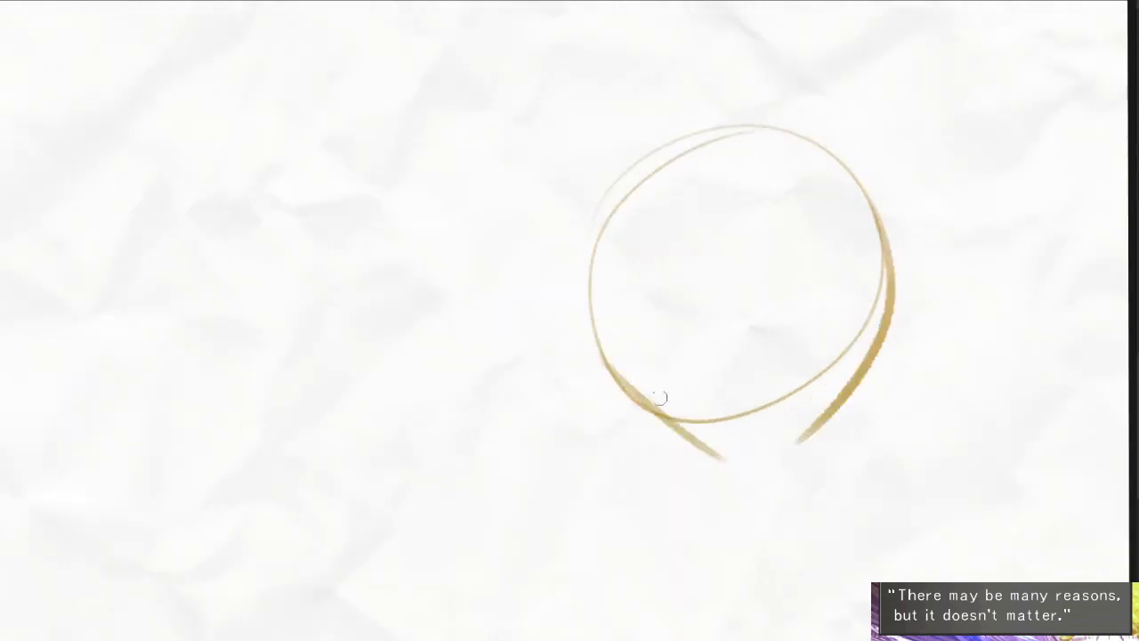
key("ctrl+z")
left_click_drag(633, 365, 681, 454)
left_click_drag(670, 441, 824, 458)
key("e")
left_click_drag(884, 244, 811, 422)
key("b")
left_click_drag(891, 265, 868, 457)
- Draw the near eye as a filled oval, reshape the far brow and cheek contour, and erase the lower guide circle
mouse_move(709, 295)
left_mouse_down()
mouse_move(728, 295)
mouse_move(733, 313)
left_mouse_up()
left_click_drag(871, 233, 891, 278)
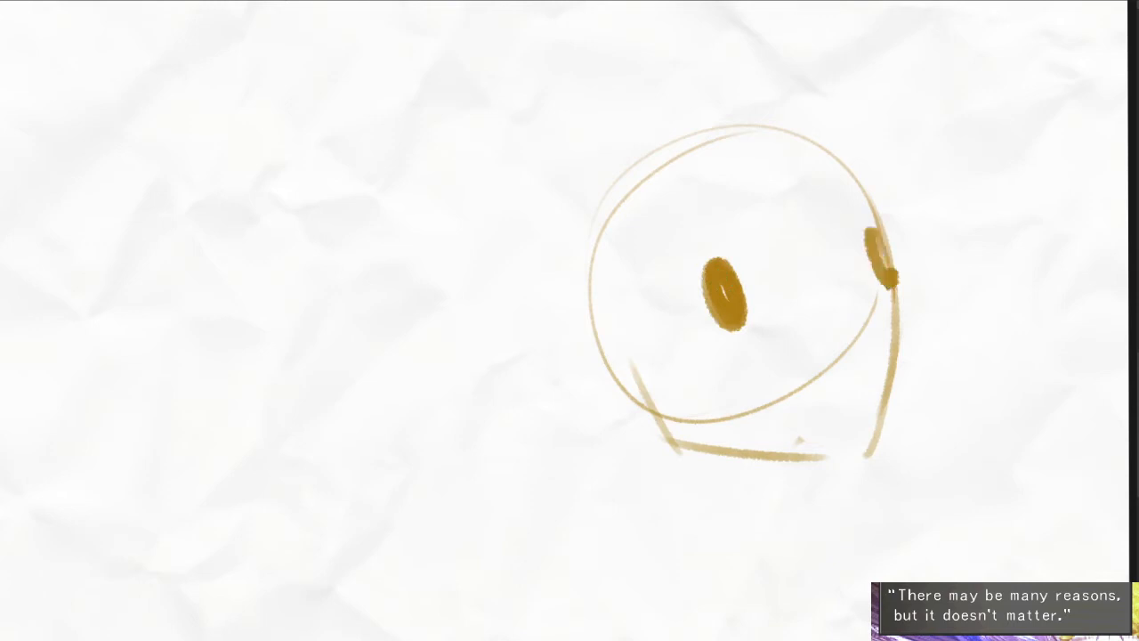
key("ctrl+z")
mouse_move(872, 198)
left_mouse_down()
mouse_move(915, 391)
mouse_move(876, 467)
mouse_move(893, 345)
left_mouse_up()
key("e")
mouse_move(874, 313)
left_mouse_down()
mouse_move(863, 331)
mouse_move(707, 418)
left_mouse_up()
- Draw a rounded ear at the back of the jaw
key("b")
mouse_move(621, 360)
left_mouse_down()
mouse_move(630, 421)
mouse_move(664, 424)
mouse_move(637, 425)
left_mouse_up()
key("ctrl+z")
left_click_drag(681, 336, 673, 370)
- Sketch a wavy hairline, a swept-up front lock and short strokes along the top of the hair
mouse_move(607, 242)
left_mouse_down()
mouse_move(747, 215)
mouse_move(837, 169)
left_mouse_up()
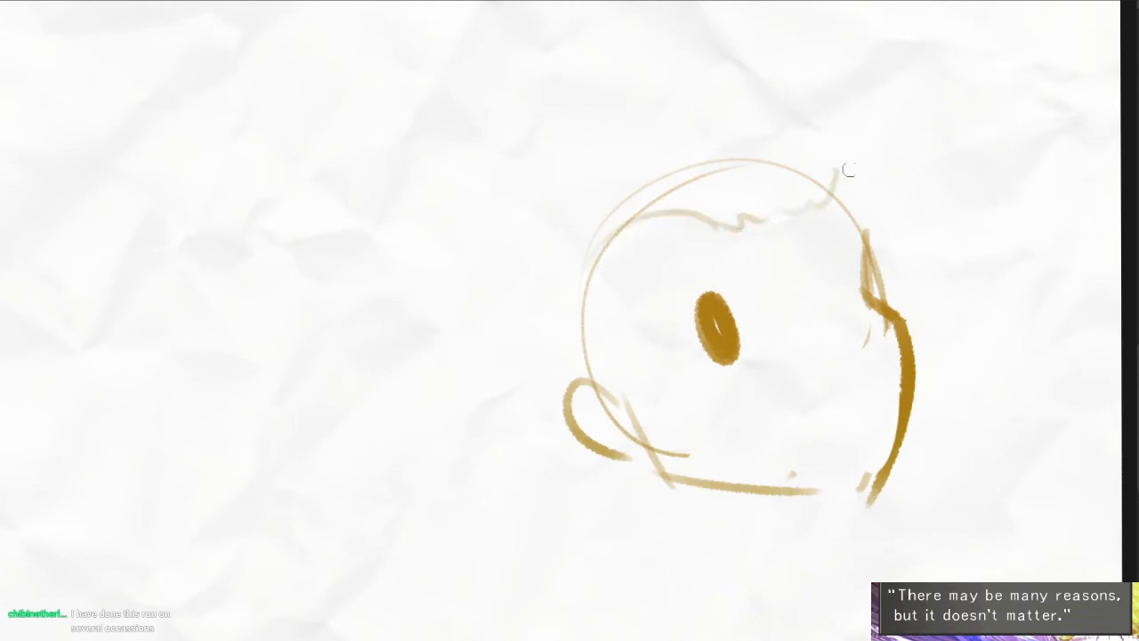
mouse_move(683, 150)
left_mouse_down()
mouse_move(750, 138)
mouse_move(837, 192)
left_mouse_up()
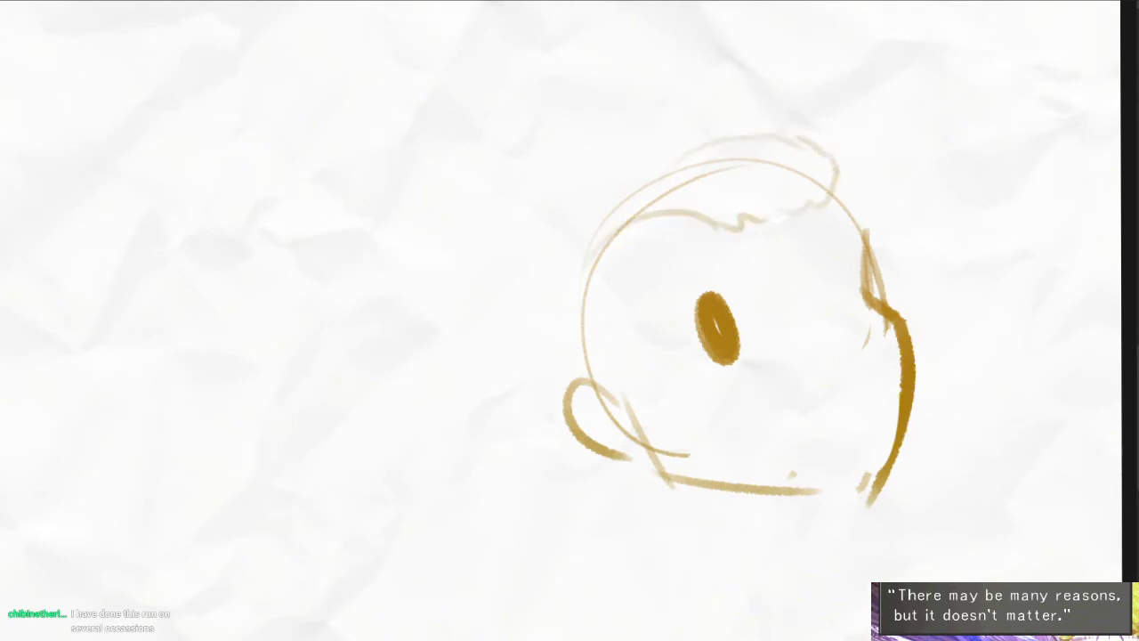
mouse_move(561, 203)
left_mouse_down()
mouse_move(574, 186)
mouse_move(743, 120)
left_mouse_up()
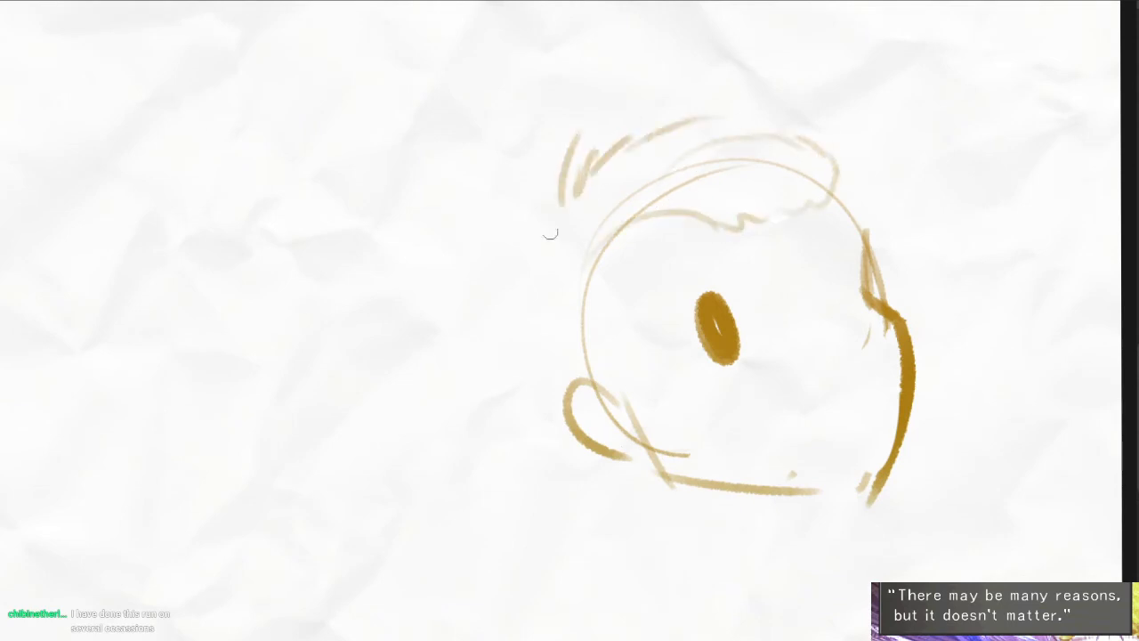
left_click_drag(489, 249, 466, 297)
key("ctrl+z")
- Draw the hair curving down behind the head into upturned, flicked tips below the ear
mouse_move(560, 240)
left_mouse_down()
mouse_move(551, 416)
mouse_move(479, 472)
left_mouse_up()
left_click_drag(461, 433, 519, 462)
left_click_drag(457, 412, 557, 500)
mouse_move(525, 509)
left_mouse_down()
mouse_move(622, 513)
mouse_move(647, 499)
left_mouse_up()
- Draw the far forehead contour and add the far eye as a filled oval
mouse_move(834, 169)
left_mouse_down()
mouse_move(853, 174)
mouse_move(925, 329)
left_mouse_up()
key("ctrl+z")
mouse_move(841, 185)
left_mouse_down()
mouse_move(907, 309)
mouse_move(865, 236)
mouse_move(906, 305)
mouse_move(850, 267)
mouse_move(869, 306)
left_mouse_up()
key("e")
key("e")
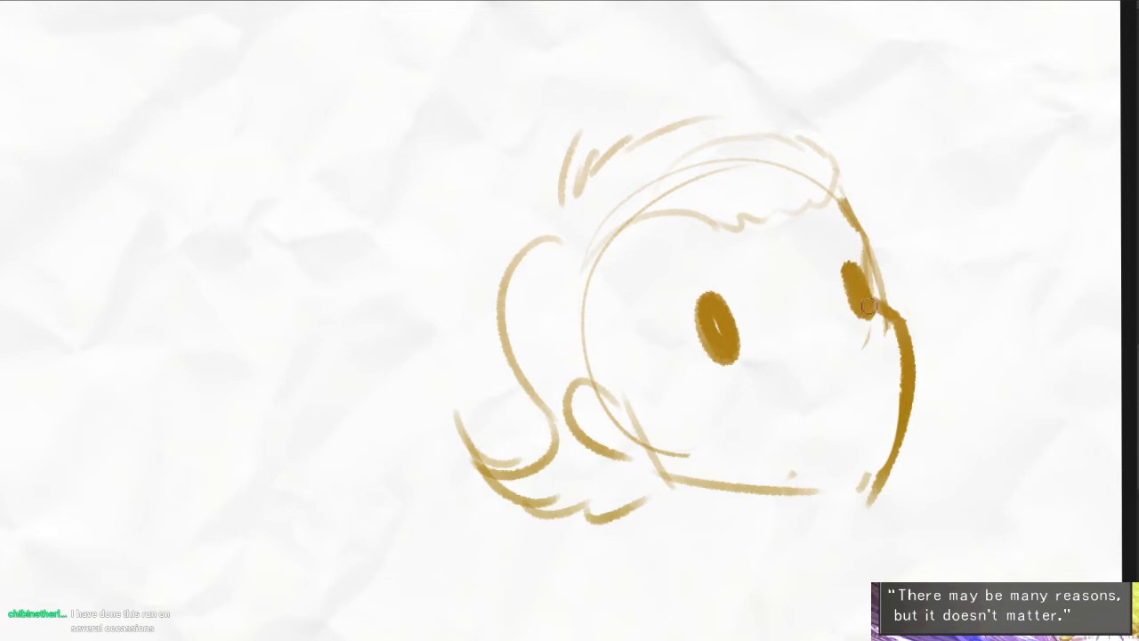
scroll(761, 332, "up", 2)
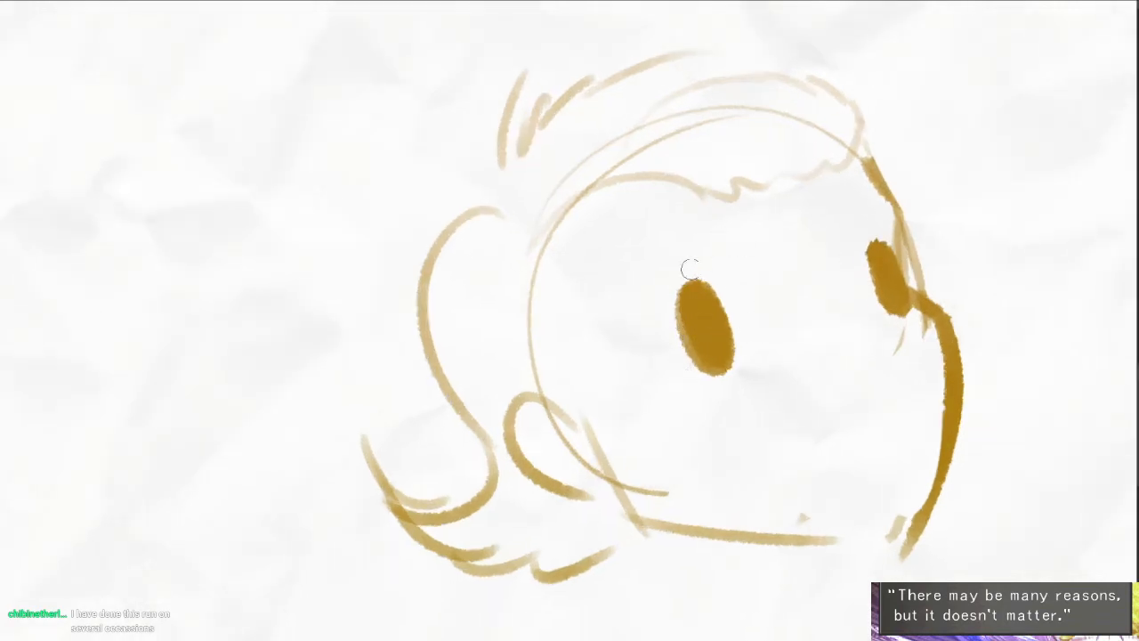
- Add a curved outline along the inner side of each eye
left_click_drag(678, 276, 767, 334)
mouse_move(854, 315)
left_mouse_down()
mouse_move(881, 225)
mouse_move(875, 316)
left_mouse_up()
key("ctrl+z")
key("ctrl+z")
mouse_move(690, 270)
left_mouse_down()
mouse_move(770, 330)
mouse_move(771, 354)
left_mouse_up()
key("ctrl+z")
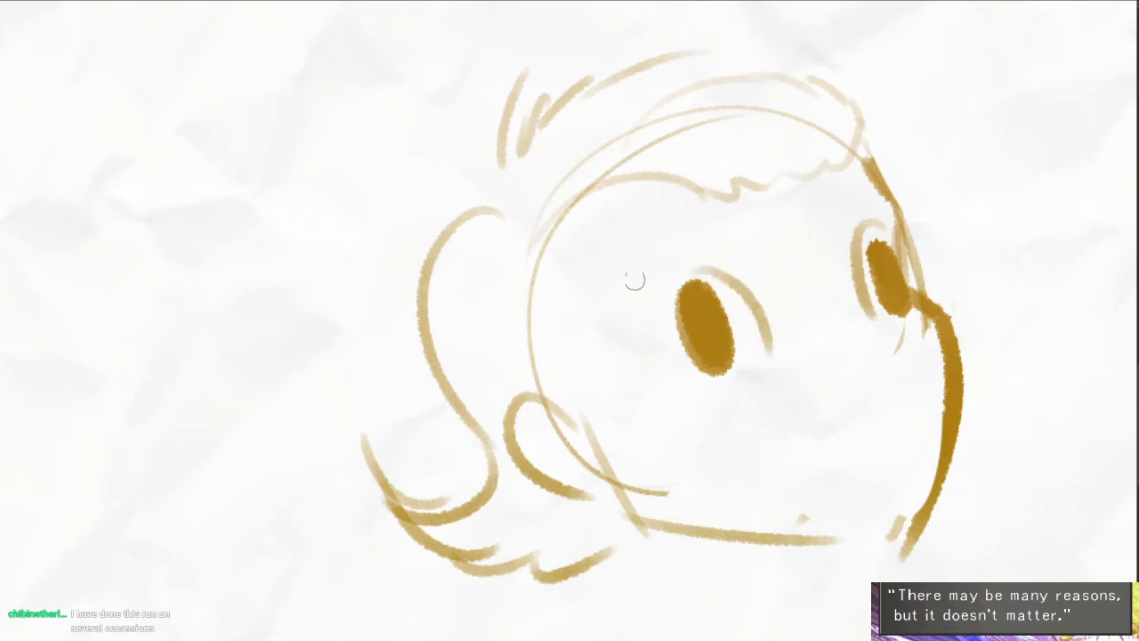
- Draw two arched eyebrows and a sloping nose bridge with a rounded tip
left_click_drag(630, 265, 695, 222)
left_click_drag(812, 194, 894, 198)
left_click_drag(799, 245, 852, 337)
left_click_drag(859, 331, 893, 360)
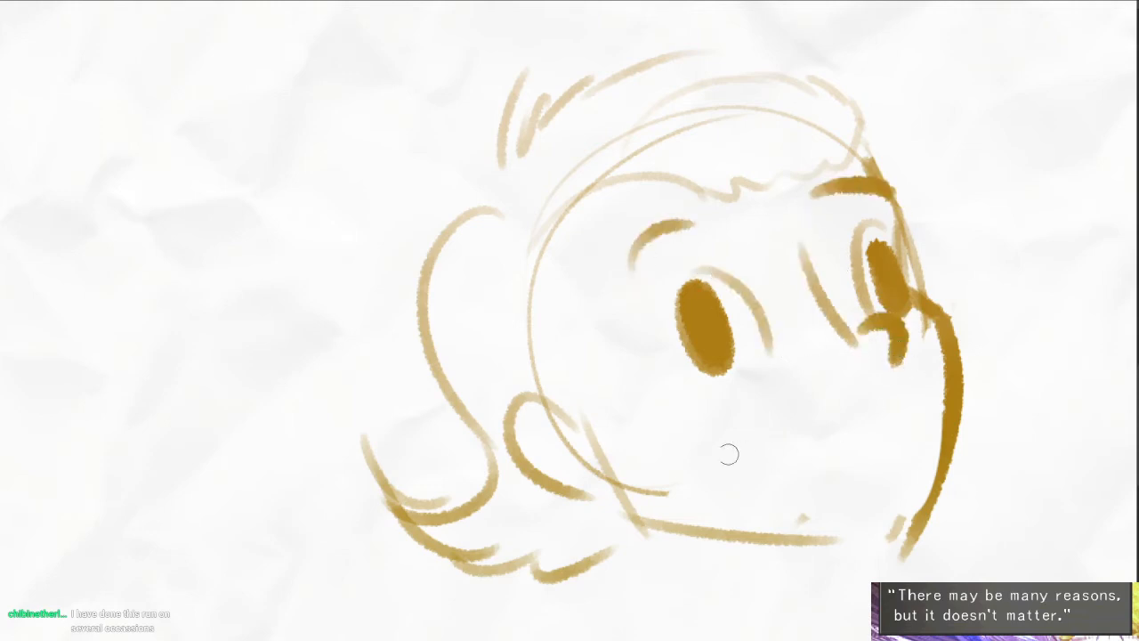
- Draw a wide, slanted open mouth beneath the nose, with an inner curve and strokes joining it to the nose
left_click_drag(728, 455, 856, 407)
left_click_drag(890, 338, 870, 387)
left_click_drag(918, 346, 941, 400)
left_click_drag(739, 487, 939, 431)
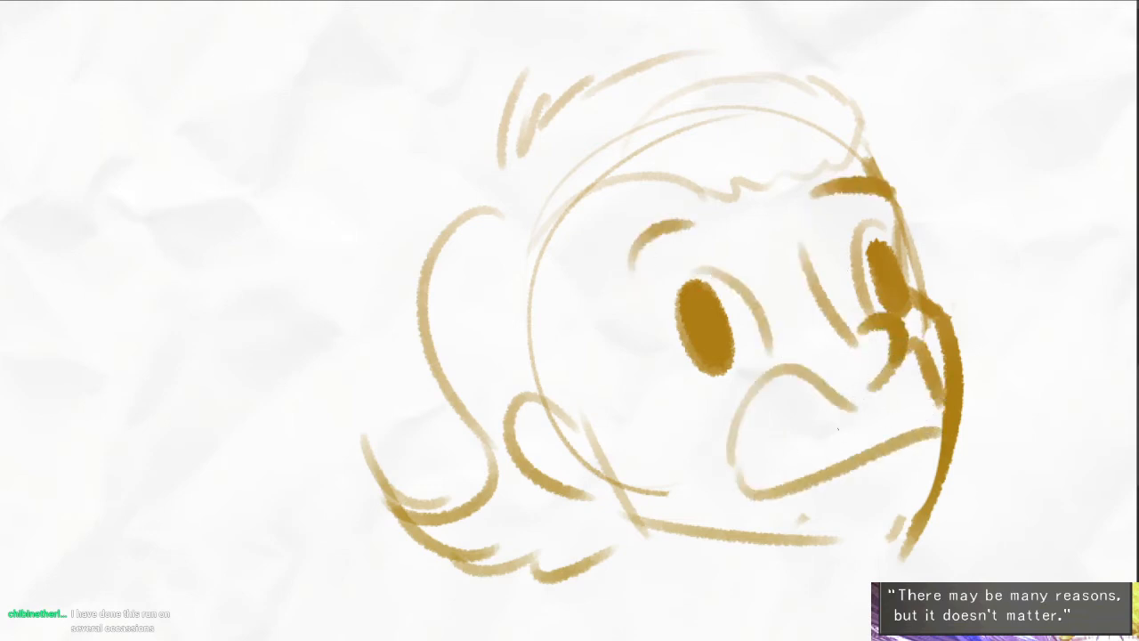
left_click_drag(739, 438, 833, 464)
left_click_drag(845, 398, 885, 374)
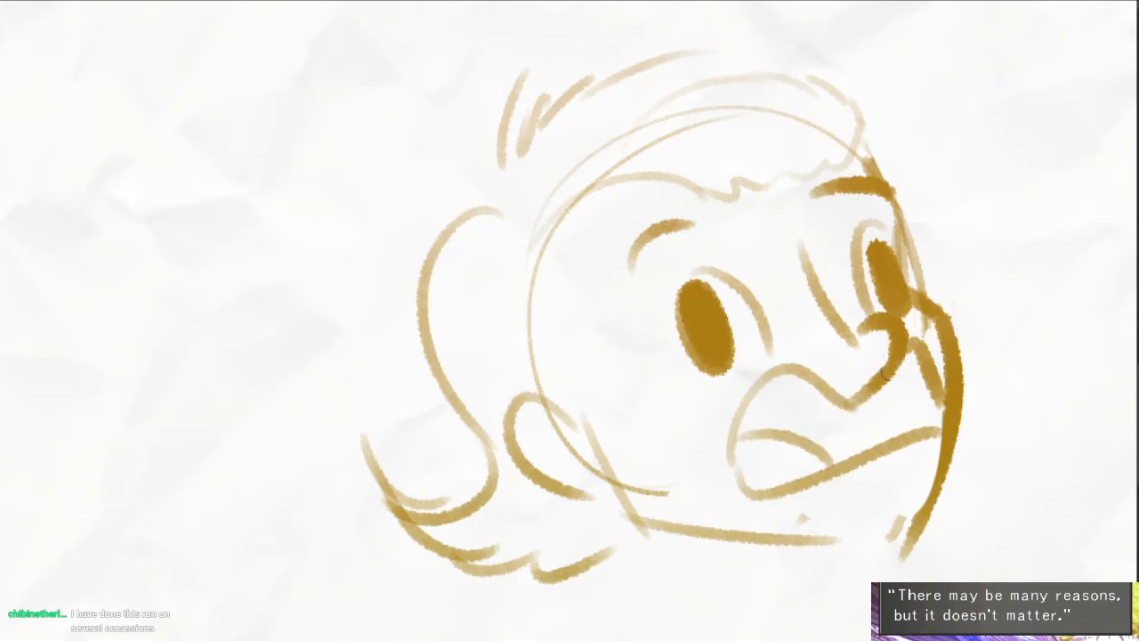
- Fill the upper part of the open mouth with solid ochre, leaving the tongue area unfilled
left_click(832, 419)
left_click(914, 395)
left_click_drag(934, 455, 896, 426)
- Draw the swept fringe across the forehead and the pointed hair locks along both sides of the face
left_click_drag(684, 351, 686, 368)
left_click_drag(560, 175, 574, 312)
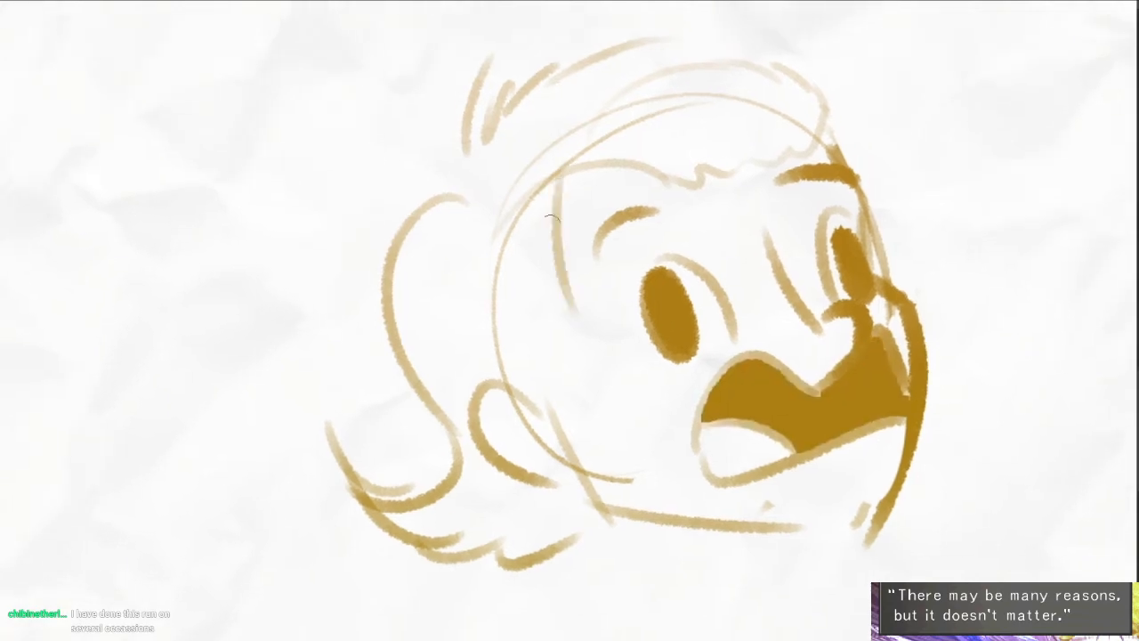
left_click_drag(549, 236, 635, 336)
mouse_move(617, 312)
left_mouse_down()
mouse_move(557, 360)
mouse_move(611, 363)
left_mouse_up()
mouse_move(549, 206)
left_mouse_down()
mouse_move(605, 186)
mouse_move(746, 195)
left_mouse_up()
mouse_move(716, 150)
left_mouse_down()
mouse_move(754, 170)
mouse_move(806, 143)
left_mouse_up()
mouse_move(830, 111)
left_mouse_down()
mouse_move(804, 133)
mouse_move(826, 150)
left_mouse_up()
mouse_move(835, 151)
left_mouse_down()
mouse_move(879, 233)
mouse_move(889, 285)
left_mouse_up()
mouse_move(935, 240)
left_mouse_down()
mouse_move(915, 320)
mouse_move(936, 413)
left_mouse_up()
mouse_move(969, 389)
left_mouse_down()
mouse_move(943, 459)
mouse_move(882, 322)
mouse_move(863, 316)
left_mouse_up()
left_click_drag(823, 460, 788, 463)
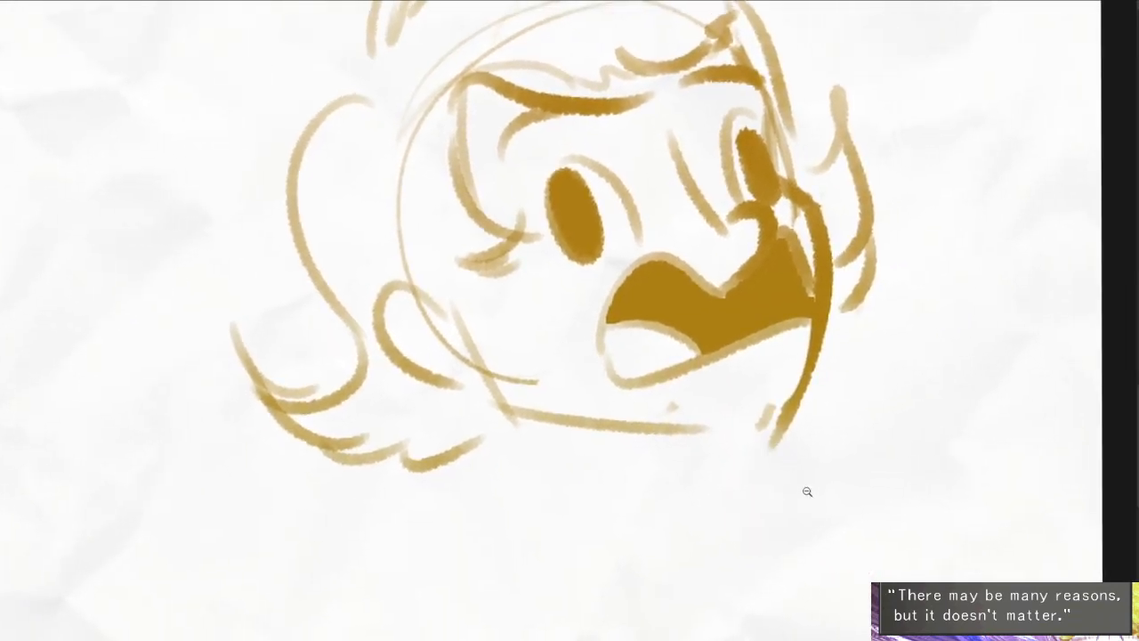
- Draw two short neck lines below the jaw
left_click(807, 491, "ctrl+alt")
left_click_drag(731, 491, 728, 537)
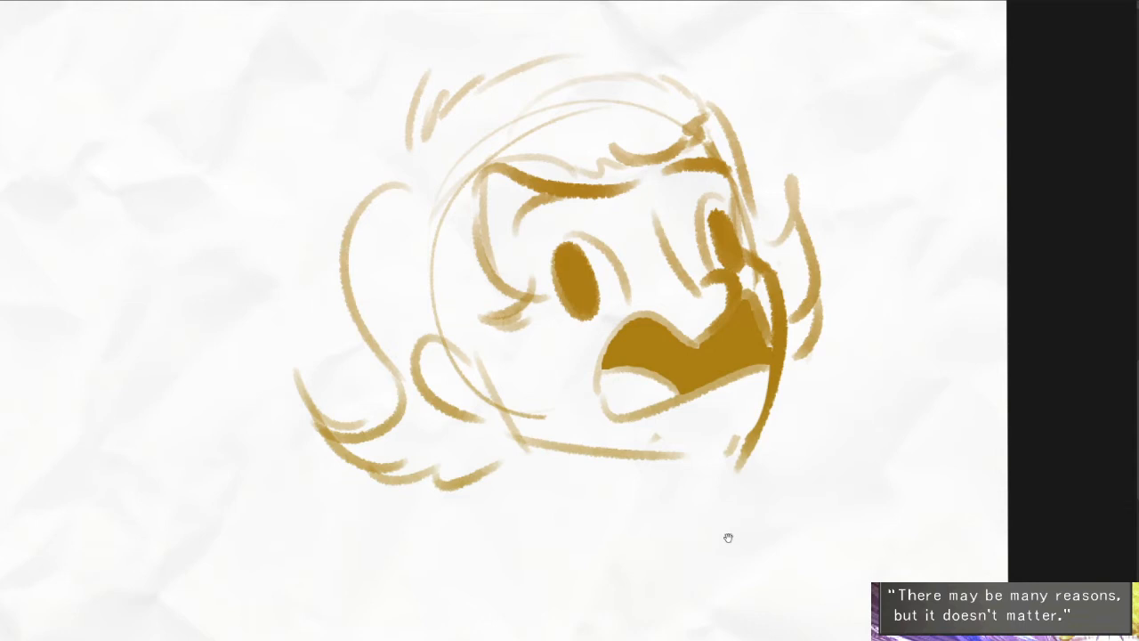
left_click_drag(701, 439, 728, 420)
mouse_move(557, 416)
left_mouse_down()
mouse_move(608, 489)
mouse_move(577, 485)
left_mouse_up()
key("ctrl+z")
left_click_drag(704, 436, 736, 497)
left_click_drag(827, 522, 745, 389)
scroll(745, 389, "down", 2)
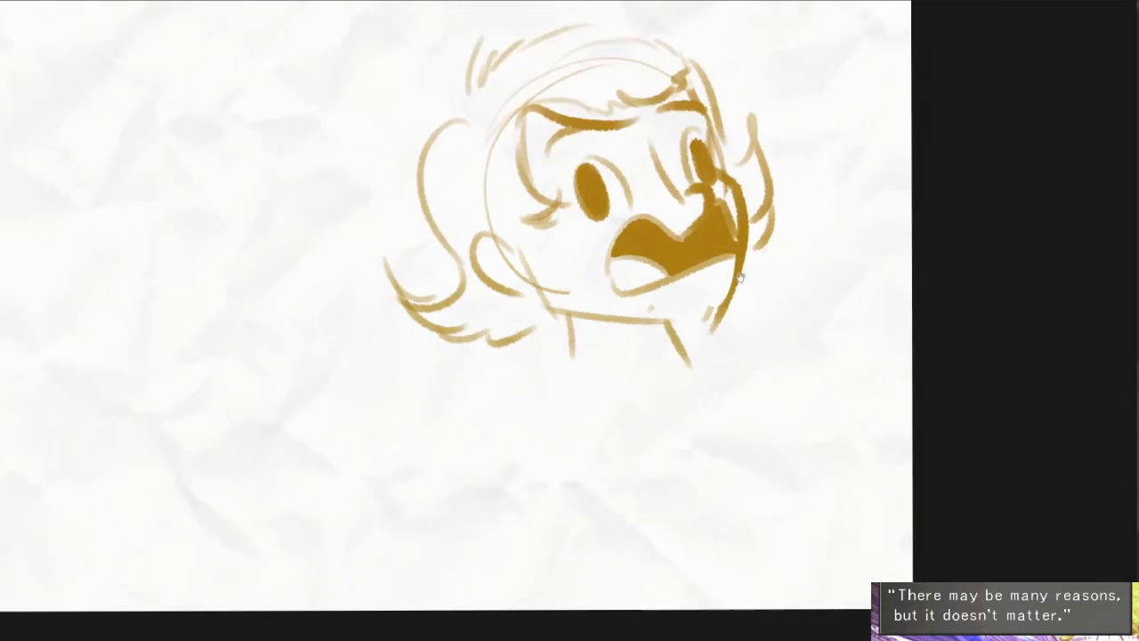
- Rough in both outstretched arms and the two sides of the torso with long light strokes
left_click_drag(863, 160, 731, 322)
left_click_drag(910, 236, 826, 345)
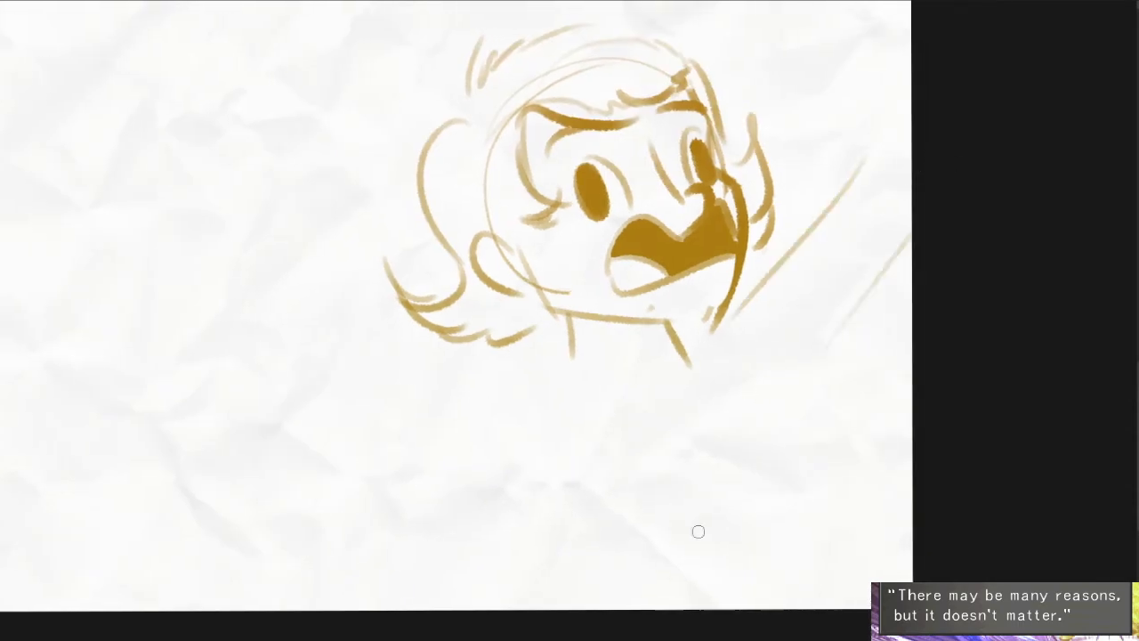
left_click_drag(270, 342, 470, 348)
left_click_drag(313, 415, 607, 451)
key("ctrl+z")
left_click_drag(536, 448, 655, 572)
left_click_drag(815, 430, 856, 559)
- Draw two overall straps running down from the shoulders, each ending in an oval button
left_click_drag(678, 375, 687, 384)
mouse_move(539, 360)
left_mouse_down()
mouse_move(573, 342)
mouse_move(663, 422)
left_mouse_up()
scroll(724, 336, "up", 2)
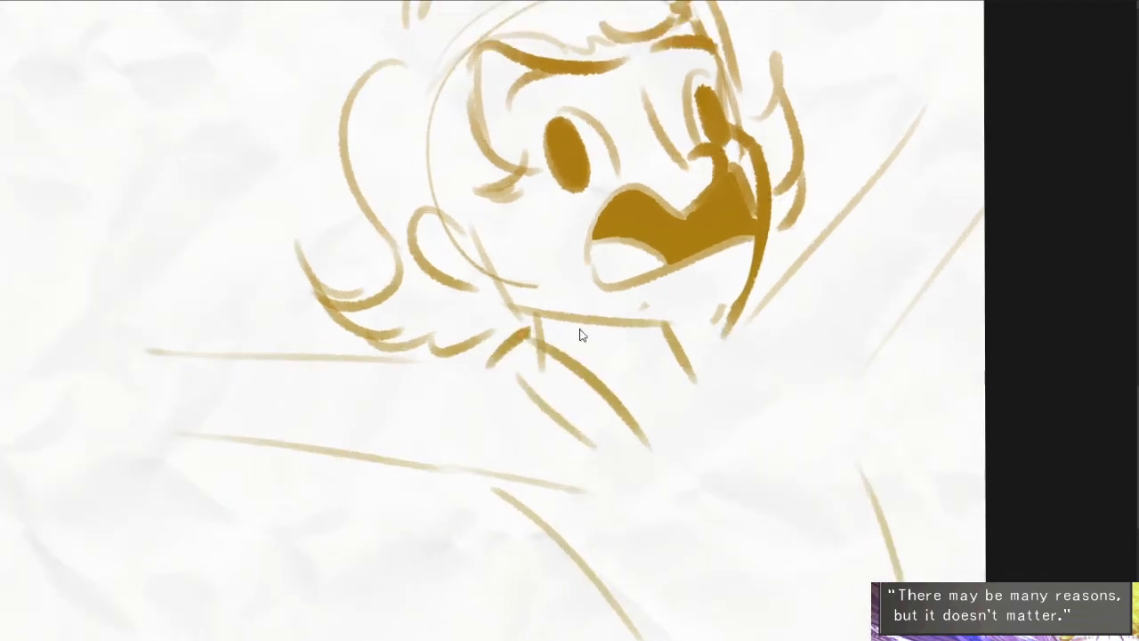
key("ctrl+z")
mouse_move(489, 362)
left_mouse_down()
mouse_move(536, 353)
mouse_move(645, 446)
left_mouse_up()
mouse_move(690, 350)
left_mouse_down()
mouse_move(801, 404)
mouse_move(763, 448)
left_mouse_up()
left_click_drag(541, 370, 642, 450)
mouse_move(499, 358)
left_mouse_down()
mouse_move(595, 459)
mouse_move(654, 448)
mouse_move(598, 469)
left_mouse_up()
left_click_drag(796, 433, 786, 448)
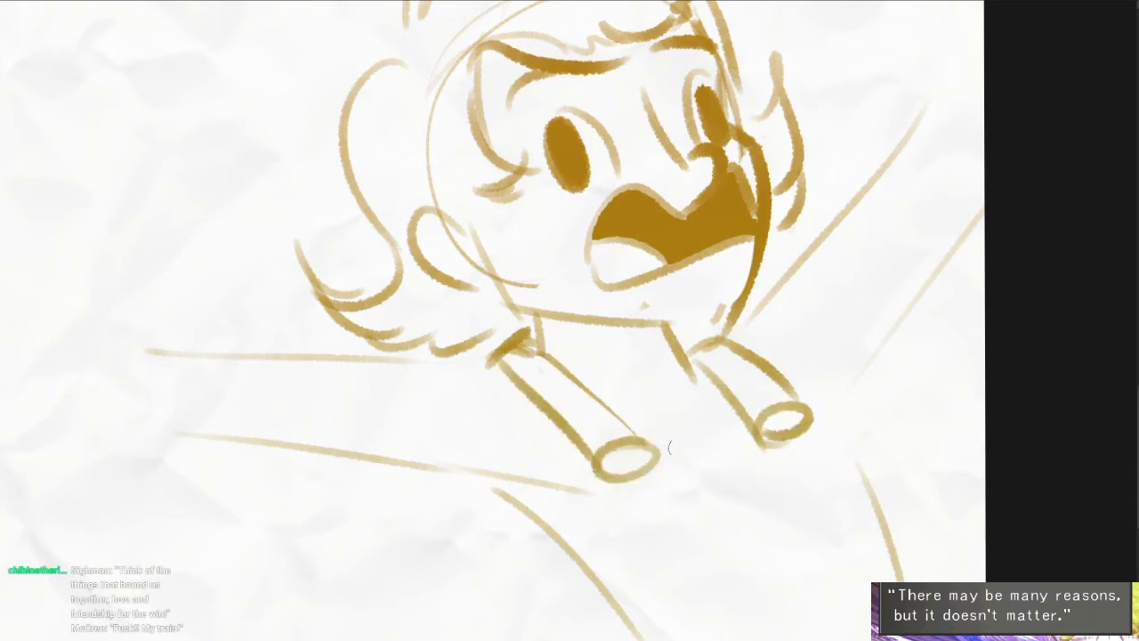
- Draw the overalls' top edge between the buttons and short edges slanting down from their outer sides
left_click_drag(658, 452, 736, 440)
mouse_move(815, 420)
left_mouse_down()
mouse_move(844, 467)
mouse_move(877, 470)
left_mouse_up()
left_click_drag(587, 467, 566, 544)
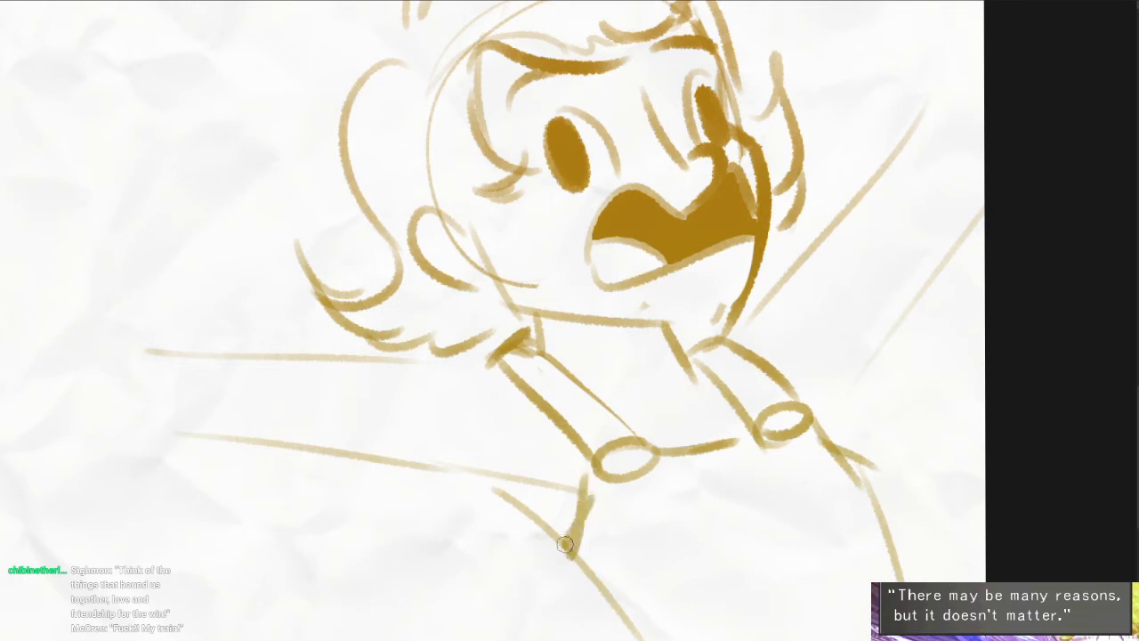
- Draw bolder lines for both sides of the torso down to the page's lower edge
scroll(568, 542, "down", 3)
left_click_drag(557, 453, 712, 602)
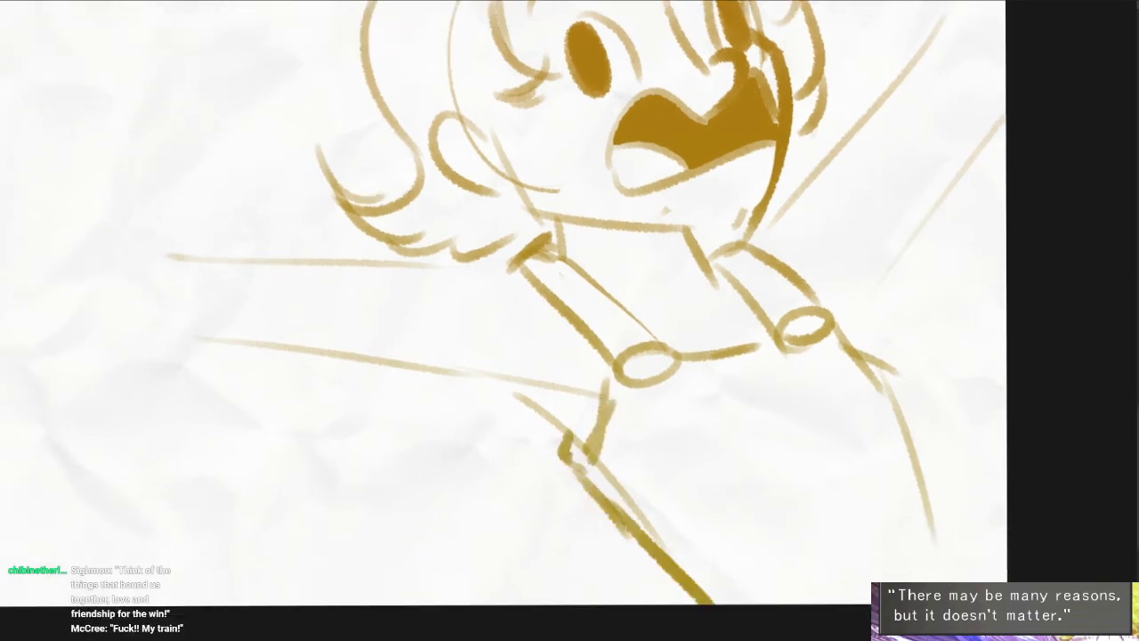
key("ctrl+z")
mouse_move(891, 369)
left_mouse_down()
mouse_move(985, 562)
mouse_move(918, 580)
mouse_move(978, 583)
left_mouse_up()
key("ctrl+z")
key("ctrl+z")
left_click_drag(801, 332, 847, 371)
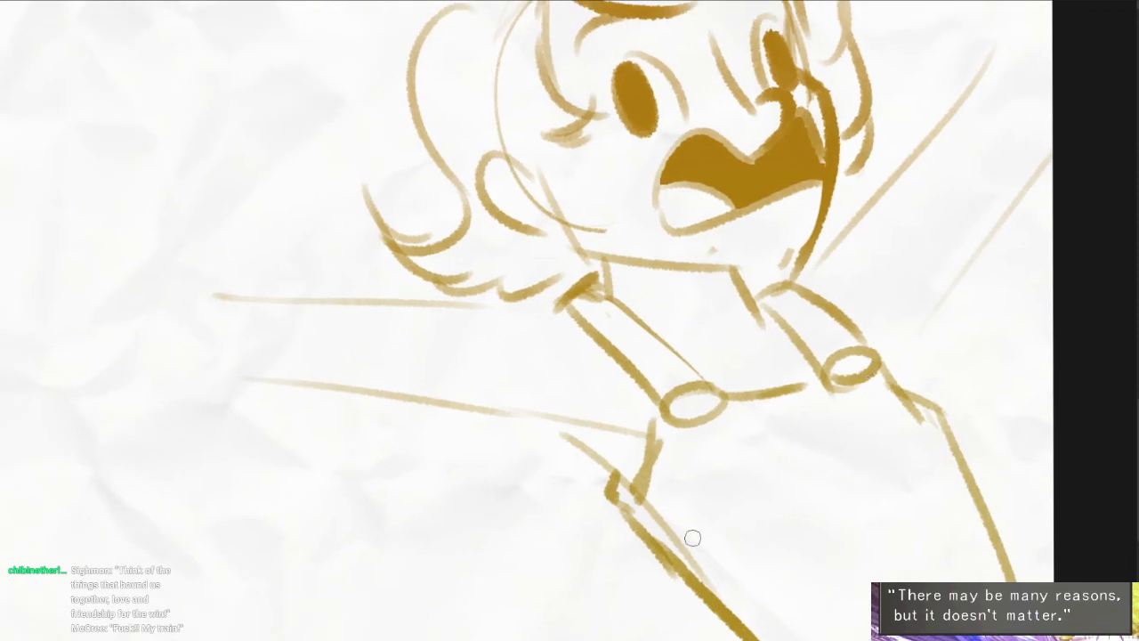
- Draw the shoulder and upper edge of the arm stretched out behind the hair with a bold line
left_click_drag(757, 377, 813, 386)
left_click_drag(589, 350, 661, 395)
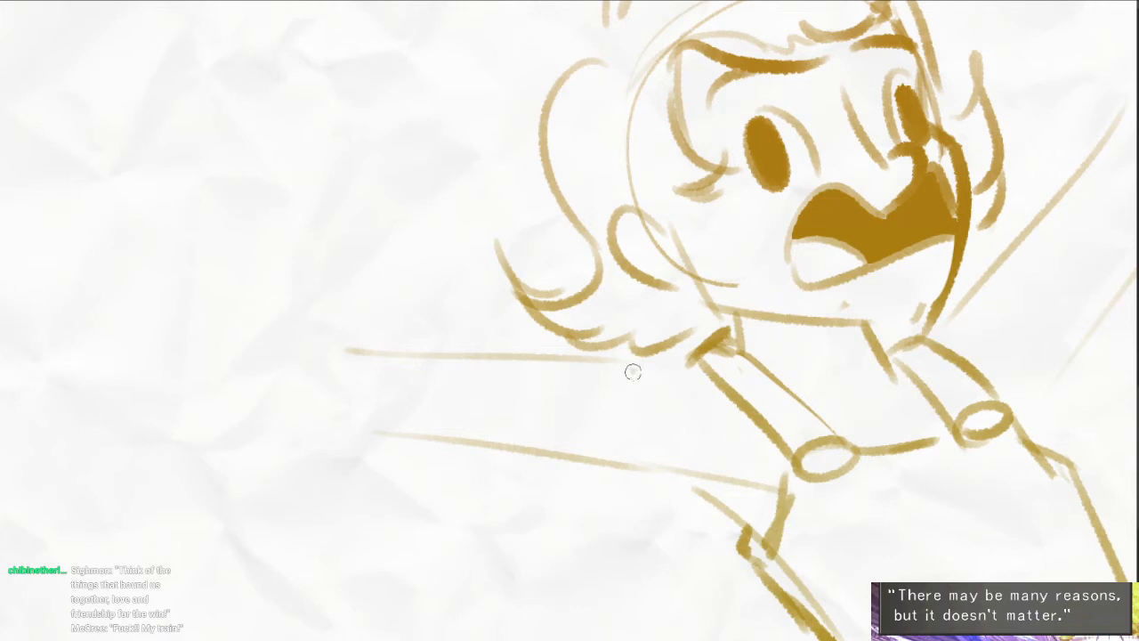
left_click_drag(633, 372, 617, 365)
left_click_drag(688, 354, 422, 355)
left_click_drag(613, 413, 375, 438)
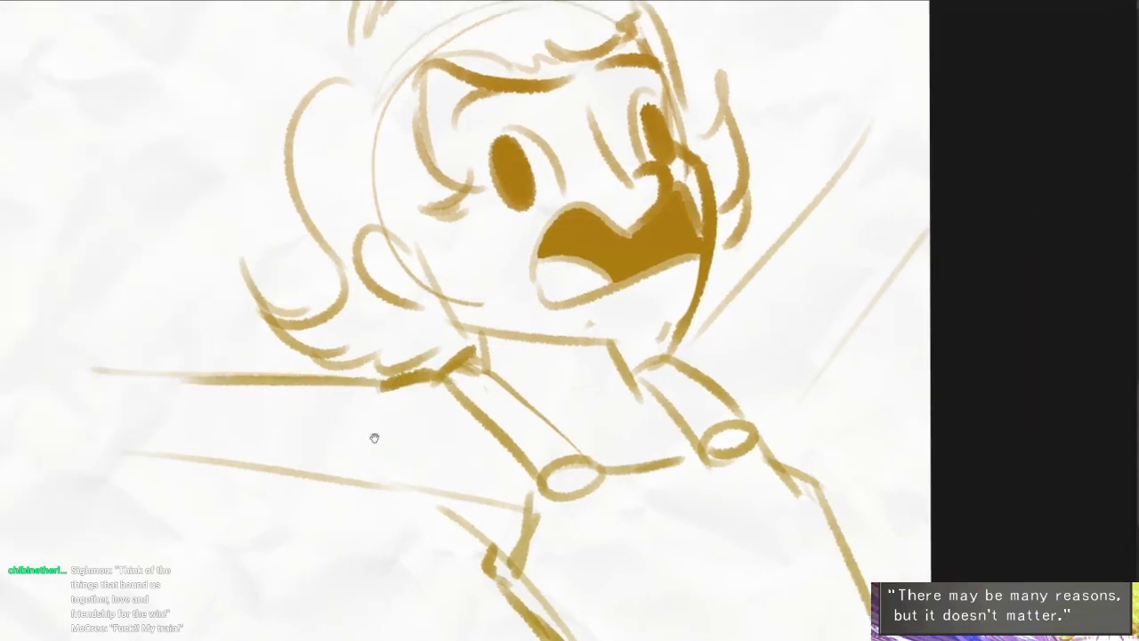
- Draw the shoulder, upper edge and underside of the raised arm beside the face
left_click_drag(676, 343, 711, 321)
left_click_drag(763, 440, 862, 306)
key("ctrl+z")
mouse_move(802, 376)
left_mouse_down()
mouse_move(779, 453)
mouse_move(786, 388)
left_mouse_up()
key("ctrl+z")
mouse_move(719, 322)
left_mouse_down()
mouse_move(903, 85)
mouse_move(785, 246)
mouse_move(865, 185)
left_mouse_up()
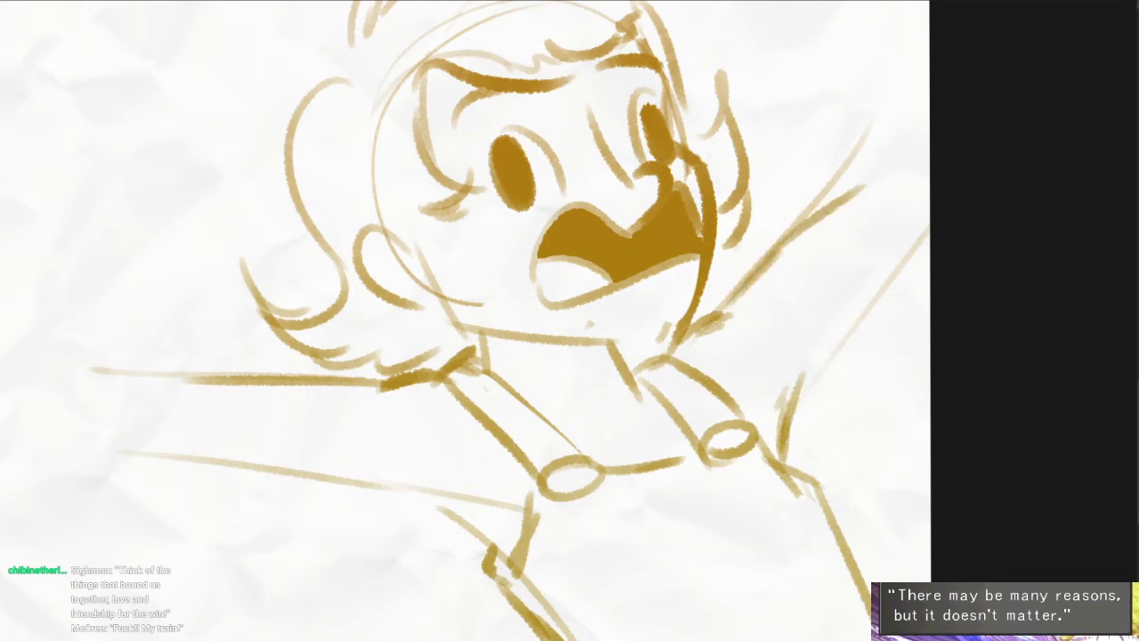
left_click_drag(906, 246, 792, 399)
- Extend both edges of the raised arm's forearm up to the page border
left_click_drag(829, 189, 923, 68)
key("ctrl+z")
left_click_drag(830, 190, 880, 120)
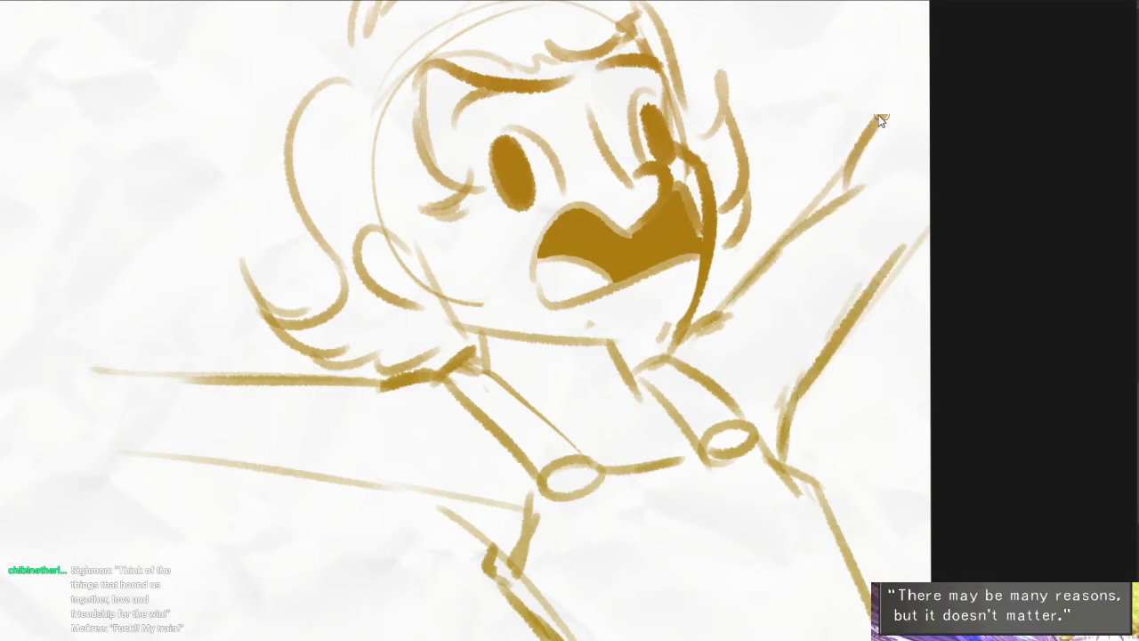
key("ctrl+z")
left_click_drag(816, 208, 920, 76)
mouse_move(919, 80)
left_mouse_down()
mouse_move(841, 210)
mouse_move(838, 188)
left_mouse_up()
left_click_drag(877, 271, 934, 171)
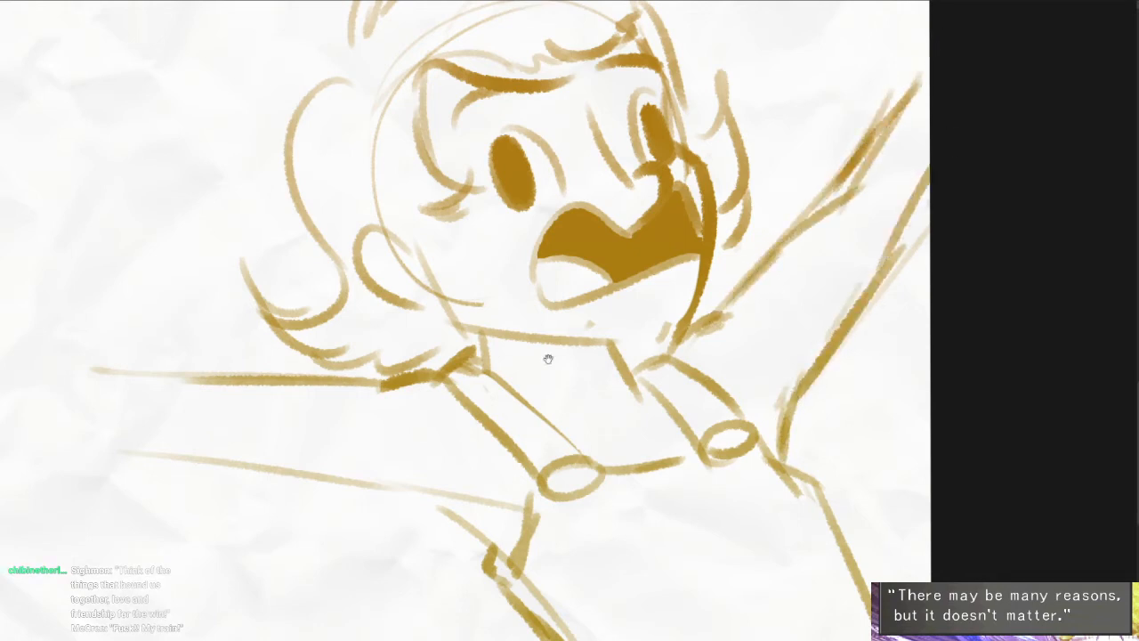
- Draw the underside of the opposite outstretched arm and taper both forearm edges toward the wrist
left_click_drag(549, 358, 856, 328)
left_click_drag(516, 428, 770, 491)
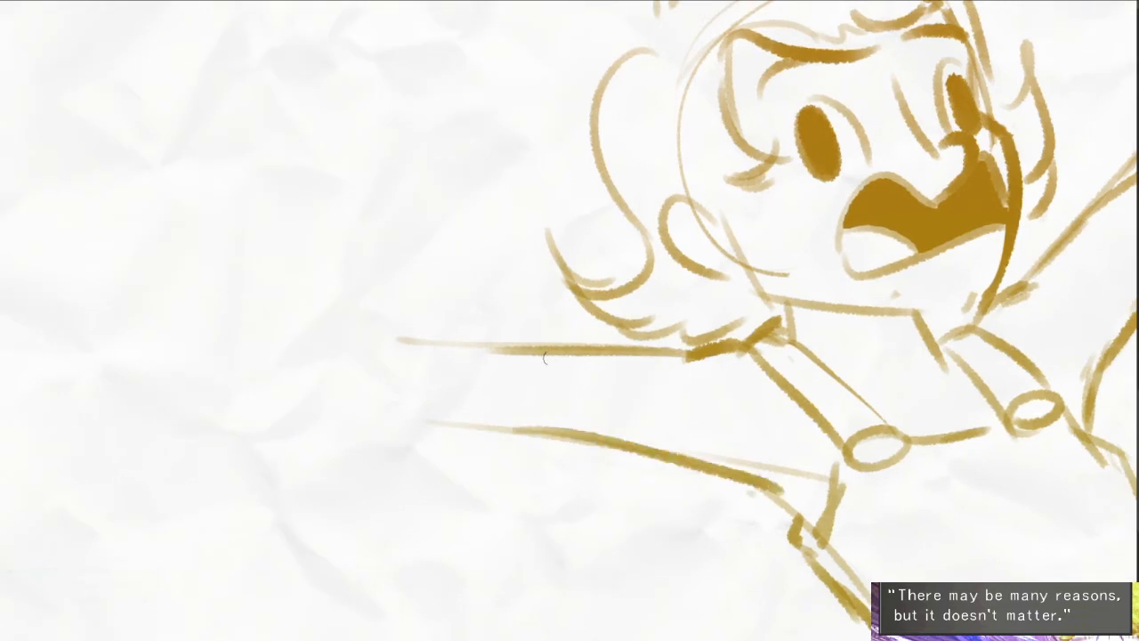
left_click_drag(552, 342, 454, 327)
left_click_drag(406, 331, 334, 329)
key("ctrl+z")
left_click_drag(543, 336, 389, 337)
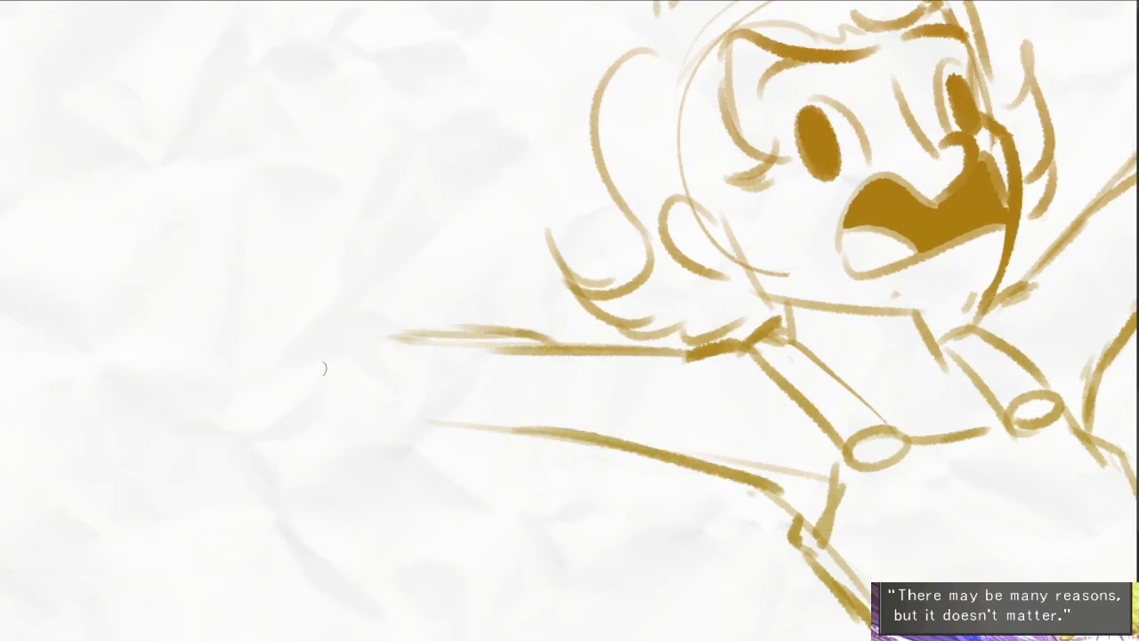
left_click_drag(324, 375, 578, 456)
- Extend the forearm's upper edge and add a narrow oval wrist opening at its end
left_click_drag(322, 321, 413, 330)
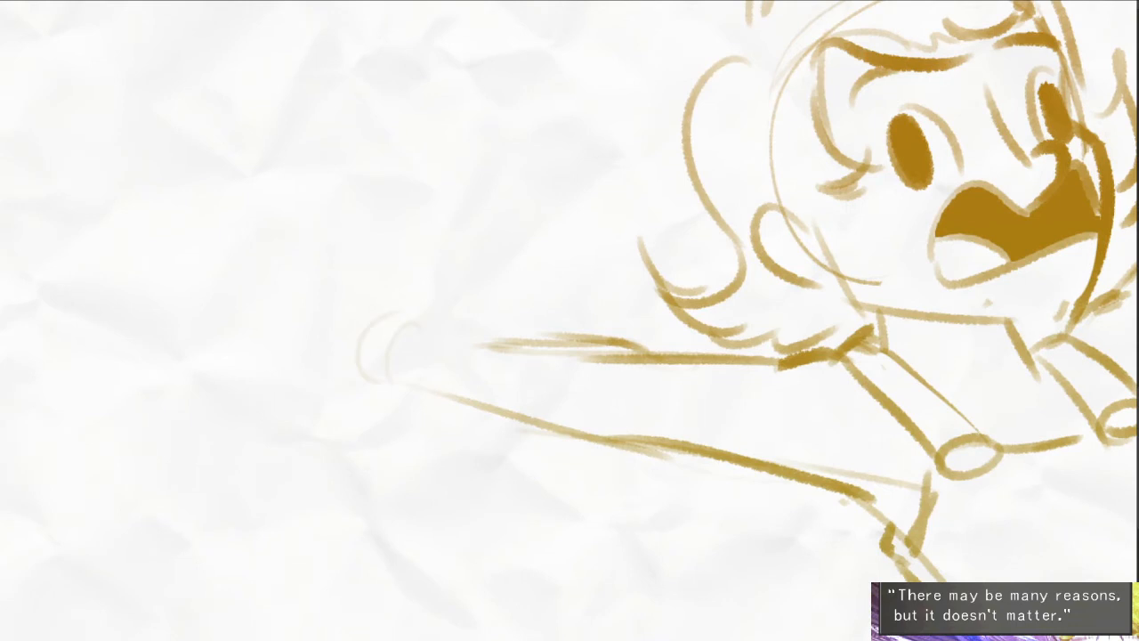
key("ctrl+z")
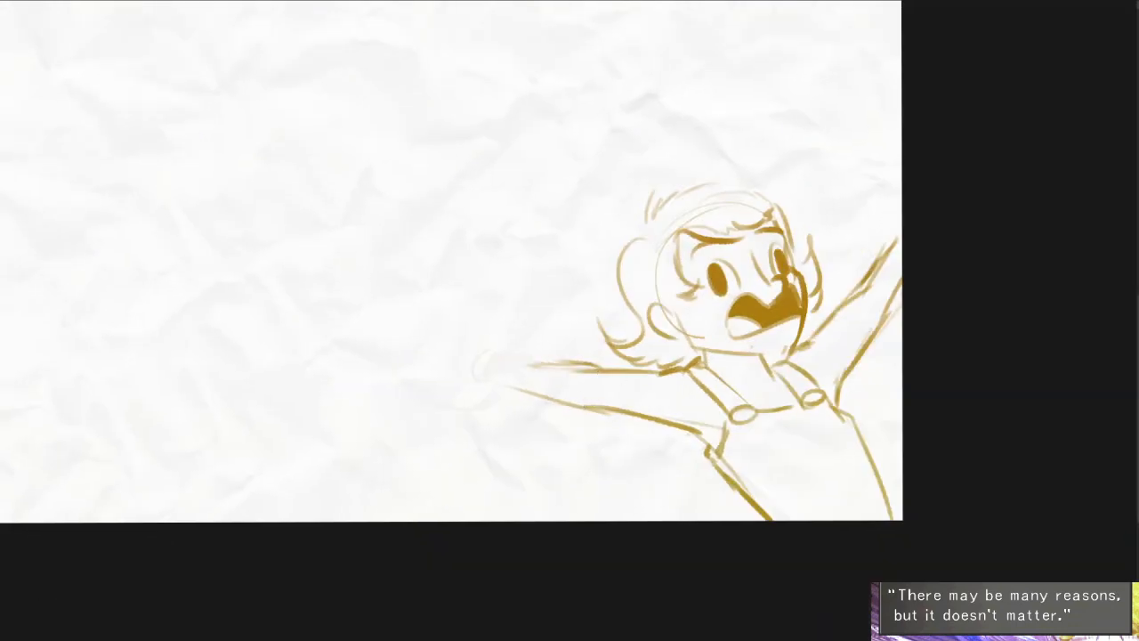
mouse_move(470, 360)
left_mouse_down()
mouse_move(582, 365)
mouse_move(504, 298)
left_mouse_up()
scroll(471, 399, "up", 3)
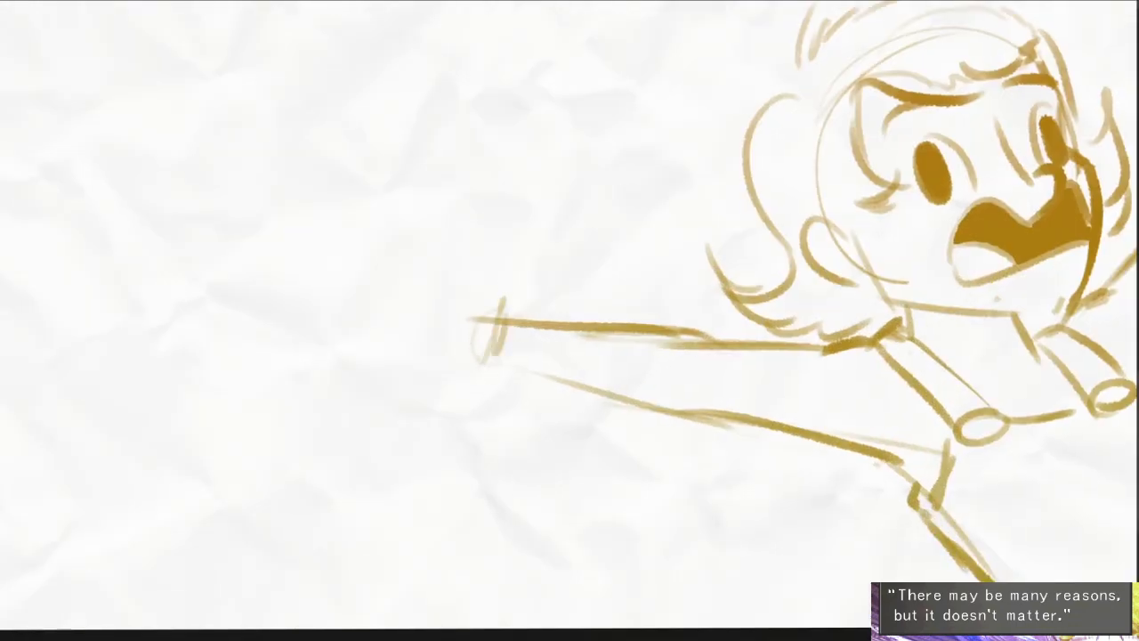
mouse_move(584, 376)
left_mouse_down()
mouse_move(621, 377)
mouse_move(483, 495)
mouse_move(534, 459)
left_mouse_up()
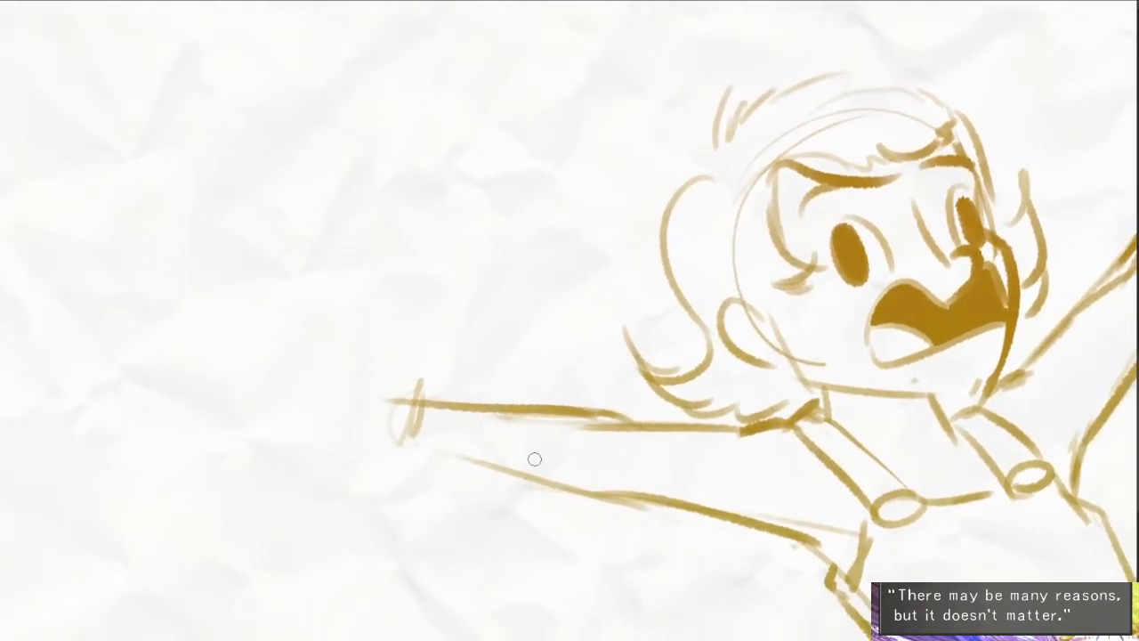
key("ctrl+z")
- Draw the open hand at the wrist with an upright thumb, a palm outline and lines separating the fingers
left_click_drag(434, 386, 406, 286)
mouse_move(397, 281)
left_mouse_down()
mouse_move(383, 350)
mouse_move(258, 329)
mouse_move(261, 477)
mouse_move(378, 442)
left_mouse_up()
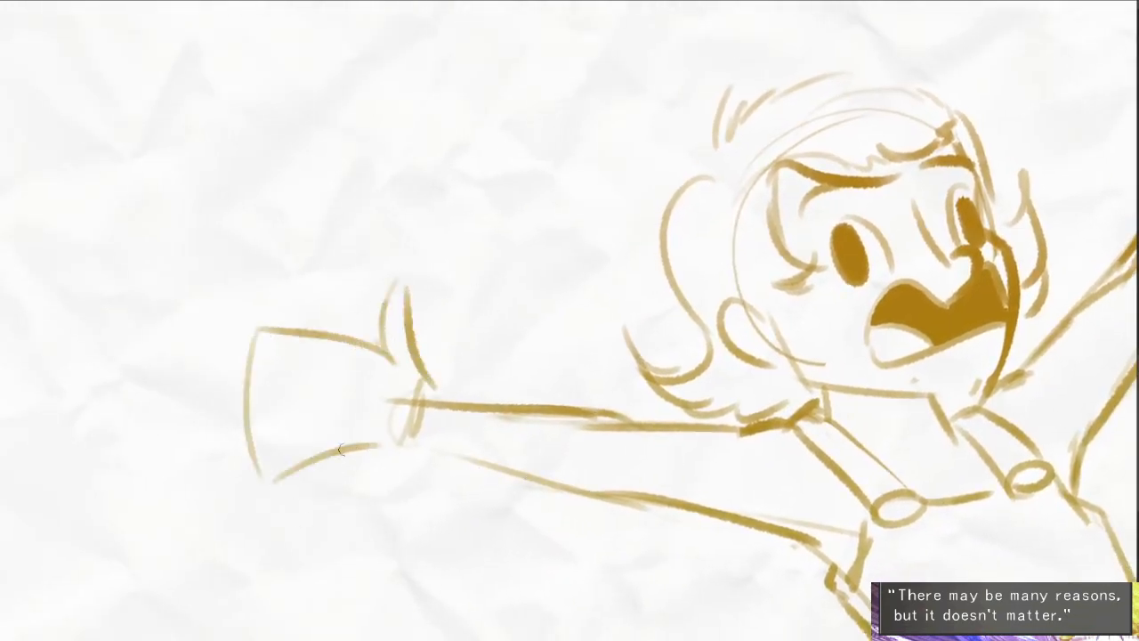
mouse_move(251, 356)
left_mouse_down()
mouse_move(338, 354)
mouse_move(233, 397)
left_mouse_up()
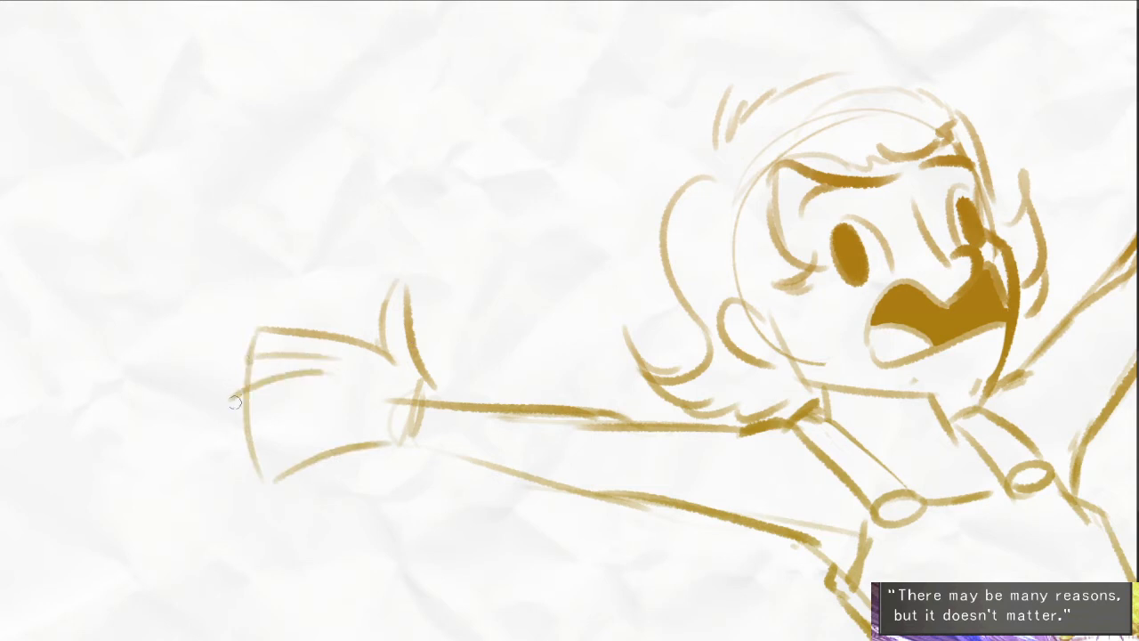
mouse_move(327, 391)
left_mouse_down()
mouse_move(231, 411)
mouse_move(266, 436)
left_mouse_up()
mouse_move(332, 412)
left_mouse_down()
mouse_move(257, 451)
mouse_move(263, 472)
left_mouse_up()
left_click_drag(264, 471, 381, 434)
- Sketch a red circle for a new upside-down character's head in the empty area near the page's upper edge
left_click_drag(708, 529, 492, 514)
left_click_drag(921, 227, 856, 304)
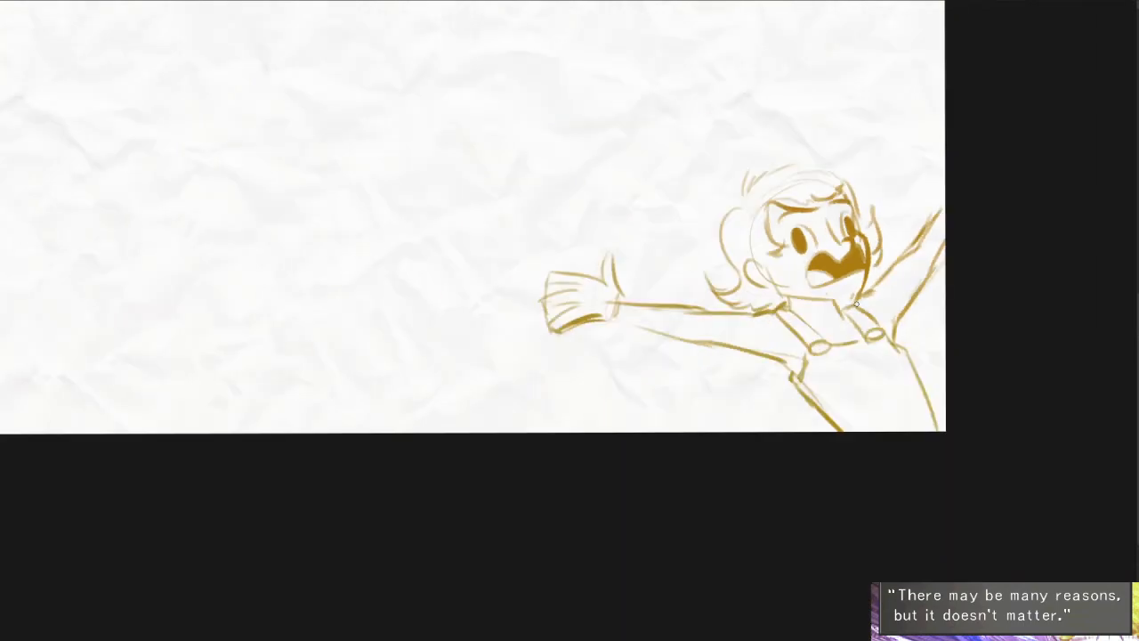
left_click_drag(616, 399, 747, 531)
left_click_drag(606, 508, 757, 485)
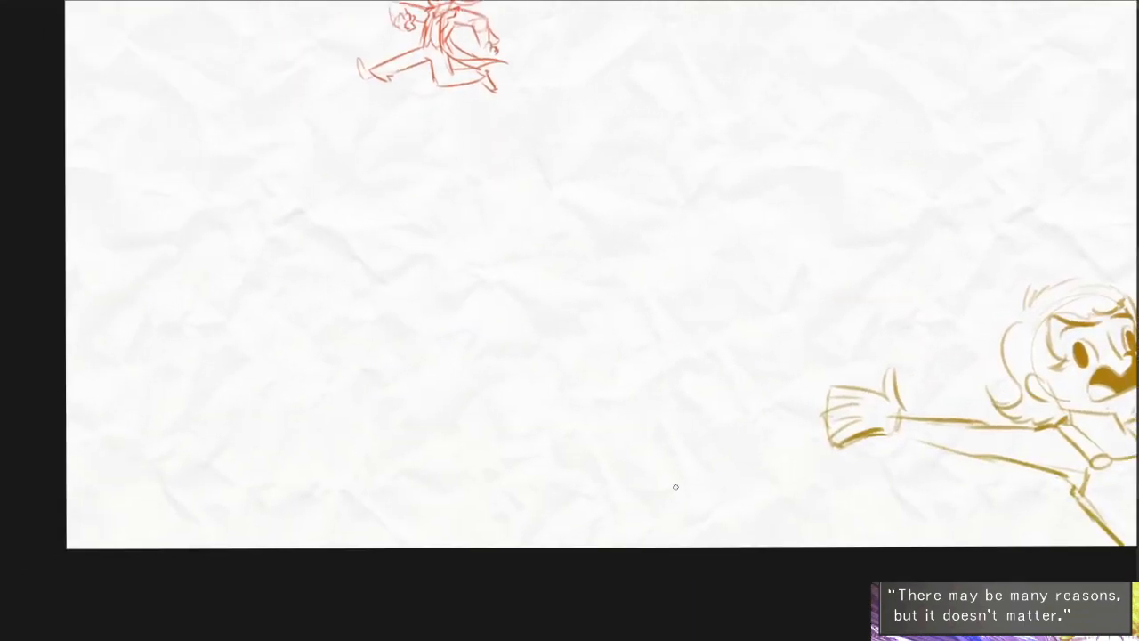
left_click_drag(346, 323, 430, 365)
scroll(429, 366, "up", 2)
scroll(499, 360, "down", 3)
left_click_drag(536, 380, 397, 437)
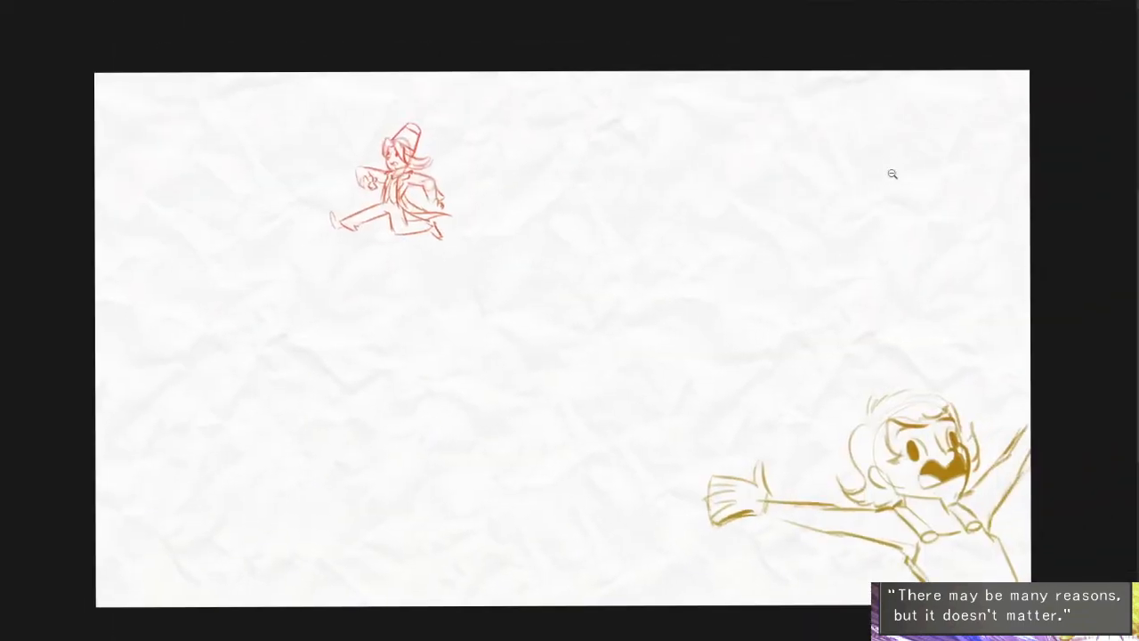
scroll(893, 175, "up", 2)
left_click_drag(892, 175, 812, 239)
left_click_drag(780, 201, 823, 250)
left_click_drag(835, 192, 938, 192)
left_click_drag(829, 131, 828, 236)
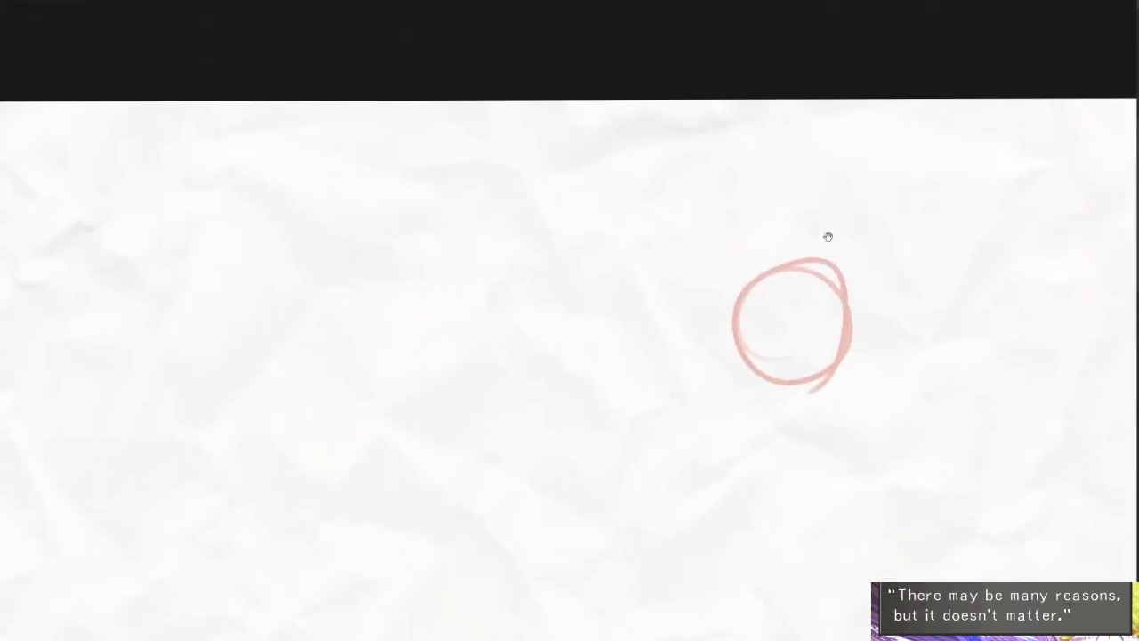
left_click_drag(749, 232, 822, 243)
mouse_move(923, 250)
left_mouse_down()
mouse_move(665, 512)
mouse_move(290, 295)
mouse_move(389, 276)
left_mouse_up()
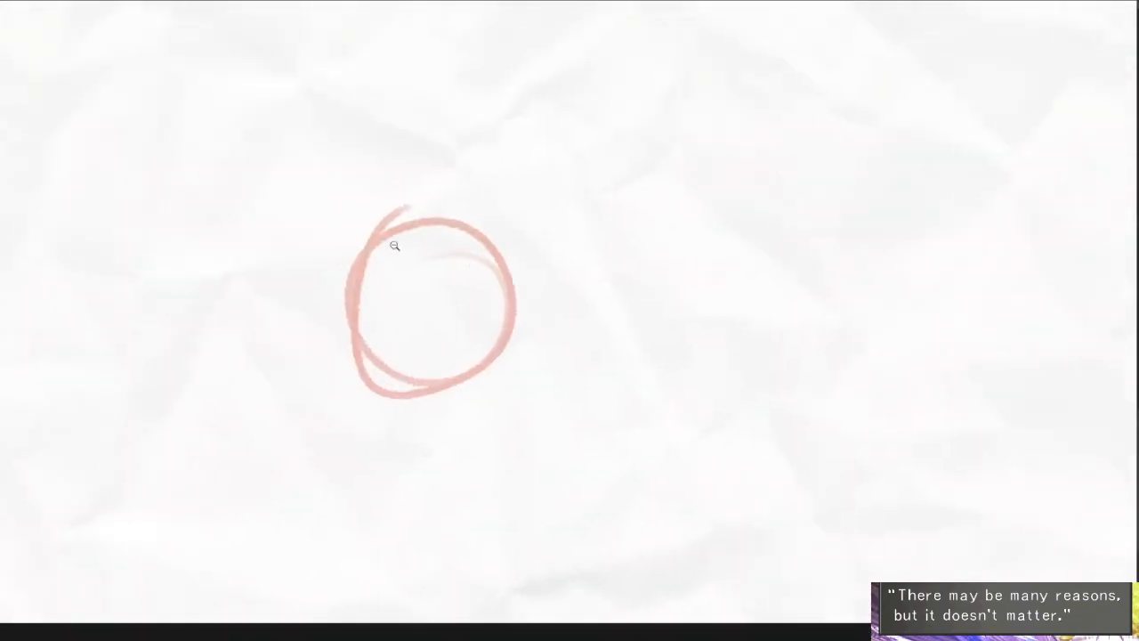
- Draw the far face contour with an angled jaw and add two small filled oval eyes
left_click(394, 246)
mouse_move(389, 199)
left_mouse_down()
mouse_move(426, 261)
mouse_move(314, 78)
mouse_move(494, 248)
mouse_move(585, 396)
left_mouse_up()
left_click_drag(444, 460, 519, 457)
mouse_move(569, 337)
left_mouse_down()
mouse_move(590, 411)
mouse_move(527, 491)
left_mouse_up()
left_click_drag(444, 338, 455, 377)
mouse_move(554, 310)
left_mouse_down()
mouse_move(550, 331)
mouse_move(551, 318)
left_mouse_up()
- Add a small nose, a short mouth stroke and two long hair strands streaming from the crown
left_click_drag(496, 301, 534, 370)
left_click_drag(504, 322, 548, 358)
key("ctrl+z")
left_click_drag(520, 396, 553, 367)
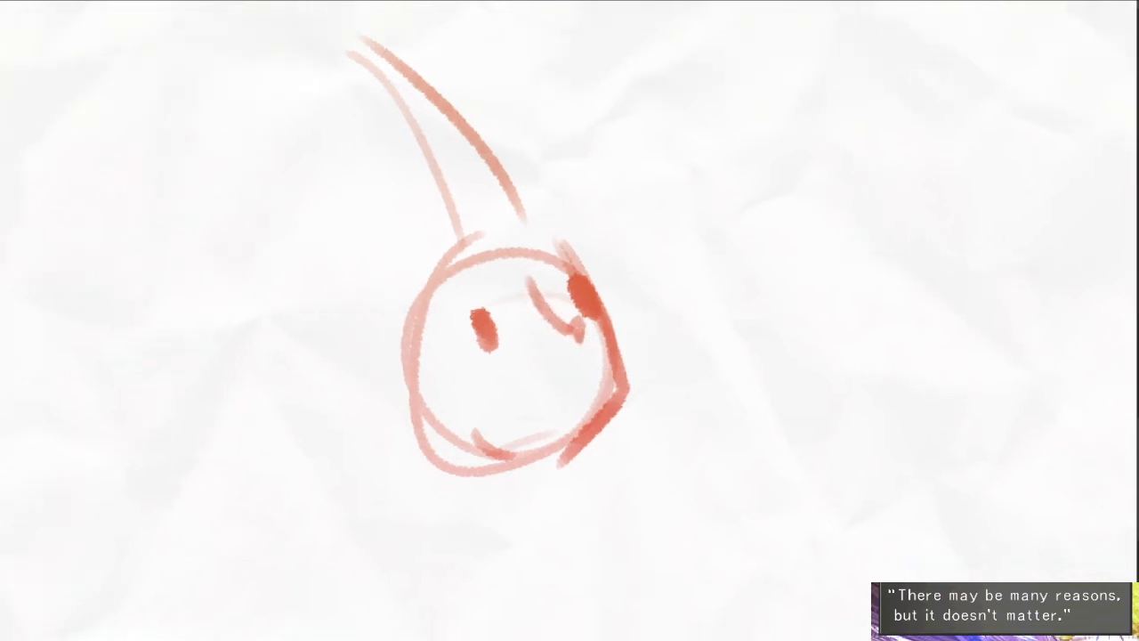
key("e")
mouse_move(501, 433)
left_mouse_down()
mouse_move(540, 431)
mouse_move(568, 394)
left_mouse_up()
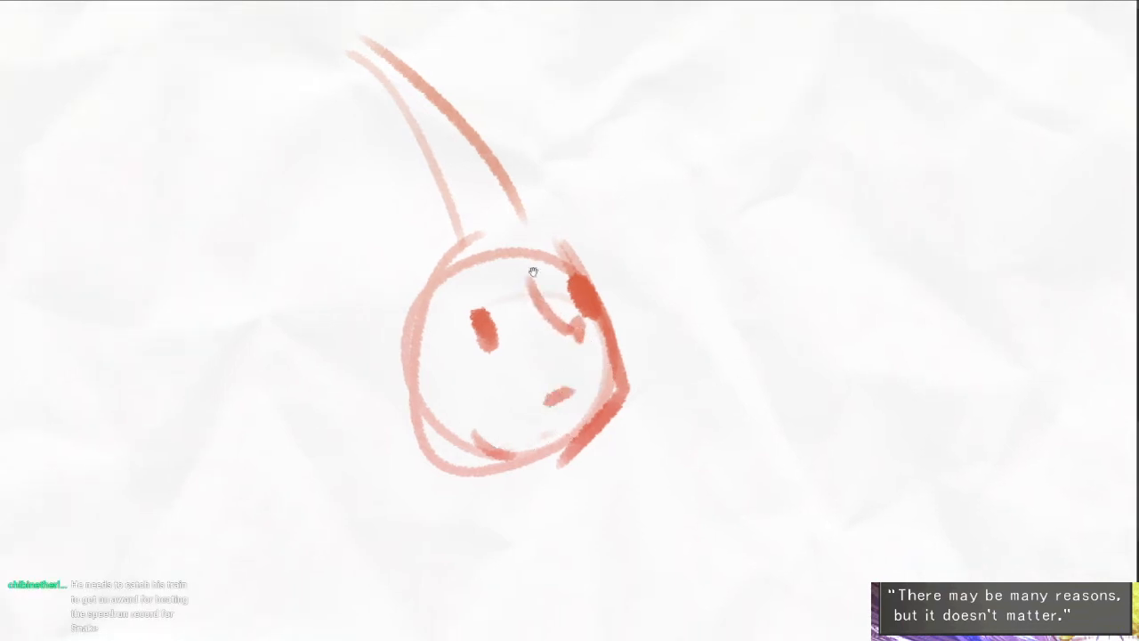
left_click_drag(532, 272, 548, 299)
left_click_drag(539, 210, 532, 97)
mouse_move(537, 132)
left_mouse_down()
mouse_move(576, 215)
mouse_move(562, 256)
left_mouse_up()
key("ctrl+z")
key("ctrl+z")
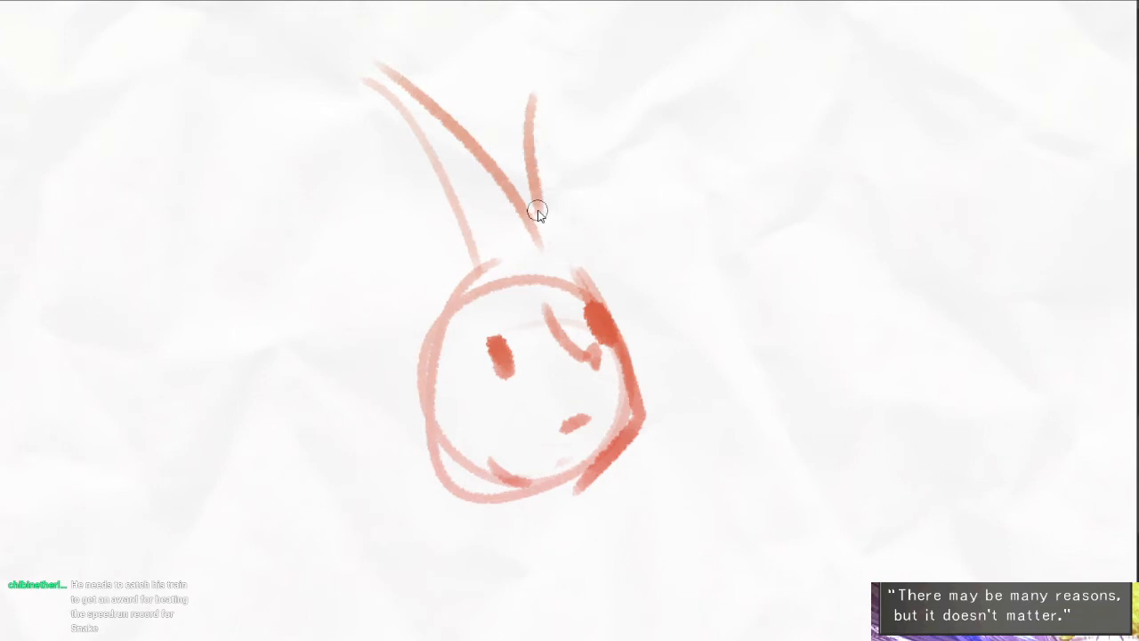
key("ctrl+z")
- Draw pointed hair tufts at the crown and jagged locks down the near side of the face
left_click_drag(534, 219, 527, 165)
left_click_drag(529, 169, 557, 242)
left_click_drag(568, 247, 585, 262)
mouse_move(469, 242)
left_mouse_down()
mouse_move(445, 286)
mouse_move(463, 302)
mouse_move(392, 302)
mouse_move(412, 405)
mouse_move(444, 429)
mouse_move(416, 425)
mouse_move(483, 472)
left_mouse_up()
mouse_move(444, 308)
left_mouse_down()
mouse_move(465, 371)
mouse_move(457, 428)
left_mouse_up()
left_click_drag(596, 401, 575, 357)
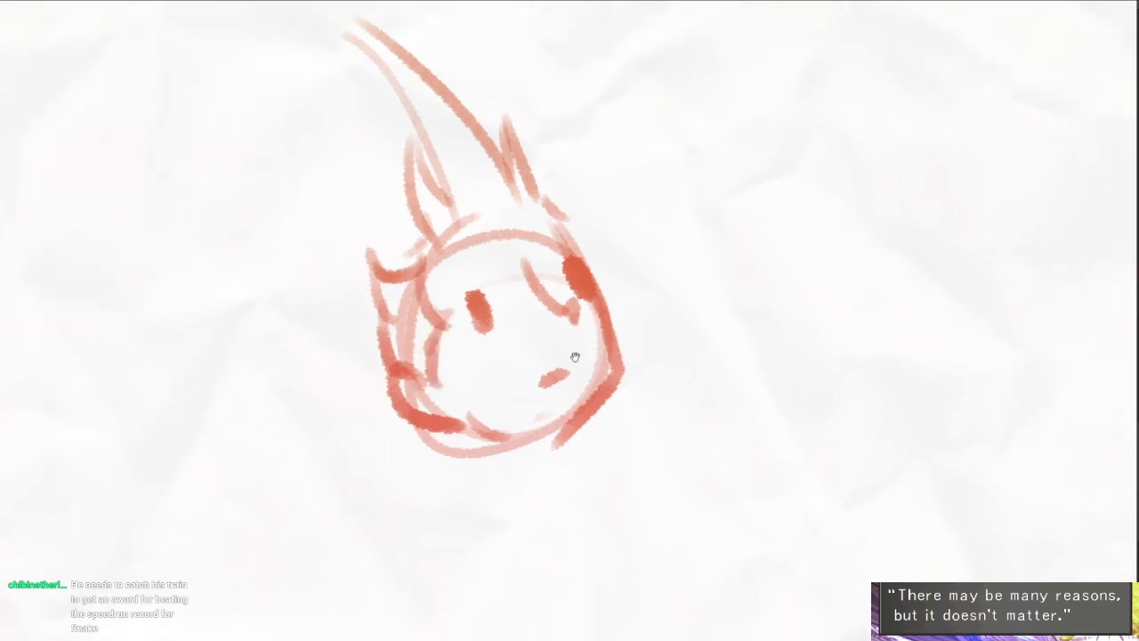
- Draw two short neck lines below the chin and a wide folded collar around them
left_click_drag(465, 424, 469, 491)
left_click_drag(565, 443, 570, 495)
left_click_drag(569, 498, 609, 369)
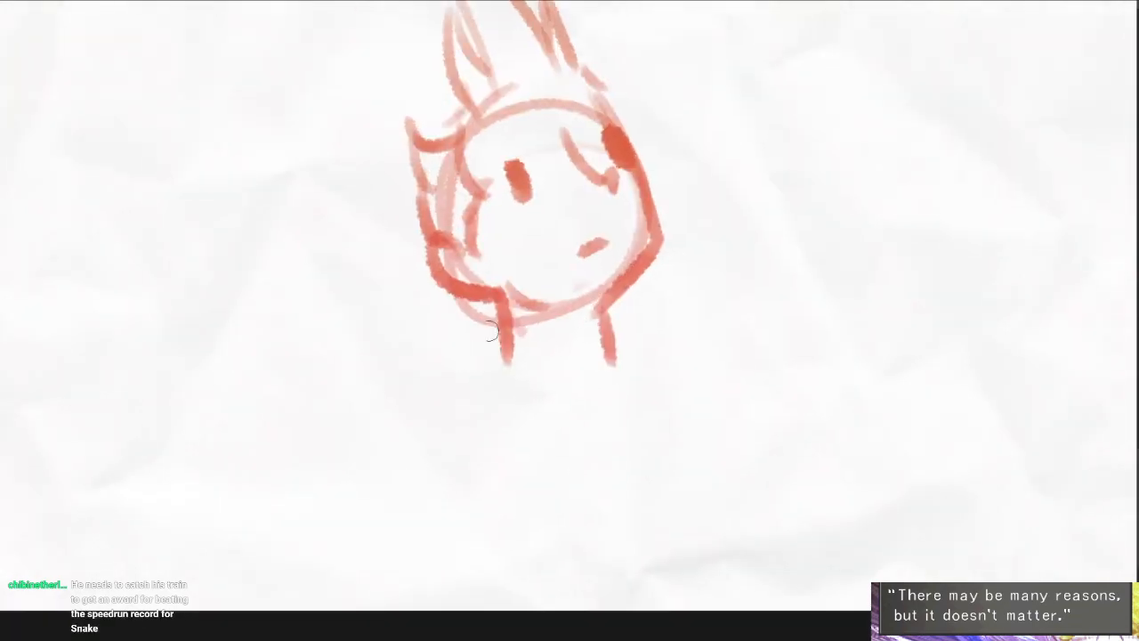
left_click_drag(491, 331, 438, 375)
left_click_drag(476, 360, 583, 413)
mouse_move(610, 318)
left_mouse_down()
mouse_move(643, 335)
mouse_move(634, 414)
left_mouse_up()
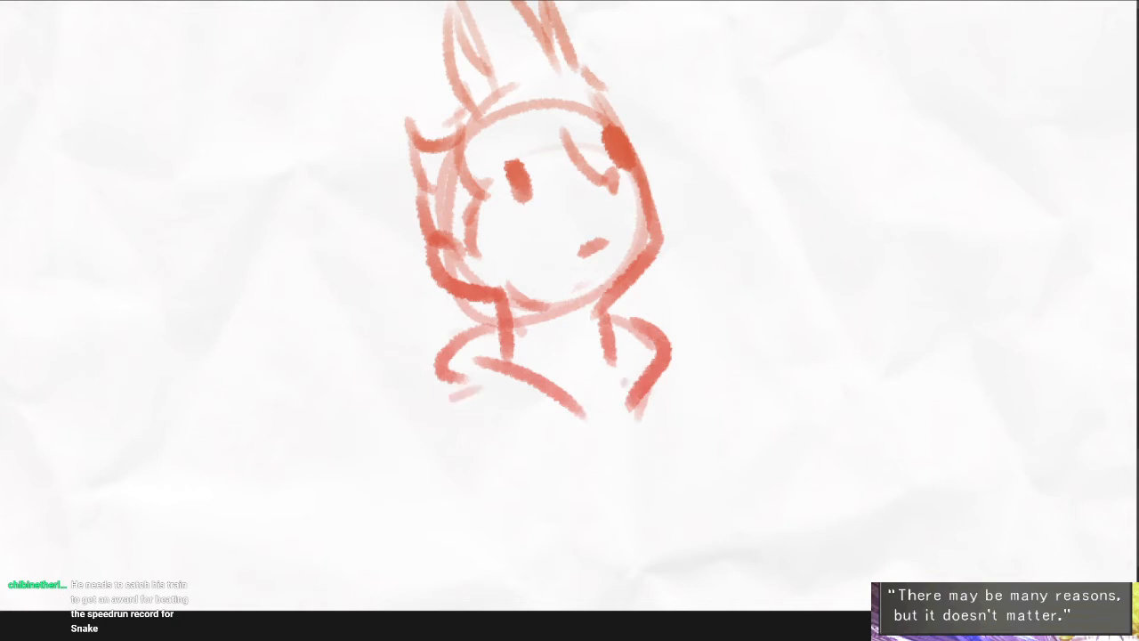
- Draw the near shoulder and the first slanted jacket lines below both sides of the collar
left_click_drag(454, 396, 398, 418)
left_click_drag(402, 413, 479, 485)
left_click_drag(679, 362, 680, 503)
mouse_move(423, 427)
left_mouse_down()
mouse_move(384, 450)
mouse_move(376, 563)
left_mouse_up()
left_click_drag(698, 395, 716, 558)
key("ctrl+z")
key("ctrl+z")
- Draw the outer arm lines and the torso's side lines down to the page edge
left_click_drag(697, 375, 722, 496)
left_click_drag(425, 429, 422, 610)
left_click_drag(470, 455, 507, 589)
left_click_drag(670, 462, 667, 611)
left_click_drag(683, 520, 682, 575)
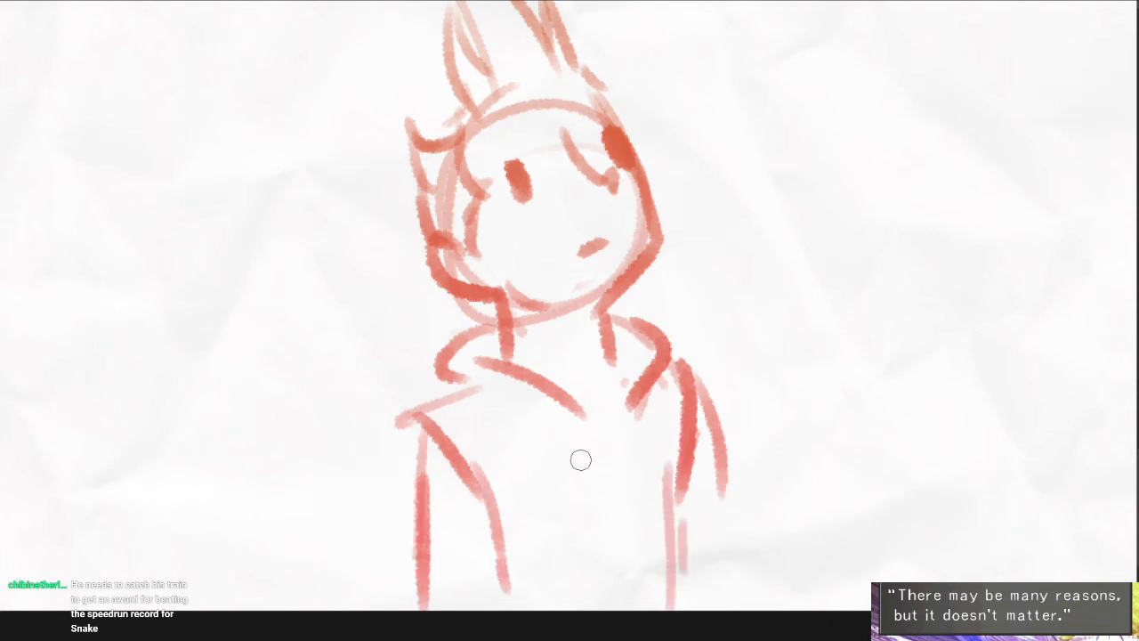
- Draw the open jacket's inner edges and crossed chest lines on the upside-down figure's torso
key("ctrl+z")
mouse_move(552, 403)
left_mouse_down()
mouse_move(580, 608)
mouse_move(570, 595)
left_mouse_up()
left_click_drag(647, 392, 660, 609)
mouse_move(634, 412)
left_mouse_down()
mouse_move(554, 524)
mouse_move(580, 541)
left_mouse_up()
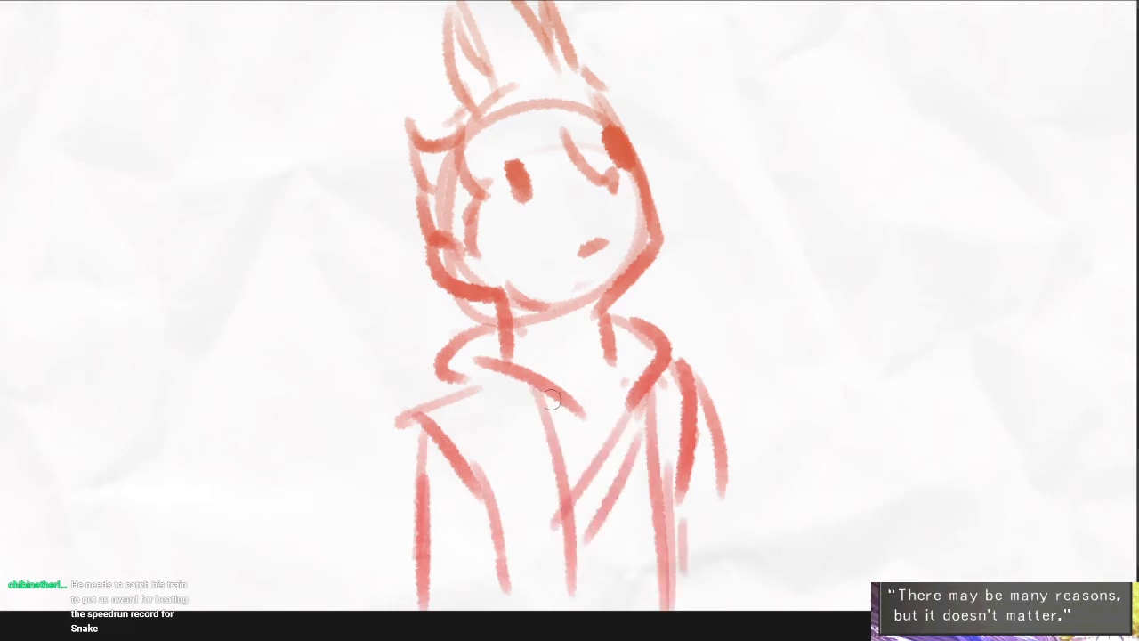
left_click_drag(552, 400, 587, 438)
left_click_drag(556, 444, 654, 493)
mouse_move(619, 504)
left_mouse_down()
mouse_move(644, 521)
mouse_move(649, 475)
mouse_move(672, 491)
left_mouse_up()
- Draw a lower leg with a heeled boot coming in from the page's top edge, near the upper-left corner
scroll(674, 470, "down", 5)
left_click_drag(754, 371, 435, 320)
left_click_drag(463, 504, 625, 347)
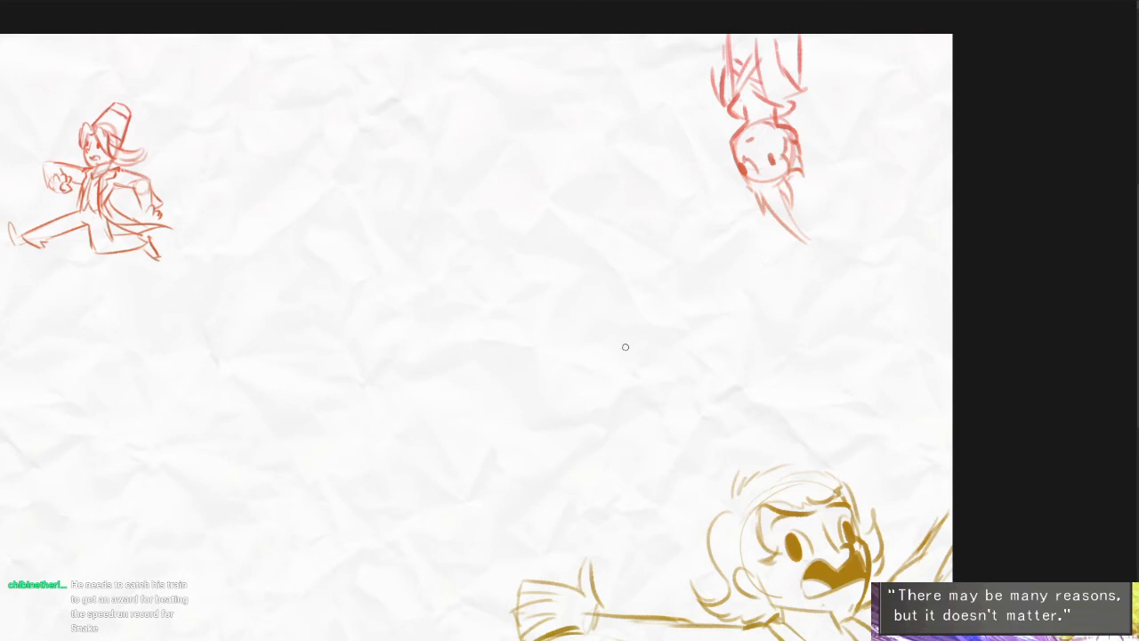
left_click_drag(737, 408, 820, 382)
left_click_drag(466, 495, 616, 459)
left_click_drag(426, 523, 722, 349)
mouse_move(426, 371)
left_mouse_down()
mouse_move(467, 384)
mouse_move(416, 395)
left_mouse_up()
left_click_drag(526, 120, 524, 300)
left_click_drag(399, 212, 496, 258)
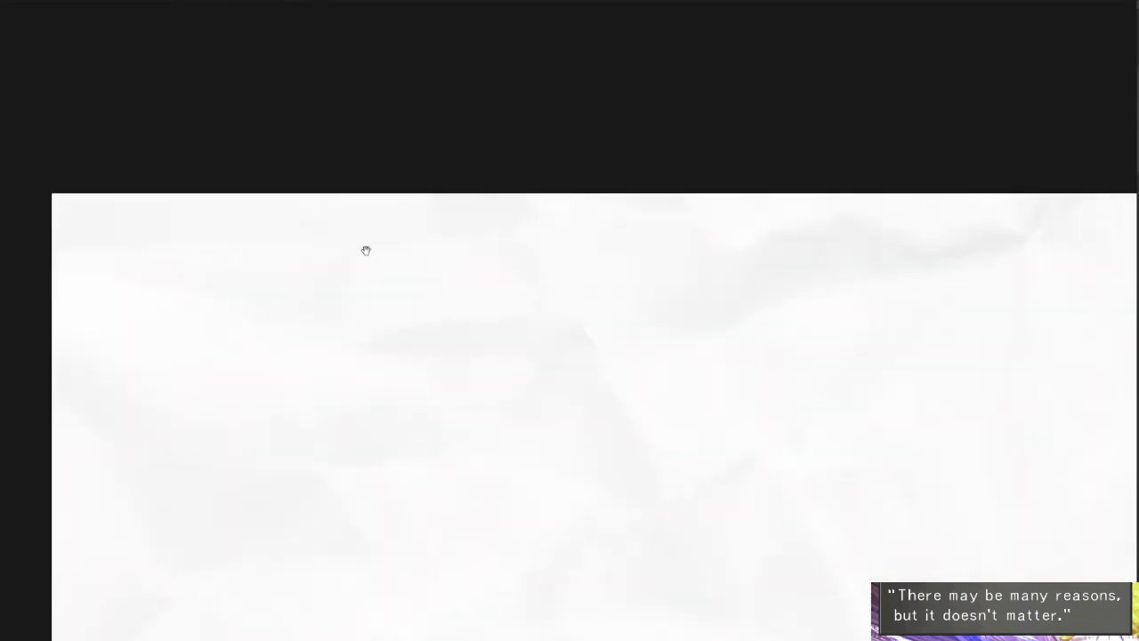
left_click_drag(453, 204, 414, 299)
mouse_move(514, 187)
left_mouse_down()
mouse_move(466, 308)
mouse_move(467, 272)
mouse_move(293, 308)
left_mouse_up()
mouse_move(296, 312)
left_mouse_down()
mouse_move(336, 366)
mouse_move(443, 345)
left_mouse_up()
left_click_drag(484, 292, 452, 353)
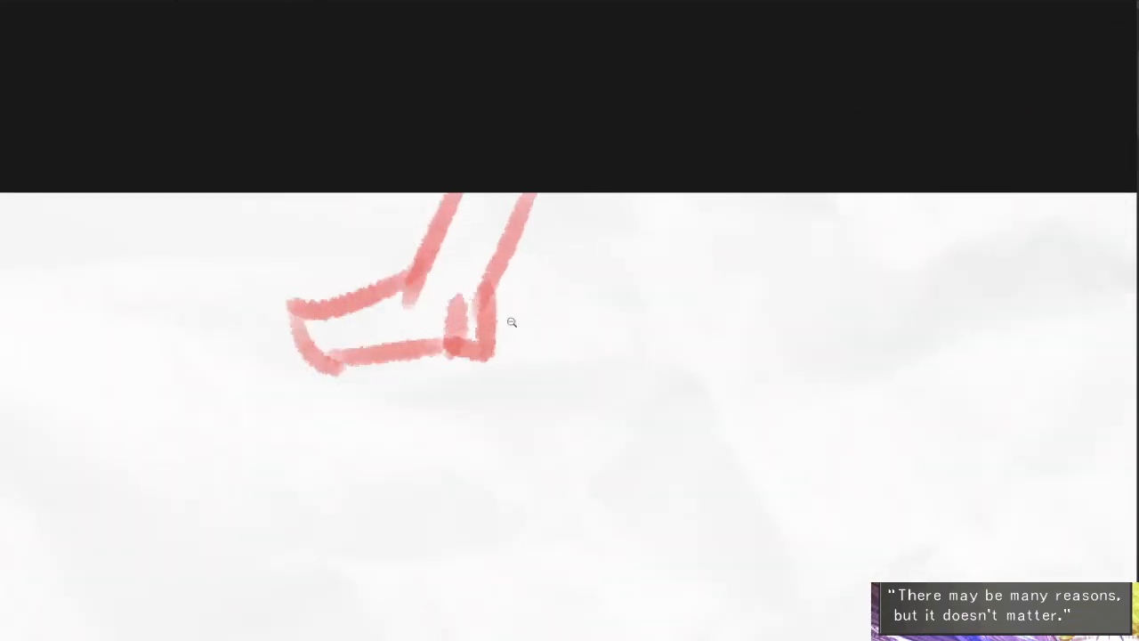
- Sketch a new character's oval head guide with a front face line and flat jaw line in the empty lower-left area
scroll(511, 323, "down", 5)
left_click_drag(778, 483, 487, 285)
scroll(479, 360, "down", 3)
left_click_drag(882, 488, 650, 296)
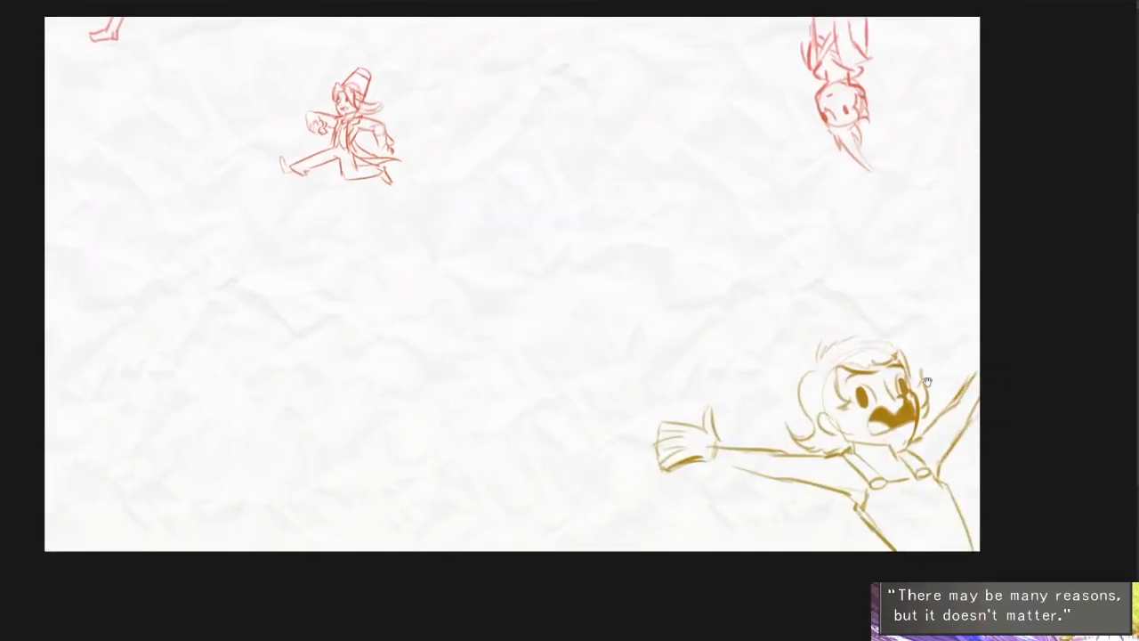
left_click_drag(614, 552, 709, 535)
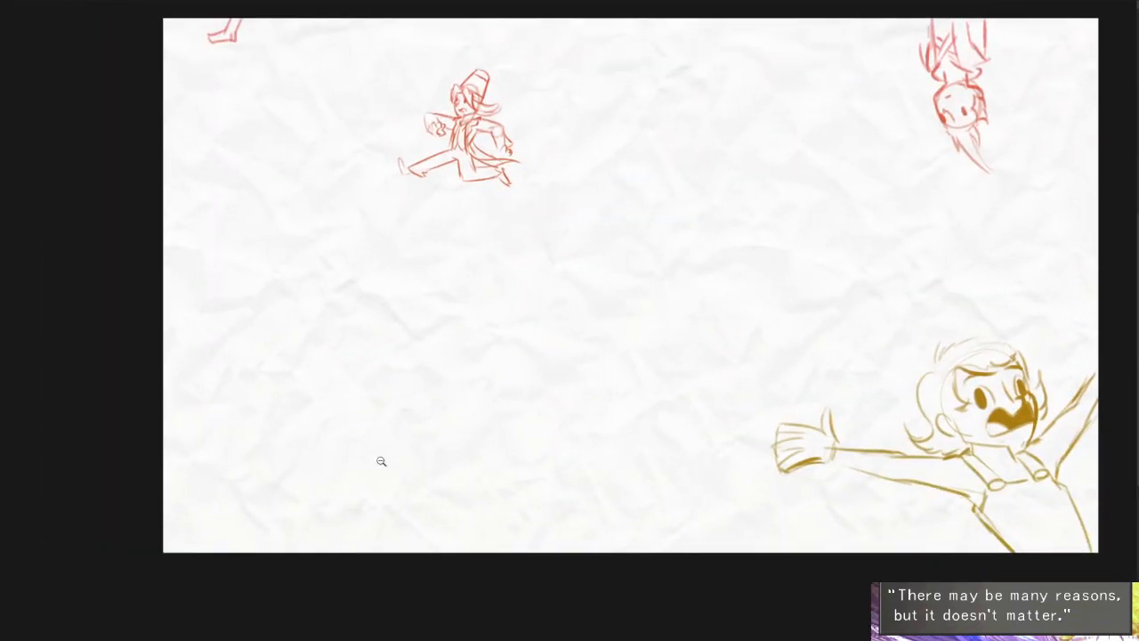
scroll(381, 461, "up", 5)
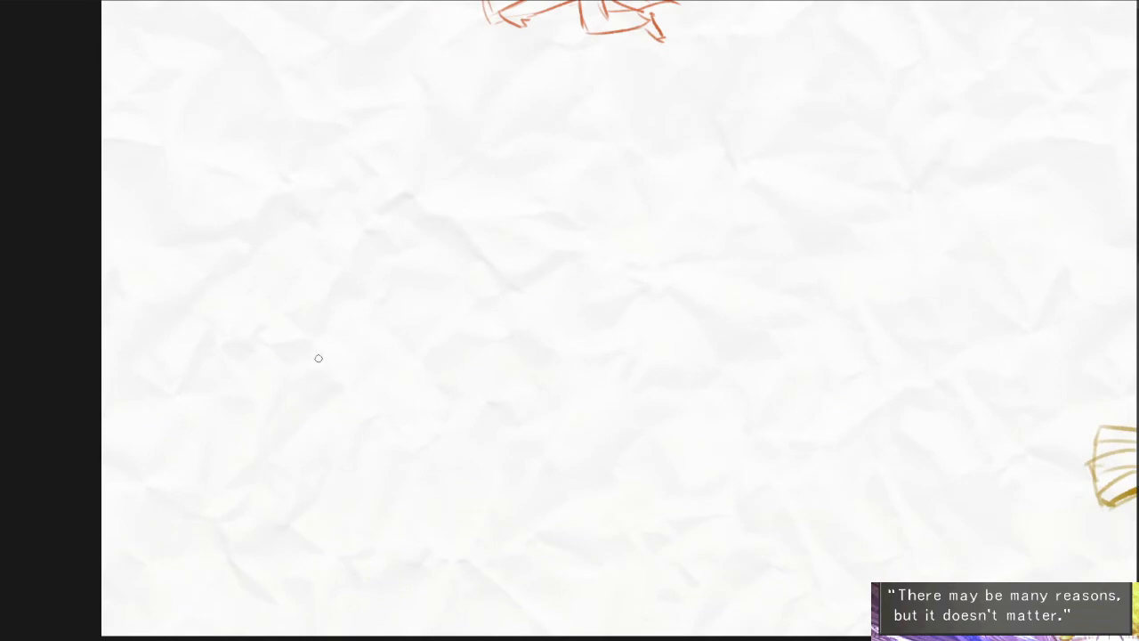
mouse_move(330, 342)
left_mouse_down()
mouse_move(359, 341)
mouse_move(360, 261)
left_mouse_up()
scroll(386, 298, "up", 4)
mouse_move(282, 316)
left_mouse_down()
mouse_move(293, 327)
mouse_move(406, 239)
mouse_move(408, 323)
left_mouse_up()
key("ctrl+z")
left_click_drag(283, 346, 372, 350)
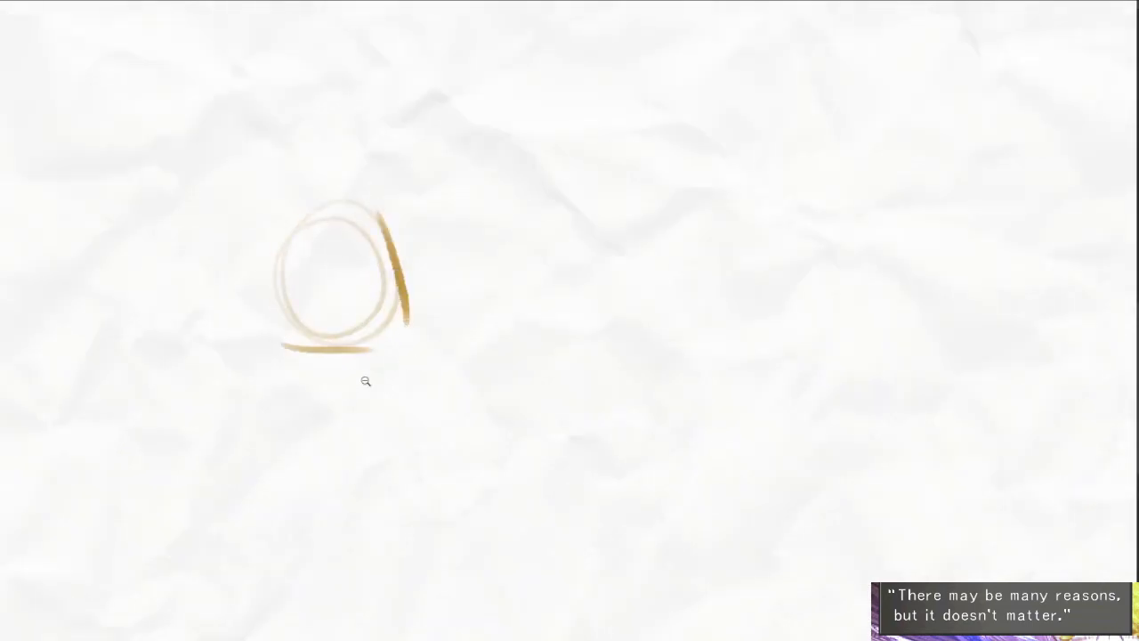
- Draw short slanted neck lines below the new head's jaw line
scroll(365, 381, "up", 3)
left_click_drag(284, 233, 307, 305)
left_click_drag(400, 255, 426, 307)
left_click_drag(375, 365, 361, 306)
key("ctrl+z")
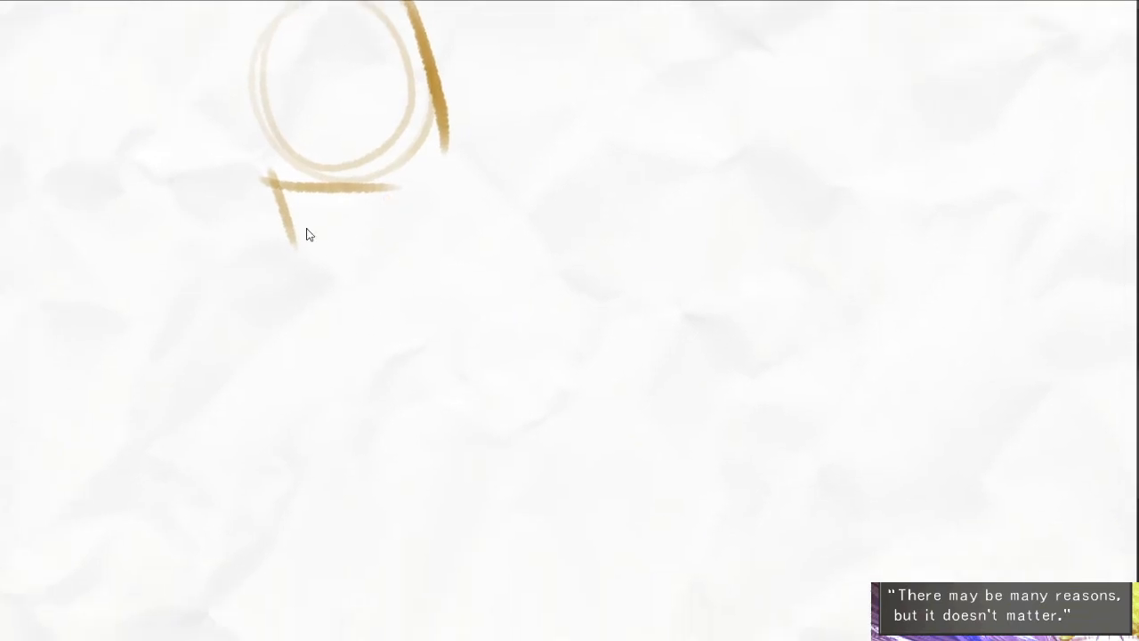
left_click_drag(277, 180, 257, 250)
left_click_drag(370, 198, 345, 266)
left_click_drag(330, 321, 433, 407)
- Draw the curved hair outline over the crown and spiky tufts above the forehead
left_click_drag(356, 65, 351, 211)
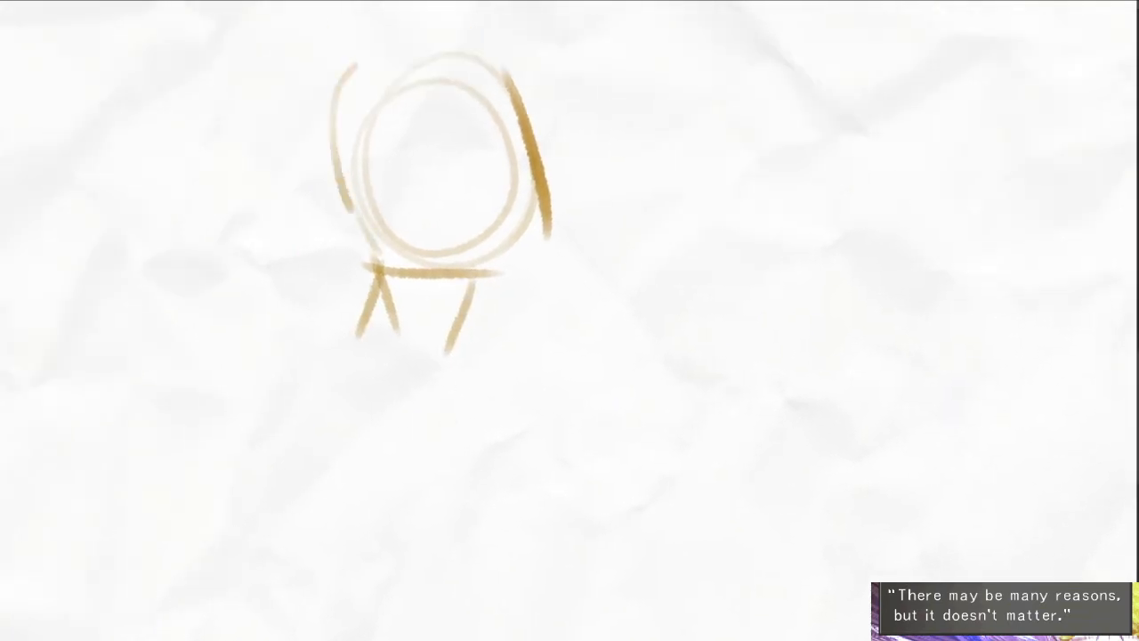
key("ctrl+z")
mouse_move(480, 48)
left_mouse_down()
mouse_move(395, 50)
mouse_move(324, 180)
left_mouse_up()
mouse_move(486, 31)
left_mouse_down()
mouse_move(557, 122)
mouse_move(590, 66)
left_mouse_up()
left_click_drag(583, 89, 570, 130)
mouse_move(585, 105)
left_mouse_down()
mouse_move(622, 109)
mouse_move(629, 197)
mouse_move(568, 147)
mouse_move(400, 180)
left_mouse_up()
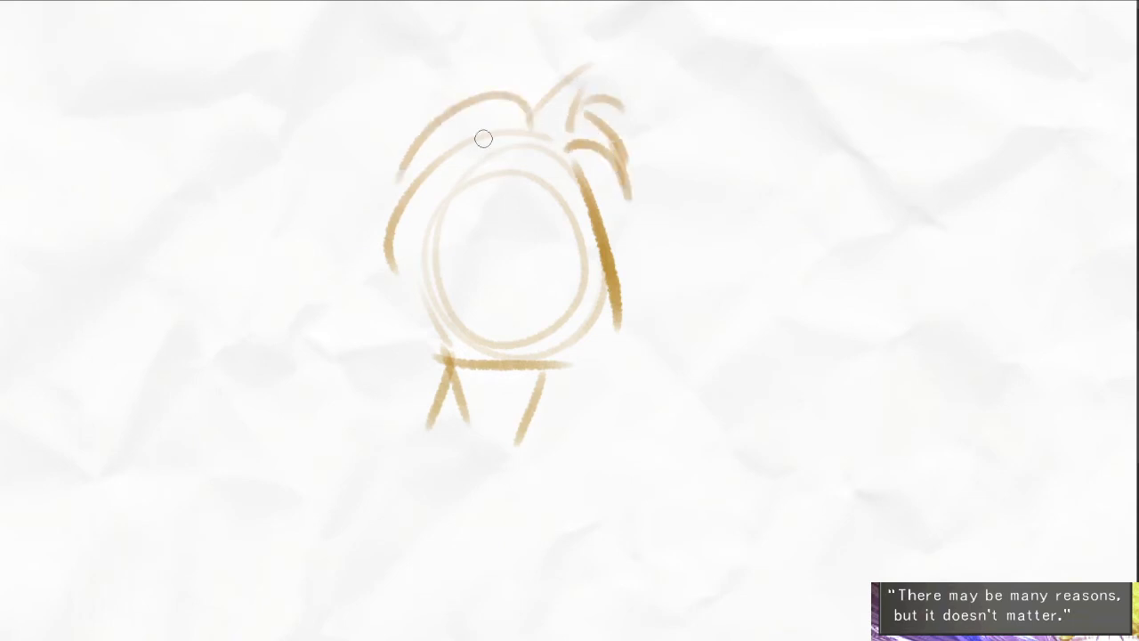
key("ctrl+z")
- Draw long hair sweeping back from the crown into pointed, windblown ends behind the neck
mouse_move(539, 117)
left_mouse_down()
mouse_move(366, 214)
mouse_move(302, 320)
mouse_move(198, 263)
left_mouse_up()
left_click_drag(224, 294, 308, 353)
left_click_drag(238, 322, 322, 381)
left_click_drag(341, 388, 416, 381)
mouse_move(409, 396)
left_mouse_down()
mouse_move(441, 367)
mouse_move(437, 256)
mouse_move(485, 327)
left_mouse_up()
- Draw the near eye and front profile, erase the lower guide circles, and outline the jaw from ear to chin
scroll(531, 257, "up", 2)
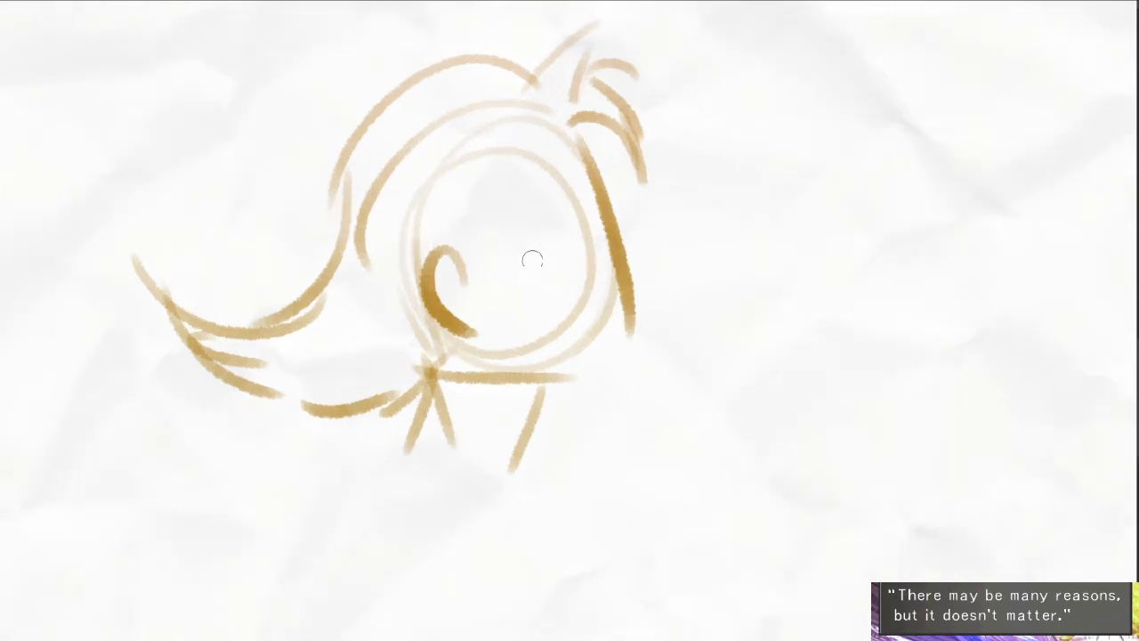
left_click_drag(521, 228, 519, 235)
mouse_move(605, 199)
left_mouse_down()
mouse_move(628, 245)
mouse_move(622, 357)
left_mouse_up()
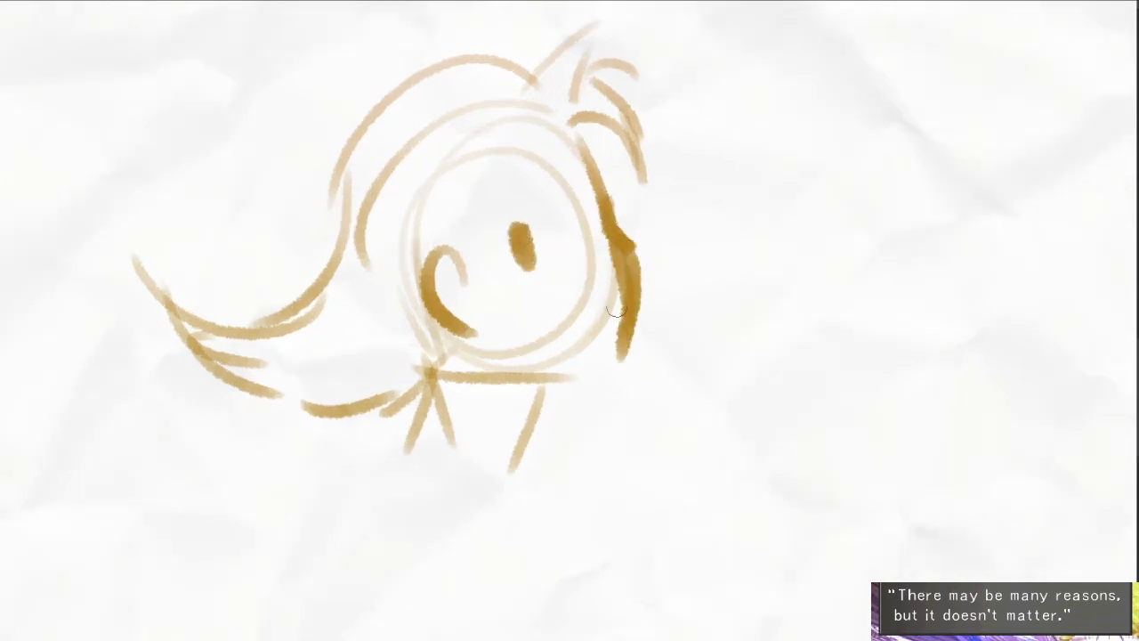
key("e")
mouse_move(612, 256)
left_mouse_down()
mouse_move(607, 310)
mouse_move(569, 311)
mouse_move(527, 345)
left_mouse_up()
key("e")
mouse_move(459, 300)
left_mouse_down()
mouse_move(481, 367)
mouse_move(602, 386)
left_mouse_up()
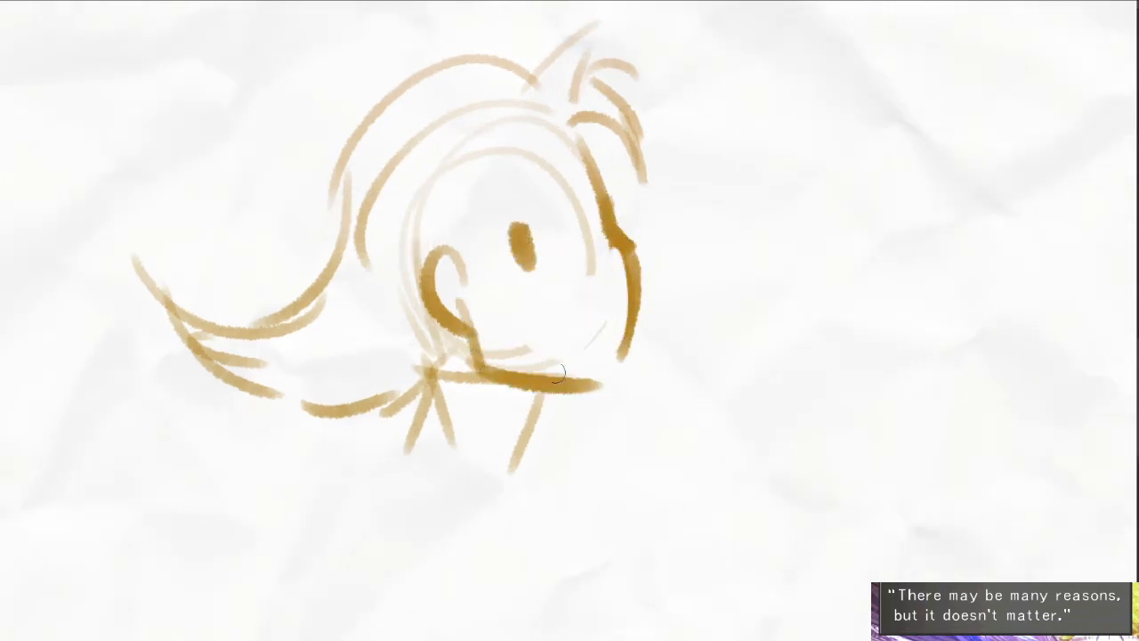
key("e")
mouse_move(450, 361)
left_mouse_down()
mouse_move(468, 381)
mouse_move(632, 382)
left_mouse_up()
- Erase the old front profile and redraw the forehead and the face's front edge slightly farther forward
key("e")
key("e")
left_click_drag(617, 259, 624, 352)
key("e")
left_click_drag(644, 243, 637, 363)
mouse_move(618, 176)
left_mouse_down()
mouse_move(616, 237)
mouse_move(626, 224)
left_mouse_up()
left_click_drag(617, 182, 585, 132)
key("e")
left_click_drag(576, 144, 611, 258)
left_click_drag(583, 174, 627, 275)
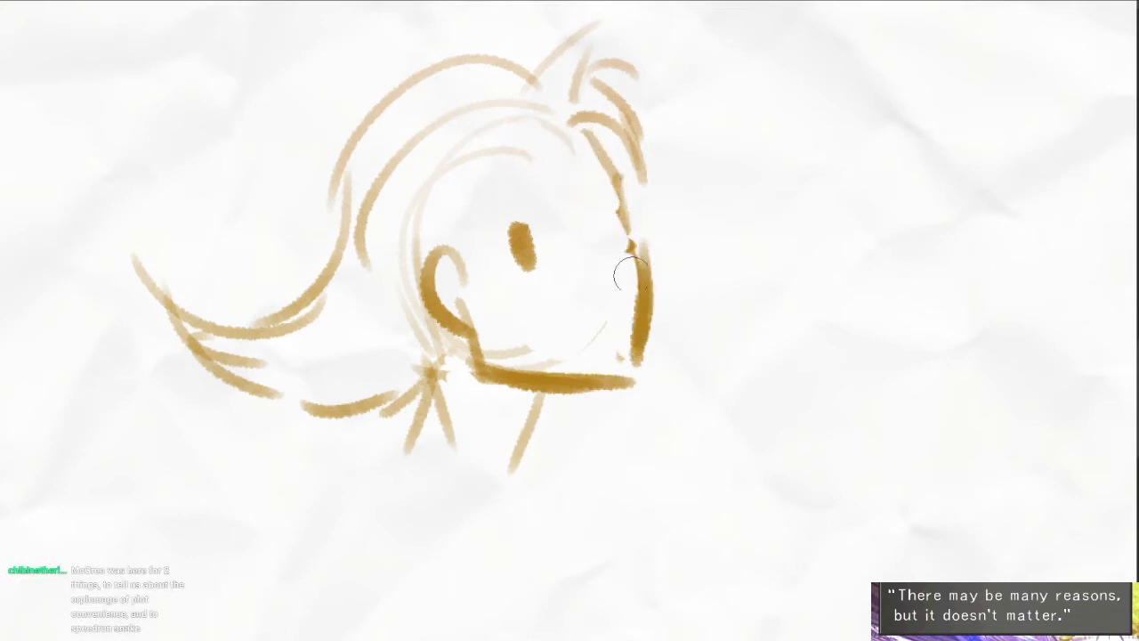
- Rework the brow and cheek contour and add the far eye against the face's front edge
key("e")
left_click_drag(619, 182, 657, 322)
mouse_move(638, 267)
left_mouse_down()
mouse_move(633, 245)
mouse_move(653, 266)
left_mouse_up()
scroll(610, 278, "up", 1)
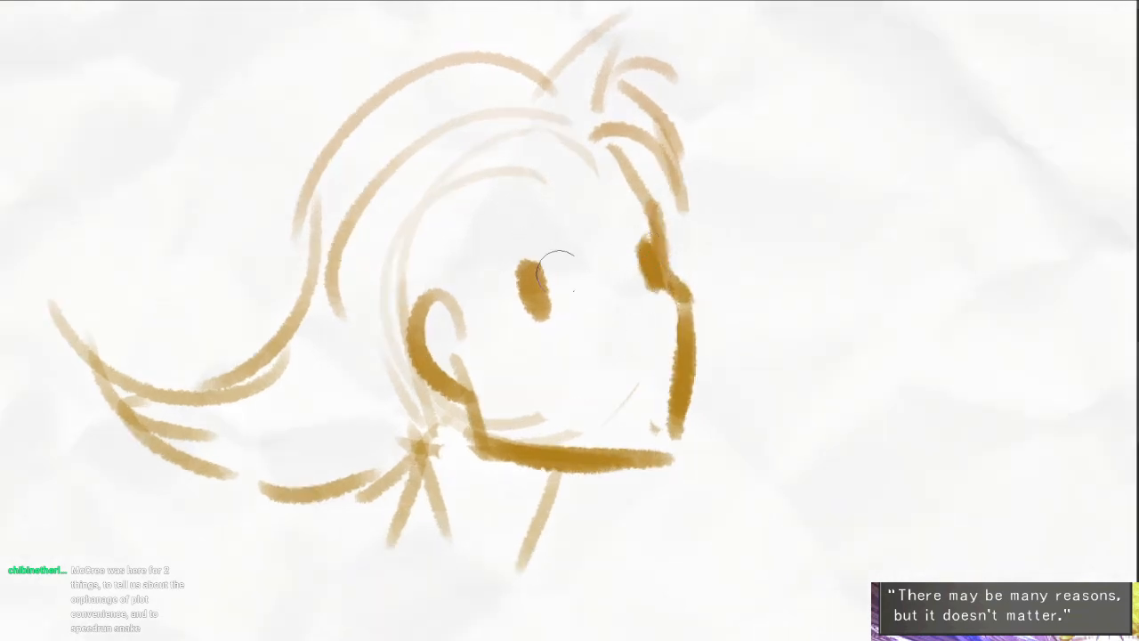
- Draw the nose bridge and nose tip with a wavy upper lip below them
mouse_move(608, 222)
left_mouse_down()
mouse_move(610, 250)
mouse_move(666, 343)
mouse_move(673, 303)
left_mouse_up()
key("e")
mouse_move(613, 351)
left_mouse_down()
mouse_move(519, 370)
mouse_move(621, 318)
left_mouse_up()
key("e")
key("ctrl+z")
left_click_drag(550, 355, 624, 321)
left_click_drag(637, 317, 669, 337)
left_click_drag(535, 215, 536, 222)
mouse_move(682, 297)
left_mouse_down()
mouse_move(656, 348)
mouse_move(669, 325)
left_mouse_up()
key("e")
- Reshape the open mouth with a smaller lower lip curve and fill in its front part
key("e")
left_click_drag(555, 358, 679, 348)
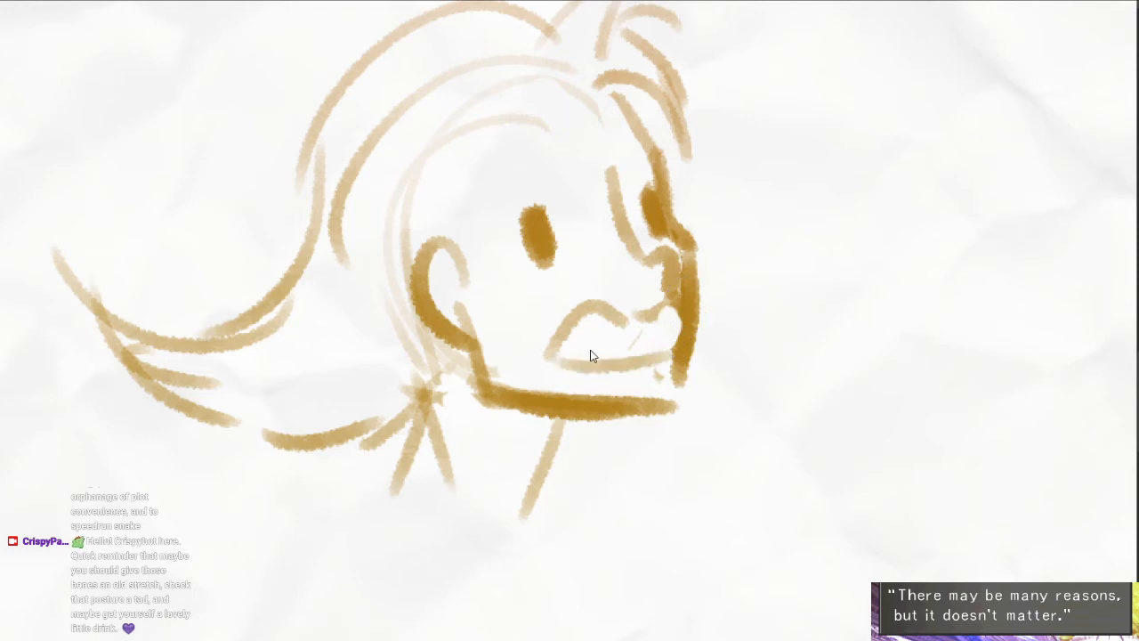
key("ctrl+z")
mouse_move(563, 337)
left_mouse_down()
mouse_move(634, 356)
mouse_move(682, 337)
left_mouse_up()
mouse_move(679, 305)
left_mouse_down()
mouse_move(682, 329)
mouse_move(697, 295)
left_mouse_up()
key("e")
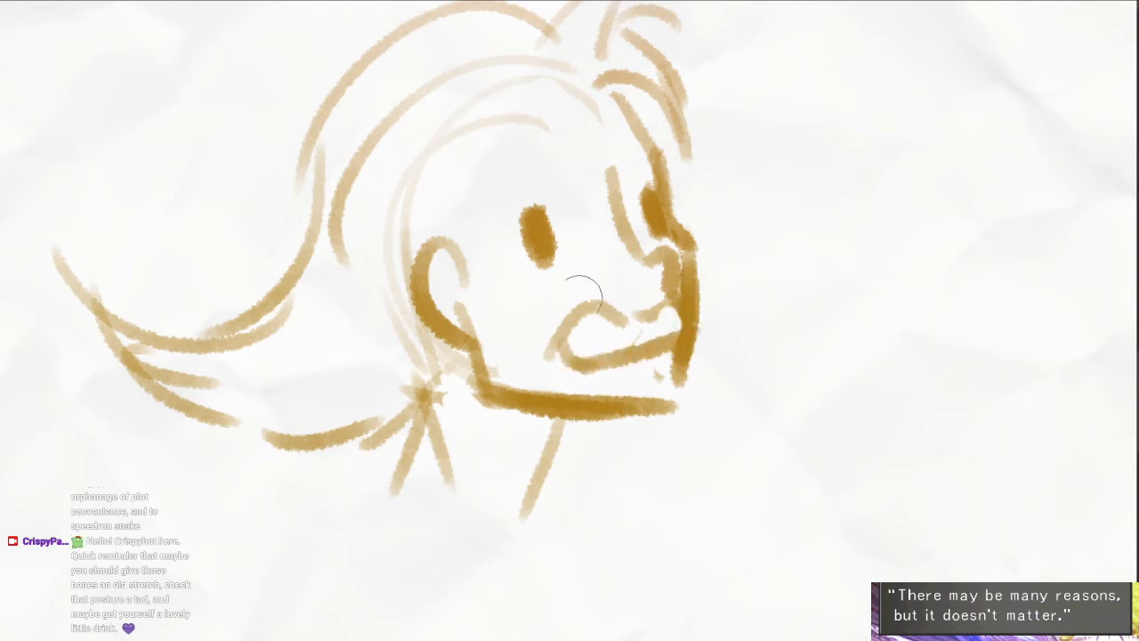
mouse_move(583, 294)
left_mouse_down()
mouse_move(611, 323)
mouse_move(653, 320)
left_mouse_up()
key("e")
mouse_move(560, 352)
left_mouse_down()
mouse_move(585, 310)
mouse_move(669, 328)
left_mouse_up()
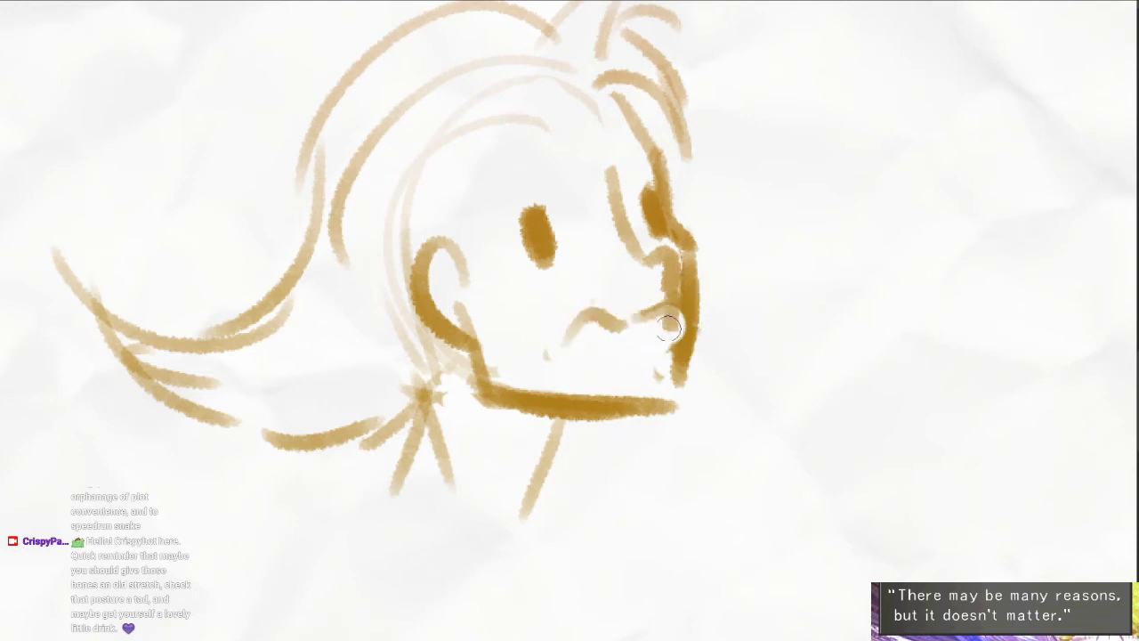
mouse_move(580, 322)
left_mouse_down()
mouse_move(682, 329)
mouse_move(627, 328)
left_mouse_up()
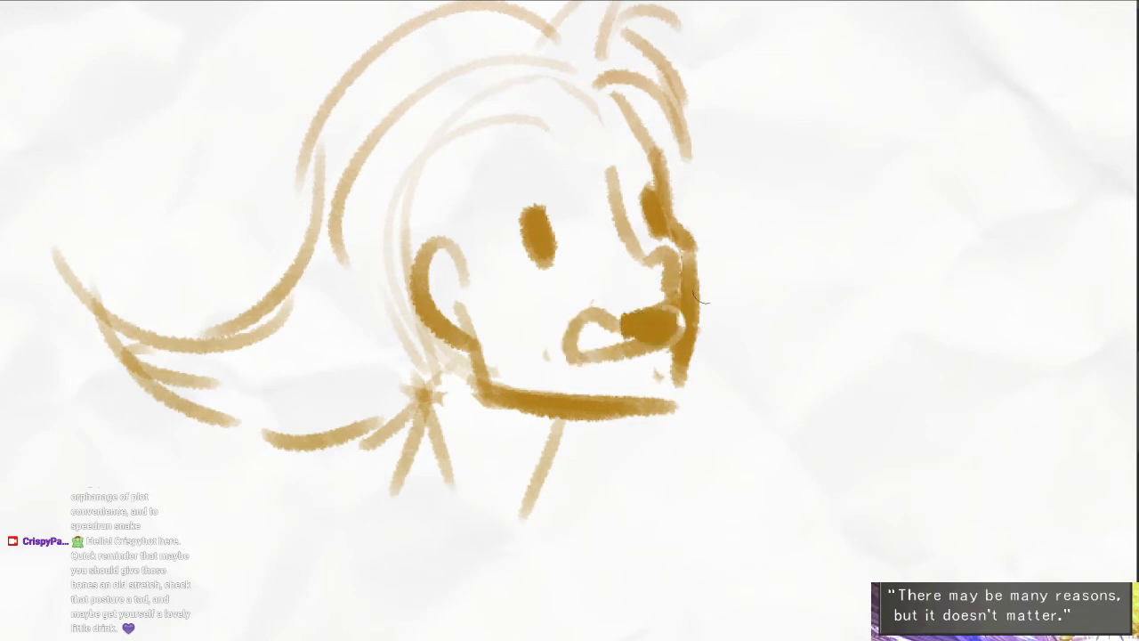
- Add both raised eyebrows and draw parted bangs sweeping from the hairline down to the ear
left_click_drag(648, 112, 645, 166)
mouse_move(476, 245)
left_mouse_down()
mouse_move(541, 190)
mouse_move(652, 186)
left_mouse_up()
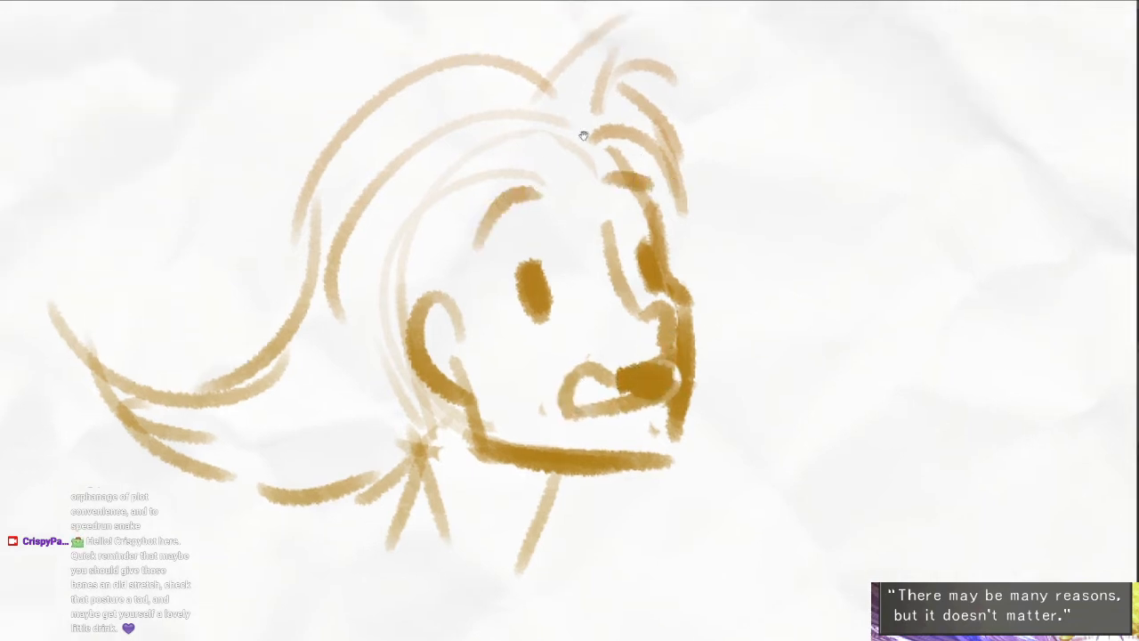
left_click_drag(583, 135, 596, 166)
mouse_move(611, 161)
left_mouse_down()
mouse_move(606, 219)
mouse_move(582, 257)
left_mouse_up()
left_click_drag(581, 189, 501, 345)
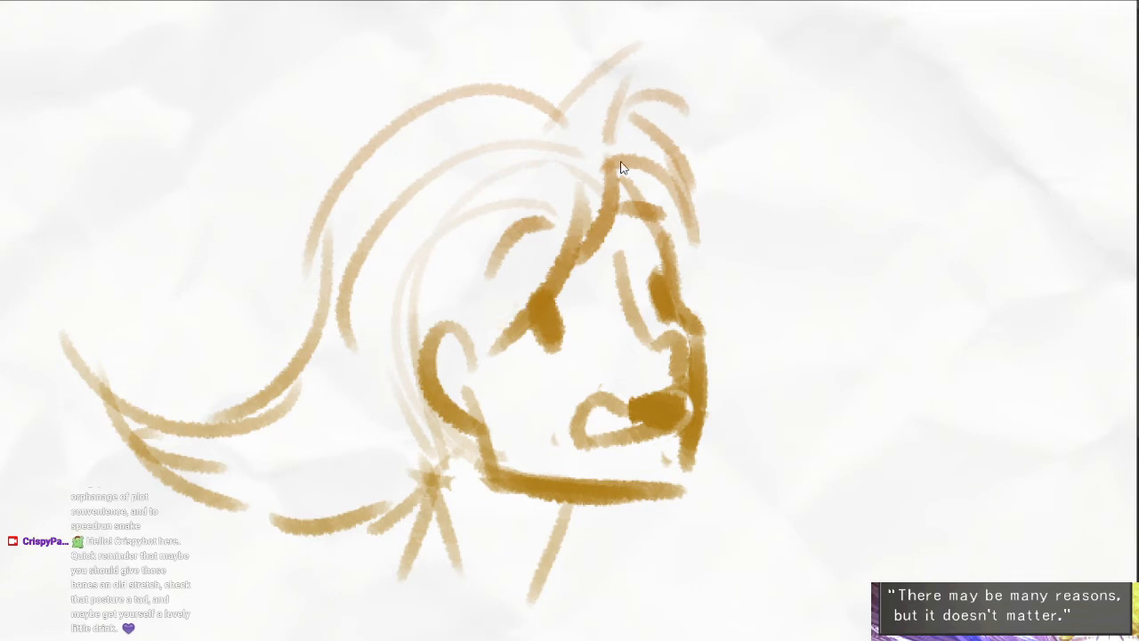
key("ctrl+z")
left_click_drag(592, 172, 463, 336)
mouse_move(465, 349)
left_mouse_down()
mouse_move(460, 290)
mouse_move(451, 306)
left_mouse_up()
mouse_move(529, 324)
left_mouse_down()
mouse_move(547, 287)
mouse_move(583, 302)
left_mouse_up()
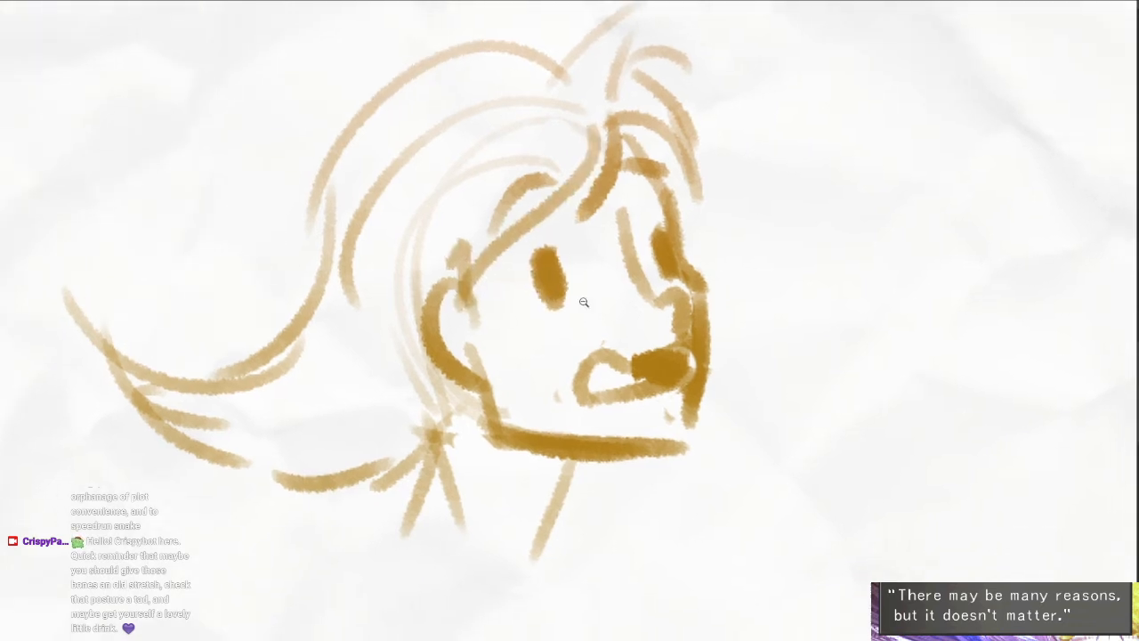
left_click(584, 303, "alt")
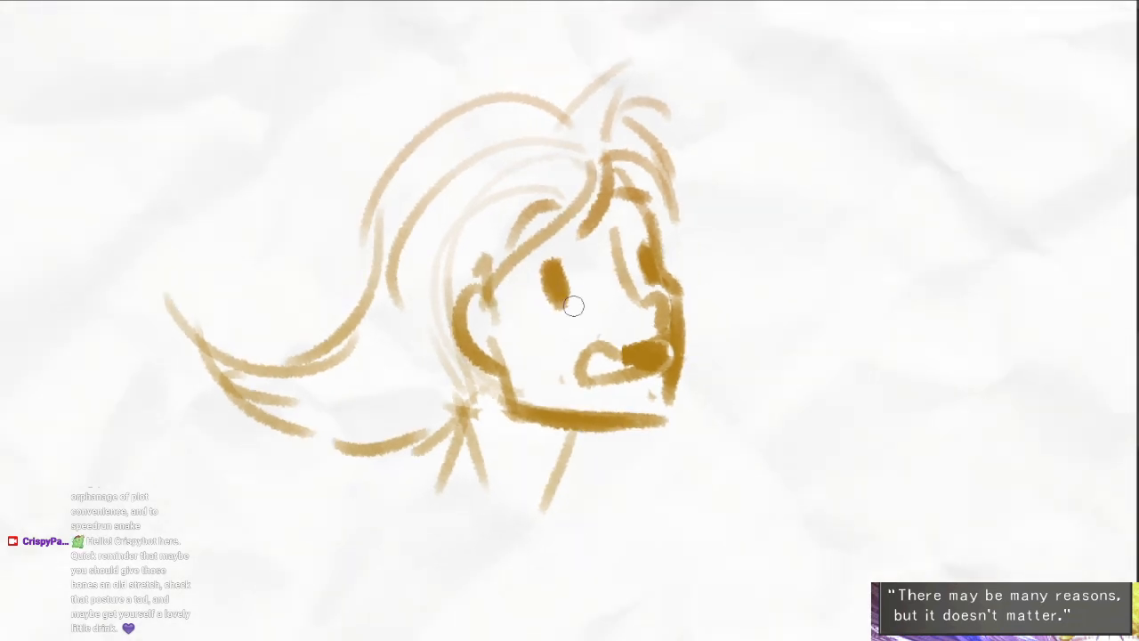
- Draw the collar around the neck and a round guide for the back shoulder
left_click_drag(654, 166, 675, 276)
left_click_drag(540, 503, 590, 353)
left_click_drag(513, 274, 560, 327)
mouse_move(529, 243)
left_mouse_down()
mouse_move(512, 238)
mouse_move(501, 303)
left_mouse_up()
left_click_drag(571, 307, 603, 308)
mouse_move(603, 380)
left_mouse_down()
mouse_move(587, 382)
mouse_move(612, 290)
left_mouse_up()
left_click(588, 381, "alt")
left_click(620, 296, "alt")
- Draw the upper and lower outlines of the bent arm extending behind the shoulder
mouse_move(550, 240)
left_mouse_down()
mouse_move(538, 251)
mouse_move(395, 222)
left_mouse_up()
key("ctrl+z")
left_click_drag(397, 233, 313, 301)
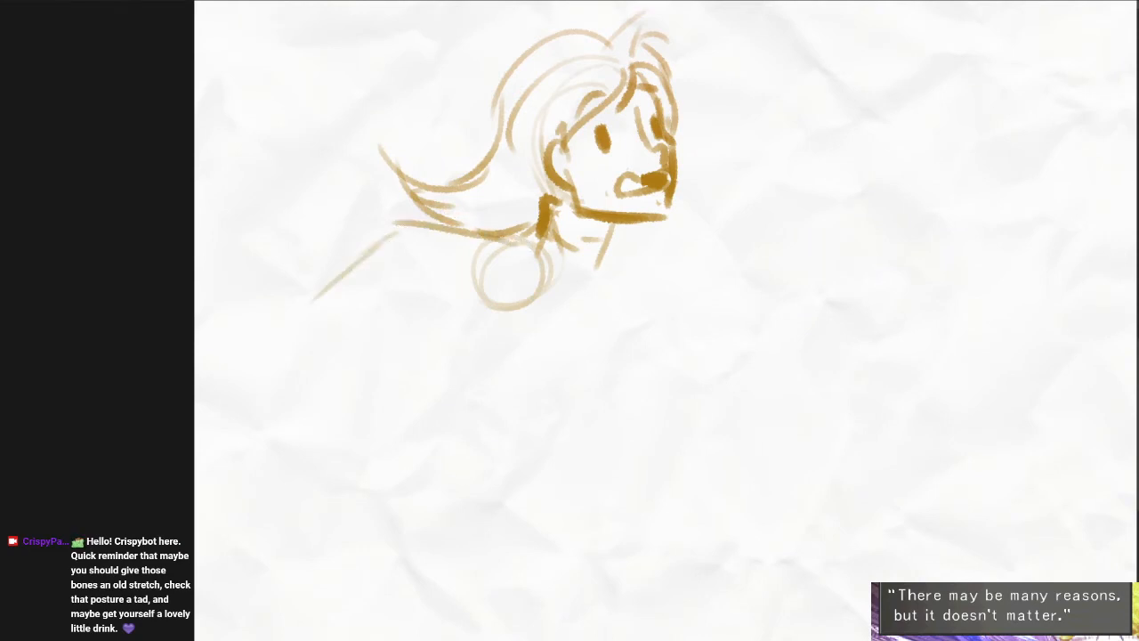
mouse_move(347, 342)
left_mouse_down()
mouse_move(426, 277)
mouse_move(505, 308)
left_mouse_up()
left_click(582, 297, "ctrl")
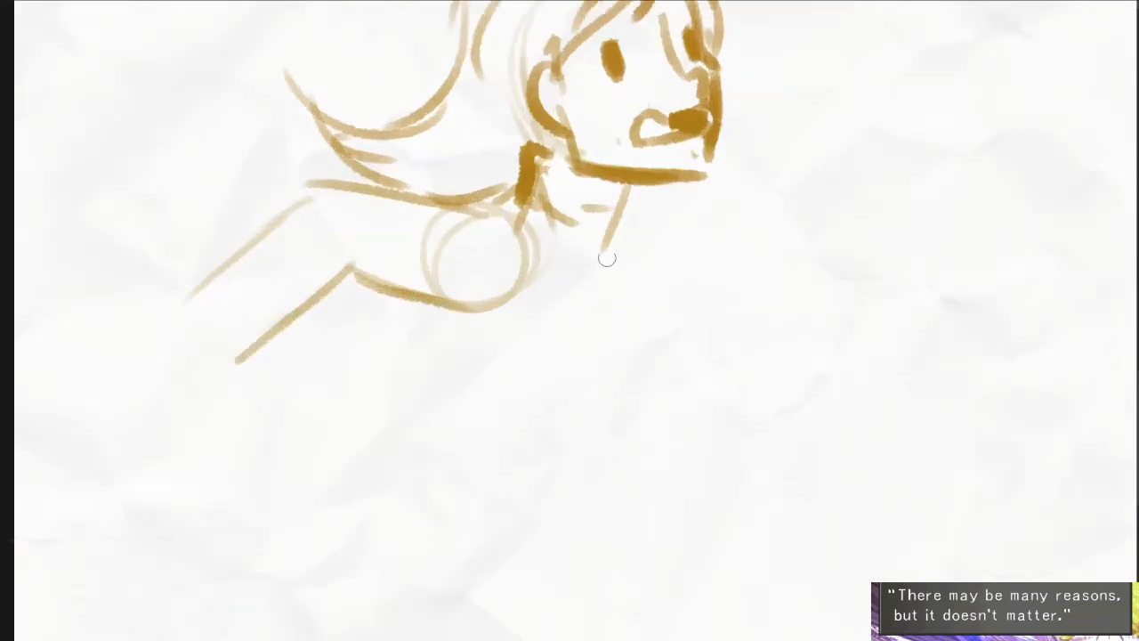
- Select the rear arm and shoulder with a freehand outline, shift them slightly up and back, and deselect
left_click_drag(607, 256, 612, 325)
left_click(613, 325, "alt")
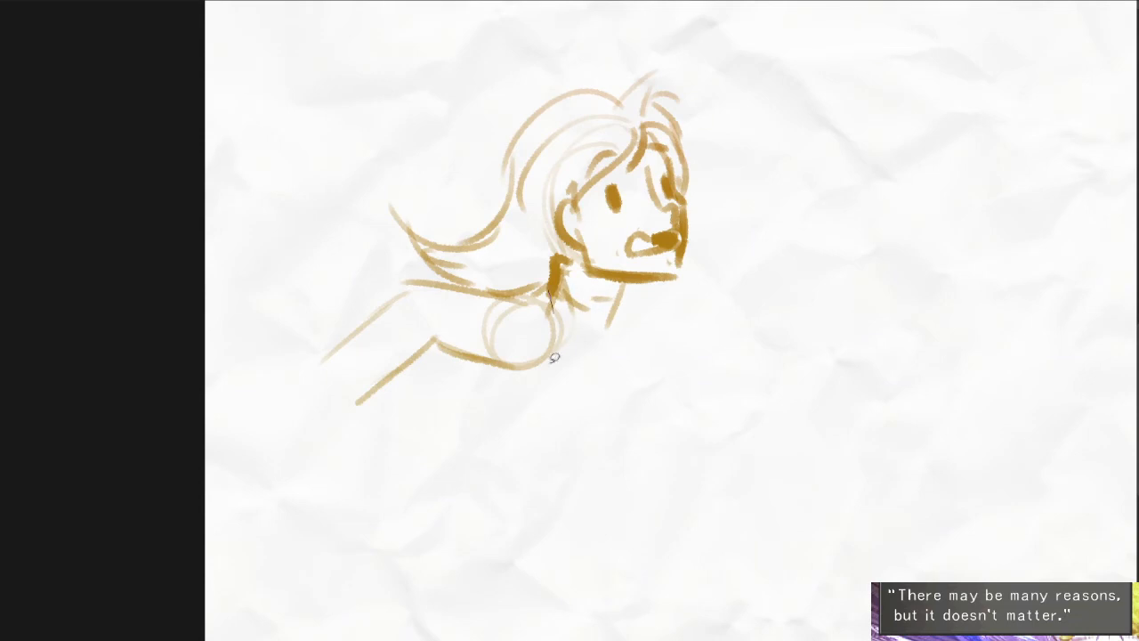
mouse_move(554, 358)
left_mouse_down()
mouse_move(452, 269)
mouse_move(548, 292)
mouse_move(536, 319)
left_mouse_up()
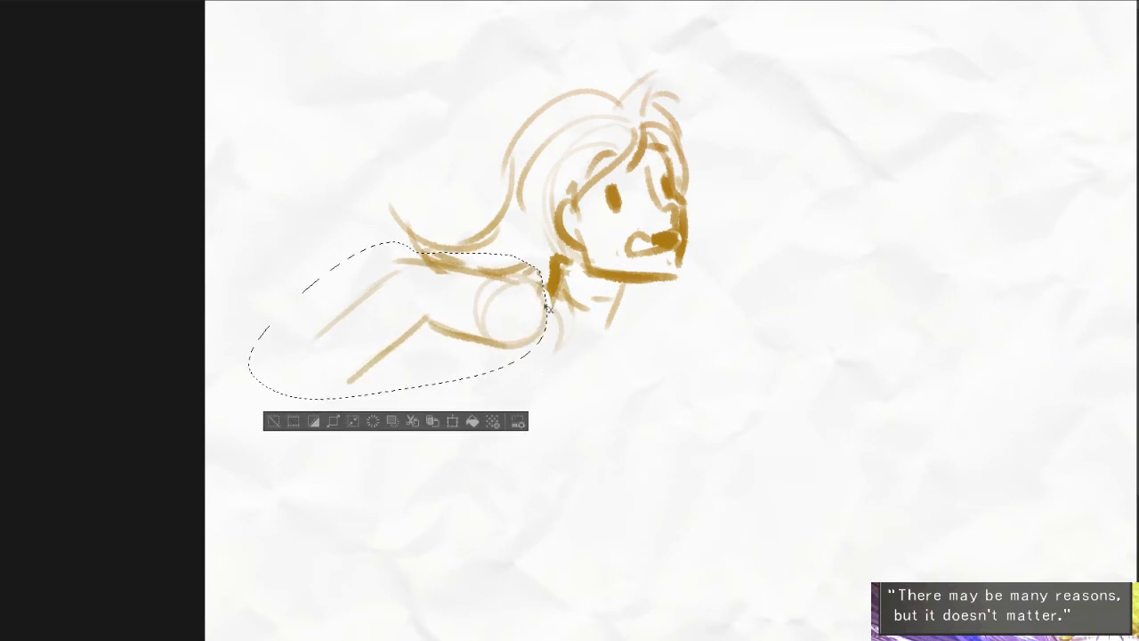
key("ctrl+d")
- Narrow the rear forearm with a new lower line and sketch a curled hand at its end
scroll(361, 299, "up", 2)
mouse_move(441, 323)
left_mouse_down()
mouse_move(348, 362)
mouse_move(415, 336)
left_mouse_up()
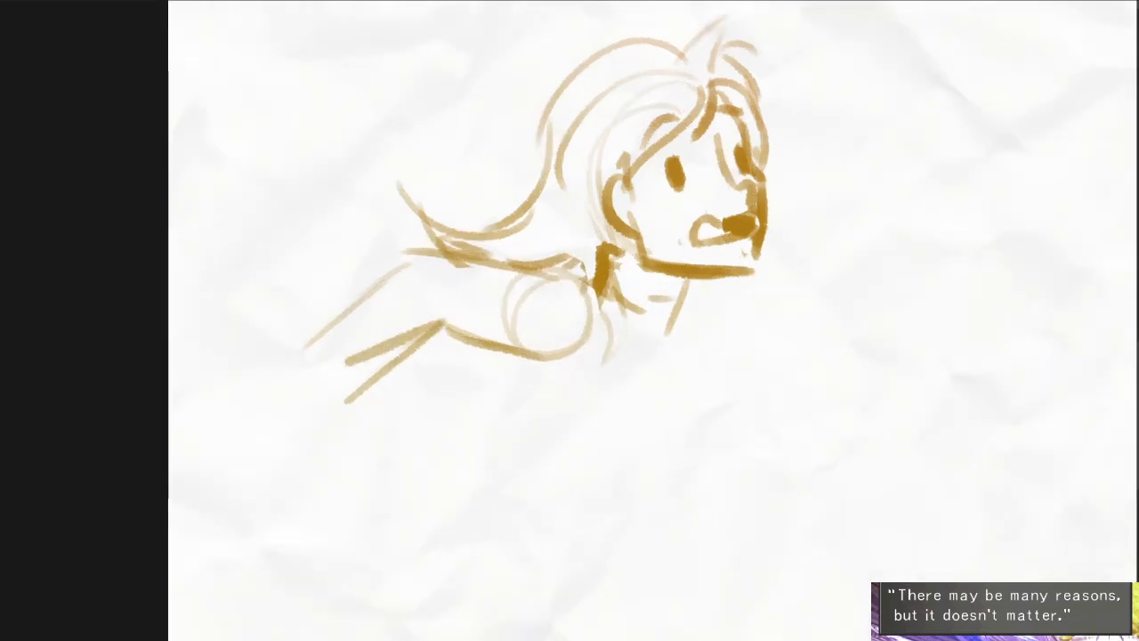
left_click_drag(345, 350, 284, 386)
left_click_drag(270, 338, 269, 386)
left_click_drag(336, 399, 274, 379)
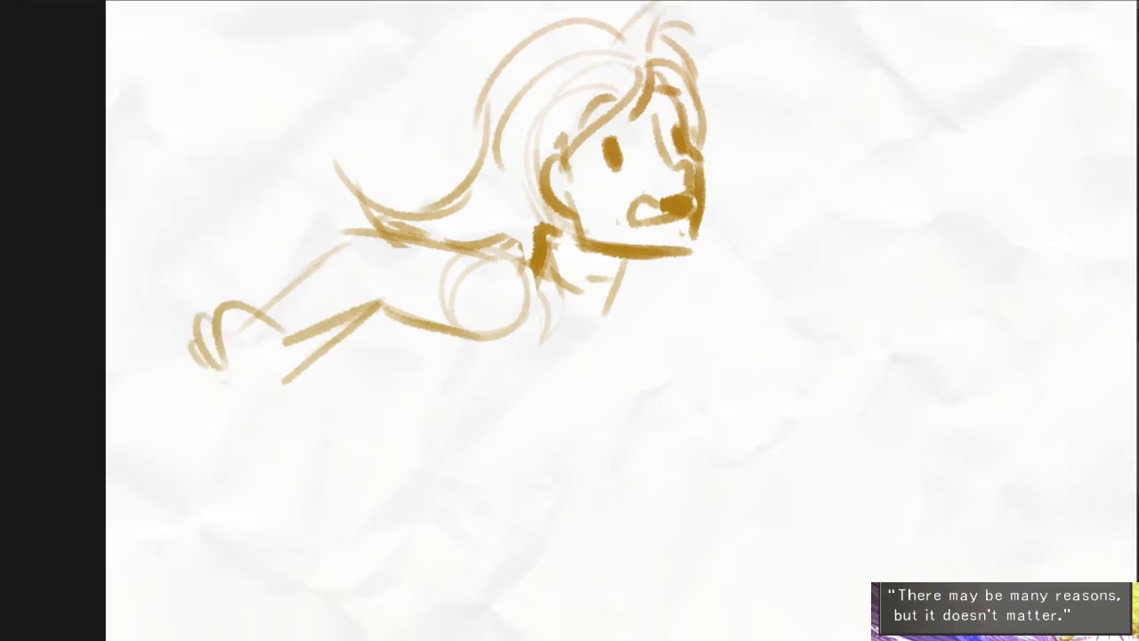
- Draw the front shoulder line, the torso's front and back edges, and the slanted lines below the chest
left_click_drag(659, 291, 813, 295)
mouse_move(650, 298)
left_mouse_down()
mouse_move(645, 283)
mouse_move(586, 392)
left_mouse_up()
left_click_drag(584, 380, 471, 453)
left_click_drag(435, 335, 354, 460)
mouse_move(441, 521)
left_mouse_down()
mouse_move(469, 446)
mouse_move(485, 453)
left_mouse_up()
key("ctrl+z")
left_click_drag(625, 313, 503, 400)
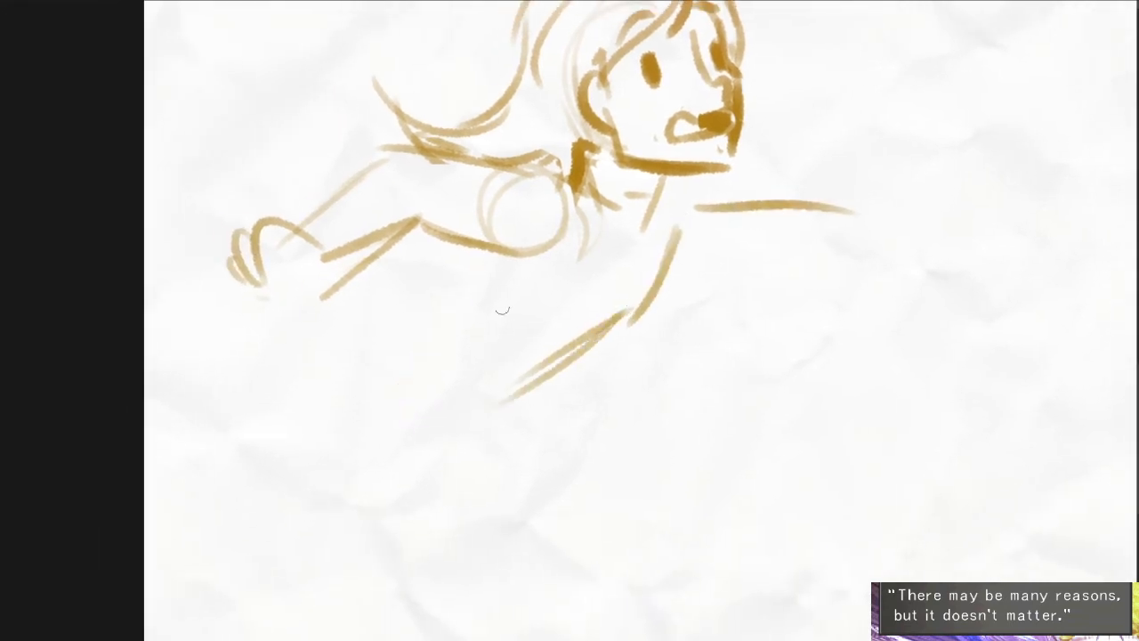
left_click_drag(497, 258, 434, 325)
left_click_drag(433, 327, 399, 401)
- Draw the collar's curved lower edge and its folded front corner under the chin
mouse_move(661, 242)
left_mouse_down()
mouse_move(707, 287)
mouse_move(613, 307)
left_mouse_up()
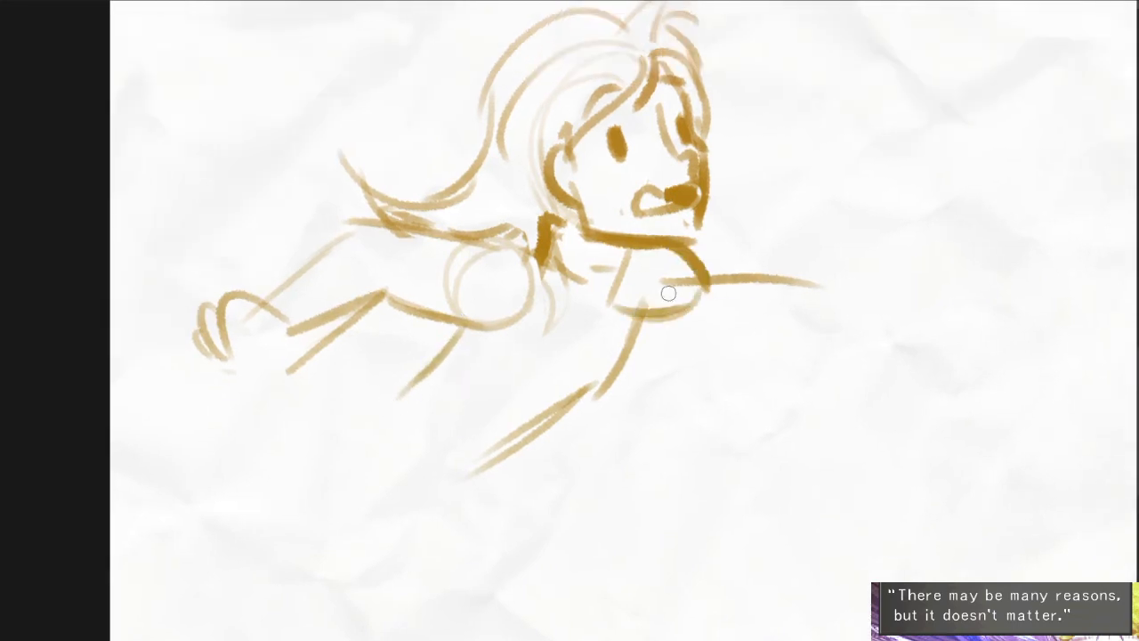
mouse_move(717, 241)
left_mouse_down()
mouse_move(703, 265)
mouse_move(766, 225)
left_mouse_up()
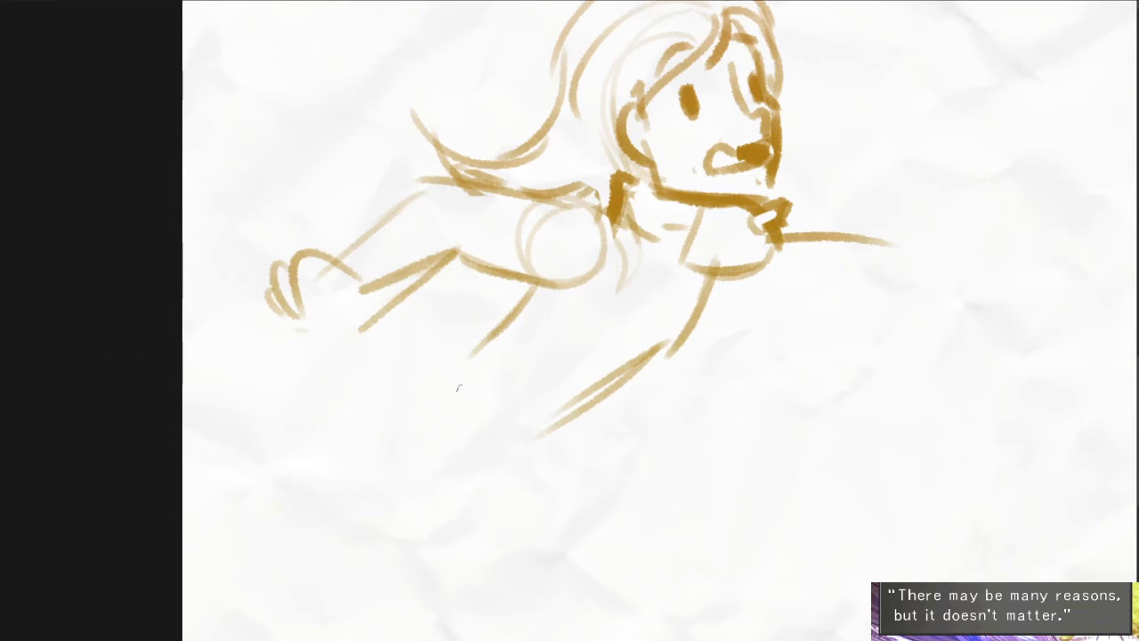
- Rework the rear hand into a clenched fist with a cuff at the wrist
left_click_drag(488, 431, 290, 602)
key("ctrl+z")
left_click_drag(365, 281, 325, 324)
mouse_move(281, 277)
left_mouse_down()
mouse_move(294, 329)
mouse_move(347, 297)
mouse_move(330, 292)
left_mouse_up()
left_click_drag(429, 391, 407, 377)
left_click_drag(522, 398, 501, 389)
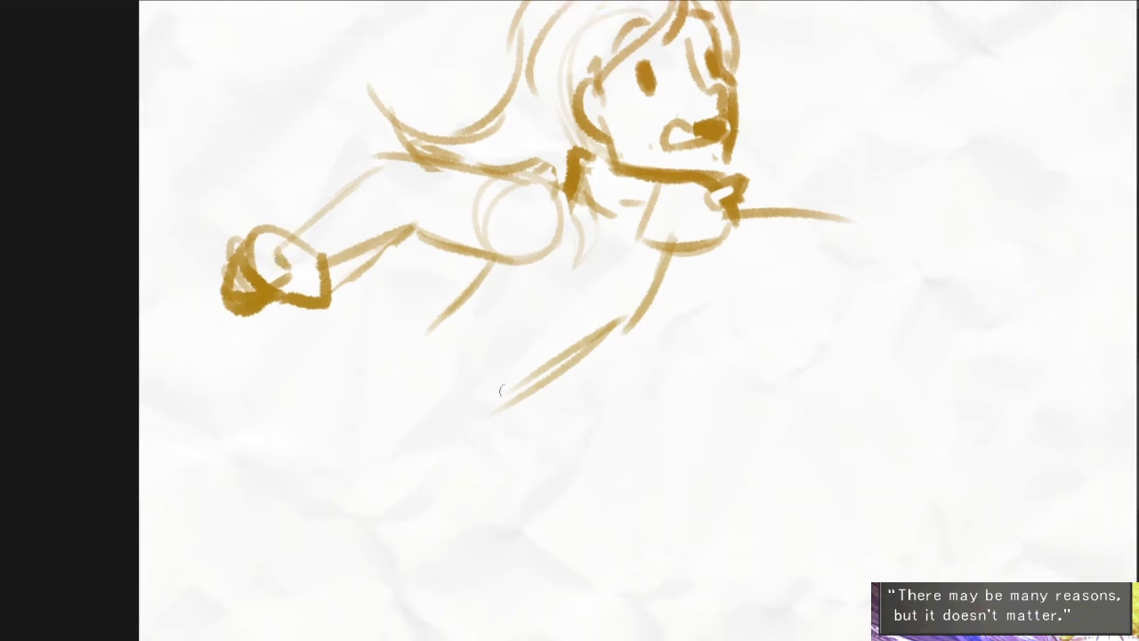
- Draw the front forearm slanting down from the shoulder line and begin the curled fingers of its hand
left_click_drag(714, 331, 641, 370)
left_click_drag(752, 291, 635, 404)
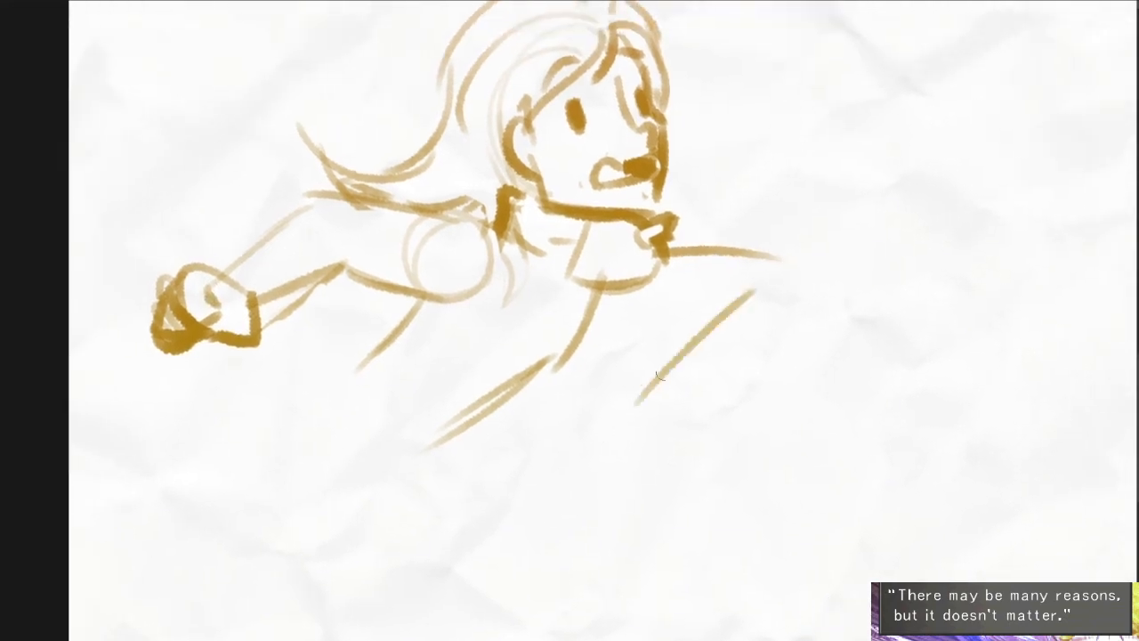
key("ctrl+z")
left_click_drag(719, 279, 657, 369)
mouse_move(778, 294)
left_mouse_down()
mouse_move(696, 375)
mouse_move(669, 373)
mouse_move(669, 398)
left_mouse_up()
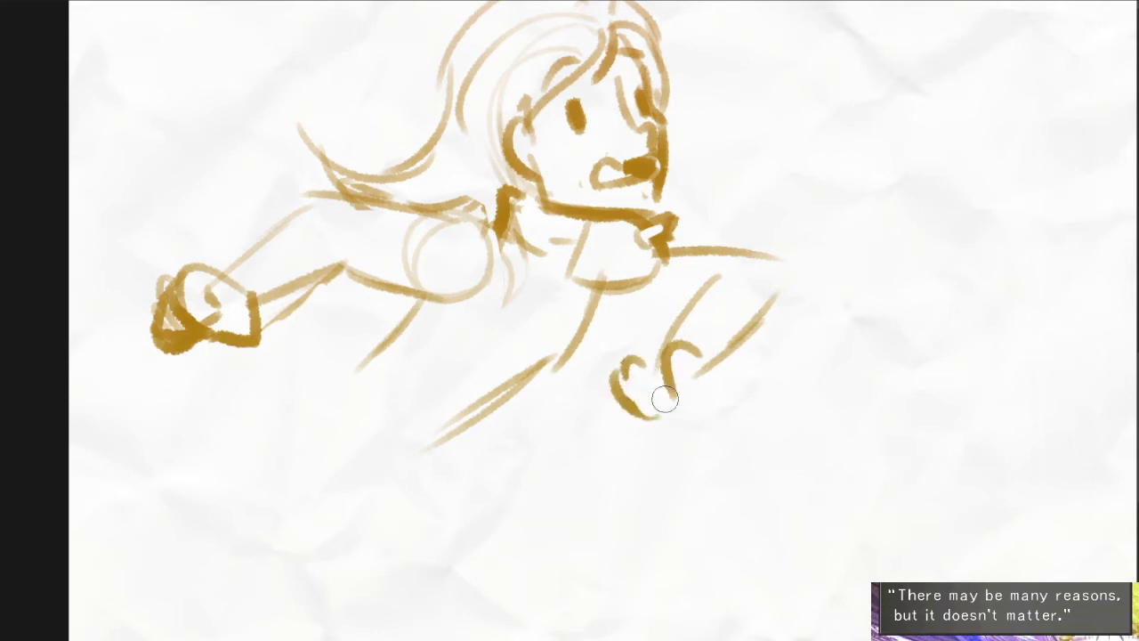
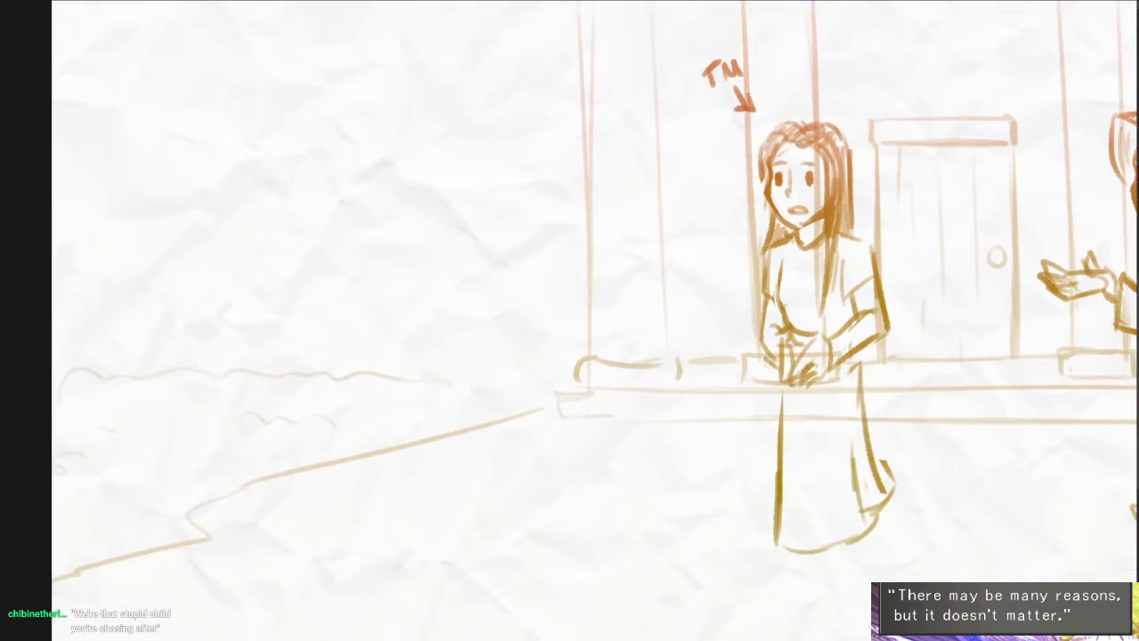
- Sketch a new figure's head as overlapping ovals in the empty area left of the long-haired woman
left_click_drag(353, 176, 408, 163)
left_click(382, 245, "ctrl")
left_click(384, 245, "ctrl")
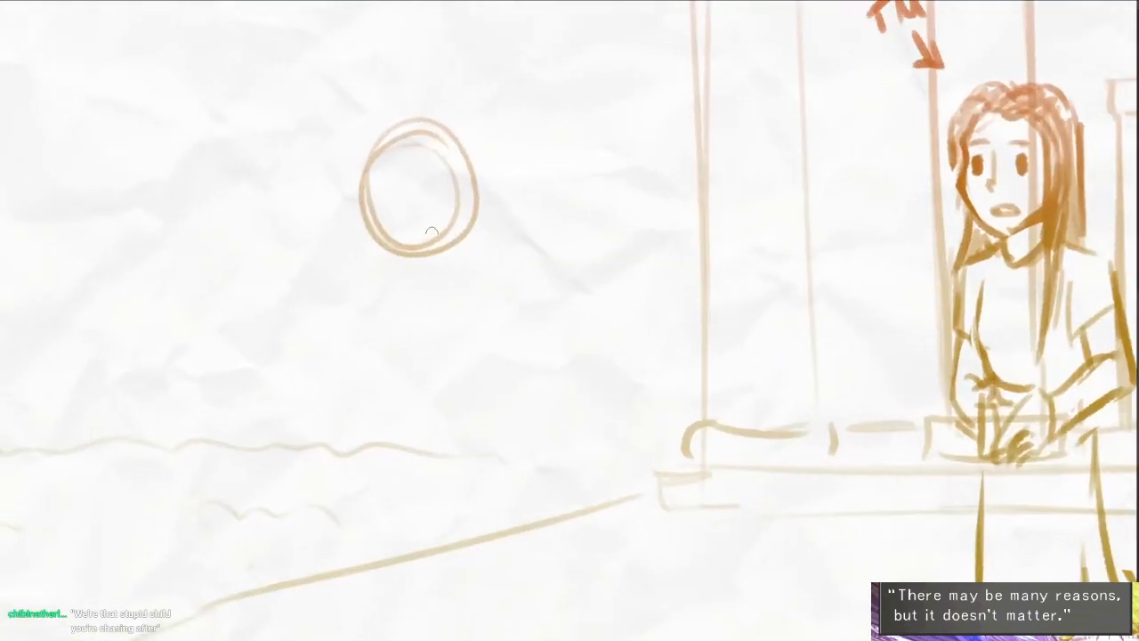
left_click_drag(433, 231, 465, 234)
left_click(418, 283, "ctrl+alt")
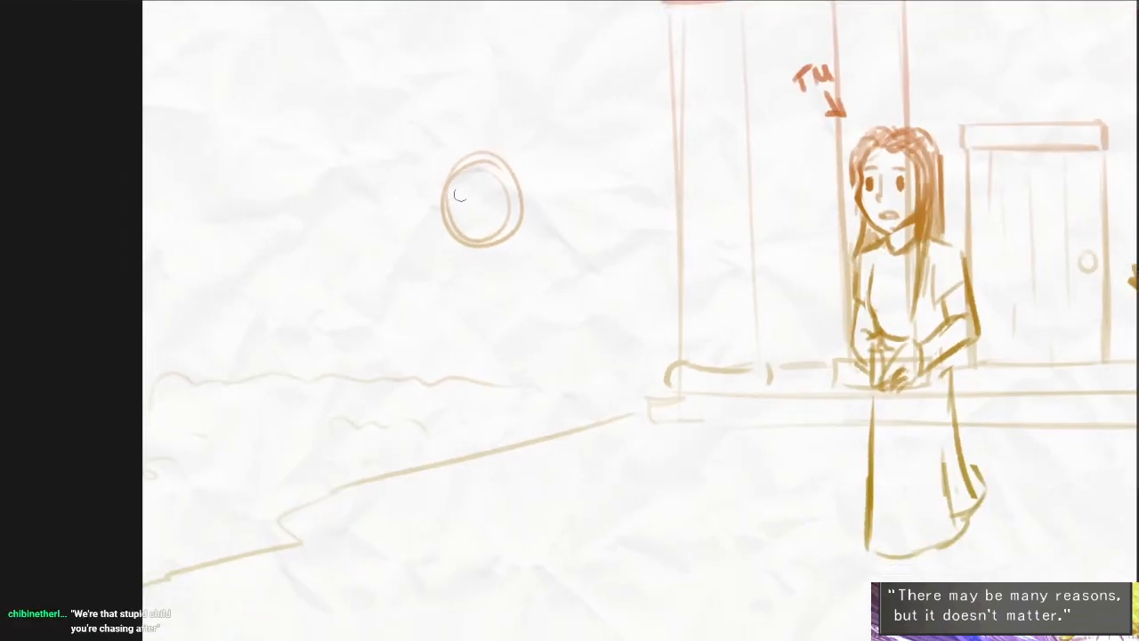
- Paint a broad, pale shaded column behind the new head with an enlarged brush, extending down to the ground
key("]")
key("]")
key("]")
key("]")
key("]")
key("]")
key("]")
key("]")
key("]")
key("]")
key("]")
key("]")
mouse_move(375, 162)
left_mouse_down()
mouse_move(333, 488)
mouse_move(325, 273)
mouse_move(370, 127)
mouse_move(439, 123)
left_mouse_up()
mouse_move(488, 346)
left_mouse_down()
mouse_move(442, 316)
mouse_move(500, 307)
left_mouse_up()
key("[")
key("[")
key("[")
key("[")
key("[")
key("[")
key("[")
key("[")
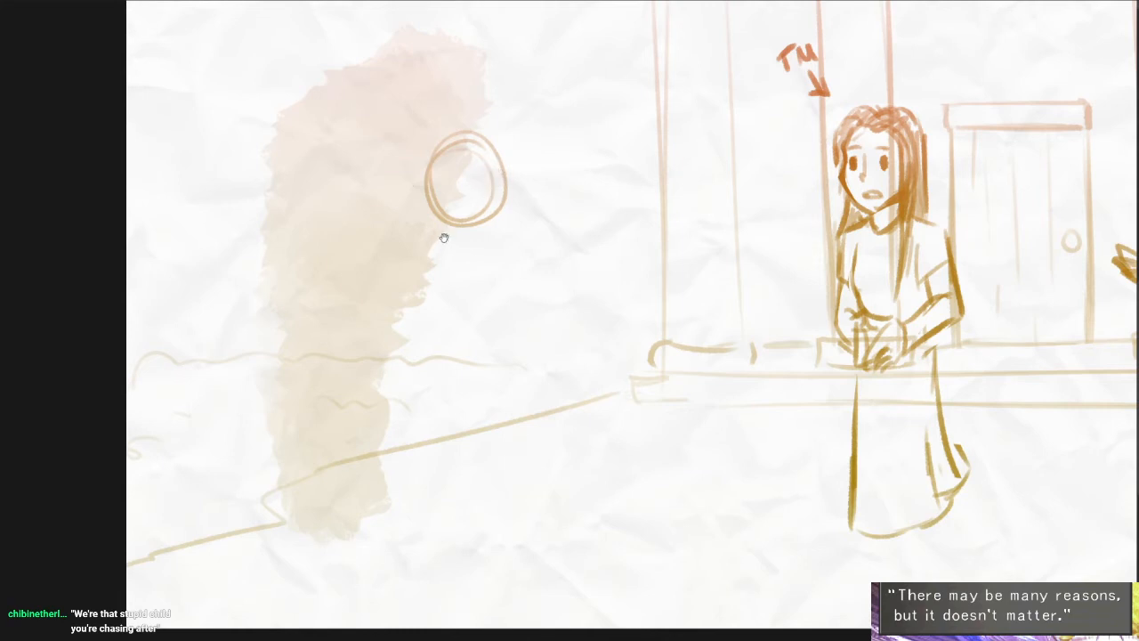
- Sketch the neck, the rear shoulder and the slanted front and back edges of the leaning torso
scroll(444, 237, "up", 2)
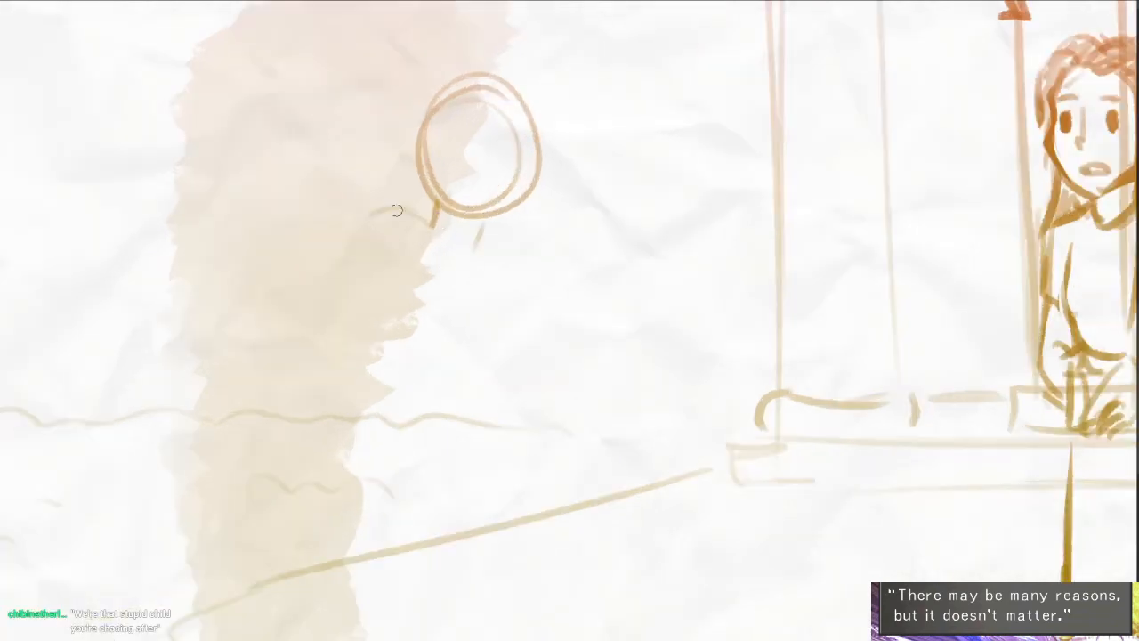
left_click_drag(397, 210, 363, 295)
left_click_drag(502, 253, 470, 312)
left_click_drag(479, 313, 392, 421)
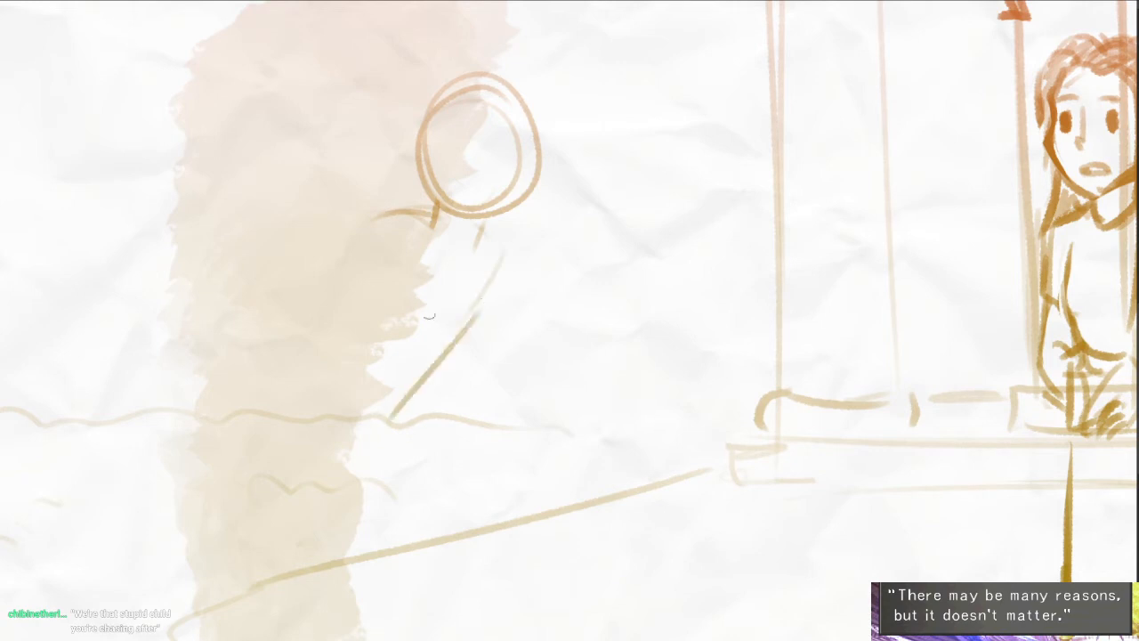
key("ctrl+z")
left_click_drag(465, 293, 405, 352)
left_click_drag(374, 228, 345, 311)
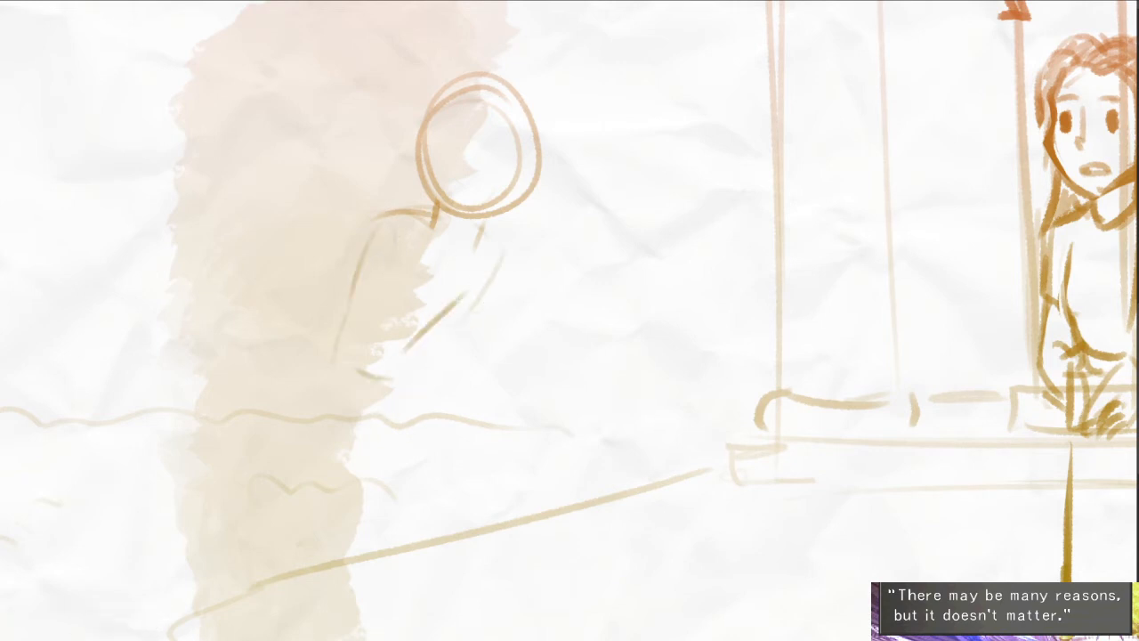
- Rough in the rear arm bent at the elbow with its forearm across the waist, and the hanging front arm
left_click_drag(374, 220, 301, 303)
left_click_drag(305, 345, 420, 326)
left_click_drag(506, 258, 509, 399)
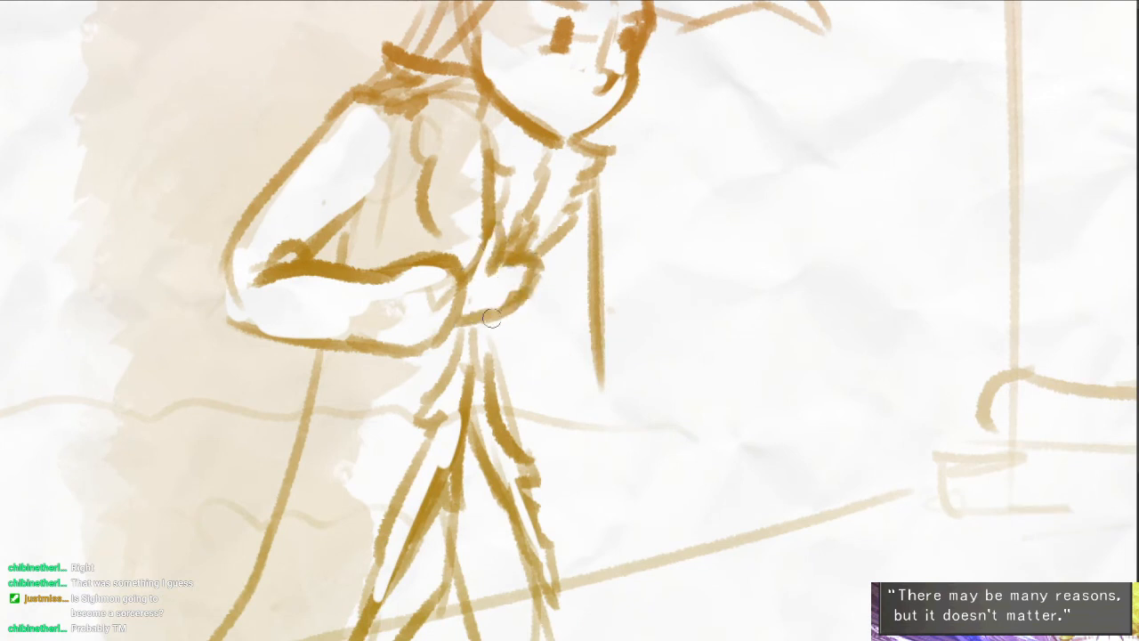
- Define the fingers and lower edge of the hand clutching the figure's chest
left_click_drag(529, 281, 483, 315)
left_click_drag(580, 344, 574, 287)
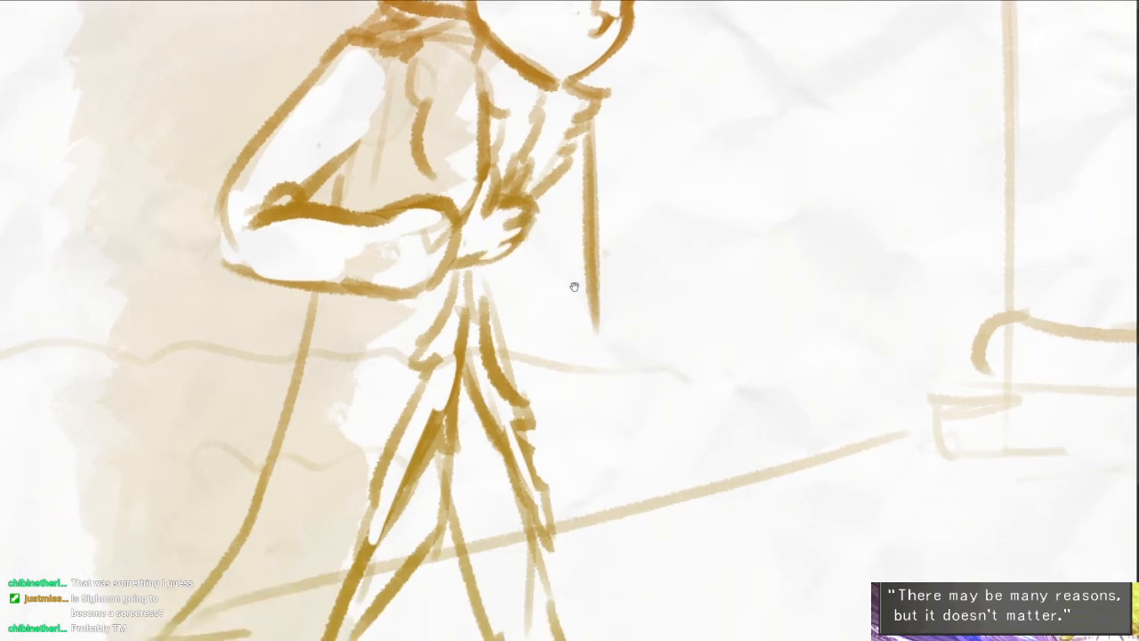
mouse_move(507, 229)
left_mouse_down()
mouse_move(482, 252)
mouse_move(513, 255)
mouse_move(472, 267)
mouse_move(476, 324)
left_mouse_up()
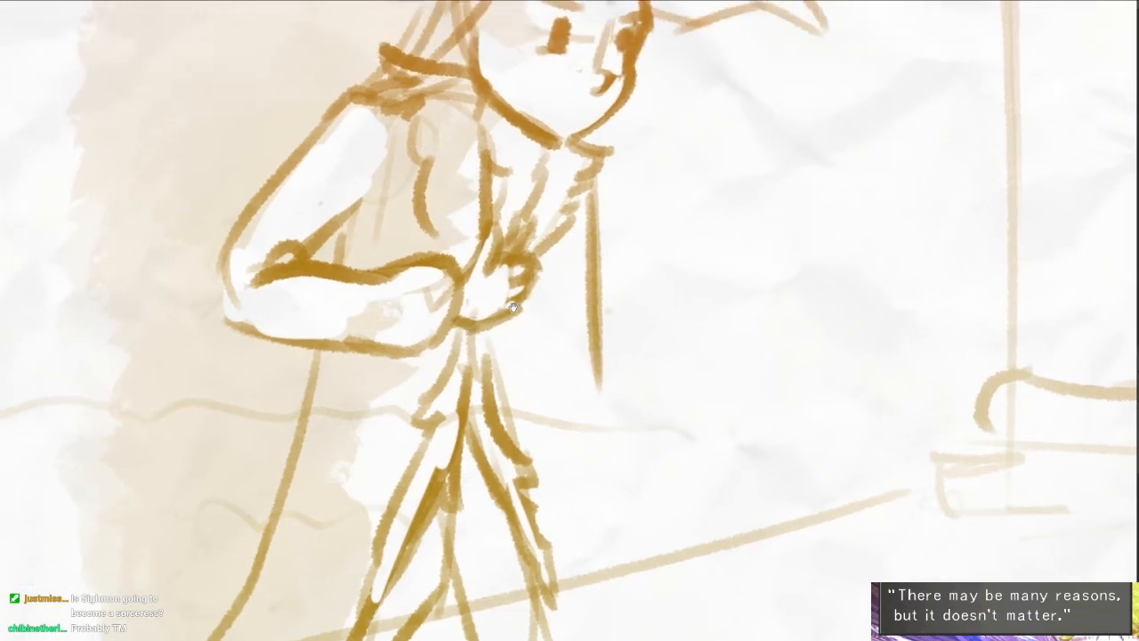
- Draw the inner edge and cuff of the hanging front sleeve and begin the wrist below it
scroll(472, 383, "down", 1)
mouse_move(534, 271)
left_mouse_down()
mouse_move(552, 345)
mouse_move(536, 331)
mouse_move(536, 411)
left_mouse_up()
key("ctrl+z")
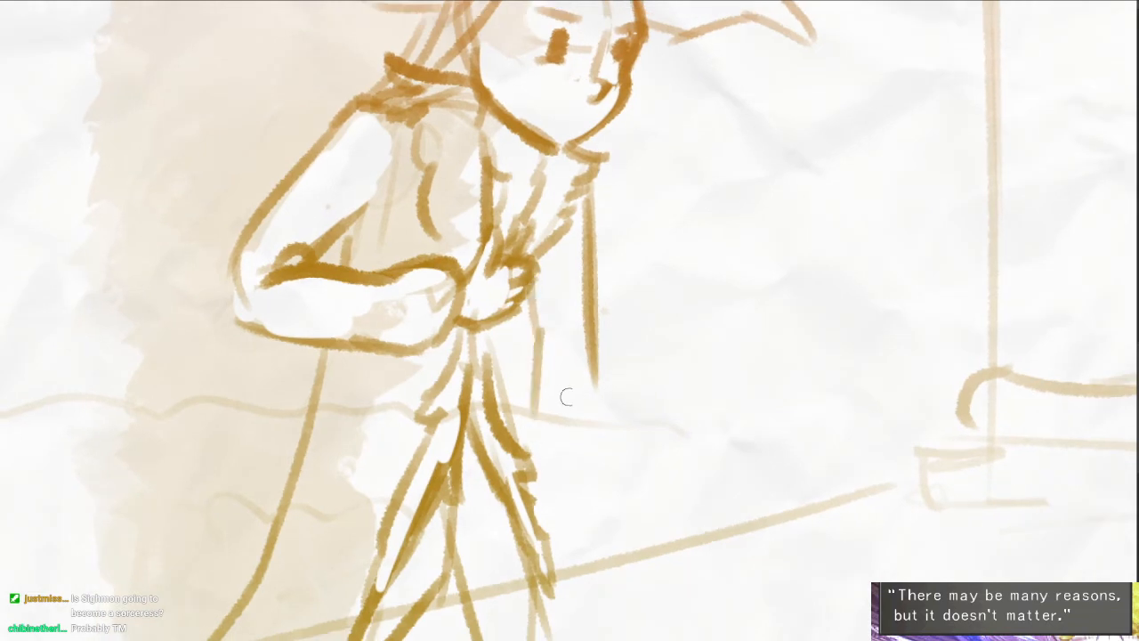
left_click_drag(596, 328, 601, 439)
mouse_move(599, 374)
left_mouse_down()
mouse_move(611, 297)
mouse_move(612, 389)
mouse_move(627, 420)
mouse_move(609, 429)
left_mouse_up()
key("ctrl+z")
left_click_drag(564, 374, 561, 415)
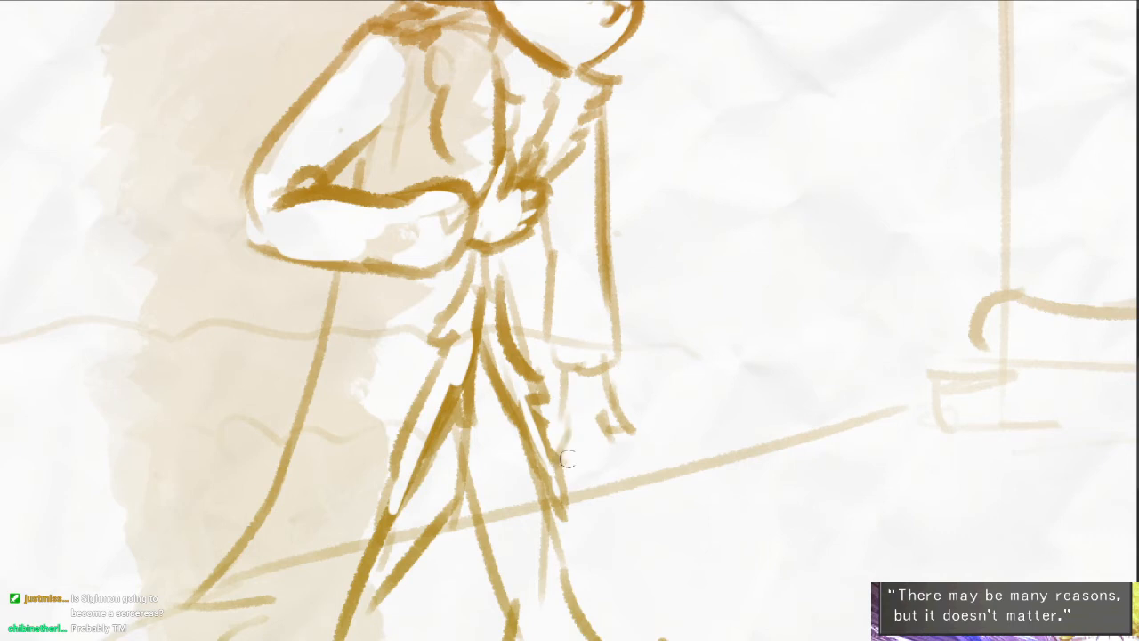
- Draw the curled hand at the end of the hanging arm and erase the stray stroke beside it
left_click_drag(568, 458, 595, 438)
mouse_move(585, 459)
left_mouse_down()
mouse_move(603, 436)
mouse_move(590, 461)
mouse_move(622, 450)
left_mouse_up()
key("e")
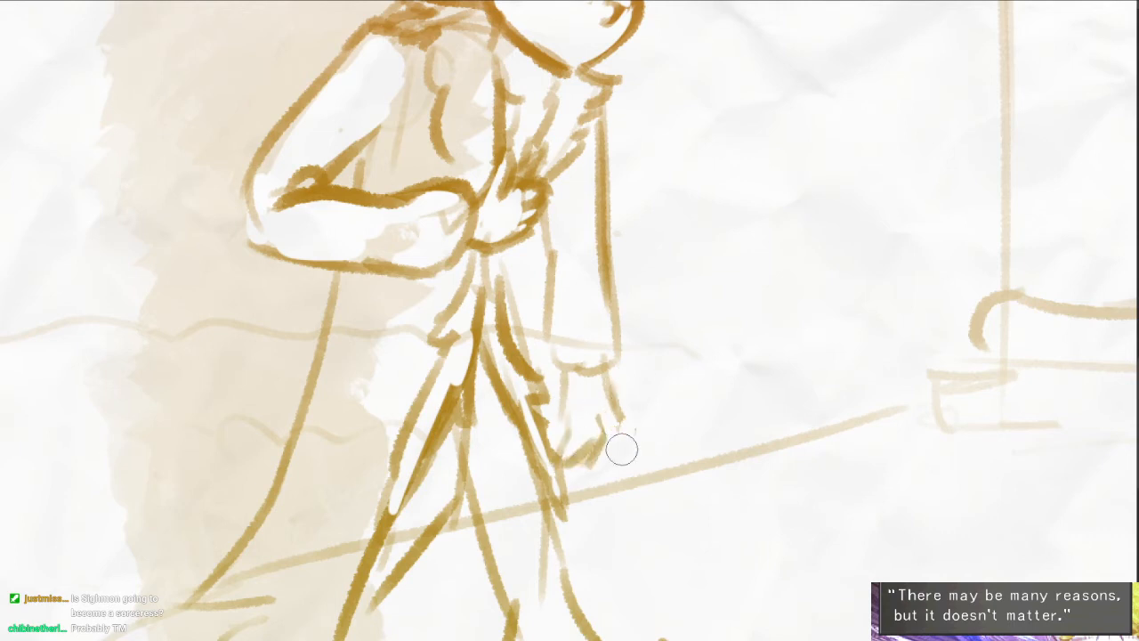
key("b")
mouse_move(615, 405)
left_mouse_down()
mouse_move(622, 454)
mouse_move(611, 455)
mouse_move(569, 381)
mouse_move(591, 451)
mouse_move(573, 429)
mouse_move(584, 456)
mouse_move(564, 459)
mouse_move(594, 458)
left_mouse_up()
key("b")
left_click_drag(589, 458, 604, 436)
scroll(630, 415, "down", 1)
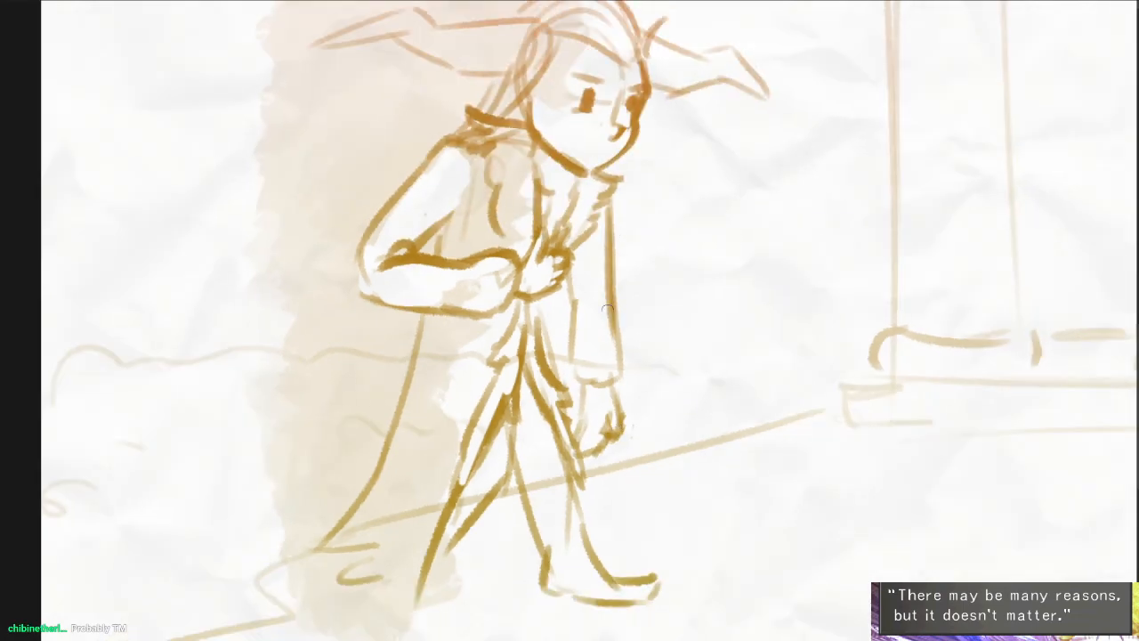
- Draw a frowning, slightly open mouth on the horned figure's face
mouse_move(561, 285)
left_mouse_down()
mouse_move(545, 310)
mouse_move(539, 397)
left_mouse_up()
scroll(539, 392, "down", 2)
scroll(550, 287, "up", 4)
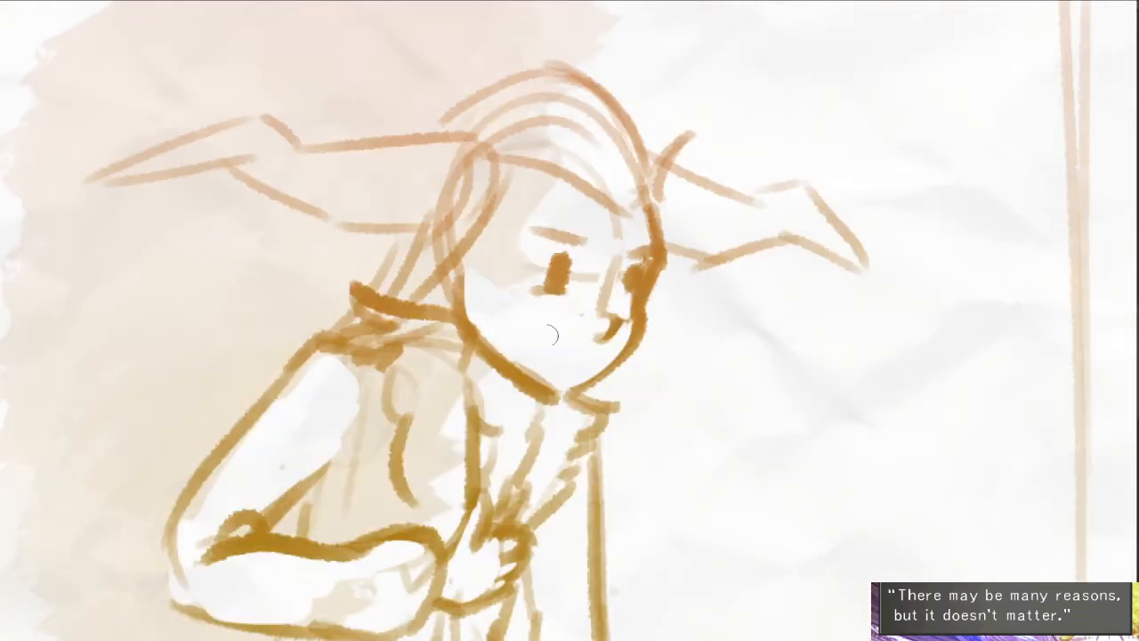
left_click_drag(533, 352, 587, 354)
scroll(677, 312, "down", 1)
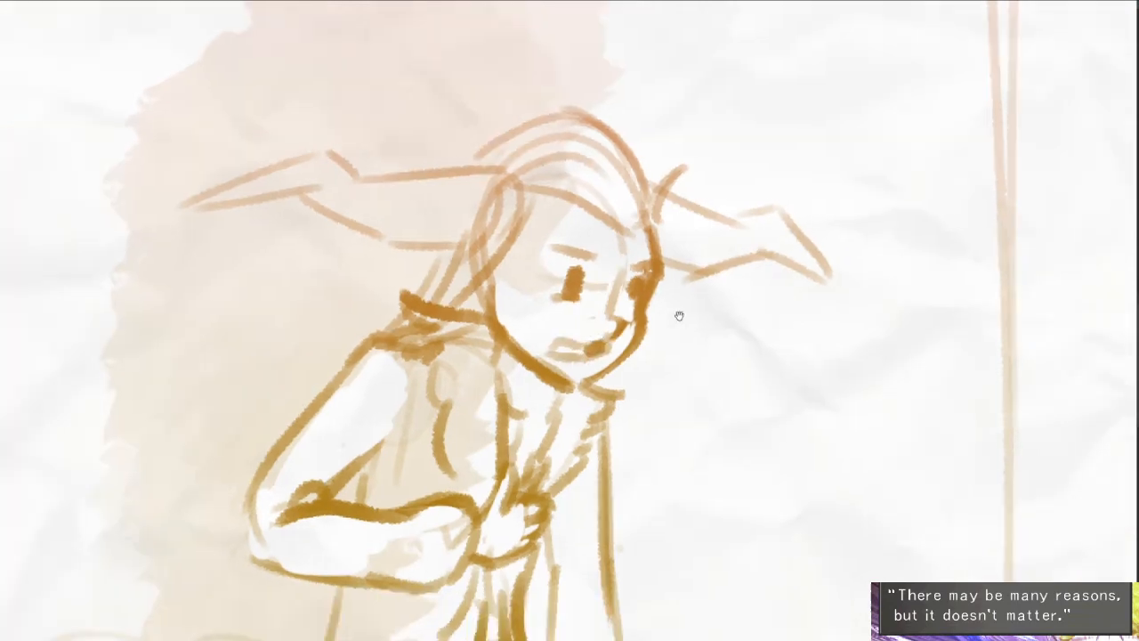
- Hand-letter "GET ME OUT OF THIS" on two lines above the horned figure's front horn
left_click_drag(706, 256, 507, 427)
mouse_move(475, 191)
left_mouse_down()
mouse_move(492, 215)
mouse_move(521, 224)
left_mouse_up()
mouse_move(499, 211)
left_mouse_down()
mouse_move(518, 207)
mouse_move(516, 188)
left_mouse_up()
left_click_drag(537, 182, 545, 212)
mouse_move(522, 183)
left_mouse_down()
mouse_move(545, 176)
mouse_move(594, 191)
left_mouse_up()
mouse_move(599, 158)
left_mouse_down()
mouse_move(622, 181)
mouse_move(654, 187)
left_mouse_up()
left_click_drag(632, 172, 653, 163)
left_click_drag(633, 154, 762, 138)
mouse_move(779, 129)
left_mouse_down()
mouse_move(782, 153)
mouse_move(802, 113)
left_mouse_up()
mouse_move(504, 251)
left_mouse_down()
mouse_move(493, 267)
mouse_move(505, 252)
left_mouse_up()
left_click_drag(525, 254, 526, 281)
mouse_move(526, 267)
left_mouse_down()
mouse_move(550, 240)
mouse_move(626, 220)
left_mouse_up()
left_click_drag(625, 222, 628, 250)
mouse_move(626, 237)
left_mouse_down()
mouse_move(646, 231)
mouse_move(649, 242)
left_mouse_up()
mouse_move(660, 211)
left_mouse_down()
mouse_move(663, 240)
mouse_move(676, 235)
left_mouse_up()
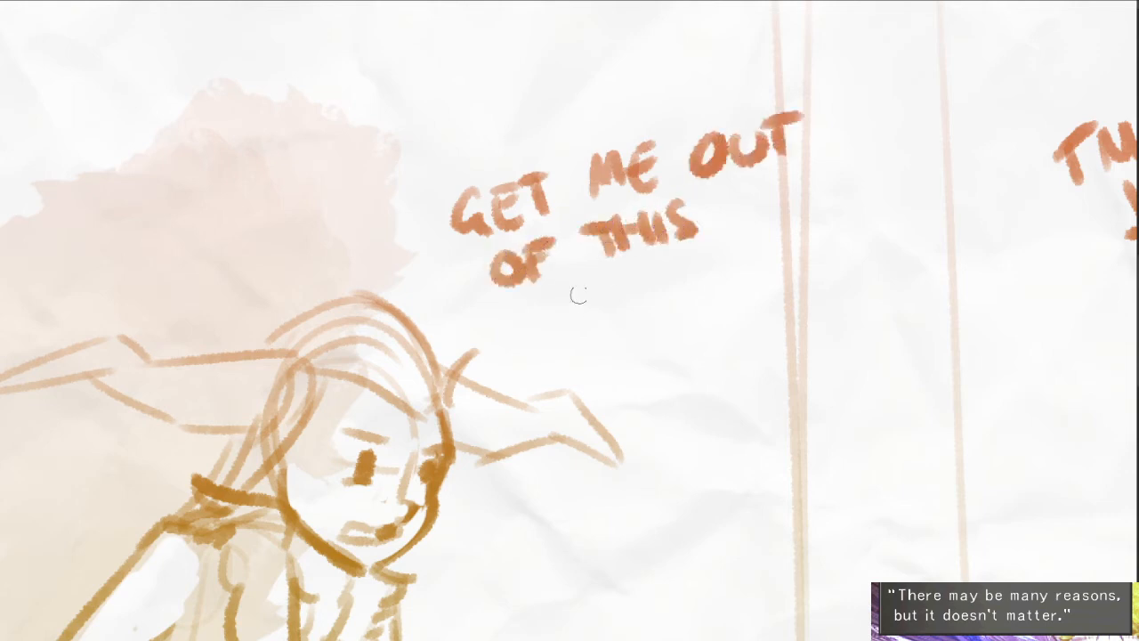
- Letter "STORY!" on a third line and enclose the text in an oval speech bubble with a tail toward the figure
left_click_drag(589, 280, 591, 315)
mouse_move(612, 283)
left_mouse_down()
mouse_move(614, 313)
mouse_move(646, 269)
left_mouse_up()
left_click_drag(644, 276, 667, 294)
mouse_move(667, 263)
left_mouse_down()
mouse_move(696, 289)
mouse_move(713, 278)
left_mouse_up()
mouse_move(728, 246)
left_mouse_down()
mouse_move(713, 293)
mouse_move(750, 260)
left_mouse_up()
left_click(758, 273)
mouse_move(478, 363)
left_mouse_down()
mouse_move(535, 319)
mouse_move(624, 330)
left_mouse_up()
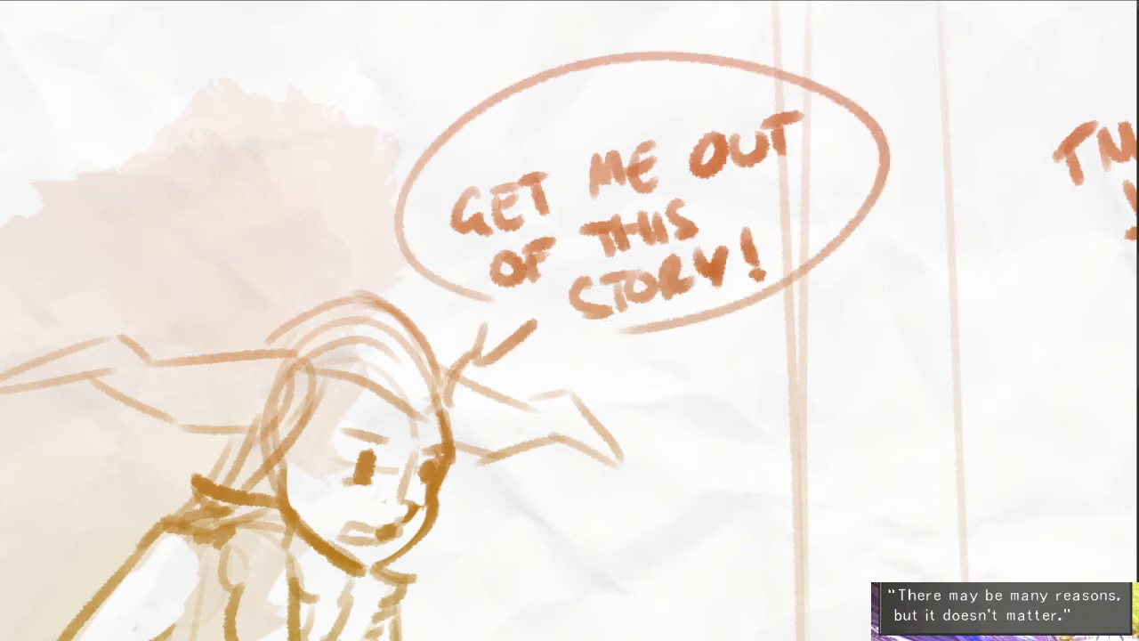
- Draw curved bands around both of the figure's horns, near their bases and partway along them
mouse_move(573, 257)
left_mouse_down()
mouse_move(711, 70)
mouse_move(652, 330)
left_mouse_up()
scroll(571, 124, "up", 3)
mouse_move(525, 122)
left_mouse_down()
mouse_move(489, 194)
mouse_move(541, 185)
mouse_move(528, 129)
mouse_move(525, 197)
left_mouse_up()
left_click_drag(396, 141, 397, 198)
mouse_move(416, 126)
left_mouse_down()
mouse_move(411, 196)
mouse_move(446, 169)
left_mouse_up()
left_click_drag(730, 156, 717, 219)
left_click_drag(772, 172, 765, 228)
left_click_drag(797, 178, 779, 235)
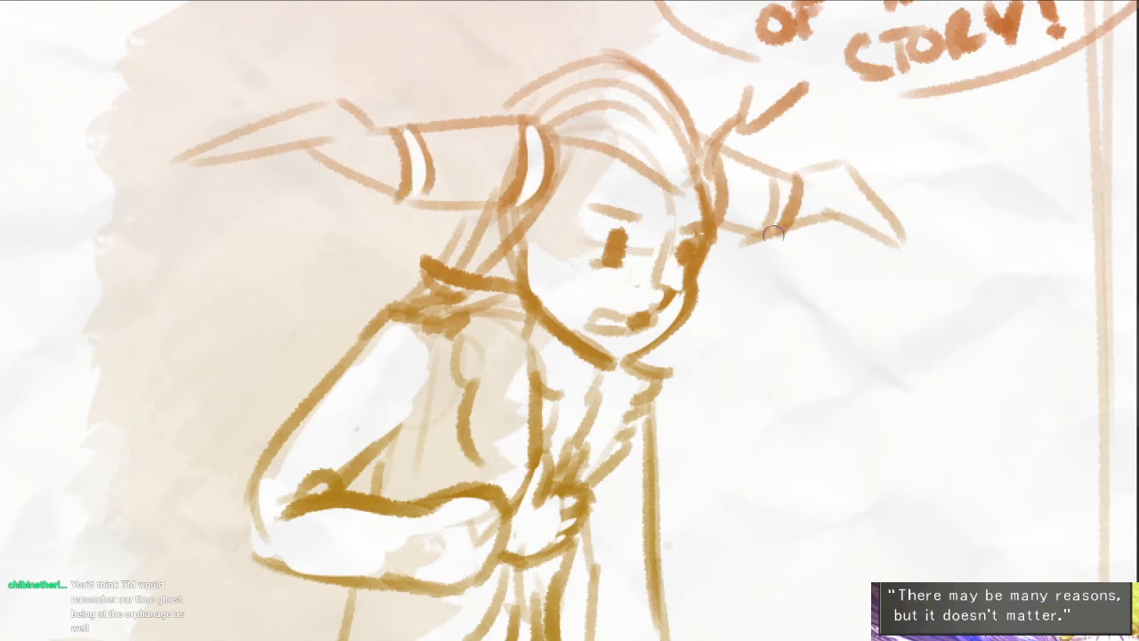
- Thin the heavy upper outline of the bent forearm with the eraser
mouse_move(717, 458)
left_mouse_down()
mouse_move(706, 426)
mouse_move(660, 377)
left_mouse_up()
scroll(656, 369, "down", 2)
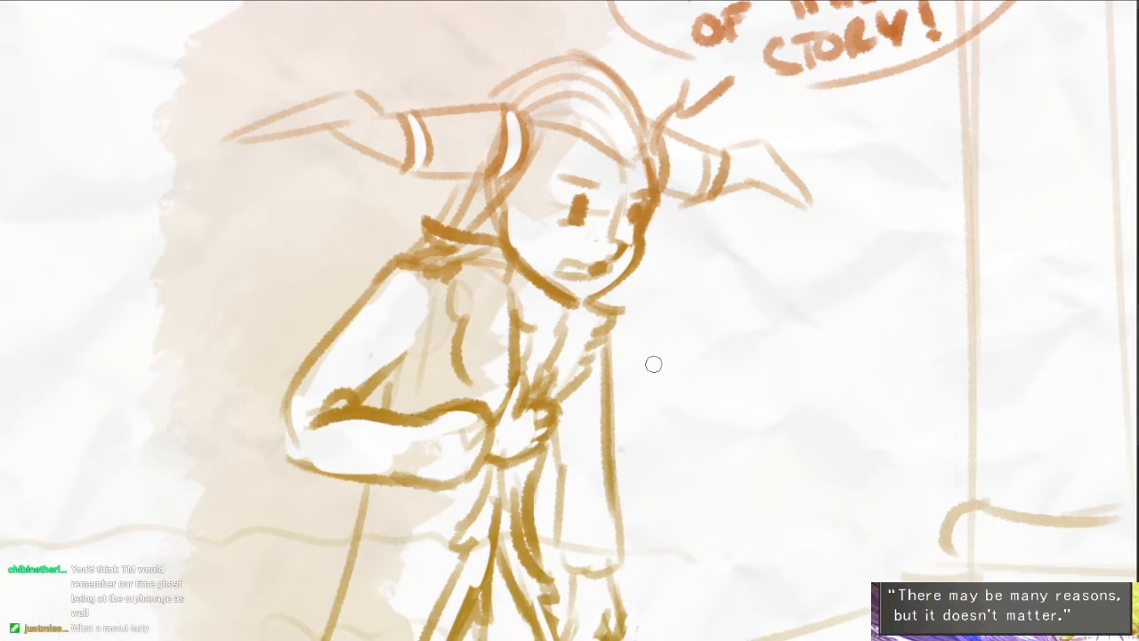
left_click_drag(677, 356, 669, 273)
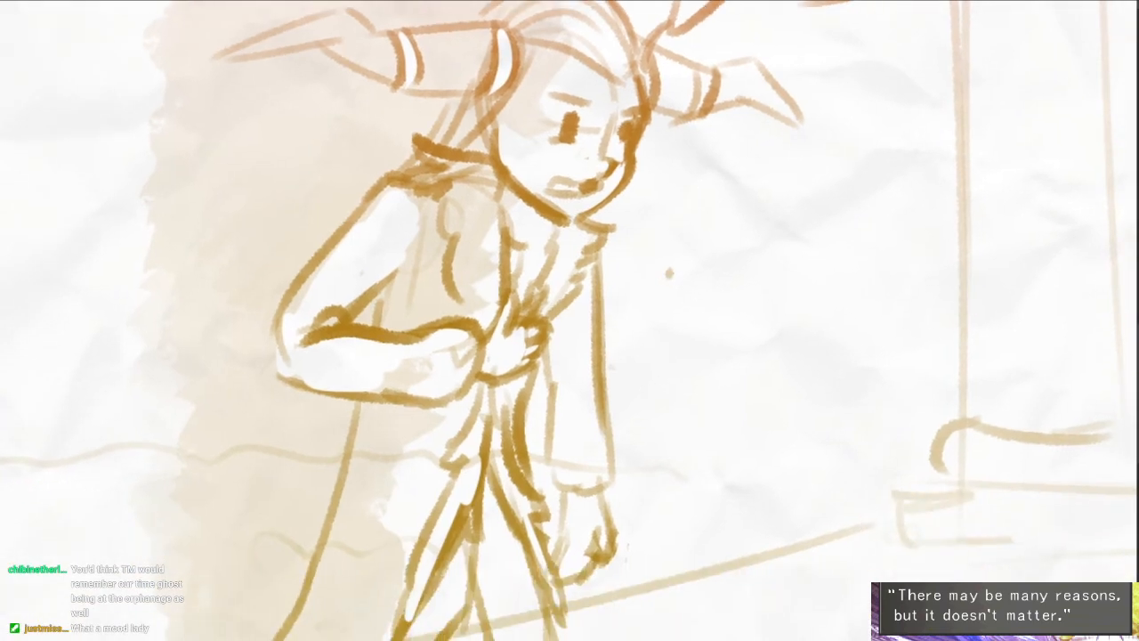
left_click_drag(325, 325, 441, 342)
key("e")
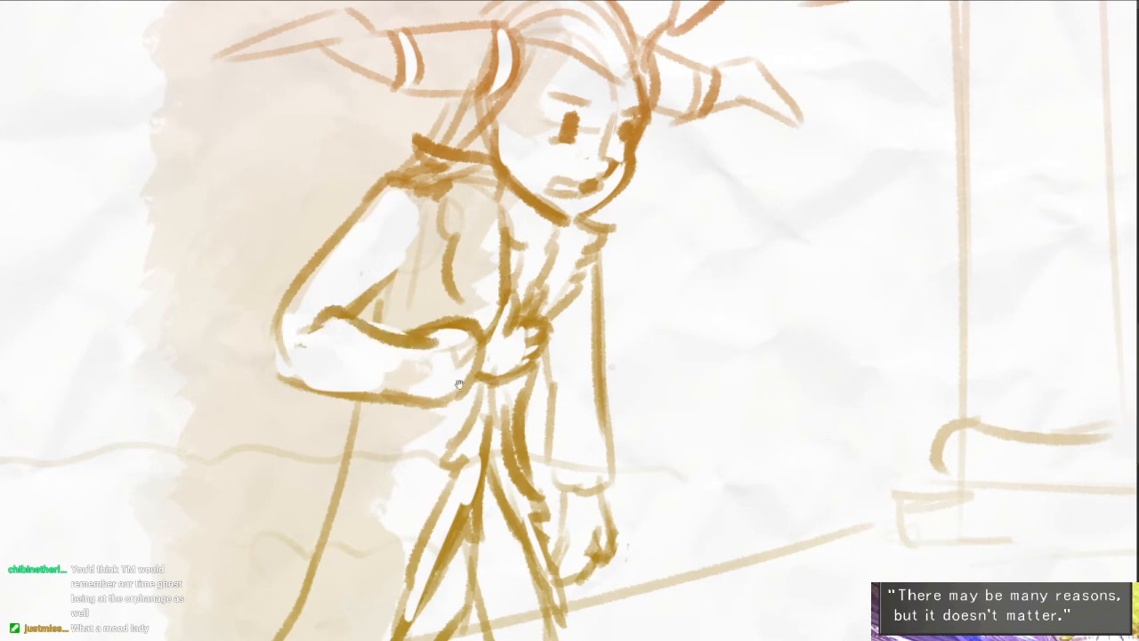
- Review the whole scene, comparing the horned figure with the long-haired woman and the fur-collared man before the columned building
left_click_drag(532, 323, 509, 305)
scroll(506, 380, "down", 3)
left_click_drag(597, 408, 590, 345)
scroll(590, 346, "down", 3)
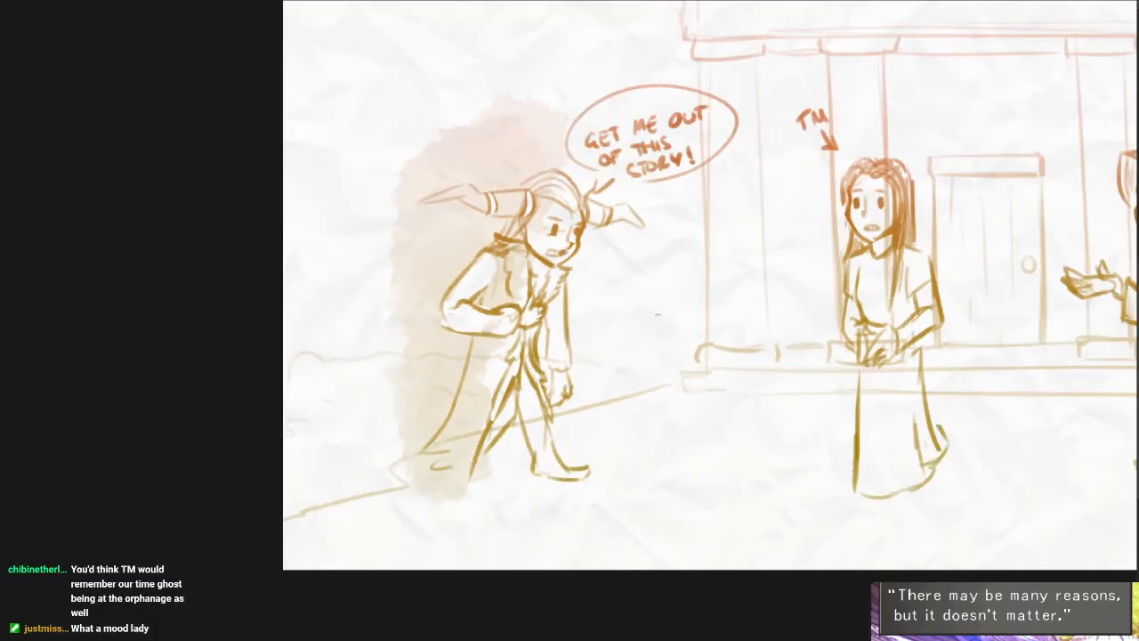
left_click_drag(667, 397, 572, 437)
scroll(573, 436, "down", 4)
scroll(709, 403, "up", 3)
mouse_move(756, 422)
left_mouse_down()
mouse_move(709, 403)
mouse_move(667, 451)
left_mouse_up()
scroll(708, 403, "up", 1)
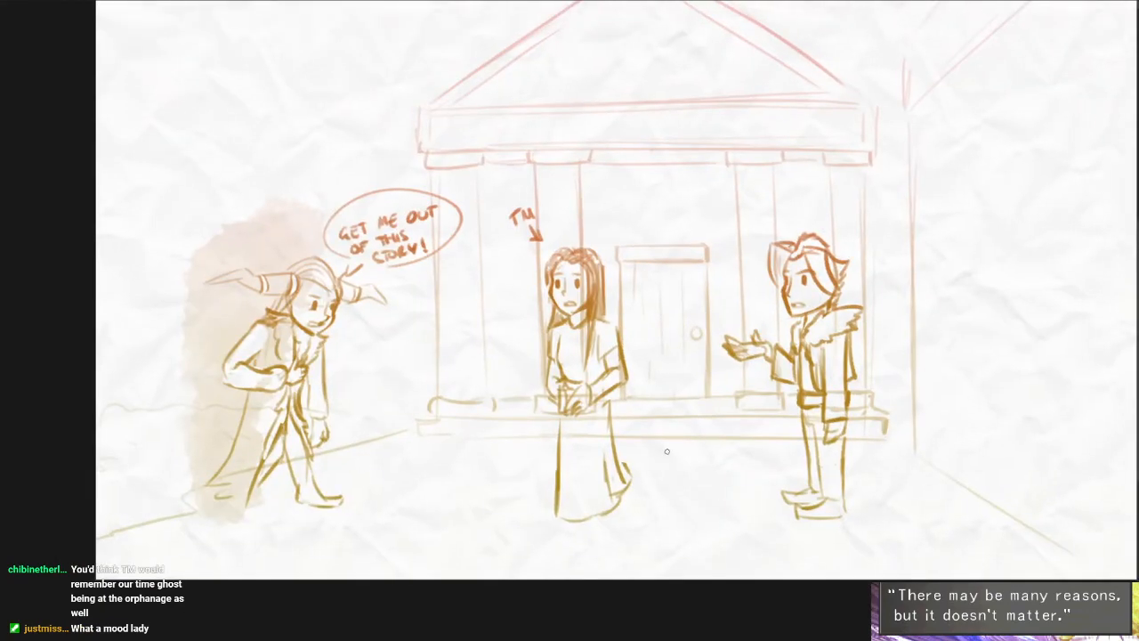
scroll(717, 421, "up", 2)
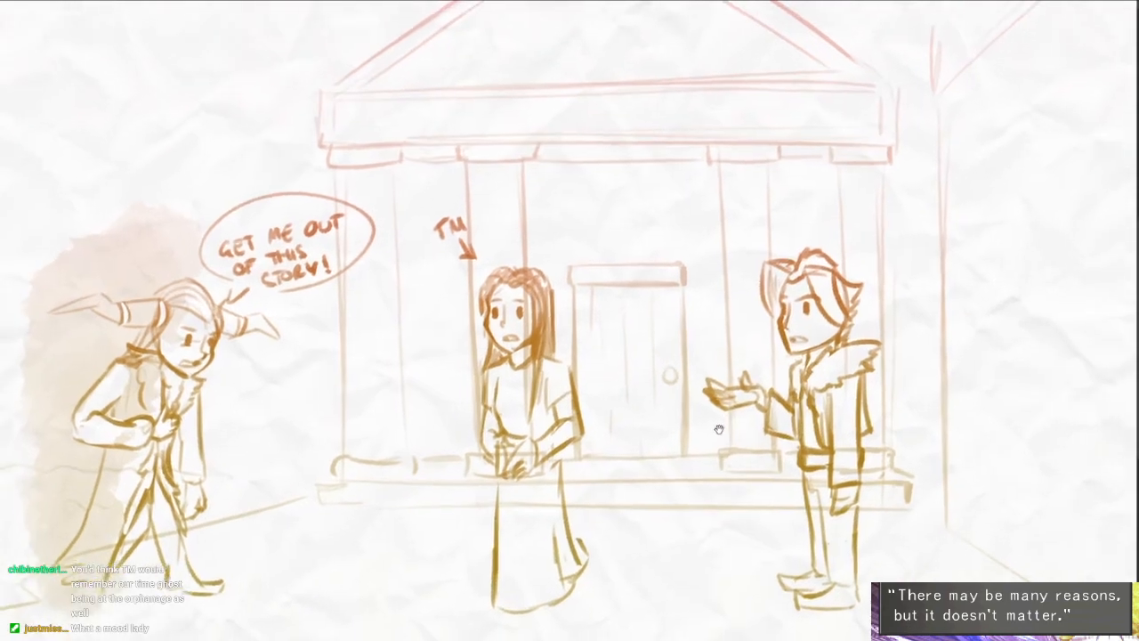
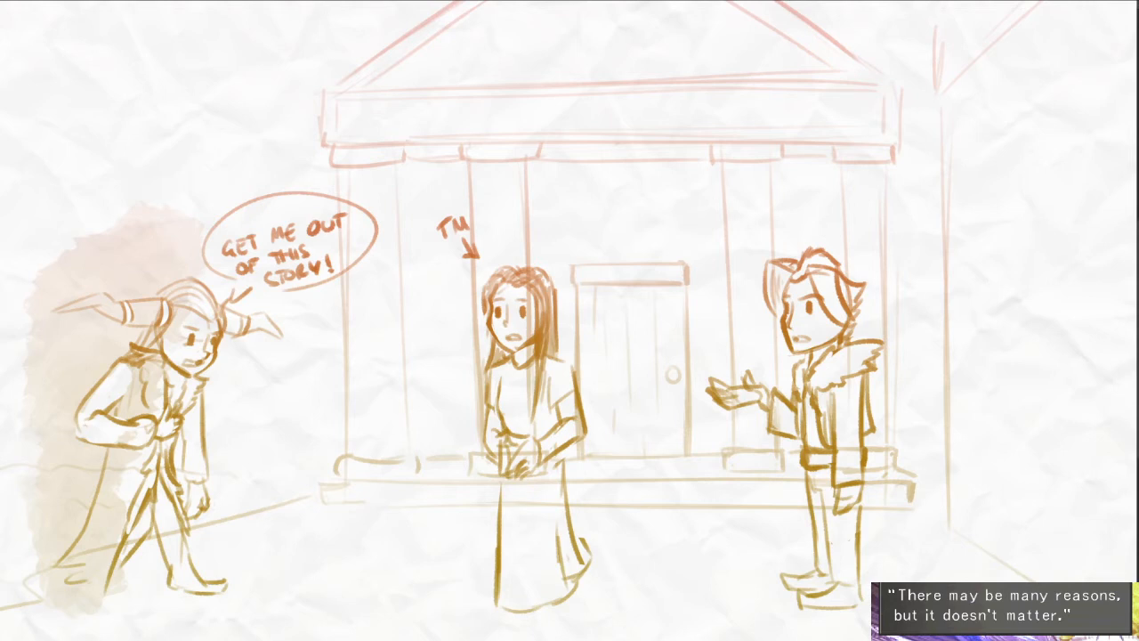
- Clear the columned building and all the characters, leaving a blank paper-textured page
key("Delete")
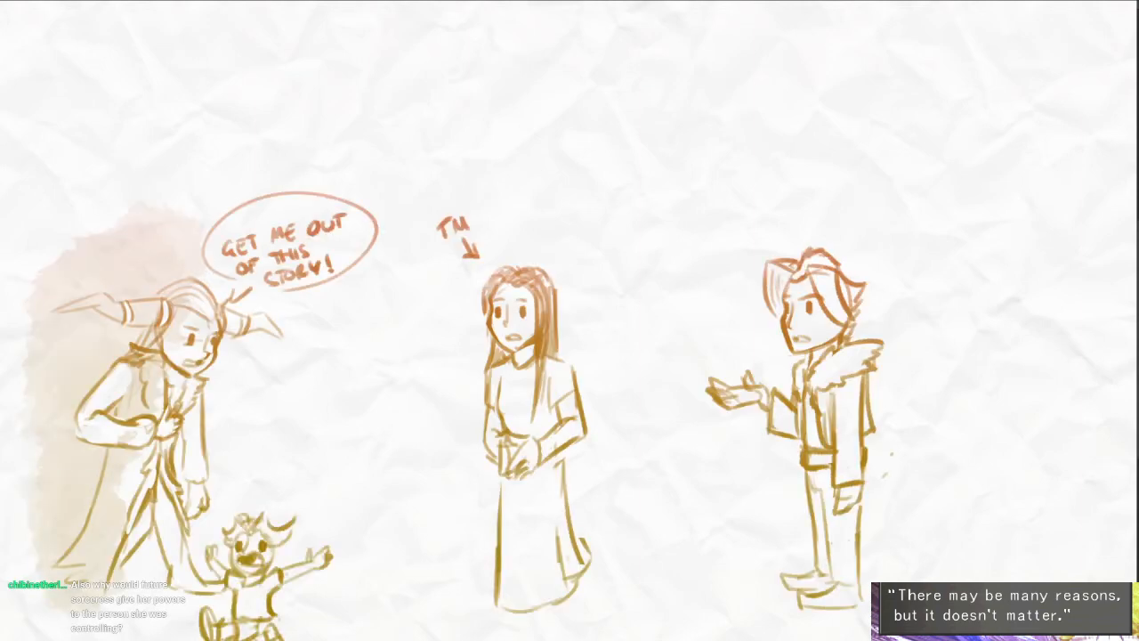
mouse_move(531, 595)
left_mouse_down()
mouse_move(998, 507)
mouse_move(942, 515)
left_mouse_up()
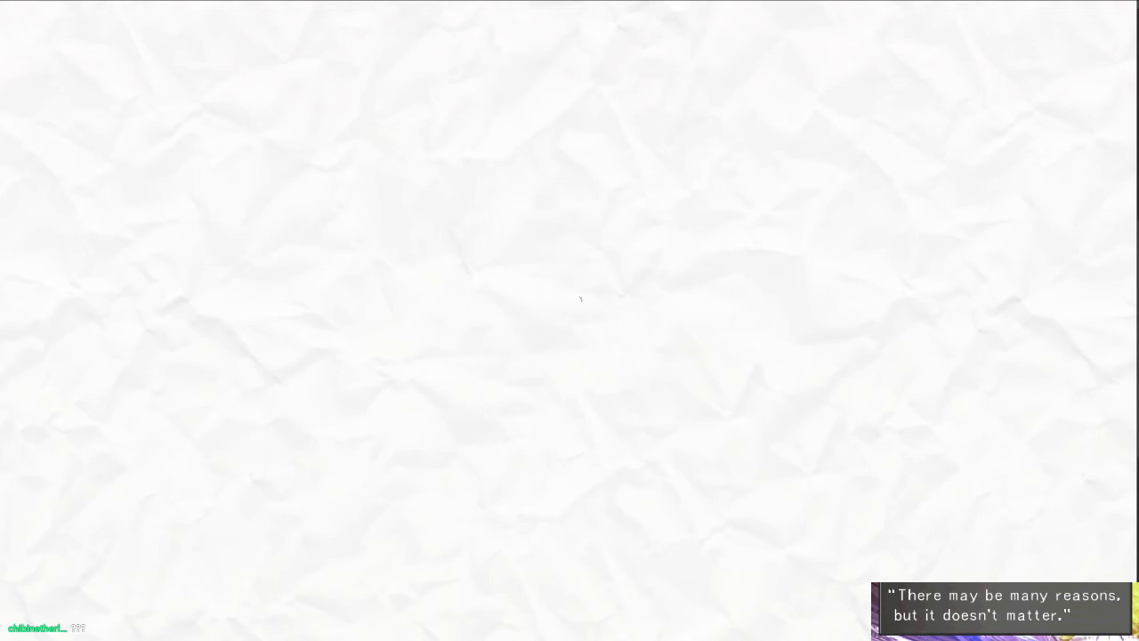
left_click_drag(462, 360, 682, 317)
key("ctrl+z")
scroll(641, 417, "down", 2)
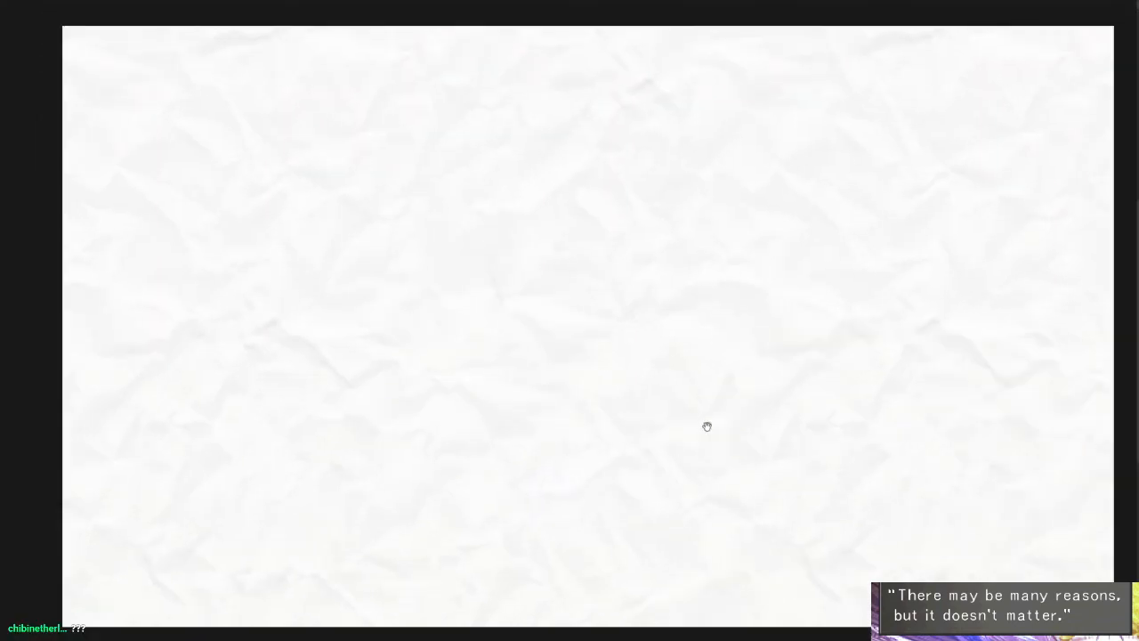
- Sketch a round head shape near the page's centre with a vertical guideline along the front of the face
left_click_drag(687, 436, 682, 447)
mouse_move(571, 296)
left_mouse_down()
mouse_move(594, 251)
mouse_move(543, 276)
left_mouse_up()
mouse_move(605, 308)
left_mouse_down()
mouse_move(605, 204)
mouse_move(611, 271)
left_mouse_up()
mouse_move(648, 166)
left_mouse_down()
mouse_move(655, 265)
mouse_move(637, 361)
left_mouse_up()
key("ctrl+z")
left_click_drag(650, 152, 652, 358)
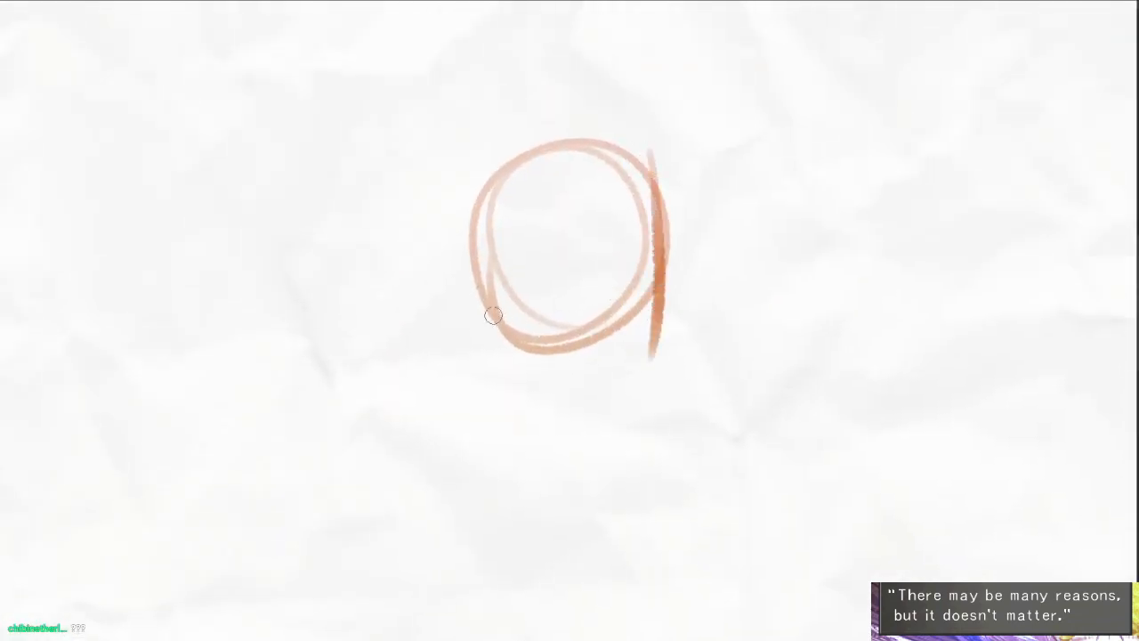
- Draw the jawline and the facial profile from the brow down to a pointed chin
left_click_drag(494, 317, 617, 358)
left_click_drag(584, 219, 583, 233)
key("ctrl+z")
mouse_move(657, 215)
left_mouse_down()
mouse_move(649, 262)
mouse_move(668, 271)
mouse_move(645, 380)
left_mouse_up()
mouse_move(649, 282)
left_mouse_down()
mouse_move(620, 337)
mouse_move(527, 345)
mouse_move(641, 372)
left_mouse_up()
key("e")
scroll(646, 338, "up", 3)
left_click_drag(666, 312, 682, 392)
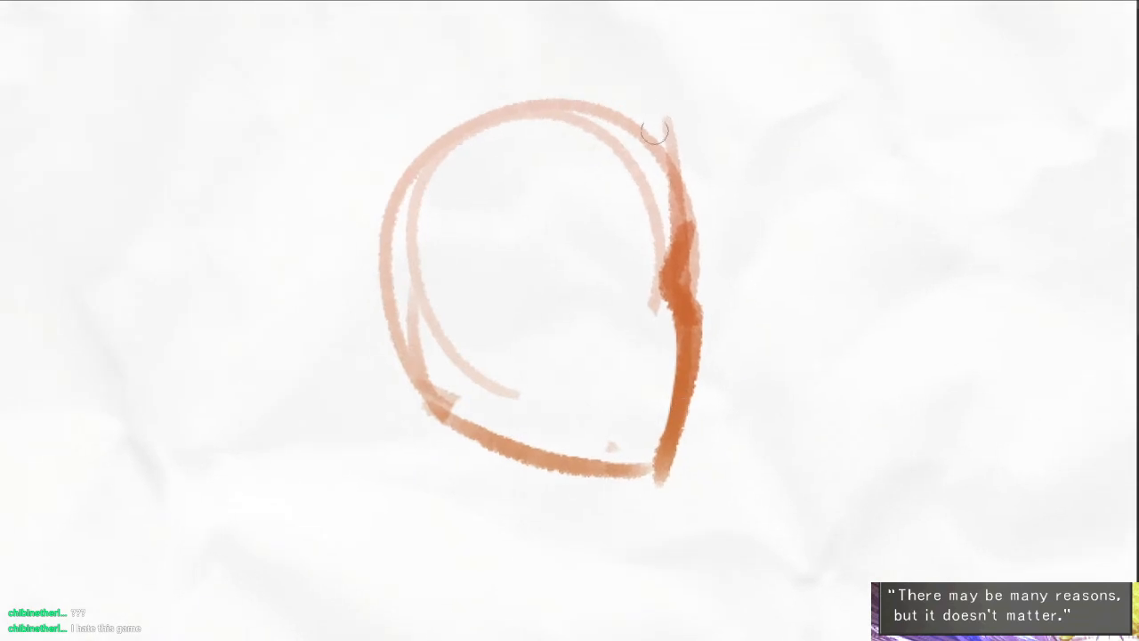
- Sketch the top of the hair and the loose forelock arching in front of the forehead
mouse_move(657, 123)
left_mouse_down()
mouse_move(687, 228)
mouse_move(438, 140)
left_mouse_up()
left_click_drag(646, 101, 443, 131)
left_click_drag(566, 323, 557, 345)
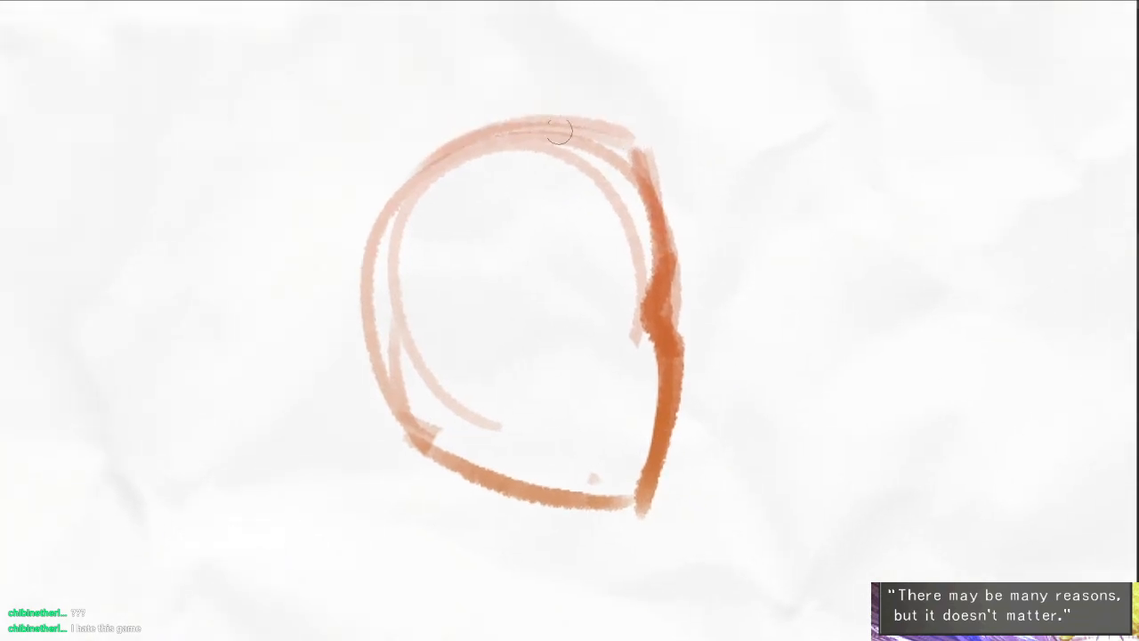
left_click_drag(575, 163, 598, 223)
mouse_move(439, 242)
left_mouse_down()
mouse_move(614, 247)
mouse_move(630, 140)
left_mouse_up()
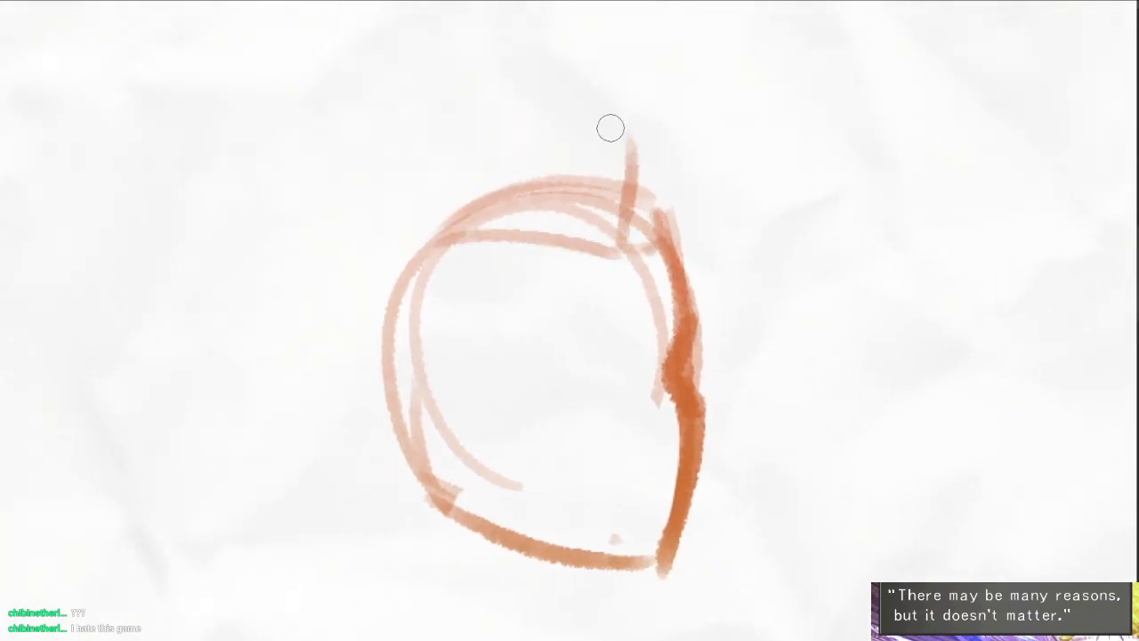
mouse_move(663, 219)
left_mouse_down()
mouse_move(720, 153)
mouse_move(721, 387)
left_mouse_up()
left_click_drag(700, 117, 732, 140)
- Draw the fringe sweeping across the forehead and the short spiky tufts at the back of the head
mouse_move(663, 162)
left_mouse_down()
mouse_move(562, 95)
mouse_move(454, 329)
mouse_move(381, 406)
left_mouse_up()
left_click_drag(353, 470, 574, 332)
left_click_drag(636, 185, 523, 252)
mouse_move(480, 206)
left_mouse_down()
mouse_move(529, 165)
mouse_move(477, 225)
mouse_move(359, 254)
mouse_move(433, 301)
left_mouse_up()
left_click_drag(392, 298, 434, 322)
left_click_drag(398, 331, 443, 347)
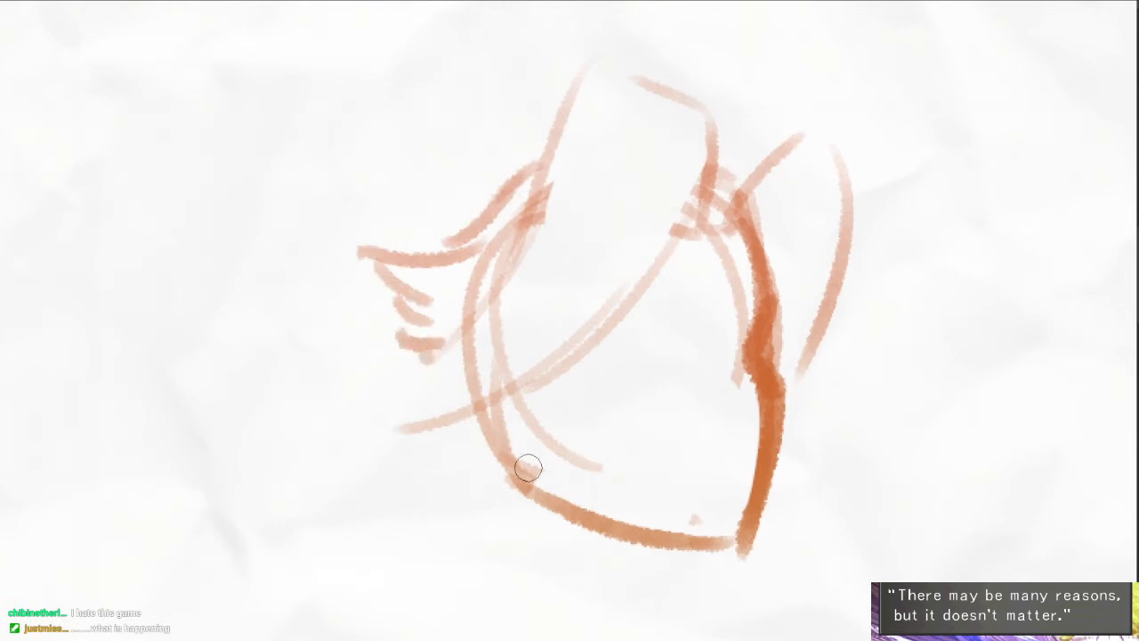
left_click_drag(458, 433, 397, 447)
left_click_drag(397, 451, 489, 480)
- Draw two narrow upright eyes and add a short upper lash line to the near one
left_click_drag(695, 277, 674, 257)
mouse_move(627, 315)
left_mouse_down()
mouse_move(624, 355)
mouse_move(612, 338)
mouse_move(623, 313)
left_mouse_up()
key("ctrl+z")
mouse_move(726, 307)
left_mouse_down()
mouse_move(725, 347)
mouse_move(730, 313)
left_mouse_up()
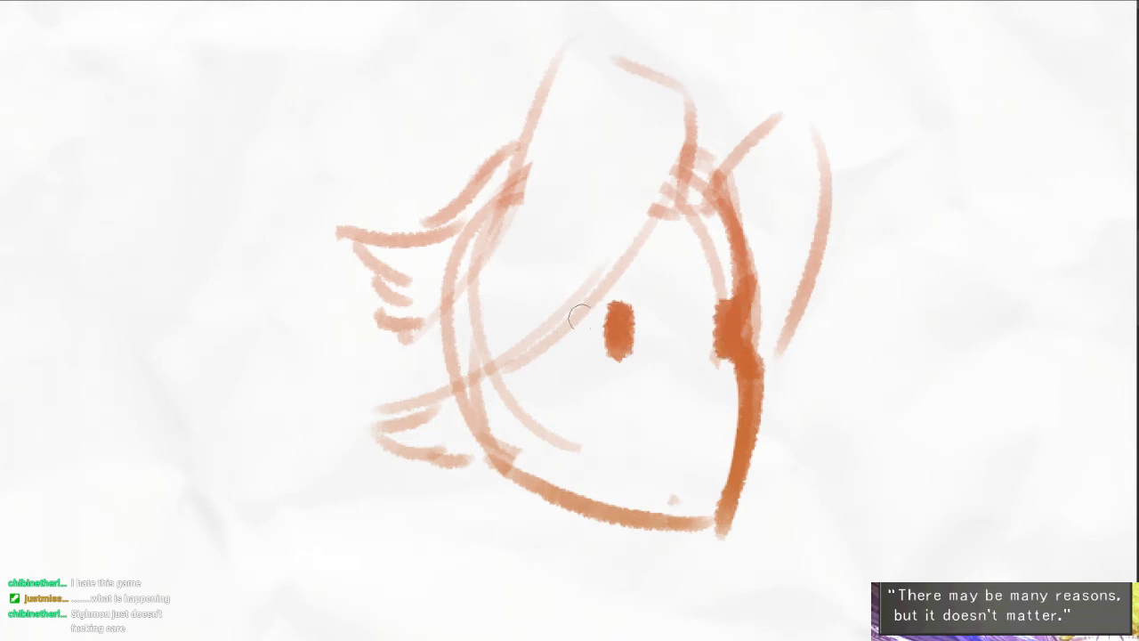
mouse_move(581, 313)
left_mouse_down()
mouse_move(743, 307)
mouse_move(588, 309)
left_mouse_up()
mouse_move(706, 346)
left_mouse_down()
mouse_move(701, 304)
mouse_move(715, 356)
left_mouse_up()
key("ctrl+z")
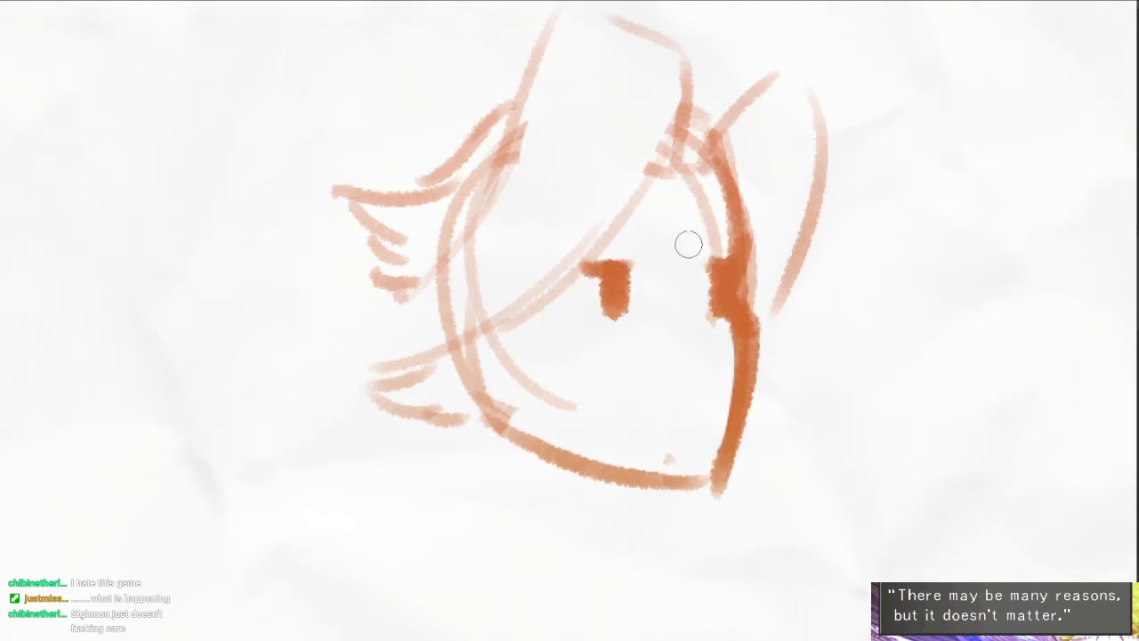
- Draw the slanted line between the eyes, a small nose mark and a short, slightly open mouth
left_click_drag(689, 244, 722, 338)
mouse_move(699, 280)
left_mouse_down()
mouse_move(723, 337)
mouse_move(717, 364)
left_mouse_up()
left_click_drag(709, 389, 742, 358)
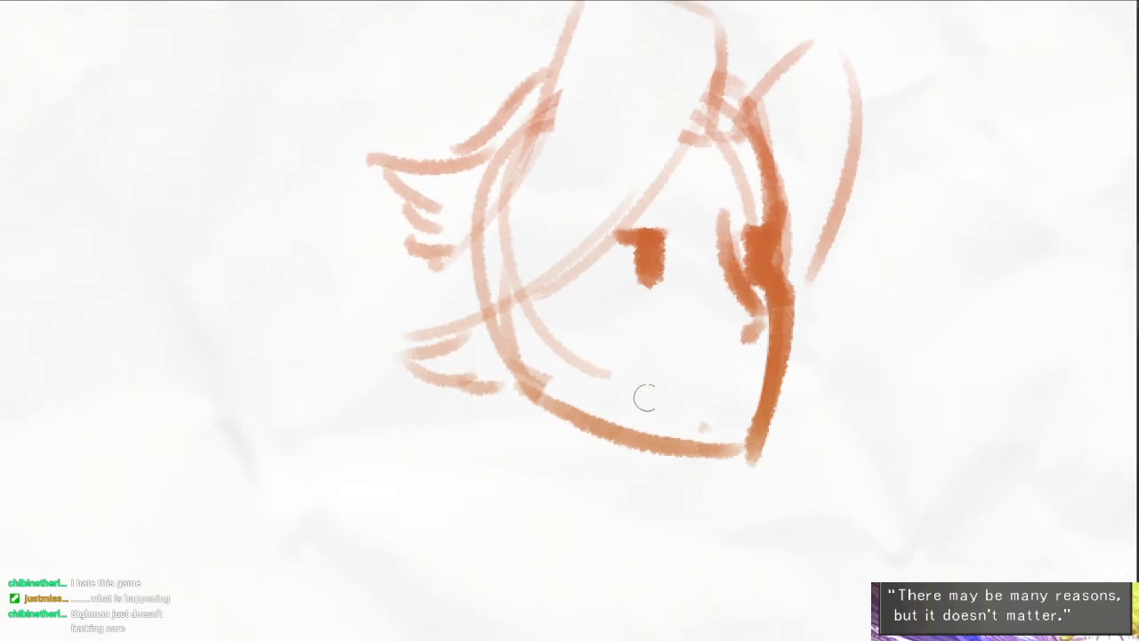
mouse_move(652, 389)
left_mouse_down()
mouse_move(740, 389)
mouse_move(727, 386)
left_mouse_up()
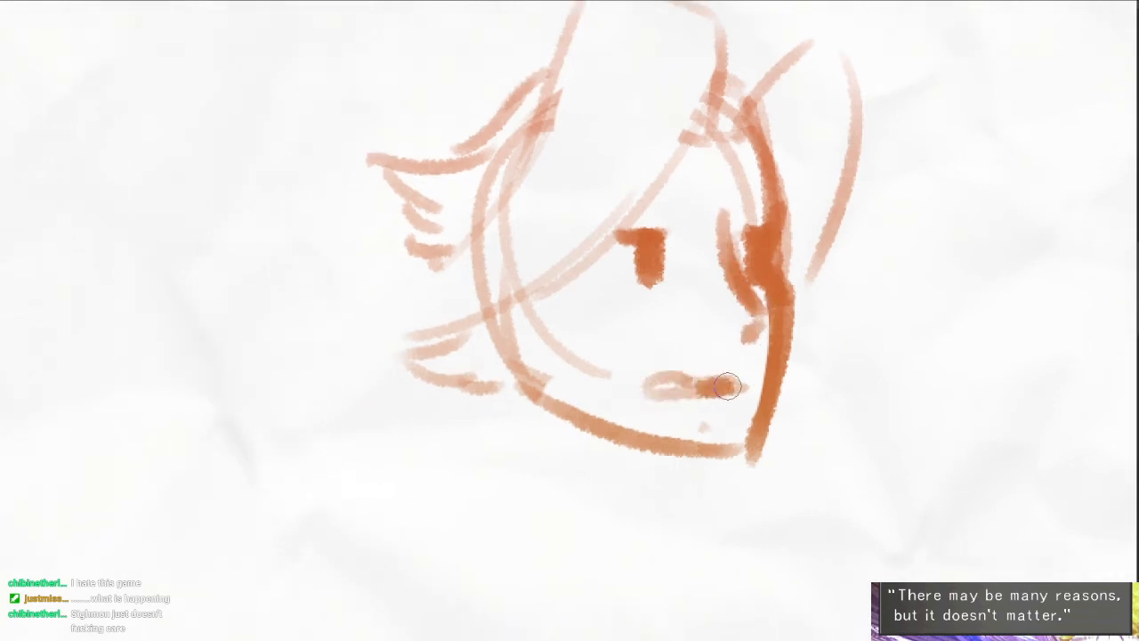
scroll(732, 382, "down", 1)
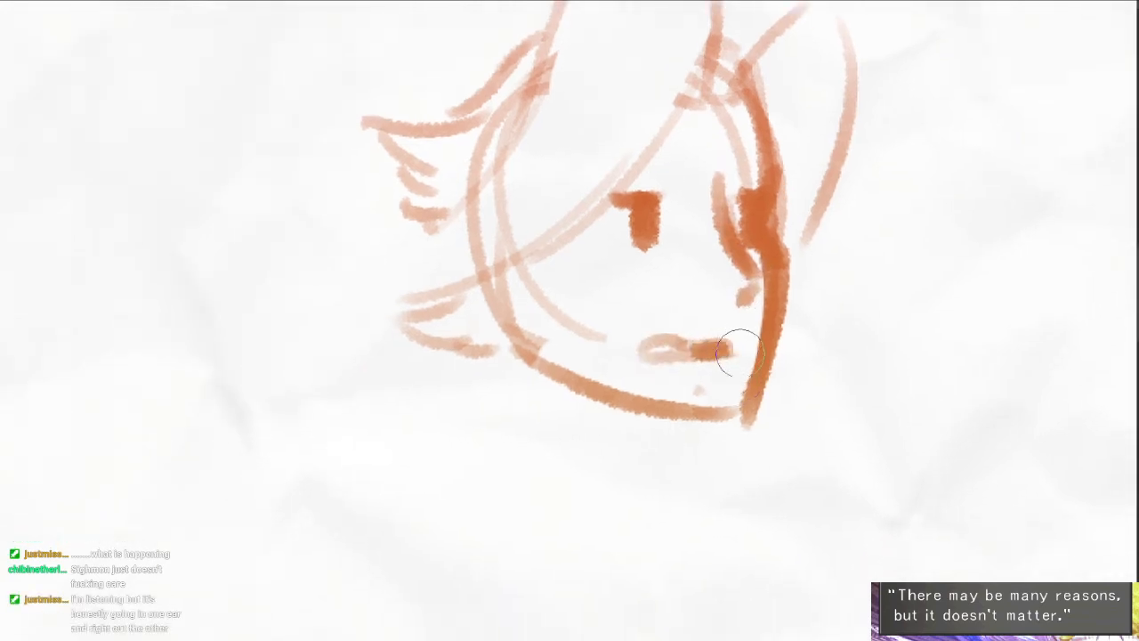
mouse_move(755, 428)
left_mouse_down()
mouse_move(697, 400)
mouse_move(709, 392)
left_mouse_up()
scroll(727, 396, "down", 1)
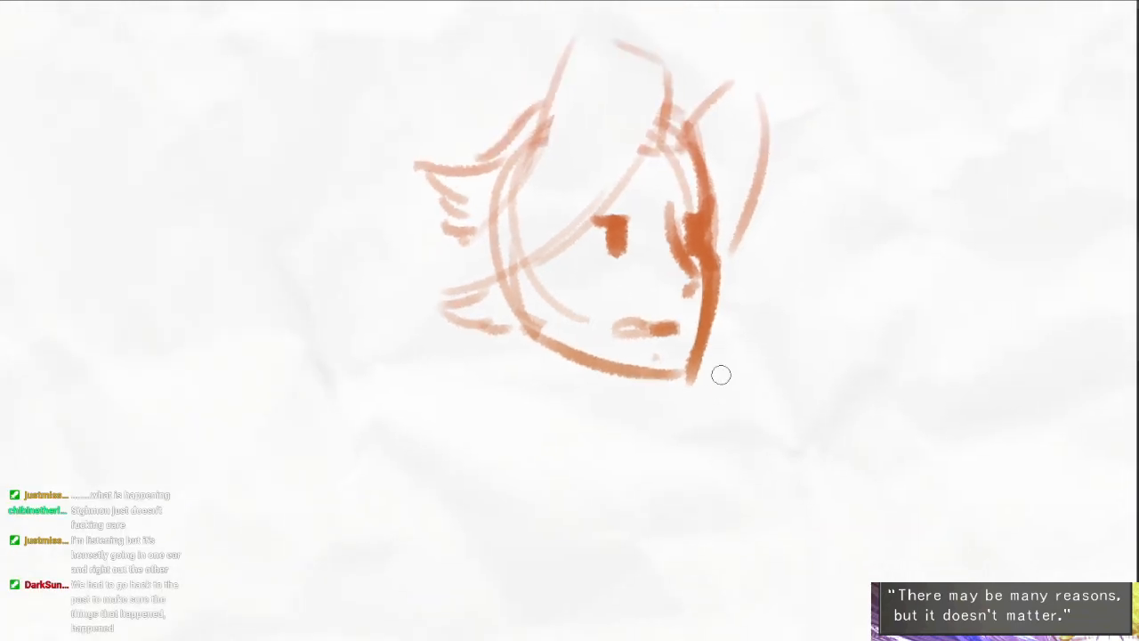
- Redraw the lower edge of the swept fringe more heavily and add chin dots and a darker rear jaw edge
left_click_drag(594, 313, 560, 357)
left_click_drag(454, 284, 460, 315)
scroll(445, 317, "up", 1)
mouse_move(701, 152)
left_mouse_down()
mouse_move(500, 260)
mouse_move(433, 273)
left_mouse_up()
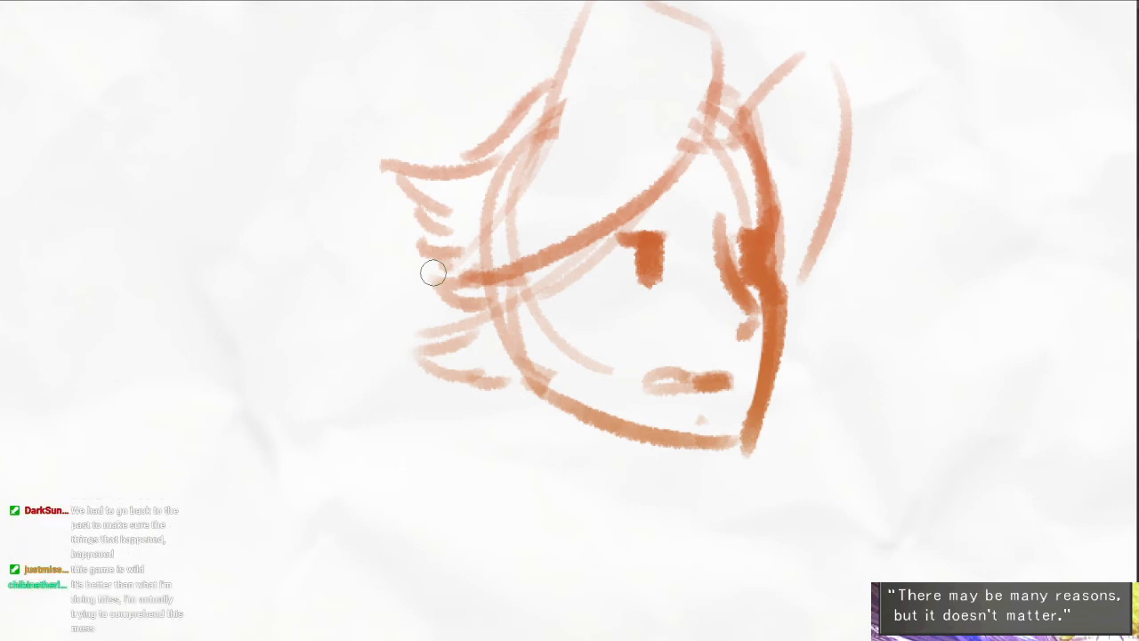
left_click(665, 416)
left_click_drag(593, 410, 584, 412)
mouse_move(522, 299)
left_mouse_down()
mouse_move(539, 388)
mouse_move(523, 409)
left_mouse_up()
- Draw the back of the neck below the hair and the front neck line beneath the jaw
key("e")
key("b")
left_click_drag(502, 342, 484, 426)
left_click_drag(631, 448, 645, 511)
left_click_drag(688, 519, 640, 396)
scroll(641, 387, "down", 1)
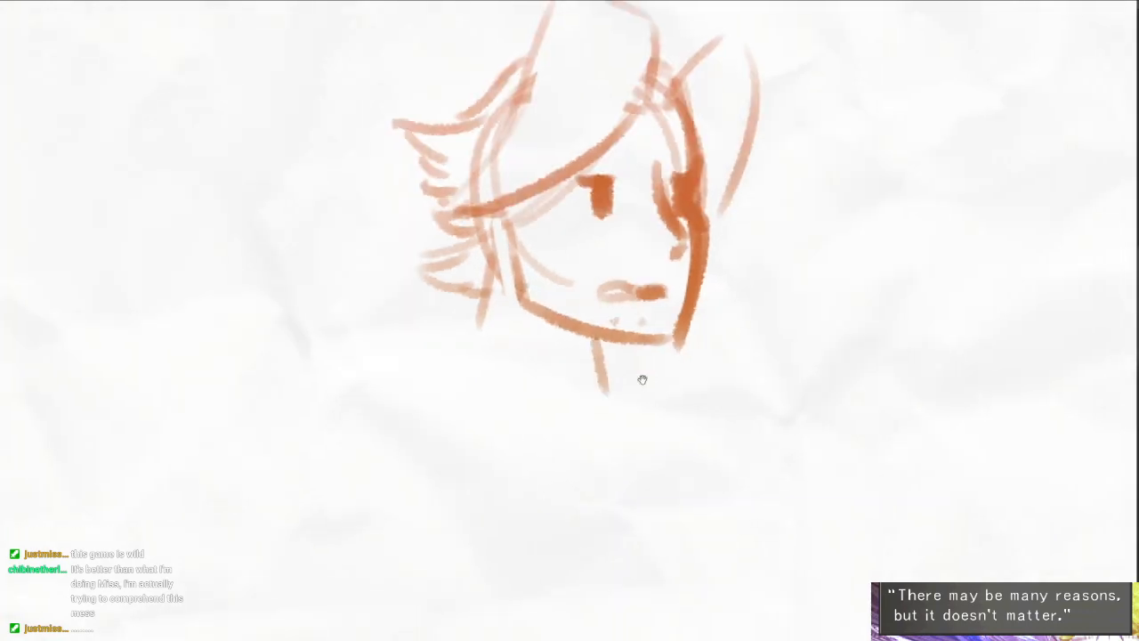
key("ctrl+z")
- Sketch a thick, jagged fur collar around the near shoulder with short strokes for its far side
mouse_move(591, 340)
left_mouse_down()
mouse_move(598, 400)
mouse_move(503, 393)
mouse_move(526, 347)
mouse_move(458, 295)
mouse_move(398, 301)
left_mouse_up()
scroll(525, 351, "down", 1)
mouse_move(432, 299)
left_mouse_down()
mouse_move(367, 338)
mouse_move(360, 356)
left_mouse_up()
mouse_move(367, 360)
left_mouse_down()
mouse_move(442, 366)
mouse_move(518, 399)
left_mouse_up()
left_click_drag(586, 409, 584, 382)
mouse_move(585, 314)
left_mouse_down()
mouse_move(628, 306)
mouse_move(625, 385)
left_mouse_up()
left_click_drag(627, 422, 623, 360)
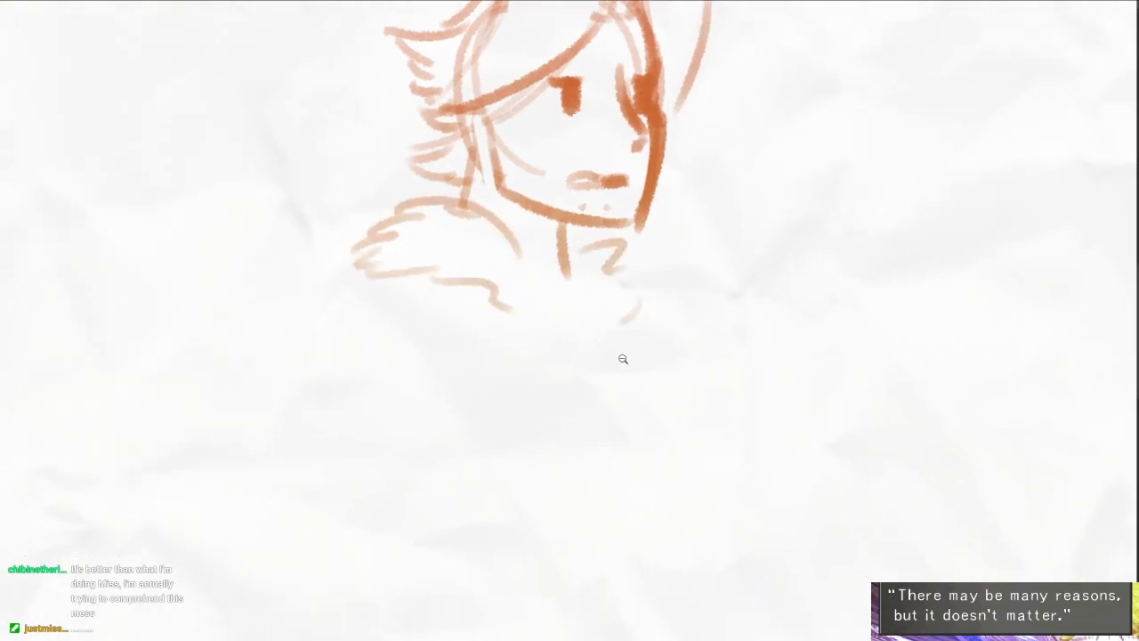
left_click(623, 359)
mouse_move(432, 303)
left_mouse_down()
mouse_move(398, 418)
mouse_move(449, 520)
left_mouse_up()
key("ctrl+z")
left_click_drag(518, 331, 523, 482)
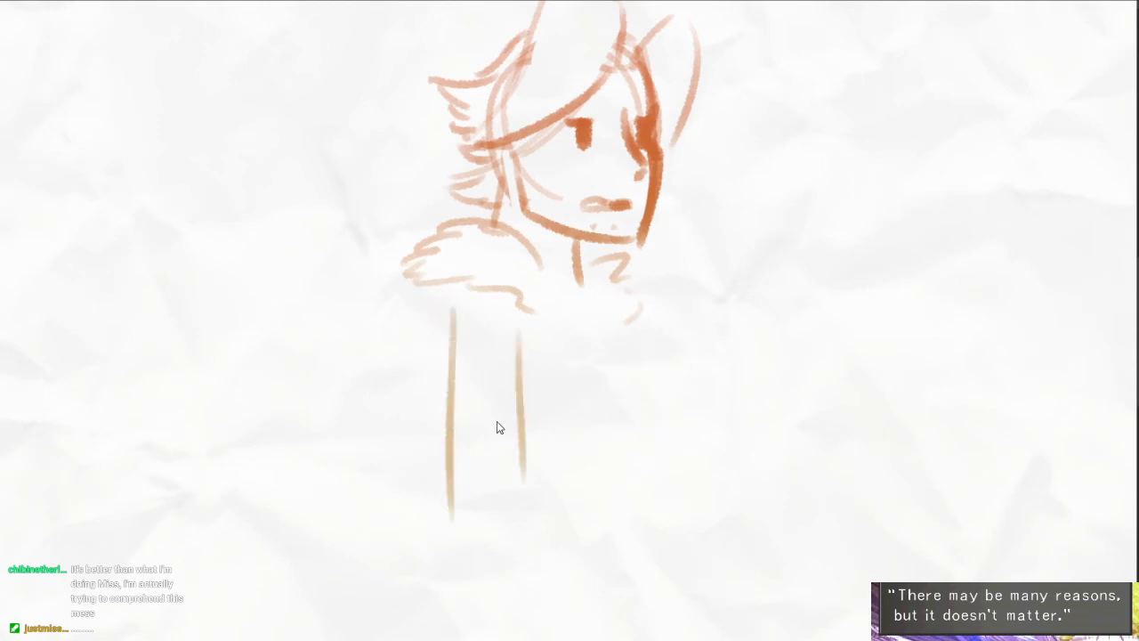
key("ctrl+z")
key("ctrl+z")
- Draw the near sleeve hanging from under the fur collar and widening to a closed cuff
mouse_move(456, 280)
left_mouse_down()
mouse_move(421, 323)
mouse_move(427, 485)
left_mouse_up()
left_click_drag(526, 379, 530, 543)
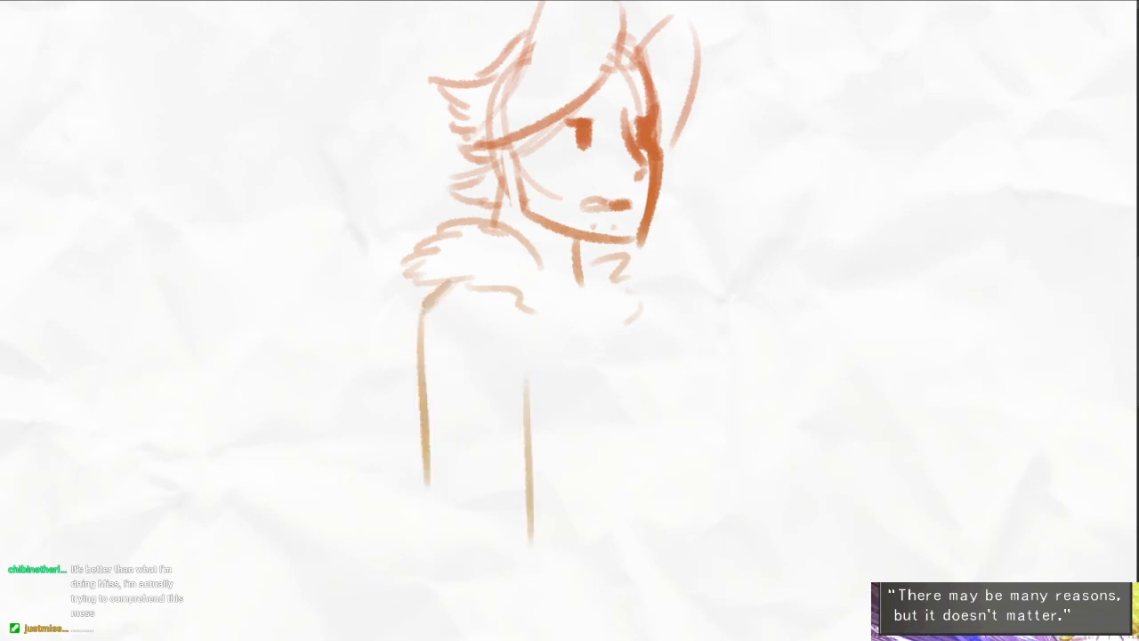
key("ctrl+z")
mouse_move(510, 340)
left_mouse_down()
mouse_move(494, 559)
mouse_move(493, 531)
left_mouse_up()
mouse_move(427, 376)
left_mouse_down()
mouse_move(404, 499)
mouse_move(472, 504)
left_mouse_up()
left_click_drag(469, 515, 497, 512)
left_click_drag(505, 510, 505, 495)
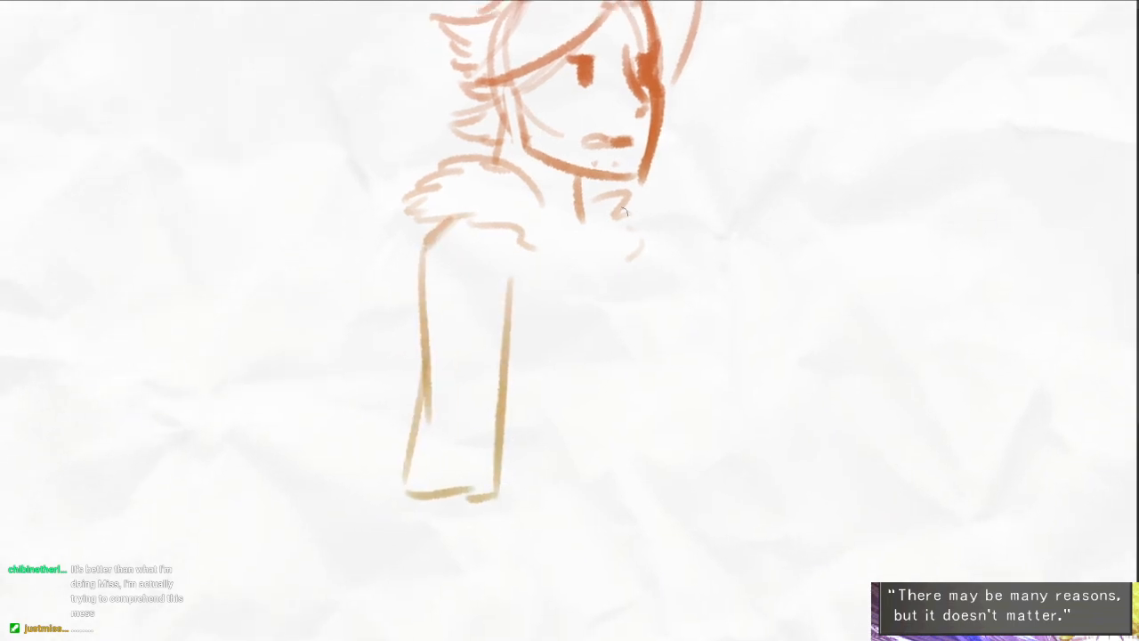
- Draw the torso lines and the open jacket's front edges between the near sleeve and the far side
left_click_drag(552, 247, 538, 381)
left_click_drag(532, 377, 493, 384)
left_click_drag(598, 269, 614, 368)
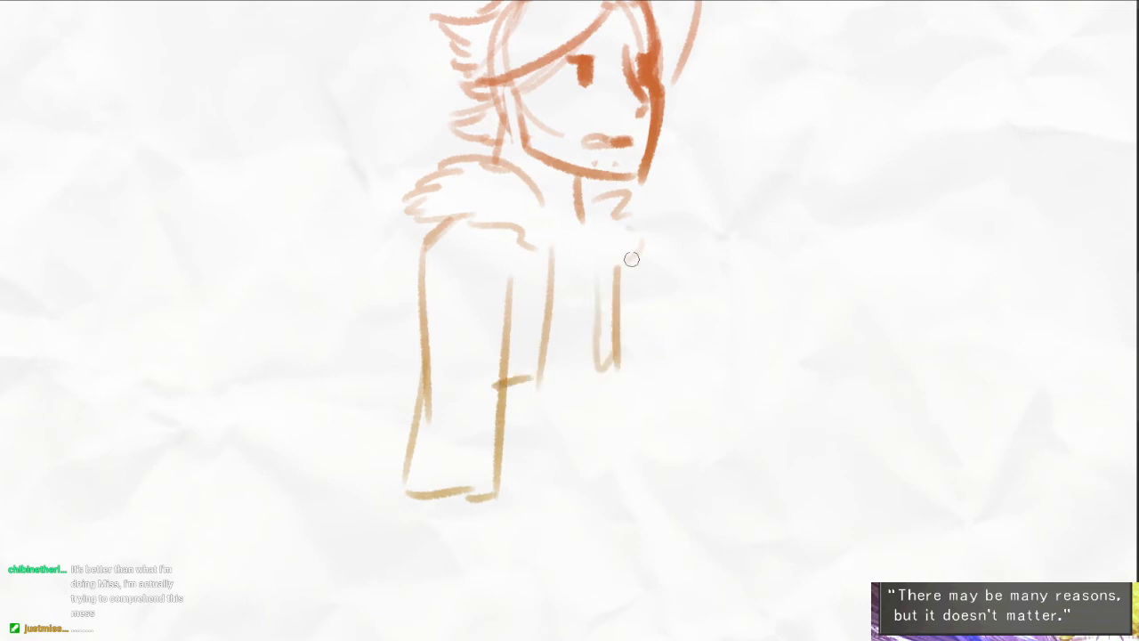
left_click_drag(631, 258, 623, 425)
mouse_move(621, 304)
left_mouse_down()
mouse_move(647, 335)
mouse_move(647, 314)
mouse_move(614, 394)
mouse_move(620, 424)
mouse_move(525, 412)
mouse_move(628, 399)
left_mouse_up()
key("ctrl+z")
- Draw a wide horizontal belt across the waist, from the near sleeve to the front of the body
key("e")
mouse_move(529, 417)
left_mouse_down()
mouse_move(625, 420)
mouse_move(622, 441)
left_mouse_up()
key("e")
left_click_drag(619, 429, 536, 433)
left_click_drag(593, 439, 532, 440)
mouse_move(650, 399)
left_mouse_down()
mouse_move(638, 330)
mouse_move(696, 616)
left_mouse_up()
scroll(708, 547, "down", 3)
left_click_drag(704, 527, 673, 453)
key("ctrl+z")
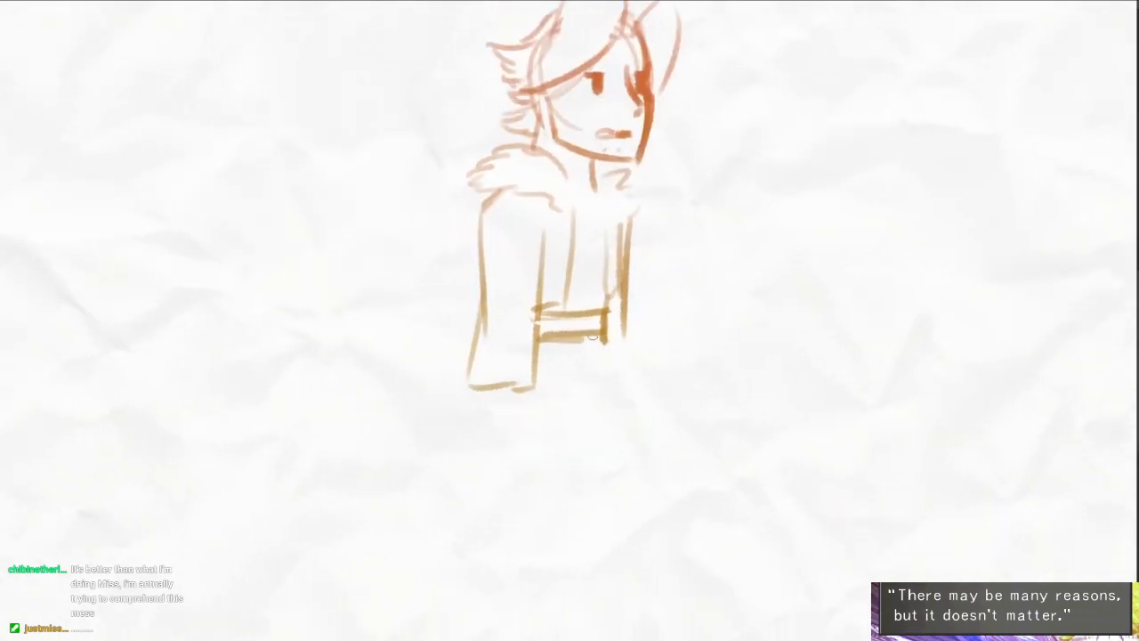
- Draw the front leg striding forward from the belt, ending in a trouser cuff and a flat-soled shoe
left_click_drag(593, 338, 663, 605)
left_click_drag(525, 397, 583, 534)
mouse_move(569, 471)
left_mouse_down()
mouse_move(621, 593)
mouse_move(637, 594)
left_mouse_up()
left_click_drag(686, 592, 694, 494)
left_click_drag(599, 481, 594, 516)
left_click_drag(660, 489, 737, 481)
mouse_move(733, 483)
left_mouse_down()
mouse_move(613, 527)
mouse_move(687, 529)
left_mouse_up()
left_click_drag(645, 495, 663, 540)
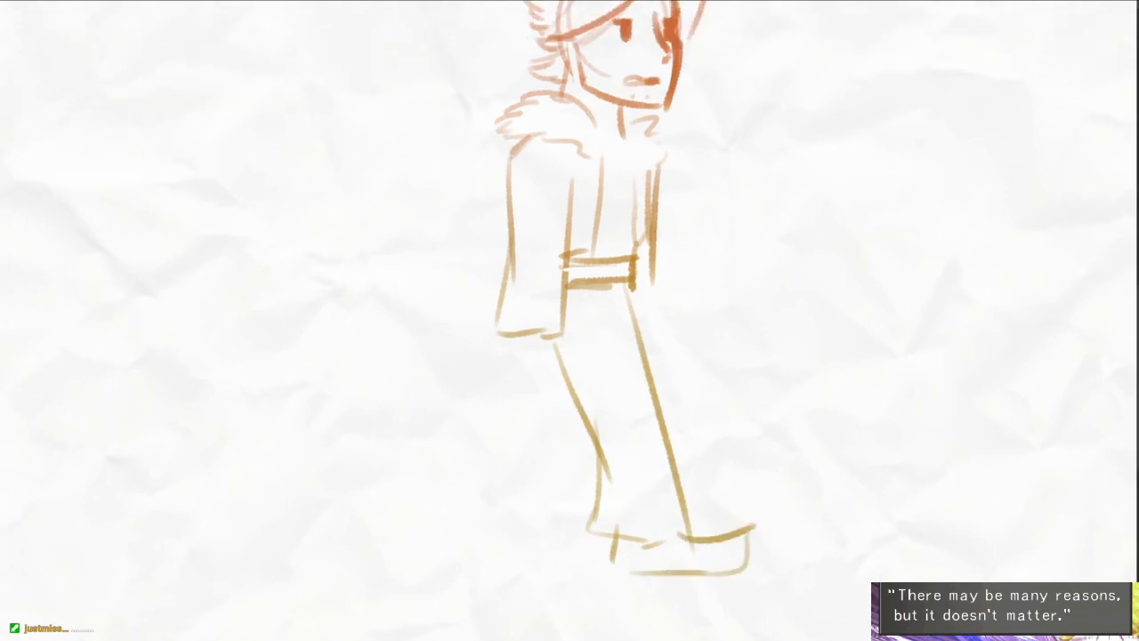
- Draw the rear leg bent backward behind the front leg, with an open trouser cuff at its end
left_click_drag(525, 337, 488, 447)
key("ctrl+z")
left_click_drag(539, 342, 524, 389)
left_click_drag(635, 278, 632, 312)
mouse_move(568, 388)
left_mouse_down()
mouse_move(545, 439)
mouse_move(558, 439)
left_mouse_up()
key("ctrl+z")
mouse_move(523, 393)
left_mouse_down()
mouse_move(450, 438)
mouse_move(463, 494)
left_mouse_up()
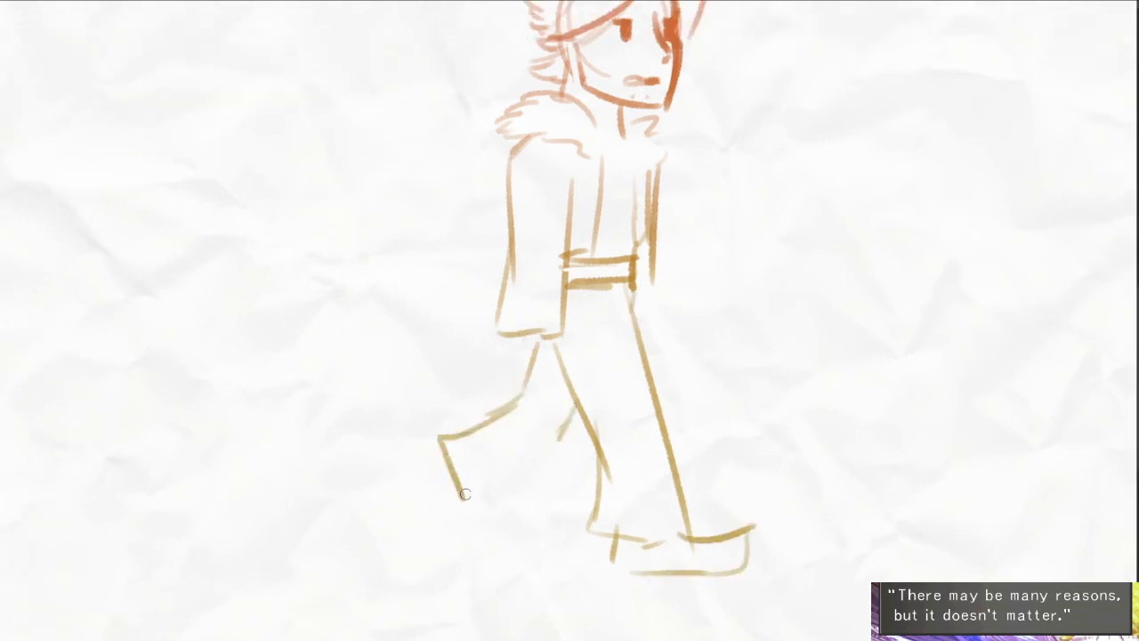
left_click_drag(533, 457, 469, 496)
left_click_drag(554, 443, 539, 455)
- Draw the rear foot's shoe below the trouser cuff, with its toe on the ground and heel raised
mouse_move(449, 453)
left_mouse_down()
mouse_move(418, 457)
mouse_move(436, 548)
left_mouse_up()
left_click_drag(471, 492, 467, 530)
left_click_drag(467, 532, 457, 552)
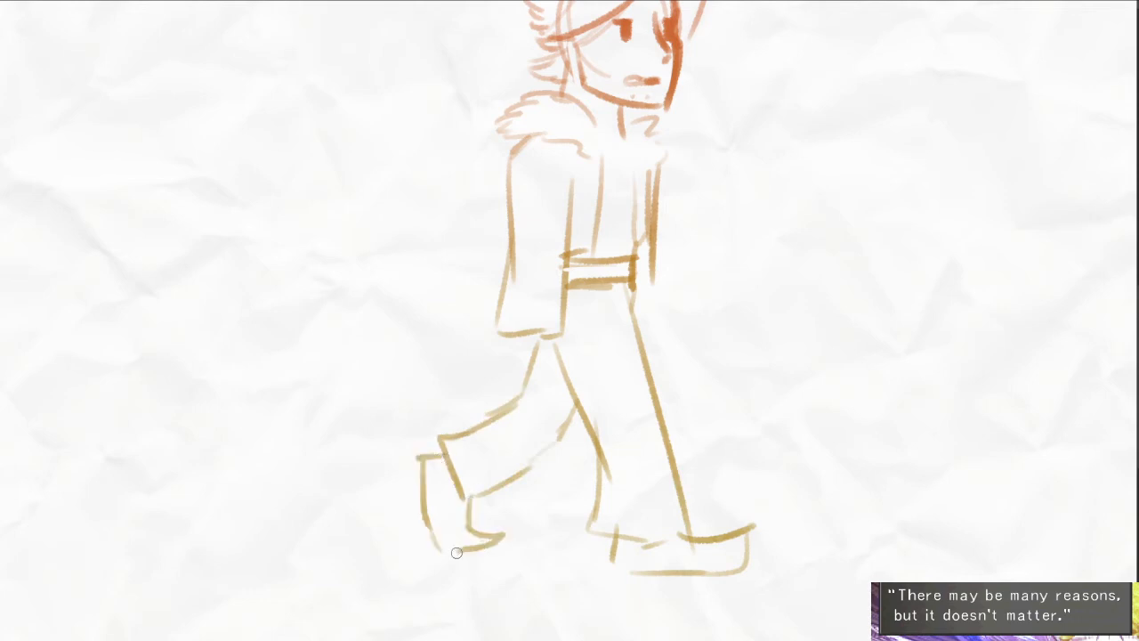
- Draw the near hand below the sleeve cuff with a thumb and curled fingers
left_click_drag(783, 469, 738, 458)
left_click_drag(807, 304, 763, 338)
left_click_drag(591, 367, 580, 393)
scroll(441, 436, "up", 1)
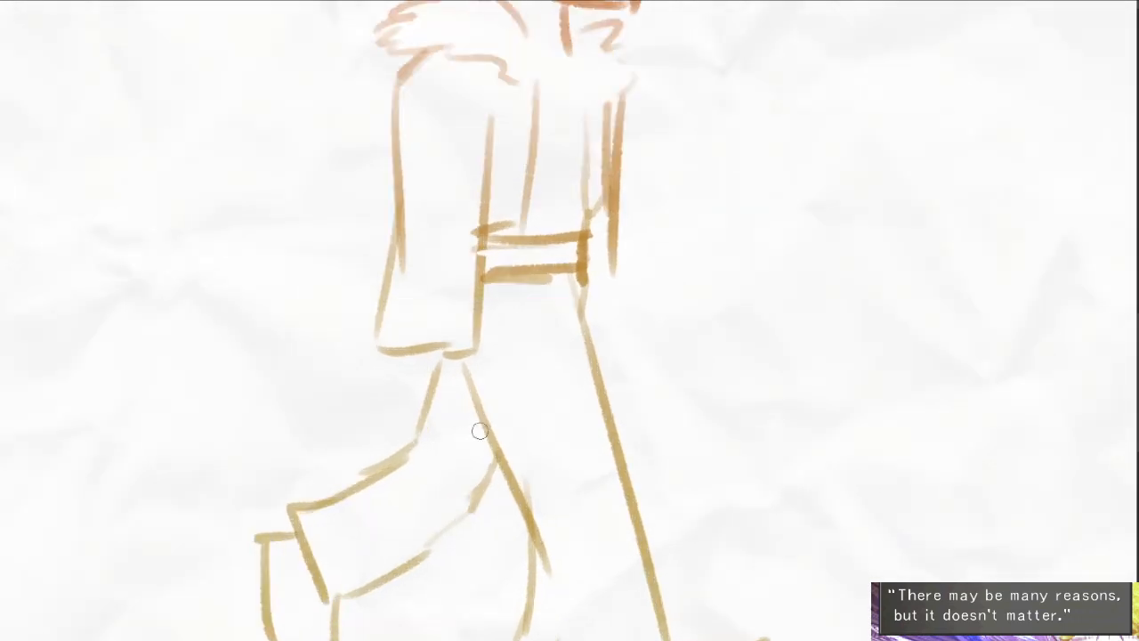
mouse_move(392, 354)
left_mouse_down()
mouse_move(386, 406)
mouse_move(387, 383)
mouse_move(441, 439)
left_mouse_up()
key("ctrl+z")
left_click_drag(460, 354, 476, 405)
mouse_move(474, 400)
left_mouse_down()
mouse_move(424, 415)
mouse_move(467, 422)
left_mouse_up()
key("e")
key("e")
left_click_drag(463, 428, 447, 436)
mouse_move(423, 382)
left_mouse_down()
mouse_move(451, 433)
mouse_move(439, 429)
left_mouse_up()
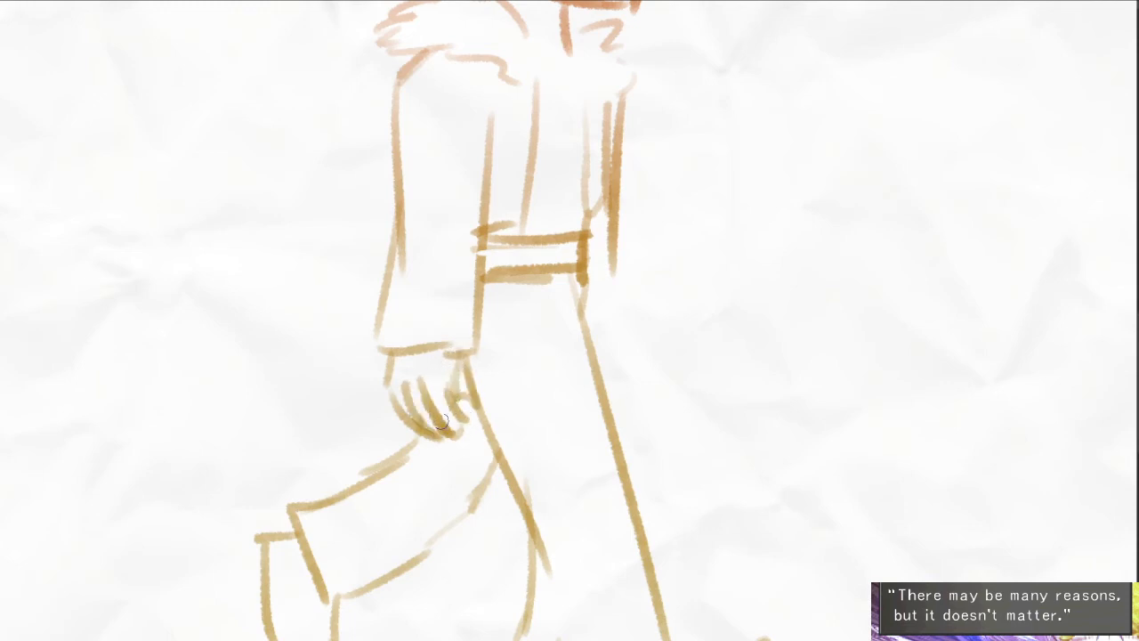
- Strengthen the jacket's far edge and clean up the belt's outline and front end with the brush and eraser
left_click_drag(498, 367, 433, 448)
left_click_drag(548, 283, 550, 363)
left_click_drag(550, 359, 538, 360)
key("e")
mouse_move(526, 315)
left_mouse_down()
mouse_move(523, 363)
mouse_move(452, 347)
mouse_move(513, 358)
left_mouse_up()
key("e")
left_click_drag(428, 315, 523, 320)
left_click_drag(503, 311, 508, 392)
key("e")
- Define the jacket's hem above the belt and draw a wavy fur trim down its open front
left_click_drag(431, 389, 469, 384)
left_click_drag(544, 360, 518, 369)
left_click_drag(548, 293, 536, 381)
mouse_move(466, 284)
left_mouse_down()
mouse_move(488, 348)
mouse_move(483, 375)
left_mouse_up()
left_click_drag(487, 390, 473, 416)
left_click_drag(448, 322, 462, 406)
scroll(567, 341, "down", 3)
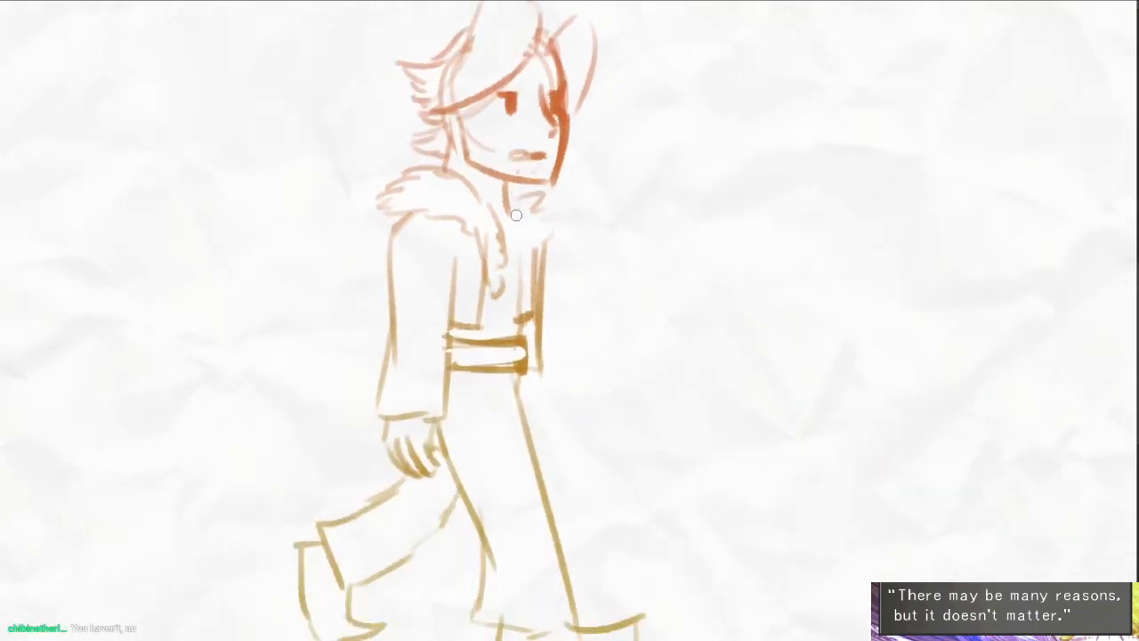
- Draw a dark shirt collar around the neck with an opening line running down the chest
left_click_drag(516, 212, 516, 251)
left_click_drag(484, 196, 510, 213)
left_click_drag(568, 247, 542, 171)
- Double the front leg's forward outline and extend the far sleeve's edge below the belt
left_click_drag(490, 302, 523, 467)
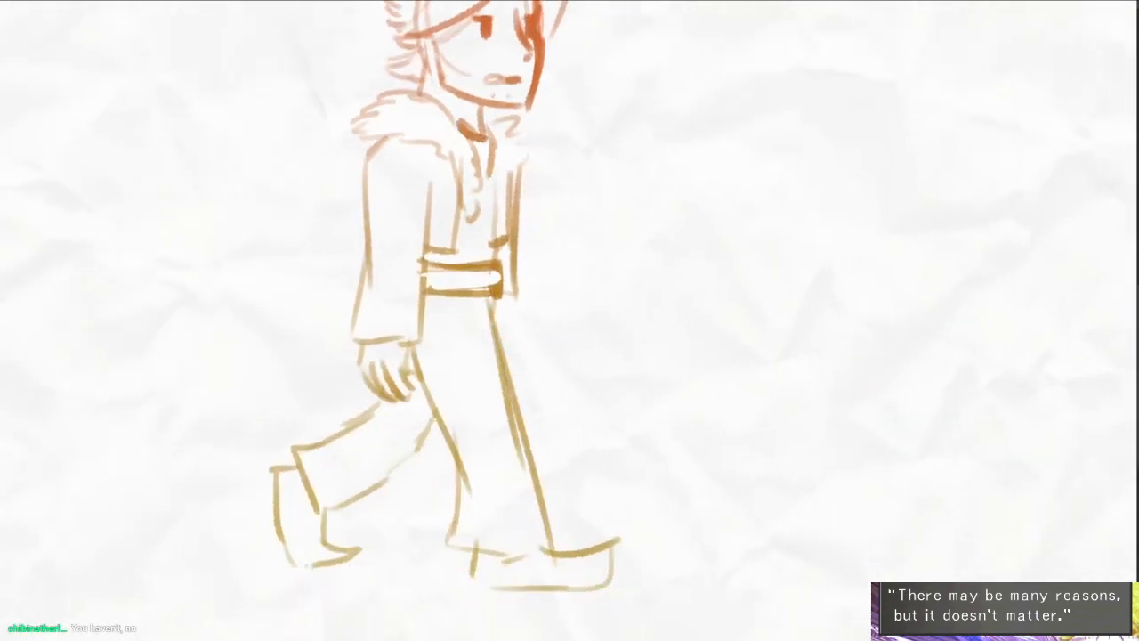
left_click_drag(514, 281, 517, 372)
left_click_drag(564, 304, 528, 347)
scroll(528, 347, "down", 2)
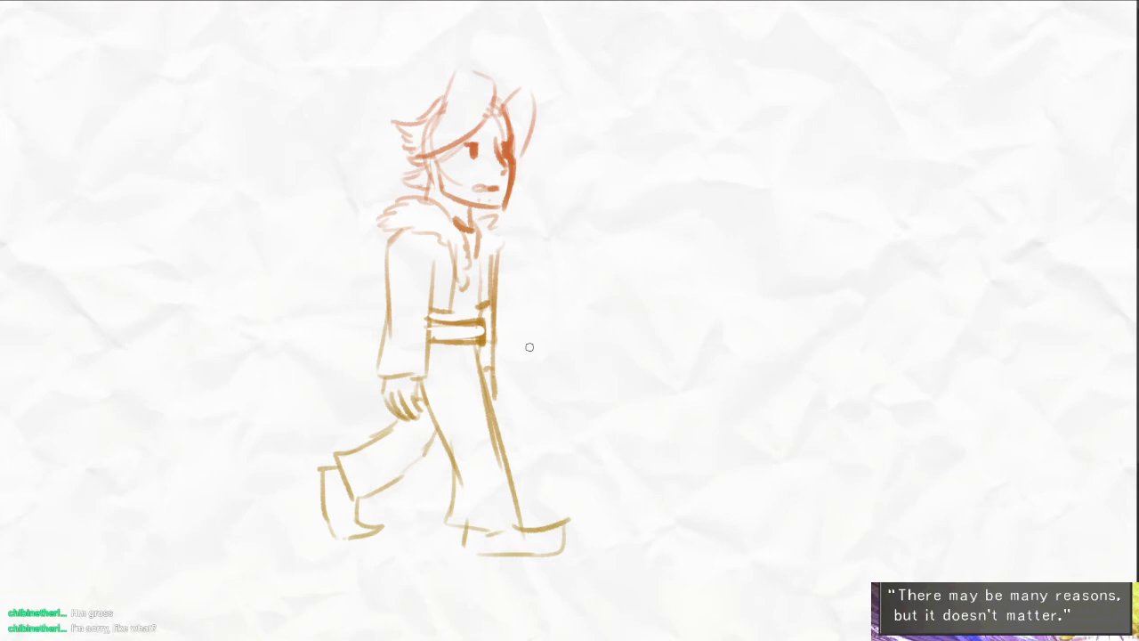
- Draw a long horizontal ground line behind the walking figure, reaching both sides of the page
left_click_drag(530, 486, 657, 427)
scroll(702, 445, "down", 2)
left_click_drag(412, 426, 500, 421)
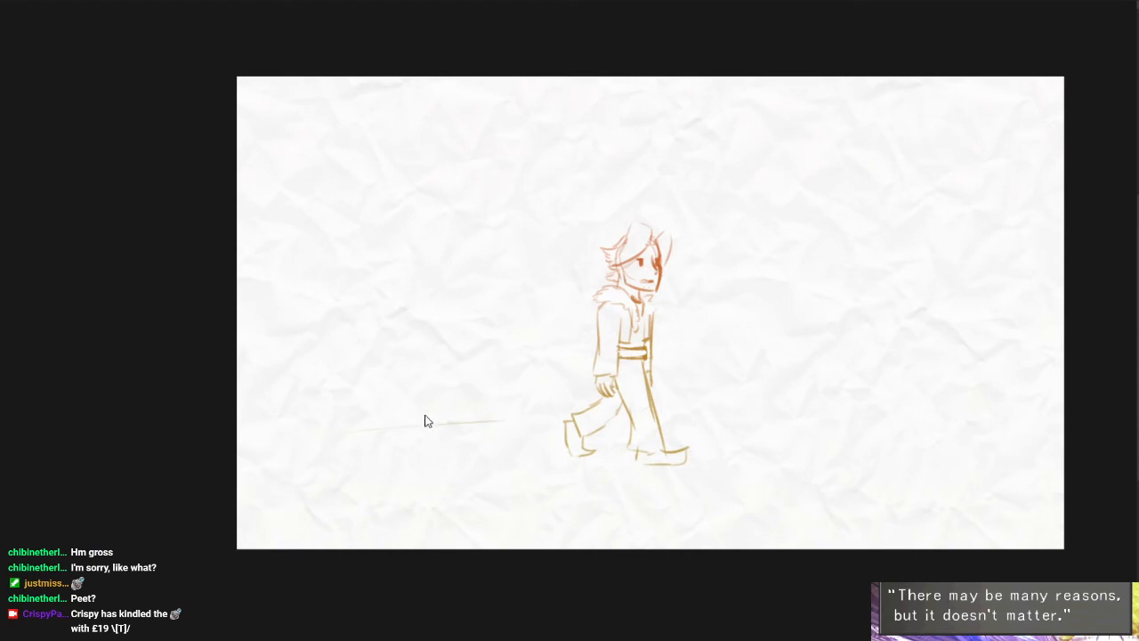
key("ctrl+z")
left_click_drag(245, 409, 541, 407)
left_click_drag(669, 403, 1048, 391)
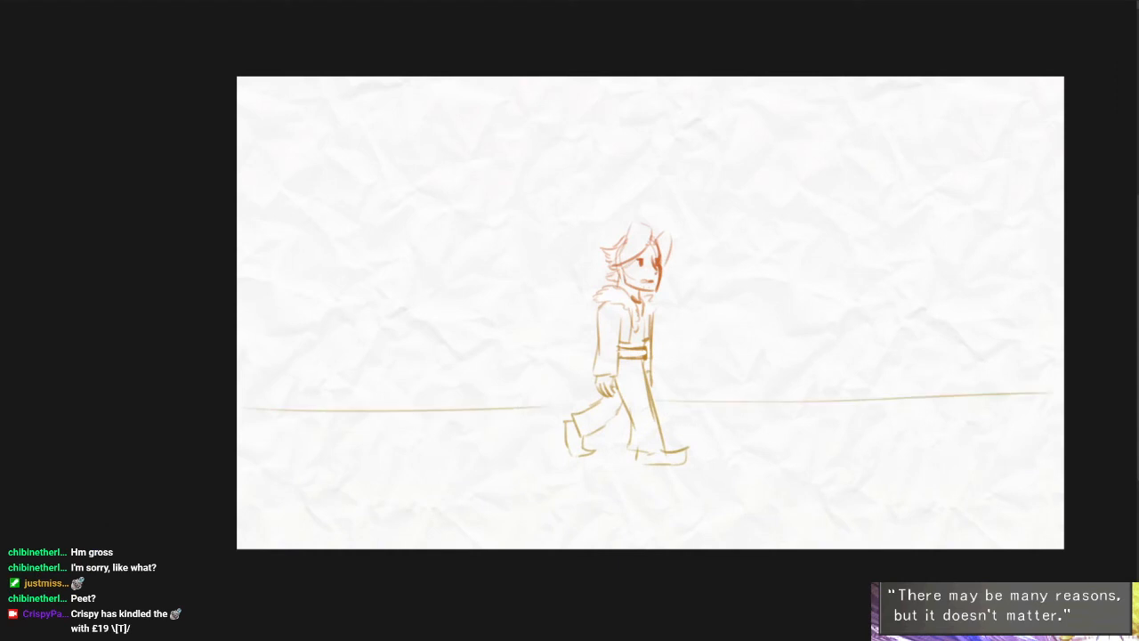
- Sketch irregular ground lines around the walking man's feet and a few sparse ground marks ahead of him
mouse_move(526, 457)
left_mouse_down()
mouse_move(568, 454)
mouse_move(478, 463)
left_mouse_up()
left_click_drag(543, 480, 587, 487)
mouse_move(581, 487)
left_mouse_down()
mouse_move(602, 493)
mouse_move(613, 465)
left_mouse_up()
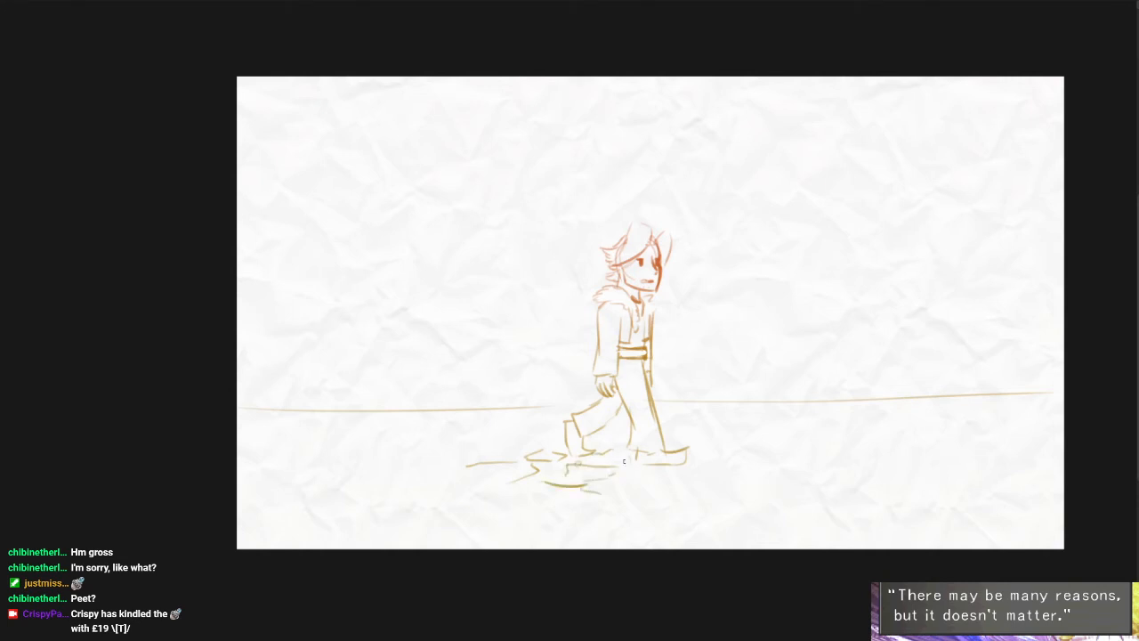
mouse_move(666, 478)
left_mouse_down()
mouse_move(698, 477)
mouse_move(730, 446)
left_mouse_up()
left_click_drag(886, 433, 930, 436)
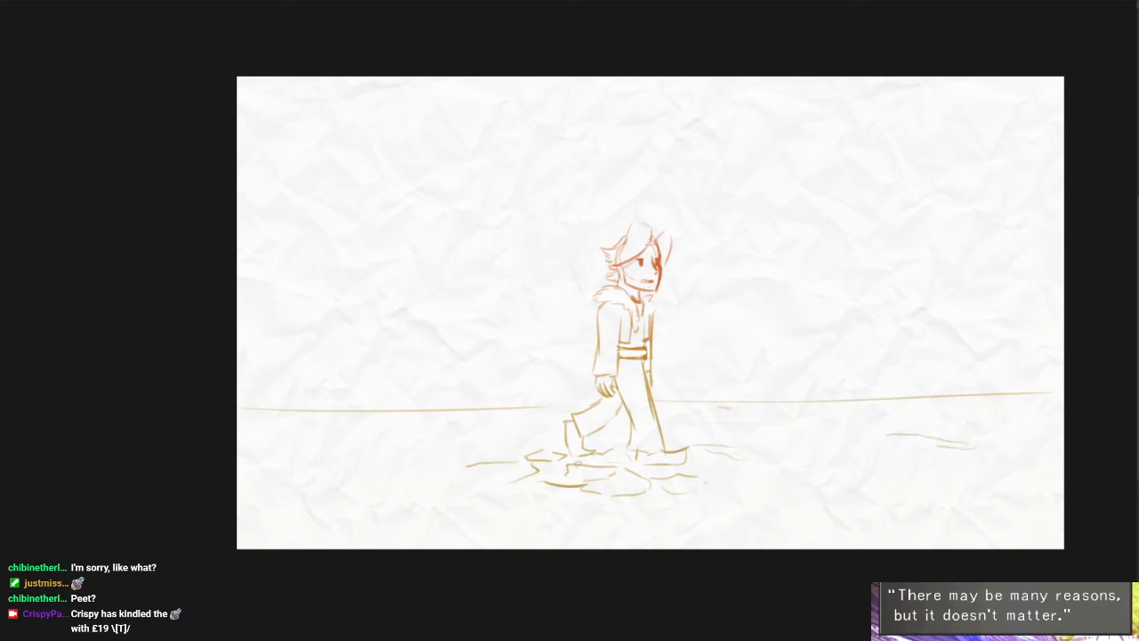
- Fill the whole canvas behind the figure with a pale tint running from pink to yellow, and clear the selection
key("]")
key("]")
key("]")
key("]")
key("]")
key("]")
key("ctrl+a")
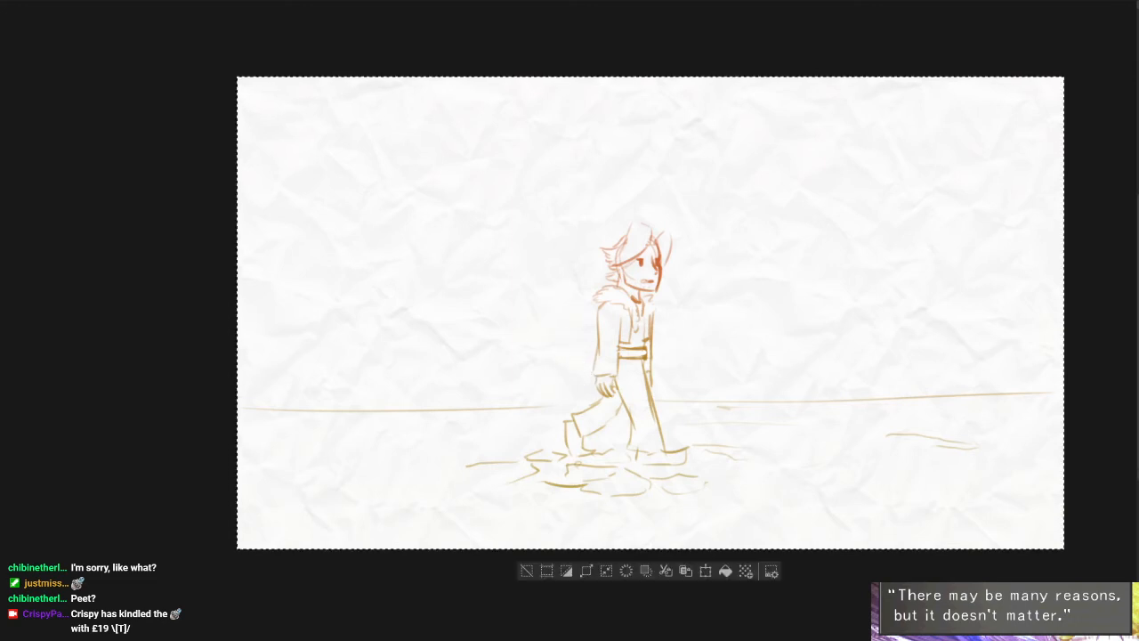
key("alt+Delete")
key("ctrl+d")
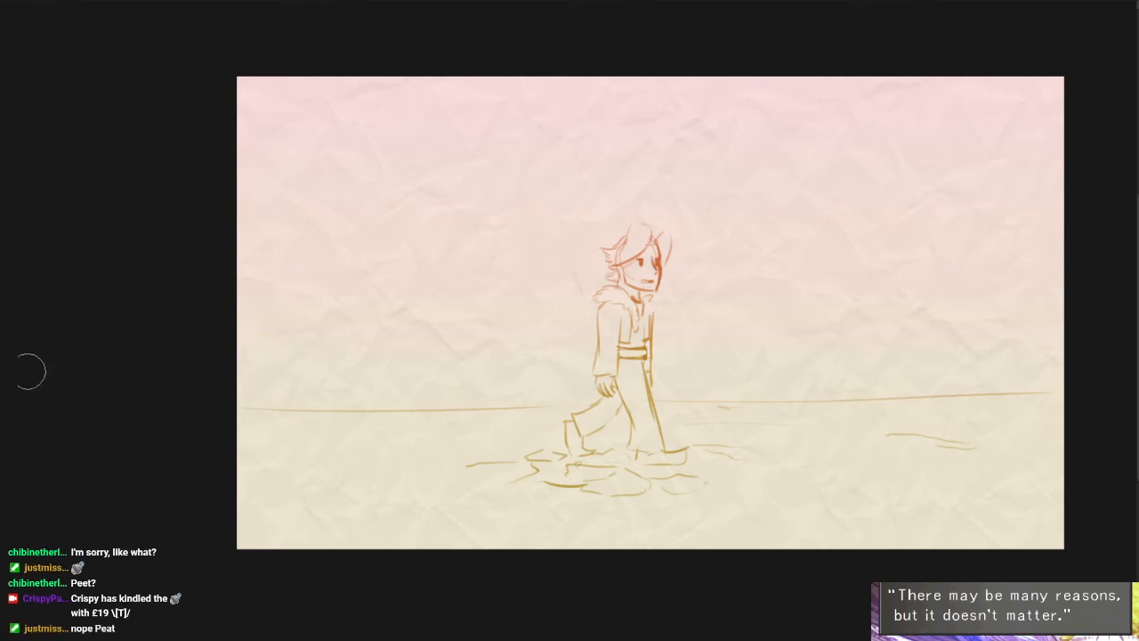
- Paint large white cloud patches along the horizon on both sides of the figure with a very large brush
key("]")
key("]")
key("]")
key("]")
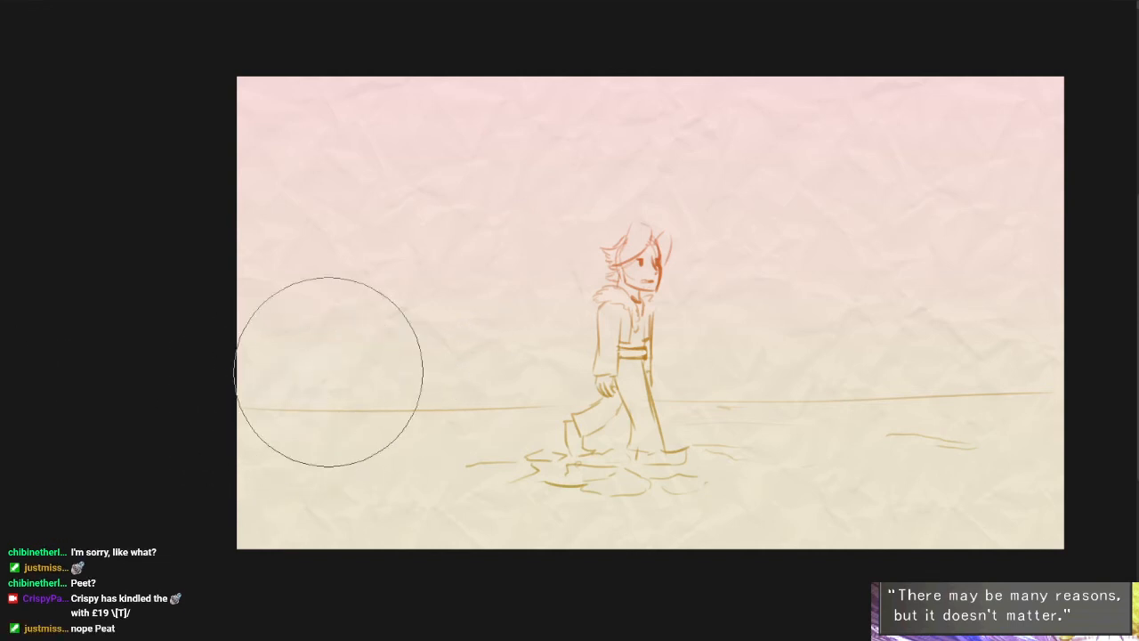
mouse_move(326, 371)
left_mouse_down()
mouse_move(479, 386)
mouse_move(630, 373)
mouse_move(961, 401)
mouse_move(845, 437)
mouse_move(862, 460)
left_mouse_up()
- Extend the clouds with a smaller brush, adding pale streaks toward the page edges, over the ground and higher in the sky
key("[")
key("[")
key("[")
key("[")
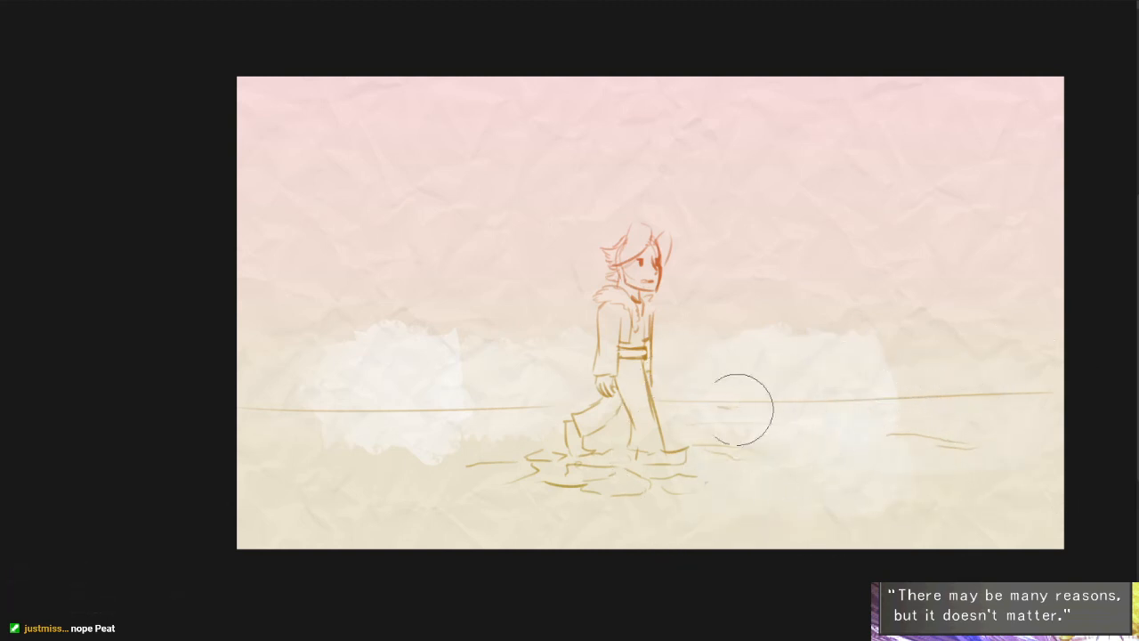
mouse_move(964, 366)
left_mouse_down()
mouse_move(1014, 358)
mouse_move(997, 345)
mouse_move(711, 311)
mouse_move(1014, 295)
left_mouse_up()
mouse_move(272, 318)
left_mouse_down()
mouse_move(318, 323)
mouse_move(271, 389)
left_mouse_up()
left_click_drag(201, 435, 526, 466)
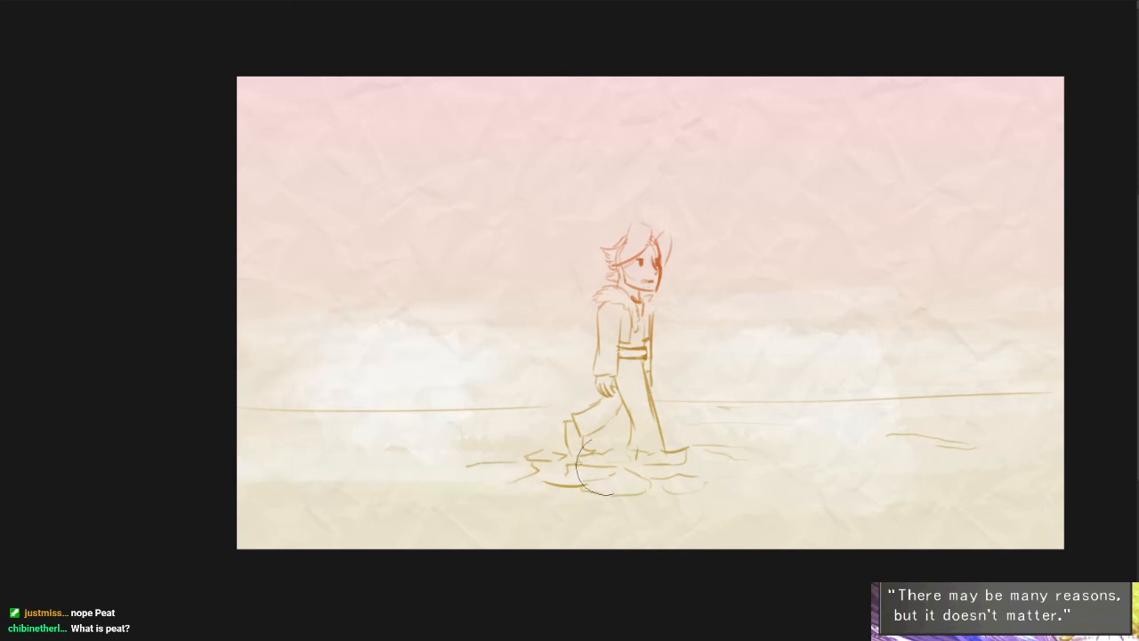
mouse_move(513, 409)
left_mouse_down()
mouse_move(565, 379)
mouse_move(579, 317)
mouse_move(549, 276)
mouse_move(409, 281)
left_mouse_up()
mouse_move(749, 252)
left_mouse_down()
mouse_move(675, 269)
mouse_move(844, 267)
mouse_move(770, 324)
mouse_move(791, 374)
left_mouse_up()
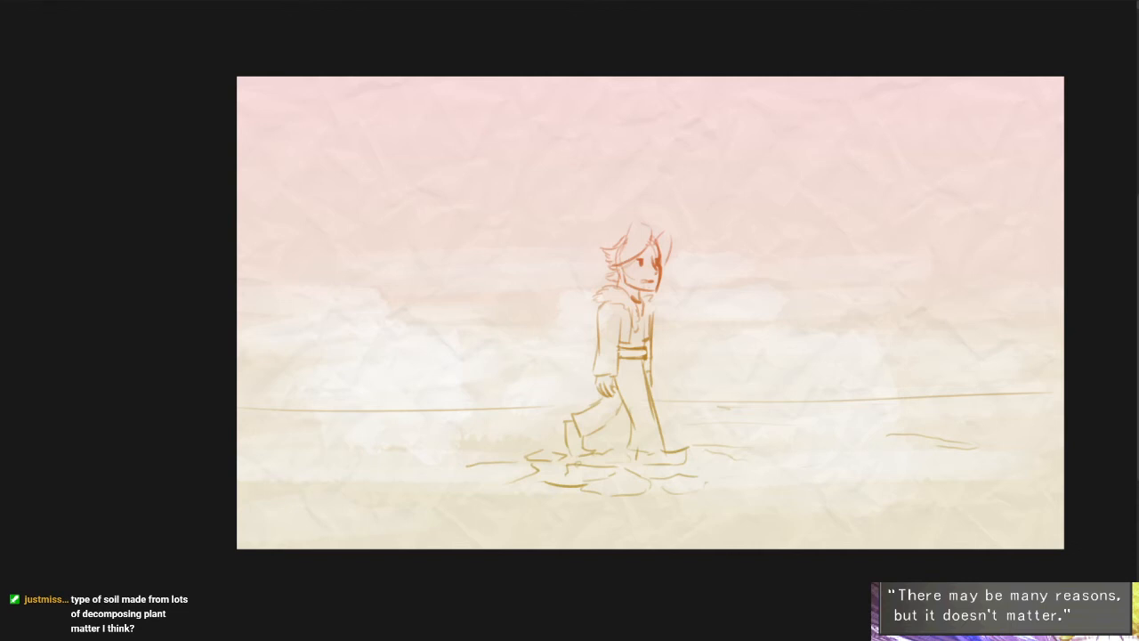
- Look at the peat photos in the web browser and return to the drawing
left_click_drag(747, 0, 723, 4)
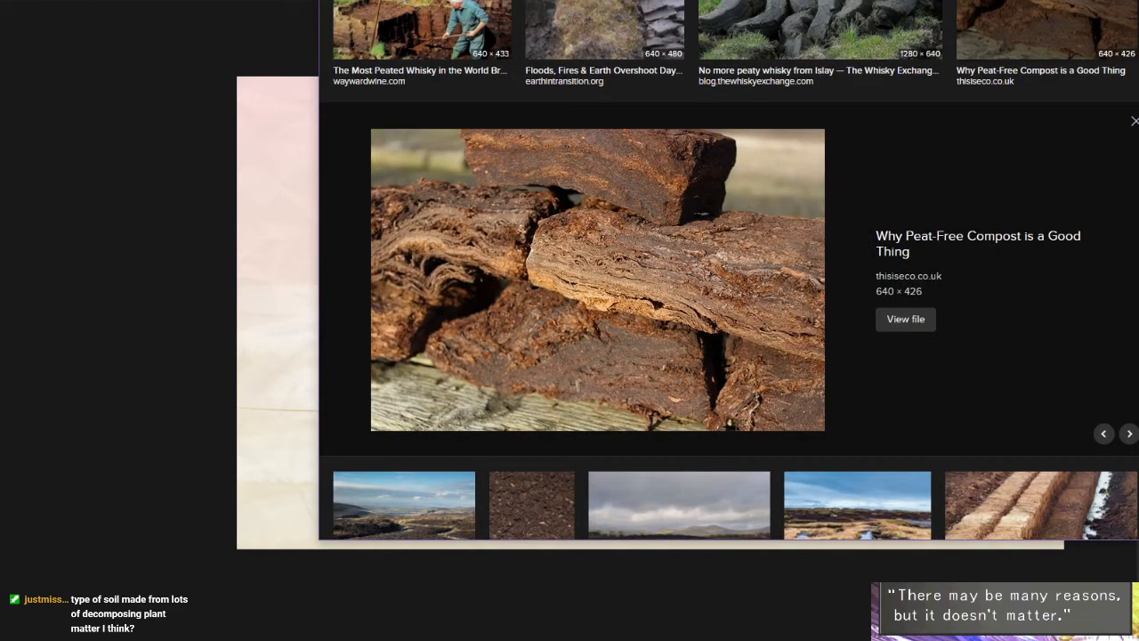
key("alt+Tab")
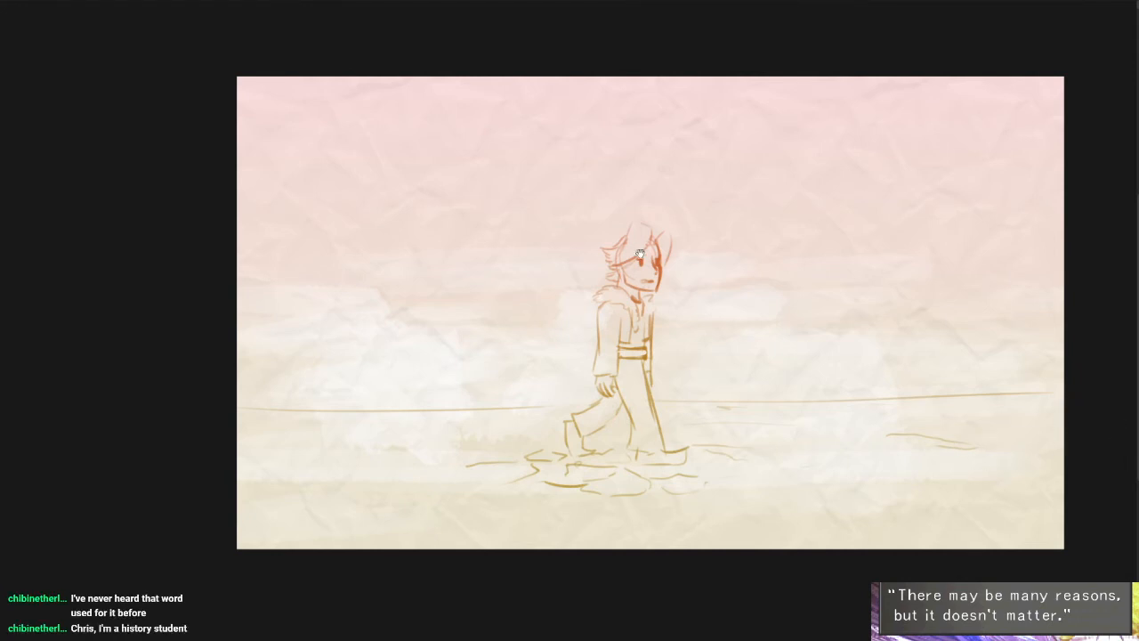
- Replace the long ground line with a jagged oval rock platform under the man and start its underside at the rear end
scroll(642, 255, "up", 3)
scroll(718, 351, "down", 1)
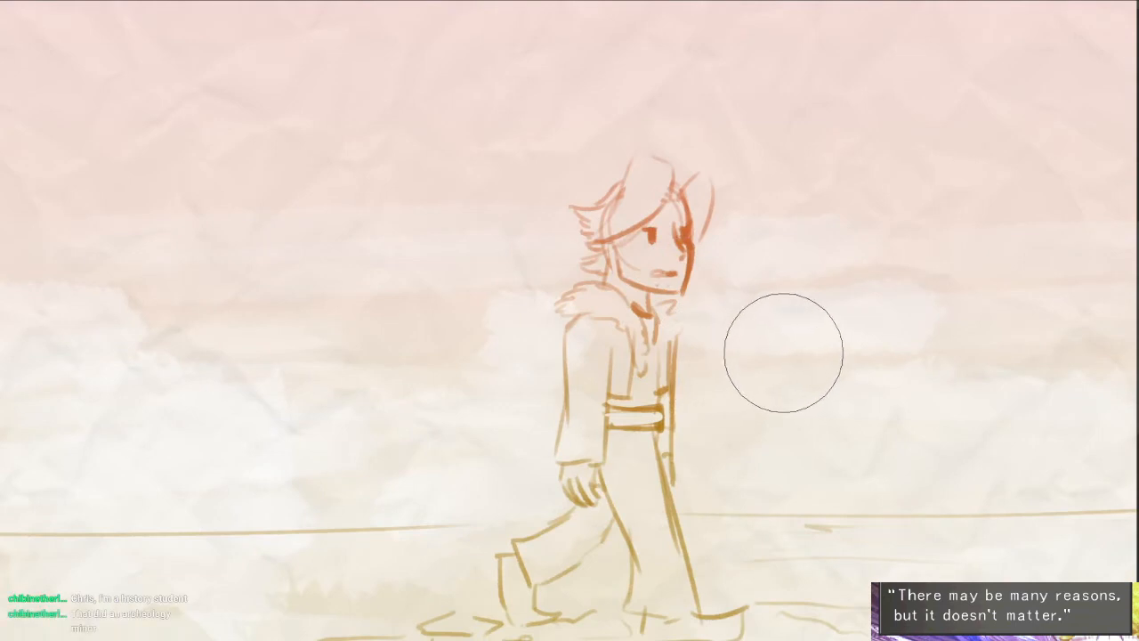
key("bracketleft")
key("bracketleft")
key("bracketleft")
key("bracketleft")
key("bracketleft")
key("bracketleft")
key("bracketleft")
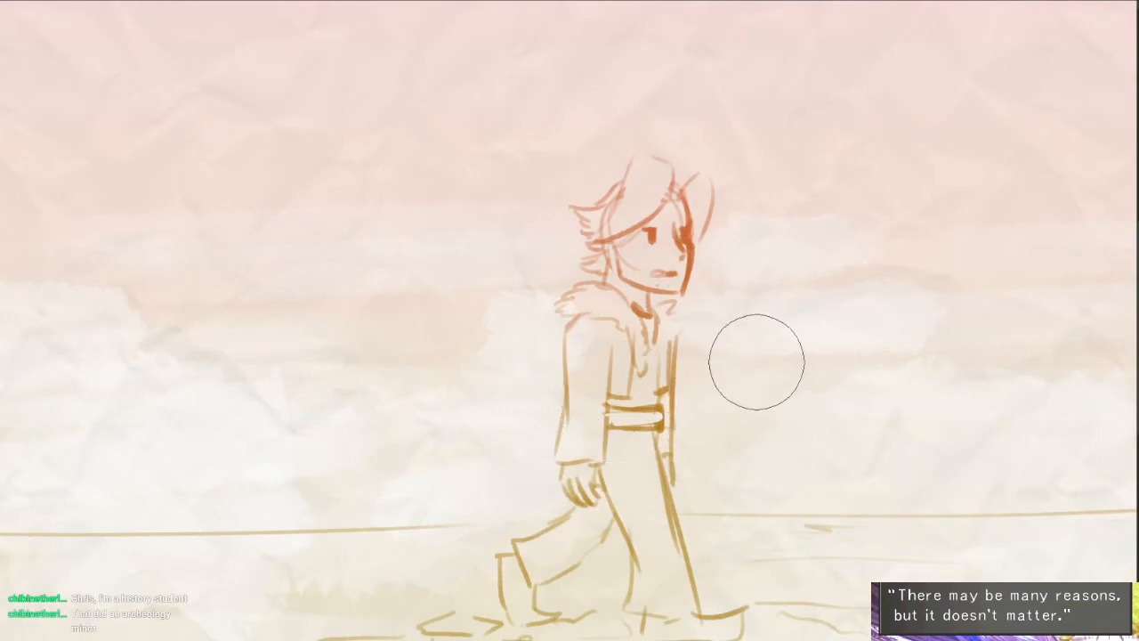
key("bracketleft")
key("bracketleft")
scroll(731, 362, "down", 4)
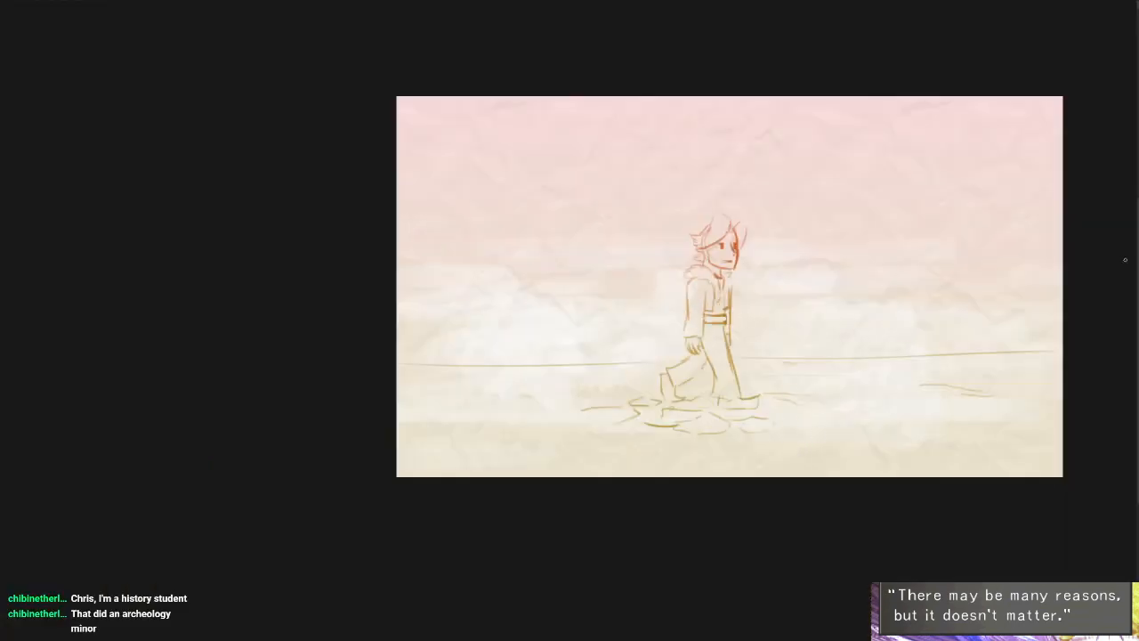
mouse_move(660, 380)
left_mouse_down()
mouse_move(562, 394)
mouse_move(530, 423)
mouse_move(737, 442)
mouse_move(843, 435)
mouse_move(896, 417)
mouse_move(871, 396)
mouse_move(738, 379)
mouse_move(760, 365)
mouse_move(740, 357)
mouse_move(1071, 349)
left_mouse_up()
left_click_drag(638, 361, 396, 365)
mouse_move(527, 425)
left_mouse_down()
mouse_move(566, 450)
mouse_move(639, 461)
left_mouse_up()
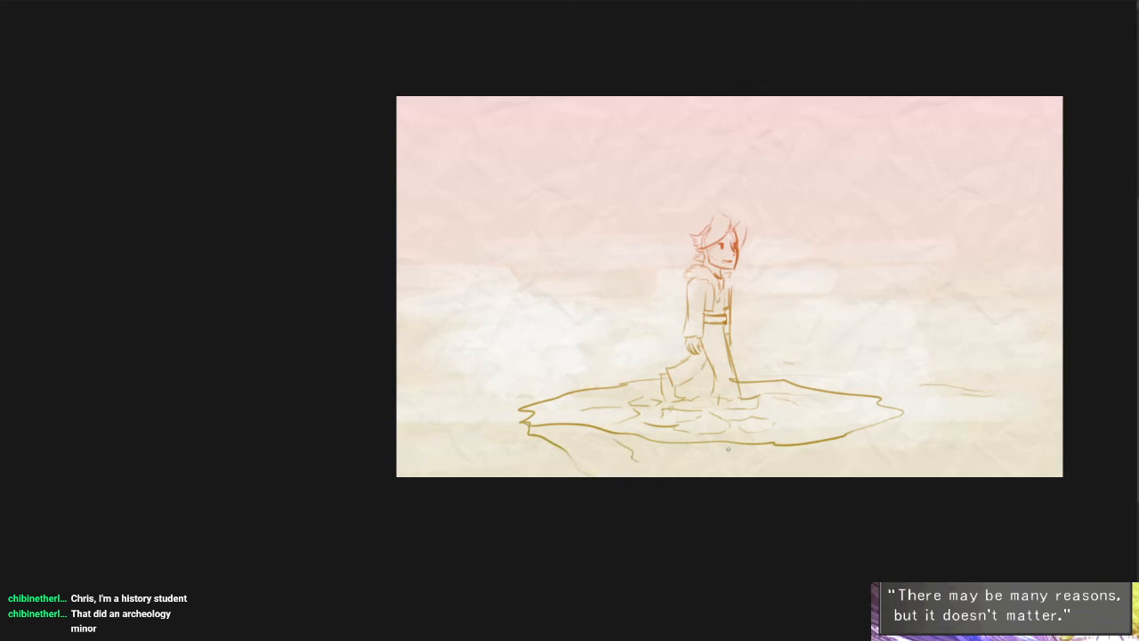
- Add rock lines below the platform's front rim and far end, and remove the stray ground marks beyond it
left_click_drag(725, 448, 727, 463)
left_click_drag(799, 446, 795, 460)
left_click_drag(901, 413, 881, 467)
left_click_drag(922, 385, 992, 394)
- Strengthen the upper and lower outlines of the man's trailing leg
mouse_move(678, 376)
left_mouse_down()
mouse_move(735, 352)
mouse_move(687, 397)
left_mouse_up()
scroll(765, 342, "up", 5)
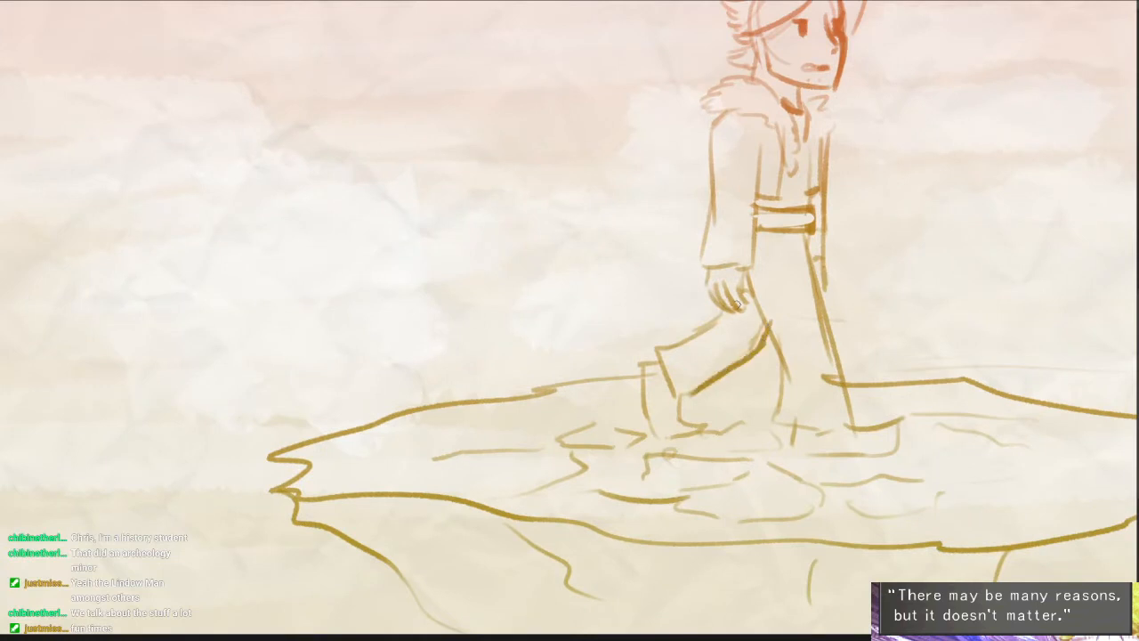
left_click_drag(733, 311, 658, 353)
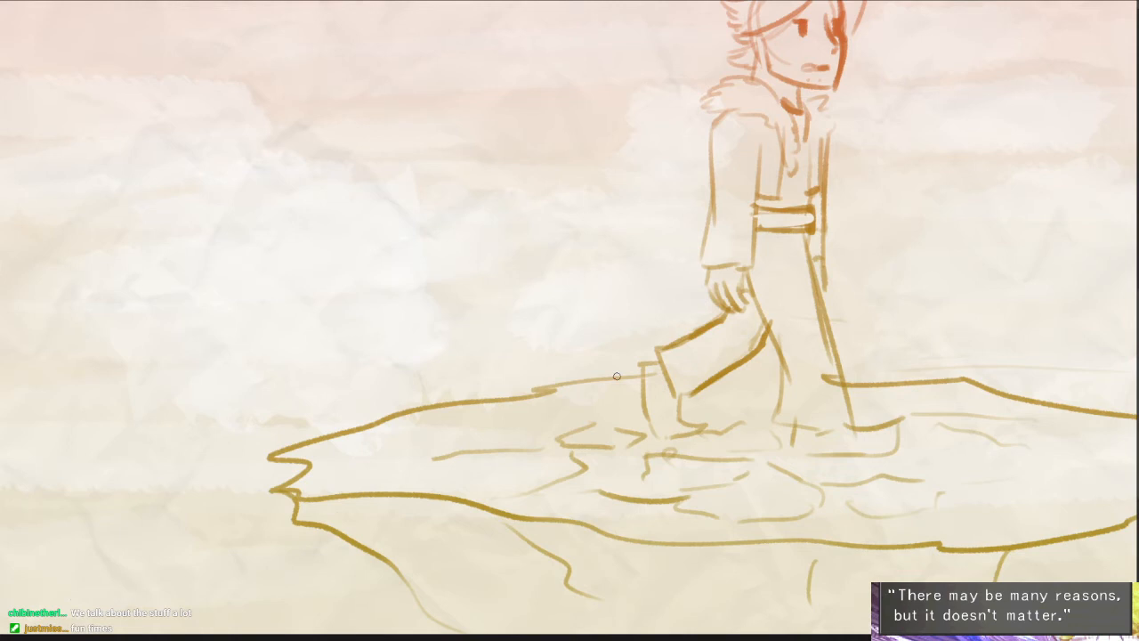
left_click(690, 303)
left_click_drag(707, 444, 556, 384)
scroll(554, 399, "down", 3)
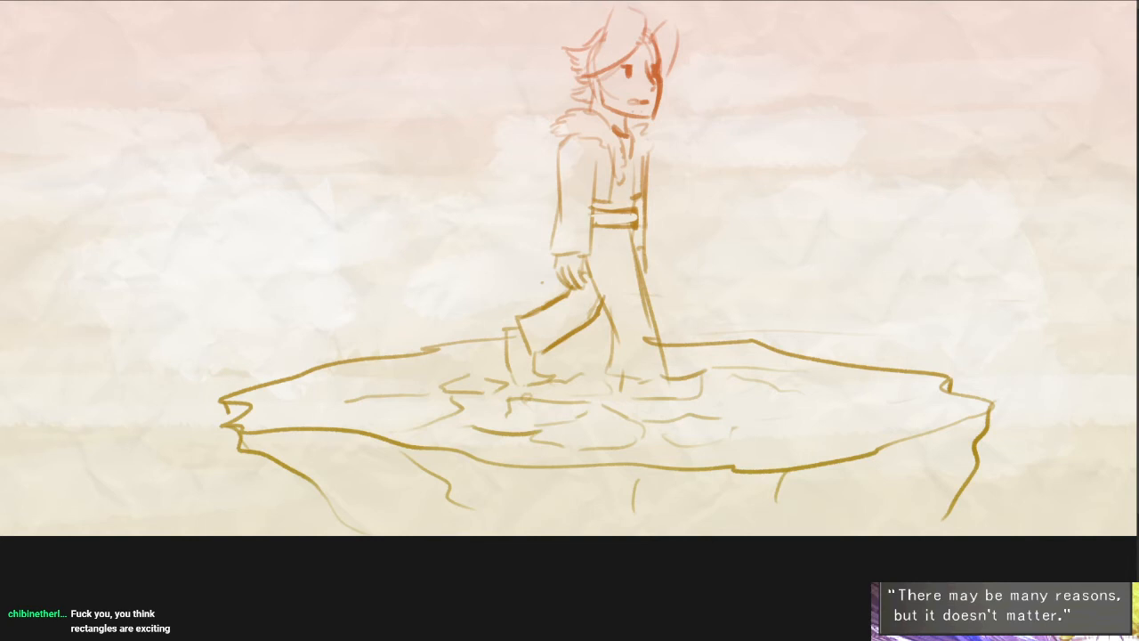
- Draw the platform's back edge between the legs and redraw the front leg and shoe with darker lines
mouse_move(565, 344)
left_mouse_down()
mouse_move(606, 345)
mouse_move(615, 368)
left_mouse_up()
scroll(682, 411, "down", 3)
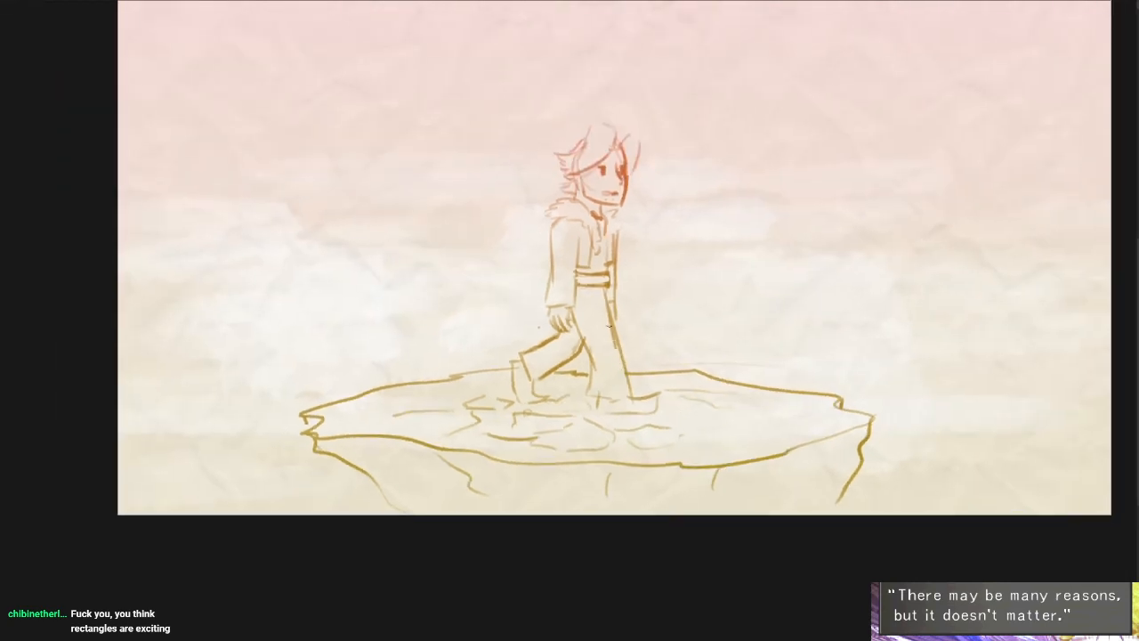
left_click_drag(606, 296, 625, 367)
scroll(605, 313, "up", 3)
mouse_move(606, 283)
left_mouse_down()
mouse_move(642, 423)
mouse_move(608, 284)
mouse_move(637, 425)
mouse_move(584, 419)
mouse_move(703, 465)
left_mouse_up()
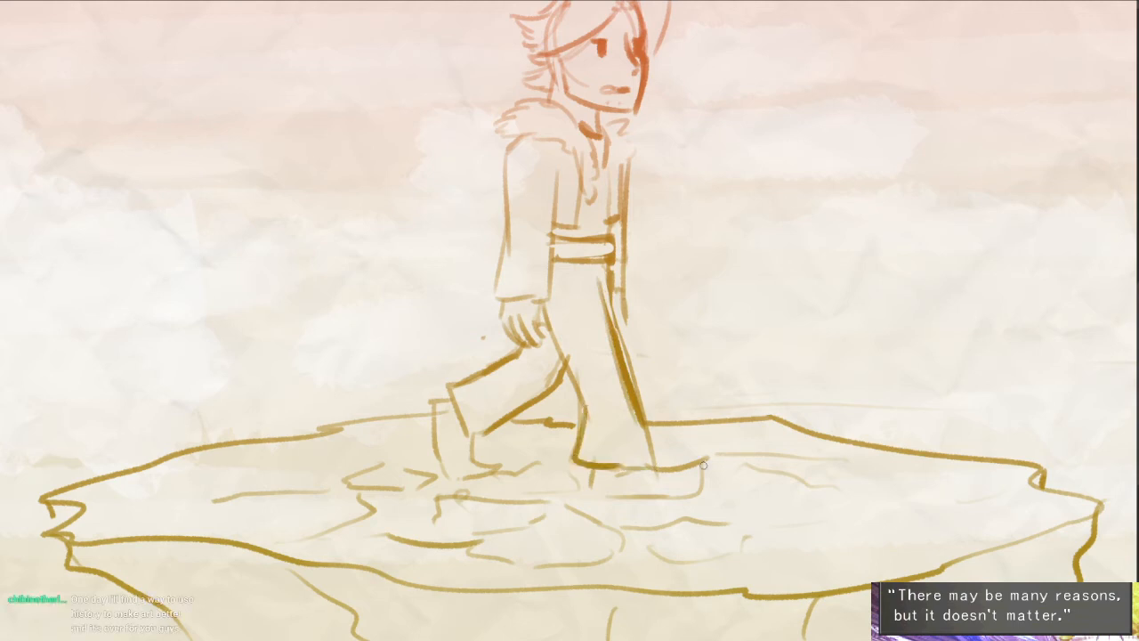
- Switch past the page with the crystal and the climbing figure to the courtroom page
key("Right")
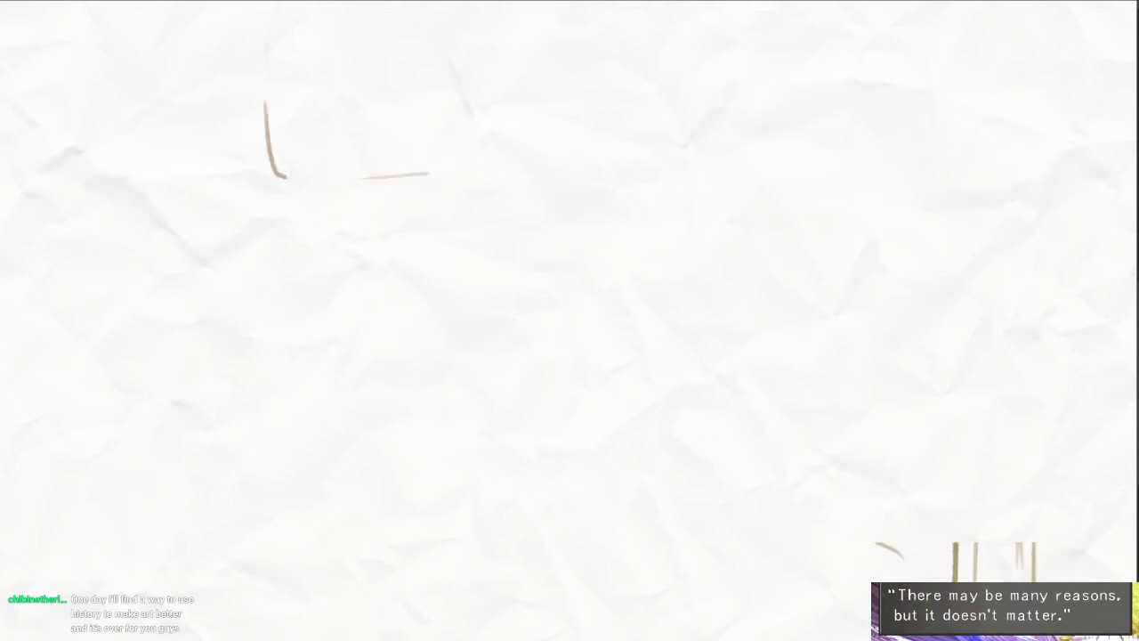
left_click_drag(819, 376, 801, 394)
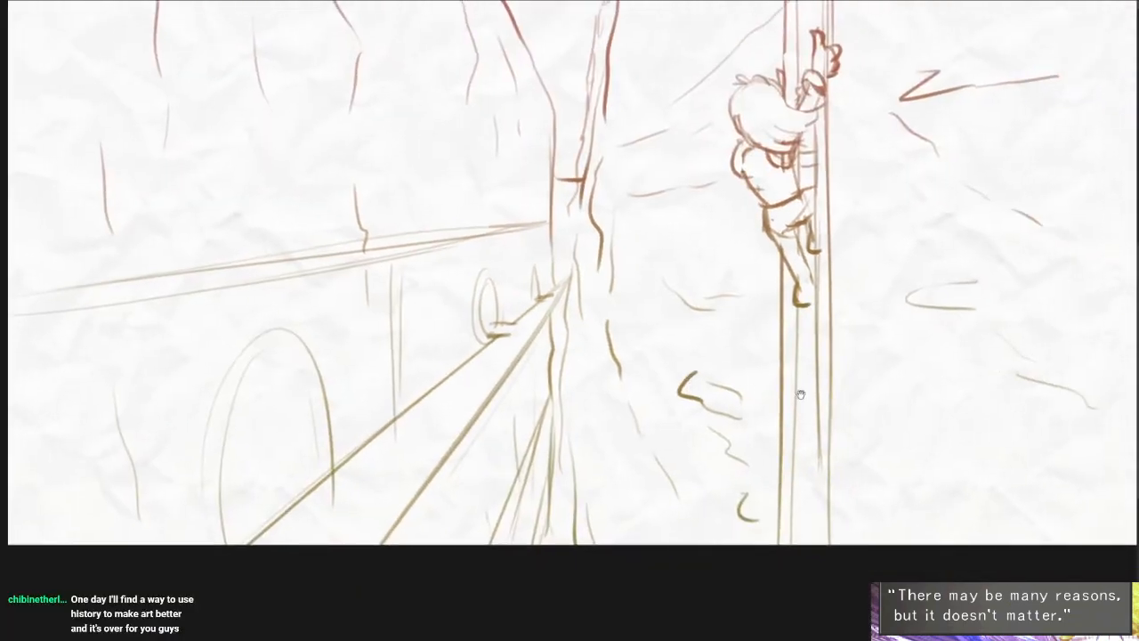
left_click_drag(930, 408, 921, 458)
mouse_move(1012, 415)
left_mouse_down()
mouse_move(978, 418)
mouse_move(961, 447)
left_mouse_up()
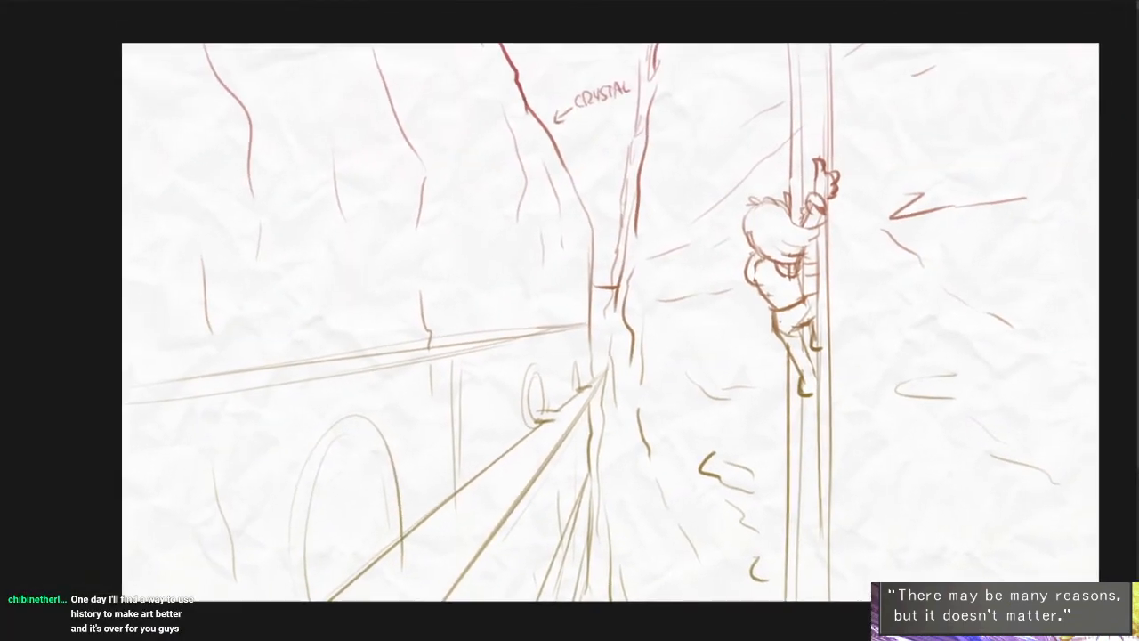
key("Right")
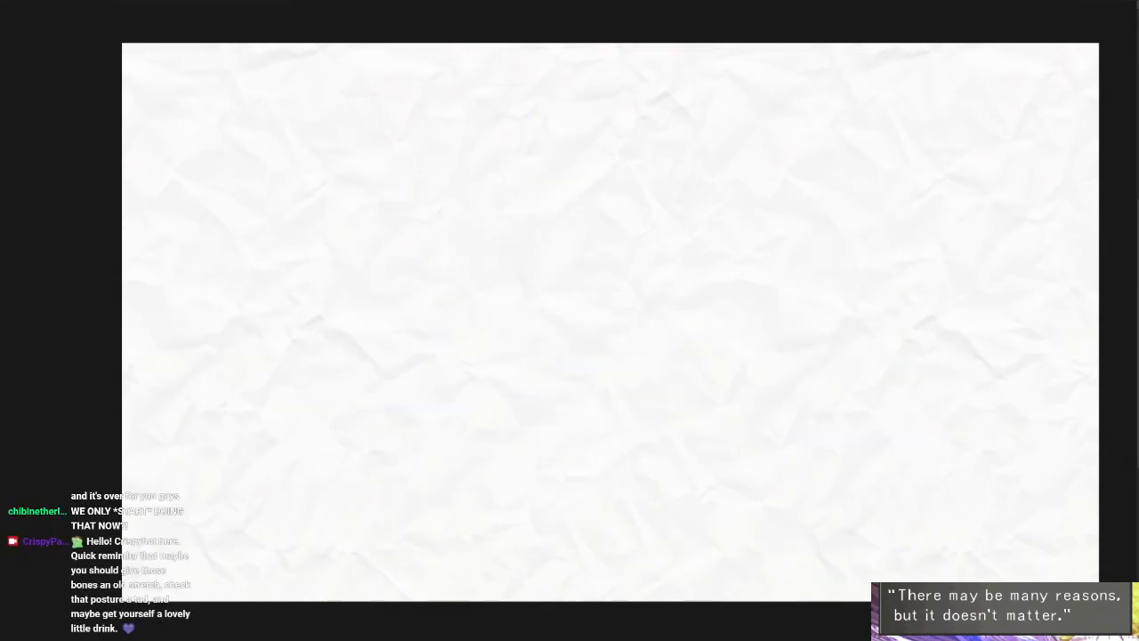
key("ctrl+z")
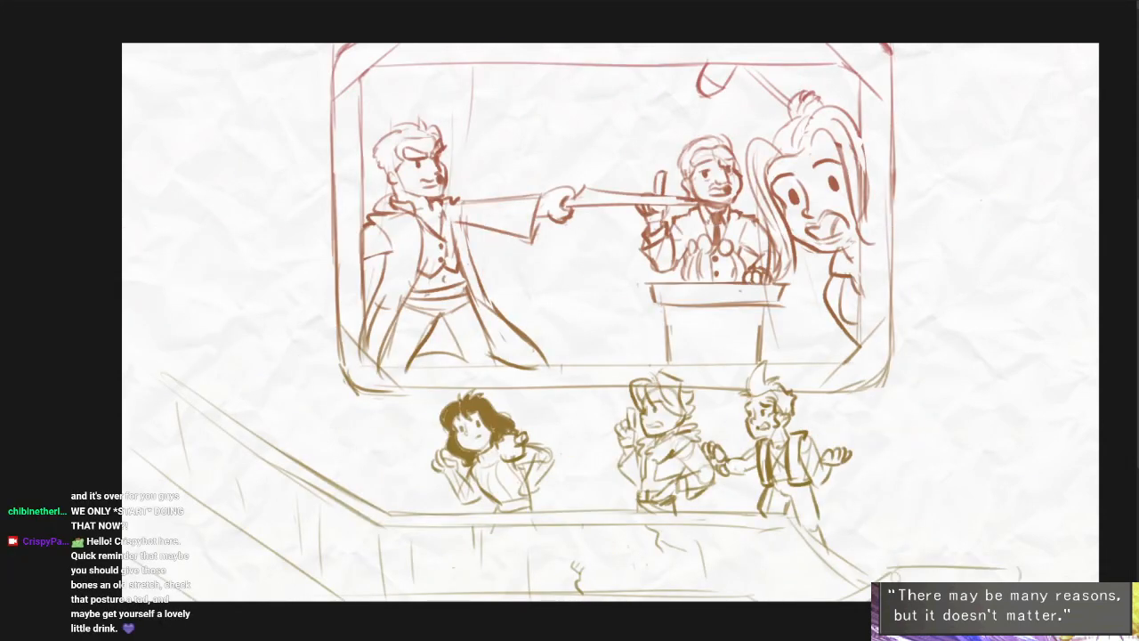
key("Delete")
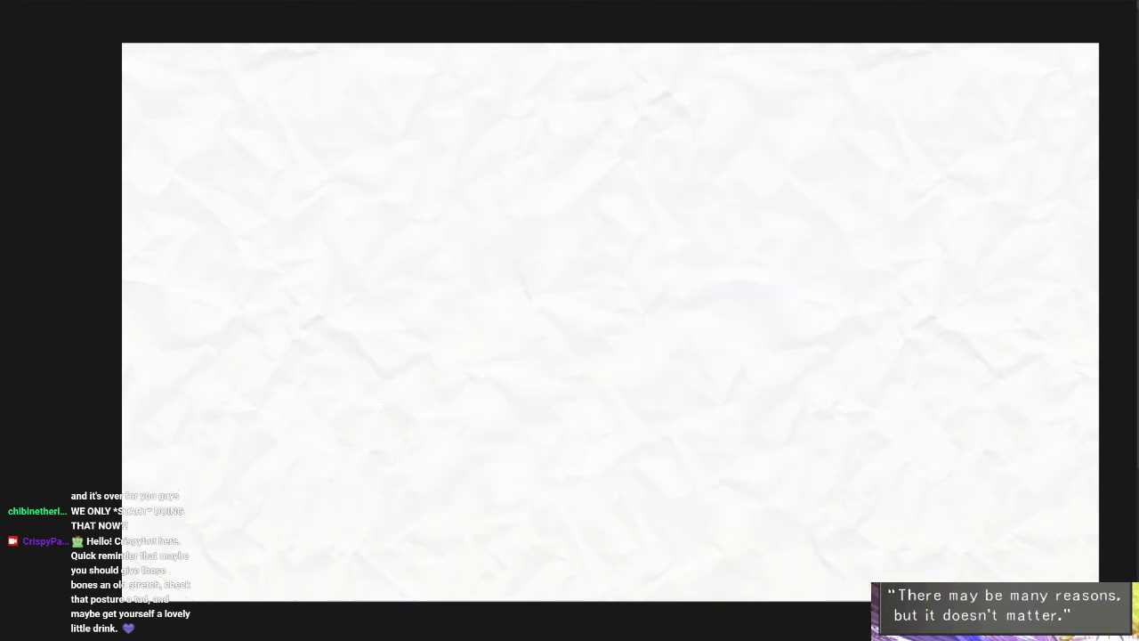
key("ctrl+z")
key("ctrl+a")
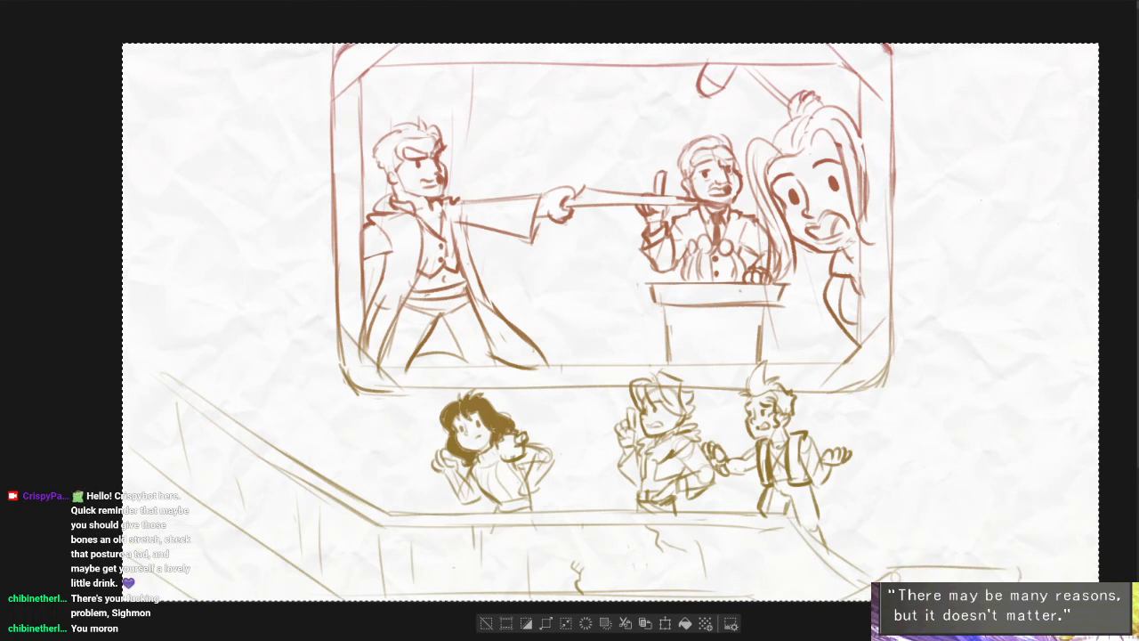
key("Delete")
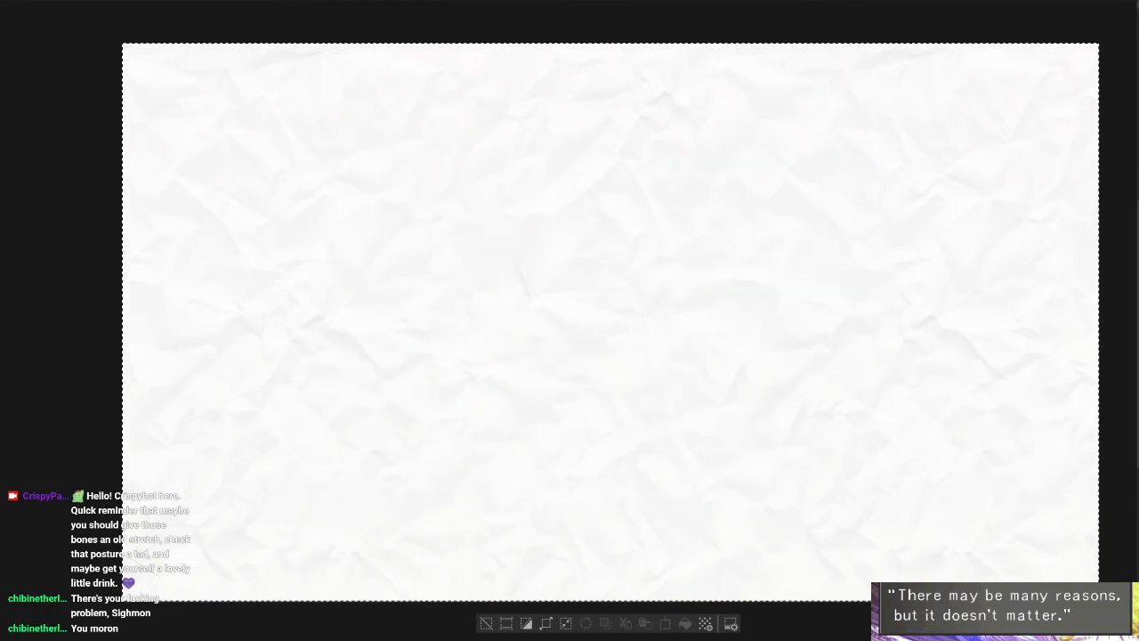
key("ctrl+z")
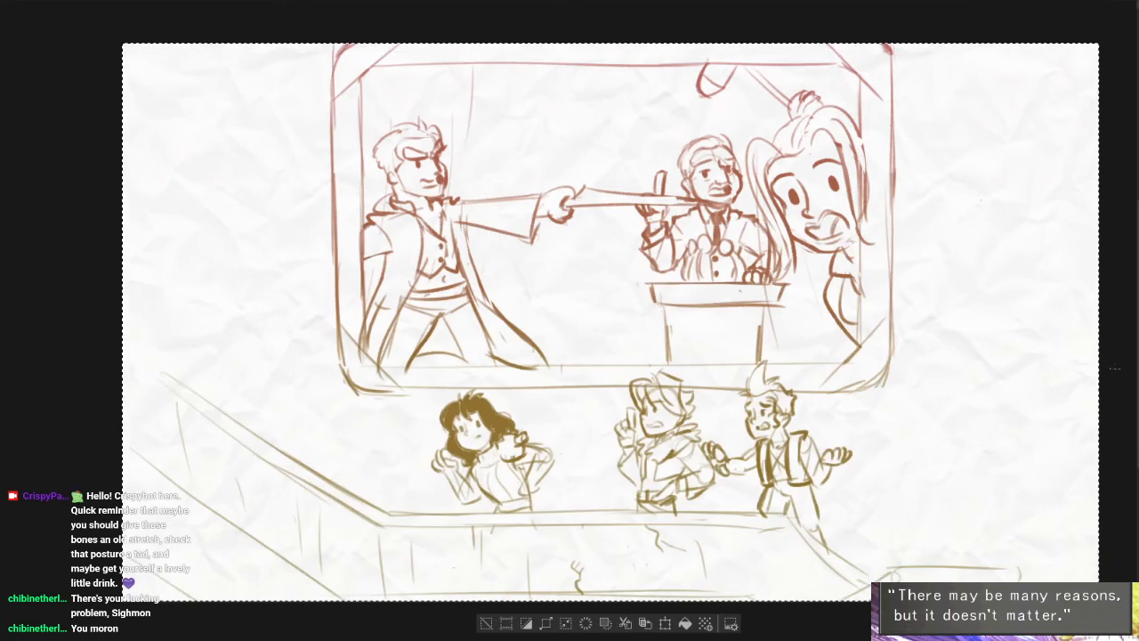
key("ctrl+d")
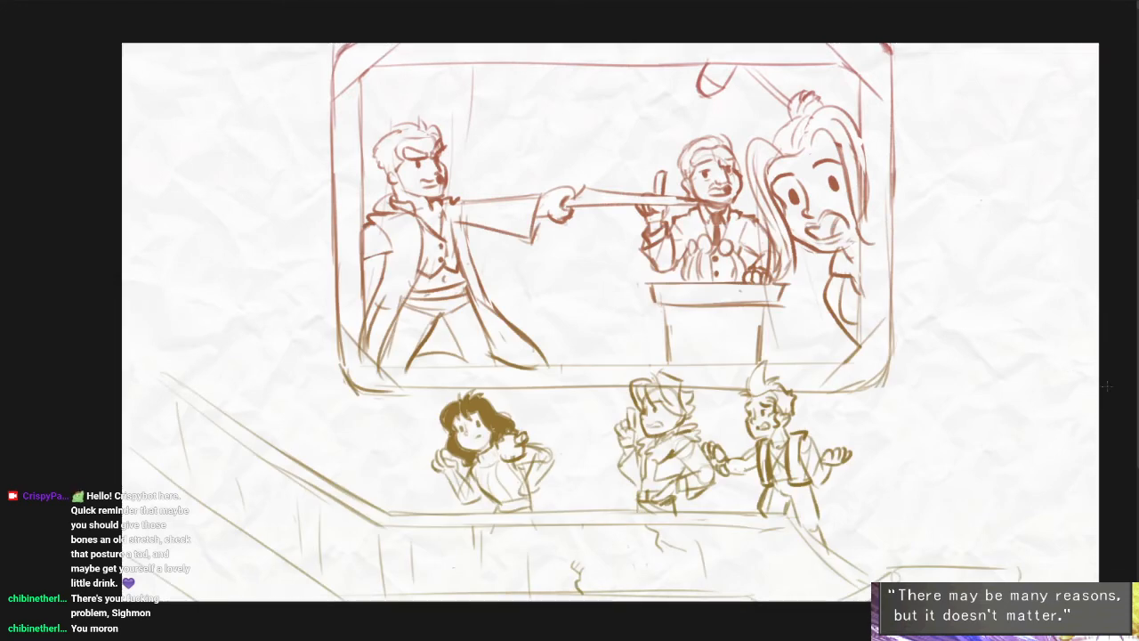
- Pixelate the dark-haired character's head with the Mosaic filter at a tile size of 38.62, and clear the selection
left_click_drag(427, 390, 517, 466)
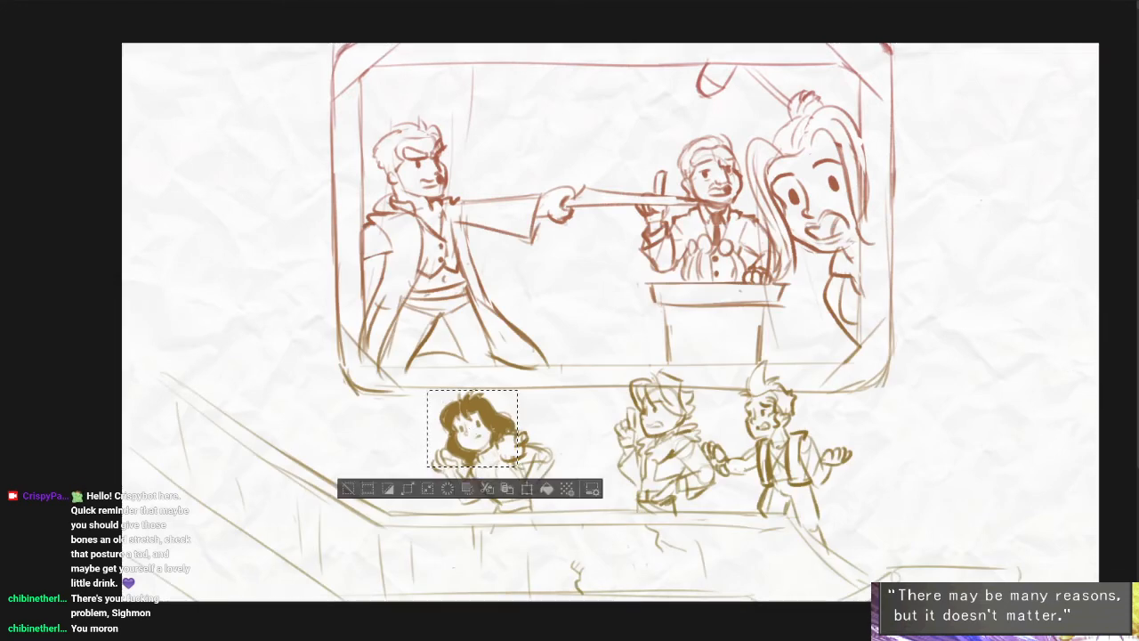
left_click(287, 0)
mouse_move(250, 0)
mouse_move(311, 11)
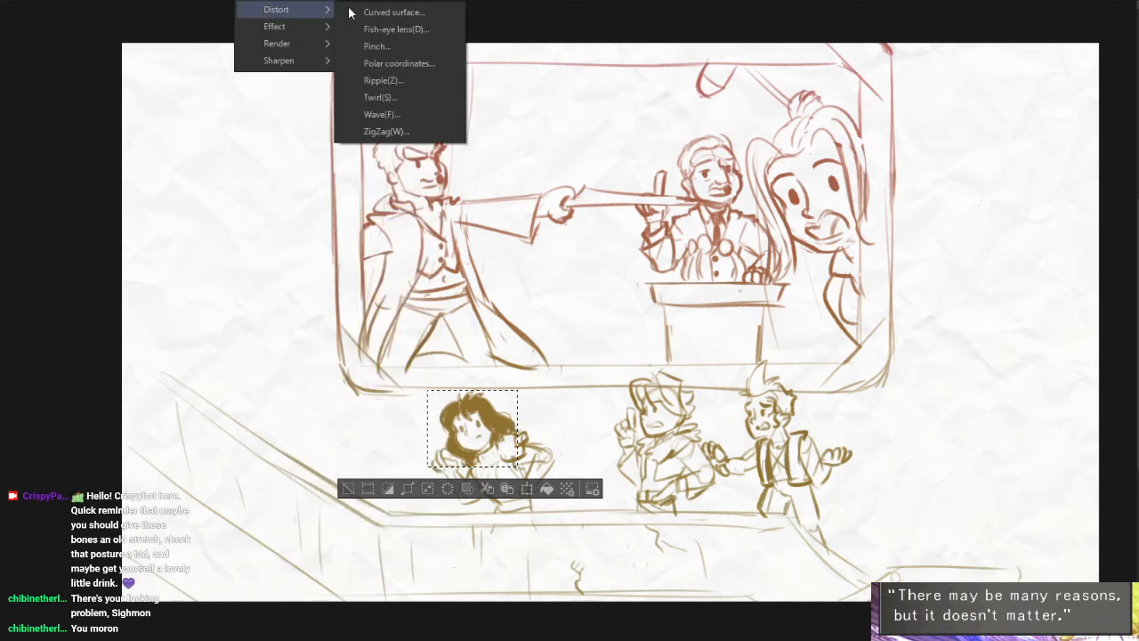
left_click(409, 43)
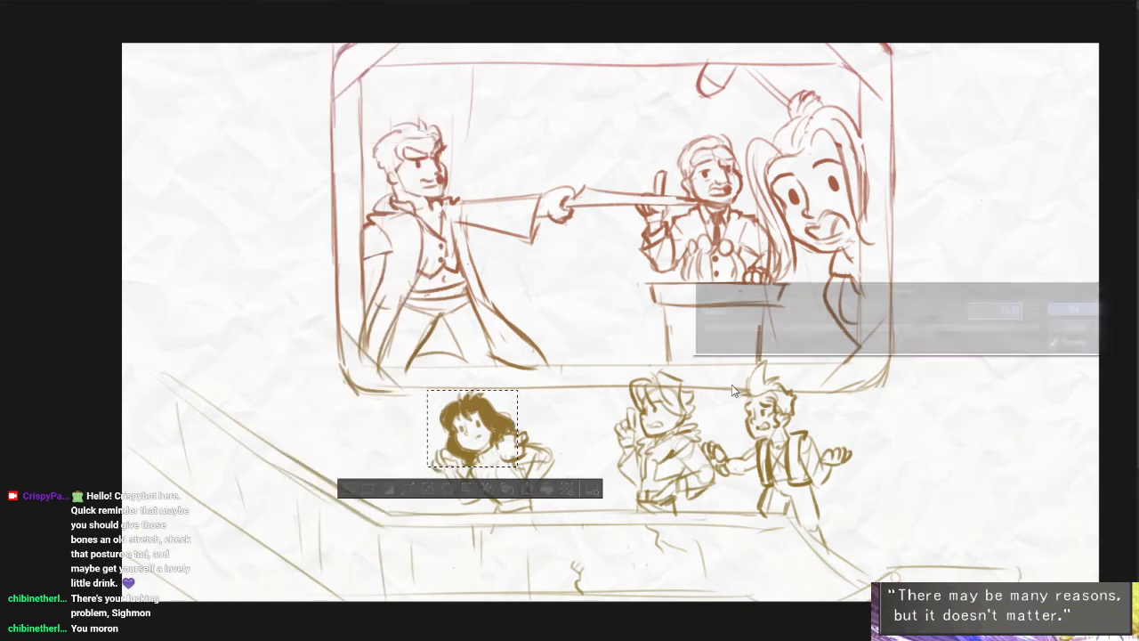
left_click(746, 328)
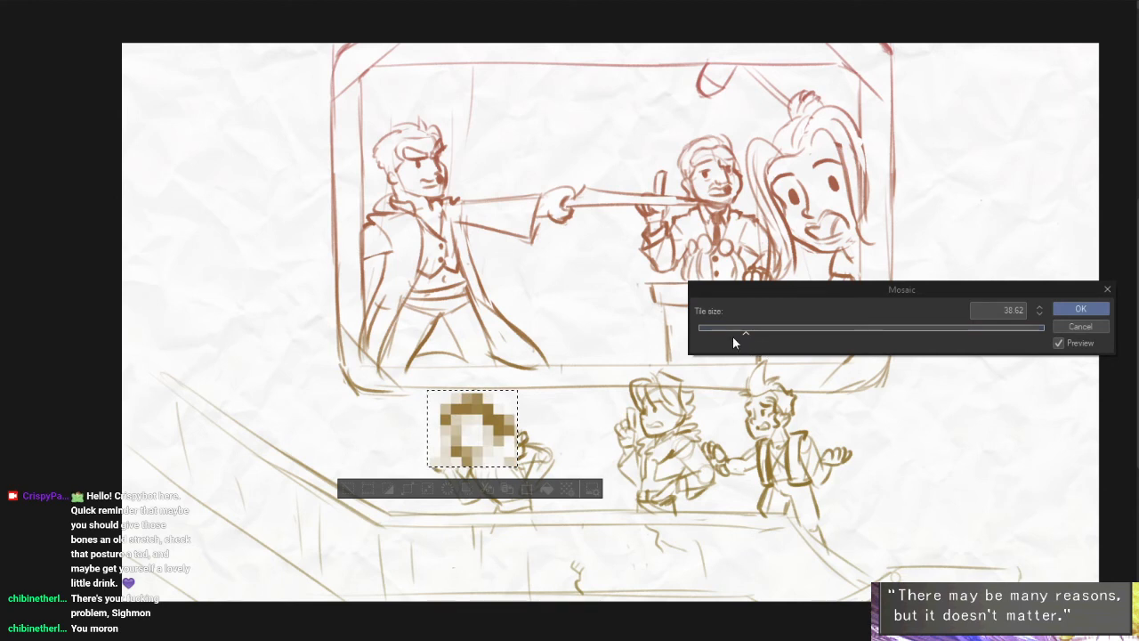
key("Return")
key("ctrl+d")
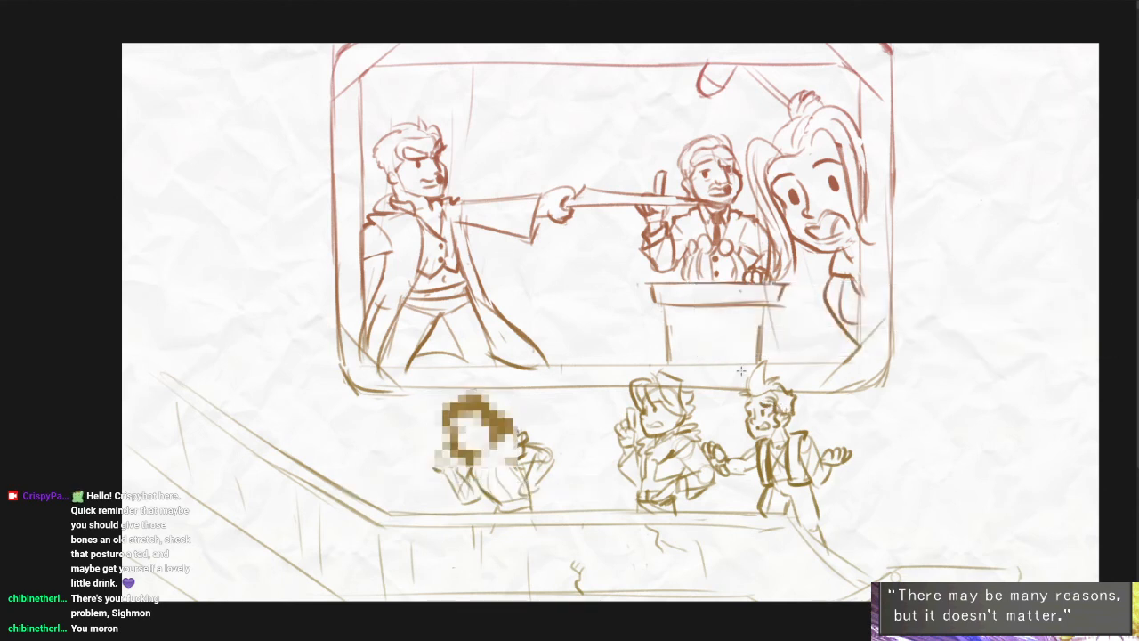
- Pixelate the heads of the spiky-haired gallery character and the three on-screen characters with the Mosaic filter, and clear the selection
left_click_drag(734, 352, 800, 455)
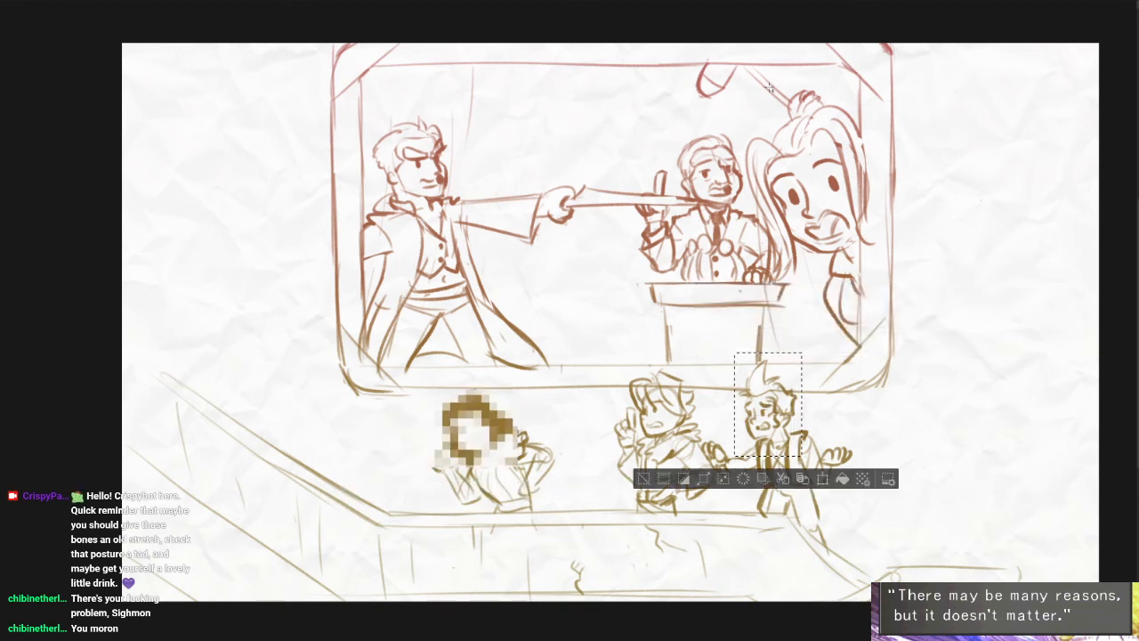
left_click_drag(786, 134, 888, 276)
left_click_drag(675, 133, 752, 218)
left_click_drag(361, 101, 460, 212)
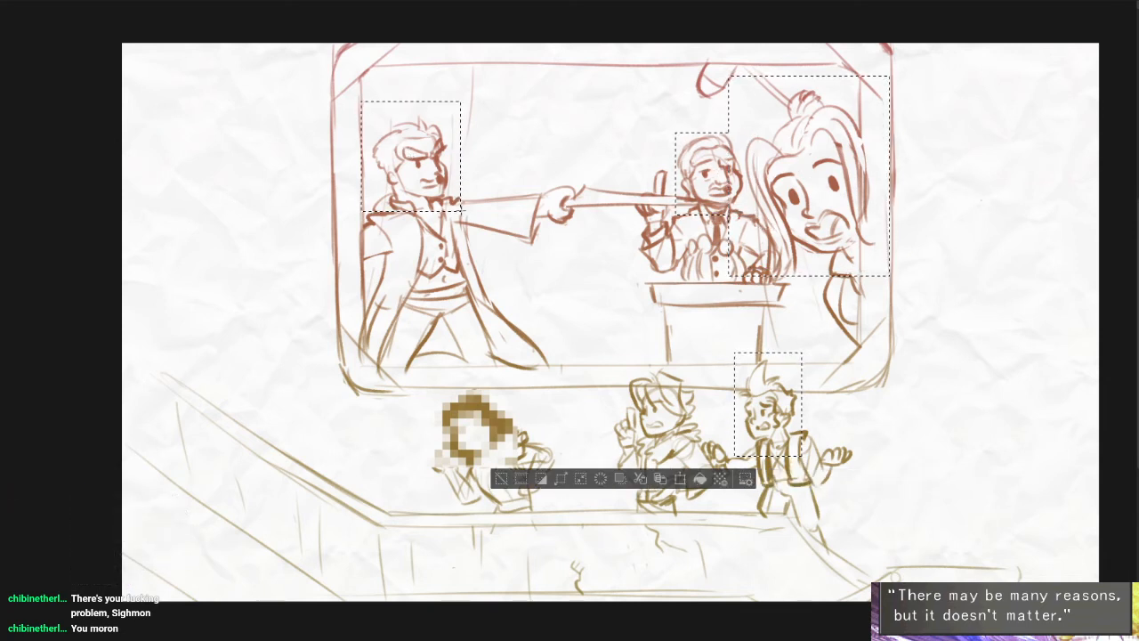
left_click(251, 1)
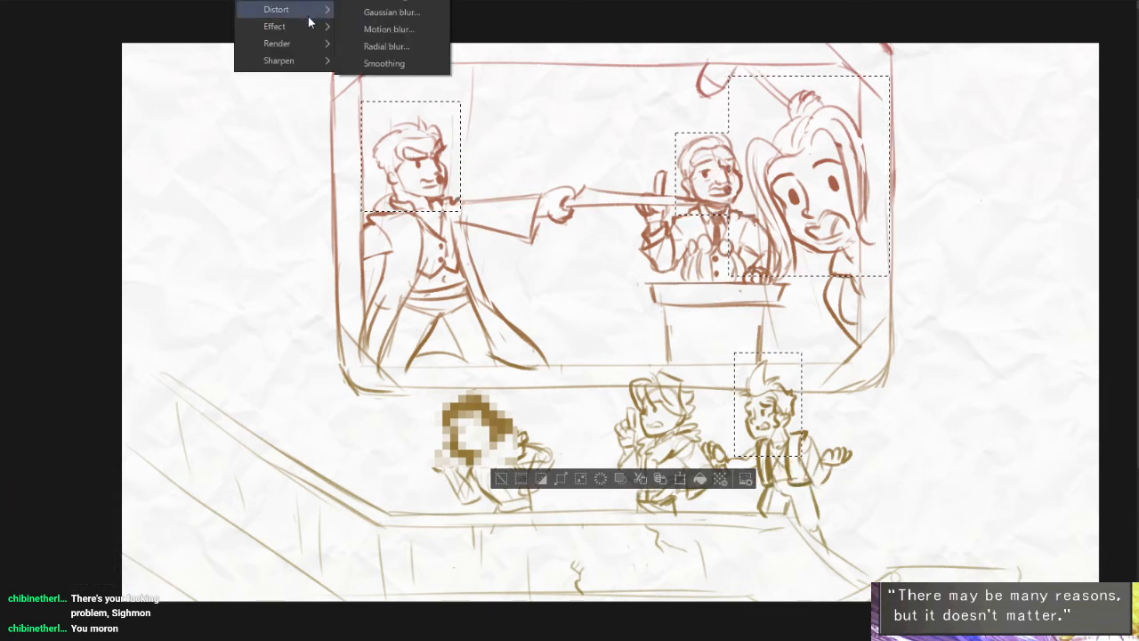
mouse_move(313, 28)
left_click(416, 48)
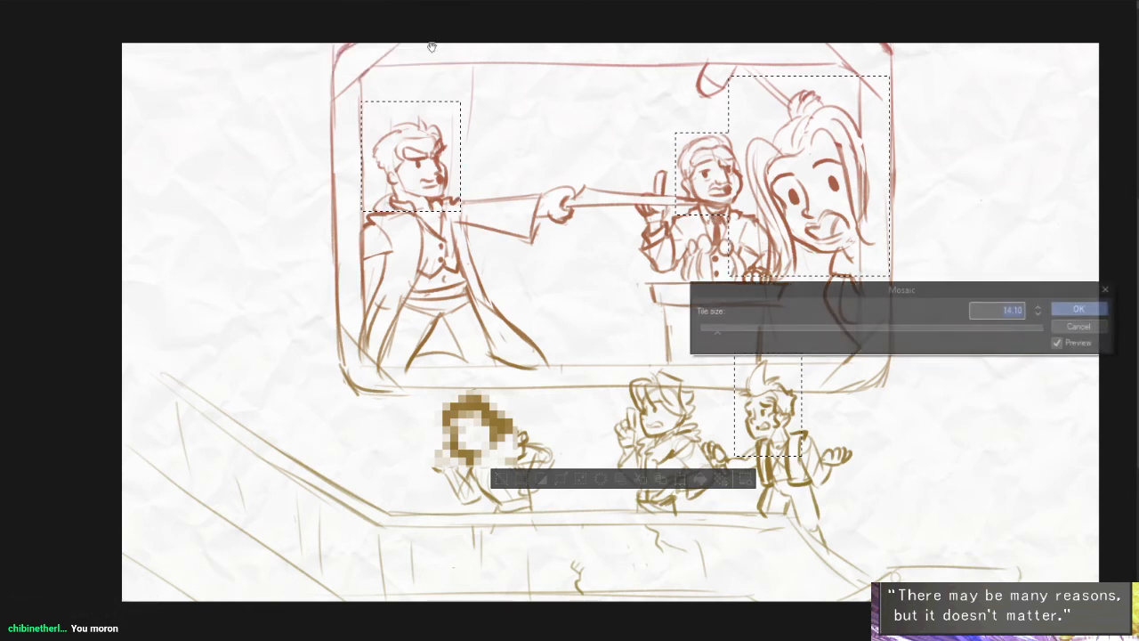
left_click(738, 331)
left_click(1081, 309)
key("ctrl+d")
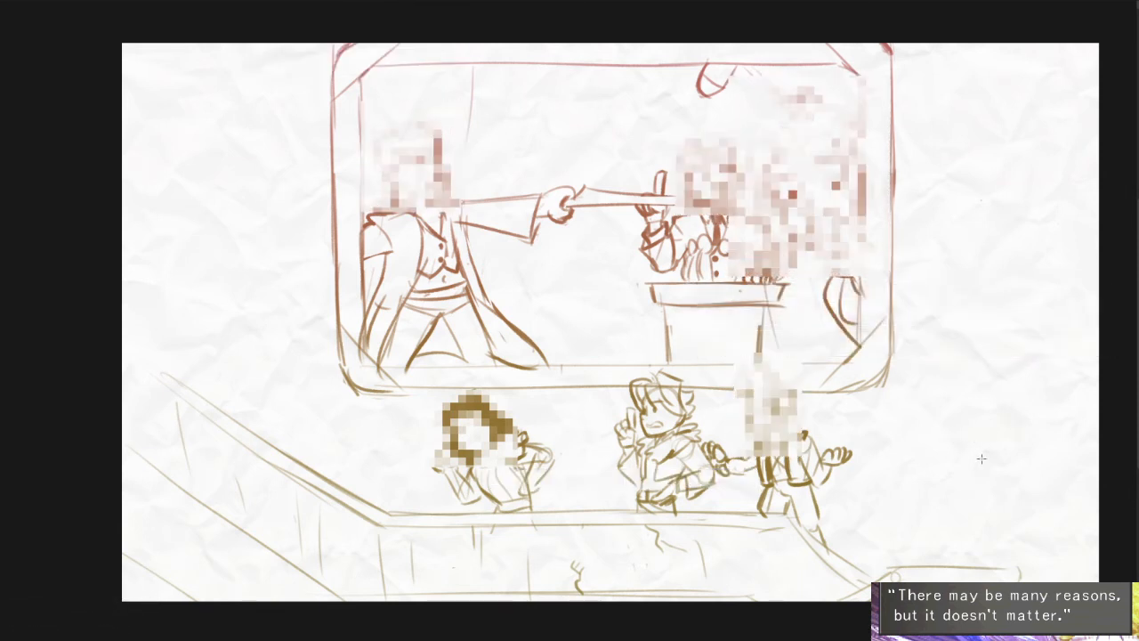
left_click_drag(967, 482, 945, 483)
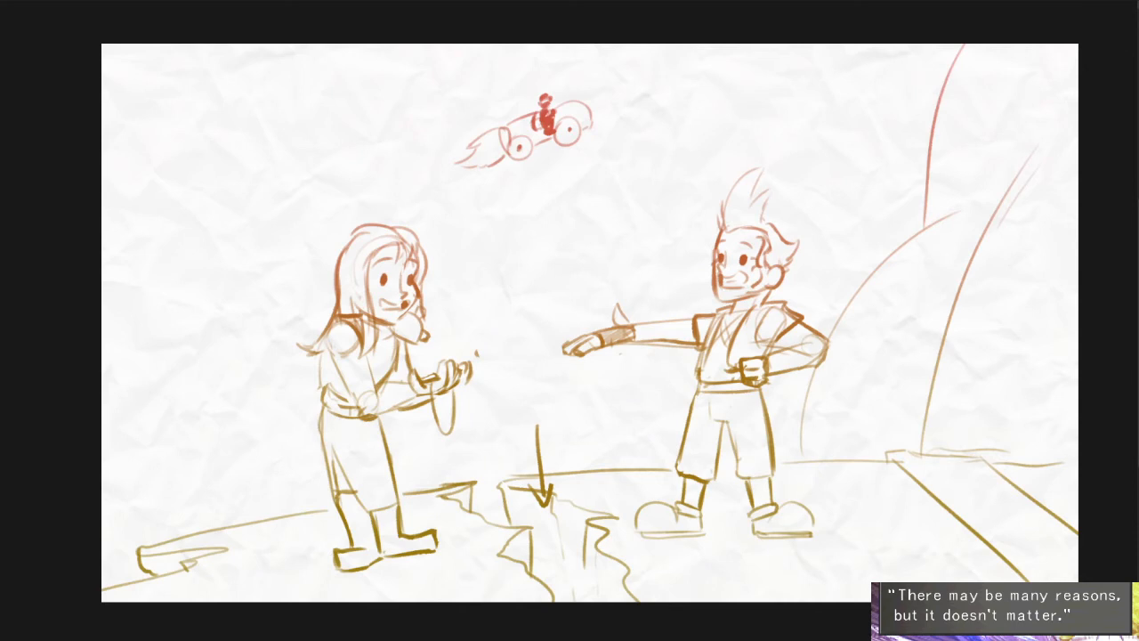
key("ctrl+a")
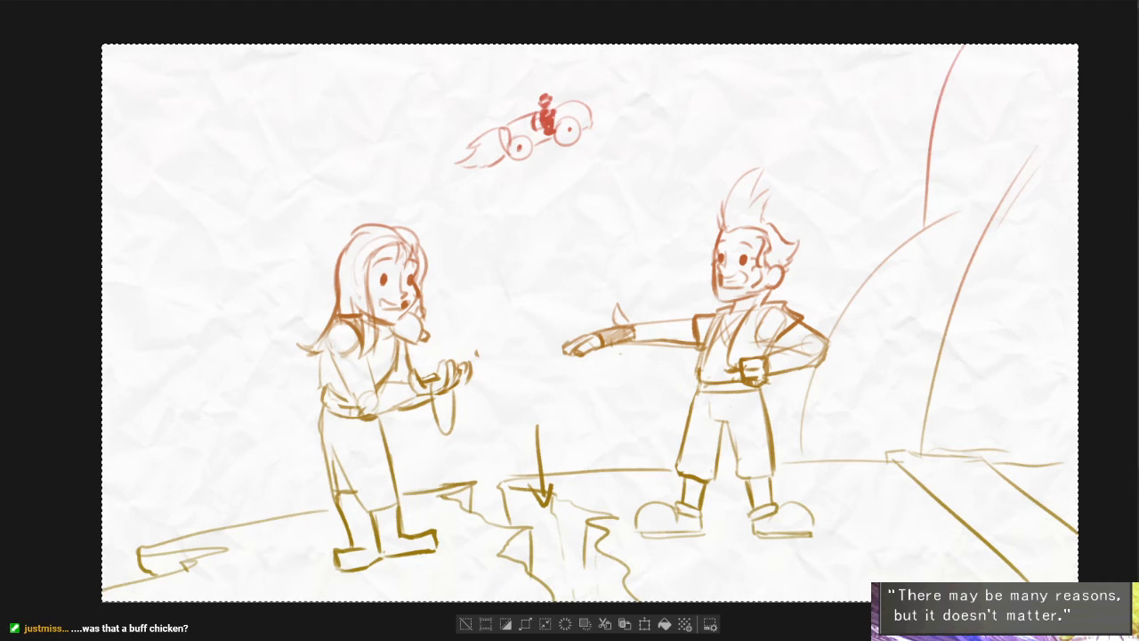
key("Delete")
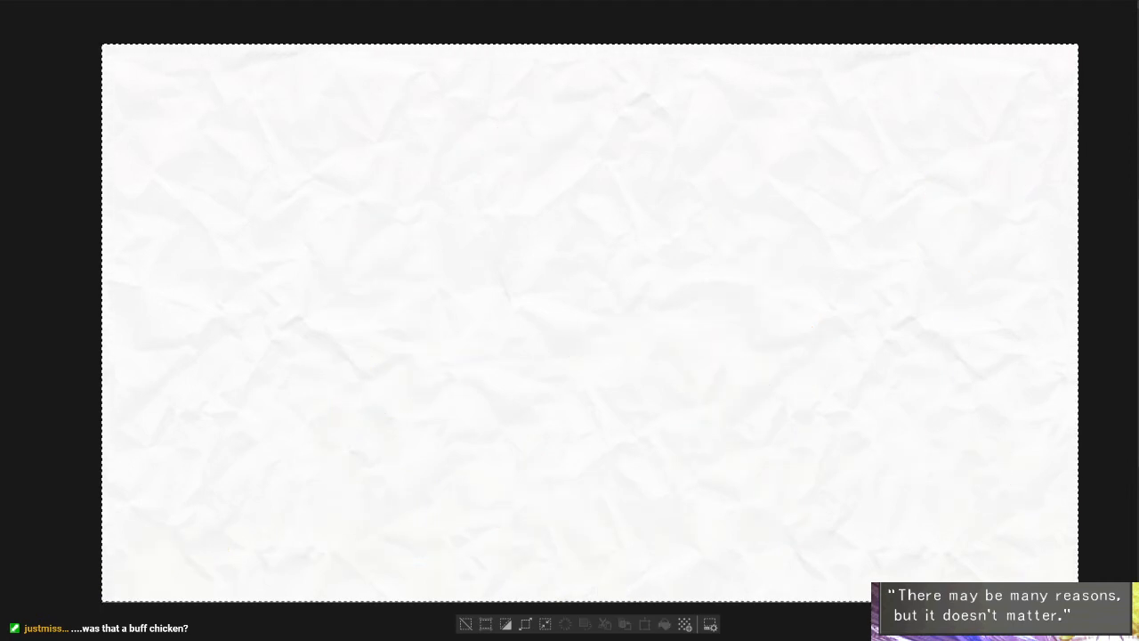
key("ctrl+z")
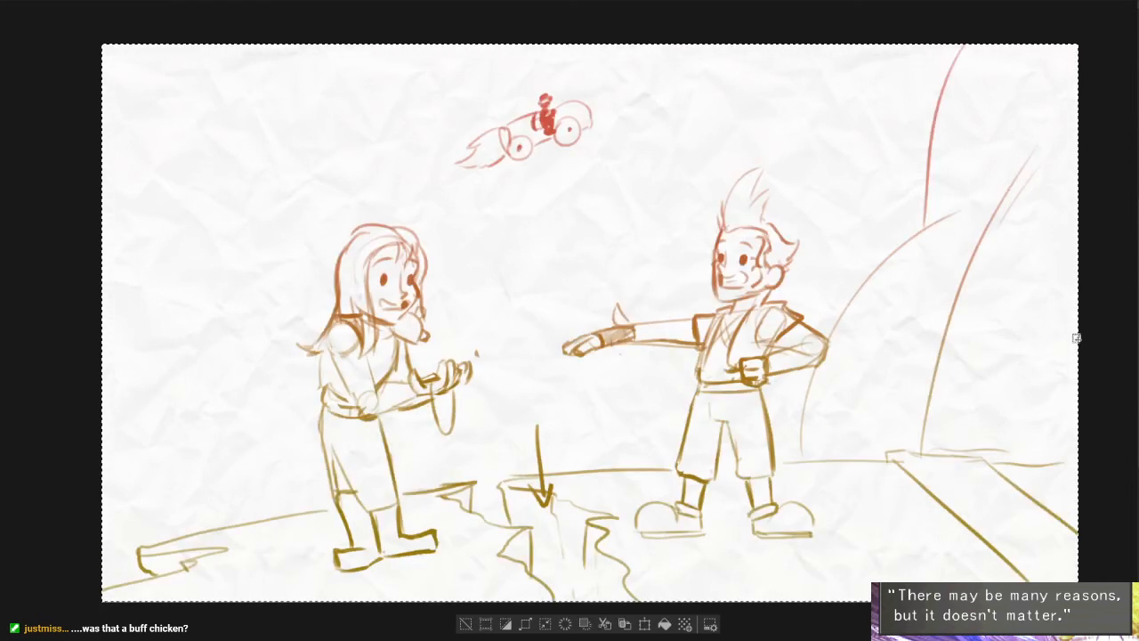
key("ctrl+d")
- Select the long-haired character's head on the cracked-ground page and pixelate it with the Mosaic filter
left_click_drag(309, 194, 448, 350)
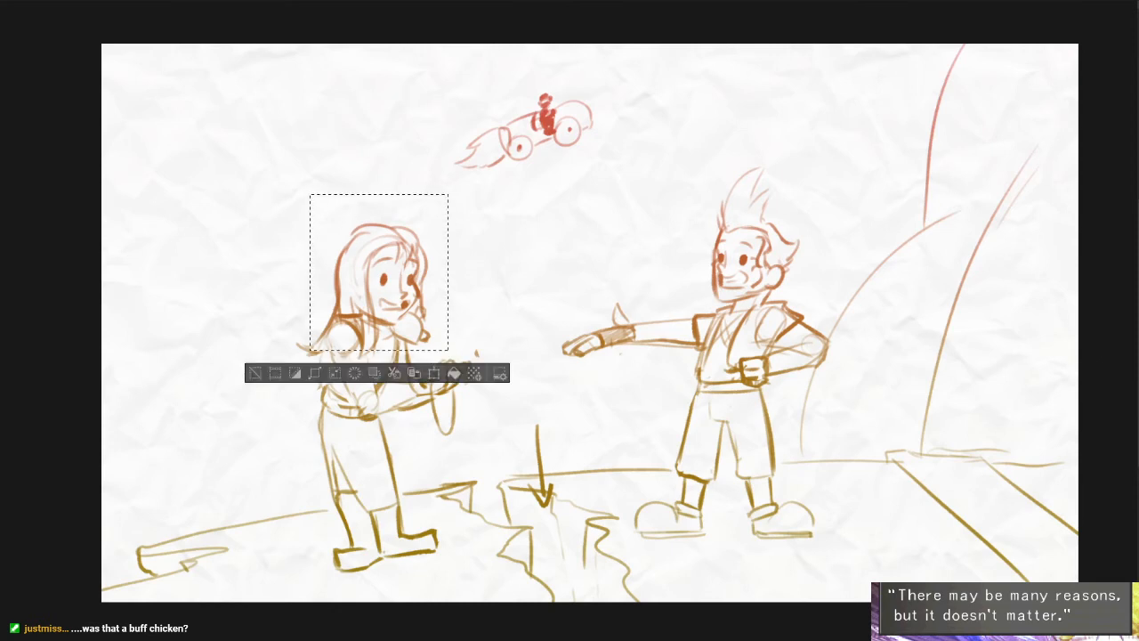
left_click(250, 0)
mouse_move(302, 25)
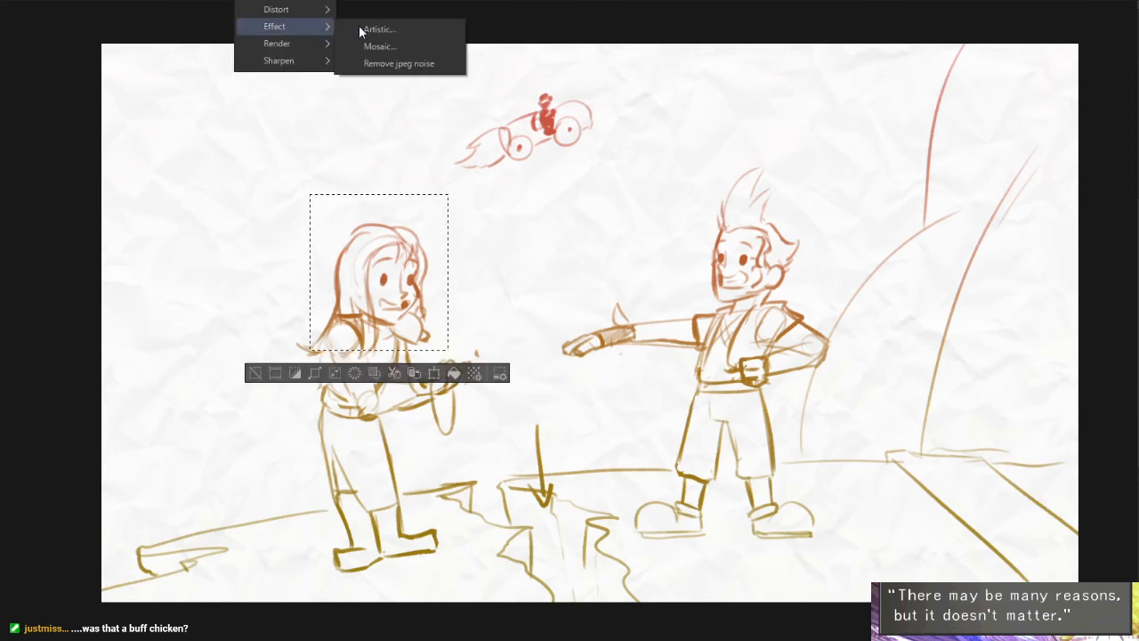
left_click(417, 46)
key("Return")
- Distort the pixelated head with the Twirl filter at a twist of 90 and a tension of 2
left_click(277, 0)
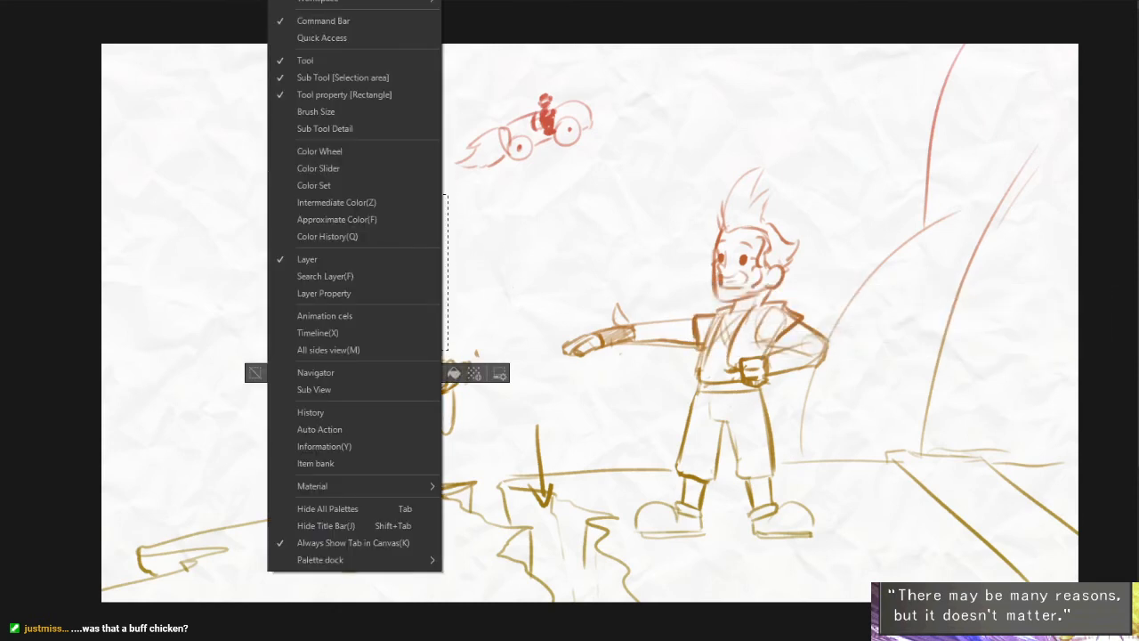
mouse_move(250, 0)
mouse_move(293, 9)
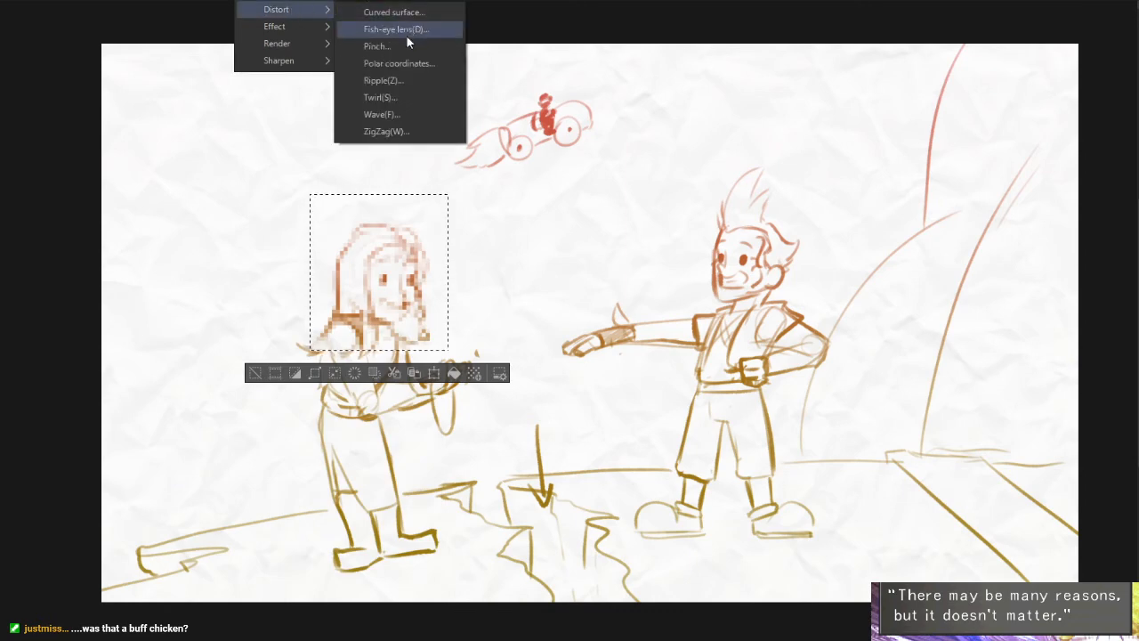
left_click(426, 98)
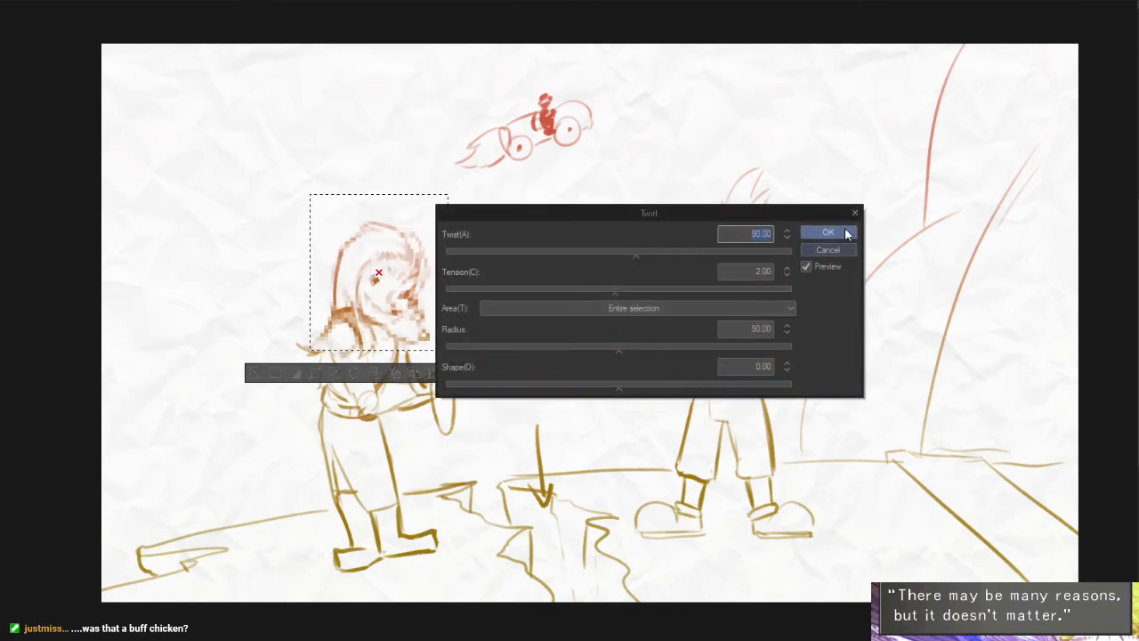
left_click(845, 233)
- Apply a Motion blur of strength 12.36 to the twirled head and clear the selection
left_click(250, 0)
mouse_move(271, 0)
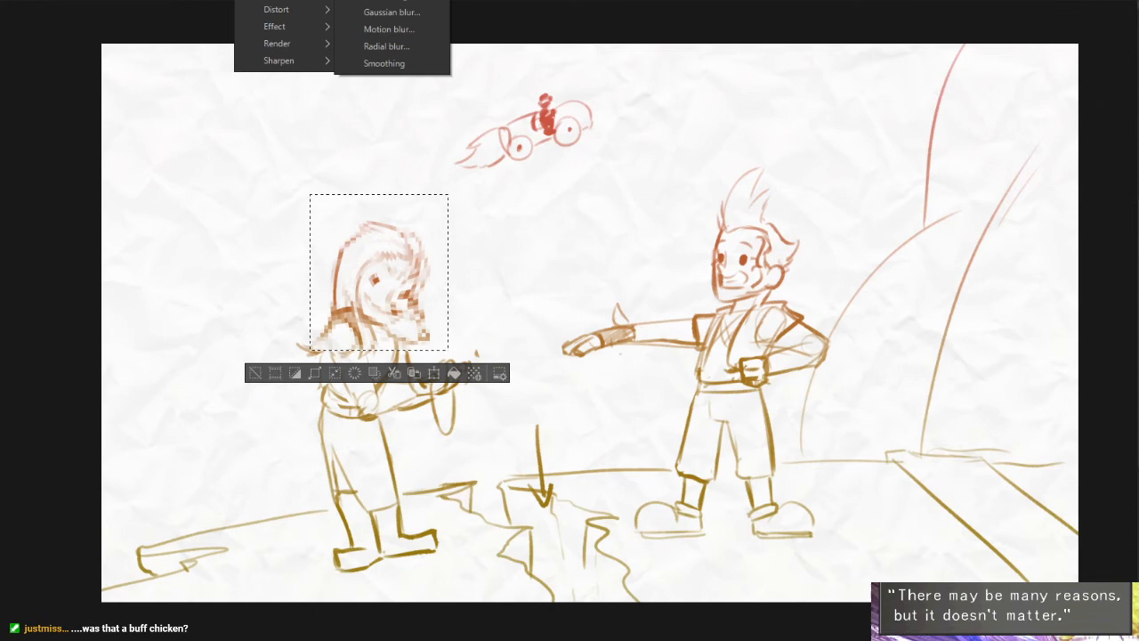
left_click(414, 28)
left_click(399, 497)
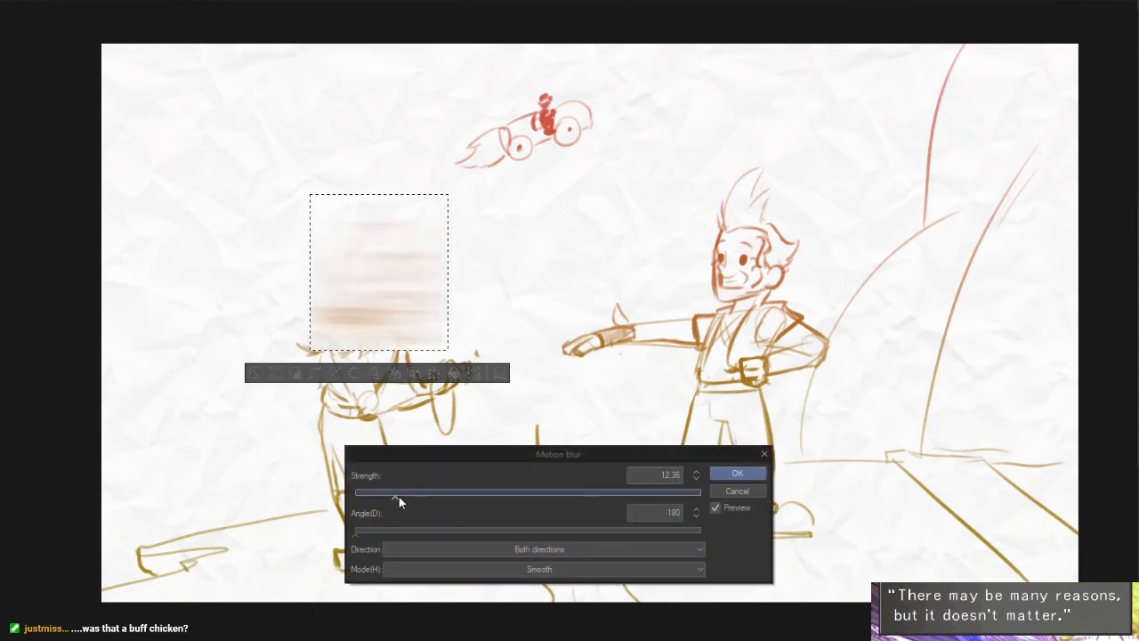
key("Return")
key("ctrl+d")
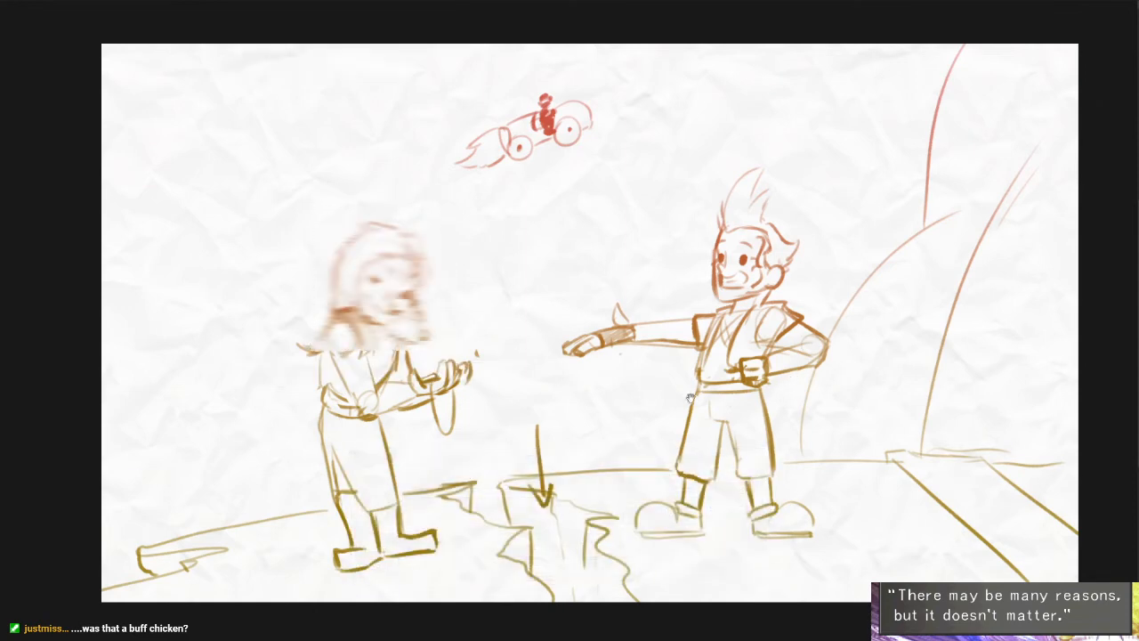
left_click_drag(689, 398, 783, 413)
scroll(675, 406, "up", 1)
left_click_drag(665, 443, 680, 440)
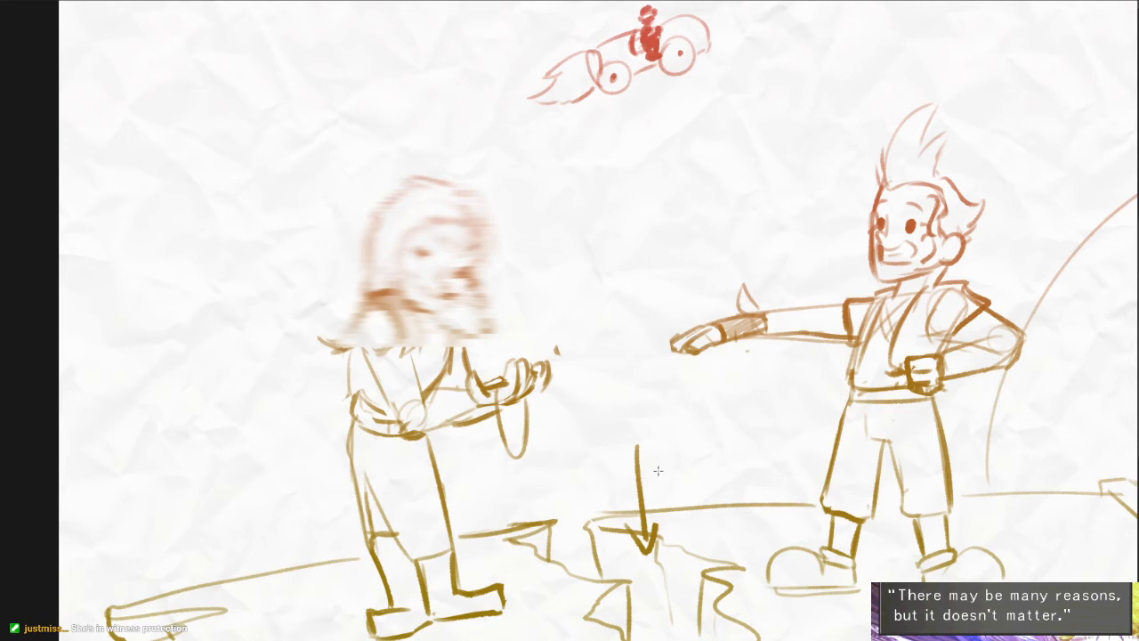
left_click_drag(813, 445, 778, 425)
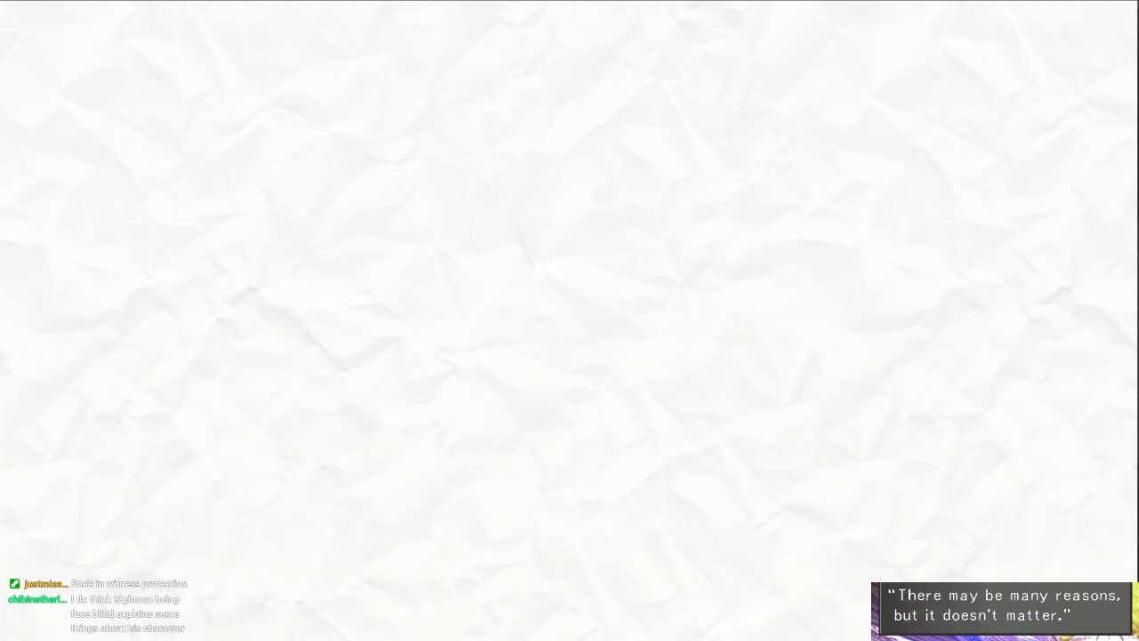
- Sketch a large, loose construction circle for a head near the middle of the blank page
scroll(618, 278, "down", 2)
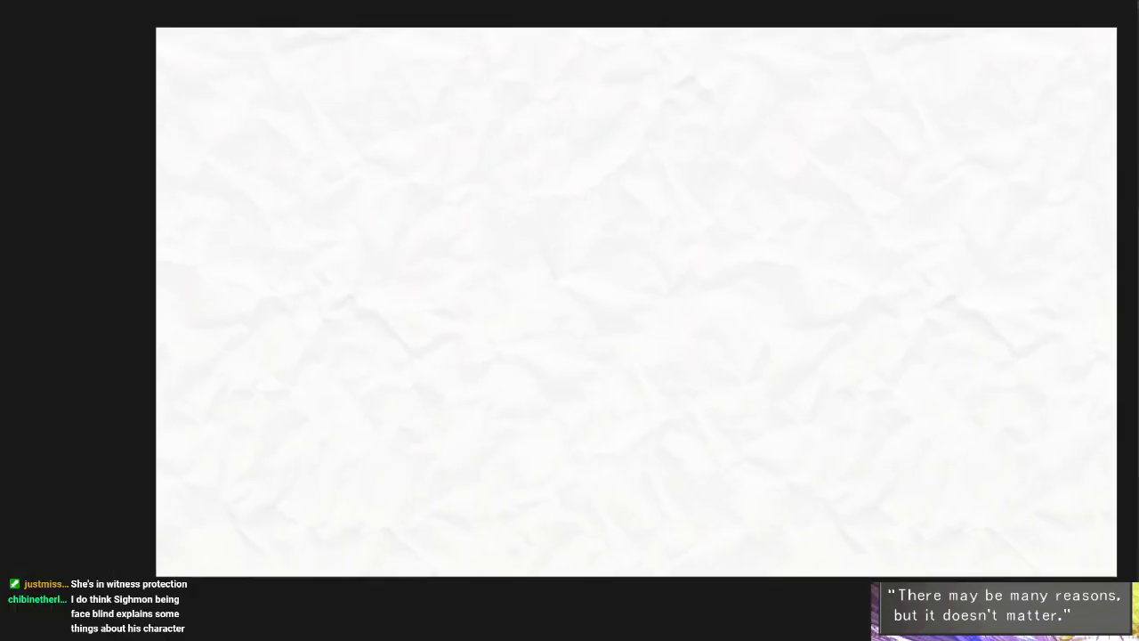
left_click_drag(758, 201, 507, 301)
mouse_move(537, 178)
left_mouse_down()
mouse_move(768, 256)
mouse_move(582, 386)
left_mouse_up()
left_click_drag(714, 185, 730, 329)
left_click_drag(551, 336, 543, 330)
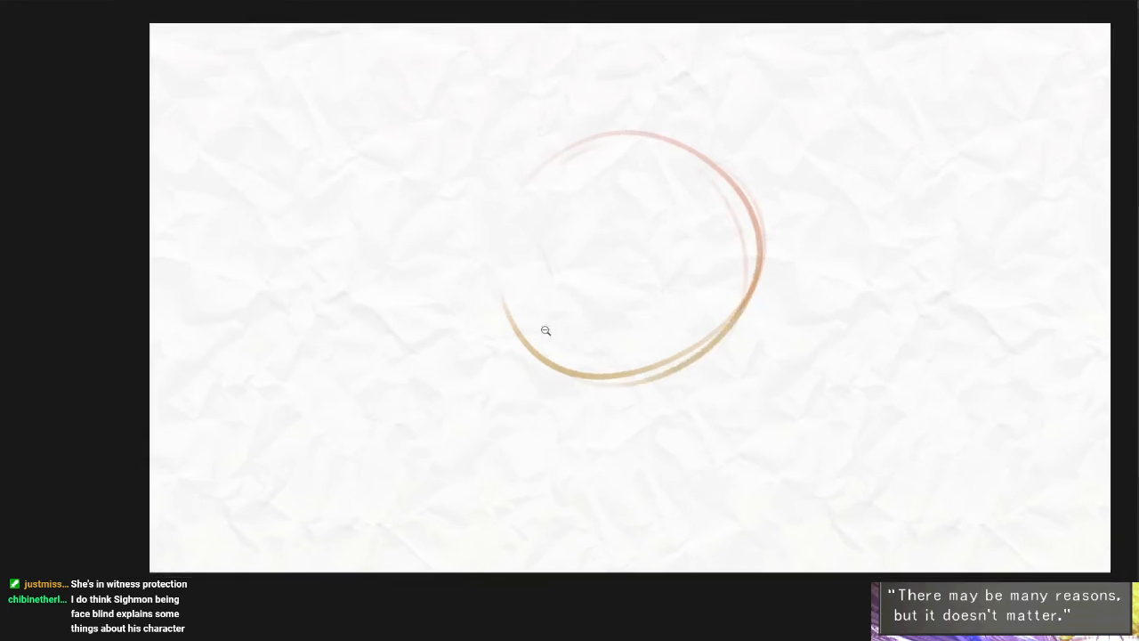
- Sketch the cheek lines and the angled jaw and chin lines below the head circle
scroll(544, 330, "up", 2)
mouse_move(488, 239)
left_mouse_down()
mouse_move(534, 386)
mouse_move(613, 485)
mouse_move(512, 376)
mouse_move(603, 483)
mouse_move(761, 443)
left_mouse_up()
key("ctrl+z")
key("ctrl+z")
mouse_move(815, 263)
left_mouse_down()
mouse_move(771, 447)
mouse_move(639, 509)
left_mouse_up()
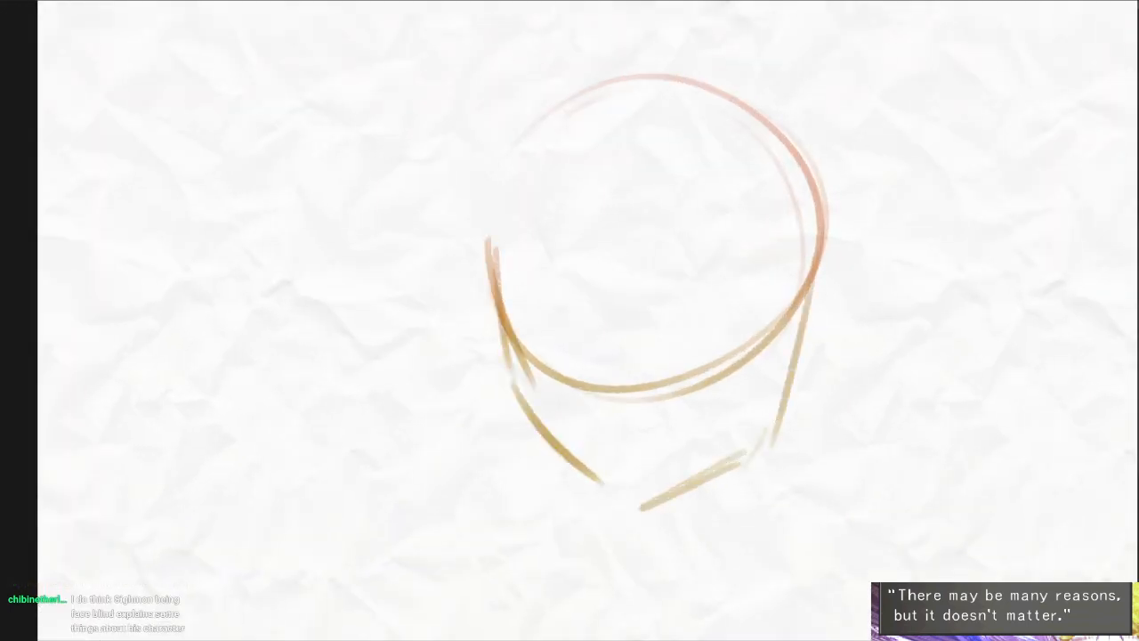
left_click_drag(745, 454, 678, 483)
- Erase the lower arc of the construction circle inside the face
left_click_drag(784, 307, 720, 392)
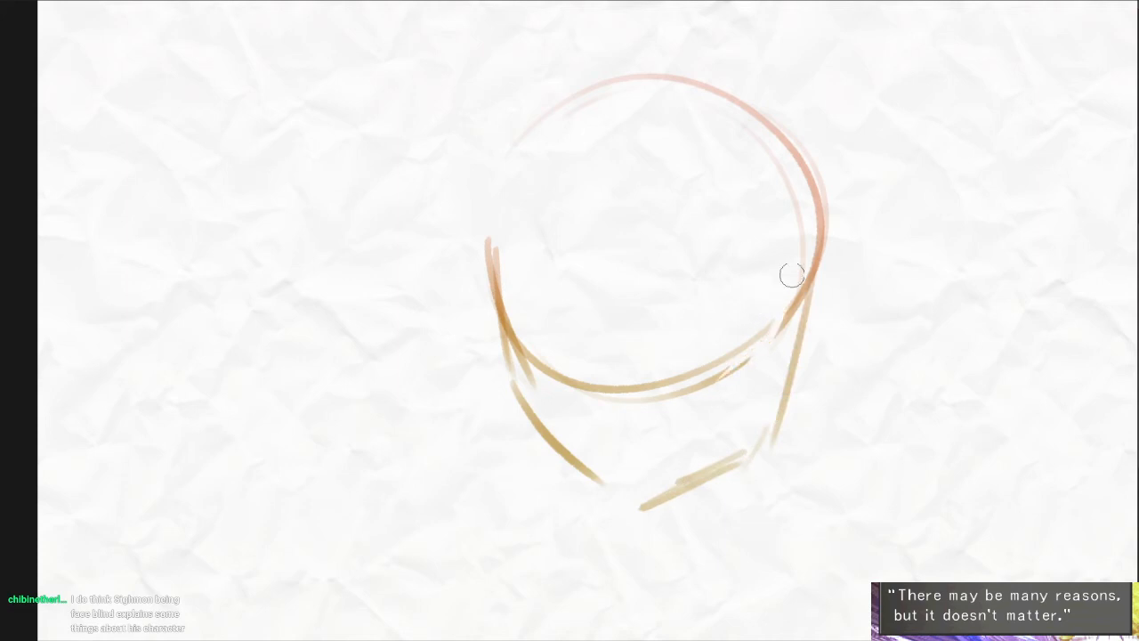
mouse_move(791, 273)
left_mouse_down()
mouse_move(768, 326)
mouse_move(724, 372)
mouse_move(583, 386)
mouse_move(528, 321)
left_mouse_up()
left_click_drag(575, 217, 545, 282)
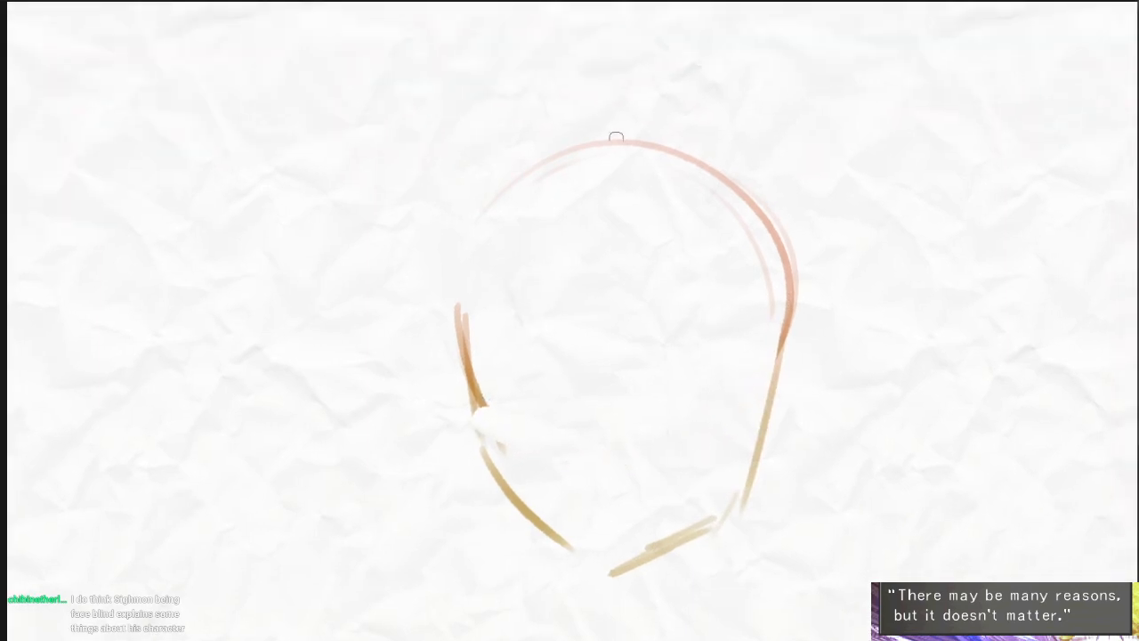
- Sketch the V-shaped hairline and parting at the top of the forehead, undoing the long outer curve beside it
left_click_drag(539, 183, 621, 219)
left_click_drag(636, 214, 697, 183)
left_click_drag(608, 197, 610, 207)
left_click_drag(587, 125, 622, 200)
left_click_drag(469, 124, 422, 493)
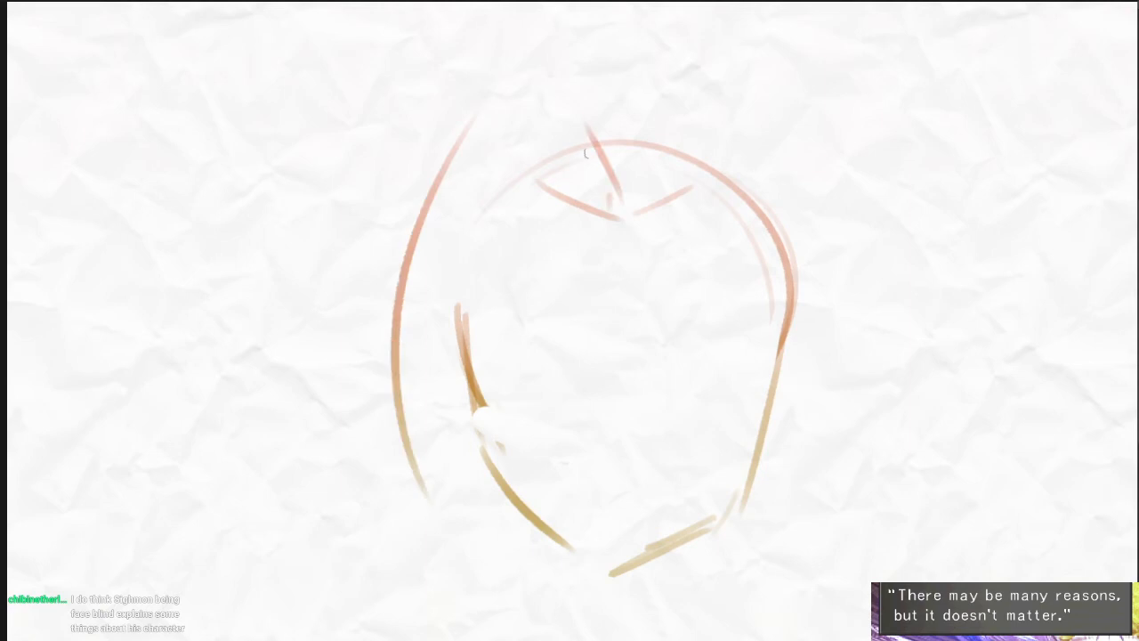
key("ctrl+z")
- Sketch the raised hair tuft above the forehead and long pointed locks framing both sides of the head
left_click_drag(567, 123, 419, 442)
left_click_drag(596, 131, 466, 25)
mouse_move(451, 43)
left_mouse_down()
mouse_move(345, 416)
mouse_move(440, 377)
left_mouse_up()
left_click_drag(630, 187, 680, 96)
left_click_drag(726, 78, 832, 436)
left_click_drag(674, 204, 805, 403)
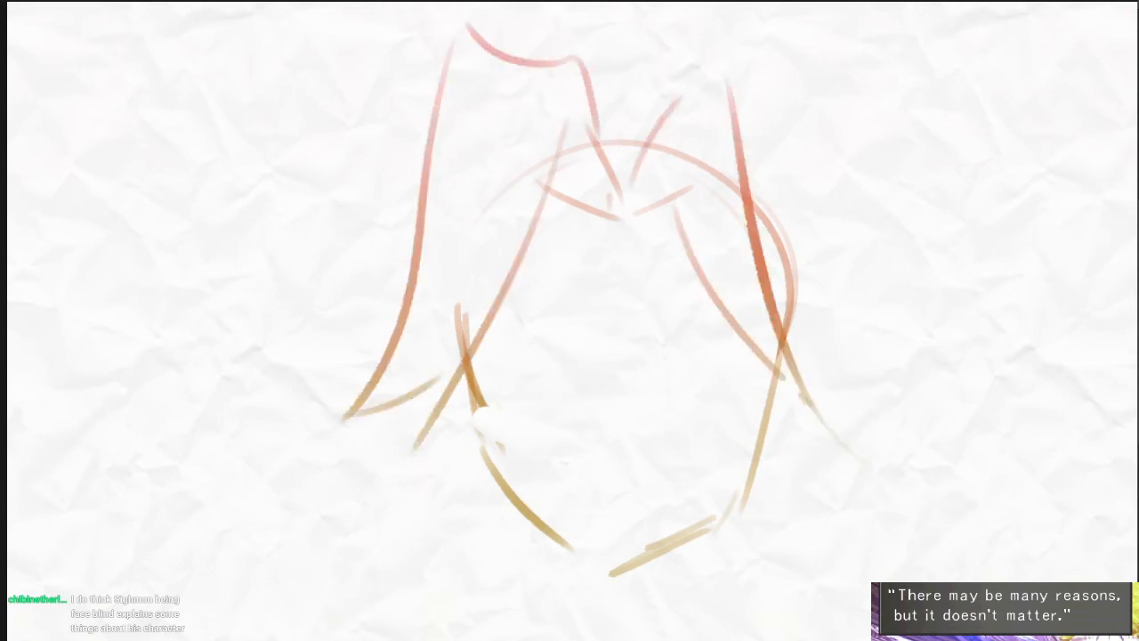
left_click_drag(752, 133, 908, 338)
left_click_drag(861, 301, 799, 344)
- Sketch small jagged shapes on the outer edges of the hair on both sides of the head
left_click_drag(776, 204, 833, 183)
left_click_drag(818, 203, 818, 245)
left_click_drag(824, 247, 815, 286)
left_click_drag(414, 240, 393, 218)
left_click_drag(394, 220, 396, 266)
- Redraw the left side of the jaw and add two short neck lines below the chin
left_click_drag(482, 421, 485, 380)
left_click_drag(458, 386, 529, 465)
key("ctrl+z")
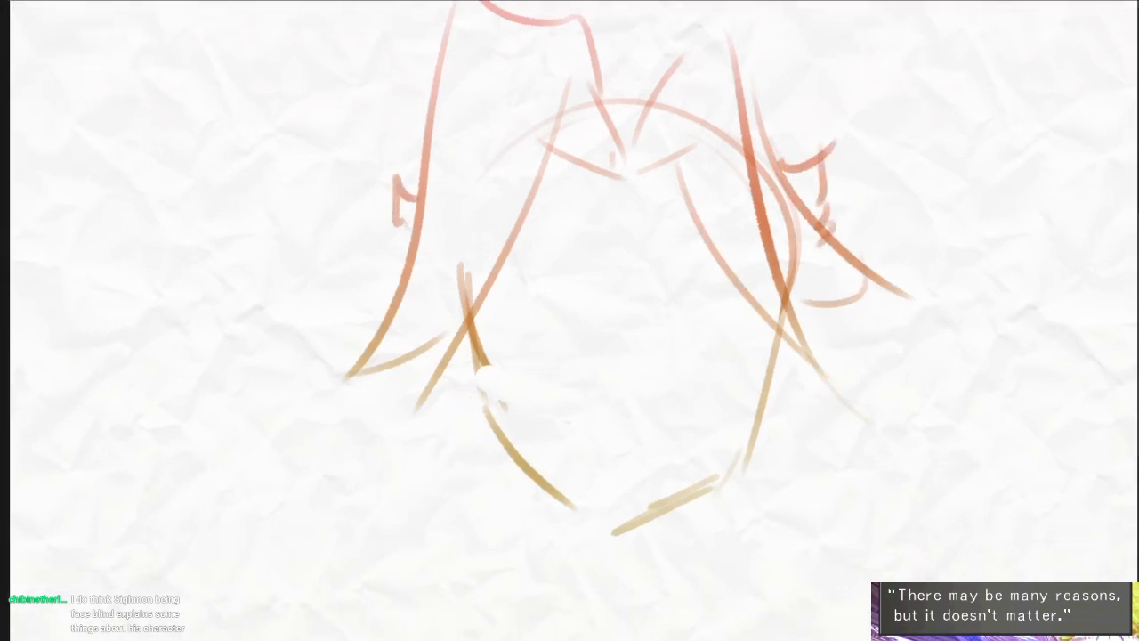
mouse_move(472, 339)
left_mouse_down()
mouse_move(529, 455)
mouse_move(531, 388)
mouse_move(526, 471)
left_mouse_up()
left_click_drag(708, 431, 714, 476)
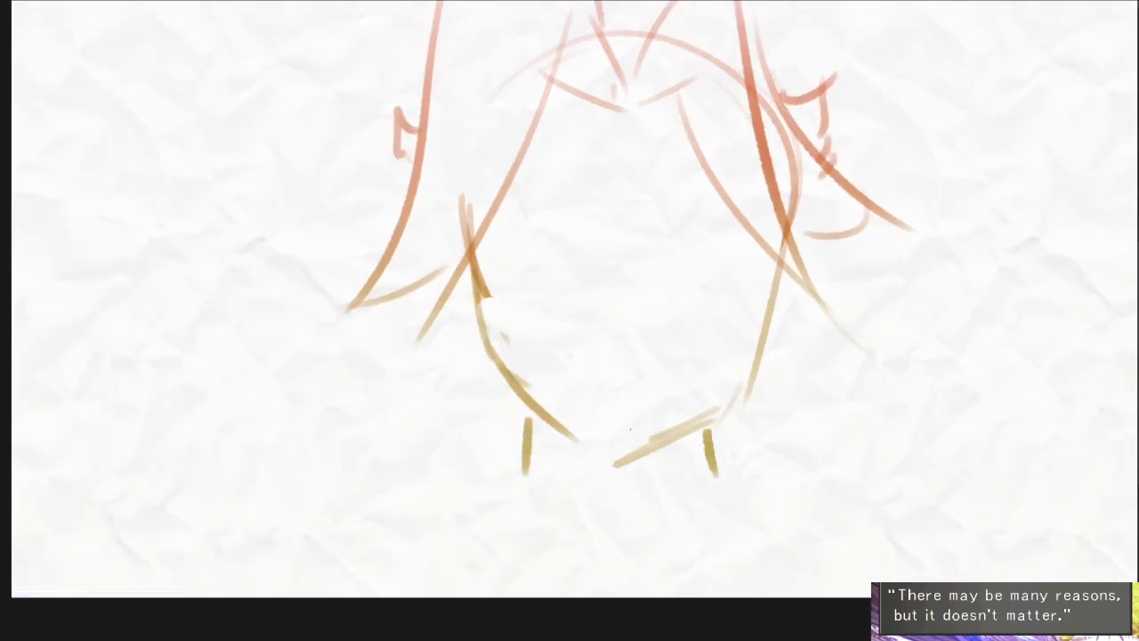
- Sketch a jagged fur collar around the neck and extend the shoulder lines outward on both sides
mouse_move(396, 396)
left_mouse_down()
mouse_move(521, 405)
mouse_move(320, 490)
left_mouse_up()
mouse_move(728, 411)
left_mouse_down()
mouse_move(860, 412)
mouse_move(861, 454)
mouse_move(922, 510)
left_mouse_up()
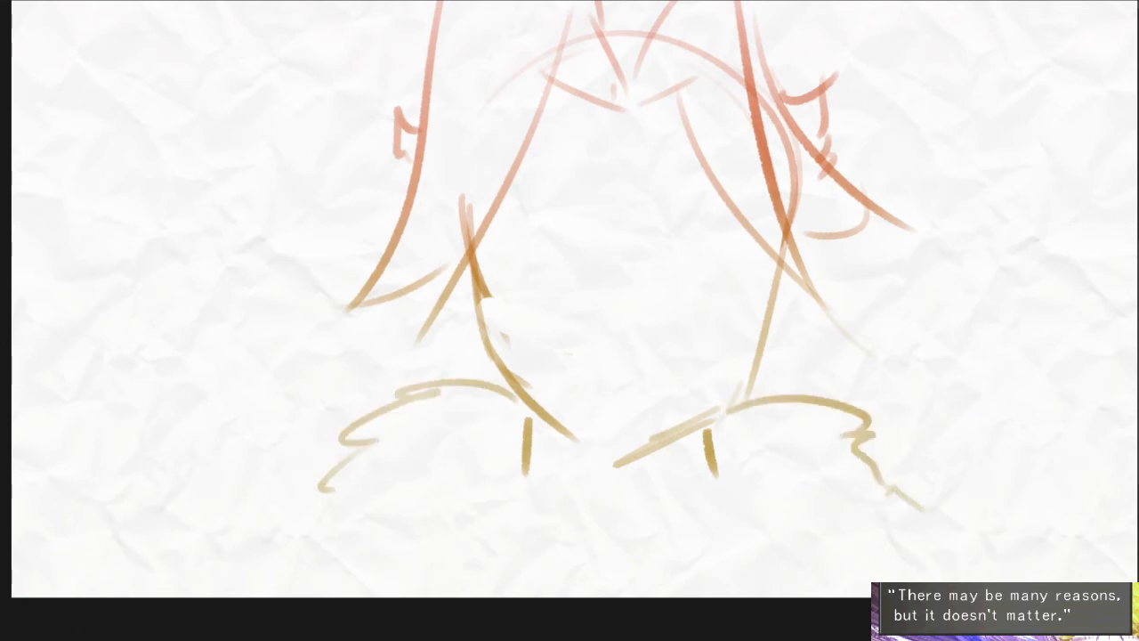
left_click_drag(505, 453, 560, 583)
mouse_move(717, 485)
left_mouse_down()
mouse_move(708, 521)
mouse_move(739, 583)
left_mouse_up()
left_click_drag(360, 512, 440, 591)
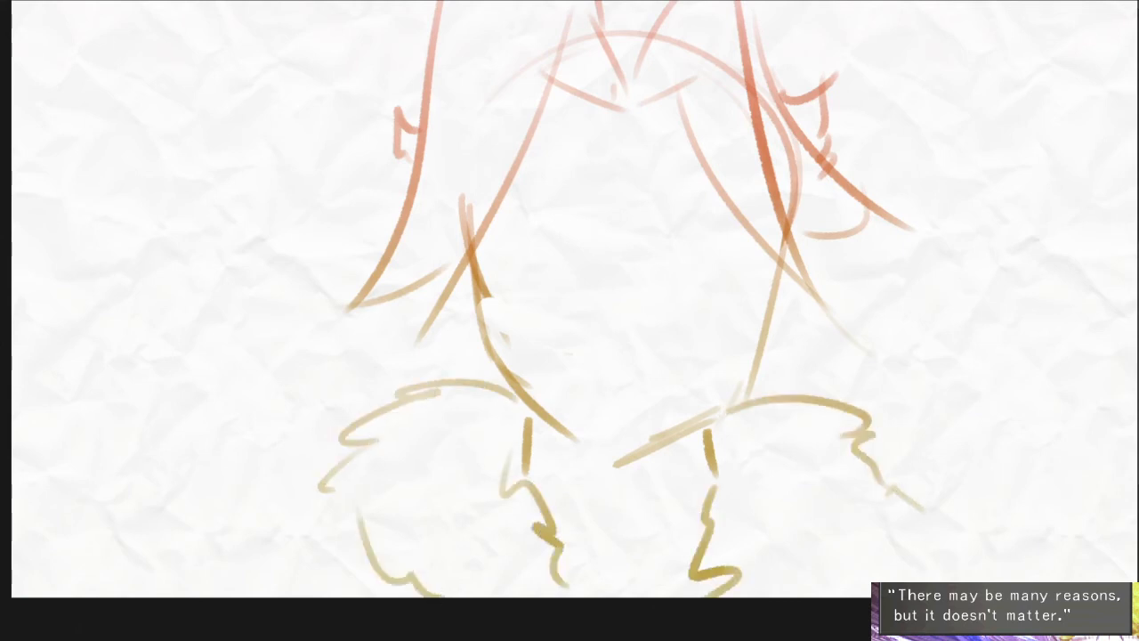
left_click_drag(906, 522, 807, 595)
mouse_move(342, 509)
left_mouse_down()
mouse_move(374, 470)
mouse_move(249, 519)
left_mouse_up()
left_click_drag(927, 462, 1020, 513)
left_click_drag(602, 377, 516, 547)
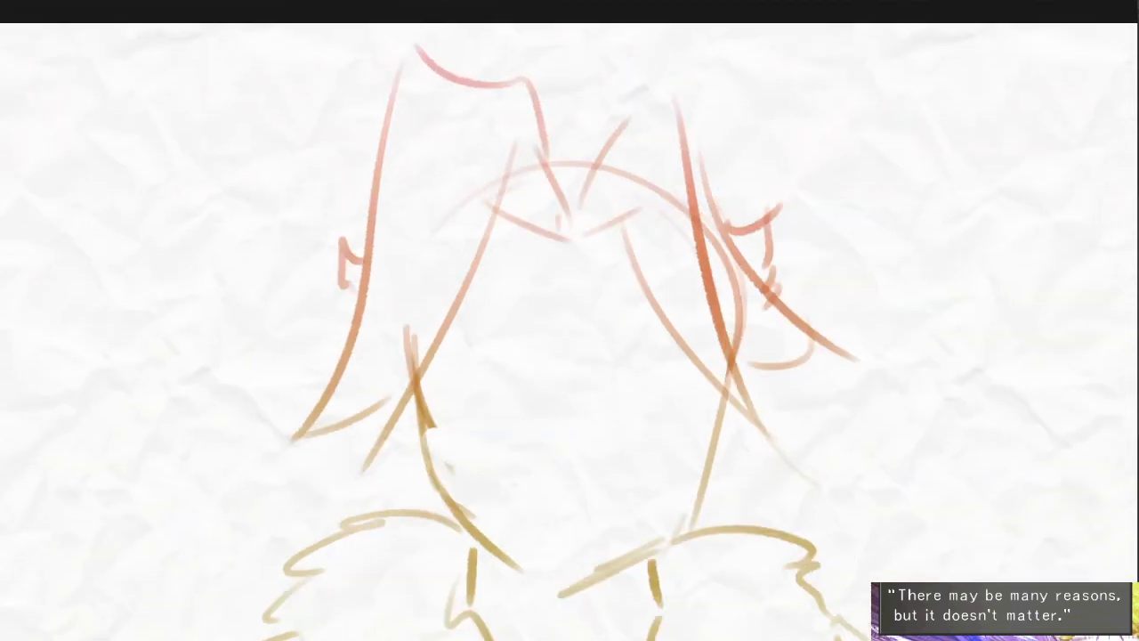
left_click_drag(551, 404, 556, 302)
mouse_move(463, 186)
left_mouse_down()
mouse_move(634, 175)
mouse_move(478, 188)
left_mouse_up()
key("ctrl+z")
key("ctrl+z")
- Outline an oval between the hair locks inside the head and fill it with solid colour
mouse_move(415, 287)
left_mouse_down()
mouse_move(516, 455)
mouse_move(614, 512)
mouse_move(738, 319)
mouse_move(636, 525)
mouse_move(475, 480)
mouse_move(569, 502)
mouse_move(675, 502)
mouse_move(747, 336)
mouse_move(717, 412)
left_mouse_up()
key("e")
key("b")
mouse_move(651, 176)
left_mouse_down()
mouse_move(450, 227)
mouse_move(425, 283)
mouse_move(503, 491)
left_mouse_up()
key("g")
left_click(580, 268)
left_click_drag(623, 365, 580, 325)
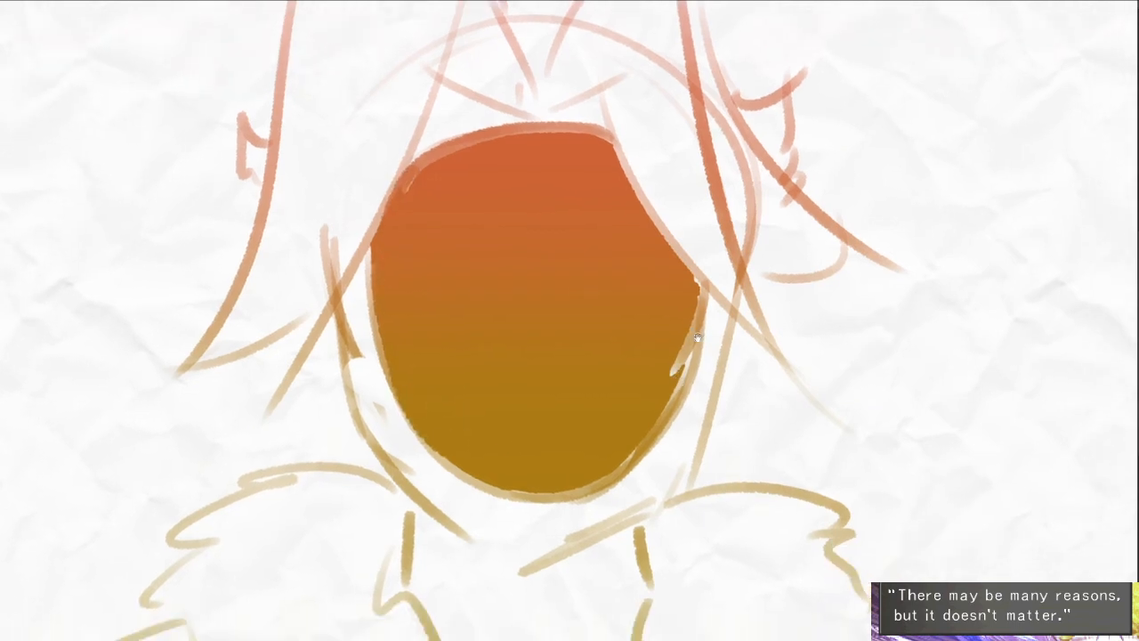
- Fill out the lower-right edge of the coloured oval and erase its stray outline
left_click_drag(700, 308, 648, 440)
key("e")
left_click_drag(526, 506, 669, 441)
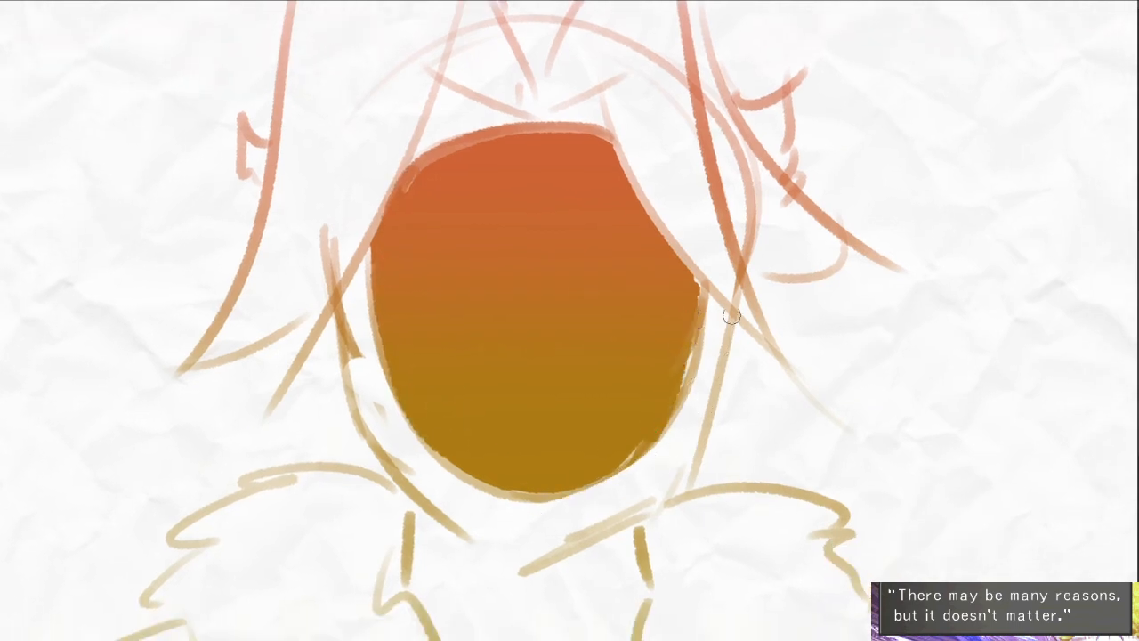
- Redraw the right jaw with a darker line, clean up the chin, and strengthen the left jaw line
mouse_move(733, 307)
left_mouse_down()
mouse_move(687, 476)
mouse_move(552, 557)
mouse_move(598, 565)
mouse_move(589, 570)
left_mouse_up()
key("e")
left_click_drag(505, 541, 559, 549)
left_click_drag(370, 408, 456, 525)
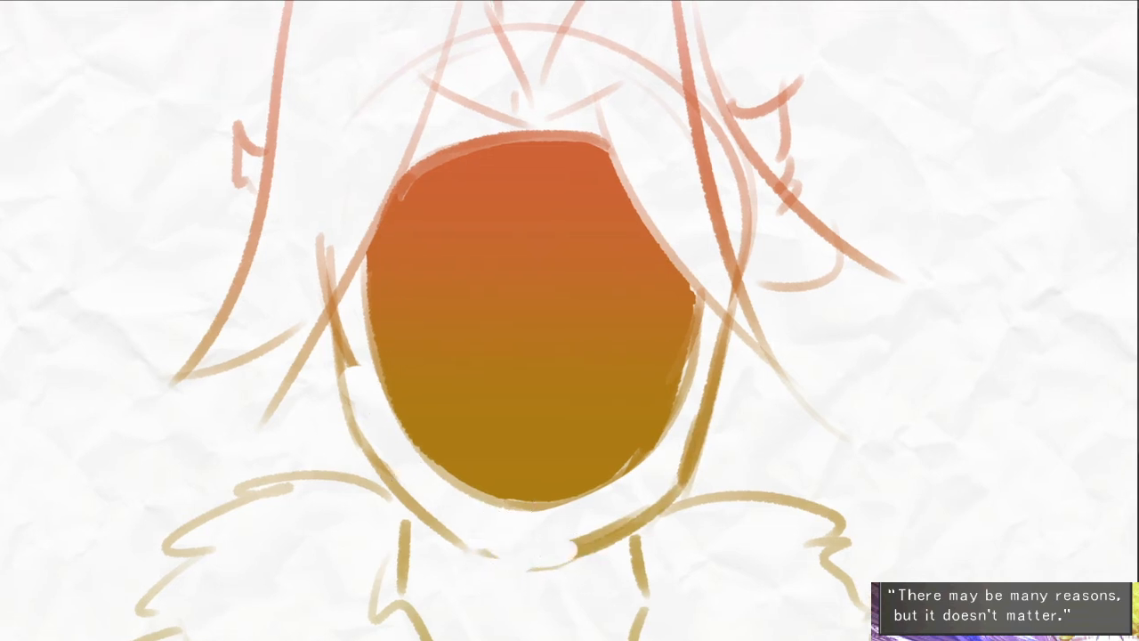
- Tidy the left cheek line and add a short stroke just outside the left jaw
mouse_move(358, 314)
left_mouse_down()
mouse_move(359, 366)
mouse_move(321, 412)
left_mouse_up()
key("e")
left_click_drag(307, 401, 348, 429)
mouse_move(363, 424)
left_mouse_down()
mouse_move(416, 485)
mouse_move(400, 480)
left_mouse_up()
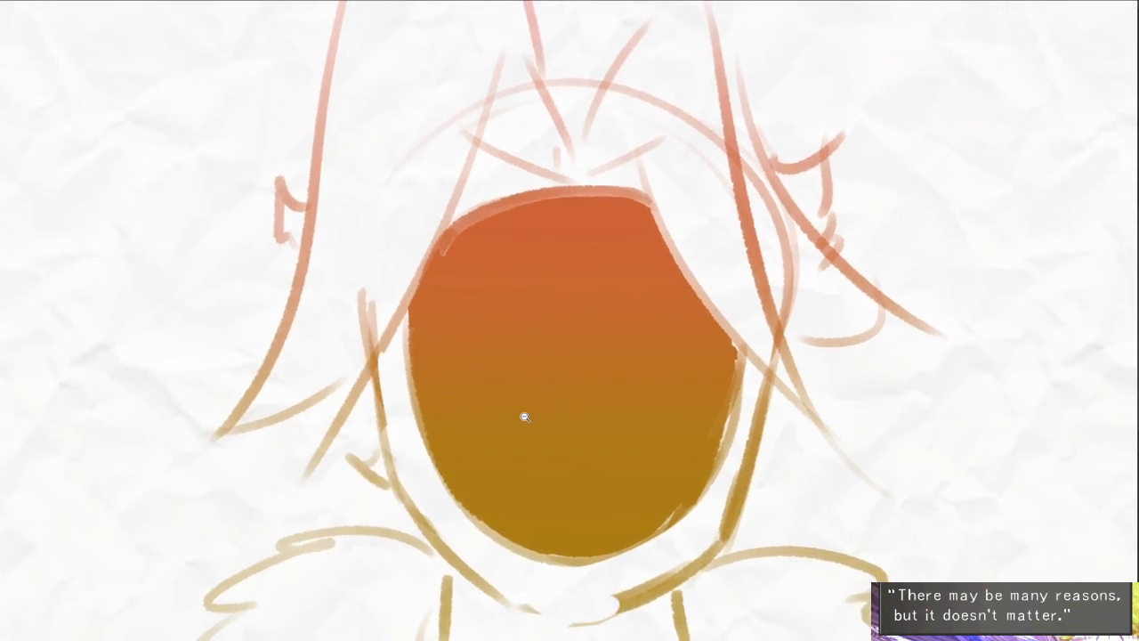
- Erase the small ear-like strokes outside the head's left hair lock
key("ctrl+minus")
key("e")
left_click_drag(359, 225, 344, 283)
left_click_drag(705, 453, 693, 365)
scroll(701, 378, "down", 2)
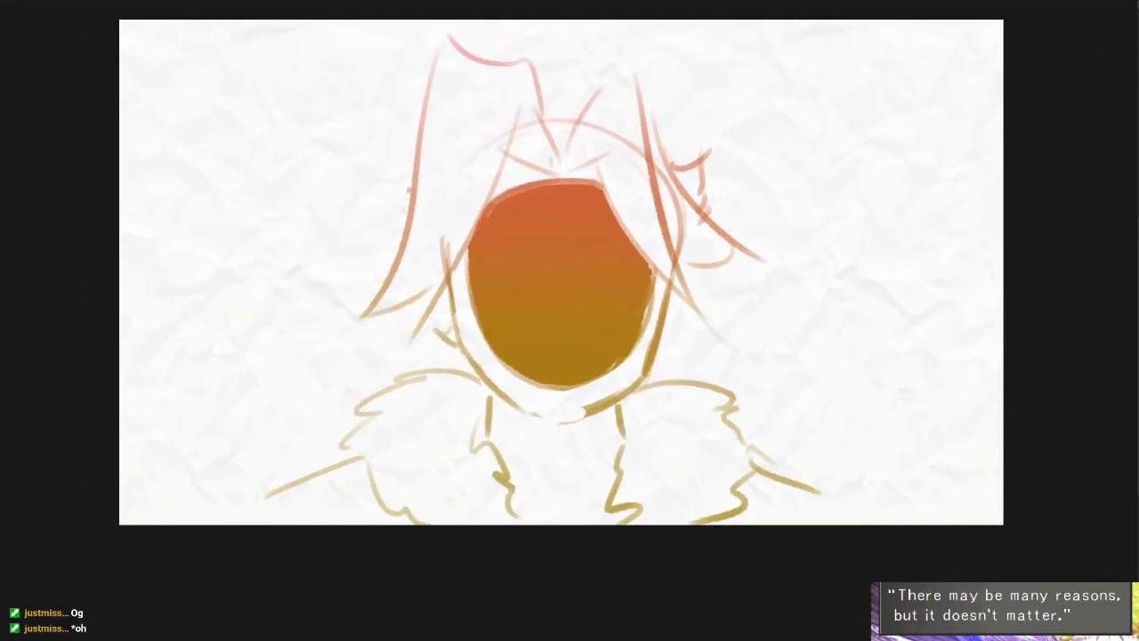
- Enlarge the brush and softly lighten the lower part of the coloured oval, keeping the red at its upper edge
key("bracketright")
key("bracketright")
key("bracketright")
key("bracketright")
key("bracketright")
key("bracketright")
key("bracketright")
key("bracketright")
key("bracketright")
key("bracketright")
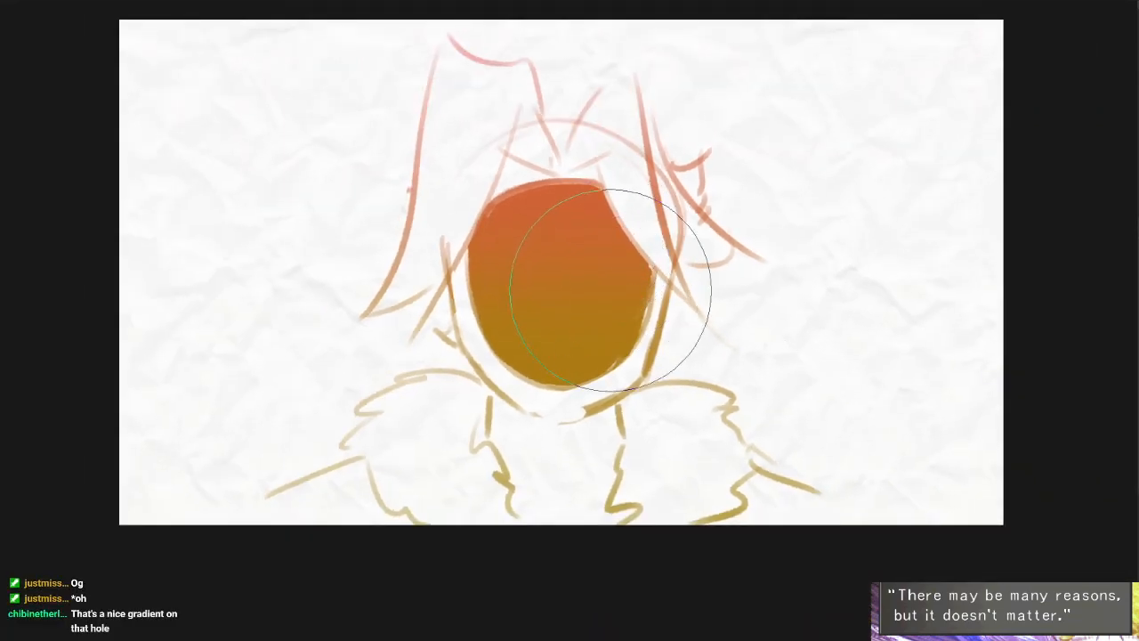
mouse_move(574, 310)
left_mouse_down()
mouse_move(559, 330)
mouse_move(552, 306)
mouse_move(570, 338)
left_mouse_up()
key("ctrl+z")
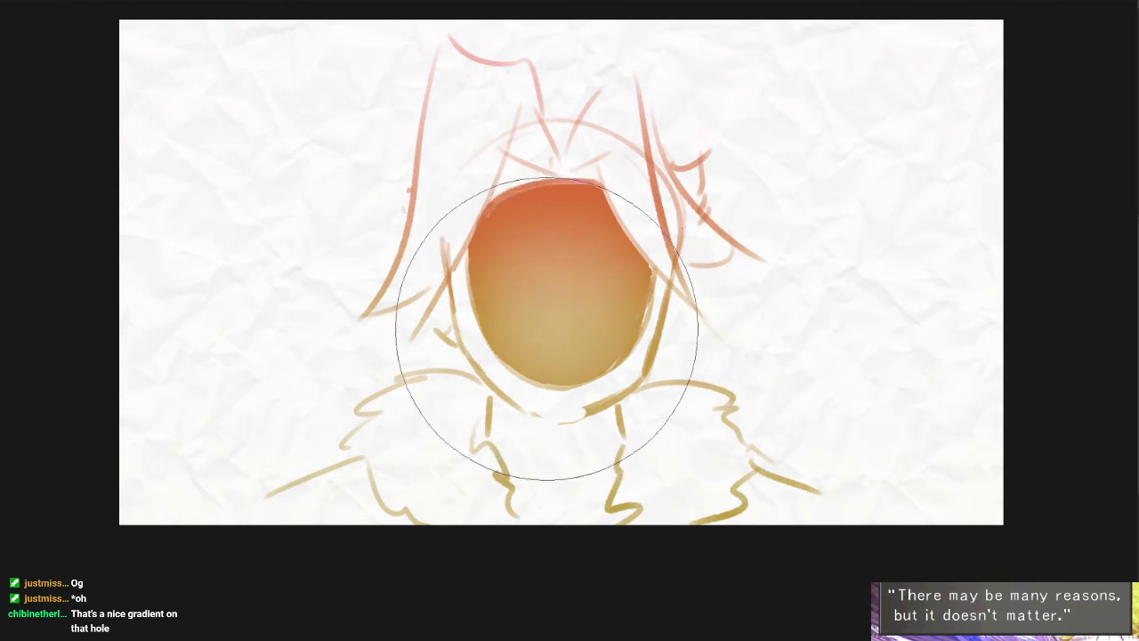
left_click_drag(808, 339, 799, 316)
- Trace the sides and lower curve of the coloured oval with a darker outline
left_click(612, 287)
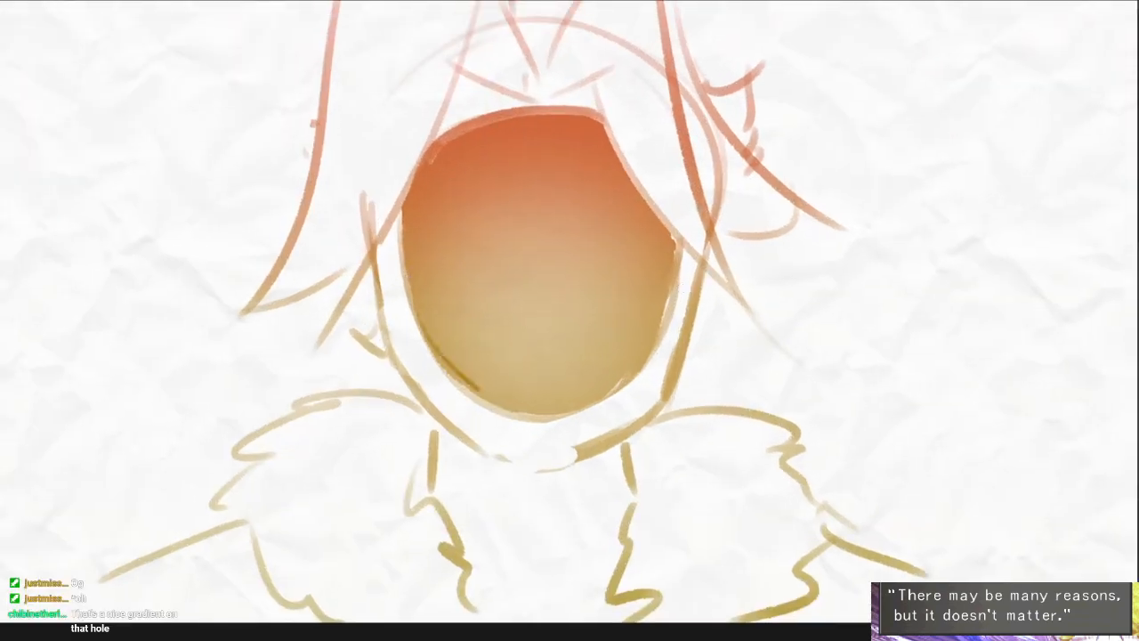
left_click(493, 365)
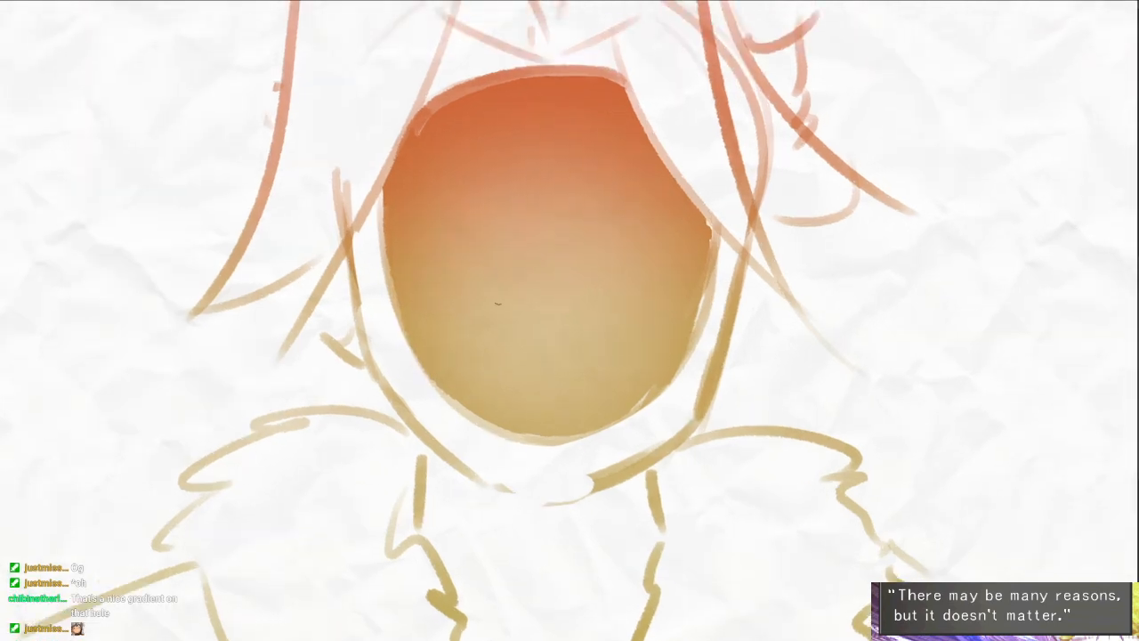
mouse_move(393, 286)
left_mouse_down()
mouse_move(516, 432)
mouse_move(620, 419)
left_mouse_up()
key("ctrl+z")
mouse_move(472, 410)
left_mouse_down()
mouse_move(607, 418)
mouse_move(716, 236)
mouse_move(680, 370)
left_mouse_up()
left_click_drag(382, 209, 402, 326)
left_click_drag(558, 283, 549, 368)
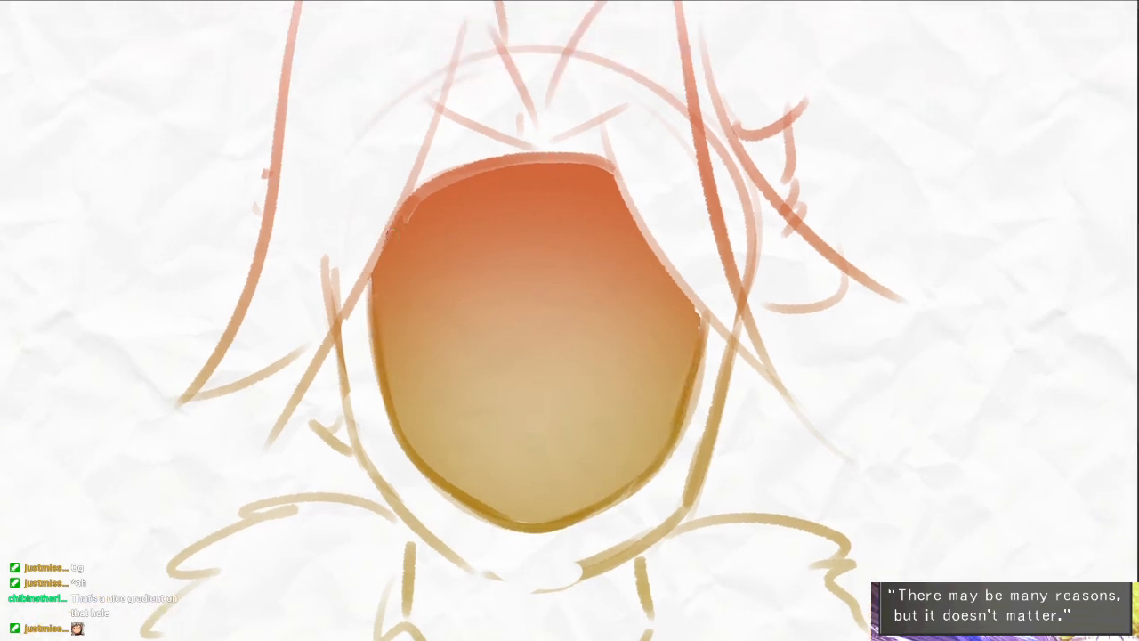
- Darken the coloured oval's upper edge and the edge of the hair lock crossing its upper right
mouse_move(402, 222)
left_mouse_down()
mouse_move(584, 158)
mouse_move(628, 174)
left_mouse_up()
left_click_drag(686, 298, 704, 321)
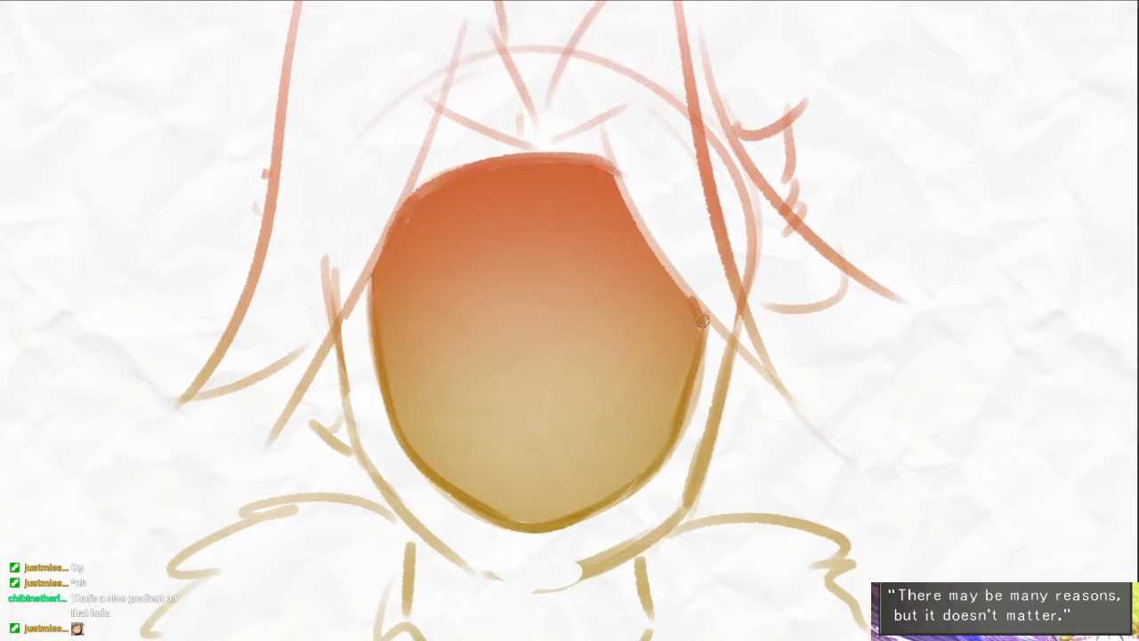
mouse_move(595, 113)
left_mouse_down()
mouse_move(625, 222)
mouse_move(685, 298)
left_mouse_up()
left_click_drag(614, 152, 643, 275)
- Strengthen the hair tufts above the forehead with darker strokes and undo the extra stroke along the left lock
mouse_move(572, 217)
left_mouse_down()
mouse_move(641, 132)
mouse_move(690, 158)
mouse_move(722, 130)
mouse_move(780, 416)
left_mouse_up()
left_click_drag(614, 131, 637, 141)
mouse_move(544, 171)
left_mouse_down()
mouse_move(472, 73)
mouse_move(432, 171)
left_mouse_up()
left_click_drag(427, 122, 428, 89)
left_click_drag(360, 46, 276, 420)
left_click_drag(369, 479, 359, 442)
scroll(460, 382, "down", 3)
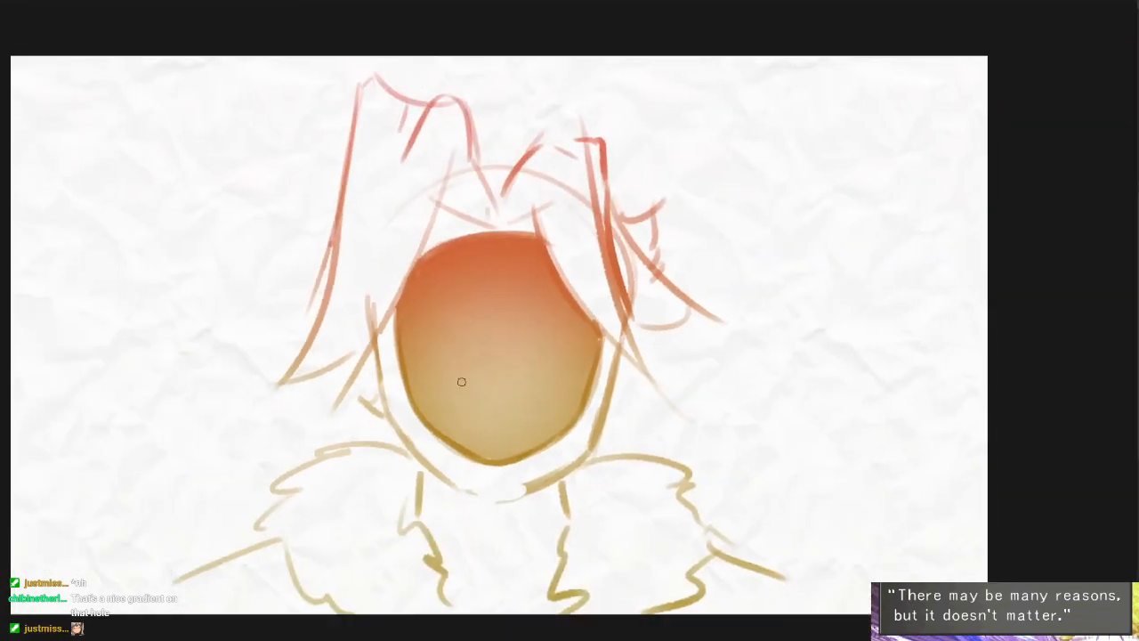
key("ctrl+z")
left_click_drag(630, 493, 649, 458)
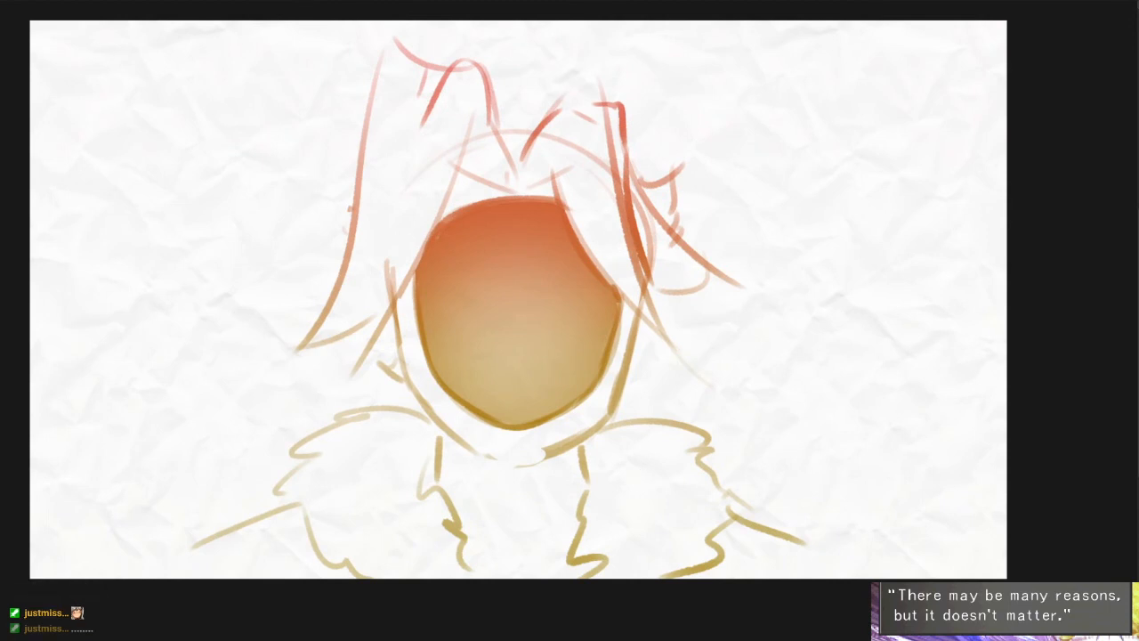
key("ctrl+z")
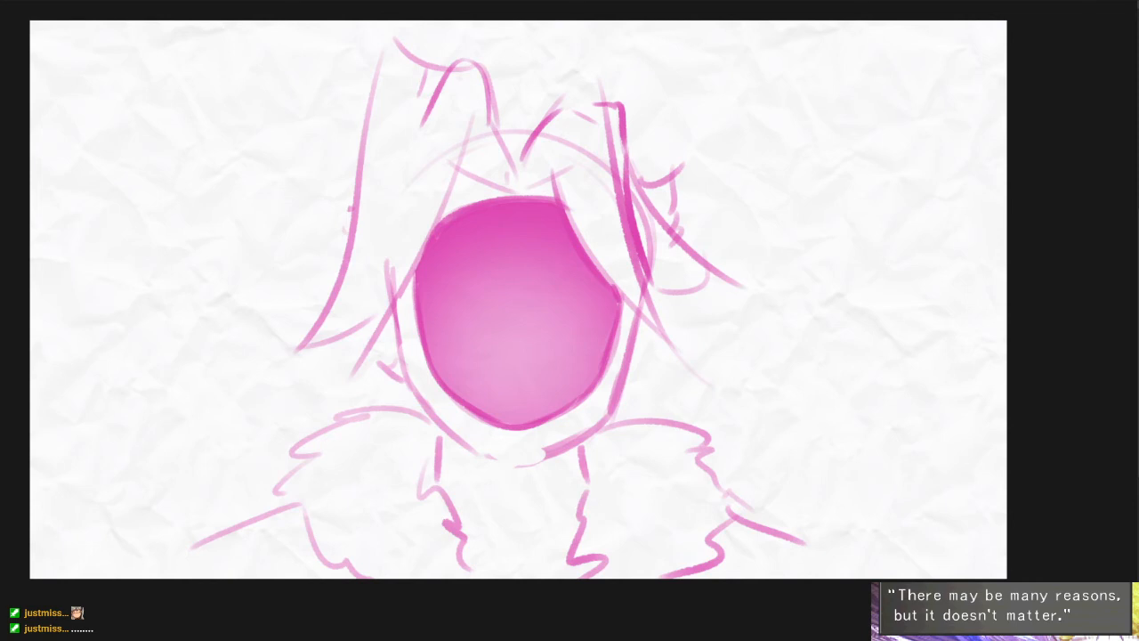
key("ctrl+shift+z")
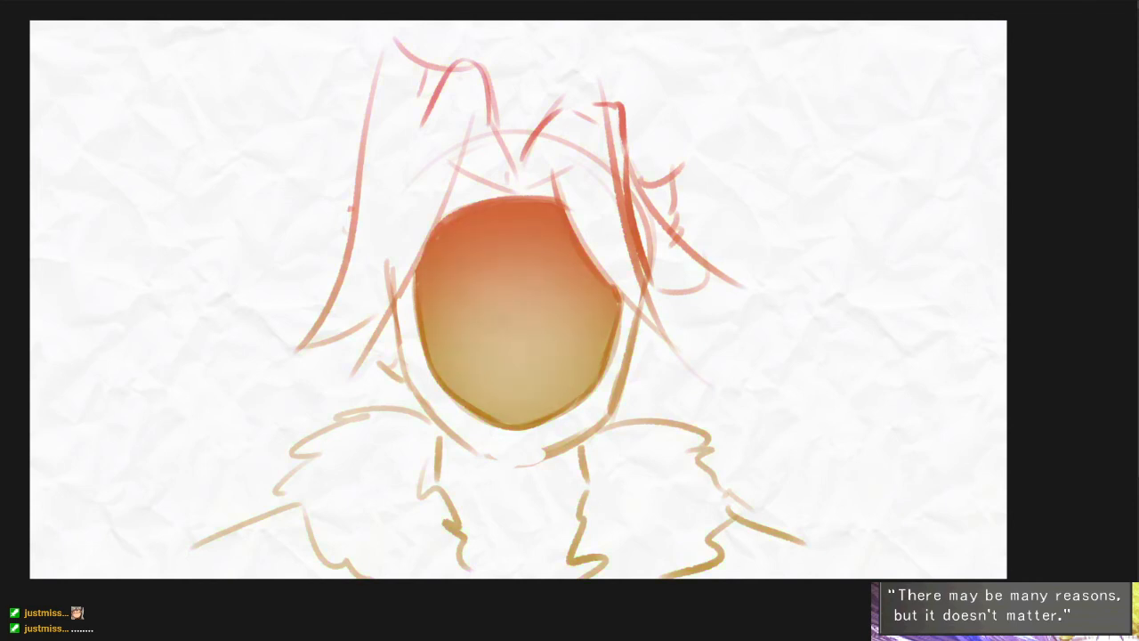
left_click_drag(634, 333, 679, 330)
scroll(647, 336, "up", 3)
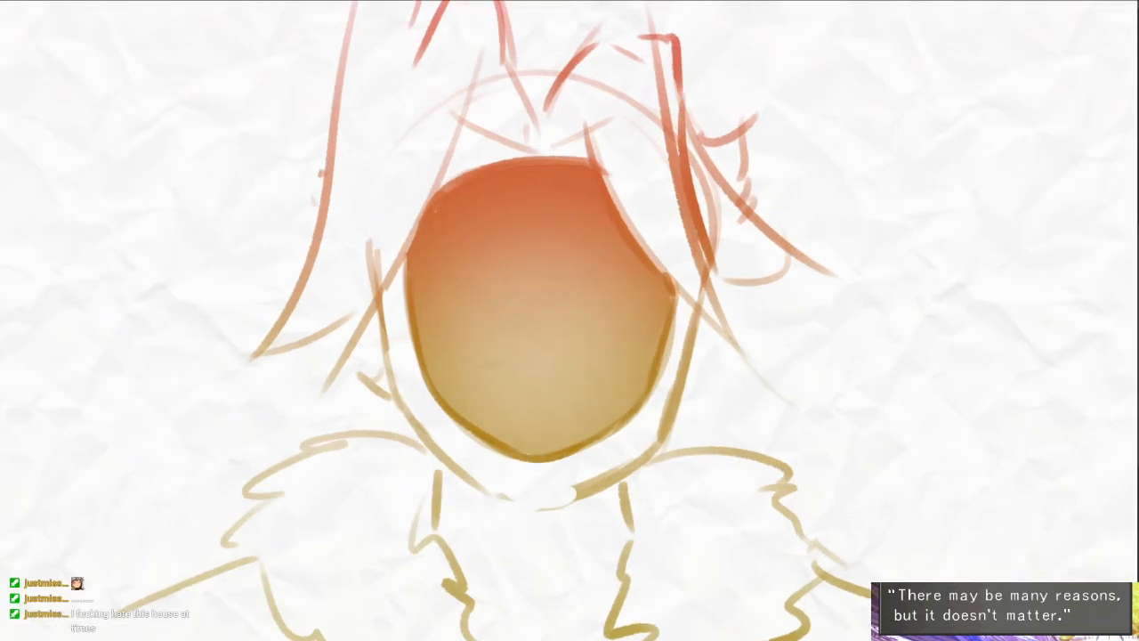
left_click_drag(746, 439, 763, 450)
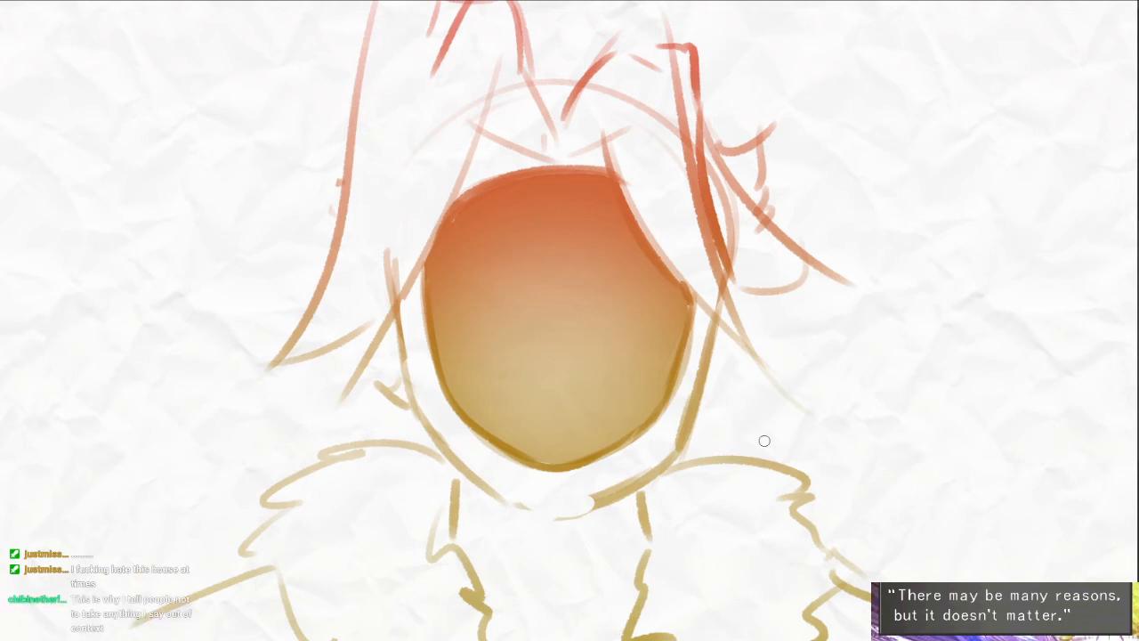
left_click_drag(721, 327, 705, 376)
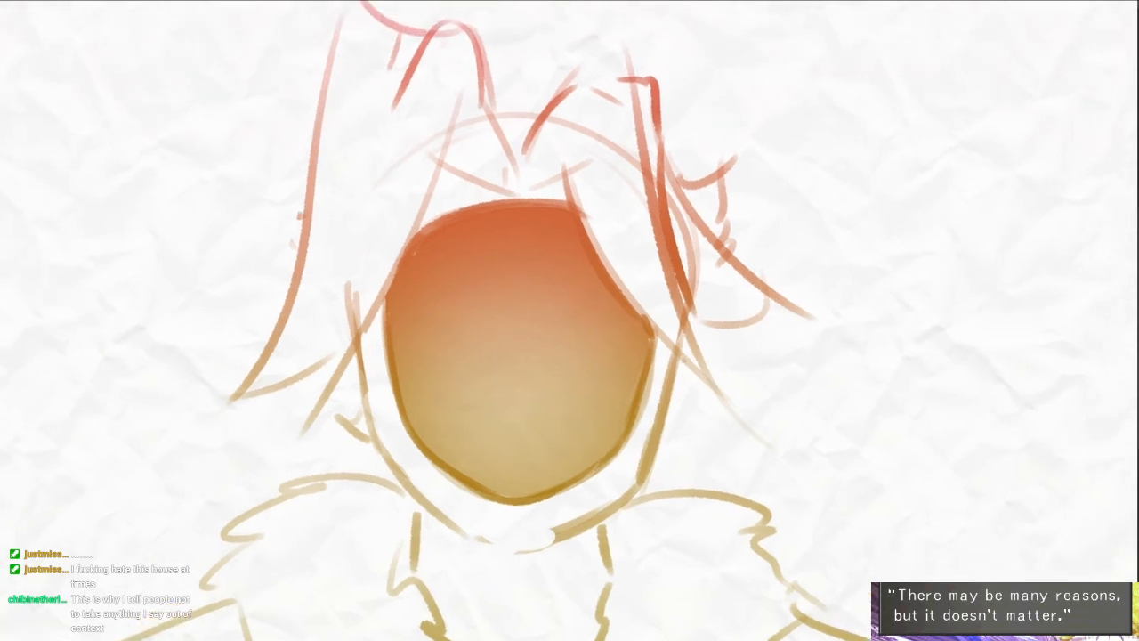
scroll(740, 374, "down", 1)
left_click_drag(740, 374, 772, 375)
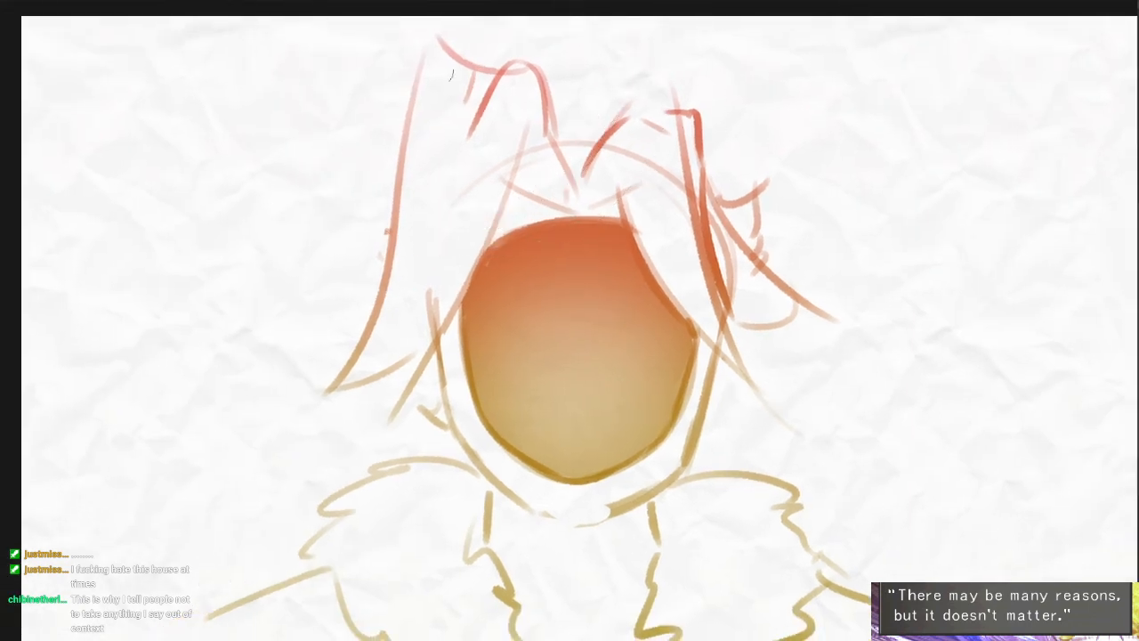
- Erase the curved top of the left hair lock and redraw it as a straighter, squared-off tip
key("e")
left_click_drag(439, 43, 500, 63)
key("b")
mouse_move(422, 68)
left_mouse_down()
mouse_move(503, 79)
mouse_move(412, 105)
left_mouse_up()
mouse_move(740, 263)
left_mouse_down()
mouse_move(742, 247)
mouse_move(807, 234)
left_mouse_up()
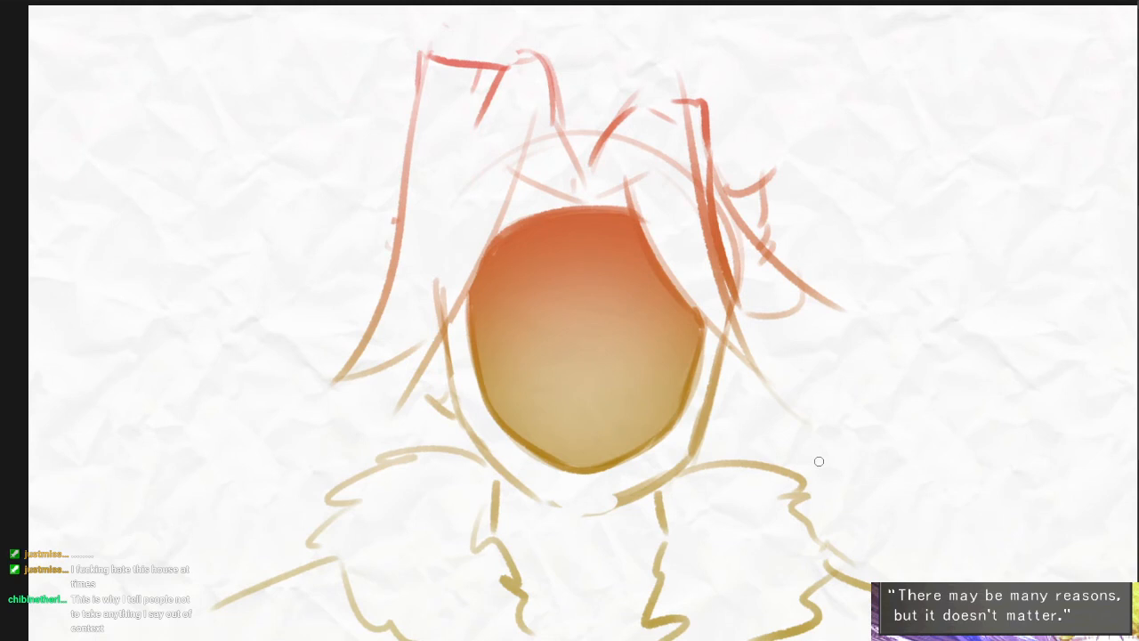
key("Delete")
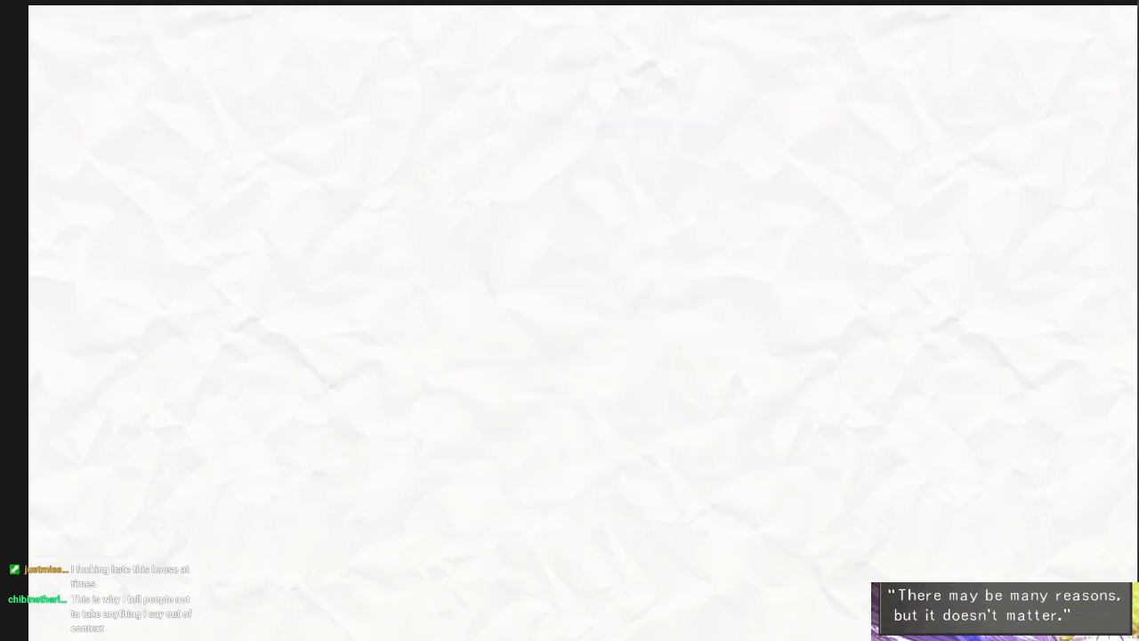
left_click_drag(629, 250, 626, 256)
key("ctrl+z")
left_click_drag(789, 434, 751, 408)
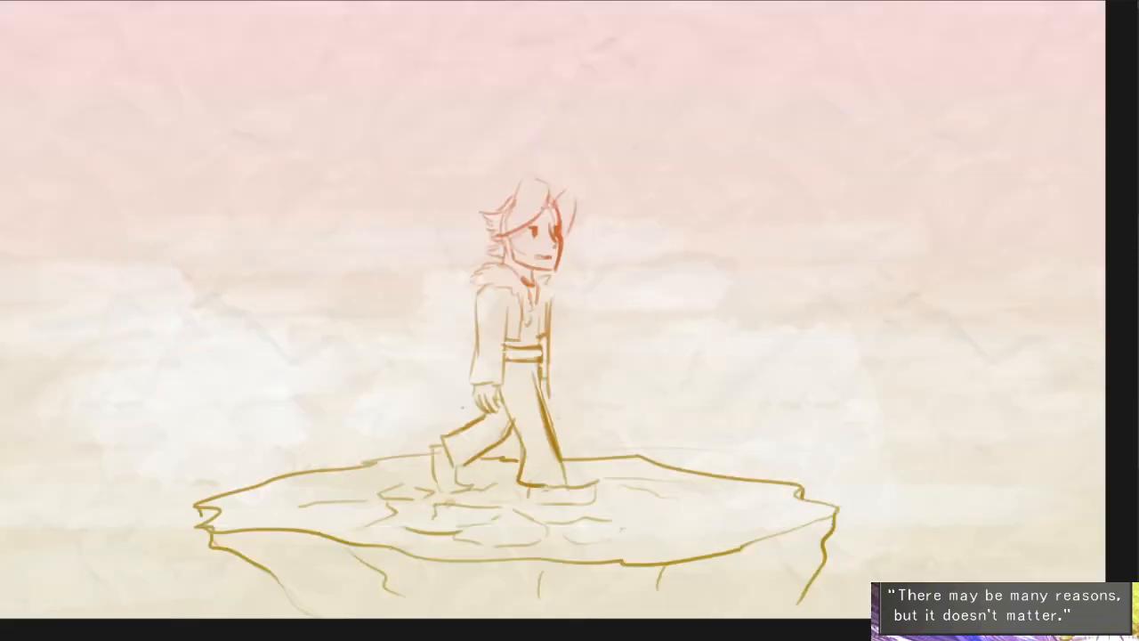
- Lasso the walking character, rotate it to lie on its back along the floating island, and deselect
mouse_move(576, 169)
left_mouse_down()
mouse_move(574, 456)
mouse_move(534, 511)
mouse_move(425, 449)
mouse_move(526, 153)
left_mouse_up()
key("ctrl+t")
left_click_drag(631, 133, 356, 222)
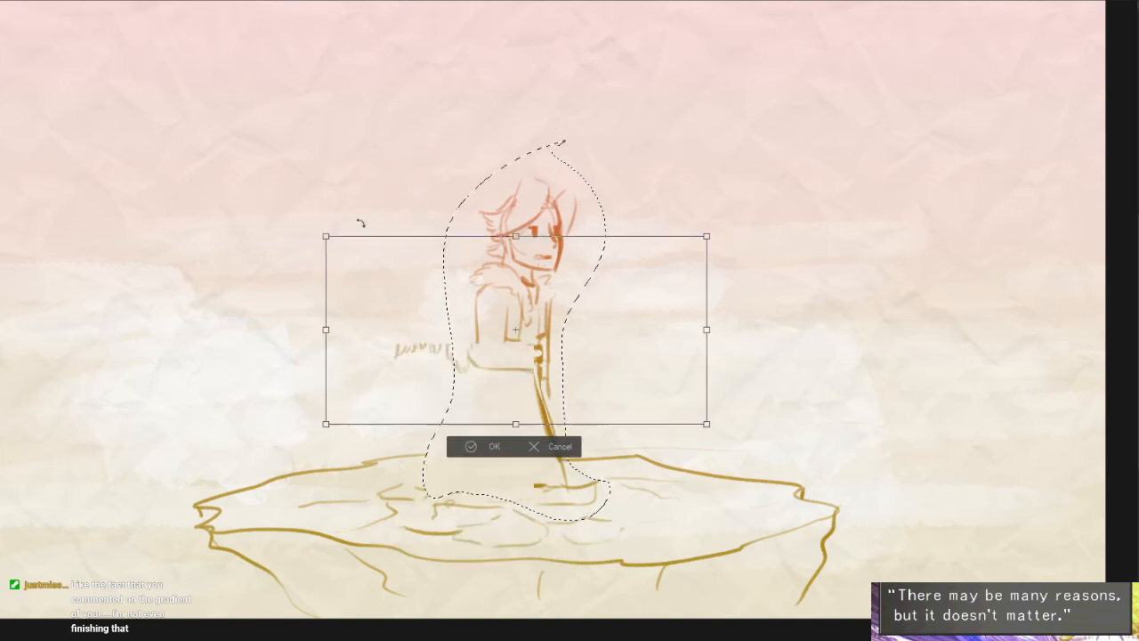
left_click_drag(670, 339, 553, 480)
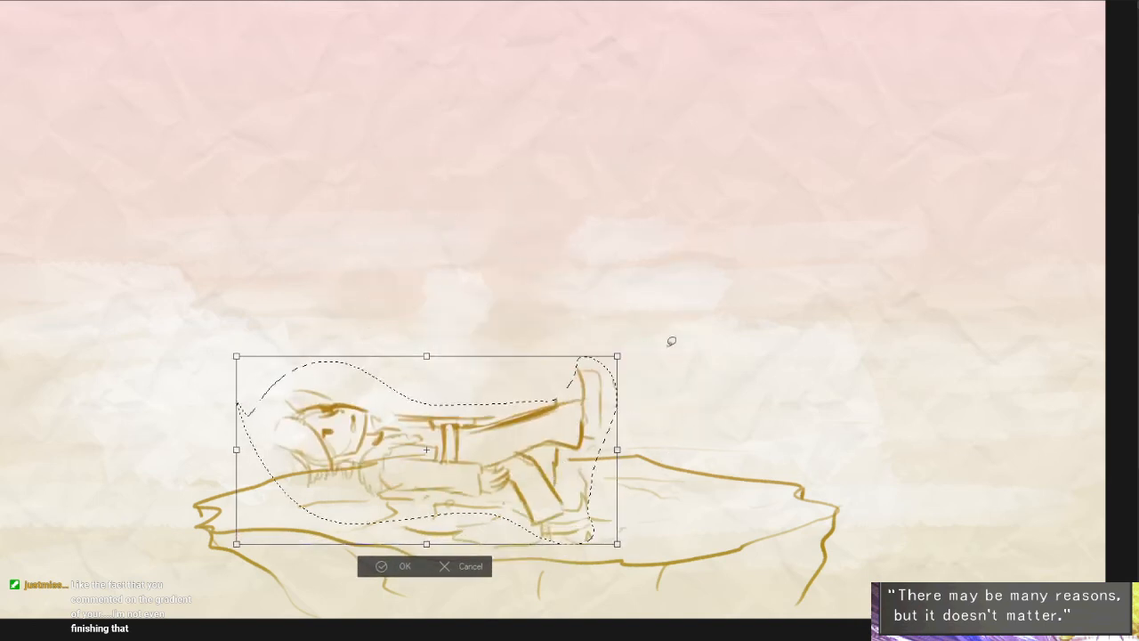
key("Return")
key("ctrl+d")
- Erase the lying character's bent lower leg and sketch a straight leg line along the ground
scroll(355, 468, "up", 3)
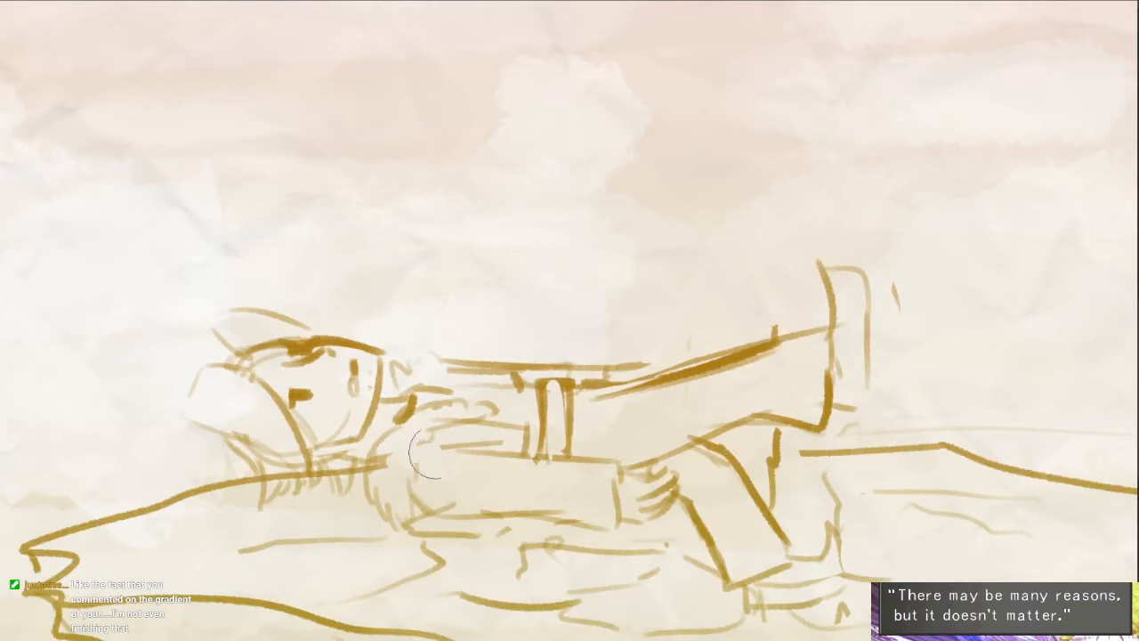
left_click_drag(891, 434, 769, 396)
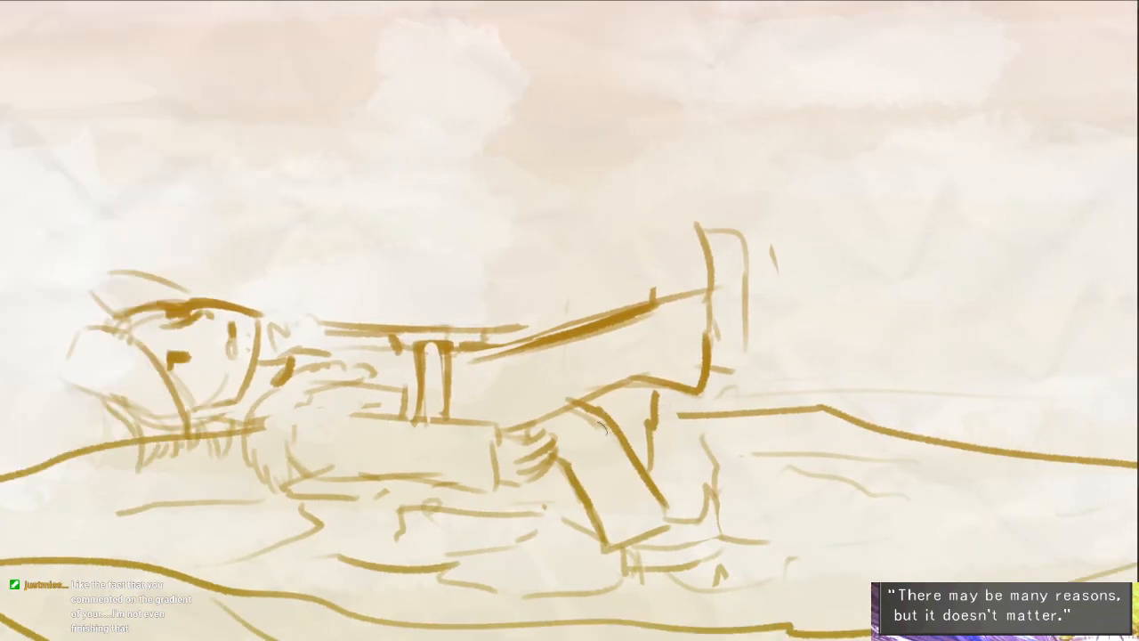
mouse_move(603, 427)
left_mouse_down()
mouse_move(578, 487)
mouse_move(620, 539)
mouse_move(649, 471)
mouse_move(560, 407)
mouse_move(665, 415)
left_mouse_up()
left_click_drag(544, 446, 715, 440)
left_click_drag(610, 413, 654, 414)
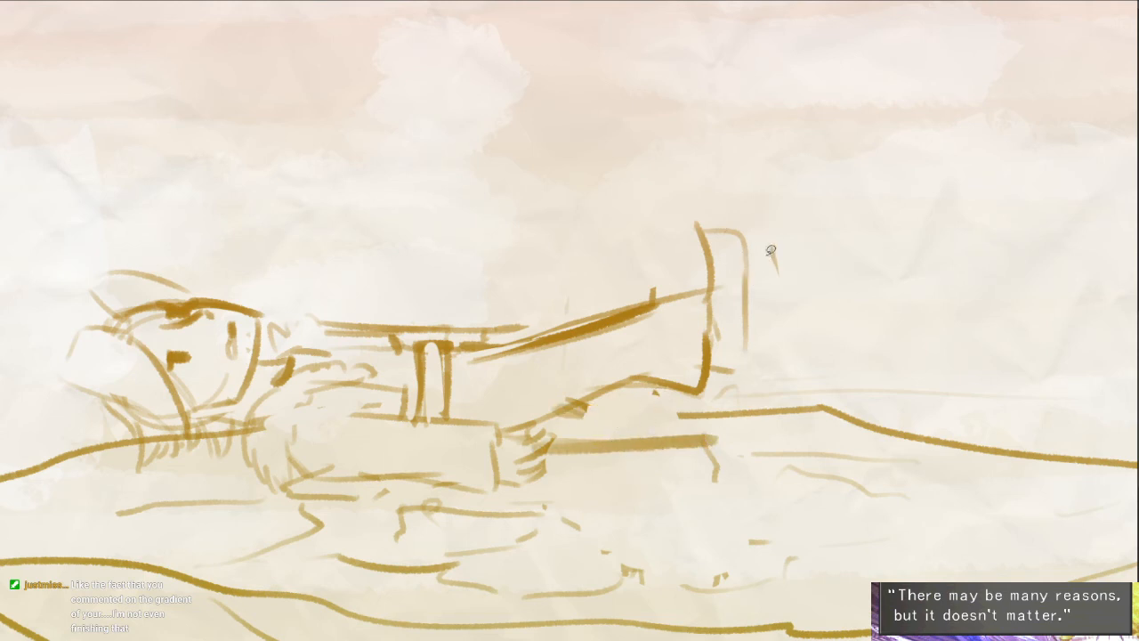
- Lasso the raised leg, rotate it down level with the ground, deselect, and clean up the lines beneath it
mouse_move(770, 251)
left_mouse_down()
mouse_move(776, 293)
mouse_move(557, 397)
mouse_move(529, 255)
mouse_move(798, 245)
mouse_move(802, 281)
left_mouse_up()
left_click(681, 432)
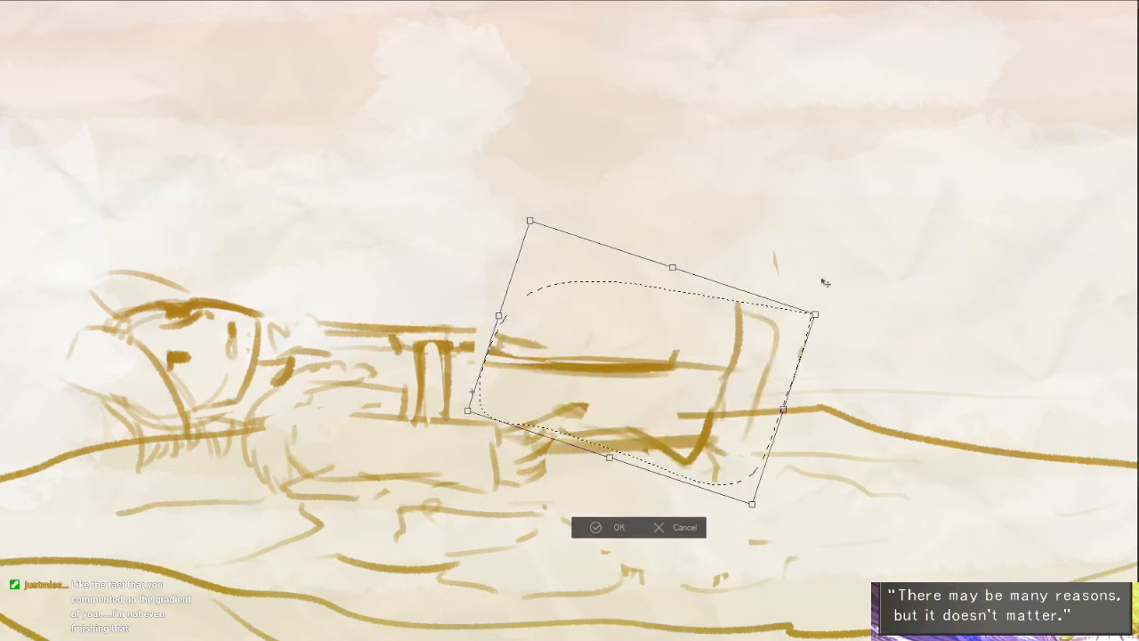
key("Return")
key("ctrl+d")
left_click_drag(754, 390, 724, 392)
left_click_drag(544, 436, 694, 436)
scroll(716, 433, "down", 3)
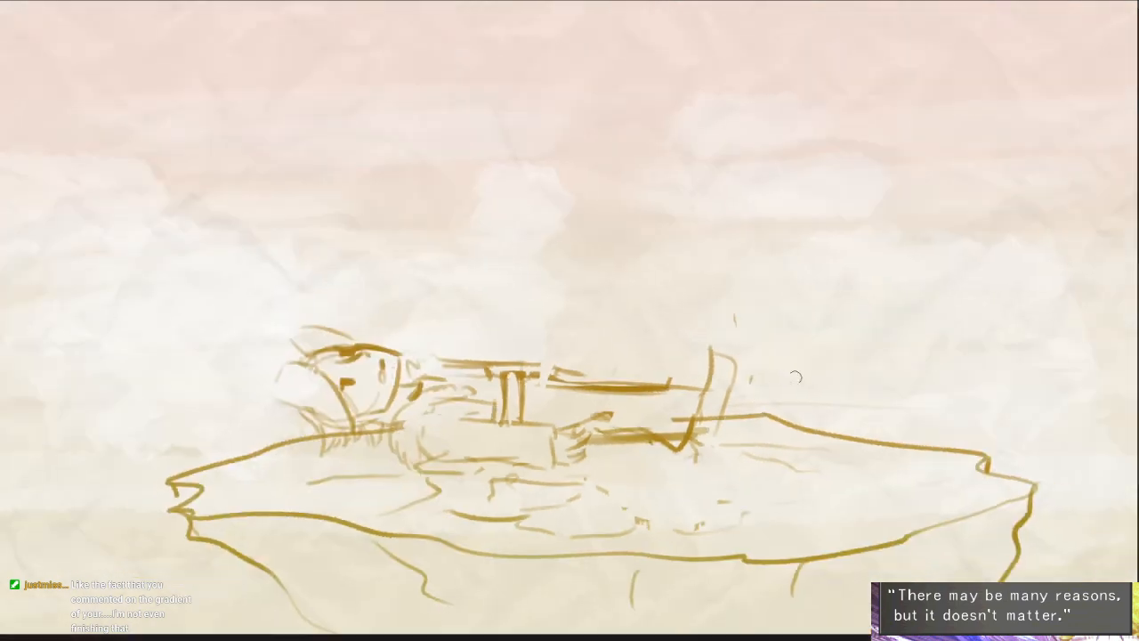
- Sketch an oval head for a second character above the lying figure's torso
mouse_move(432, 359)
left_mouse_down()
mouse_move(472, 311)
mouse_move(436, 365)
left_mouse_up()
scroll(436, 356, "up", 3)
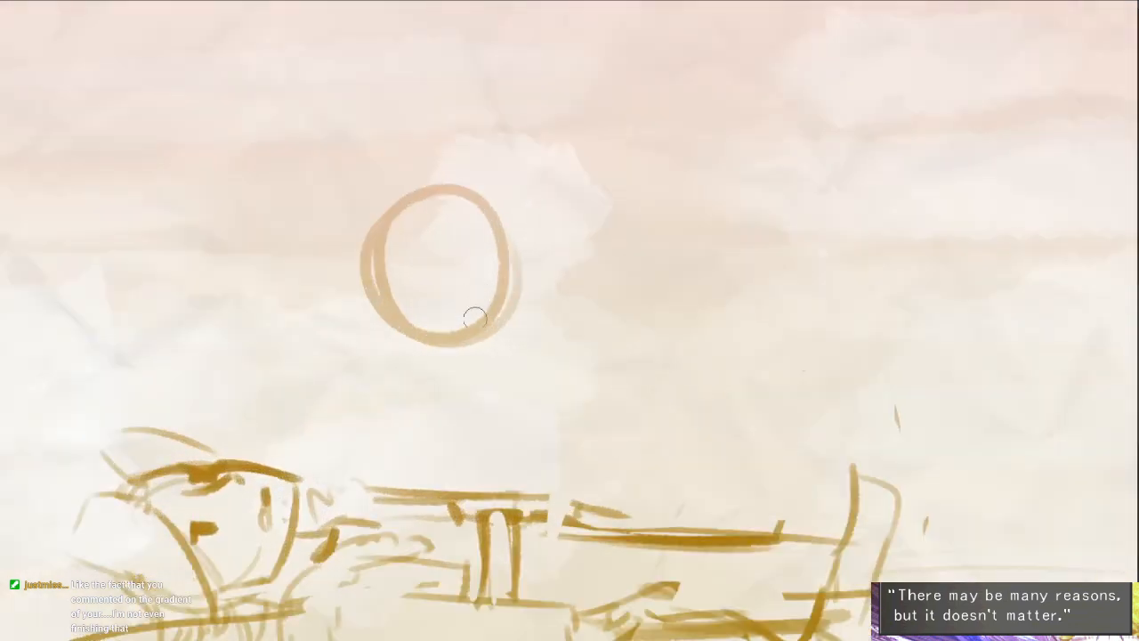
mouse_move(443, 184)
left_mouse_down()
mouse_move(503, 298)
mouse_move(425, 188)
left_mouse_up()
left_click_drag(462, 288, 485, 282)
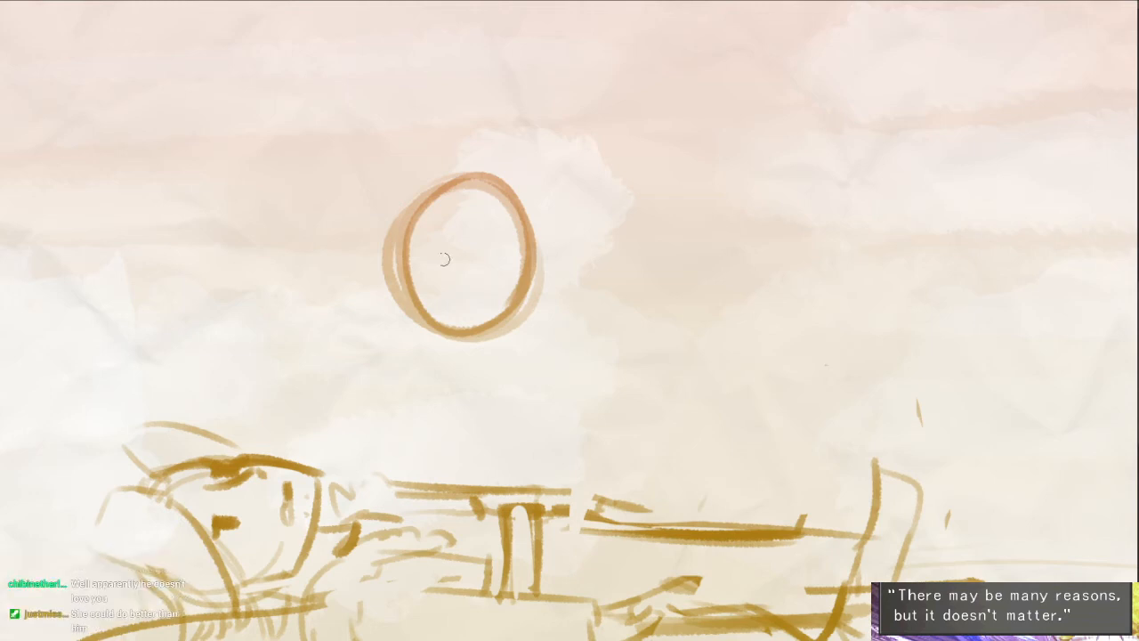
- Erase the lower part of the oval and reshape it with a left cheek and a pointed chin
mouse_move(399, 254)
left_mouse_down()
mouse_move(445, 355)
mouse_move(426, 264)
mouse_move(444, 312)
left_mouse_up()
key("e")
mouse_move(429, 268)
left_mouse_down()
mouse_move(434, 305)
mouse_move(476, 315)
mouse_move(505, 292)
left_mouse_up()
scroll(432, 262, "up", 3)
key("b")
mouse_move(387, 232)
left_mouse_down()
mouse_move(480, 155)
mouse_move(522, 171)
mouse_move(433, 274)
mouse_move(387, 307)
mouse_move(442, 392)
left_mouse_up()
key("e")
key("b")
key("e")
mouse_move(564, 267)
left_mouse_down()
mouse_move(552, 354)
mouse_move(516, 329)
mouse_move(457, 396)
left_mouse_up()
key("b")
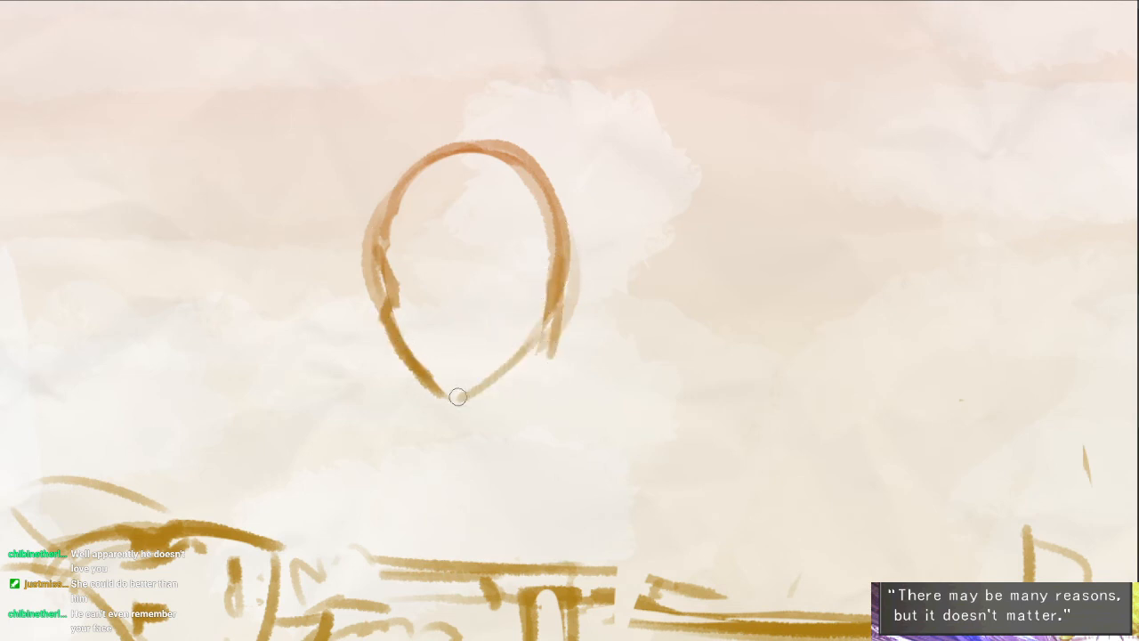
- Redraw the second character's right jaw line and add short strokes behind the jaw
left_click_drag(553, 320, 502, 375)
left_click_drag(542, 322, 463, 397)
left_click_drag(568, 303, 577, 365)
left_click_drag(571, 286, 564, 361)
key("ctrl+z")
left_click_drag(560, 308, 554, 354)
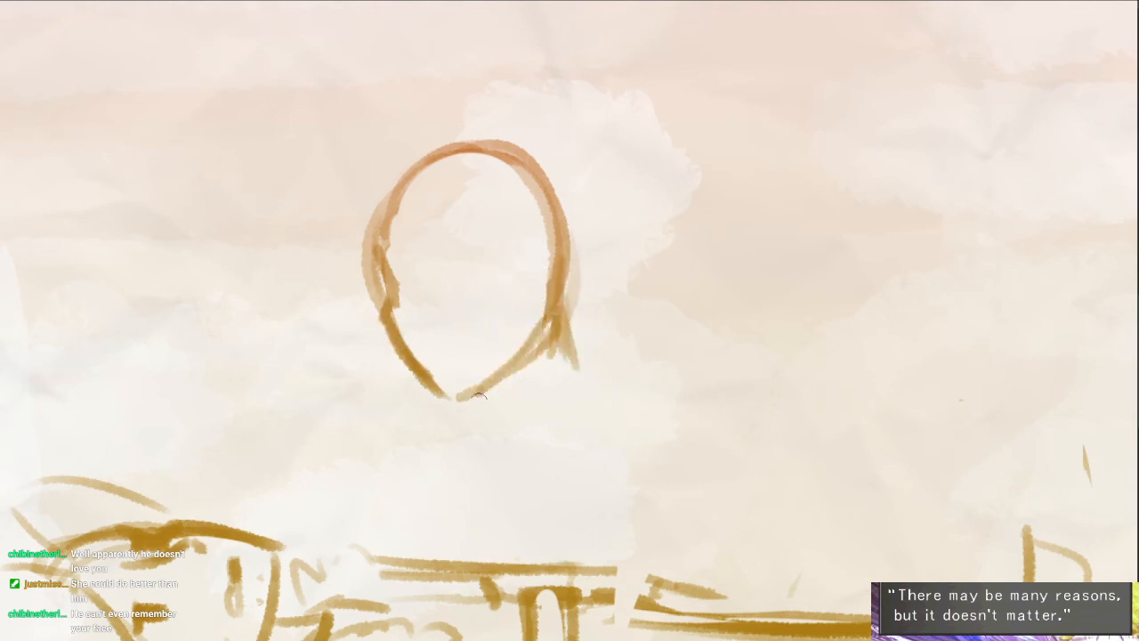
- Sketch the second character's neck, neckline, sloping shoulders and outer arm line
left_click_drag(478, 393, 478, 408)
left_click_drag(486, 435, 534, 424)
left_click_drag(562, 371, 526, 409)
left_click_drag(575, 340, 649, 351)
mouse_move(466, 434)
left_mouse_down()
mouse_move(477, 306)
mouse_move(346, 441)
left_mouse_up()
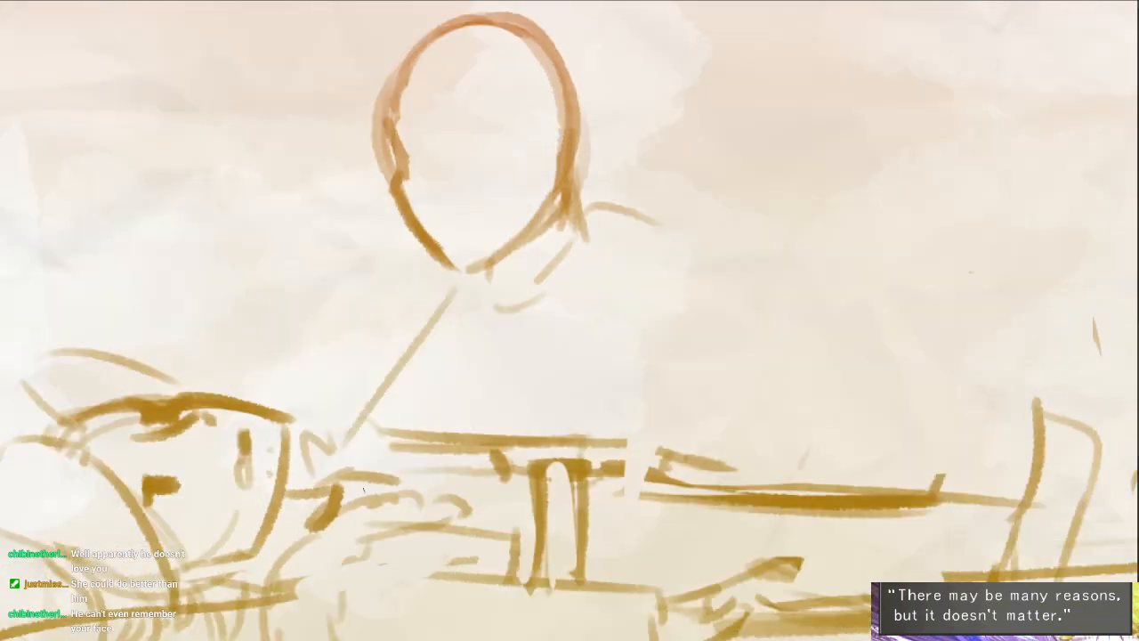
mouse_move(651, 260)
left_mouse_down()
mouse_move(643, 480)
mouse_move(688, 459)
left_mouse_up()
key("ctrl+z")
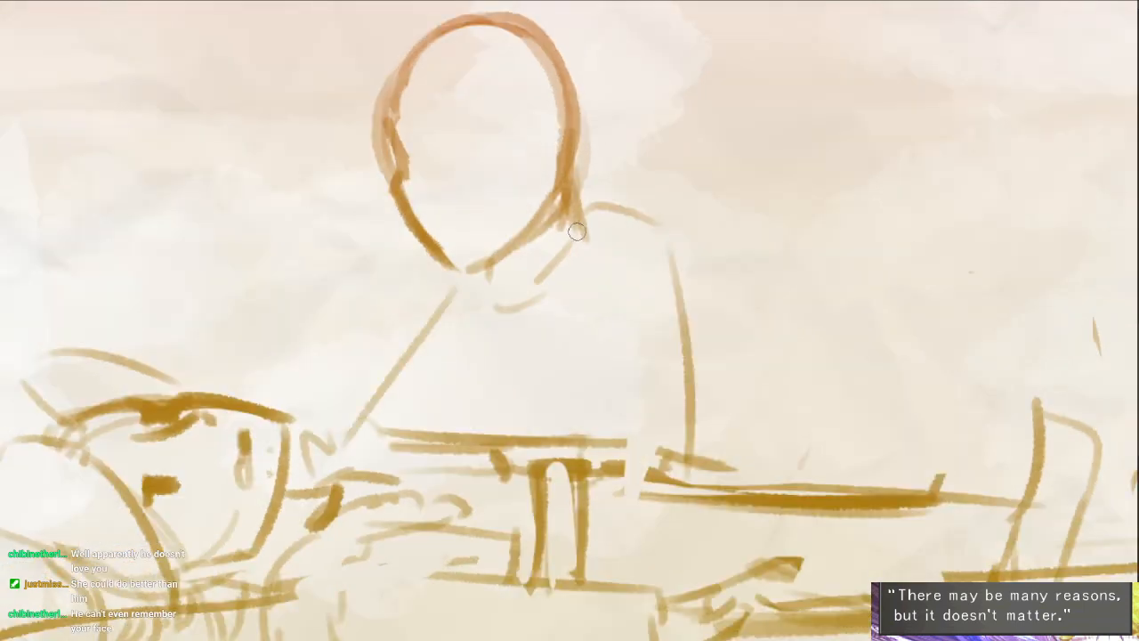
- Draw a rounded, dome-shaped shoulder guard over the right shoulder and erase the lines inside it
left_click_drag(577, 231, 700, 250)
left_click_drag(572, 257, 693, 272)
key("e")
mouse_move(609, 208)
left_mouse_down()
mouse_move(666, 229)
mouse_move(628, 278)
left_mouse_up()
key("b")
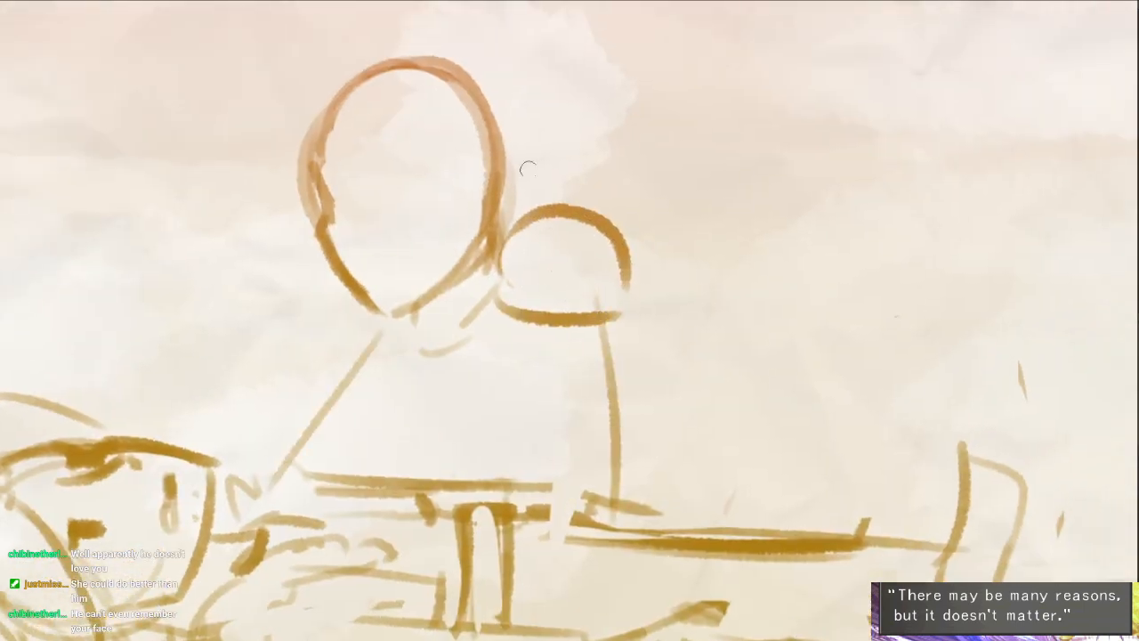
left_click_drag(564, 201, 602, 198)
mouse_move(596, 271)
left_mouse_down()
mouse_move(618, 245)
mouse_move(596, 267)
mouse_move(616, 291)
left_mouse_up()
- Add a round fitting at each end of the shoulder guard and a small rectangular tab on top
mouse_move(527, 287)
left_mouse_down()
mouse_move(539, 246)
mouse_move(549, 282)
left_mouse_up()
key("e")
mouse_move(537, 250)
left_mouse_down()
mouse_move(531, 281)
mouse_move(552, 284)
mouse_move(541, 274)
mouse_move(558, 261)
mouse_move(552, 273)
left_mouse_up()
key("b")
key("e")
key("b")
mouse_move(552, 254)
left_mouse_down()
mouse_move(553, 280)
mouse_move(539, 281)
mouse_move(552, 286)
left_mouse_up()
left_click_drag(594, 326, 592, 359)
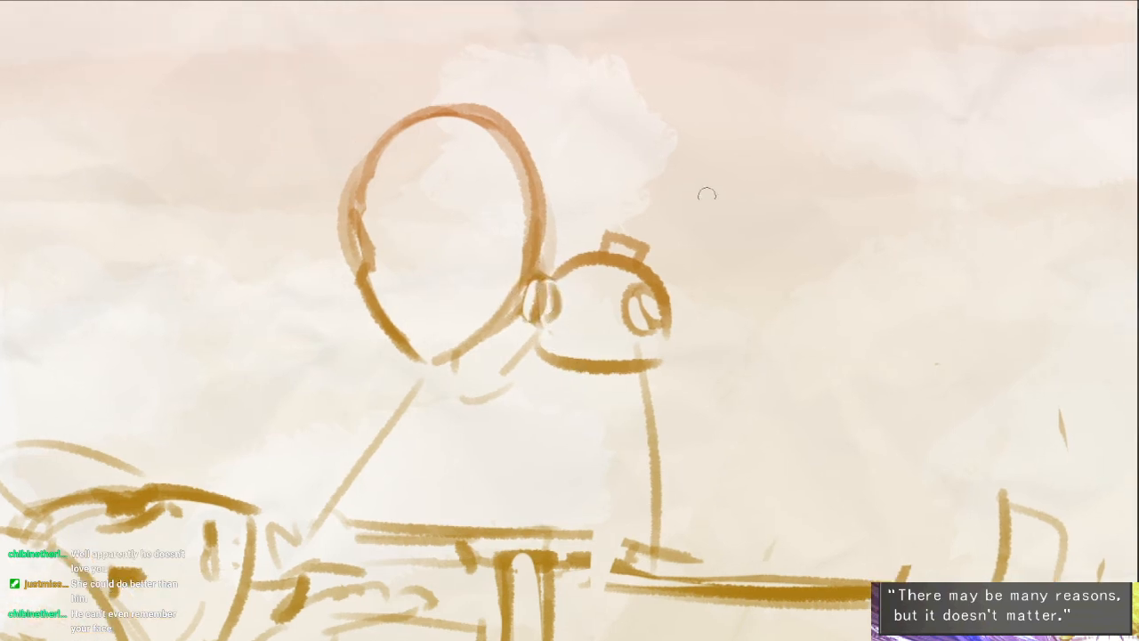
key("e")
mouse_move(647, 285)
left_mouse_down()
mouse_move(662, 324)
mouse_move(713, 307)
left_mouse_up()
- Draw the second character's long hair with a swept fringe and begin the arm reaching toward the lying figure
key("b")
mouse_move(469, 192)
left_mouse_down()
mouse_move(542, 223)
mouse_move(523, 194)
mouse_move(541, 171)
mouse_move(700, 294)
left_mouse_up()
mouse_move(515, 184)
left_mouse_down()
mouse_move(631, 112)
mouse_move(659, 110)
left_mouse_up()
mouse_move(648, 98)
left_mouse_down()
mouse_move(727, 168)
mouse_move(783, 276)
left_mouse_up()
mouse_move(541, 104)
left_mouse_down()
mouse_move(433, 222)
mouse_move(451, 534)
left_mouse_up()
left_click_drag(422, 564, 513, 501)
- Draw two solid oval eyes on the second character's face
scroll(509, 298, "up", 2)
left_click_drag(506, 258, 511, 303)
mouse_move(627, 249)
left_mouse_down()
mouse_move(630, 283)
mouse_move(626, 256)
left_mouse_up()
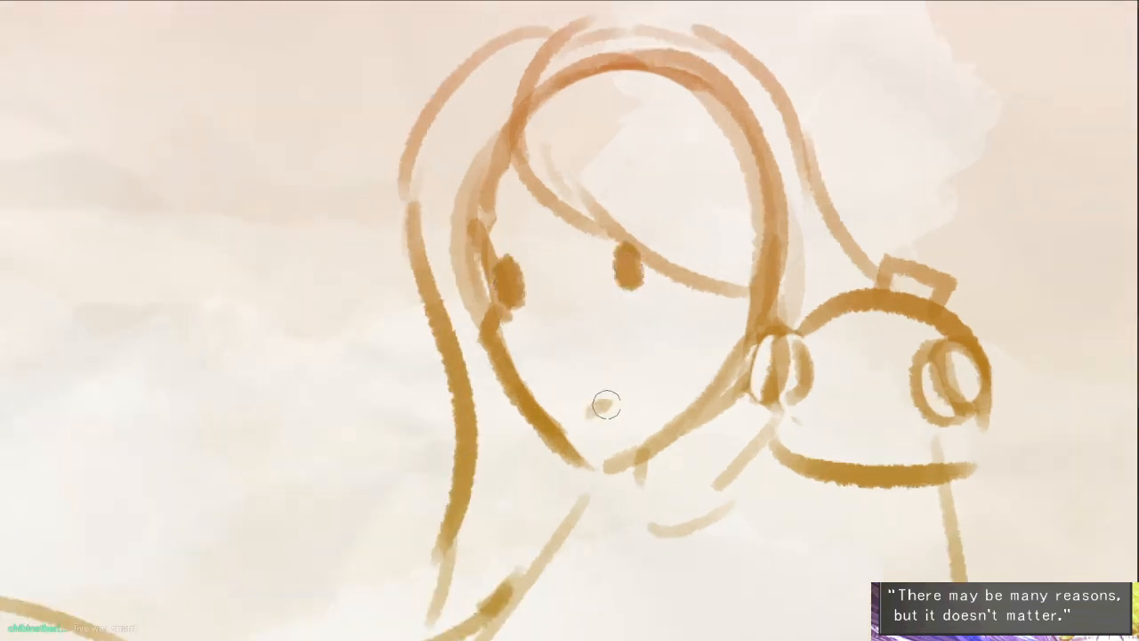
- Draw a small frowning mouth on the second character, undoing the unsuccessful strokes
mouse_move(554, 320)
left_mouse_down()
mouse_move(592, 317)
mouse_move(635, 292)
left_mouse_up()
left_click_drag(715, 500, 688, 481)
left_click_drag(676, 531, 656, 505)
key("ctrl+z")
key("ctrl+z")
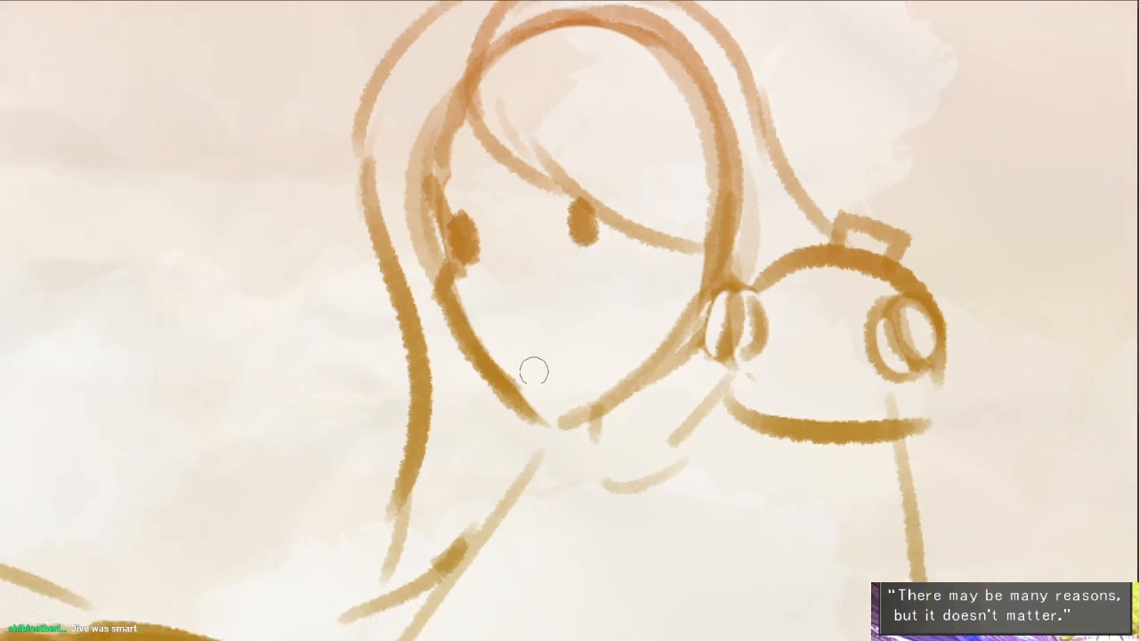
mouse_move(534, 360)
left_mouse_down()
mouse_move(580, 338)
mouse_move(571, 348)
mouse_move(593, 348)
left_mouse_up()
key("ctrl+z")
key("ctrl+z")
left_click_drag(518, 352, 570, 352)
- Add worried eyebrows, a nose, and a short light stroke under the right eye of the second character
mouse_move(441, 208)
left_mouse_down()
mouse_move(462, 183)
mouse_move(582, 180)
left_mouse_up()
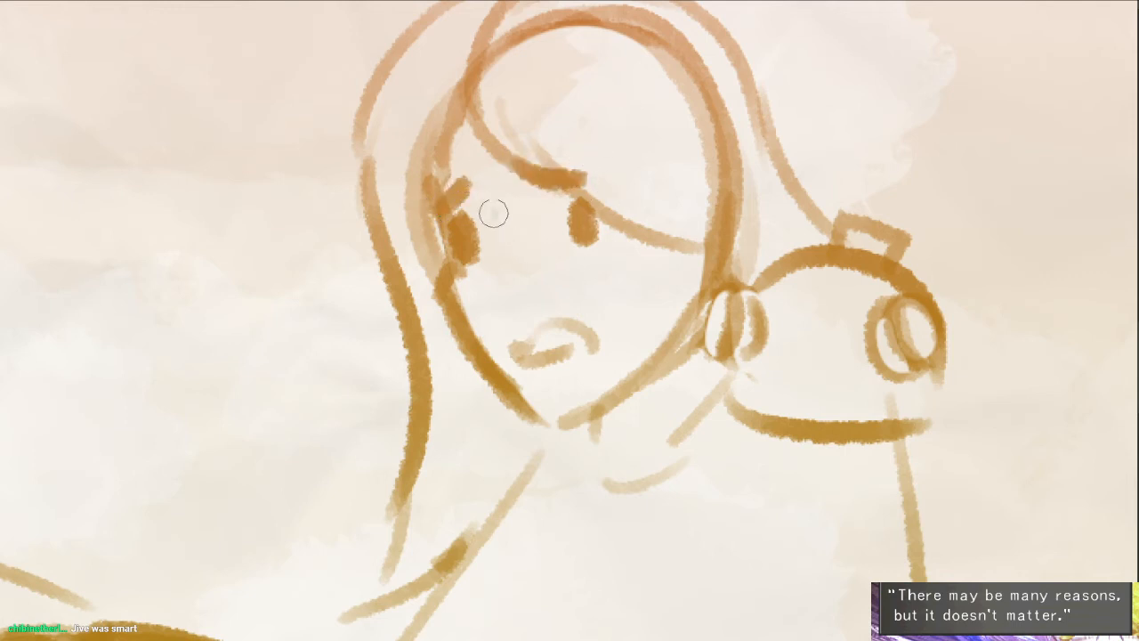
left_click_drag(494, 214, 517, 312)
left_click_drag(562, 263, 587, 256)
left_click_drag(588, 252, 590, 277)
mouse_move(609, 360)
left_mouse_down()
mouse_move(599, 292)
mouse_move(555, 365)
left_mouse_up()
left_click_drag(688, 386, 670, 348)
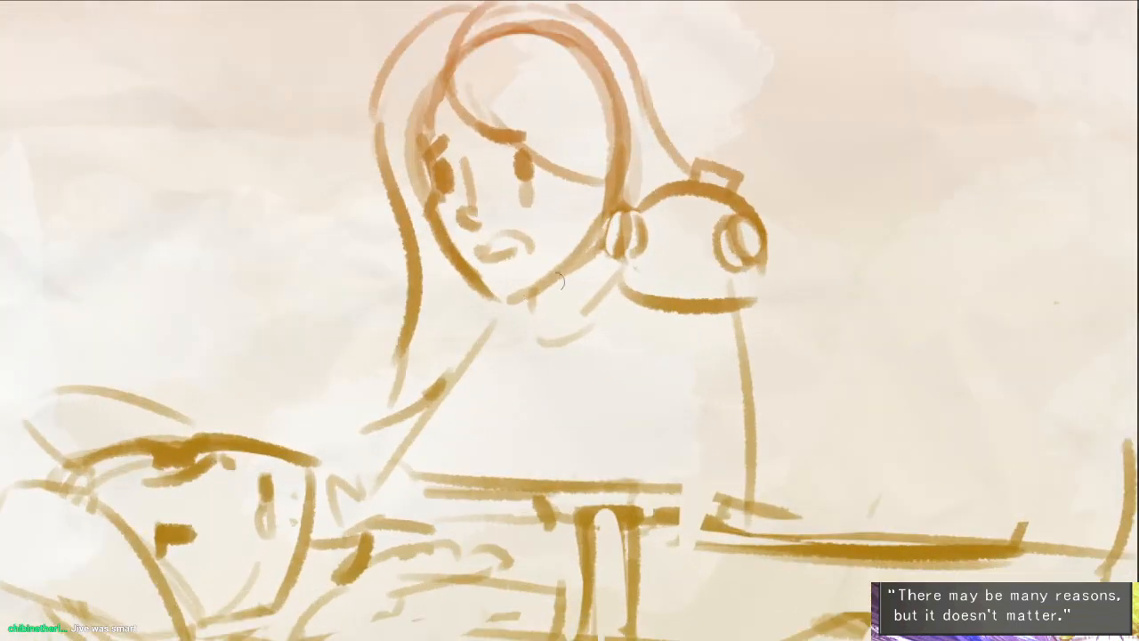
- Draw a draped scarf-like collar around the second character's neck below the chin
mouse_move(615, 252)
left_mouse_down()
mouse_move(534, 289)
mouse_move(541, 328)
left_mouse_up()
mouse_move(539, 332)
left_mouse_down()
mouse_move(546, 358)
mouse_move(633, 305)
left_mouse_up()
mouse_move(581, 357)
left_mouse_down()
mouse_move(588, 336)
mouse_move(573, 337)
mouse_move(624, 289)
left_mouse_up()
mouse_move(548, 316)
left_mouse_down()
mouse_move(617, 281)
mouse_move(624, 292)
left_mouse_up()
left_click_drag(575, 345, 598, 323)
- Draw the second character's torso side line down from the shoulder guard and erase the lying figure's lines overlapping the torso
left_click_drag(761, 270, 789, 454)
key("ctrl+z")
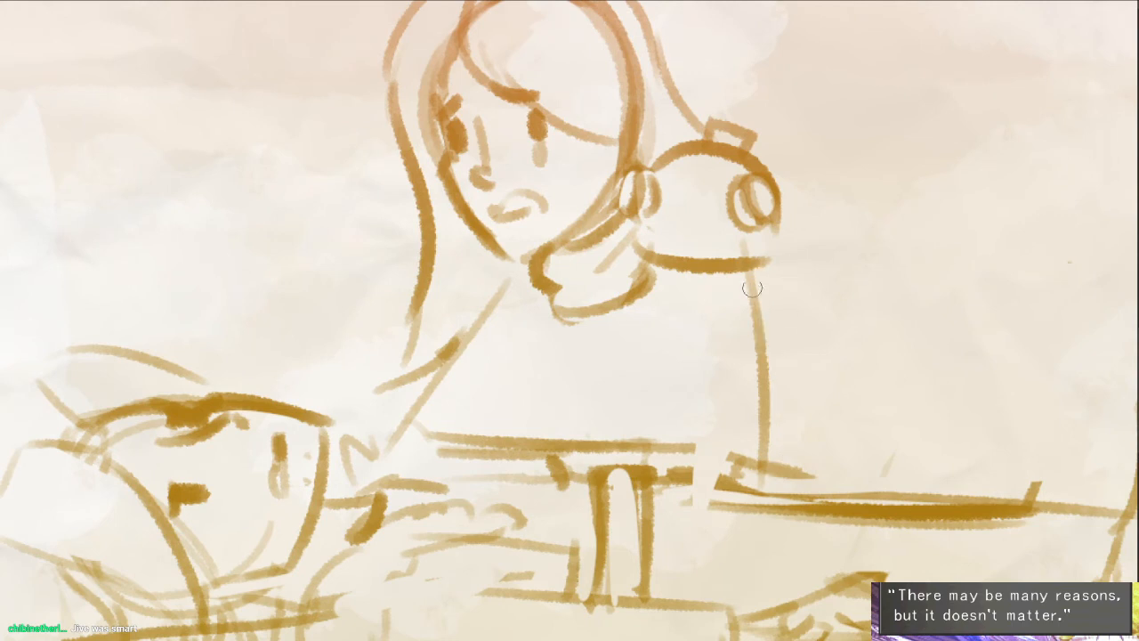
mouse_move(754, 283)
left_mouse_down()
mouse_move(740, 578)
mouse_move(712, 589)
left_mouse_up()
key("ctrl+z")
key("e")
left_click_drag(712, 312, 680, 520)
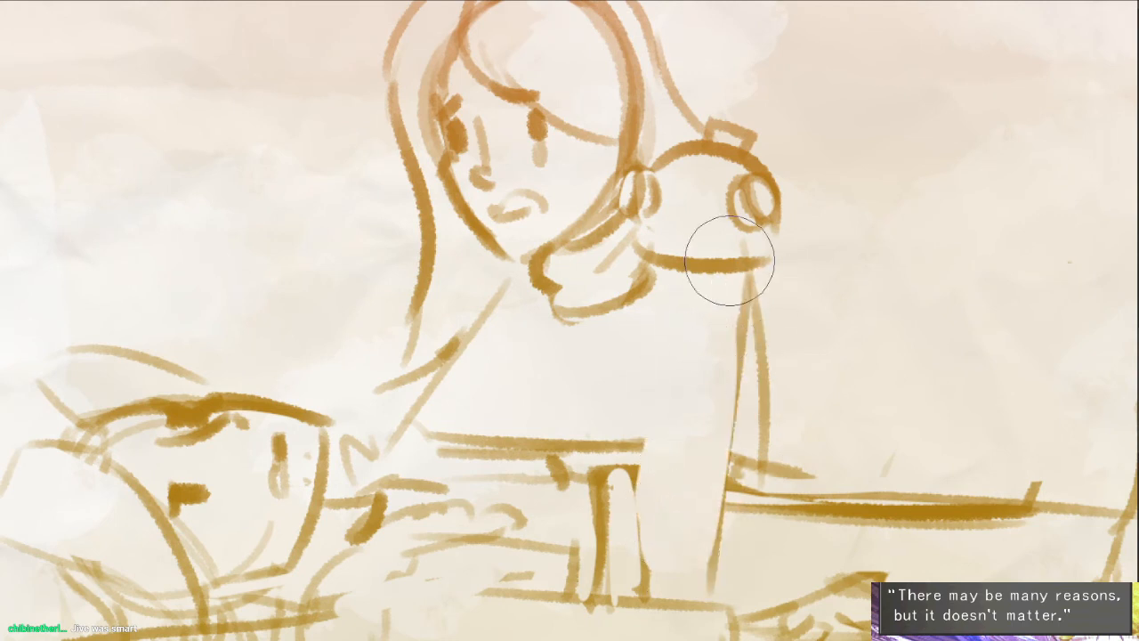